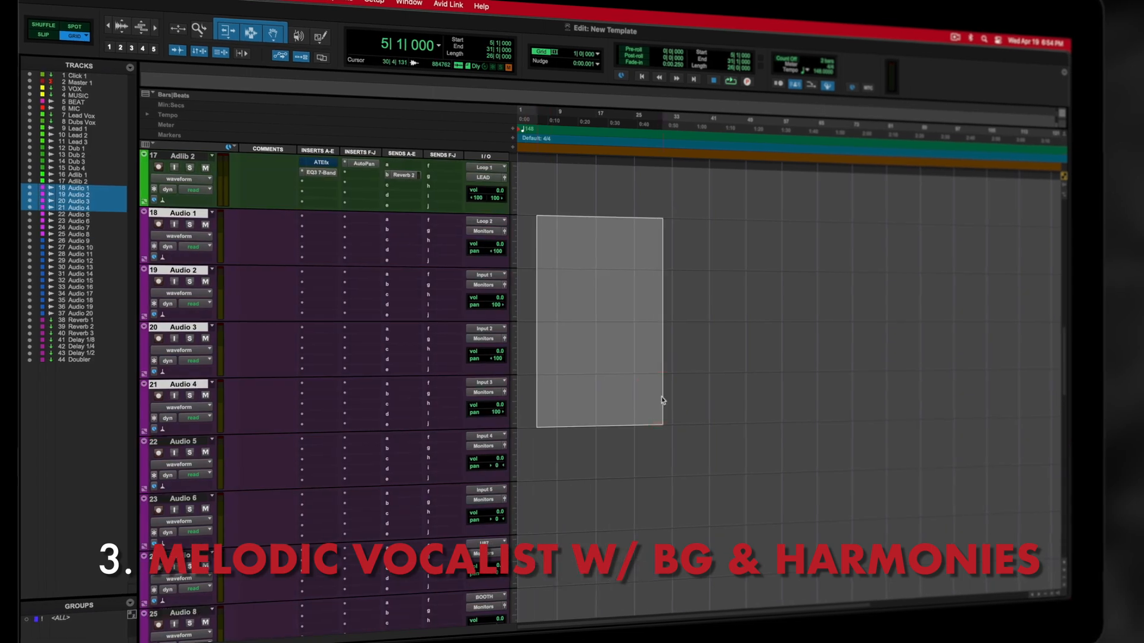
pyautogui.press('super+shift+s')
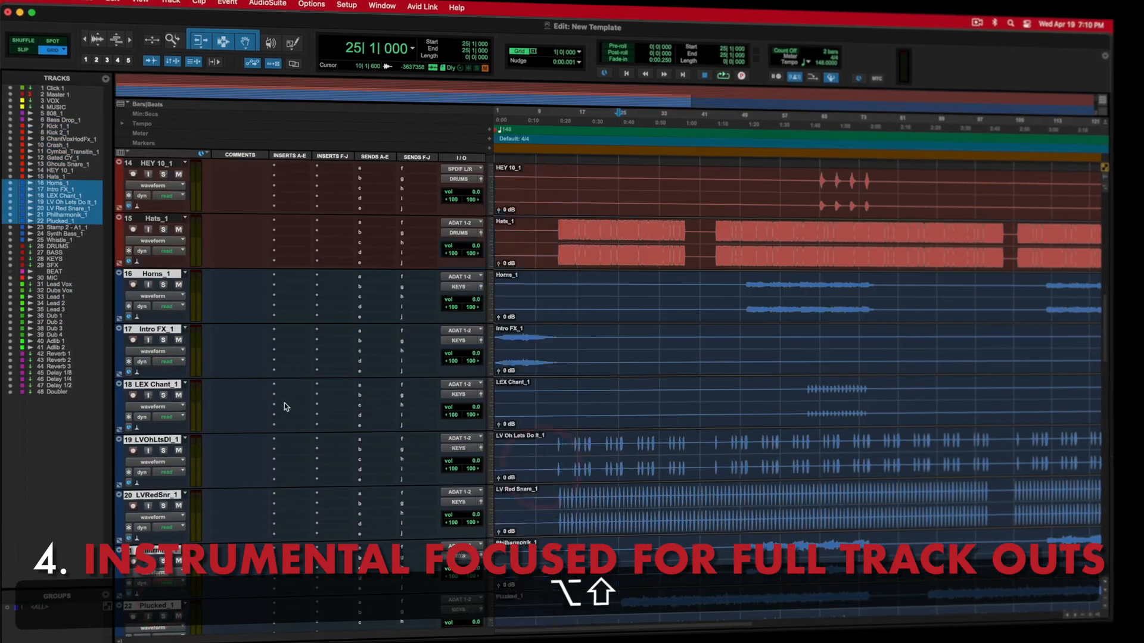
pyautogui.keyDown('super'); pyautogui.click(55, 260); pyautogui.keyUp('super')
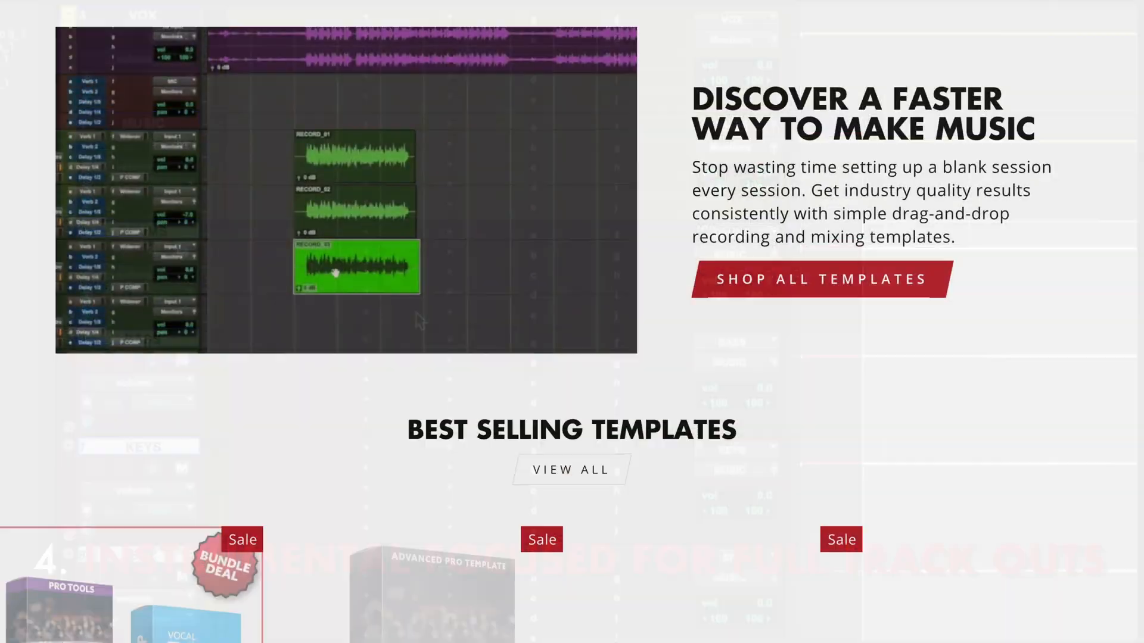
pyautogui.scroll(-5, 424, 67)
pyautogui.scroll(-5, 424, 66)
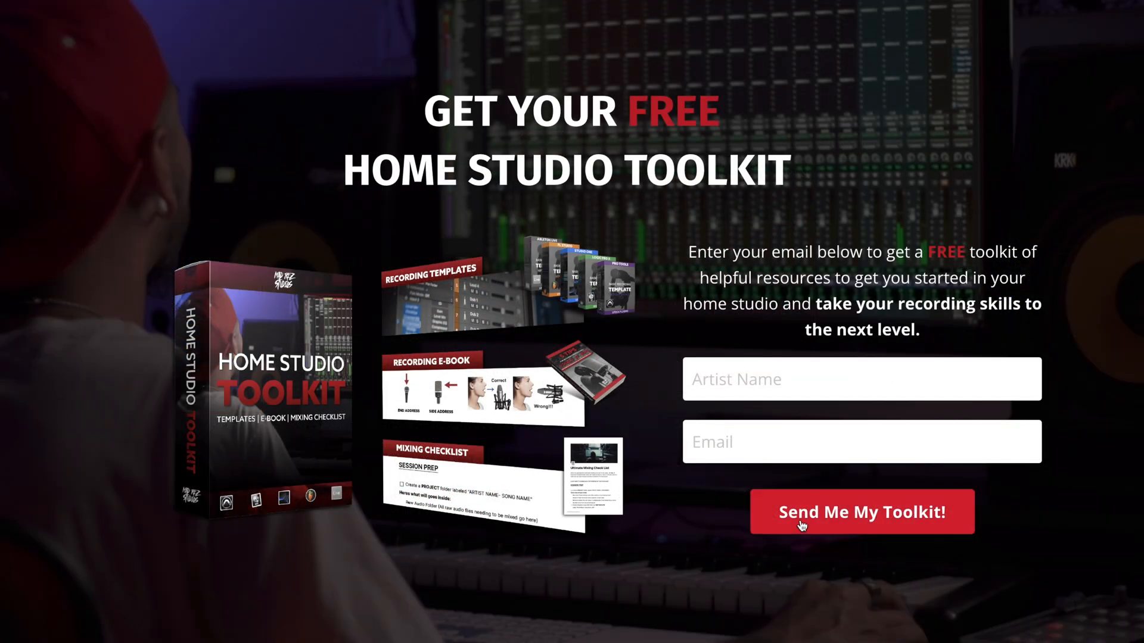
pyautogui.scroll(-6, 1042, 509)
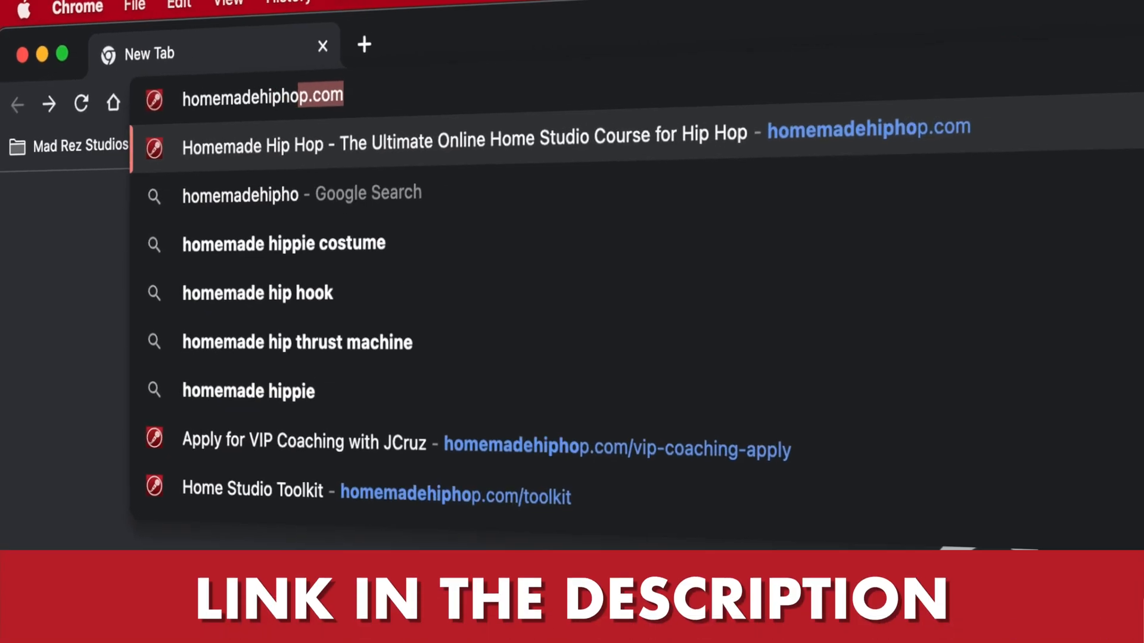
# Step: Enter homemadehiphop.com/toolkit as the web address in Chrome
pyautogui.write('p.com/tool')
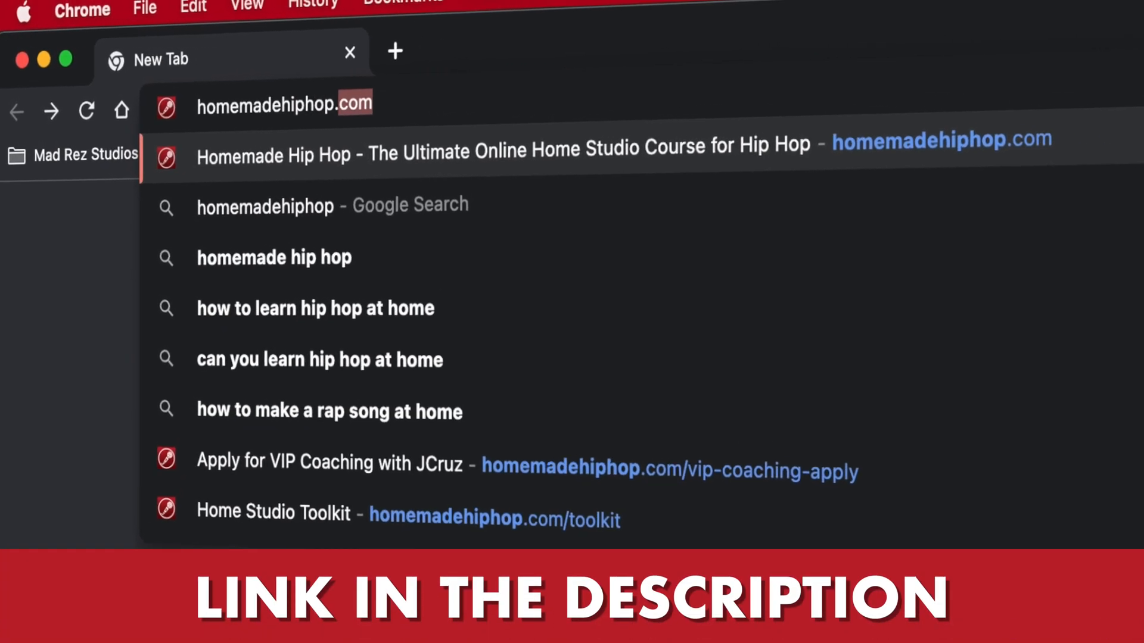
pyautogui.write('kit')
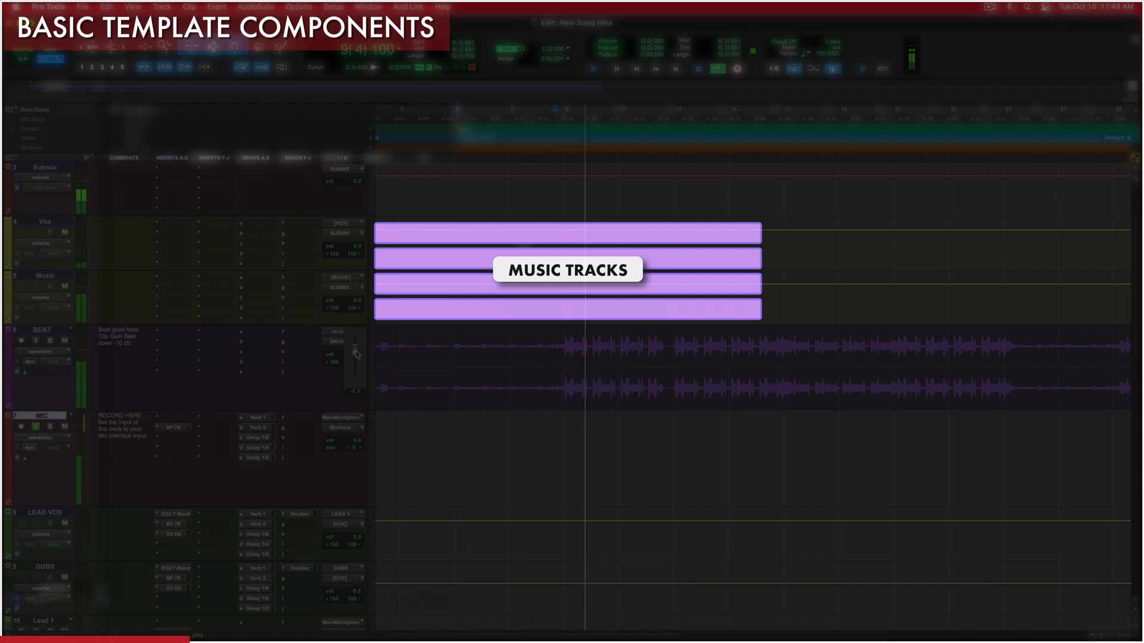
# Step: In the Pro Tools song session, reset the BEAT track's volume to 0.0 and stop playback
pyautogui.moveTo(355, 355); pyautogui.dragTo(356, 355)
pyautogui.keyDown('alt'); pyautogui.click(356, 356); pyautogui.keyUp('alt')
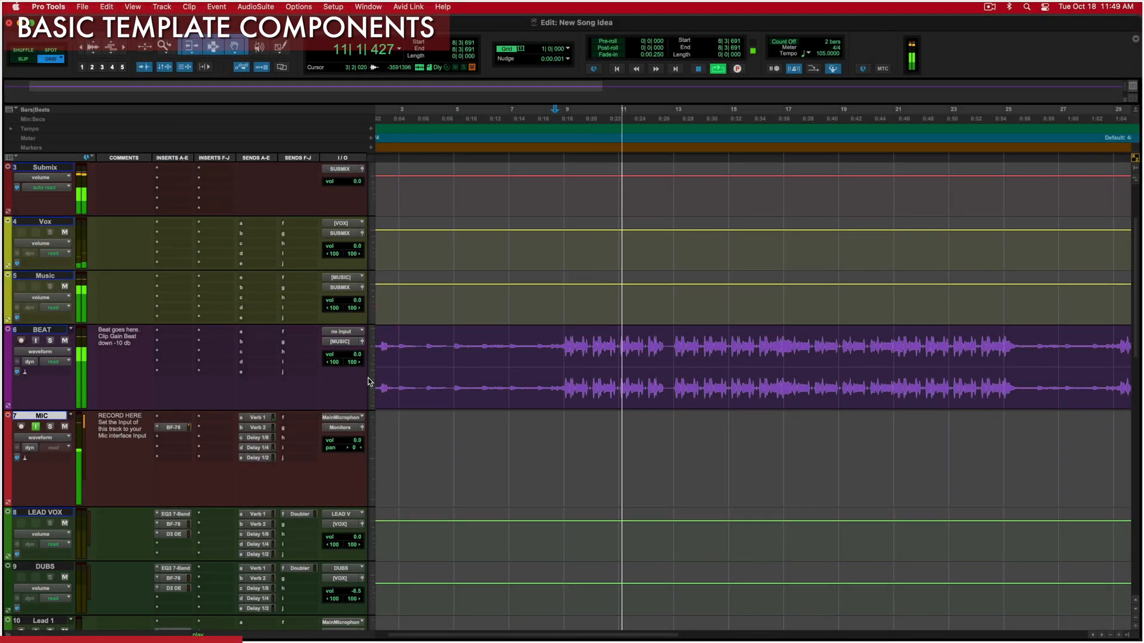
pyautogui.press('space')
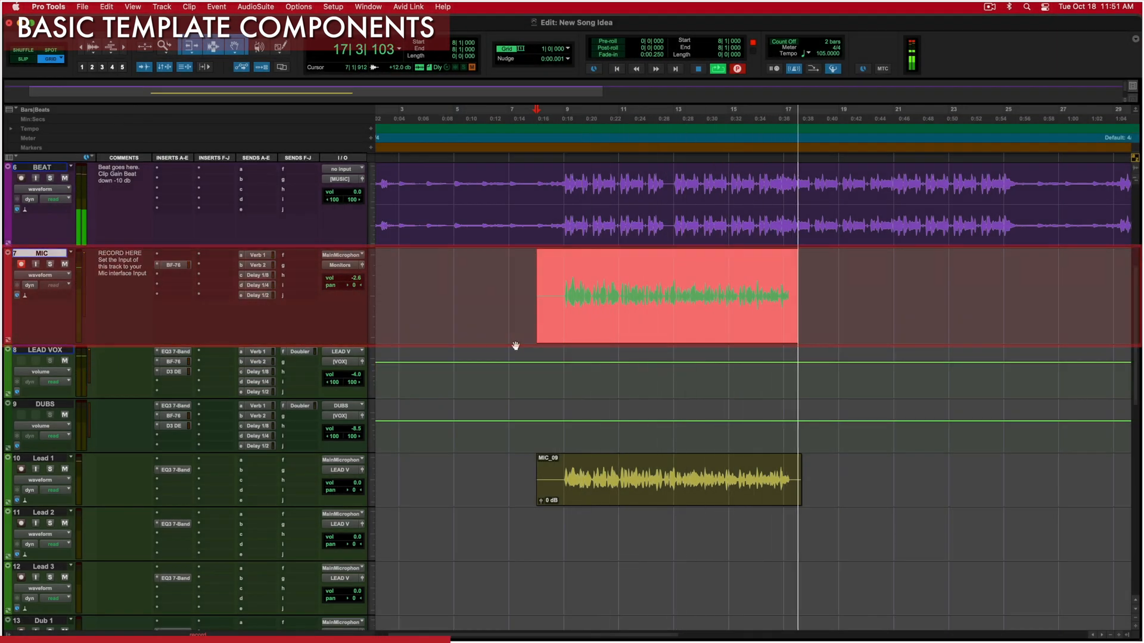
# Step: Stop recording and move the recorded clip from the MIC track down to the Lead 2 track
pyautogui.press('space')
pyautogui.click(665, 330)
pyautogui.moveTo(665, 329); pyautogui.dragTo(656, 544)
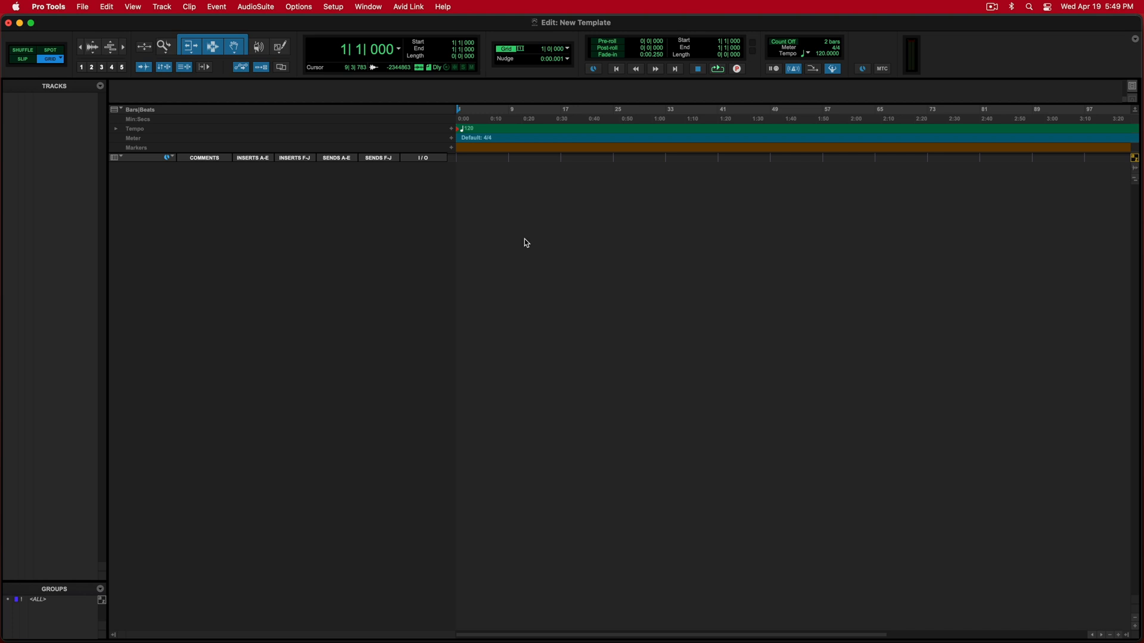
# Step: Open the new-track settings in the New Template session and specify 10 mono audio tracks
pyautogui.click(165, 8)
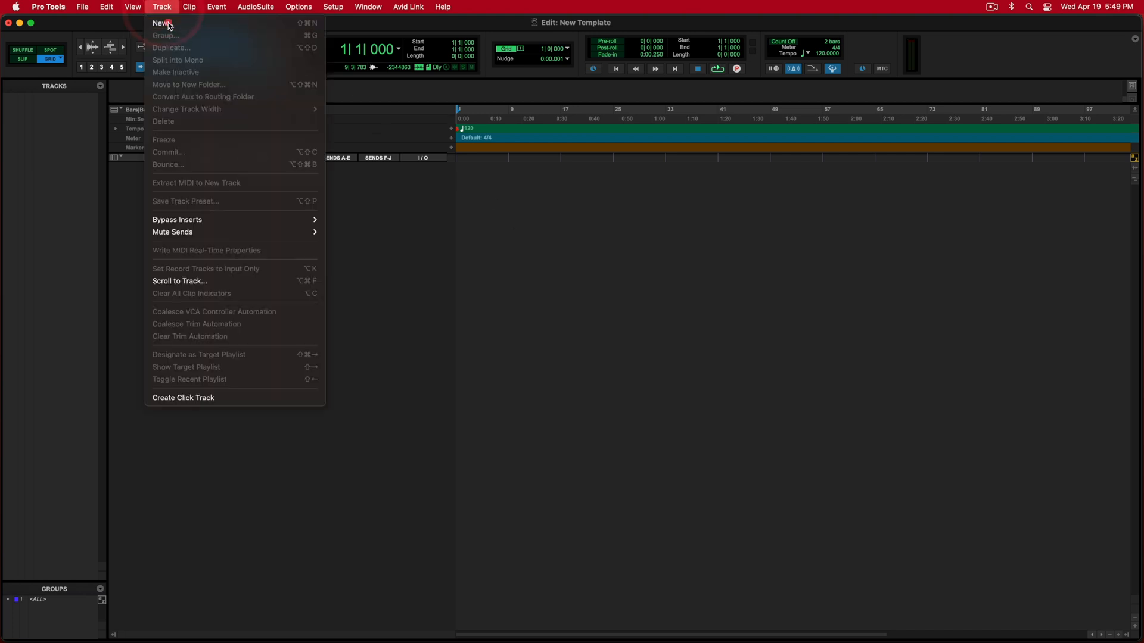
pyautogui.click(166, 22)
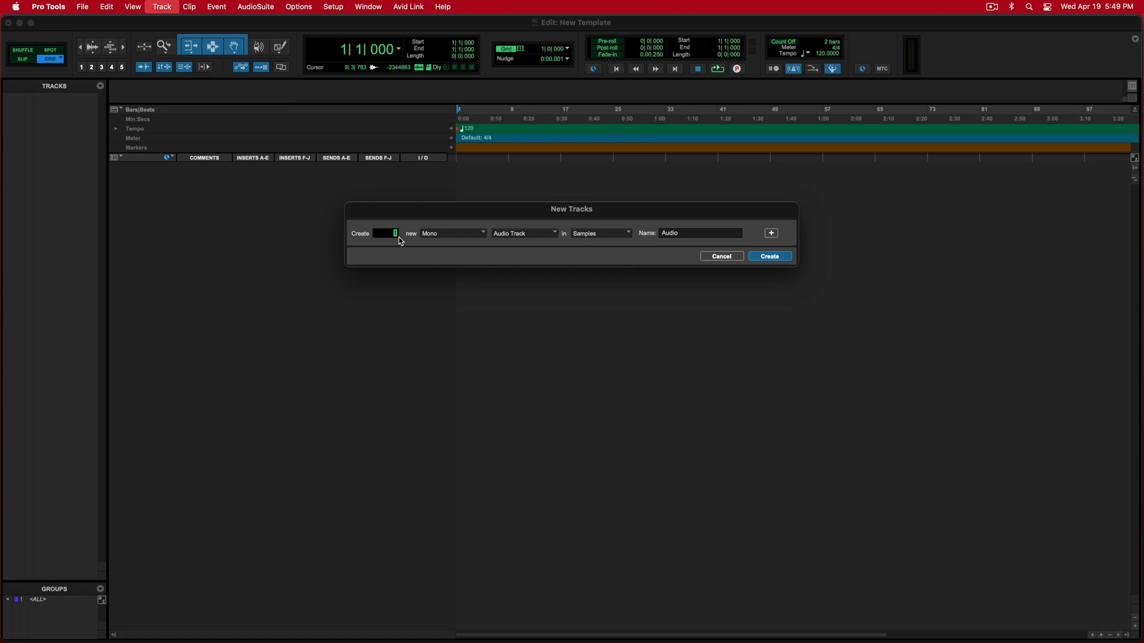
pyautogui.write('0')
# Step: Add a second track entry for one stereo audio track
pyautogui.click(772, 234)
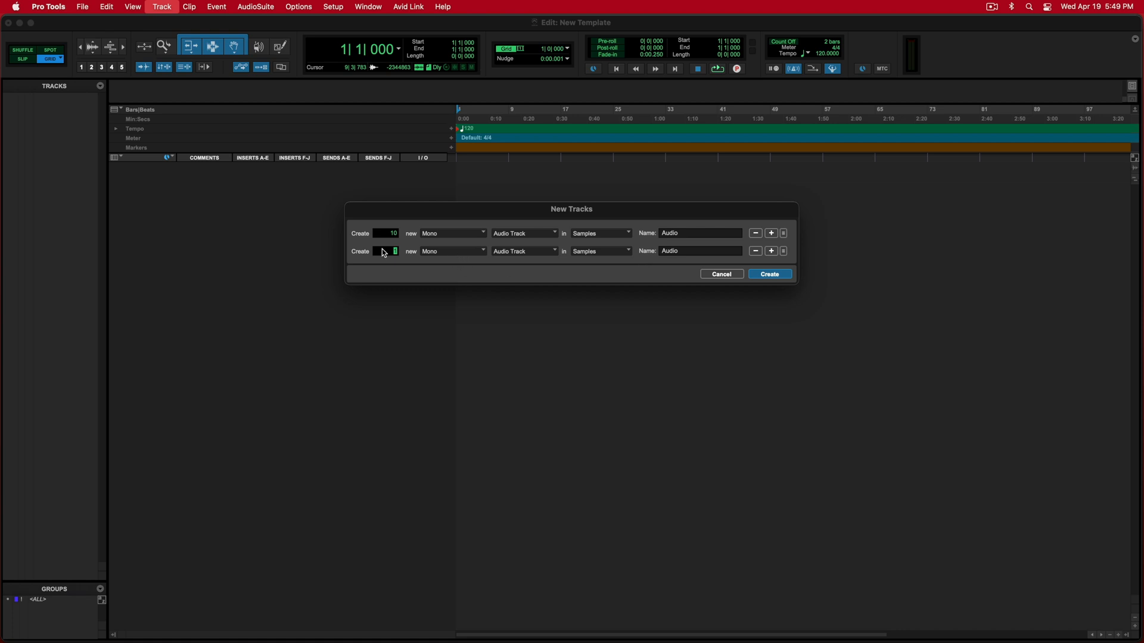
pyautogui.click(447, 251)
pyautogui.click(444, 263)
# Step: Add a third track entry for 10 stereo Aux Input tracks
pyautogui.click(771, 251)
pyautogui.click(473, 269)
pyautogui.click(468, 283)
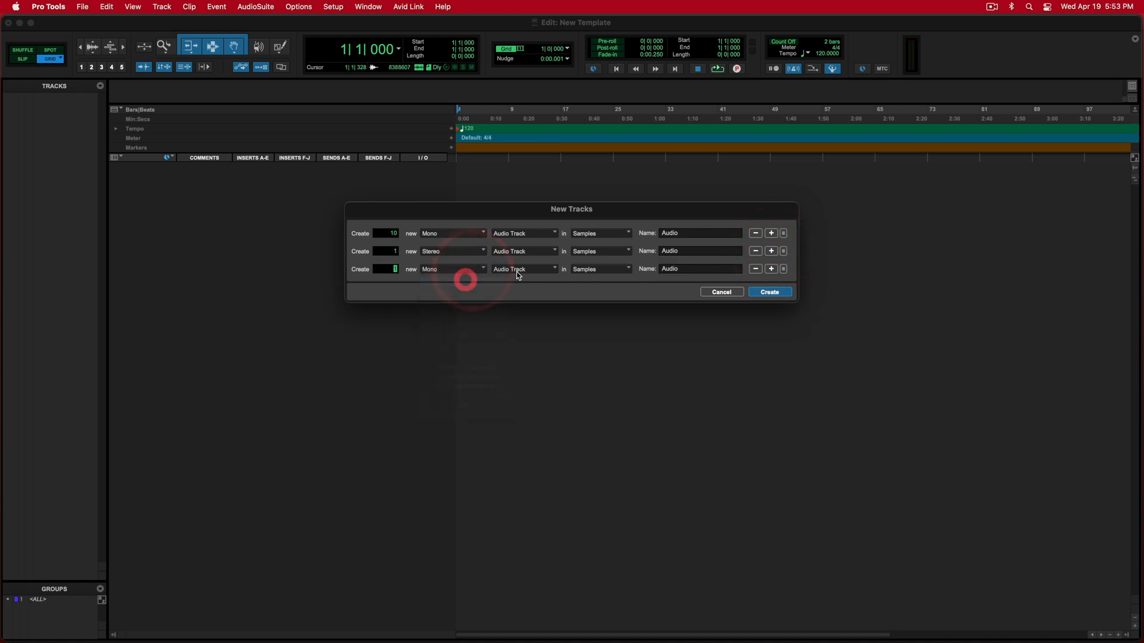
pyautogui.click(519, 269)
pyautogui.click(525, 279)
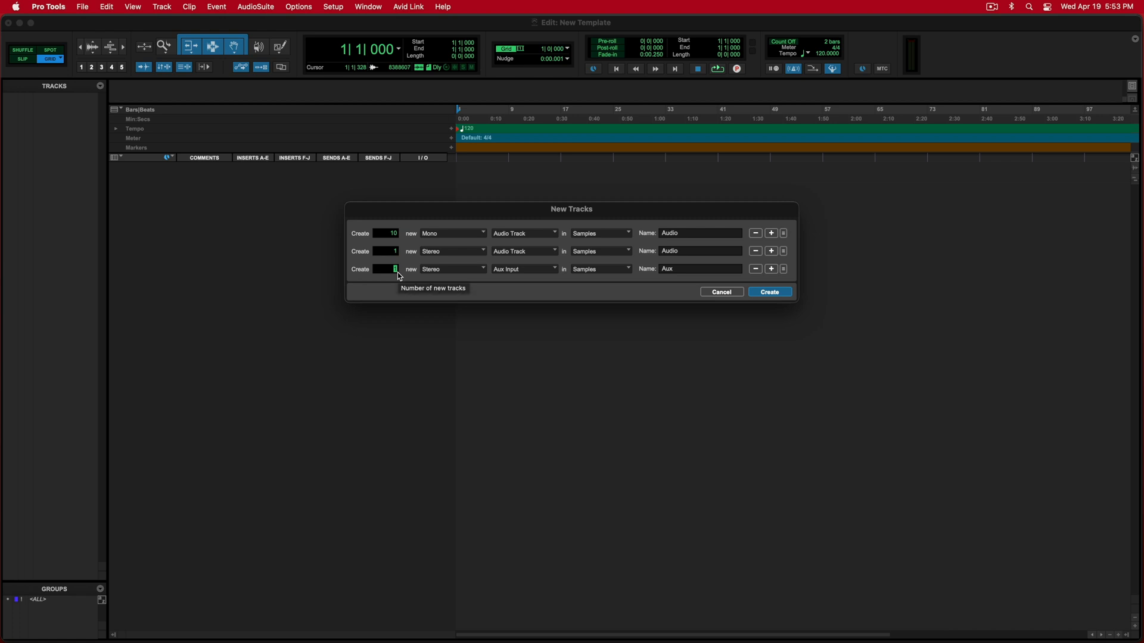
pyautogui.write('10')
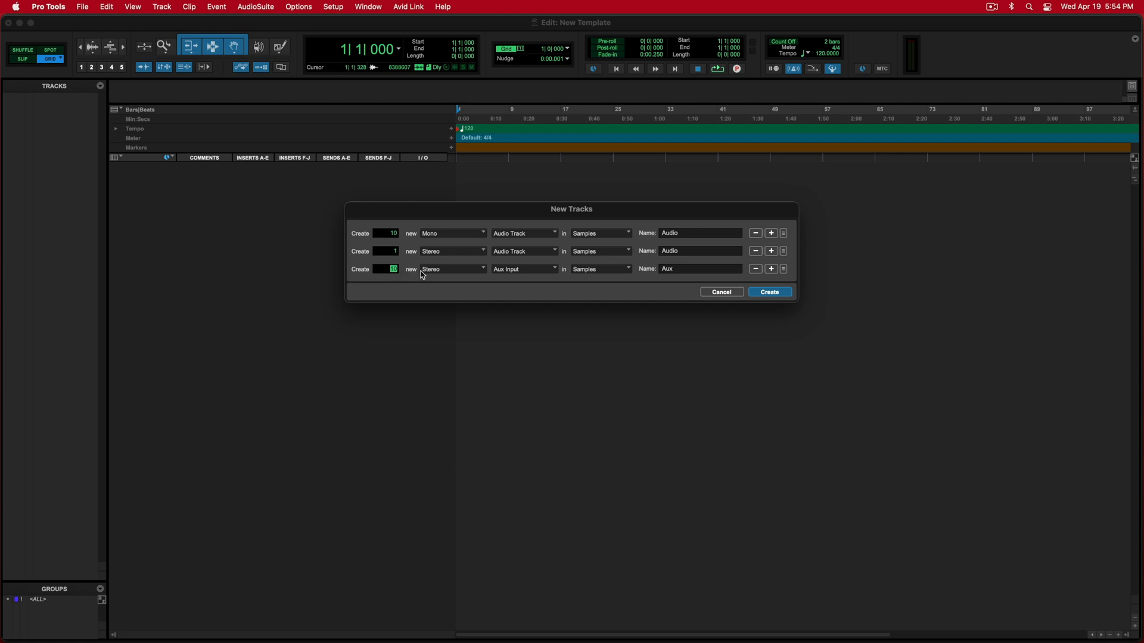
# Step: Add a fourth entry for one stereo Master Fader and create all the specified tracks
pyautogui.click(771, 268)
pyautogui.click(453, 287)
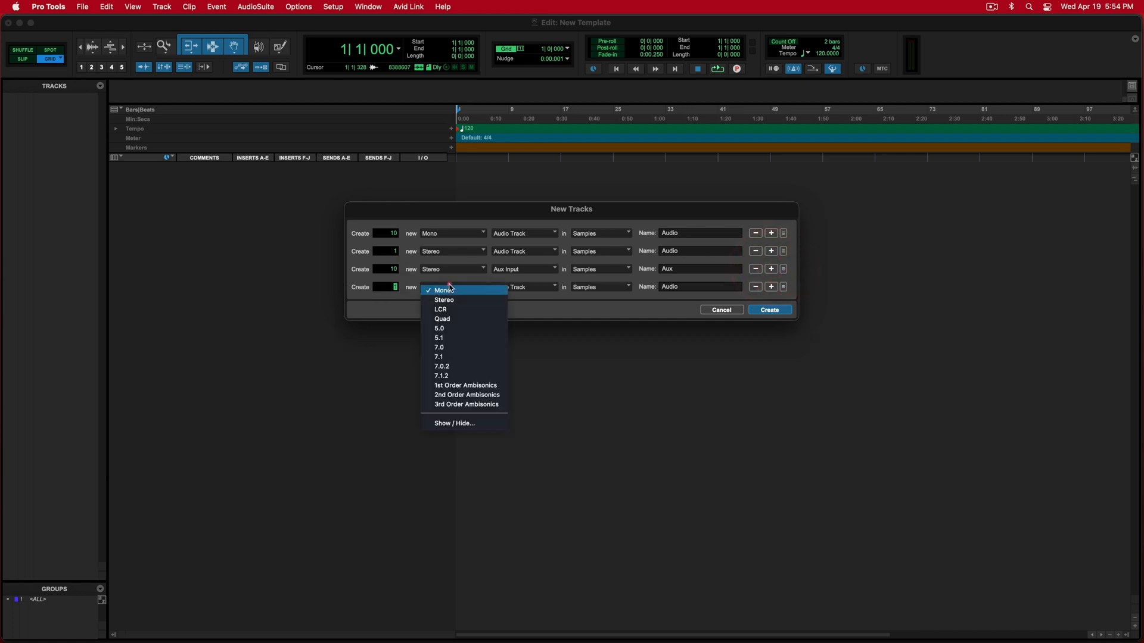
pyautogui.click(453, 299)
pyautogui.click(524, 287)
pyautogui.click(539, 305)
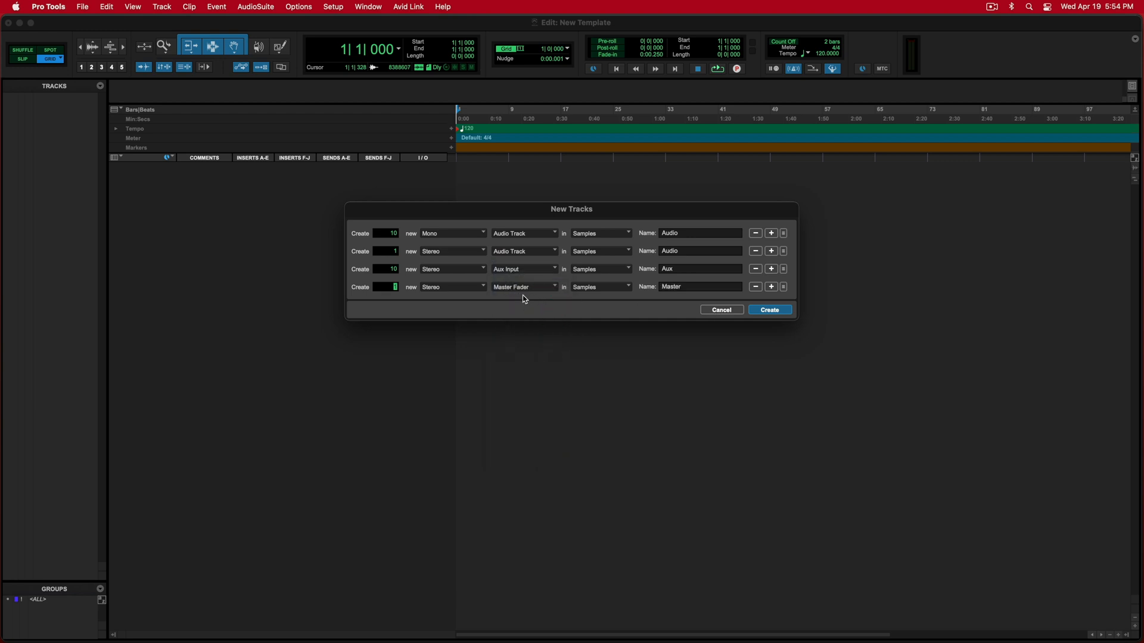
pyautogui.click(416, 301)
pyautogui.write('1')
pyautogui.click(769, 310)
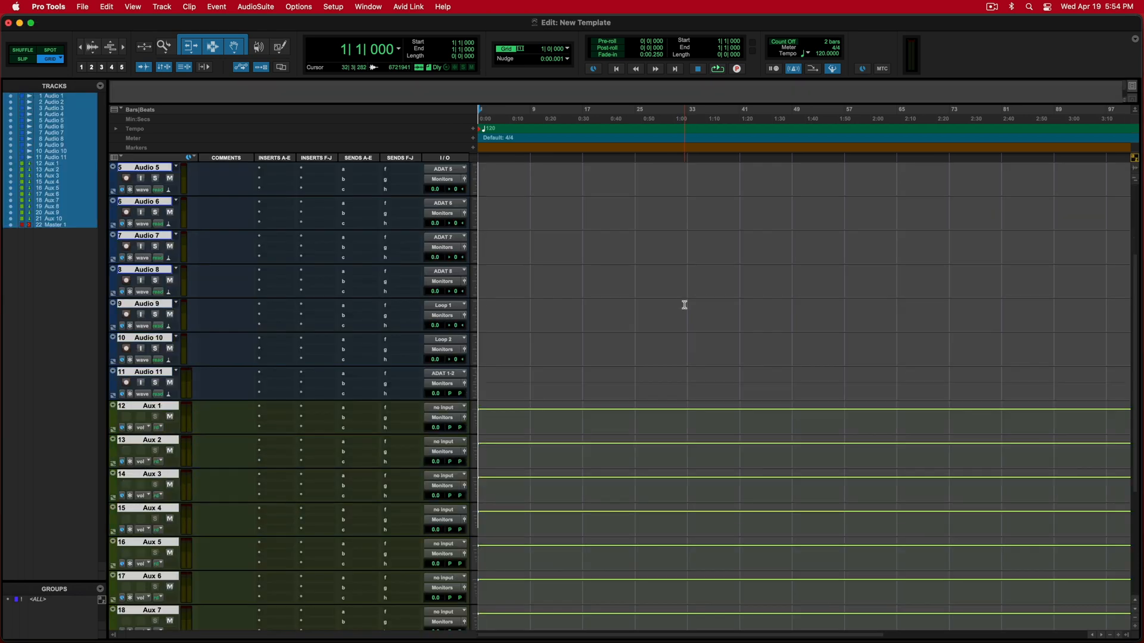
# Step: Deselect all tracks and move the Master 1 track above Audio 1 as the first track
pyautogui.scroll(-5, 685, 305)
pyautogui.scroll(10, 659, 304)
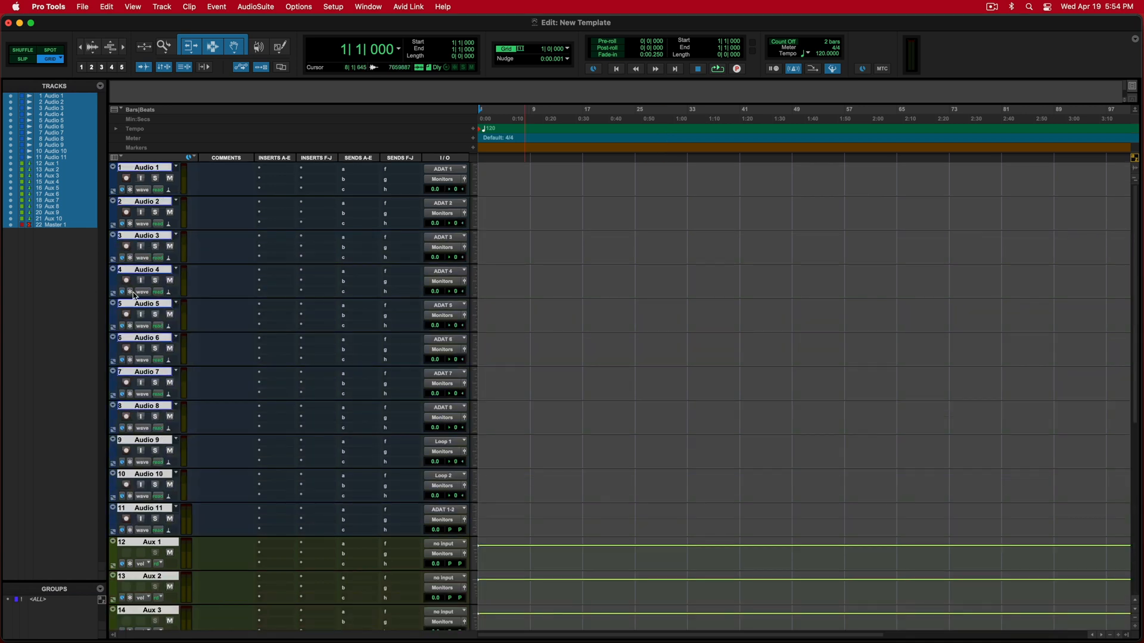
pyautogui.scroll(-6, 143, 465)
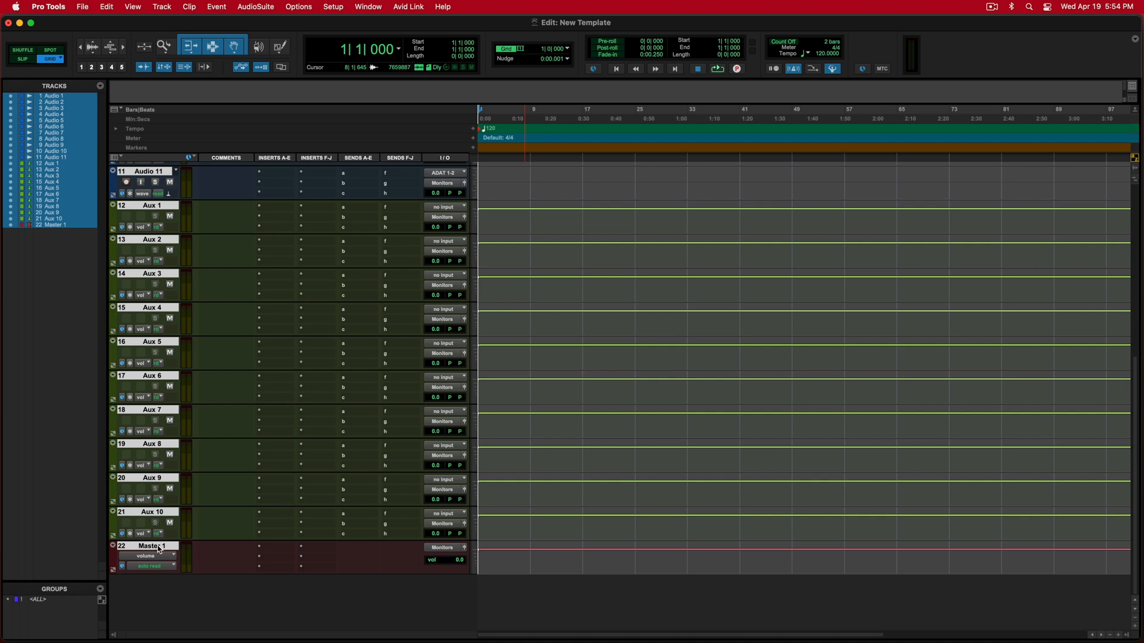
pyautogui.keyDown('alt'); pyautogui.click(157, 549); pyautogui.keyUp('alt')
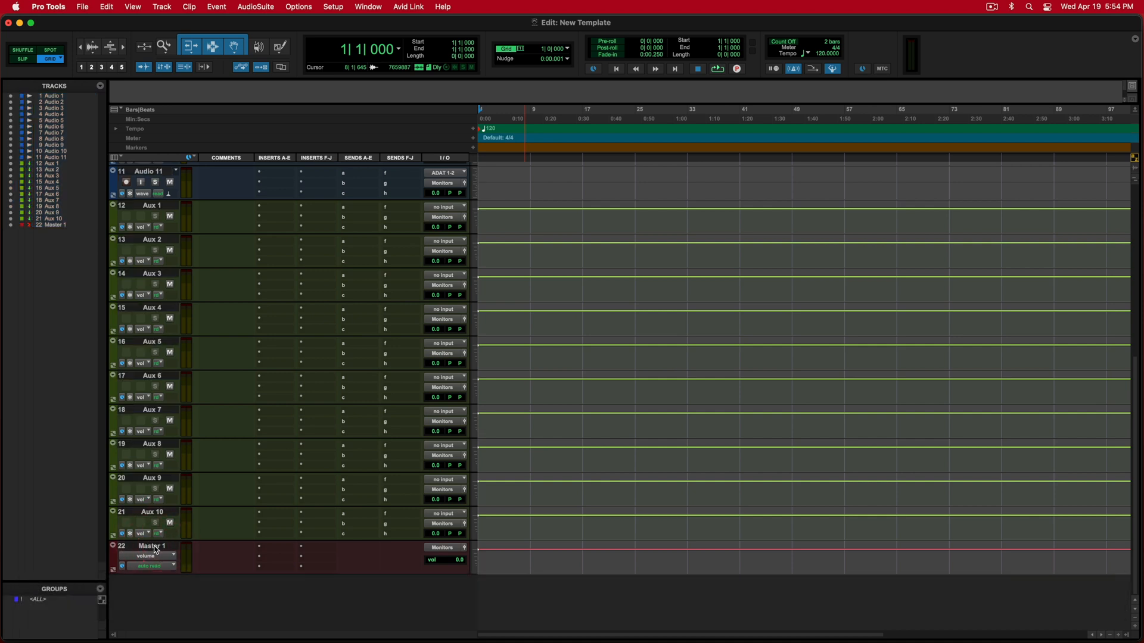
pyautogui.click(155, 548)
pyautogui.moveTo(156, 546); pyautogui.dragTo(177, 156)
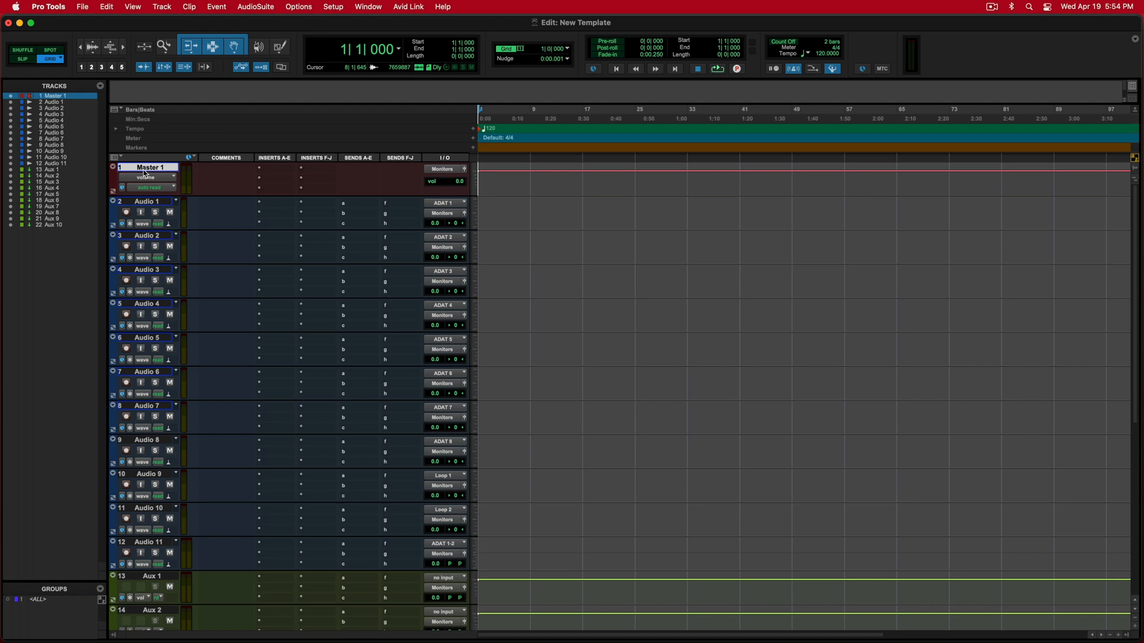
# Step: Rename the Aux 1 track as Lead Vox
pyautogui.scroll(-5, 147, 504)
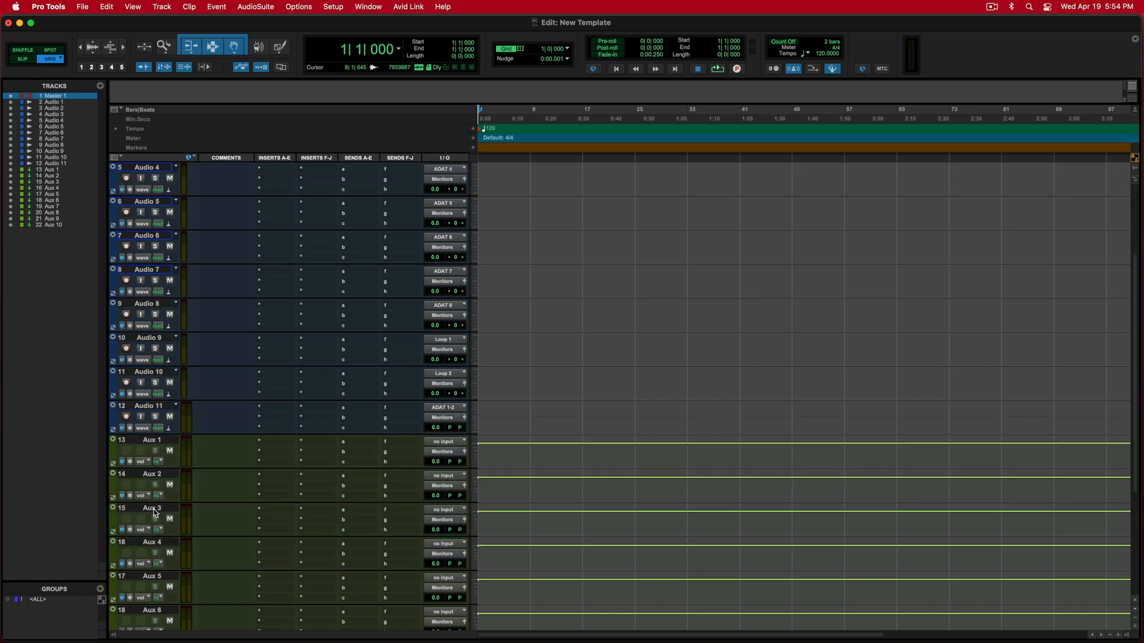
pyautogui.scroll(5, 237, 523)
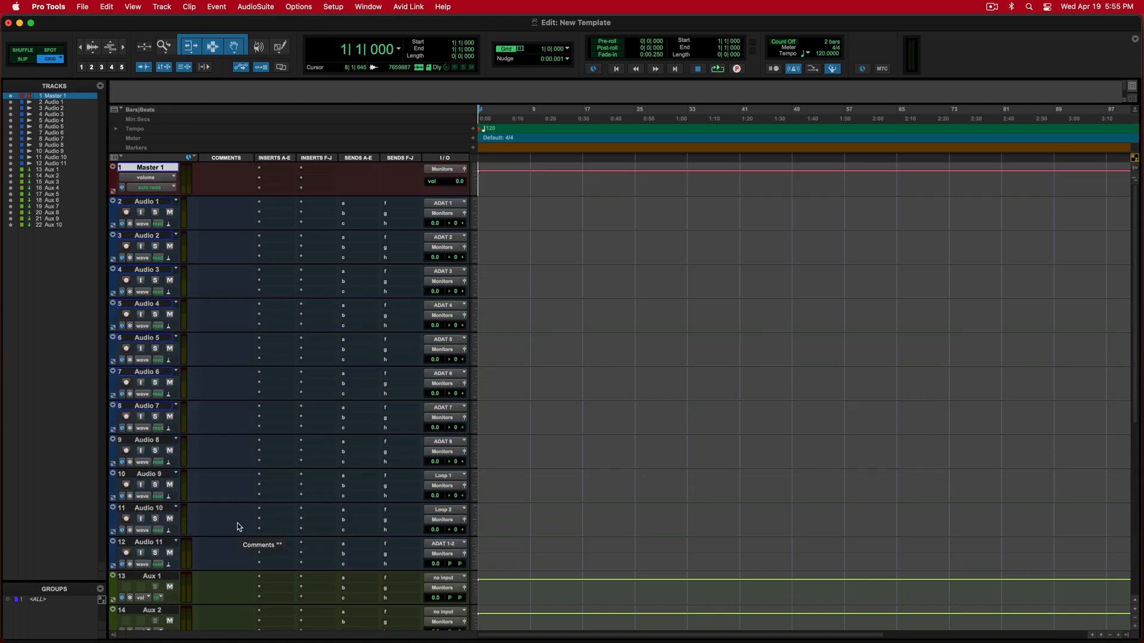
pyautogui.scroll(-1, 237, 523)
pyautogui.scroll(-8, 237, 523)
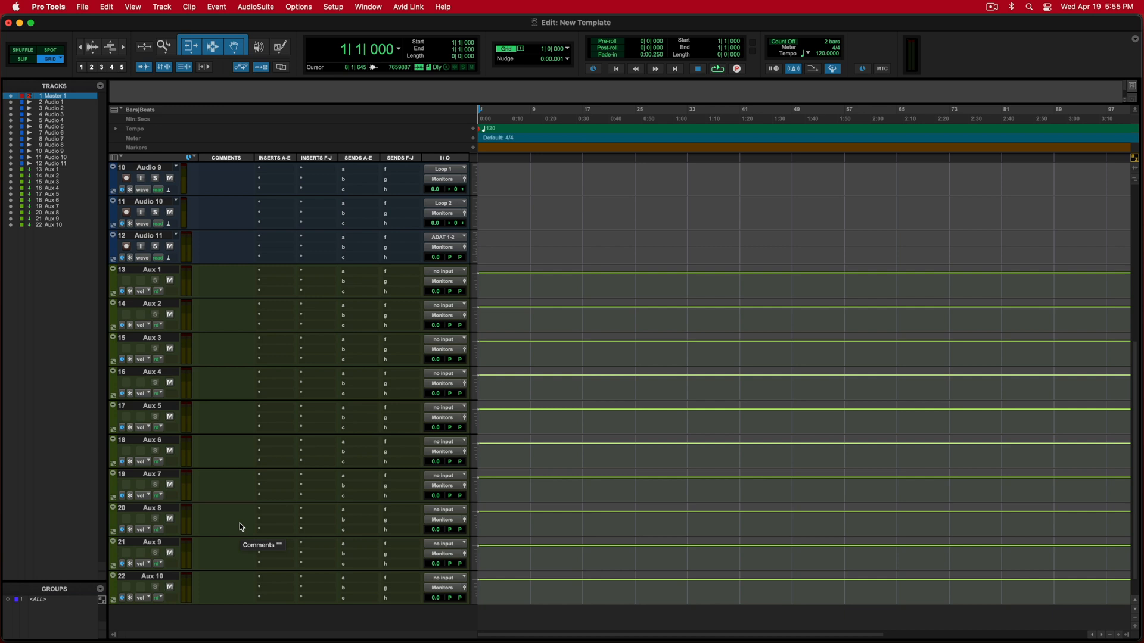
pyautogui.doubleClick(153, 270)
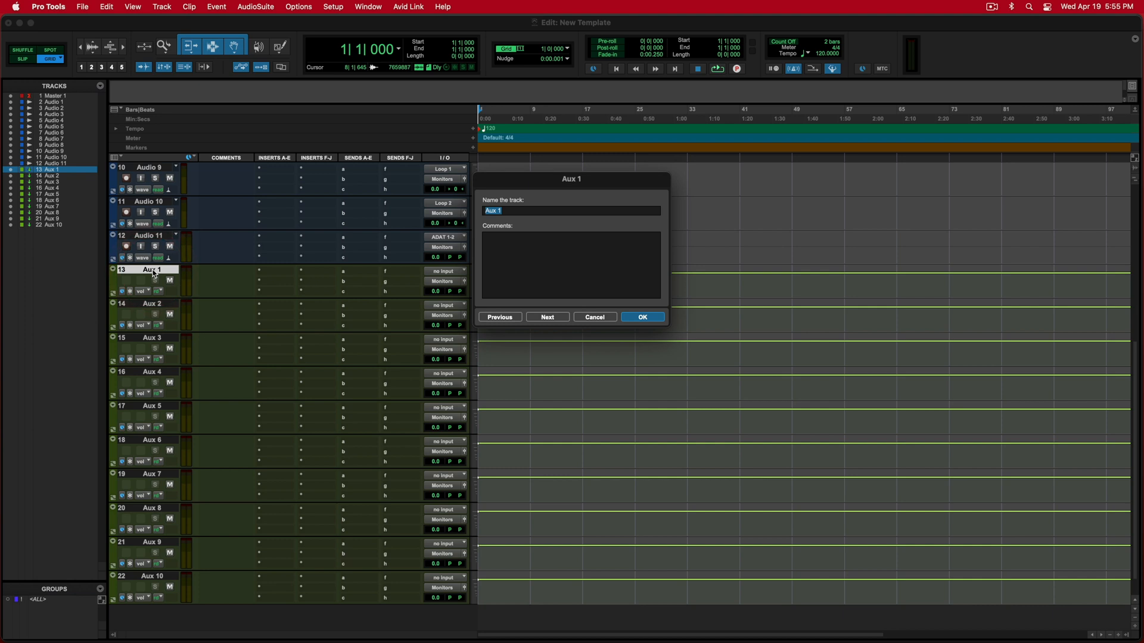
pyautogui.write('Lead')
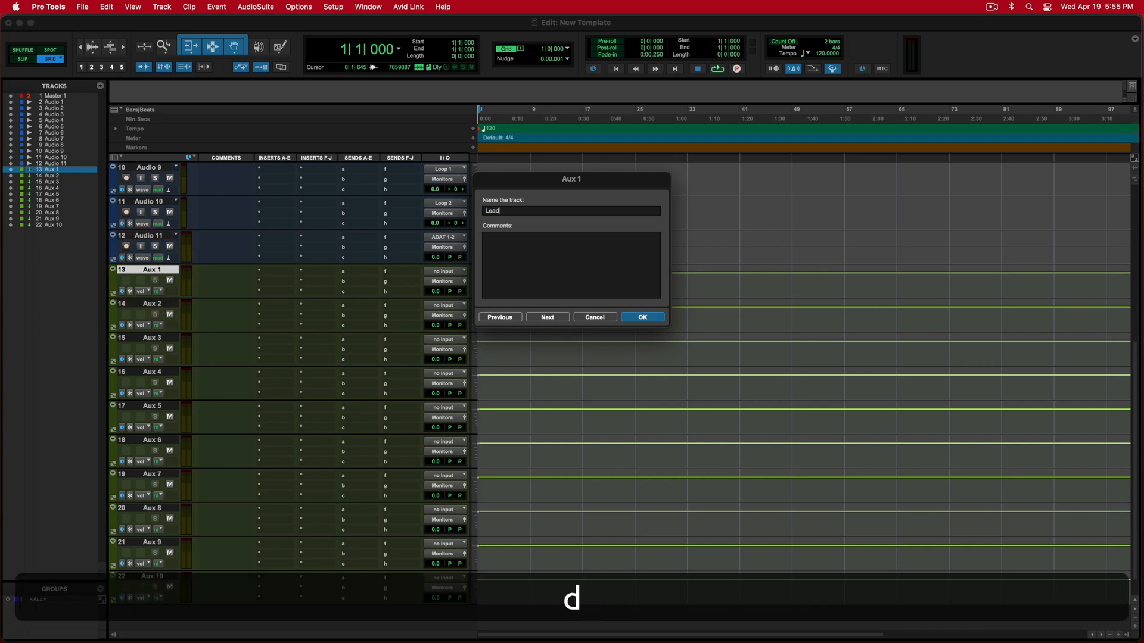
pyautogui.write(' Vocals')
pyautogui.press('BackSpace')
pyautogui.write('x')
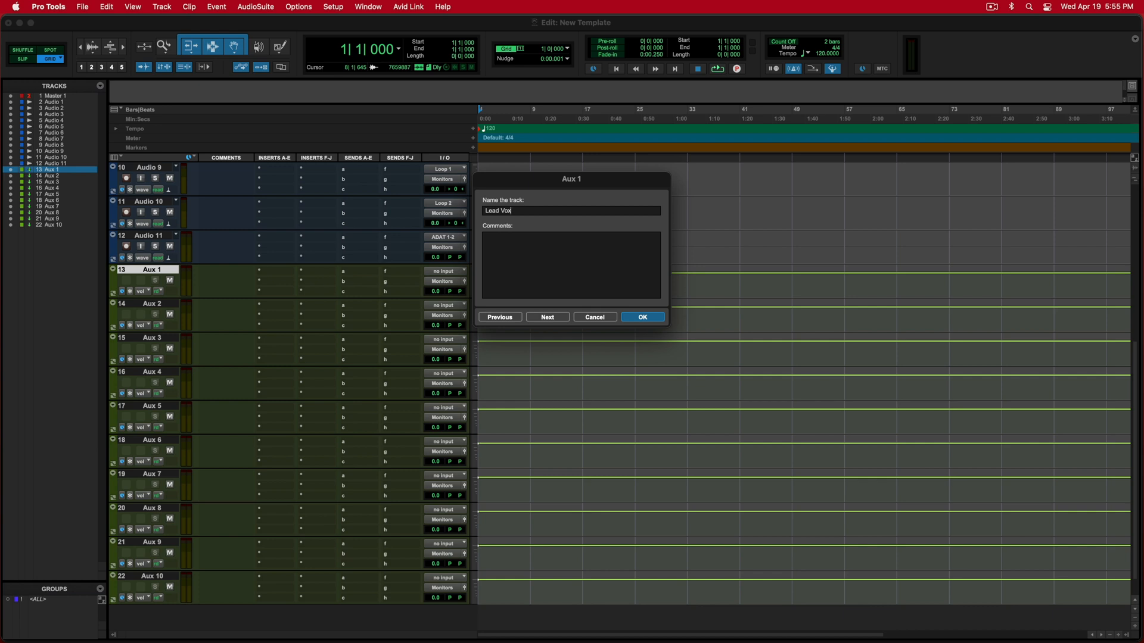
# Step: Continue to the Aux 2 track and name it Dubs Vox
pyautogui.click(554, 319)
pyautogui.write('Dubs Voc')
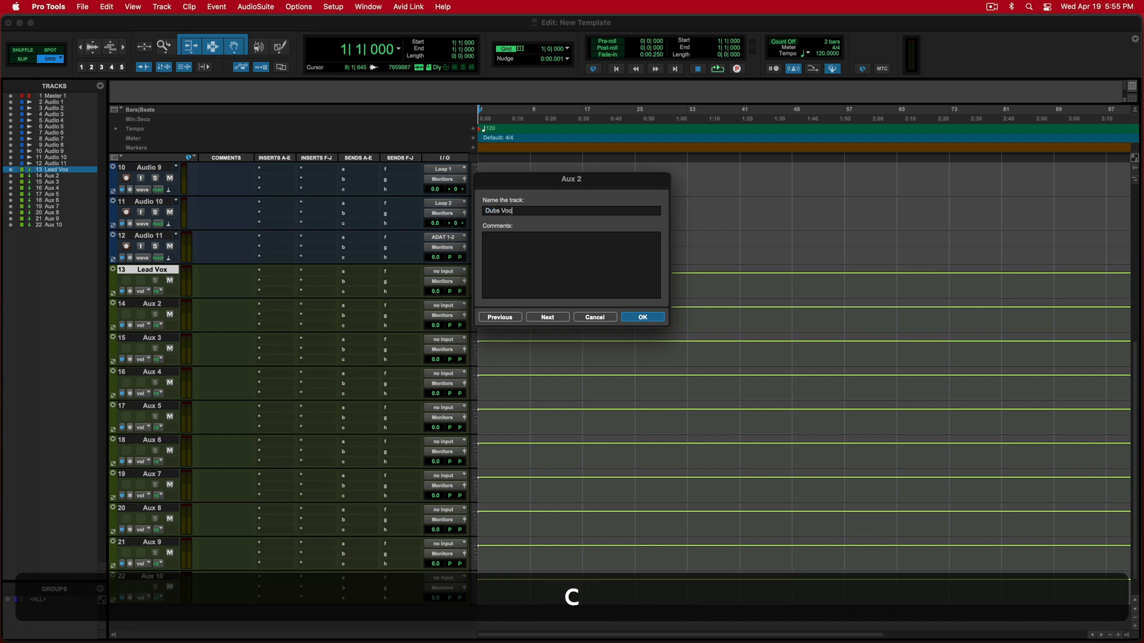
pyautogui.press('BackSpace')
pyautogui.write('x')
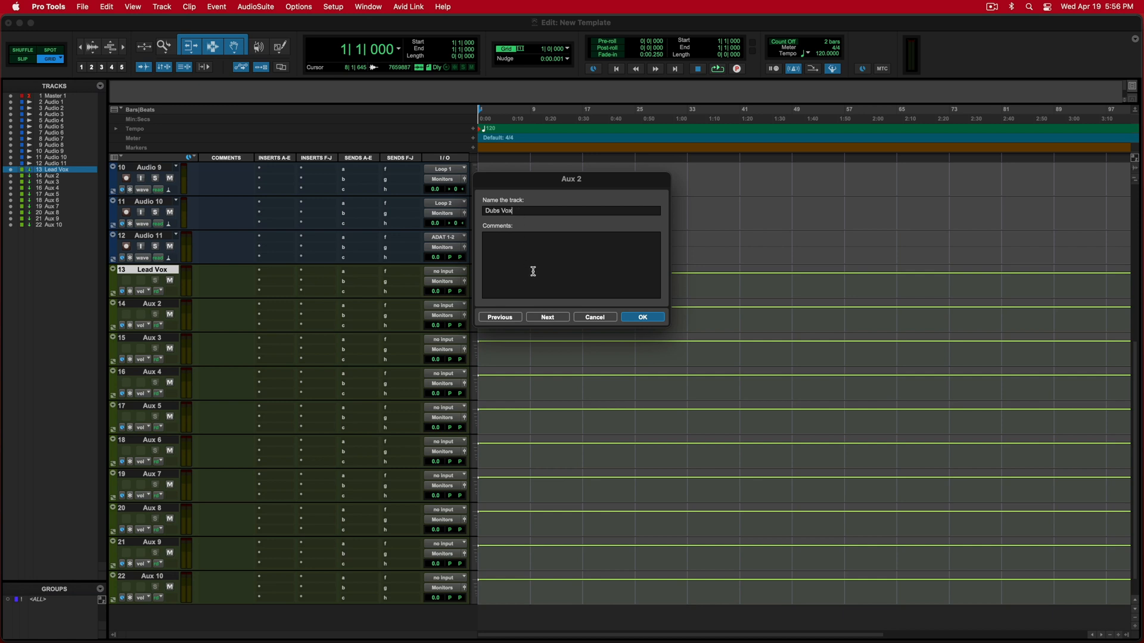
# Step: Name the Aux 3 track VOX and the Aux 4 track MUSIC
pyautogui.click(549, 317)
pyautogui.write('VOX')
pyautogui.click(553, 318)
pyautogui.write('MUS')
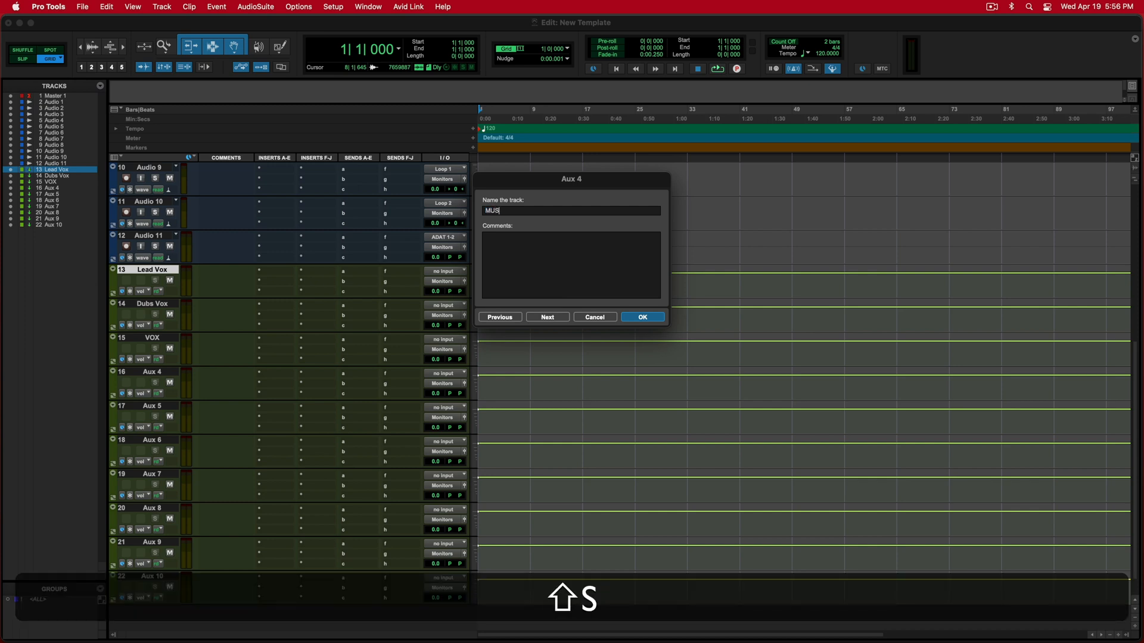
pyautogui.write('IC')
# Step: Name the Aux 5 track Reverb 1 and the Aux 6 track Reverb 2
pyautogui.click(554, 319)
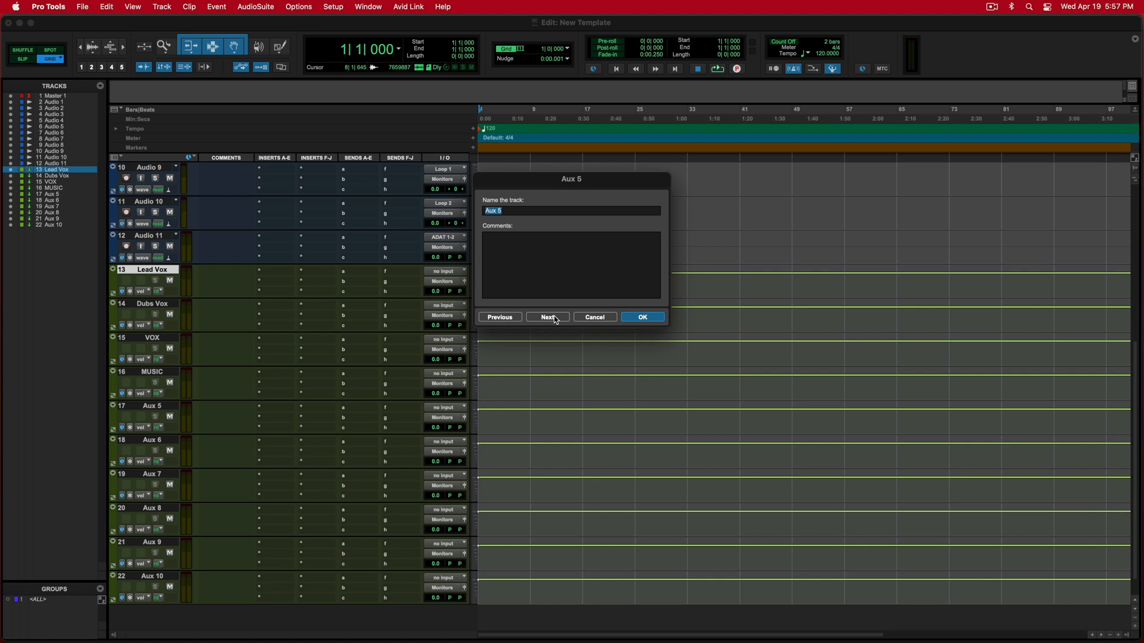
pyautogui.write('R')
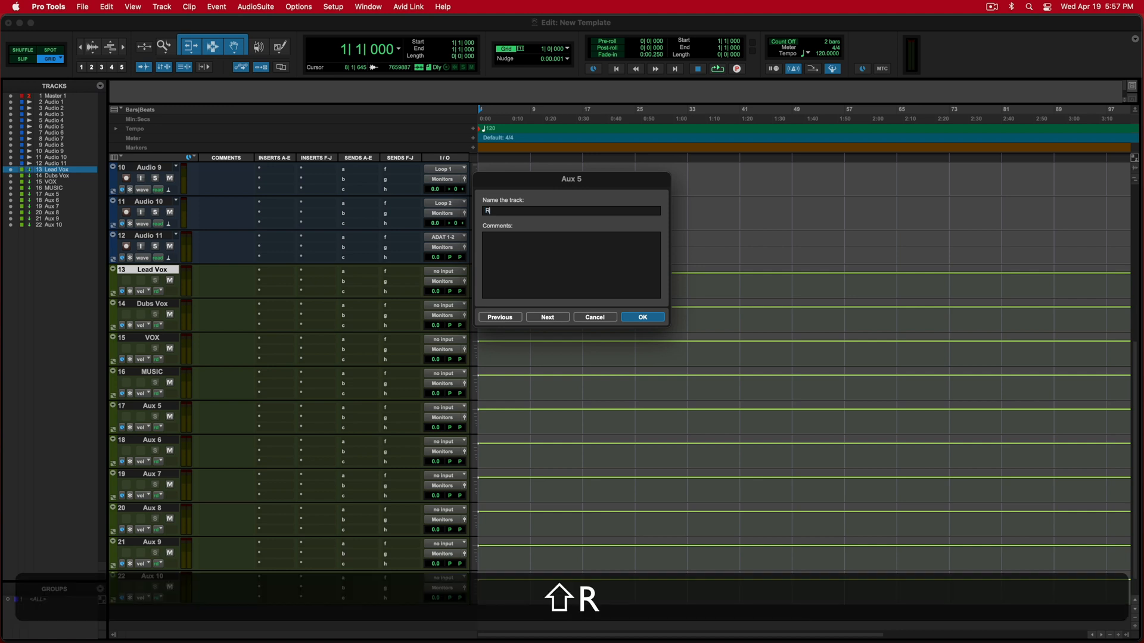
pyautogui.write('everb 1')
pyautogui.click(554, 319)
pyautogui.press('BackSpace')
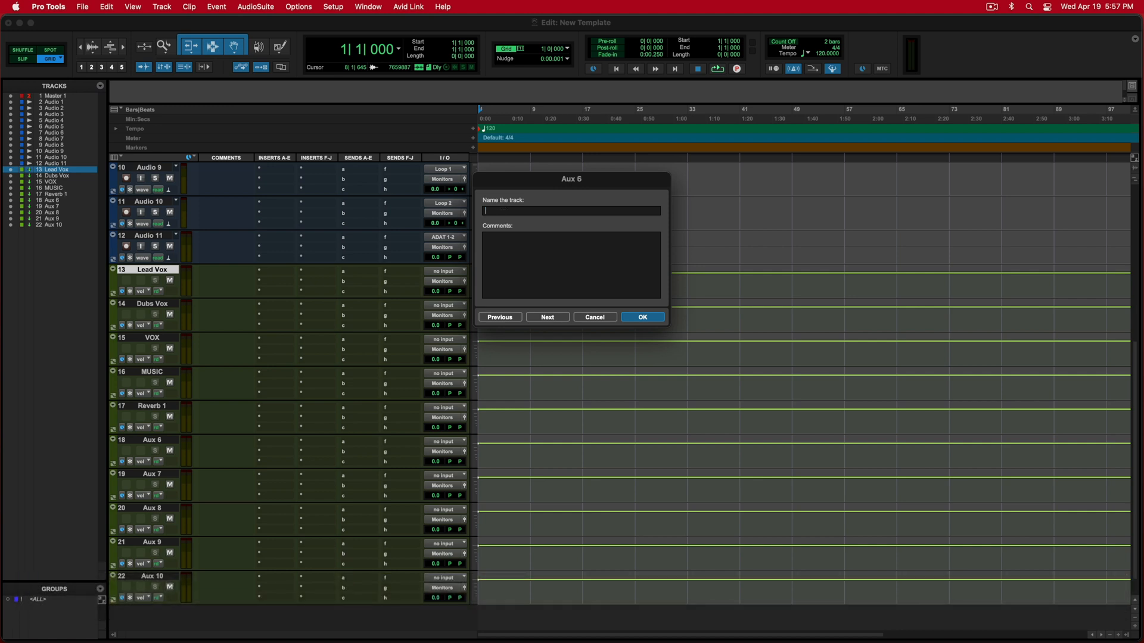
pyautogui.write('Reverb 2')
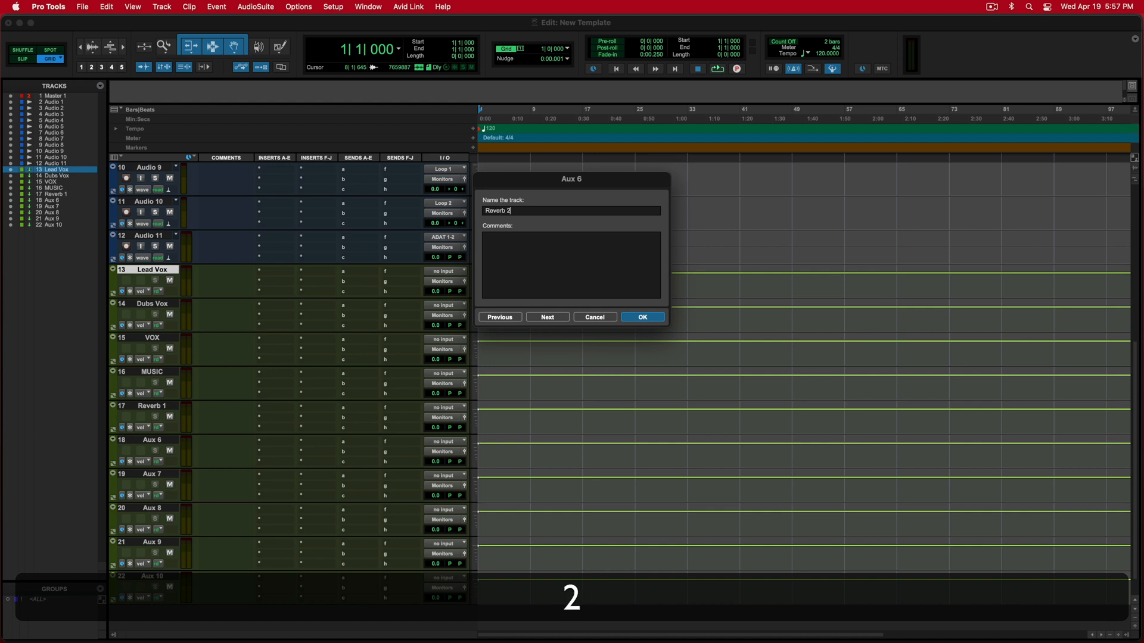
# Step: Name the Aux 7 track Delay 1/8 and the Aux 8 track Delay 1/4
pyautogui.click(548, 317)
pyautogui.write('De')
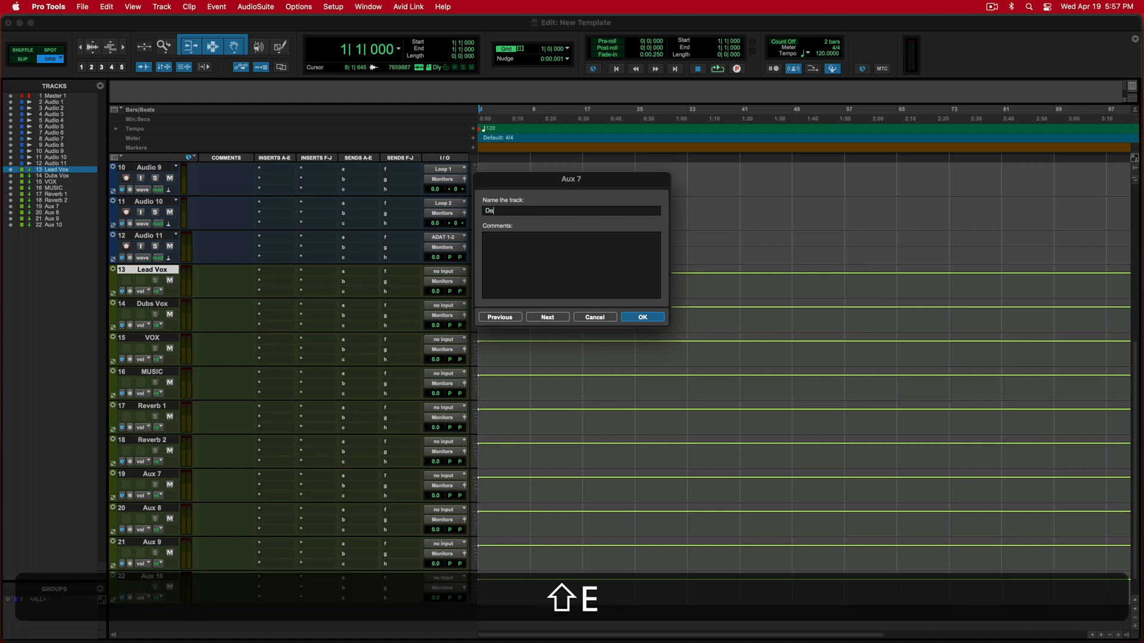
pyautogui.write('lay 1/8')
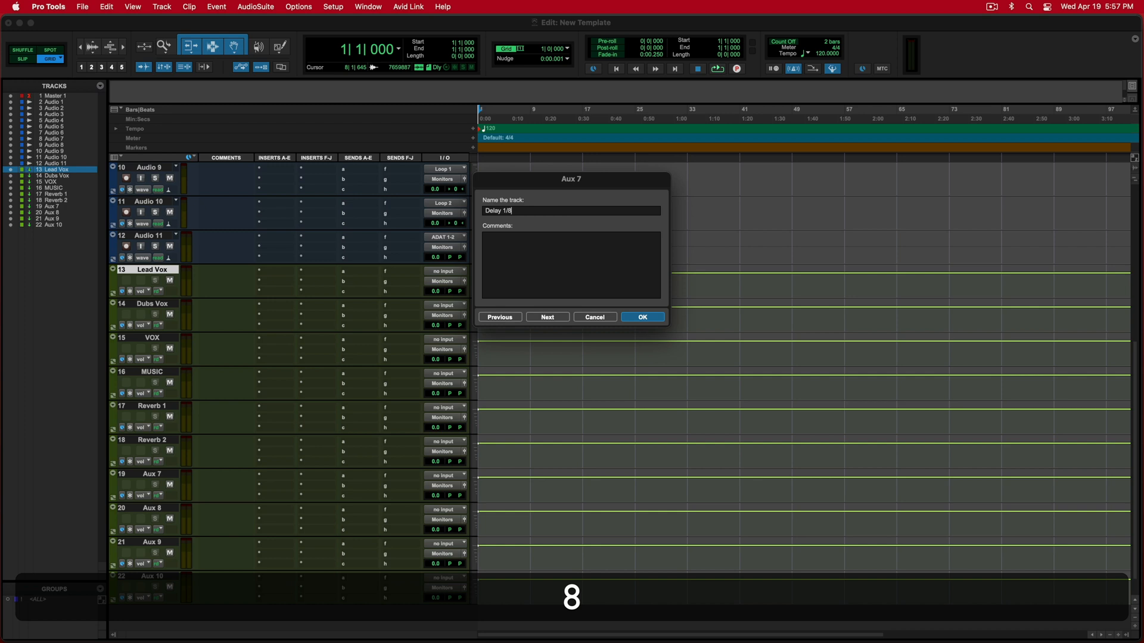
pyautogui.press('shift+super+Return')
pyautogui.write('Delay 1/4')
# Step: Name the Aux 9 track Delay 1/2 and the Aux 10 track Double, finishing the aux naming
pyautogui.press('shift+super+Return')
pyautogui.write('Dela')
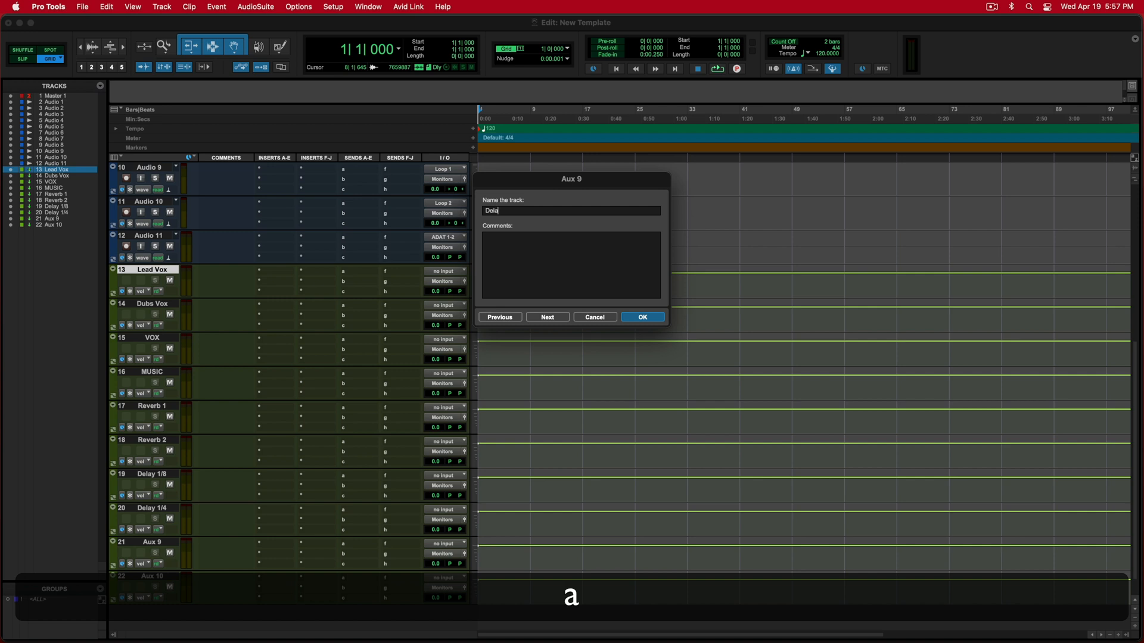
pyautogui.write('y 1/2')
pyautogui.press('super+Return')
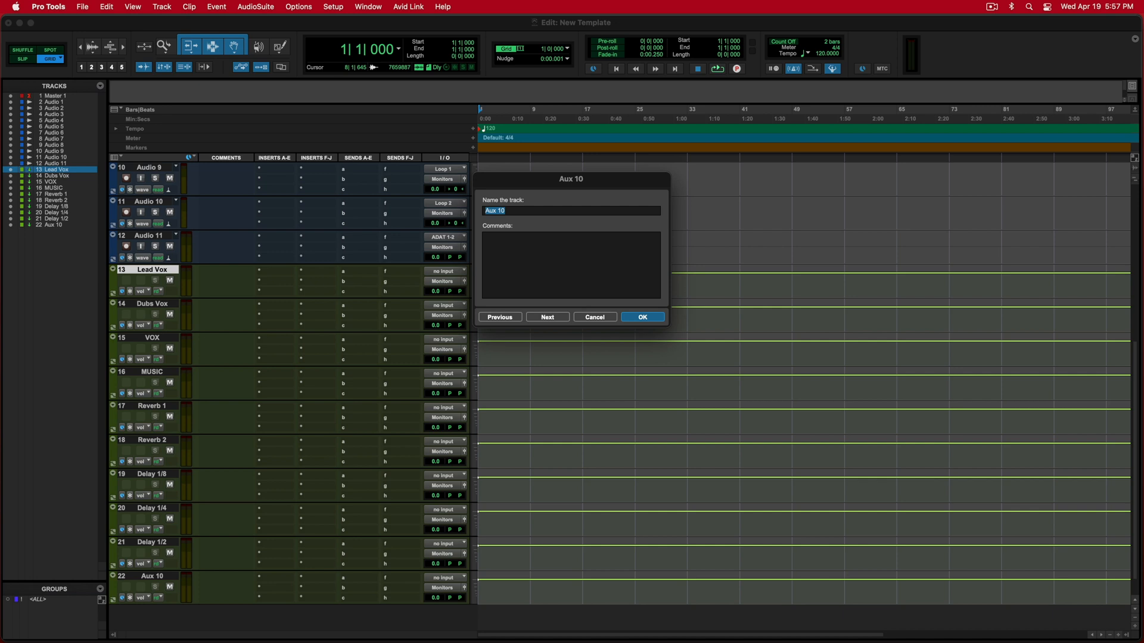
pyautogui.write('Dou')
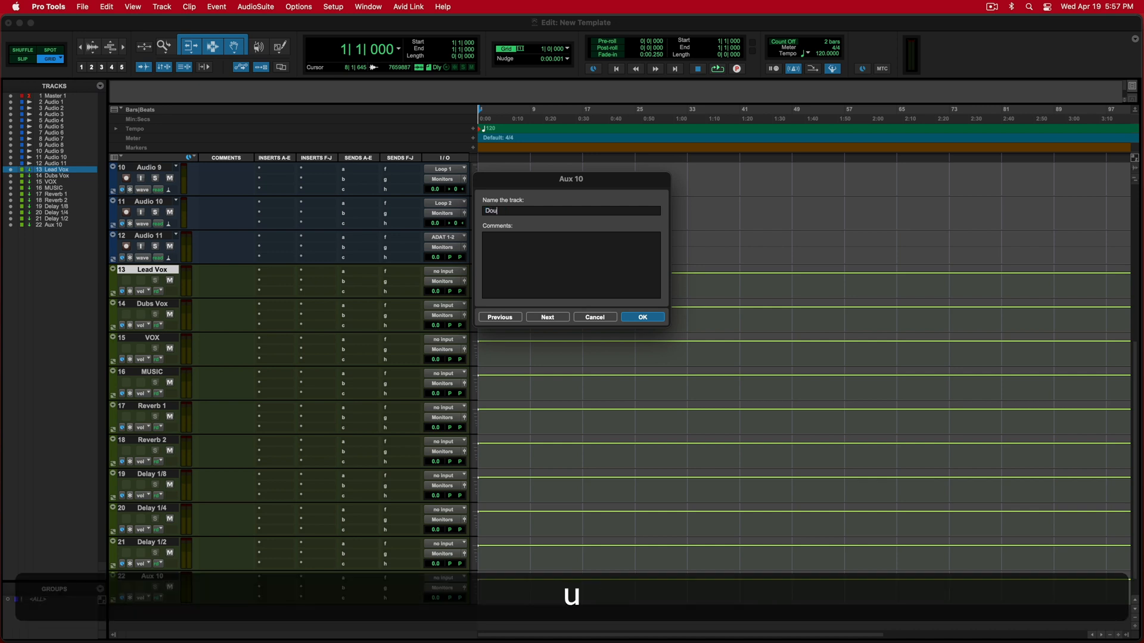
pyautogui.write('ble')
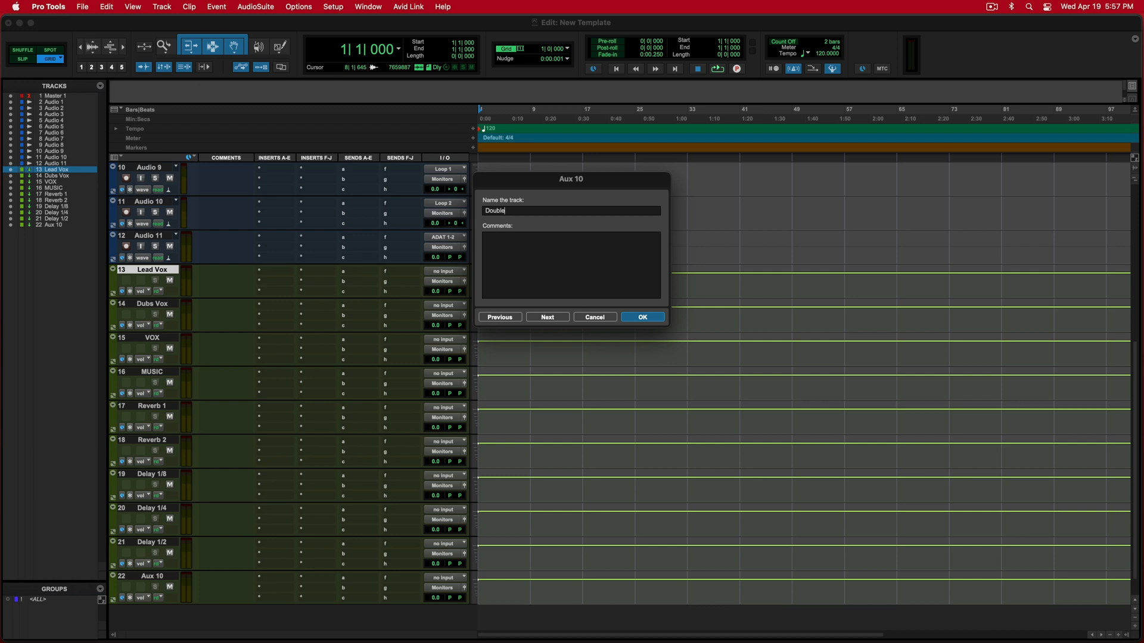
pyautogui.click(643, 317)
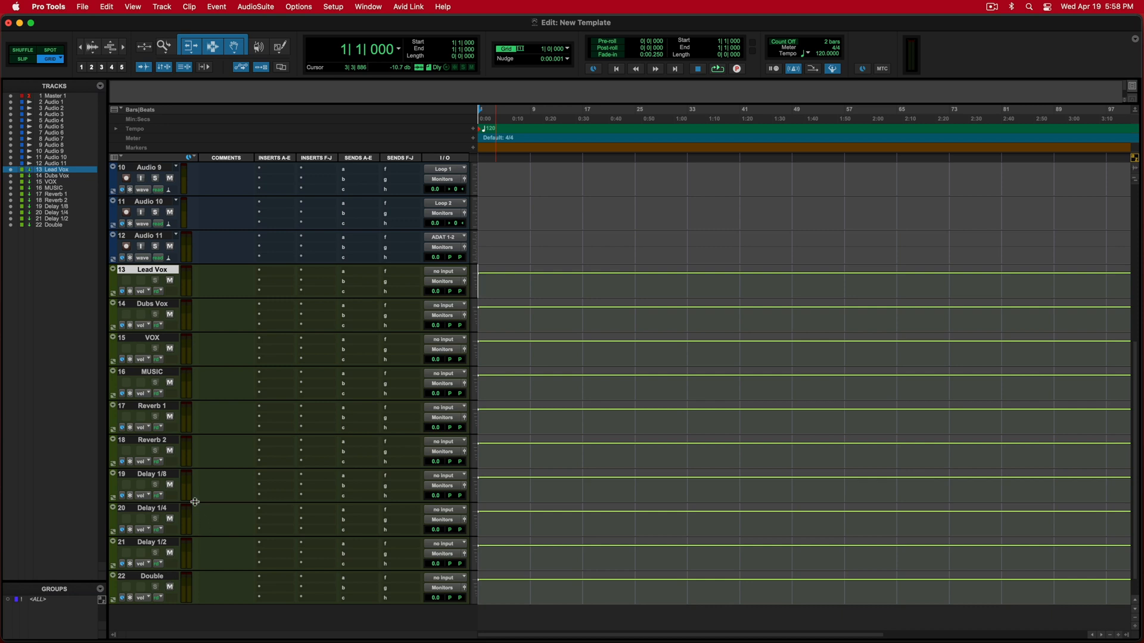
# Step: Color the VOX and MUSIC aux tracks bright yellow
pyautogui.click(148, 337)
pyautogui.keyDown('shift'); pyautogui.click(158, 370); pyautogui.keyUp('shift')
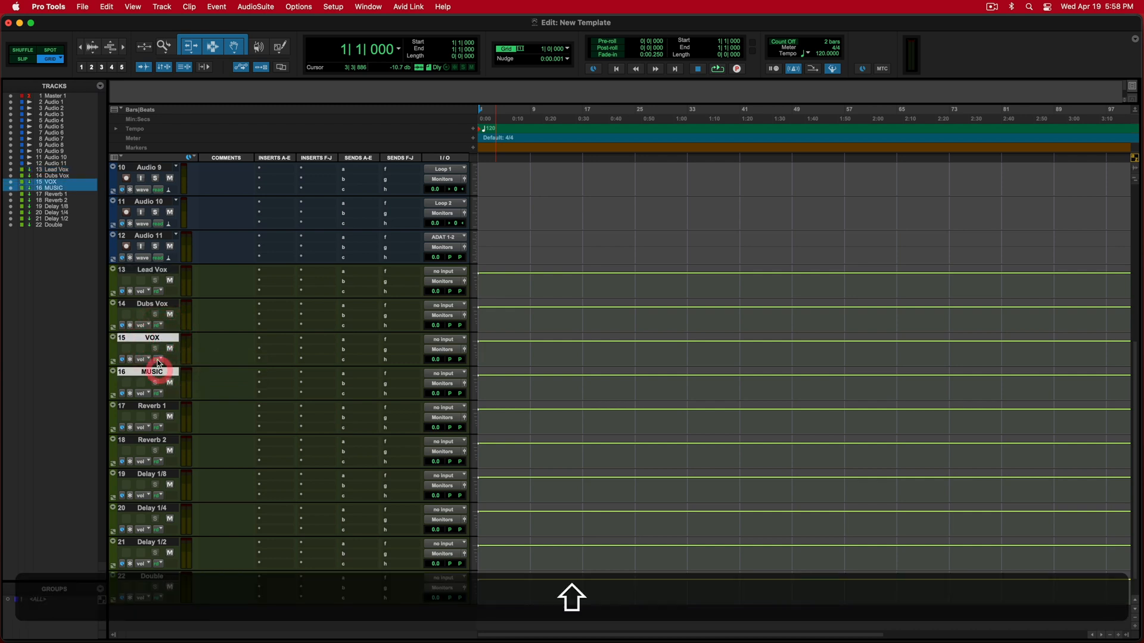
pyautogui.doubleClick(113, 352)
pyautogui.moveTo(250, 269); pyautogui.dragTo(374, 272)
pyautogui.click(408, 303)
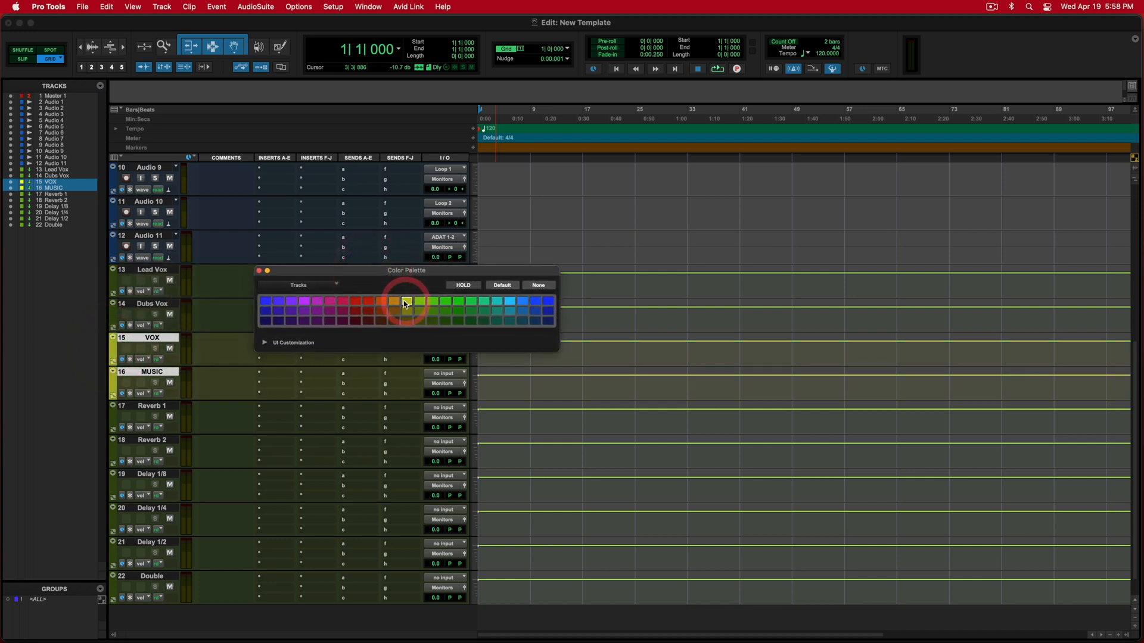
# Step: Color the Lead Vox track medium green and the Dubs Vox track dark green
pyautogui.click(153, 272)
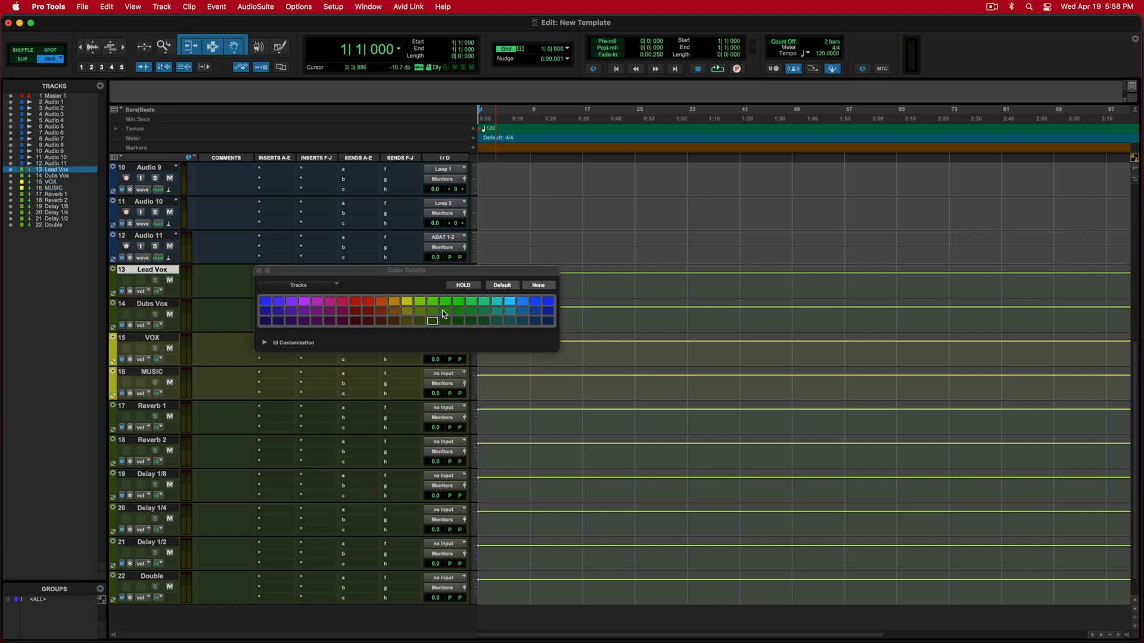
pyautogui.click(445, 310)
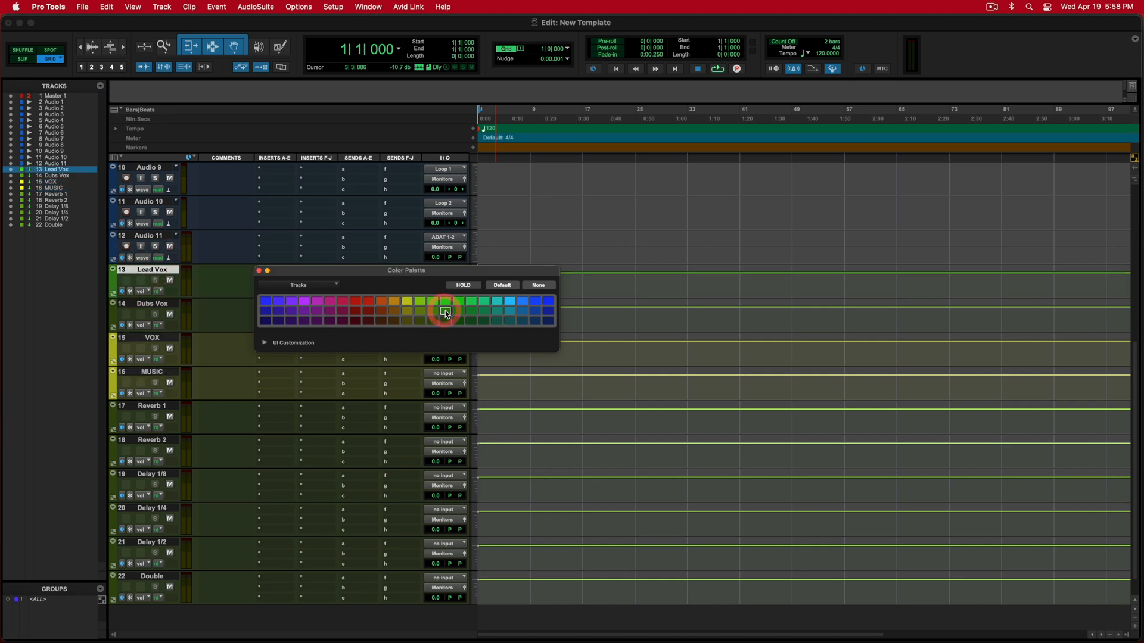
pyautogui.click(153, 305)
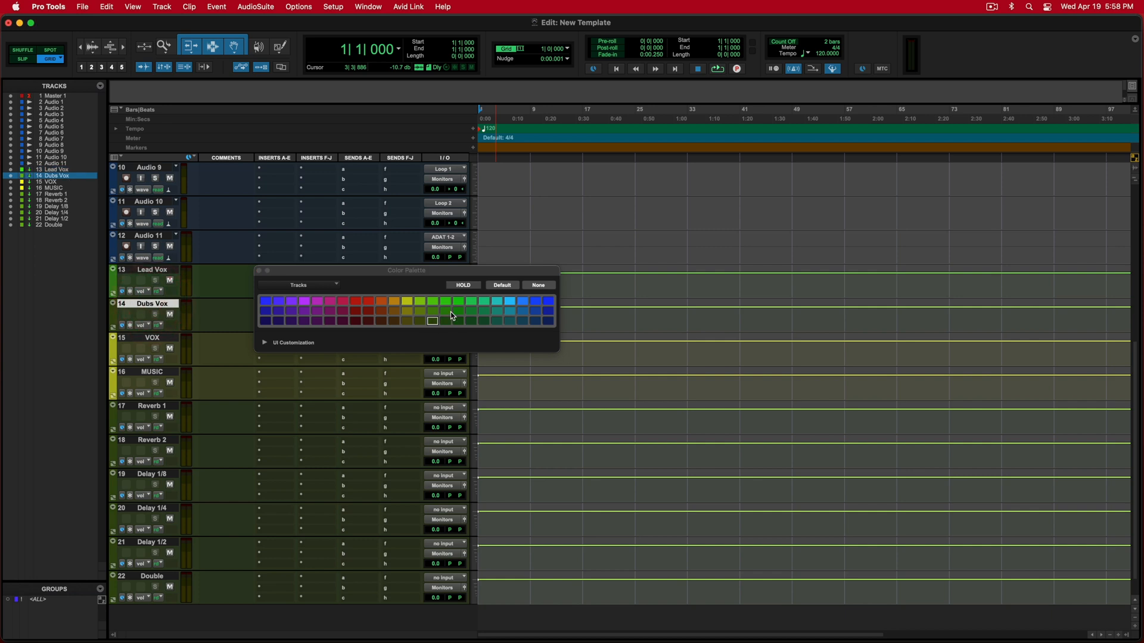
pyautogui.click(450, 313)
pyautogui.click(446, 321)
# Step: Color the six effects tracks from Reverb 1 through Double dark magenta
pyautogui.click(152, 407)
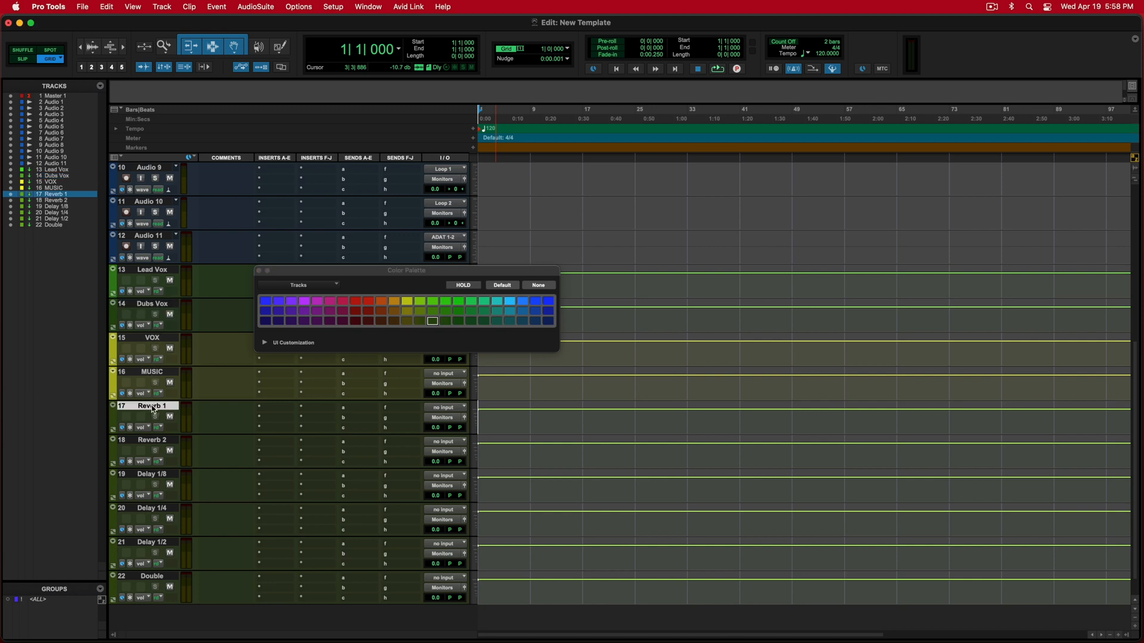
pyautogui.keyDown('shift'); pyautogui.click(152, 576); pyautogui.keyUp('shift')
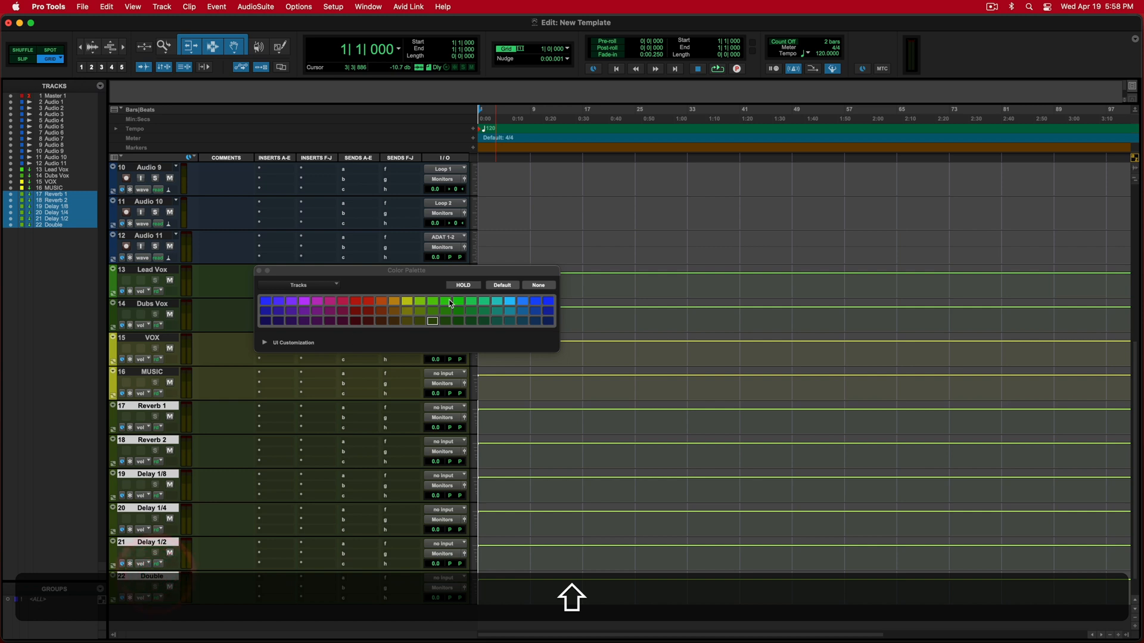
pyautogui.click(330, 312)
pyautogui.click(326, 320)
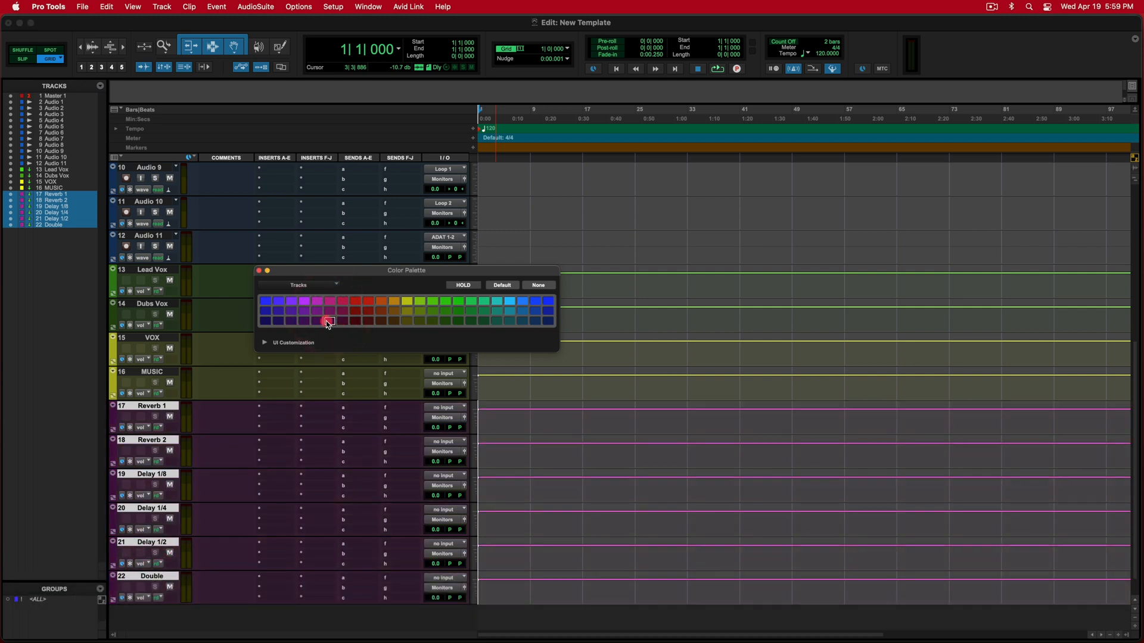
pyautogui.click(258, 271)
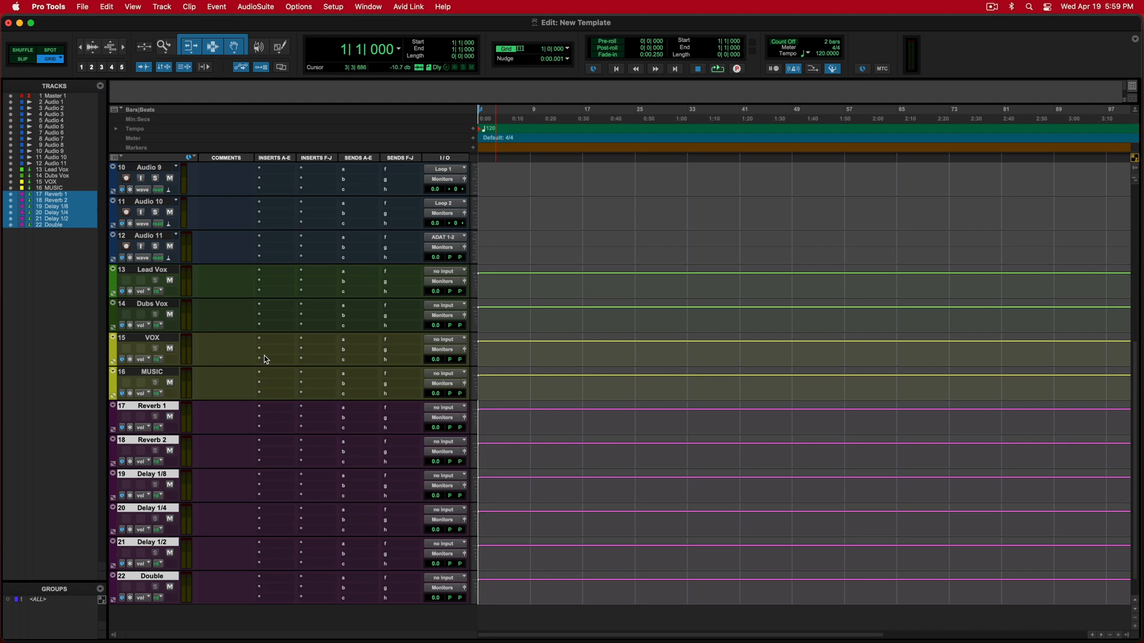
# Step: Move the Lead Vox, Dubs Vox, VOX and MUSIC tracks directly below Master 1
pyautogui.click(153, 373)
pyautogui.keyDown('shift'); pyautogui.click(154, 284); pyautogui.keyUp('shift')
pyautogui.moveTo(153, 280); pyautogui.dragTo(157, 201)
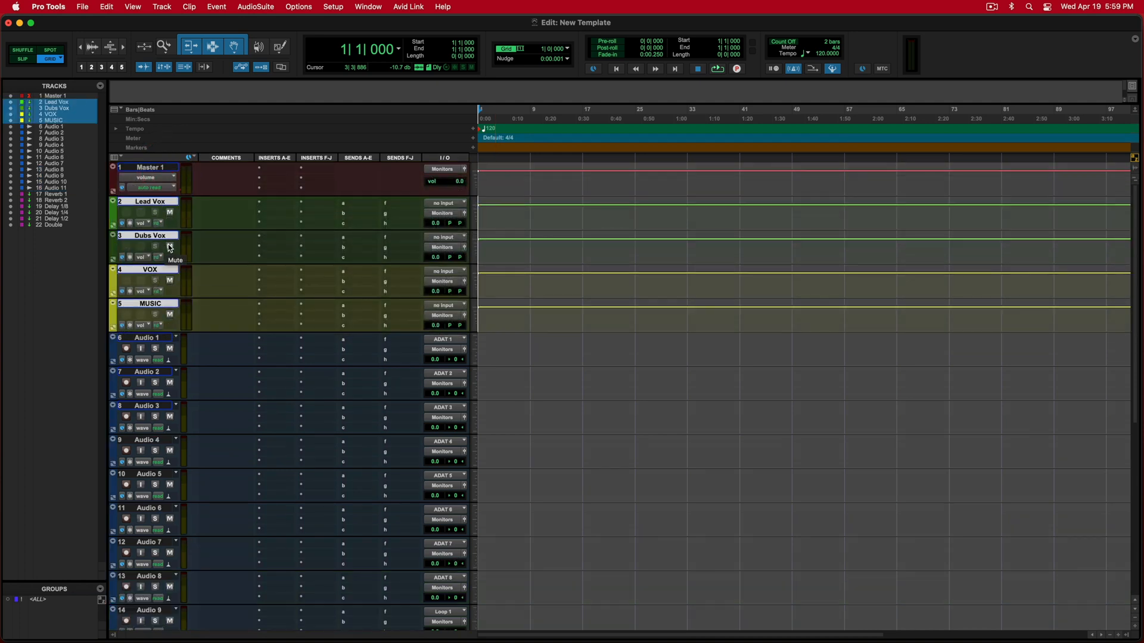
# Step: Move the VOX and MUSIC tracks above Lead Vox, directly under Master 1
pyautogui.keyDown('alt'); pyautogui.click(168, 304); pyautogui.keyUp('alt')
pyautogui.click(168, 304)
pyautogui.keyDown('super'); pyautogui.click(158, 270); pyautogui.keyUp('super')
pyautogui.moveTo(158, 269); pyautogui.dragTo(159, 198)
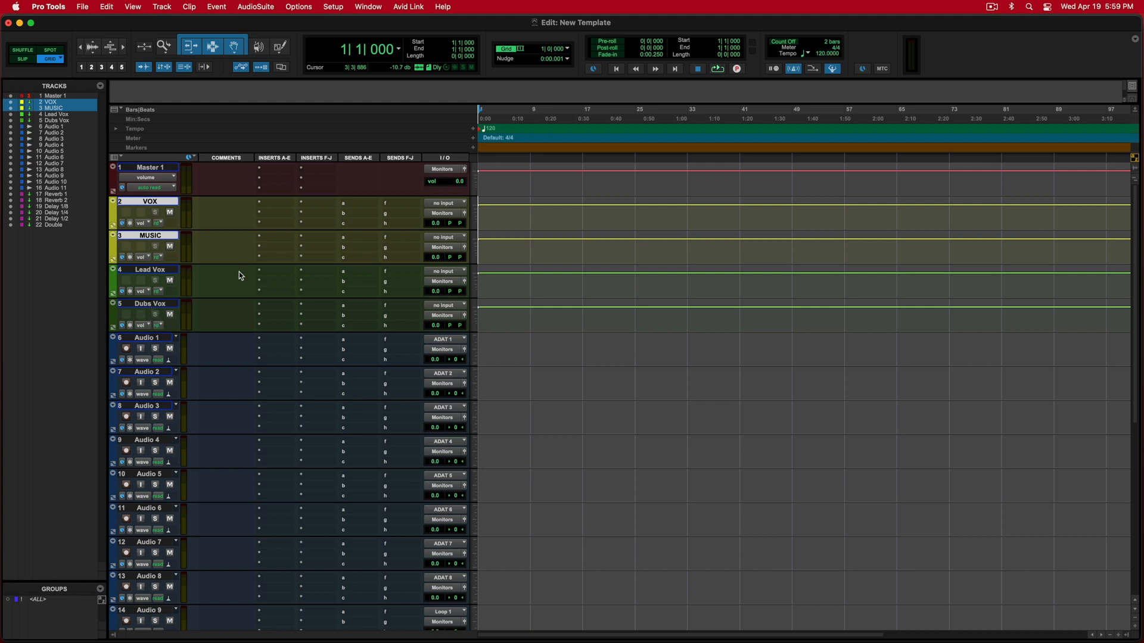
# Step: Move the Audio 11 track directly below Dubs Vox and rename it BEAT
pyautogui.scroll(-4, 238, 294)
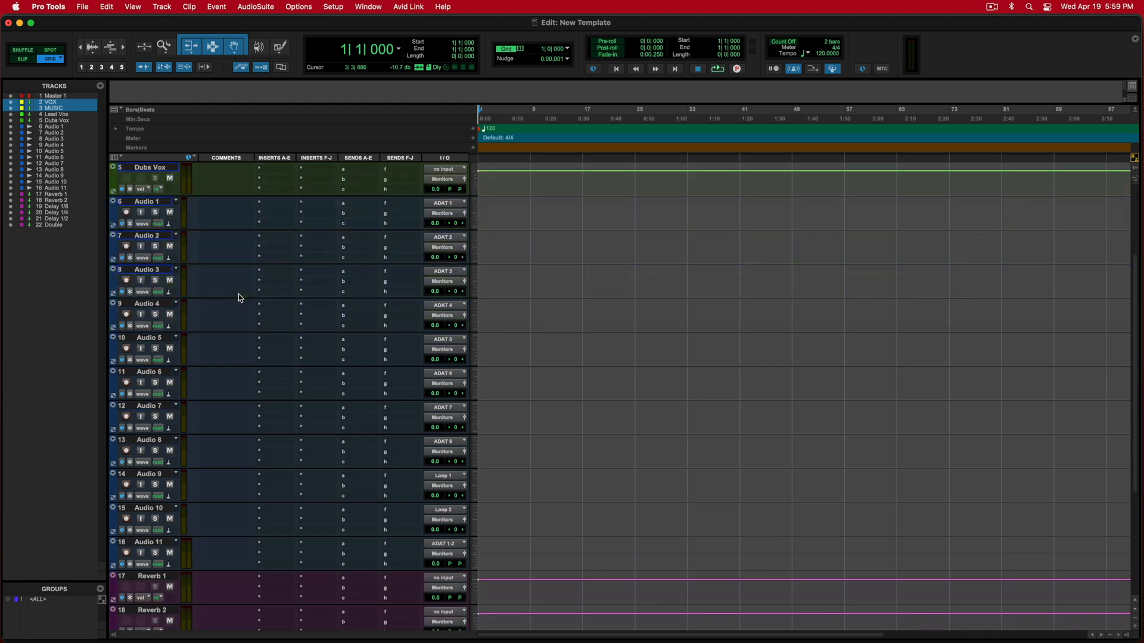
pyautogui.click(156, 543)
pyautogui.moveTo(156, 544); pyautogui.dragTo(191, 340)
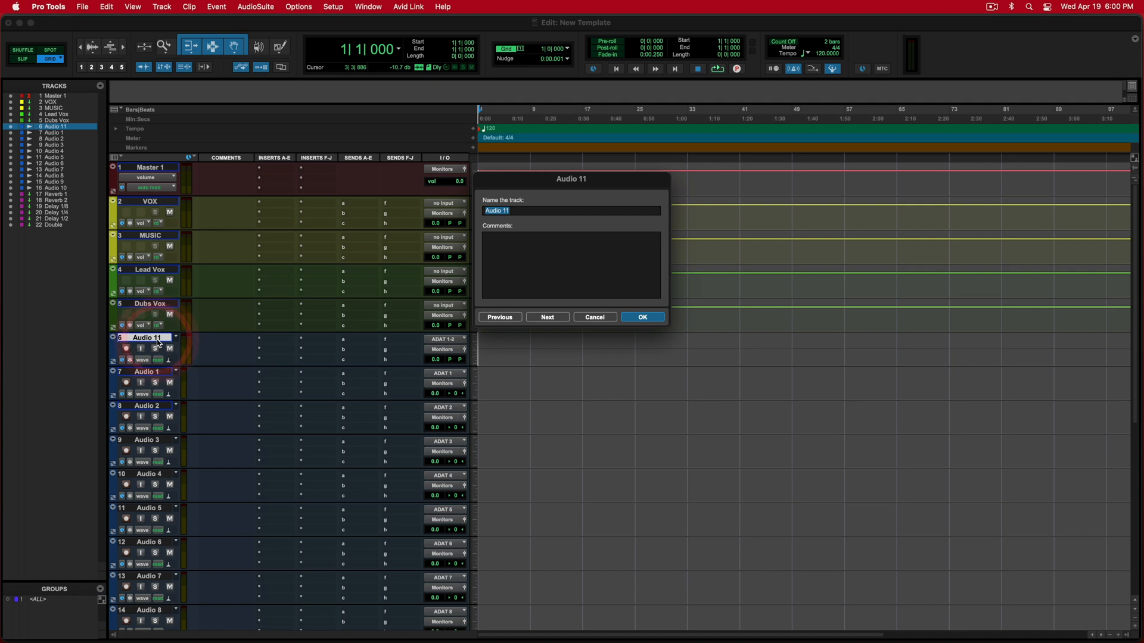
pyautogui.write('BEAT')
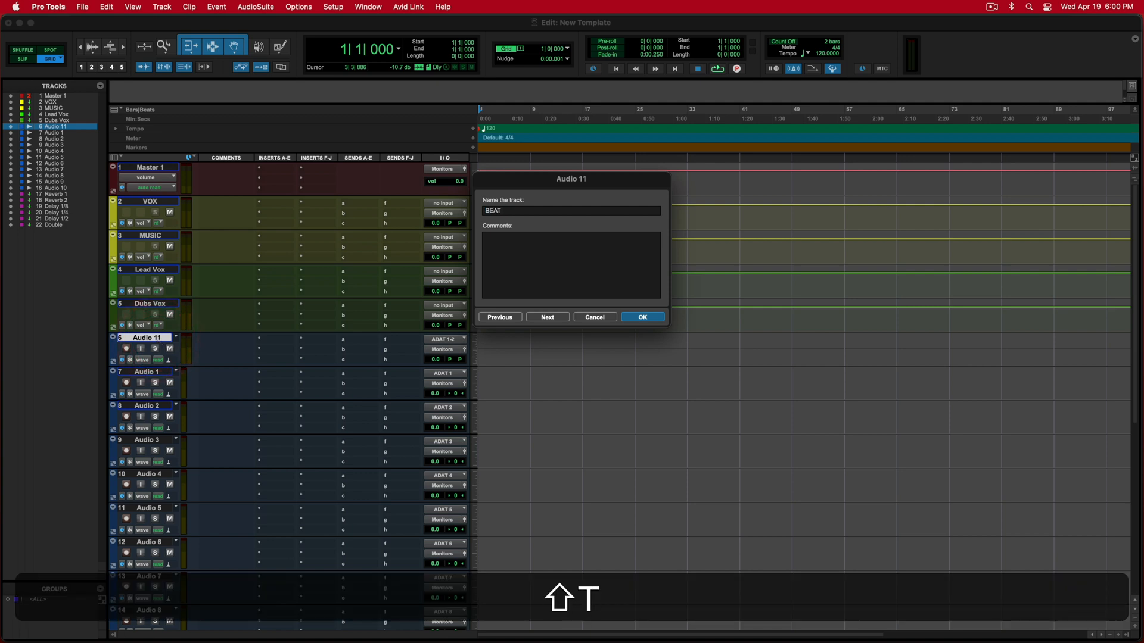
pyautogui.press('Return')
# Step: Color the BEAT track magenta
pyautogui.doubleClick(114, 349)
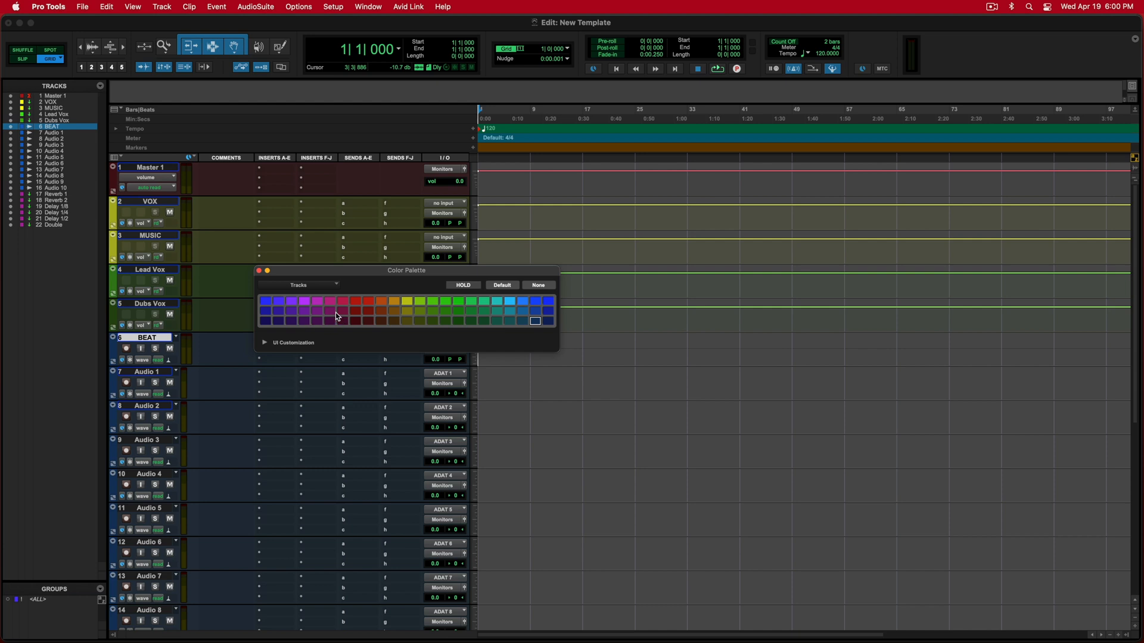
pyautogui.click(330, 311)
pyautogui.click(259, 271)
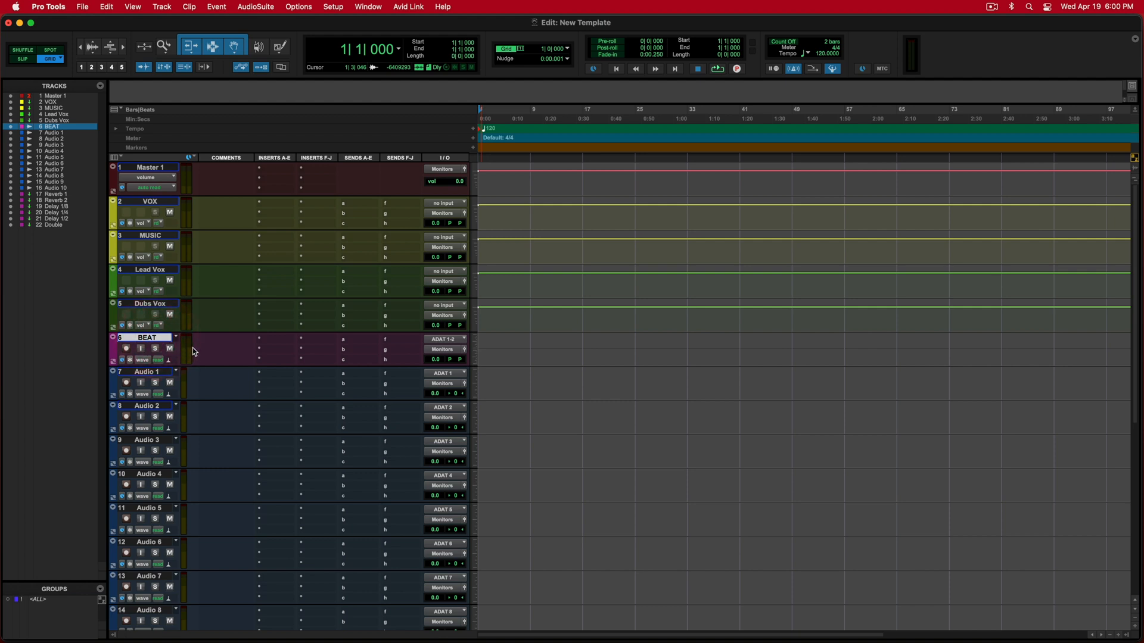
# Step: Rename the Audio 1, Audio 2 and Audio 3 tracks as Lead 1, Lead 2 and Lead 3
pyautogui.click(157, 371)
pyautogui.scroll(-4, 275, 398)
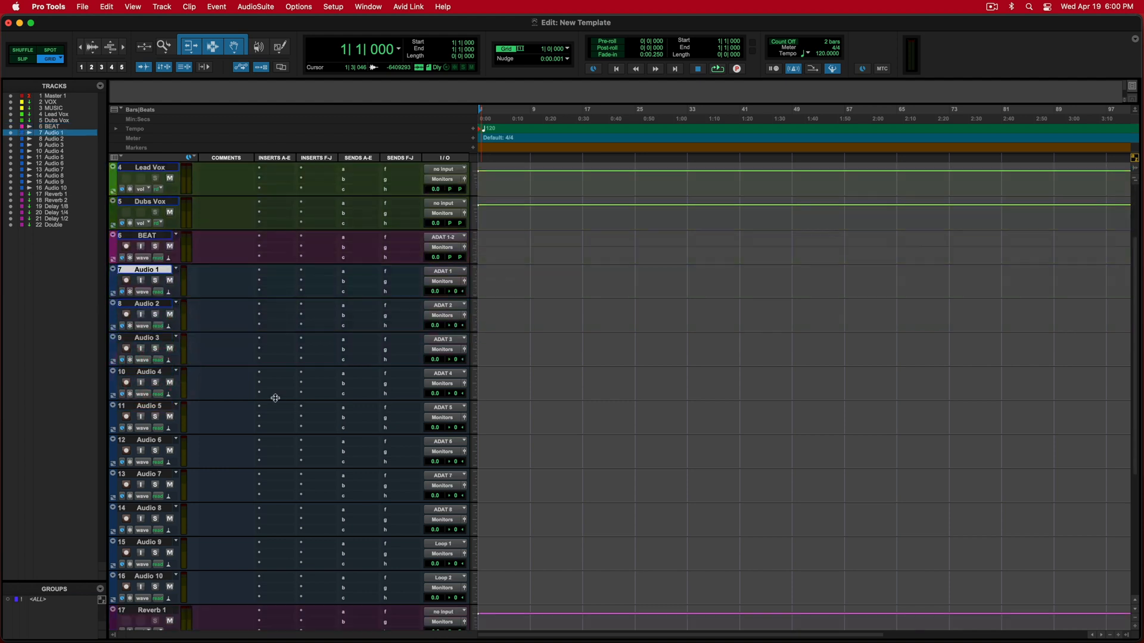
pyautogui.scroll(2, 265, 401)
pyautogui.scroll(-1, 266, 401)
pyautogui.doubleClick(141, 271)
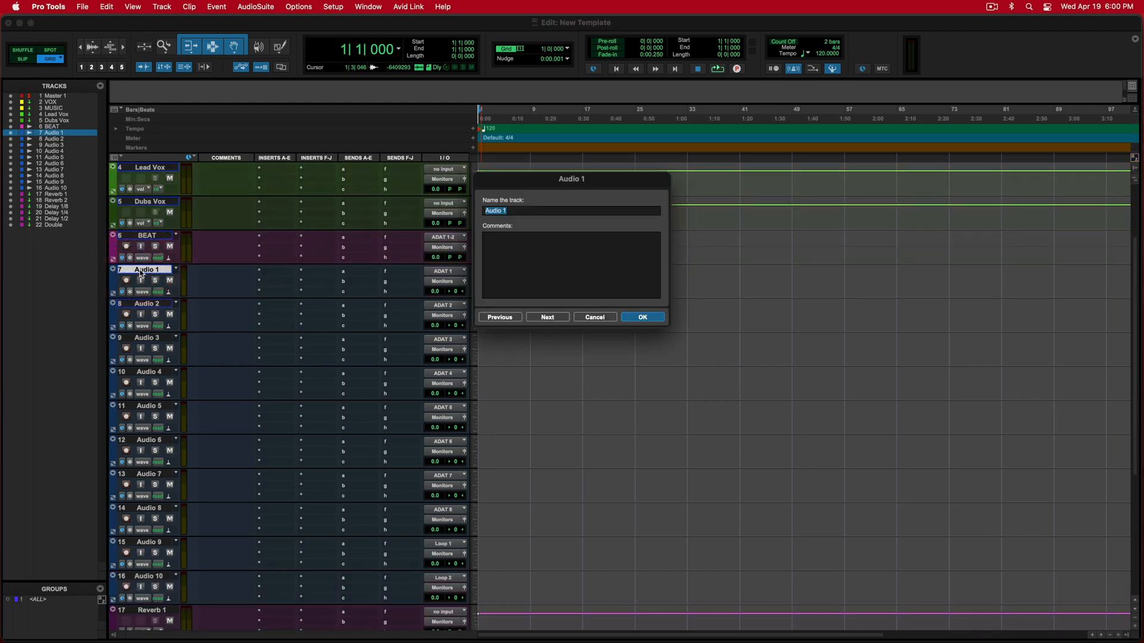
pyautogui.write('Lead l')
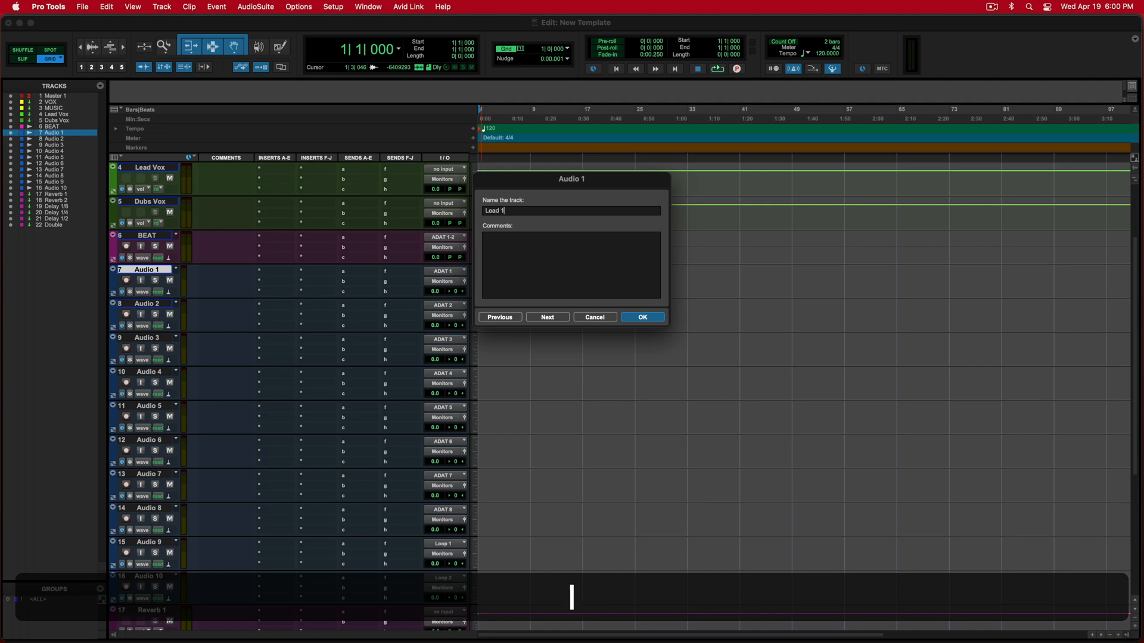
pyautogui.press('super+Return')
pyautogui.write('Lead 2')
pyautogui.press('super+Return')
pyautogui.write('Lead 3')
pyautogui.press('Return')
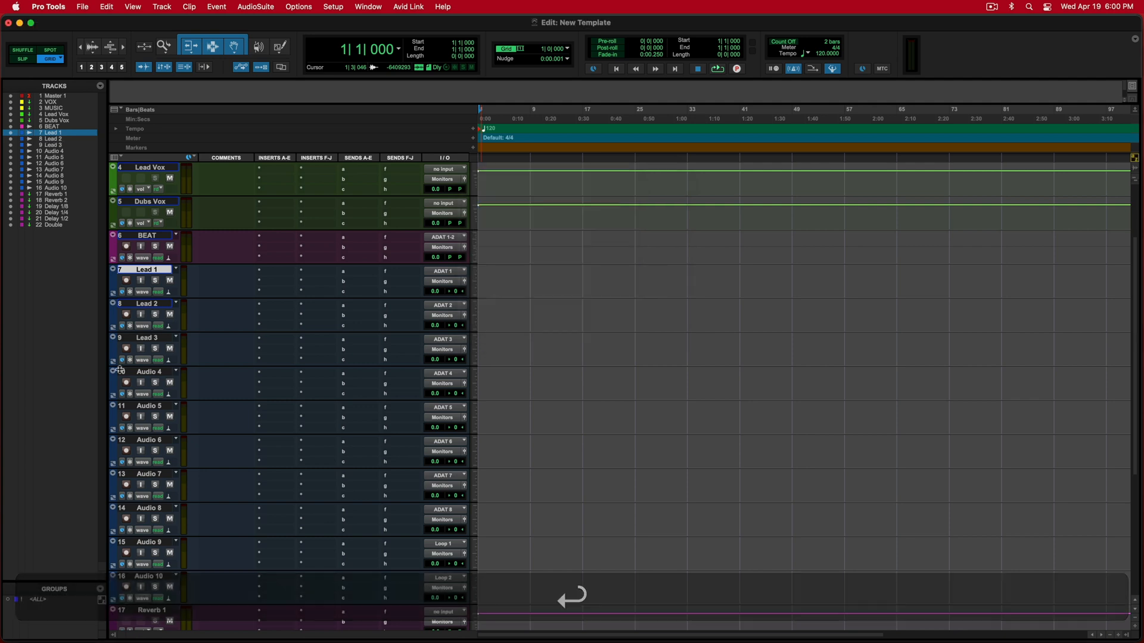
# Step: Rename the Audio 4 through Audio 7 tracks as Dub 1, Dub 2, Dub 3 and Dub 4
pyautogui.doubleClick(150, 372)
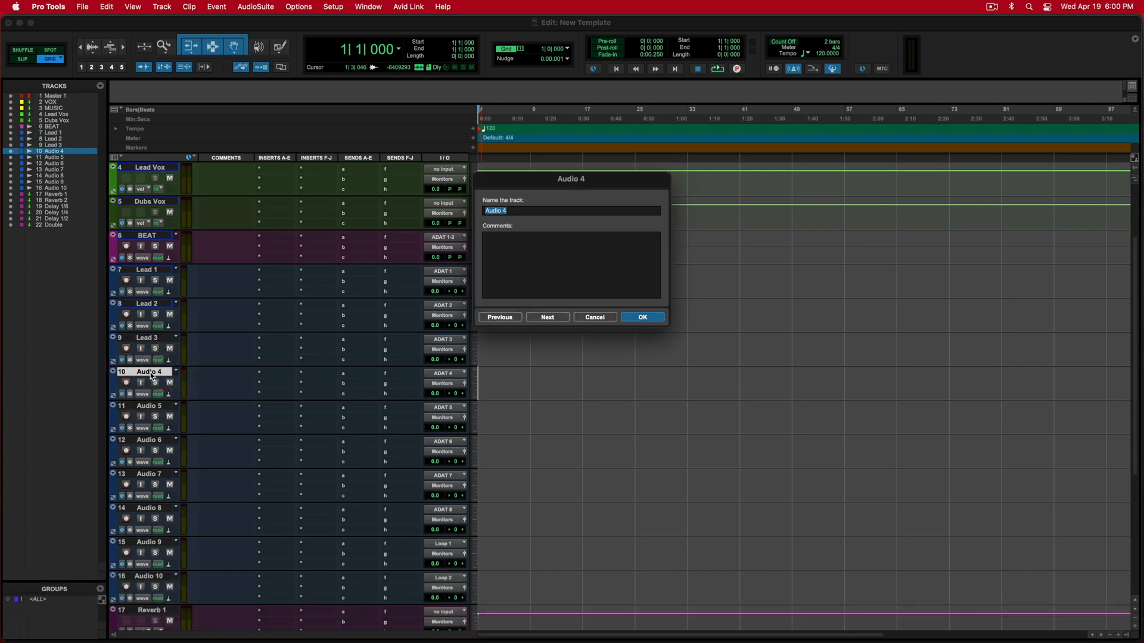
pyautogui.write('Dub 1')
pyautogui.press('super+Return')
pyautogui.write('Dub 2')
pyautogui.press('super+Return')
pyautogui.write('Dub 3')
pyautogui.press('super+Return')
pyautogui.write('Dub ')
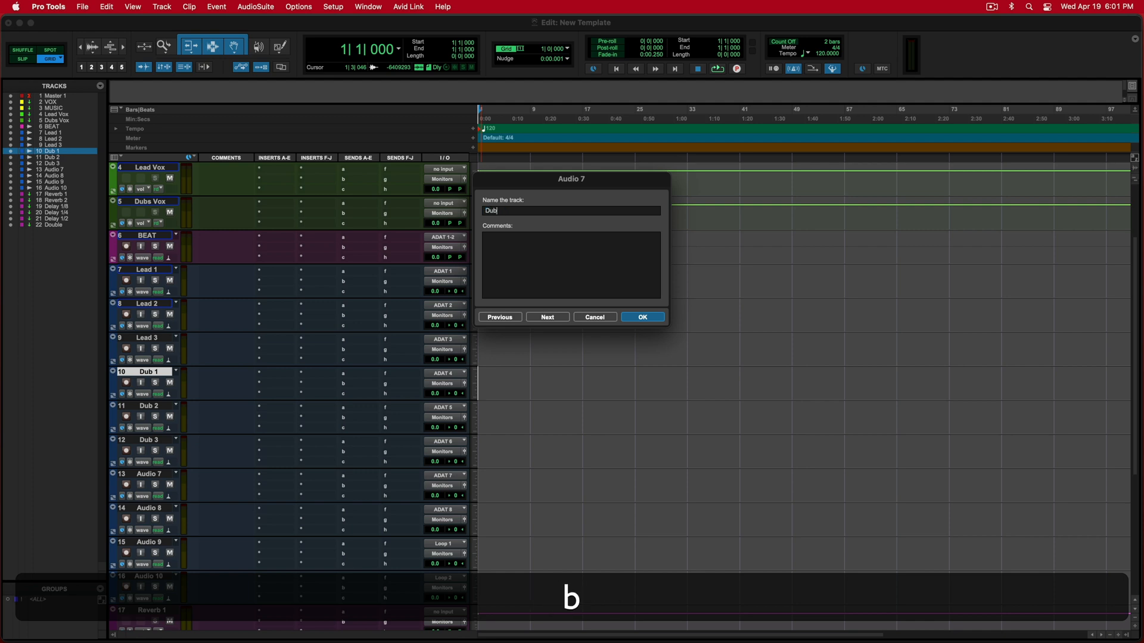
pyautogui.write('4')
pyautogui.press('Left')
pyautogui.click(562, 320)
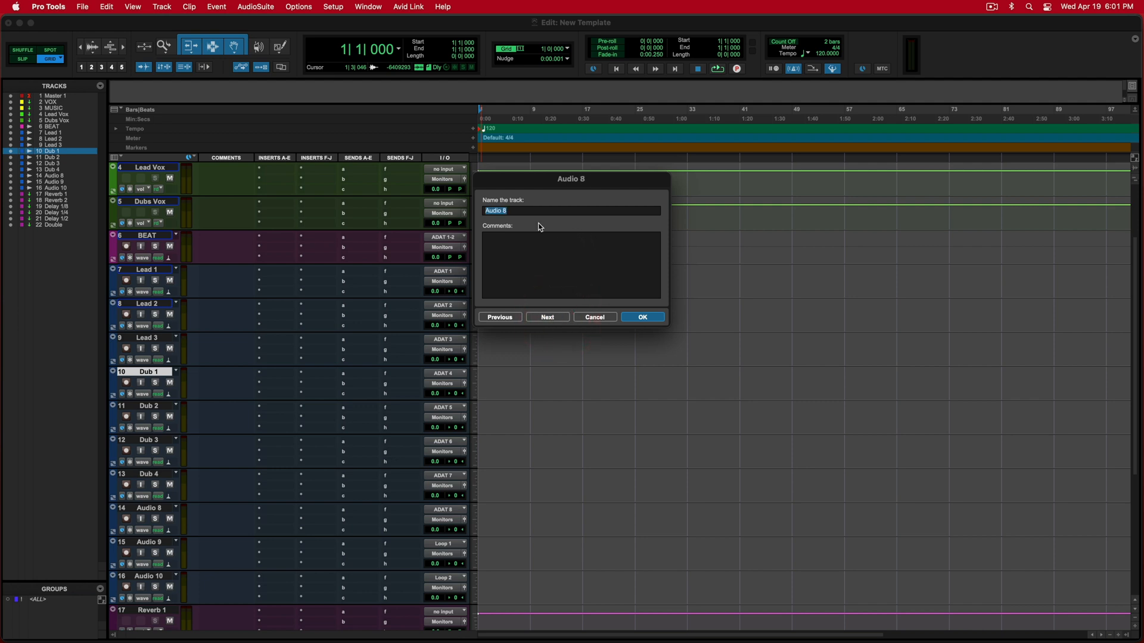
# Step: Name the Audio 8 track Adlib 1 and the Audio 9 track Adlib 2
pyautogui.write('A')
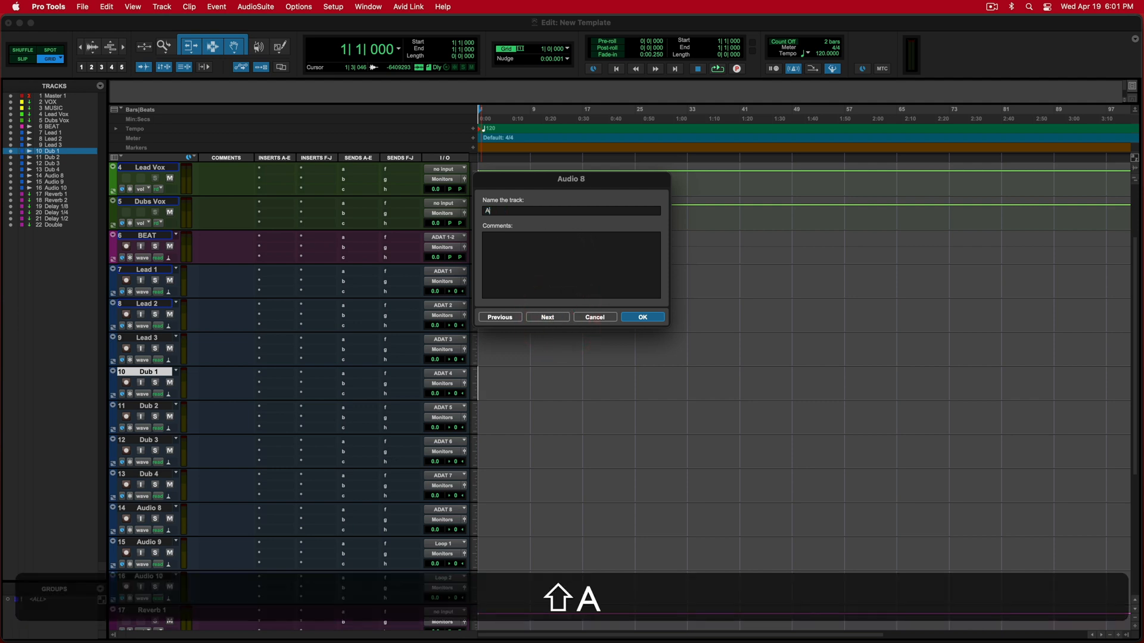
pyautogui.write('dlib 1')
pyautogui.press('super+shift+Return')
pyautogui.write('Adlib 2')
pyautogui.press('super+Return')
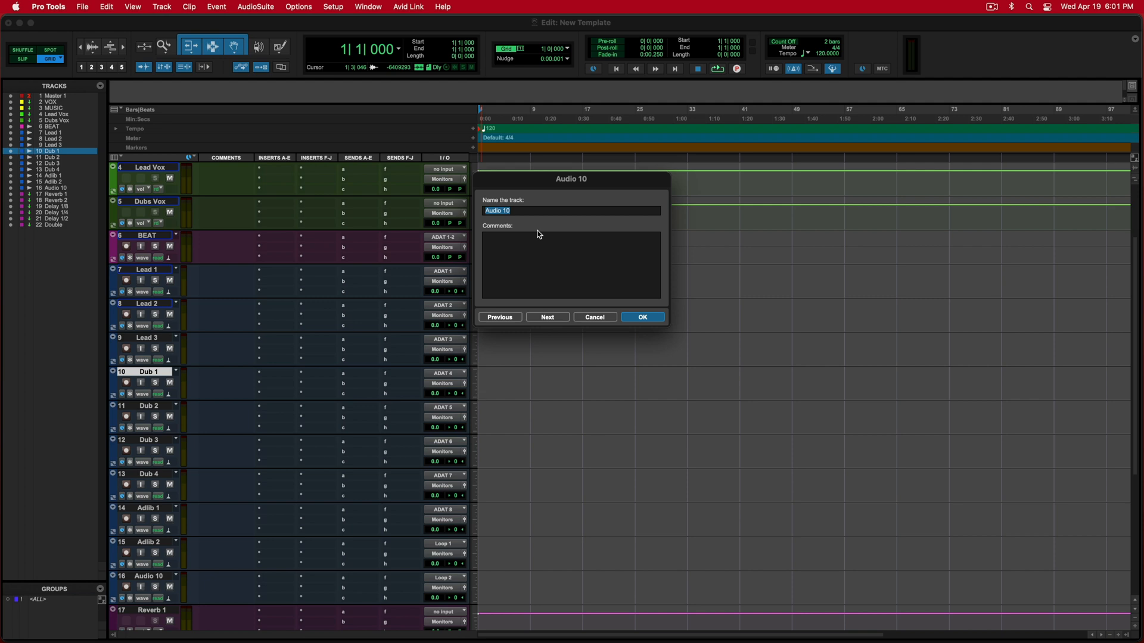
pyautogui.write('MIC')
pyautogui.press('BackSpace')
pyautogui.press('BackSpace')
pyautogui.press('BackSpace')
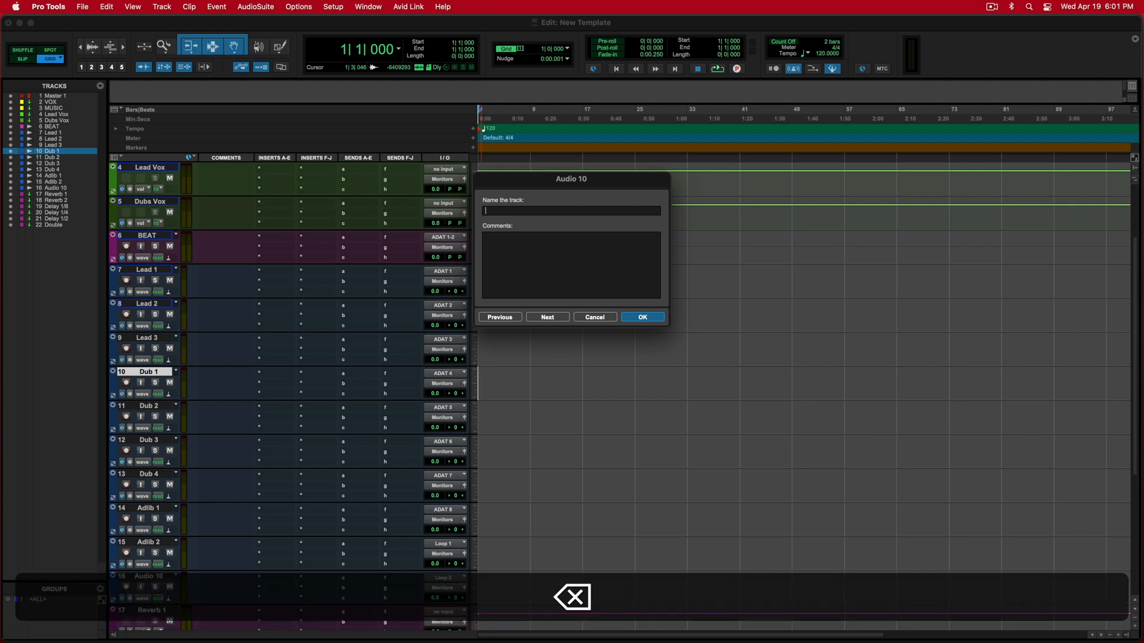
pyautogui.write('REC')
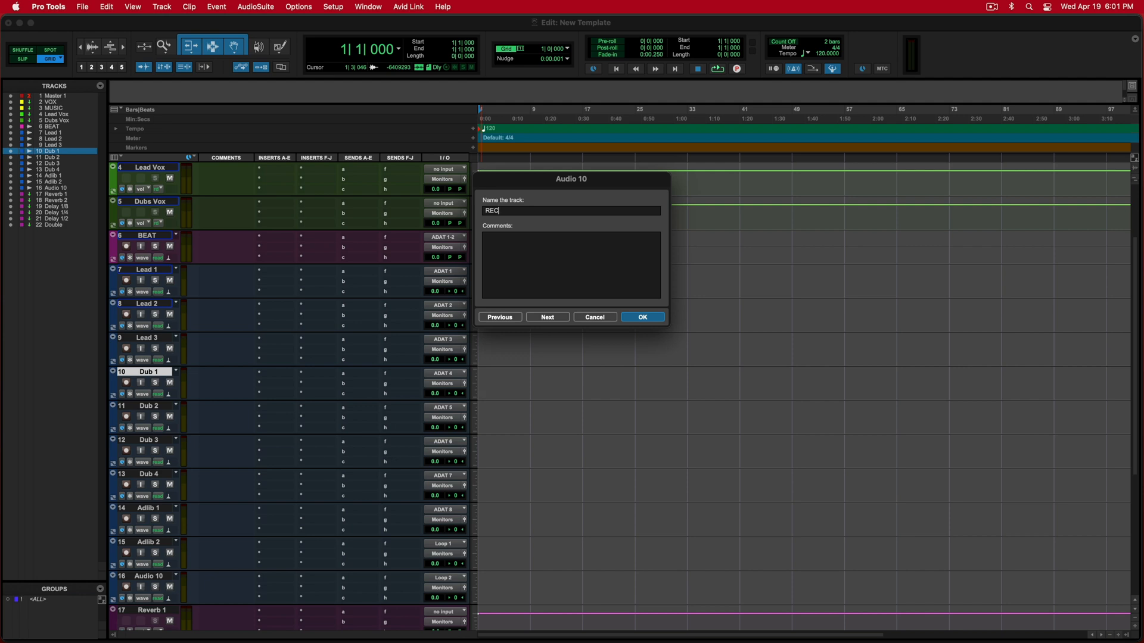
pyautogui.press('BackSpace')
pyautogui.press('BackSpace')
pyautogui.press('BackSpace')
# Step: Rename the Audio 10 track as MIC and color it red
pyautogui.write('MIC')
pyautogui.press('Return')
pyautogui.doubleClick(112, 589)
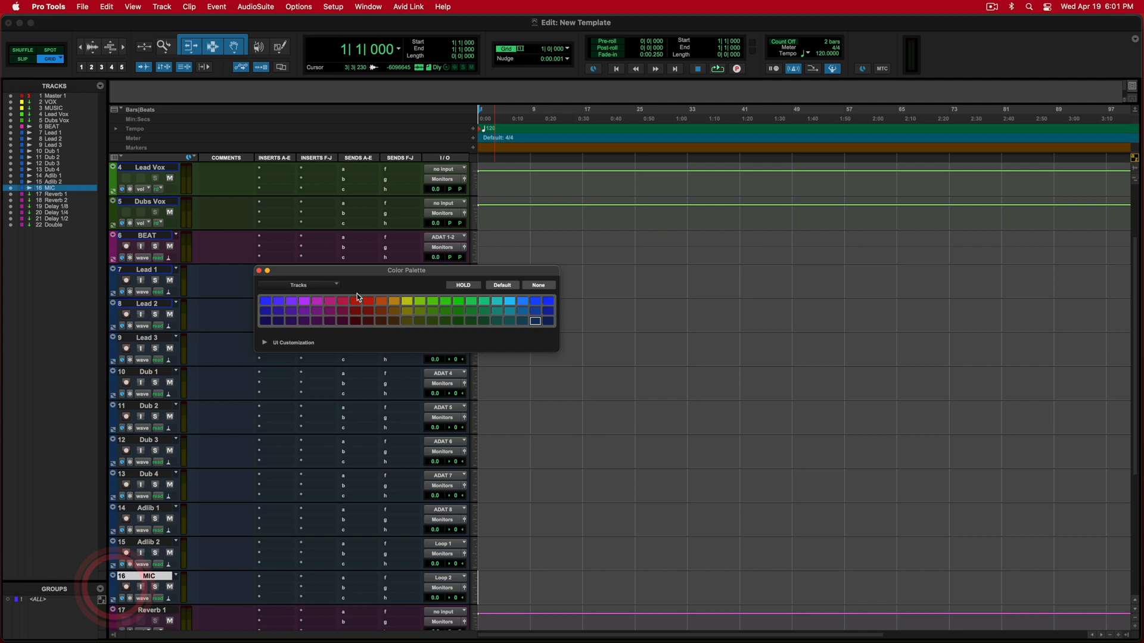
pyautogui.click(357, 300)
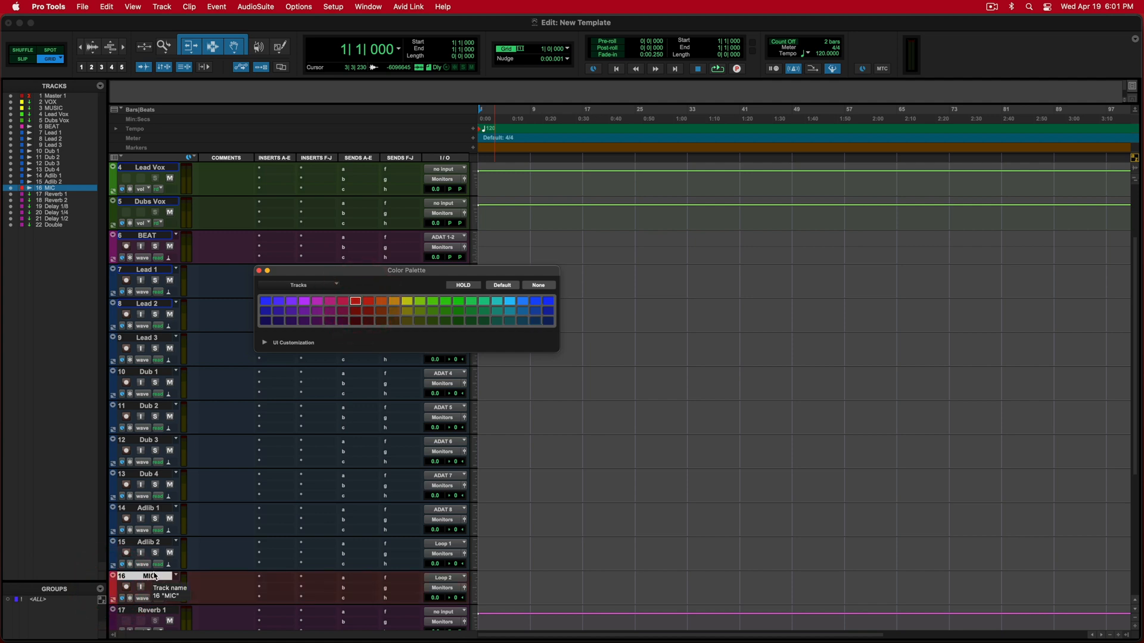
# Step: Move the MIC track directly below the BEAT track, above Lead 1
pyautogui.moveTo(153, 570); pyautogui.dragTo(161, 268)
pyautogui.moveTo(290, 272); pyautogui.dragTo(549, 283)
pyautogui.scroll(3, 294, 236)
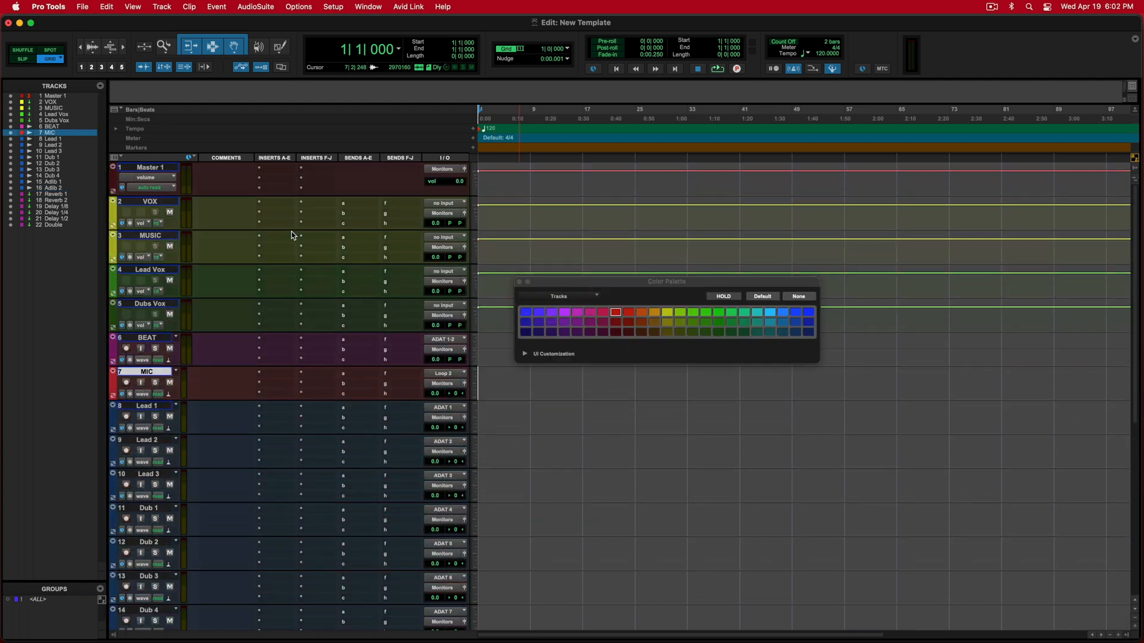
# Step: Go through the VOX, MUSIC, Lead Vox, Dubs Vox, BEAT and MIC tracks to review their order and colors
pyautogui.click(165, 202)
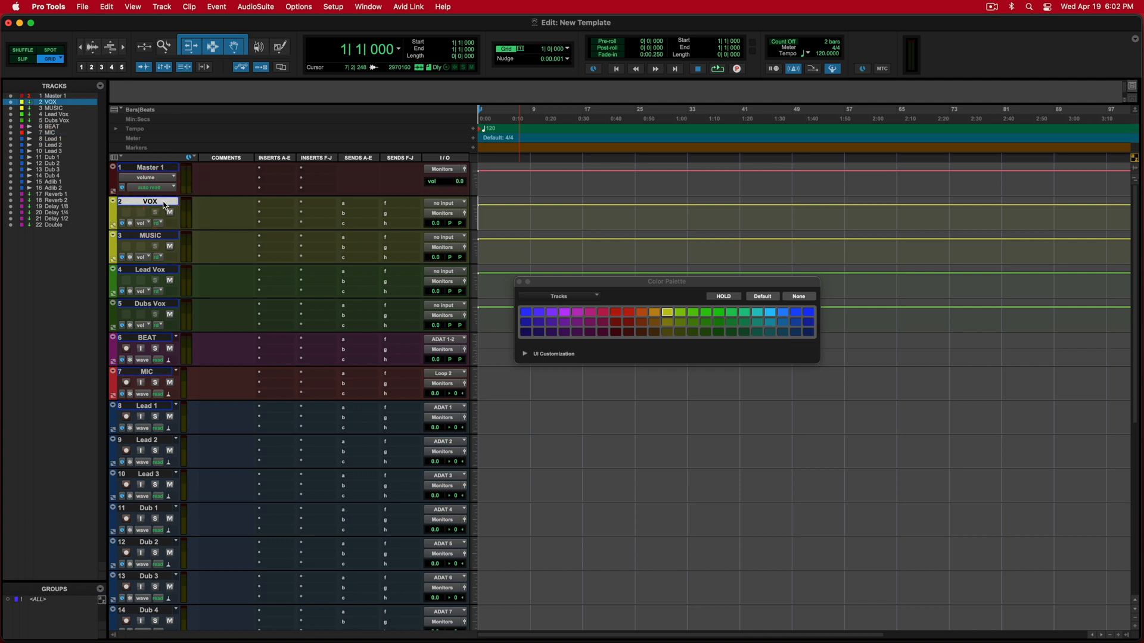
pyautogui.click(153, 237)
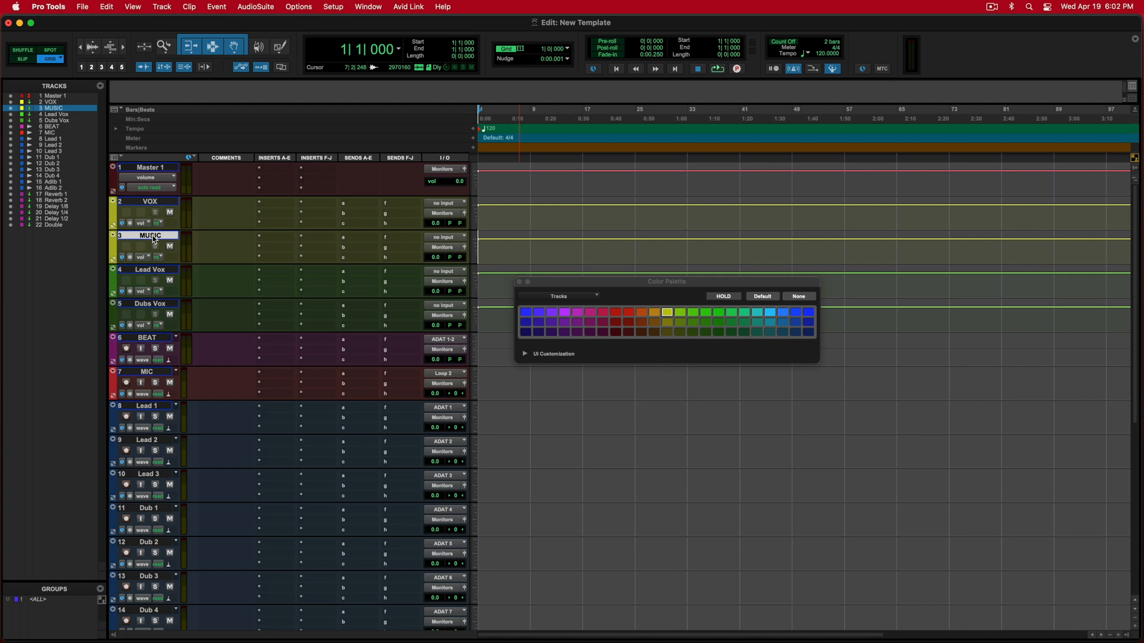
pyautogui.click(155, 270)
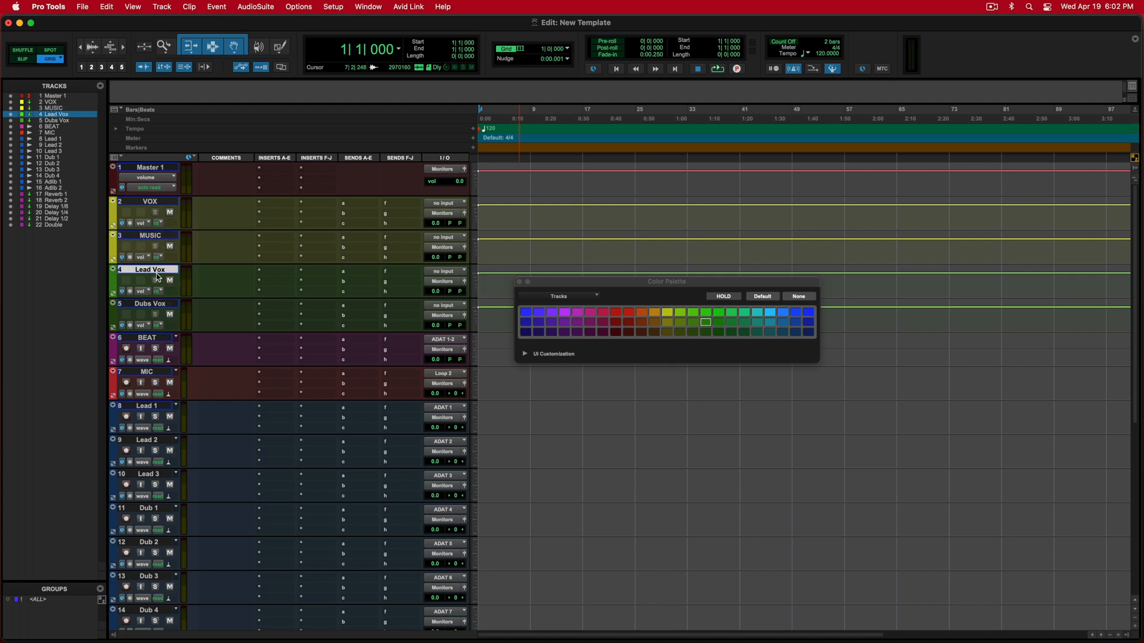
pyautogui.click(153, 304)
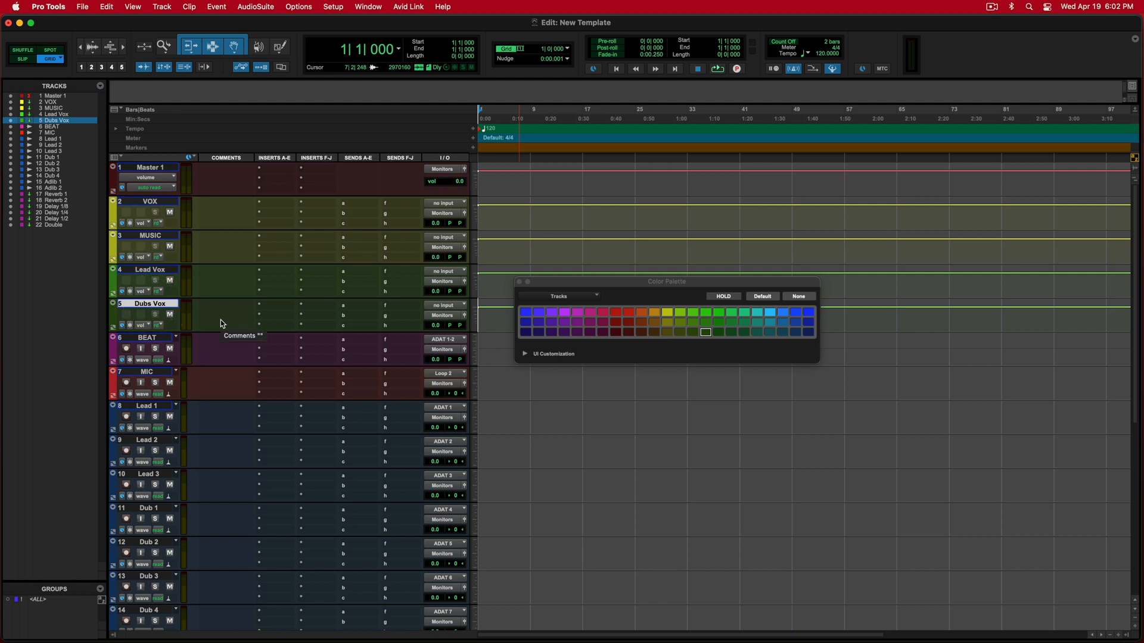
pyautogui.click(156, 338)
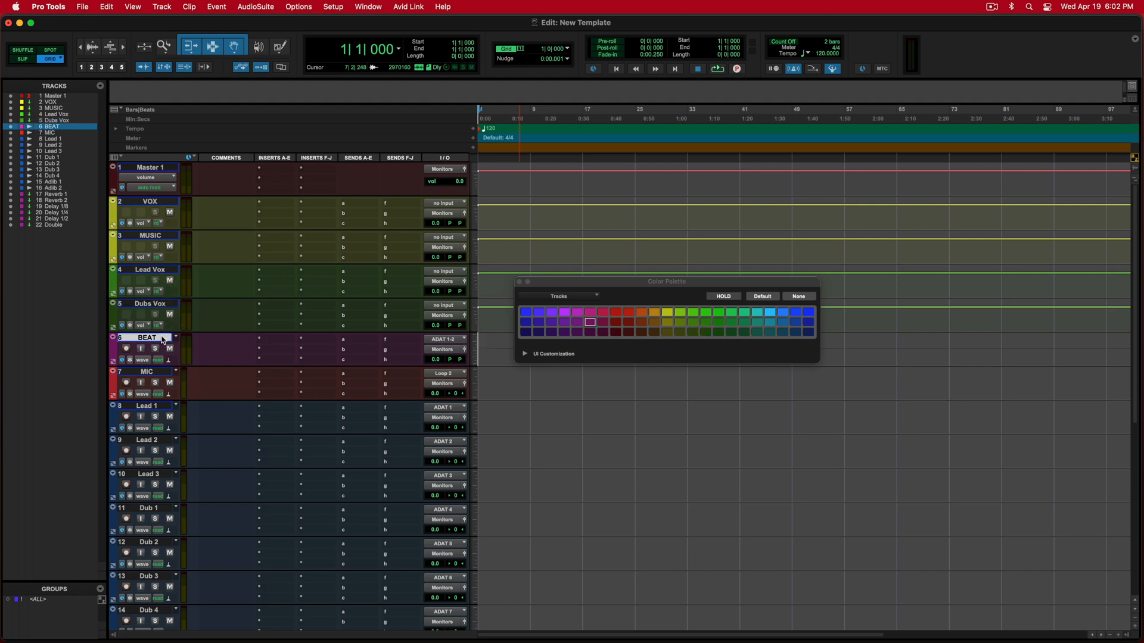
pyautogui.click(154, 372)
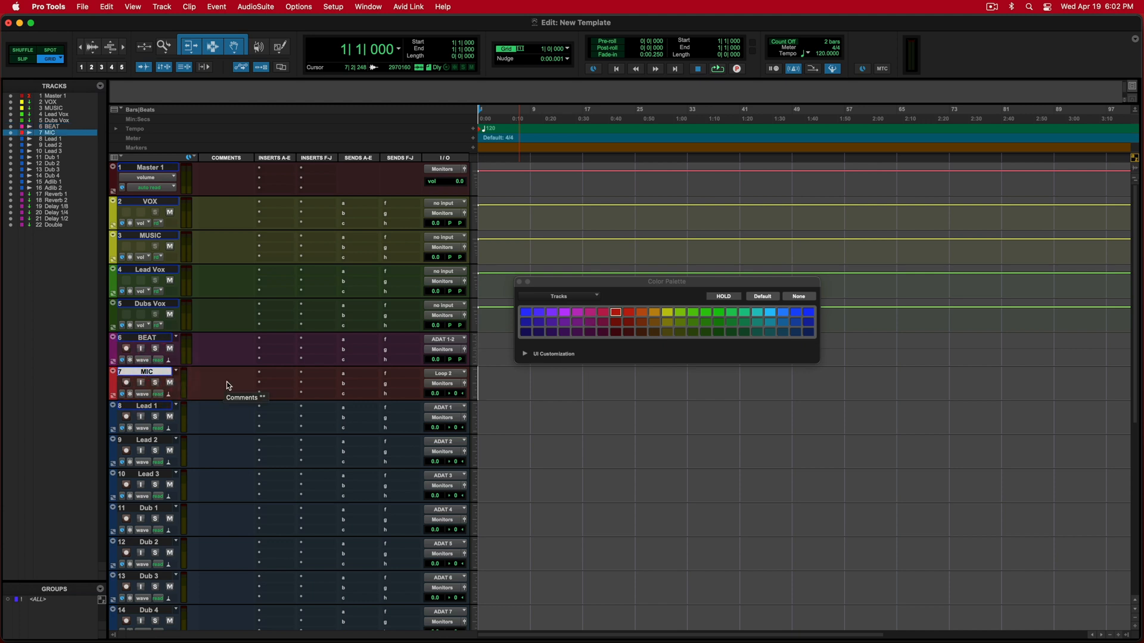
# Step: Color the Lead 1, Lead 2 and Lead 3 tracks the same medium green as the Lead Vox aux track
pyautogui.scroll(-2, 223, 381)
pyautogui.click(168, 342)
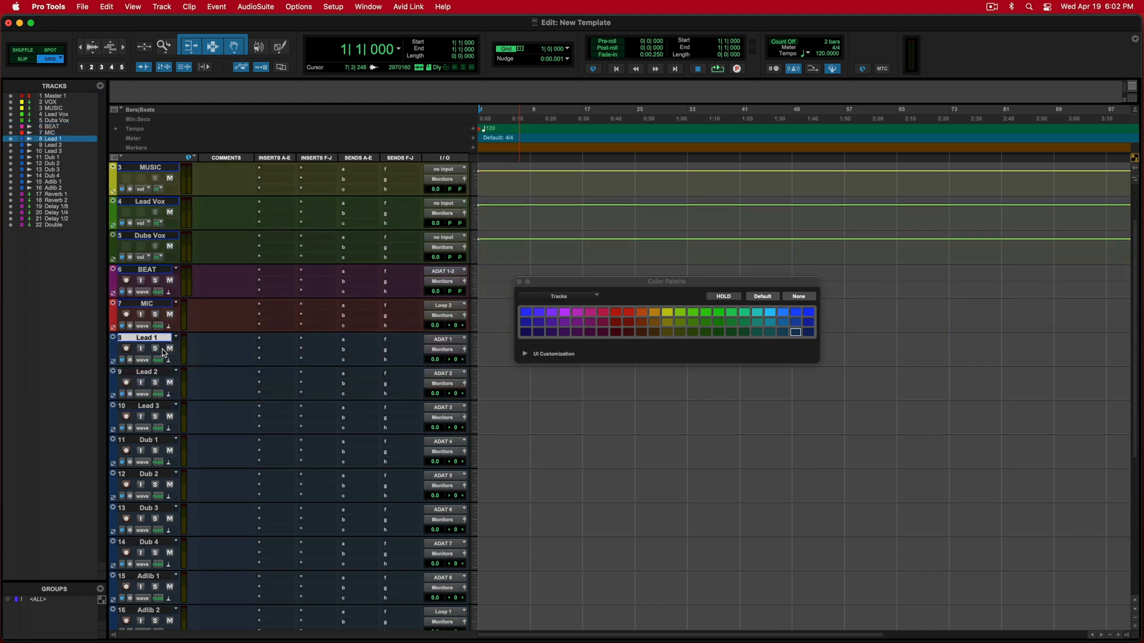
pyautogui.keyDown('shift'); pyautogui.click(160, 406); pyautogui.keyUp('shift')
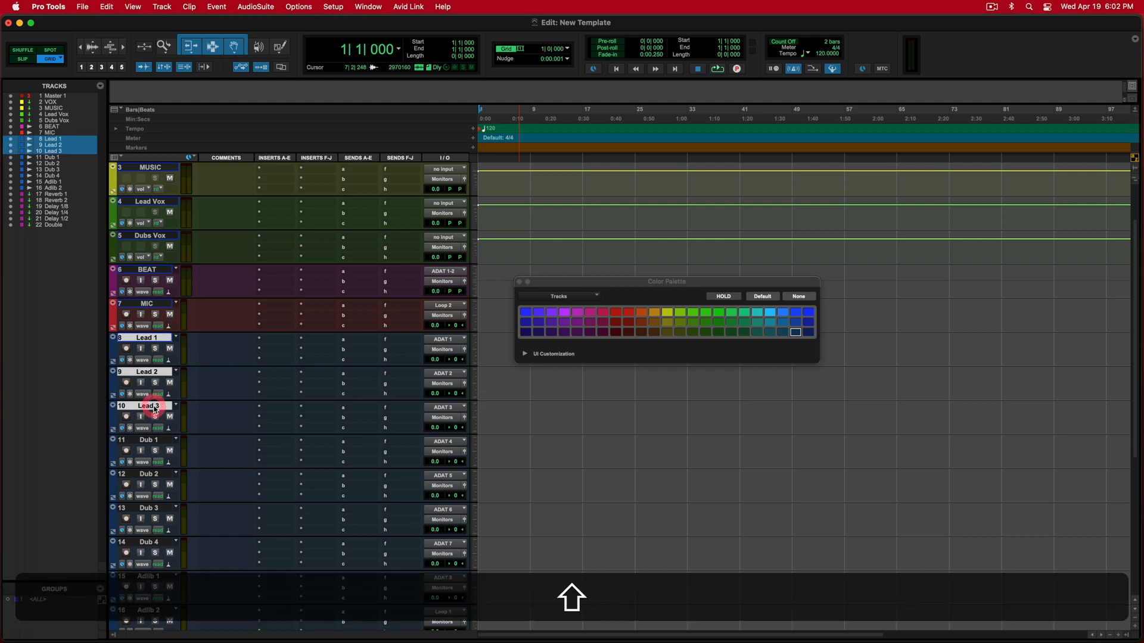
pyautogui.click(705, 322)
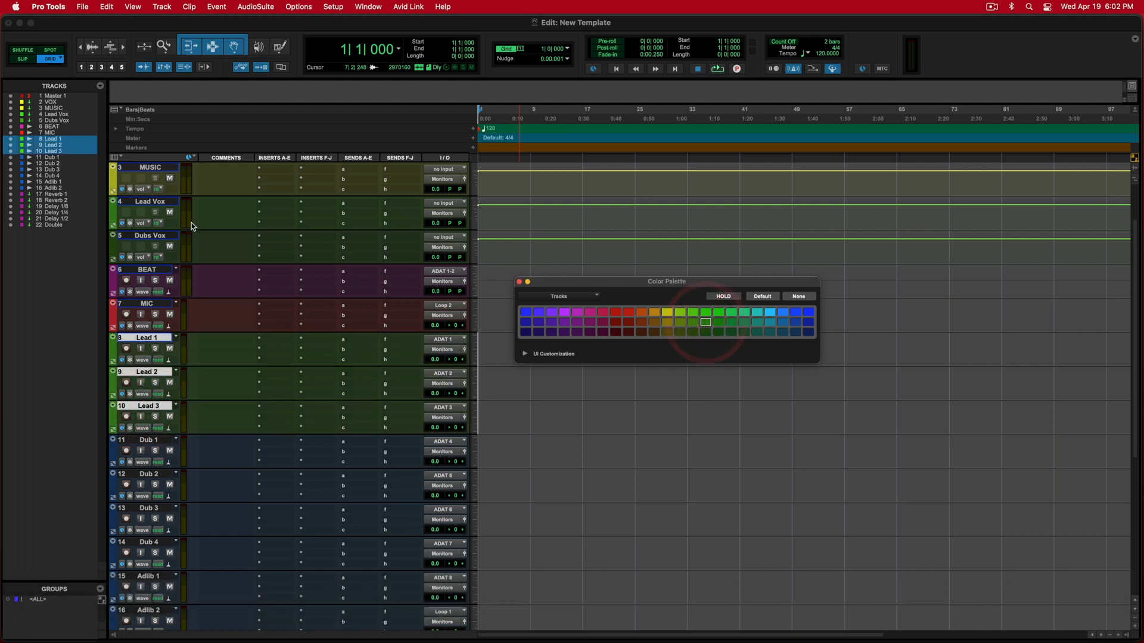
pyautogui.click(153, 203)
# Step: Color the Dub 1 through Dub 4 tracks dark green like the Dubs Vox aux track
pyautogui.click(146, 441)
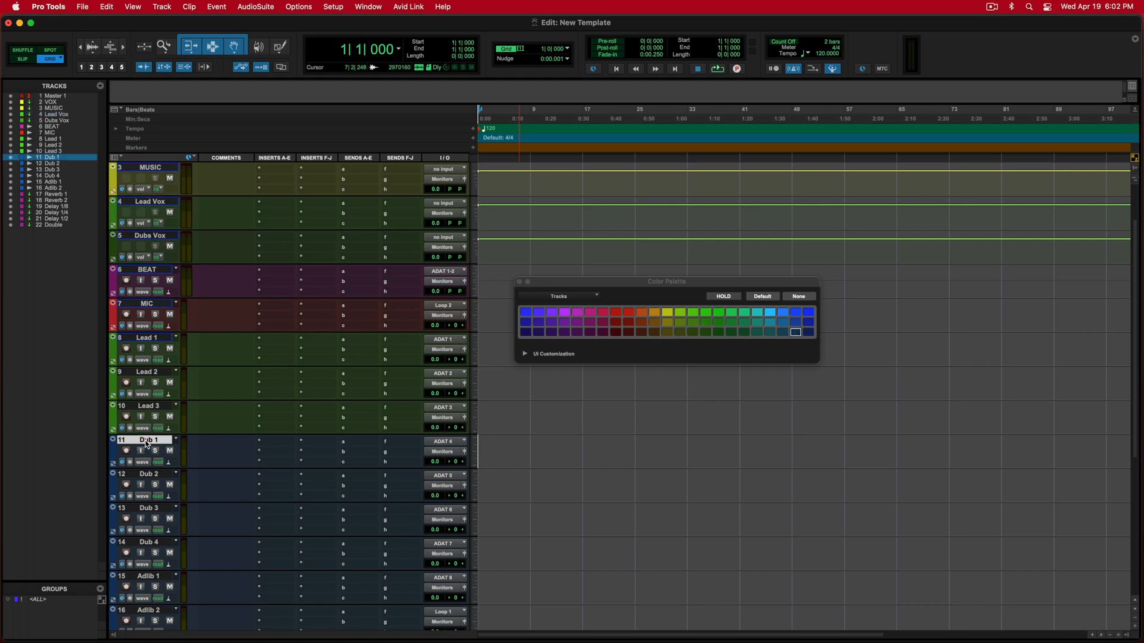
pyautogui.keyDown('shift'); pyautogui.click(149, 542); pyautogui.keyUp('shift')
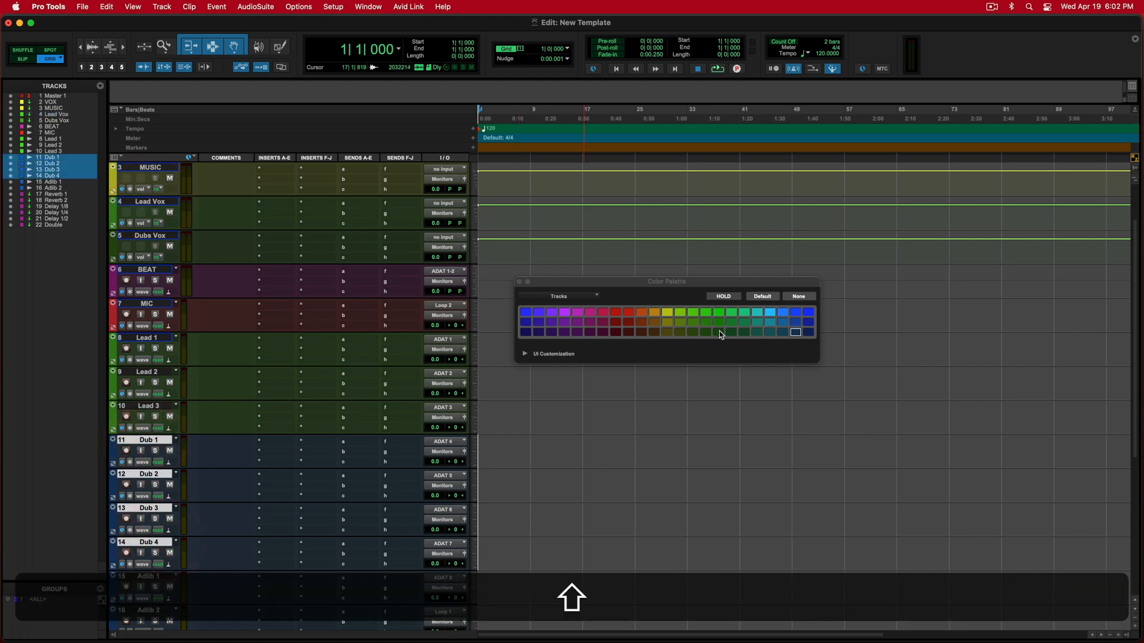
pyautogui.click(718, 332)
# Step: Color the Adlib 1 and Adlib 2 tracks bright green and close the Color Palette
pyautogui.scroll(-3, 178, 464)
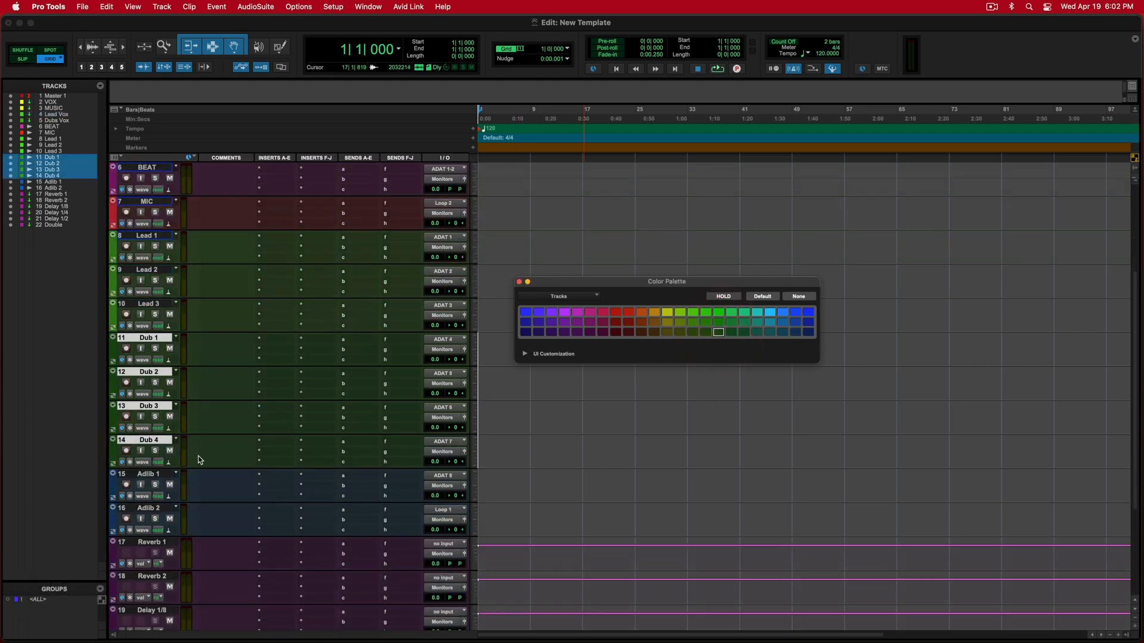
pyautogui.click(149, 475)
pyautogui.keyDown('shift'); pyautogui.click(149, 508); pyautogui.keyUp('shift')
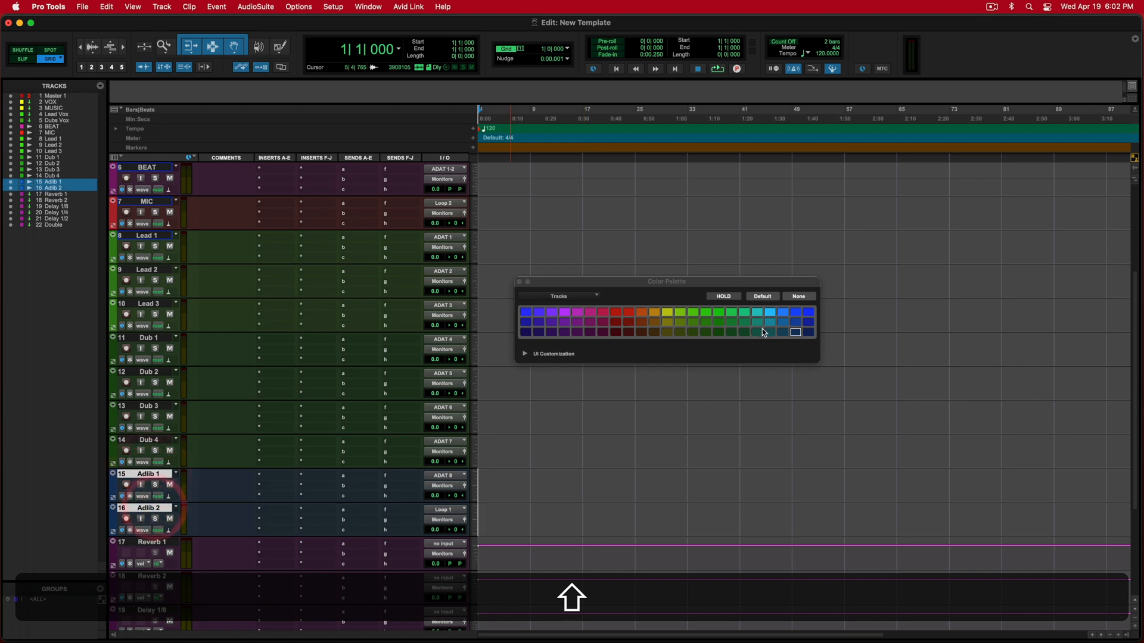
pyautogui.click(718, 312)
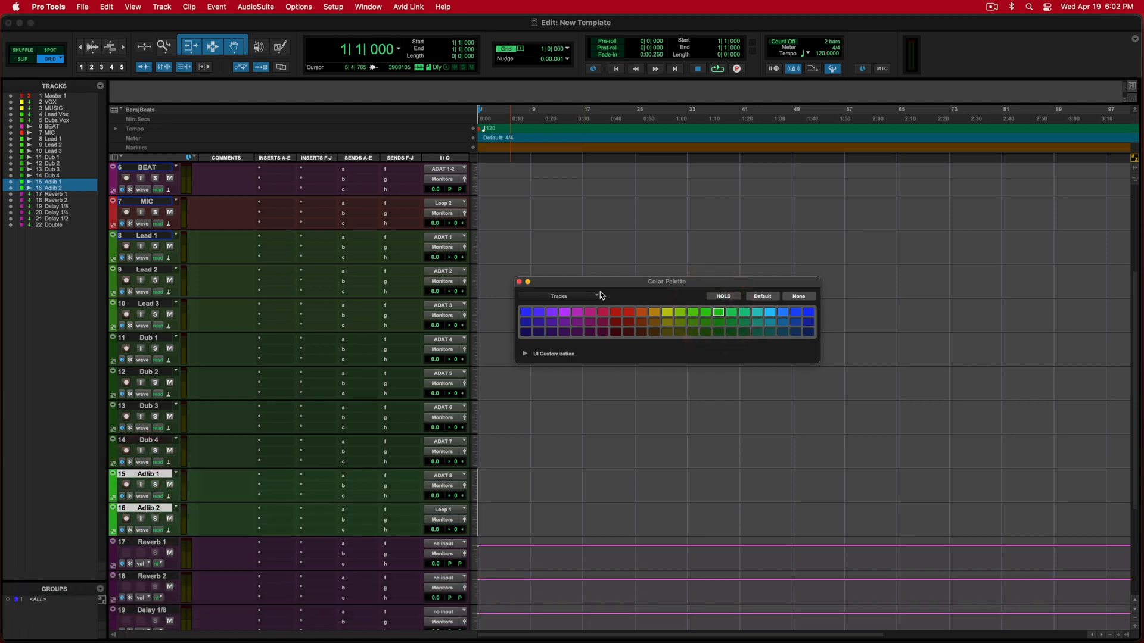
pyautogui.click(519, 281)
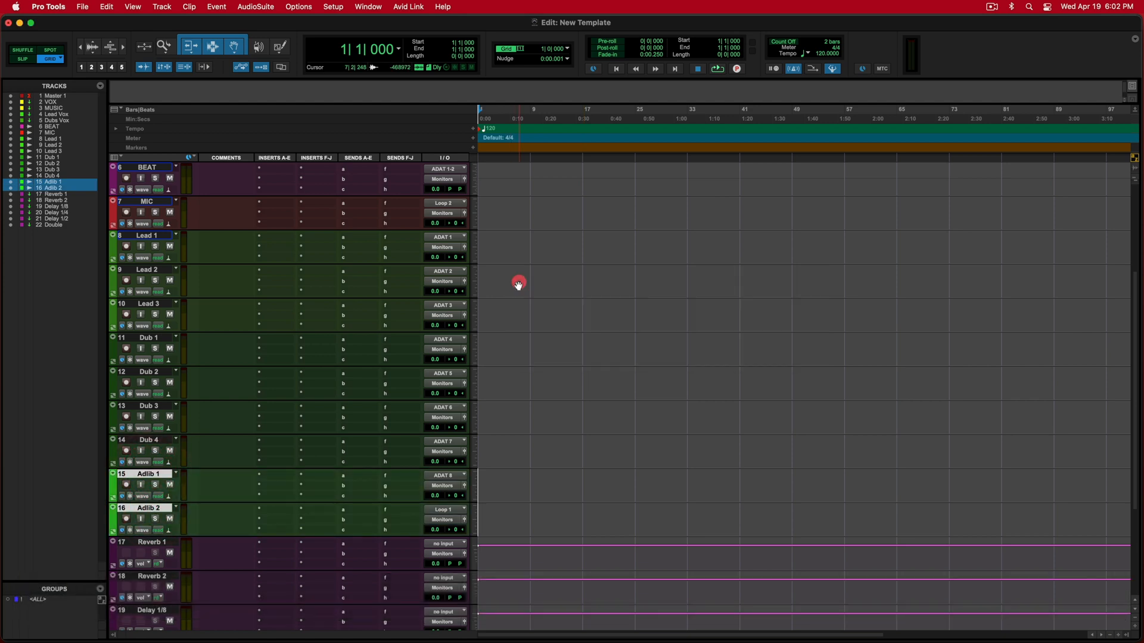
# Step: Set the input of the VOX aux track to Bus 1-2 (Stereo)
pyautogui.scroll(5, 251, 379)
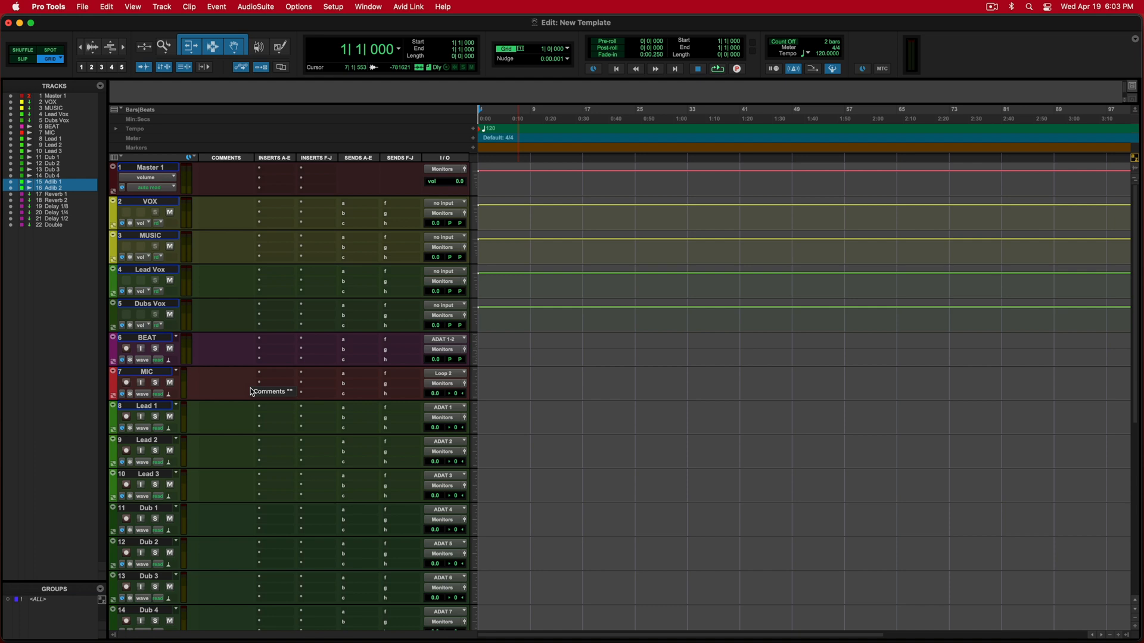
pyautogui.click(168, 205)
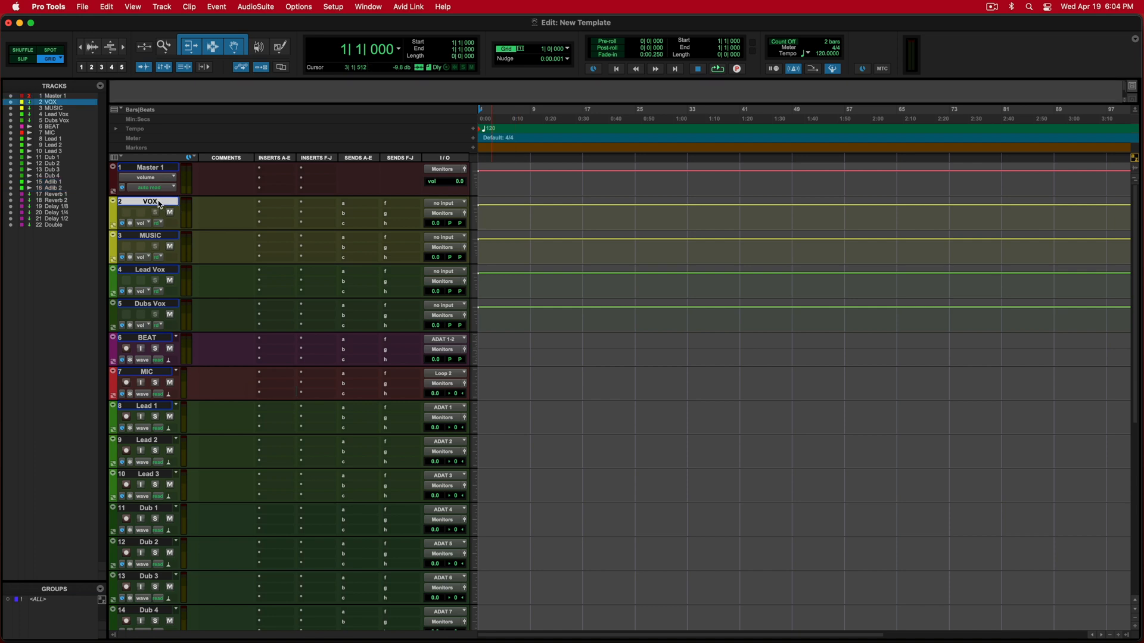
pyautogui.click(442, 204)
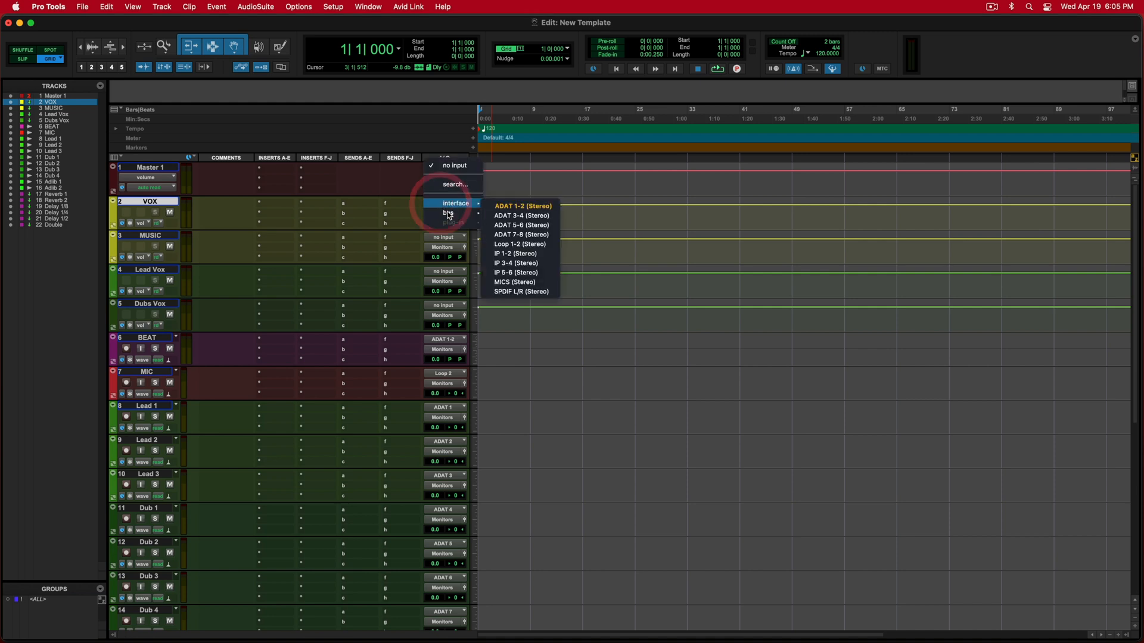
pyautogui.moveTo(448, 216)
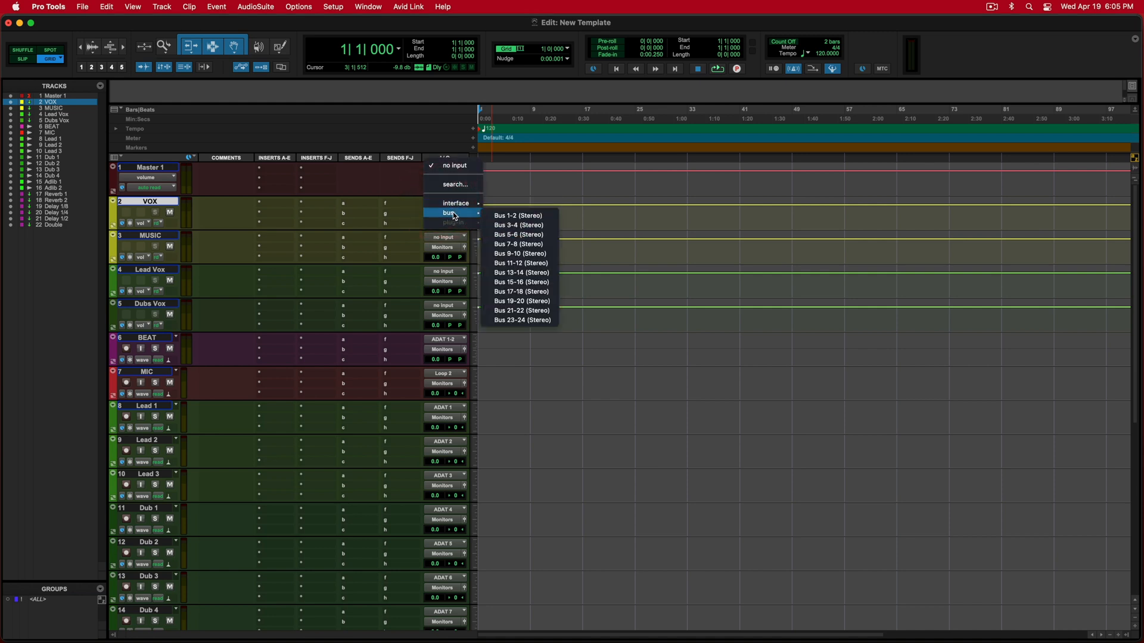
pyautogui.click(518, 216)
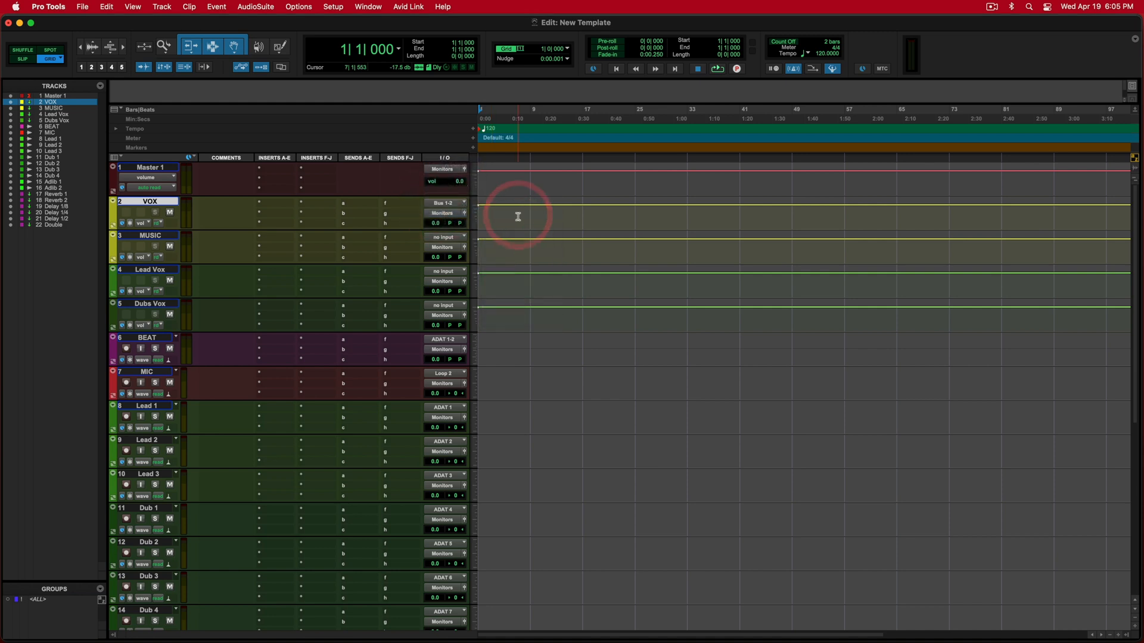
# Step: Set the input of the MUSIC aux track to the stereo Bus 3-4
pyautogui.click(169, 237)
pyautogui.click(446, 237)
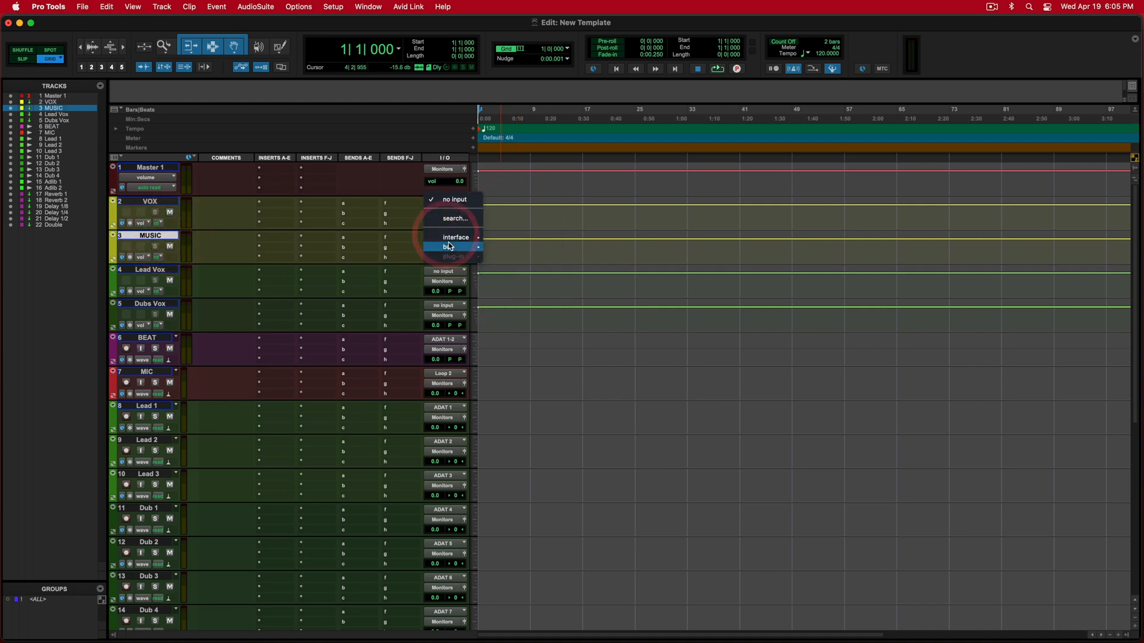
pyautogui.moveTo(448, 247)
pyautogui.click(528, 260)
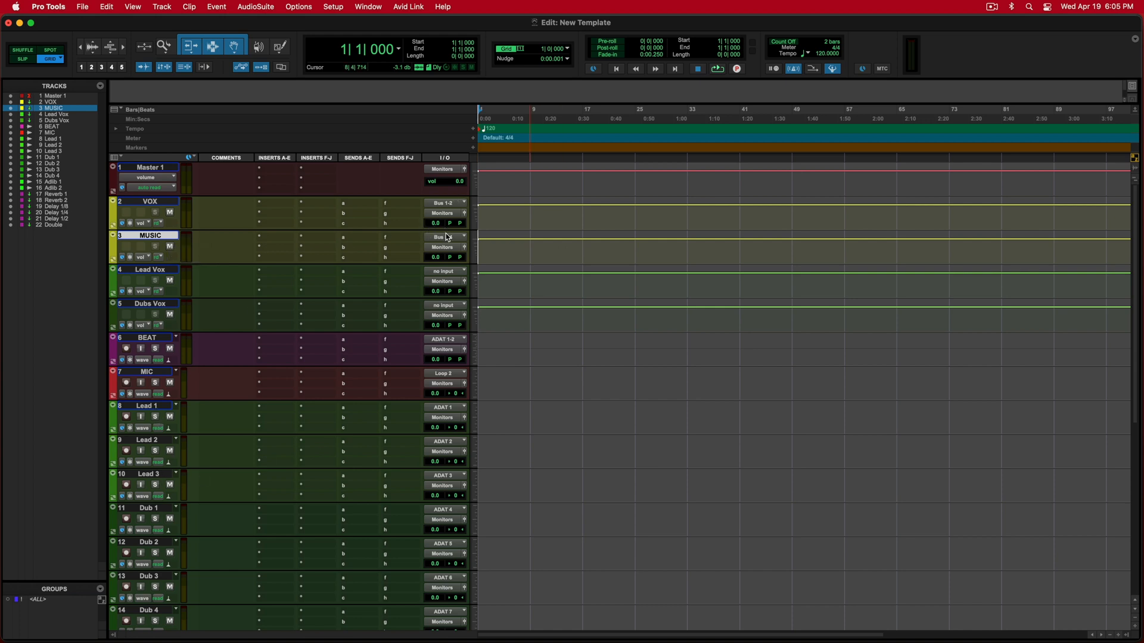
# Step: Rename the Bus 1-2 input of the VOX track as VOX
pyautogui.rightClick(444, 207)
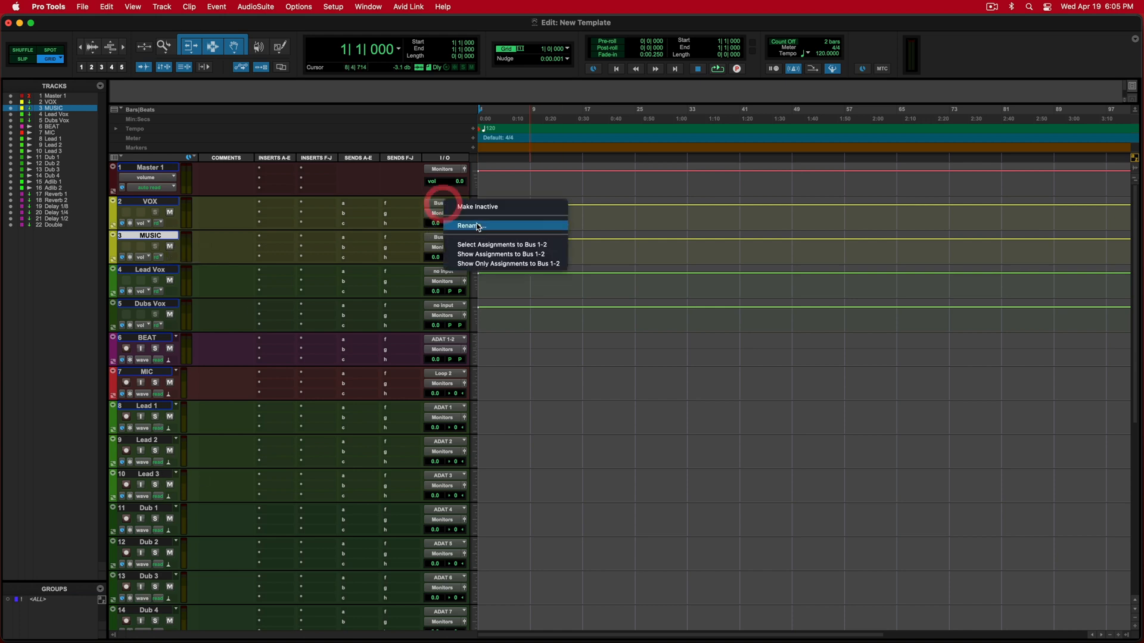
pyautogui.click(481, 227)
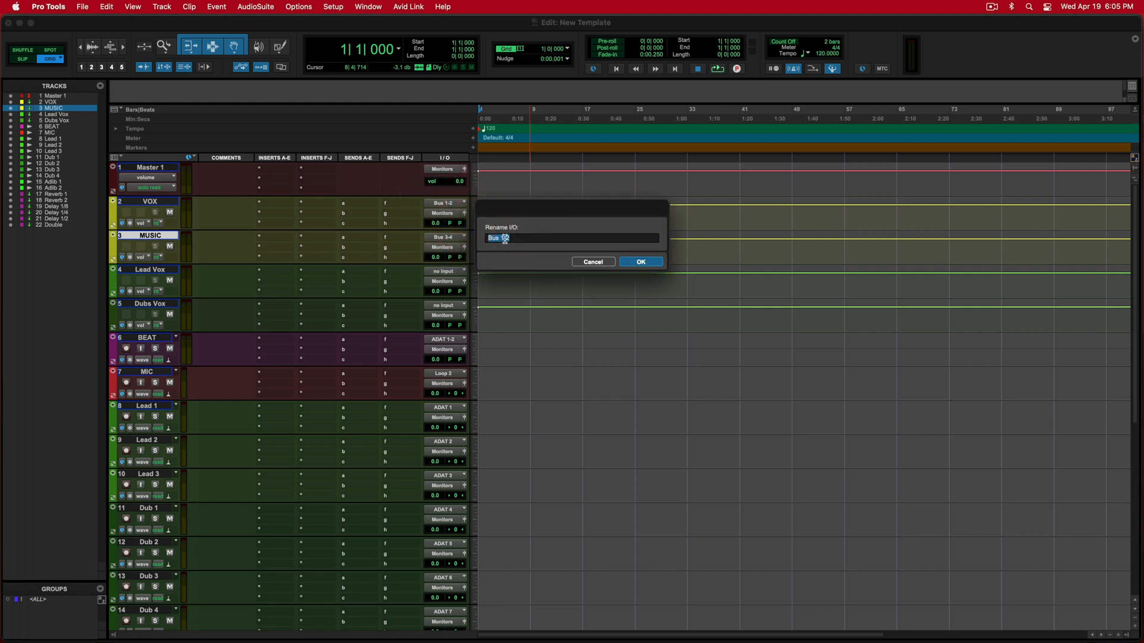
pyautogui.hotkey('shift', 'BackSpace')
pyautogui.write('VOX')
pyautogui.press('Return')
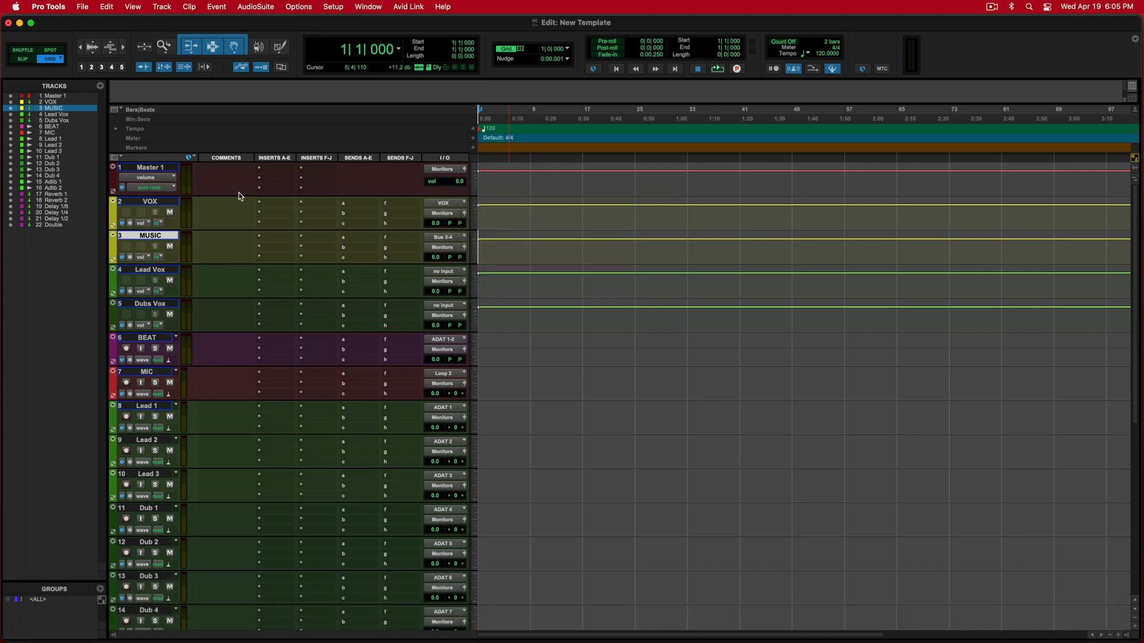
# Step: Rename the Bus 3-4 input of the MUSIC track as MUSIC
pyautogui.click(152, 204)
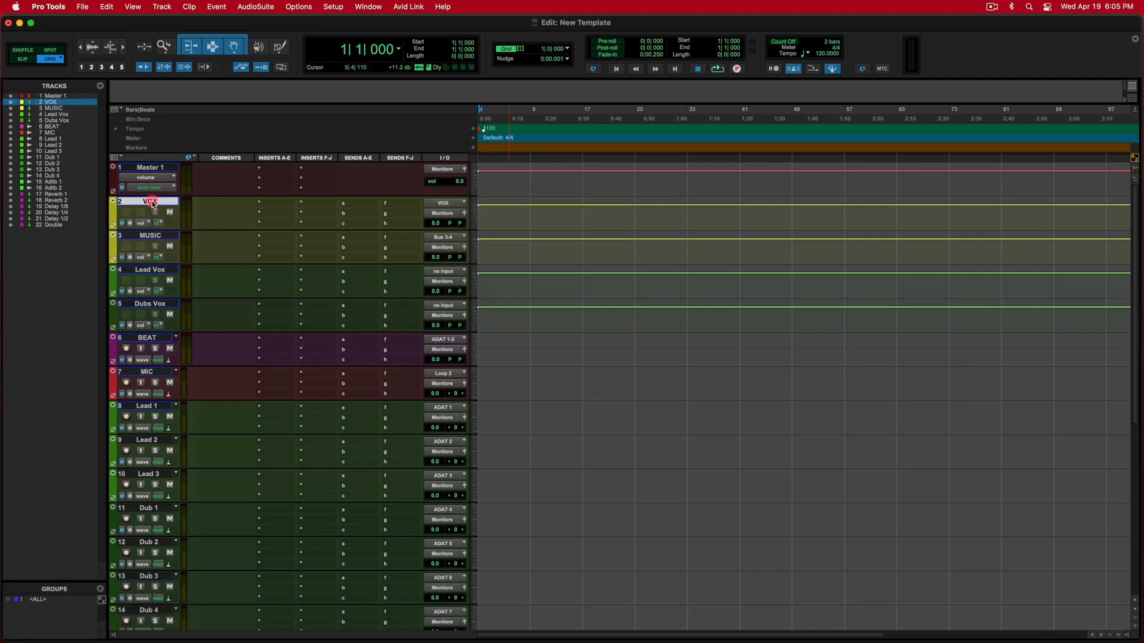
pyautogui.rightClick(443, 237)
pyautogui.click(476, 256)
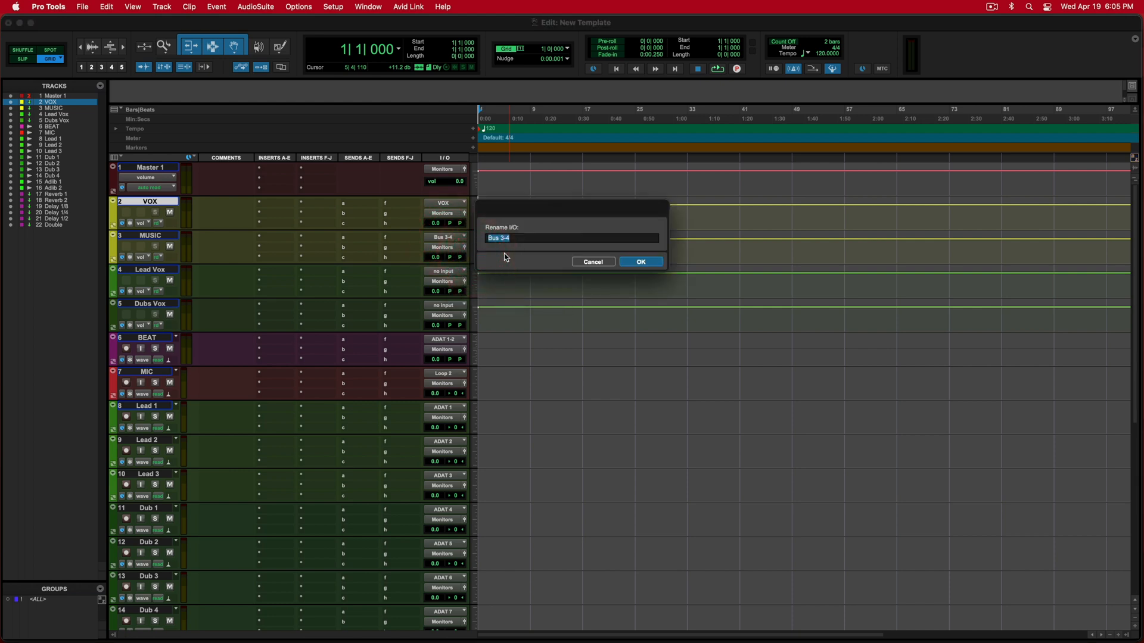
pyautogui.write('MUSIC')
pyautogui.press('Return')
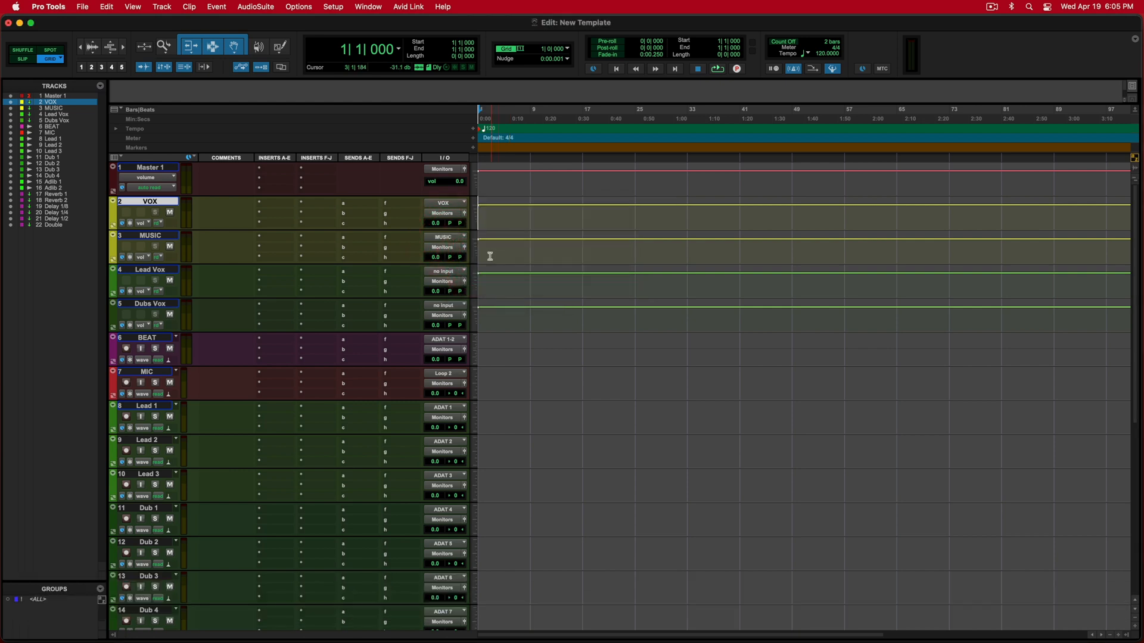
# Step: Set the Lead Vox track's input to Bus 5-6 (Stereo) and the Dubs Vox track's input to Bus 7-8 (Stereo)
pyautogui.click(433, 275)
pyautogui.moveTo(450, 283)
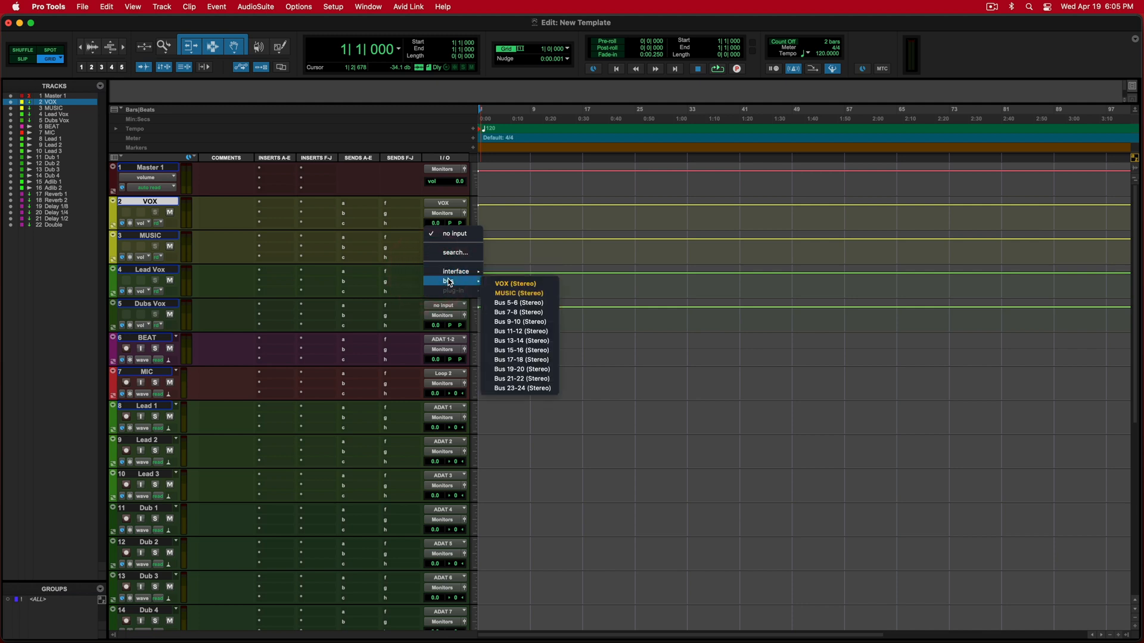
pyautogui.click(516, 303)
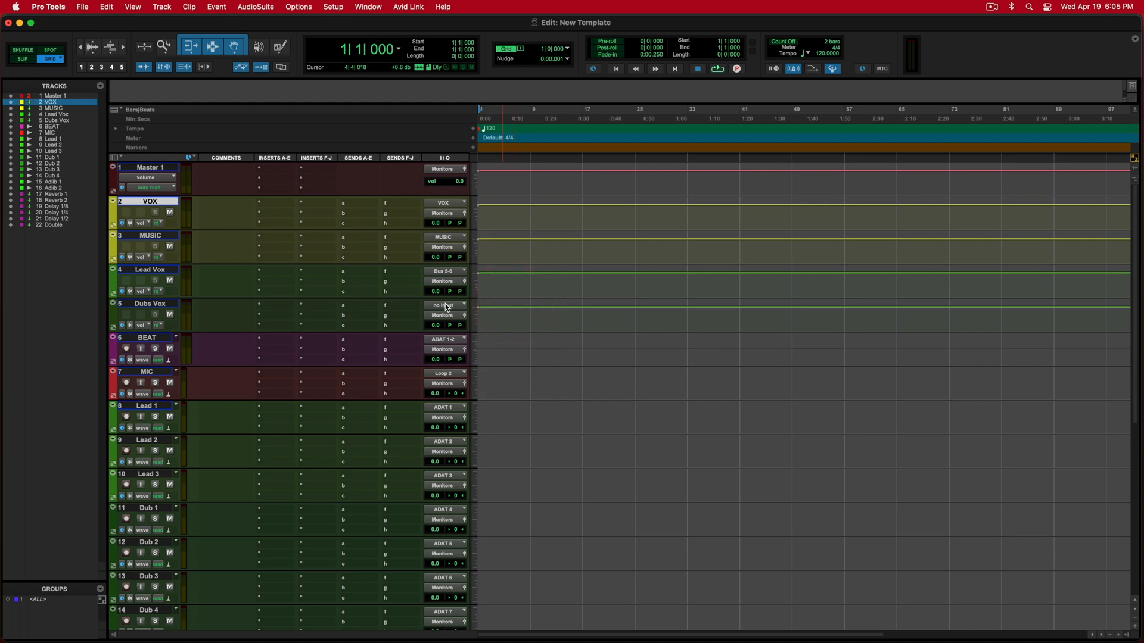
pyautogui.click(444, 272)
pyautogui.moveTo(448, 316)
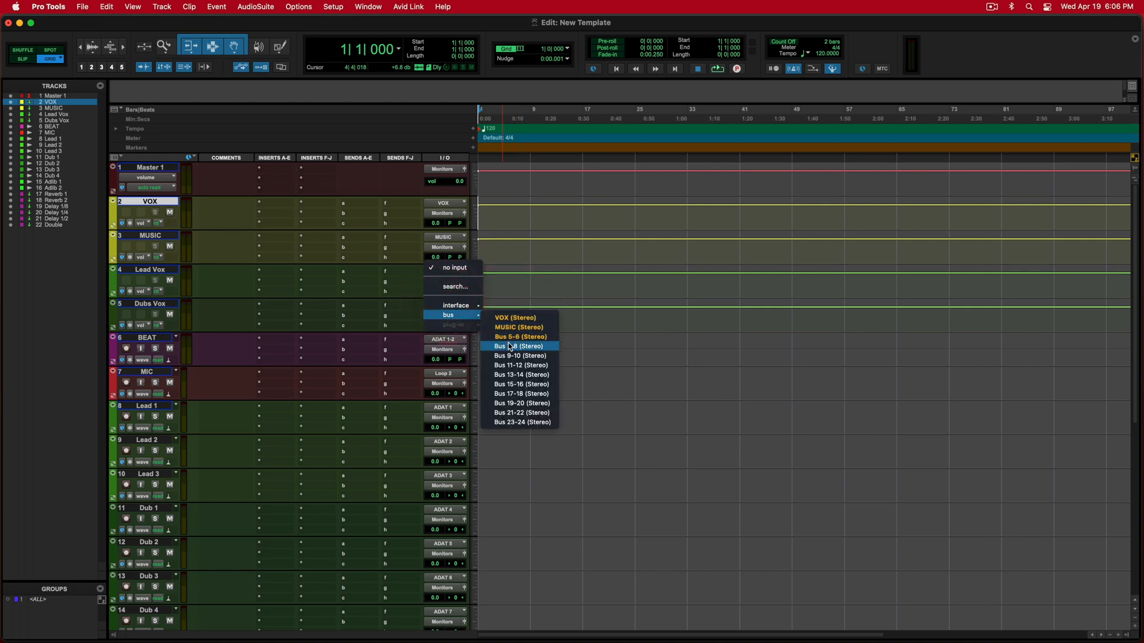
pyautogui.click(510, 347)
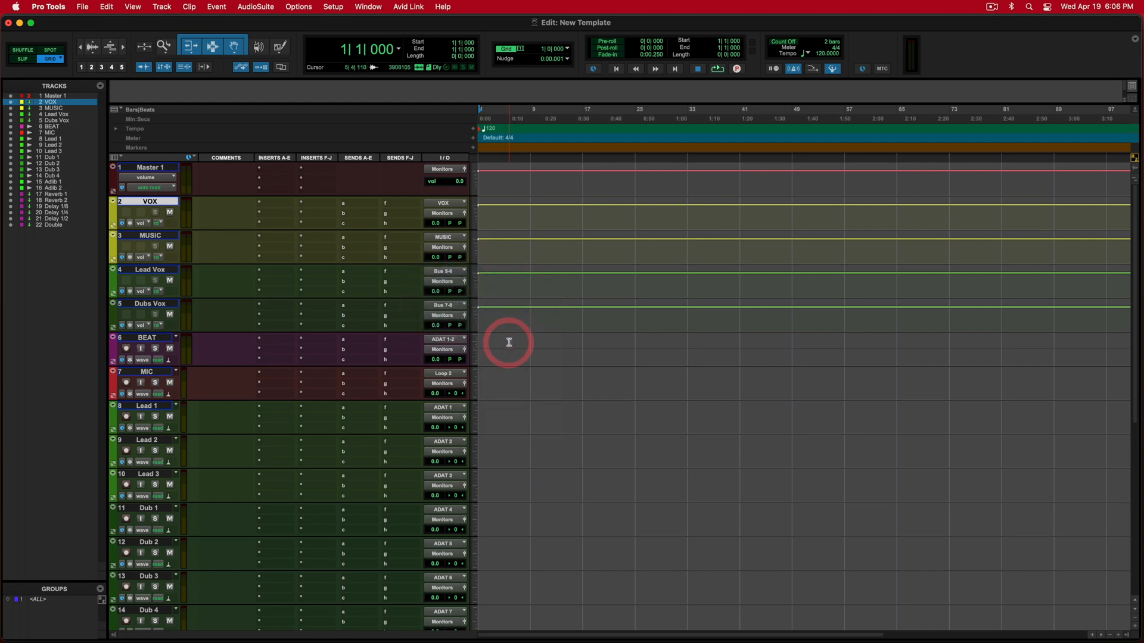
# Step: Rename the Bus 5-6 input of the Lead Vox track as LEAD
pyautogui.rightClick(454, 272)
pyautogui.click(471, 294)
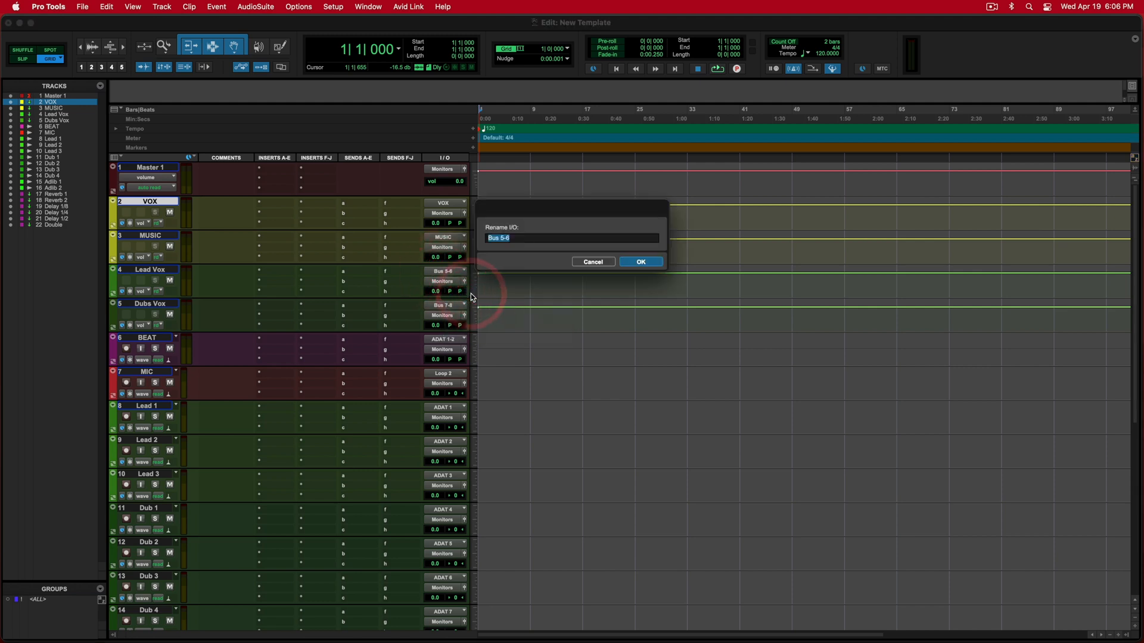
pyautogui.write('LEAD')
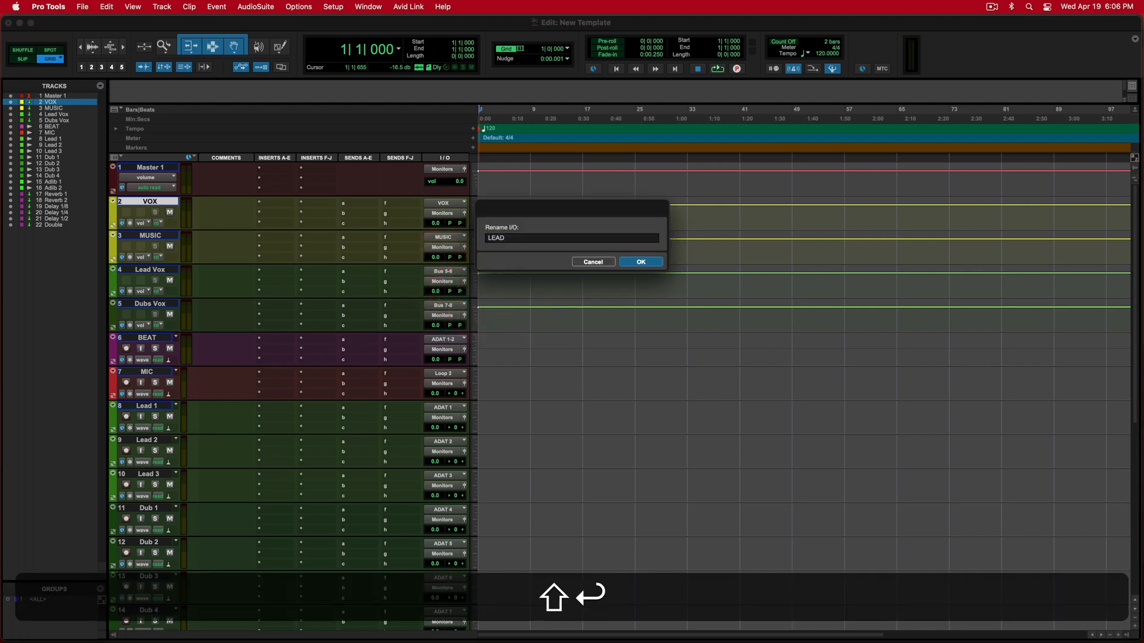
pyautogui.hotkey('shift', 'Return')
# Step: Rename the Bus 7-8 input of the Dubs Vox track as DUBS
pyautogui.rightClick(453, 306)
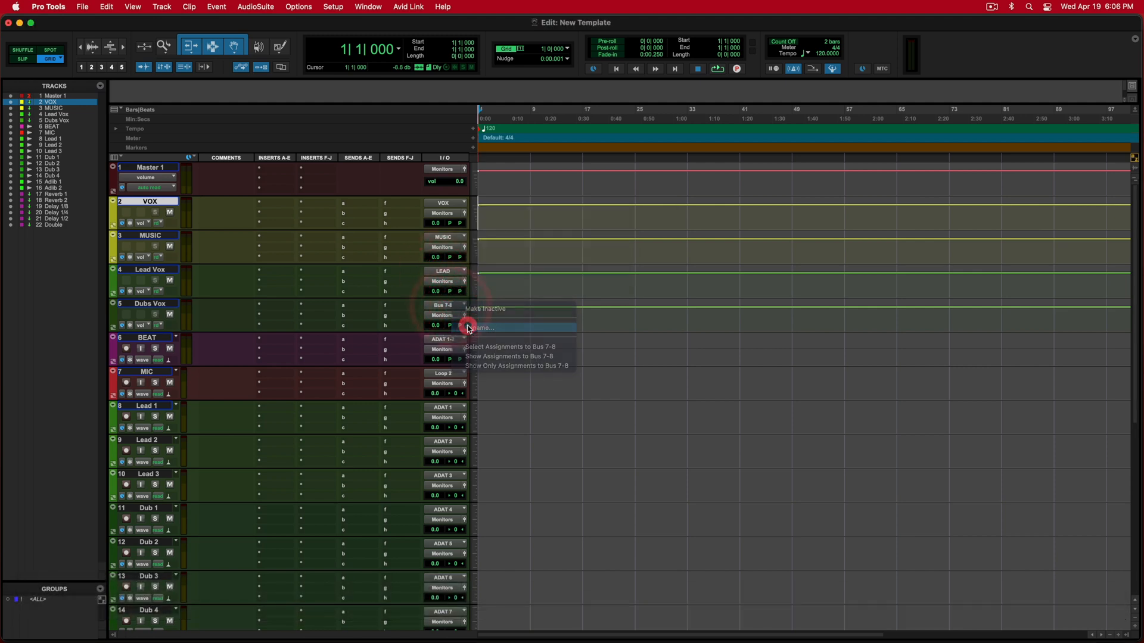
pyautogui.click(479, 327)
pyautogui.write('DUBS')
pyautogui.hotkey('shift', 'Return')
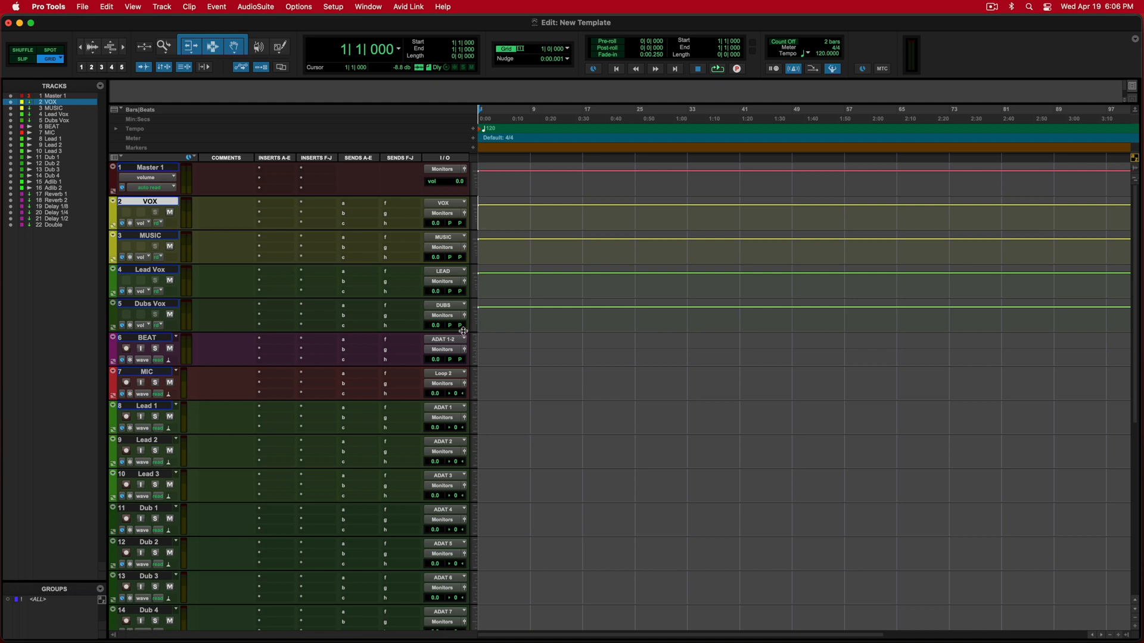
# Step: Route the output of the BEAT track to the MUSIC (Stereo) bus
pyautogui.click(149, 337)
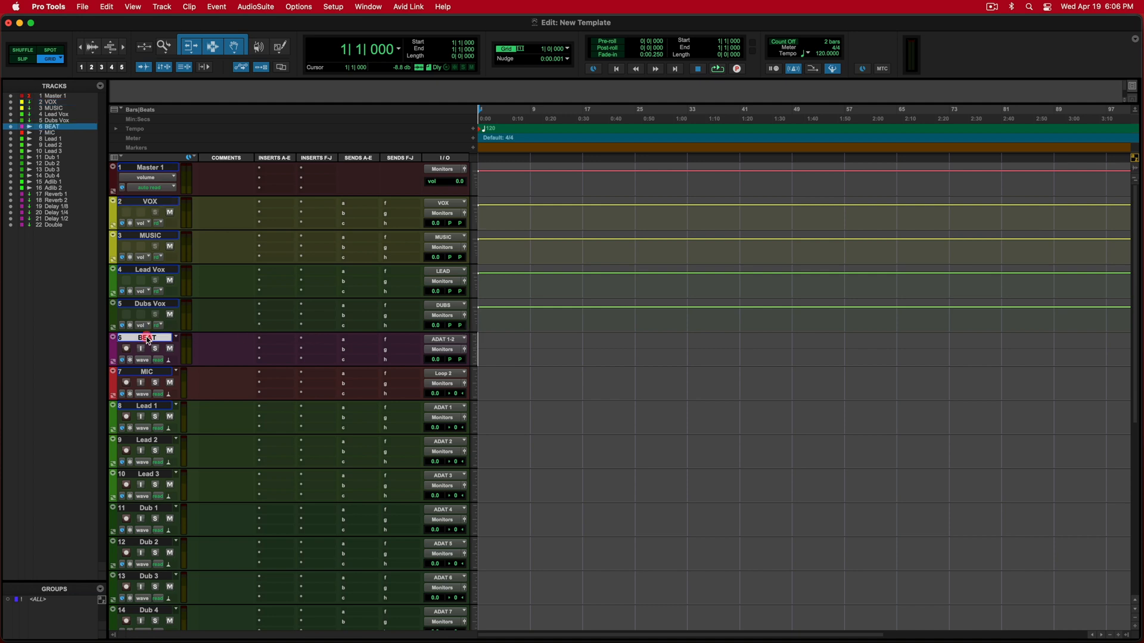
pyautogui.click(444, 350)
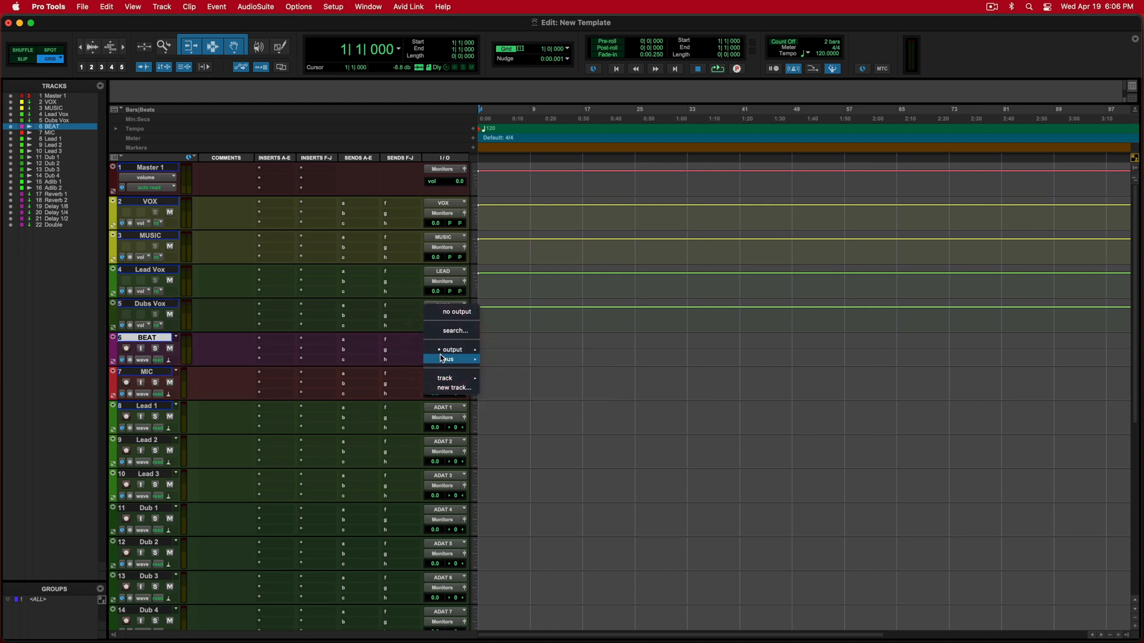
pyautogui.moveTo(449, 359)
pyautogui.click(502, 331)
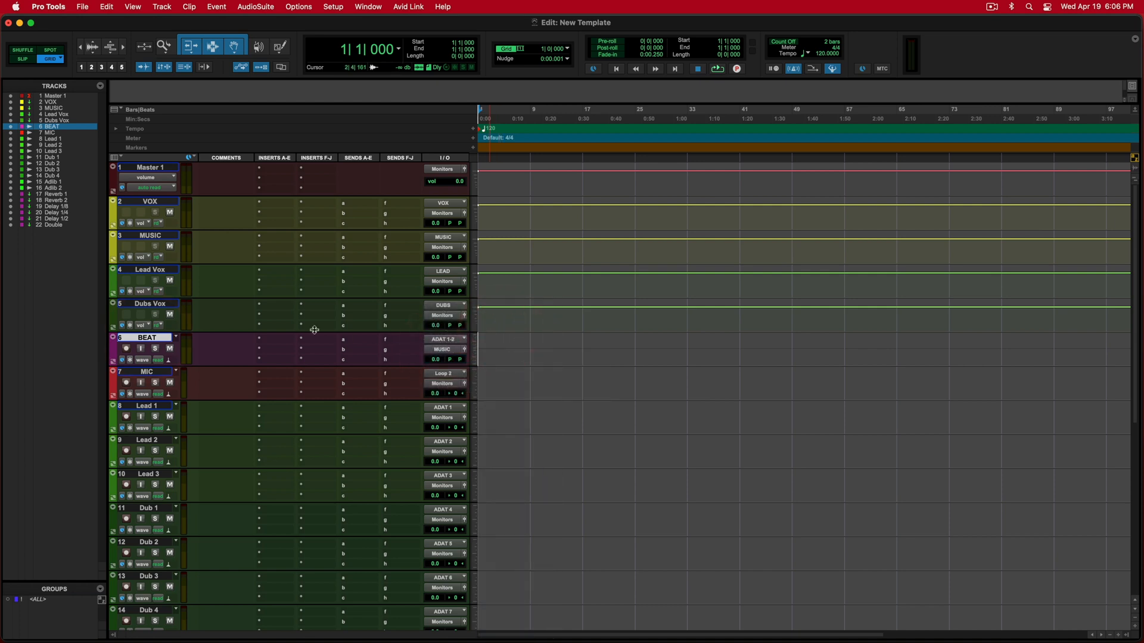
# Step: Check the output assignment of the MUSIC aux track without changing it
pyautogui.click(156, 236)
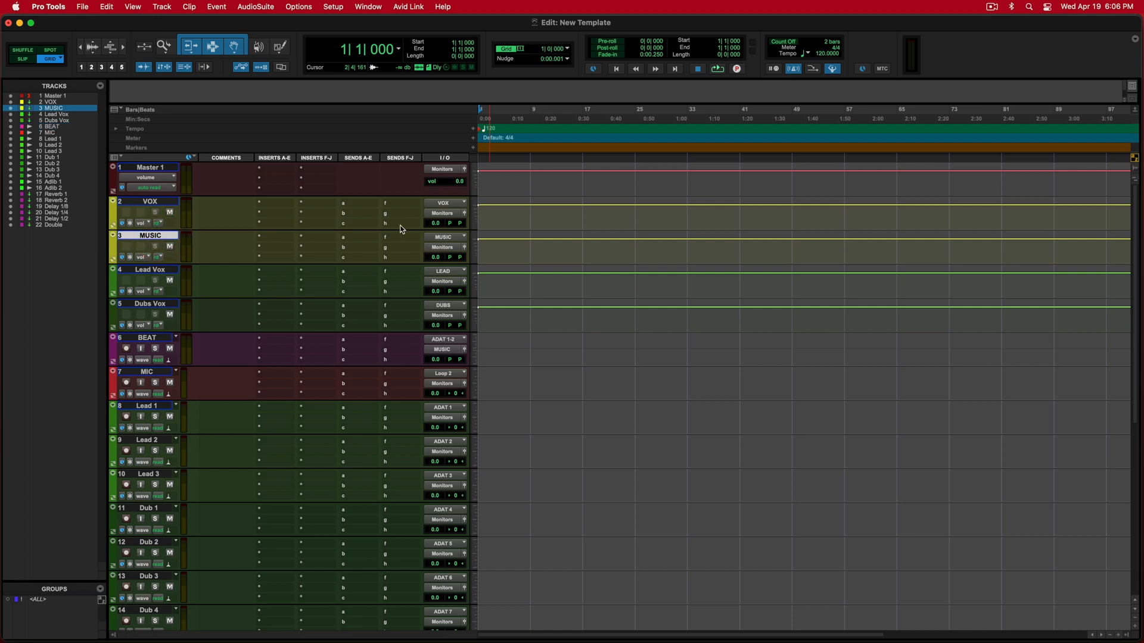
pyautogui.click(448, 252)
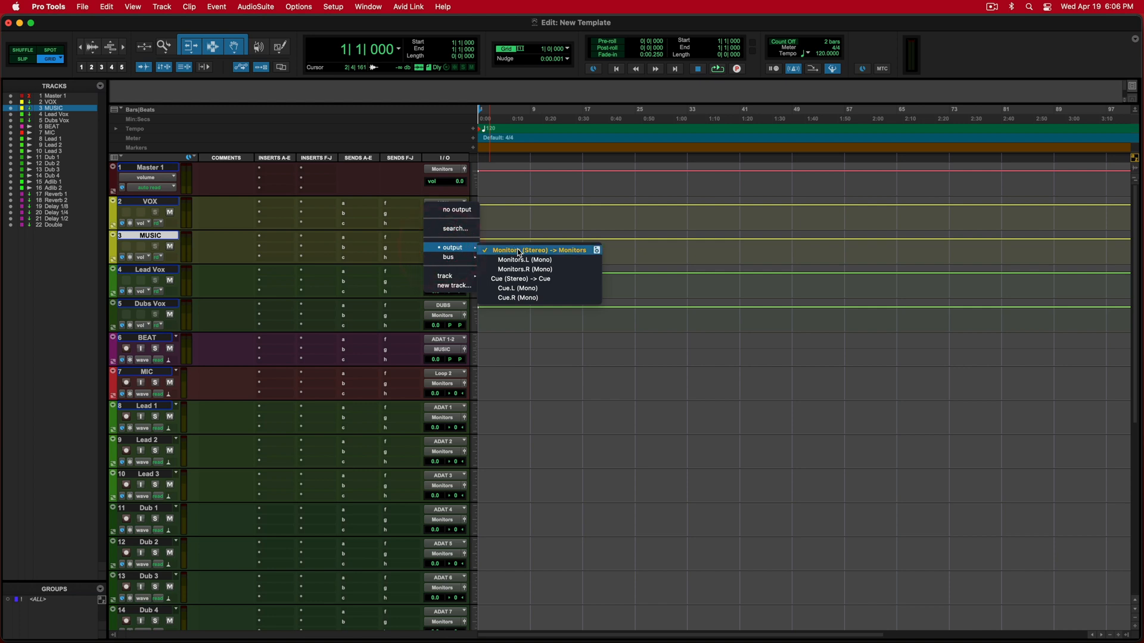
pyautogui.click(385, 244)
# Step: Increase the height of the Master 1 track in the Edit window
pyautogui.click(149, 167)
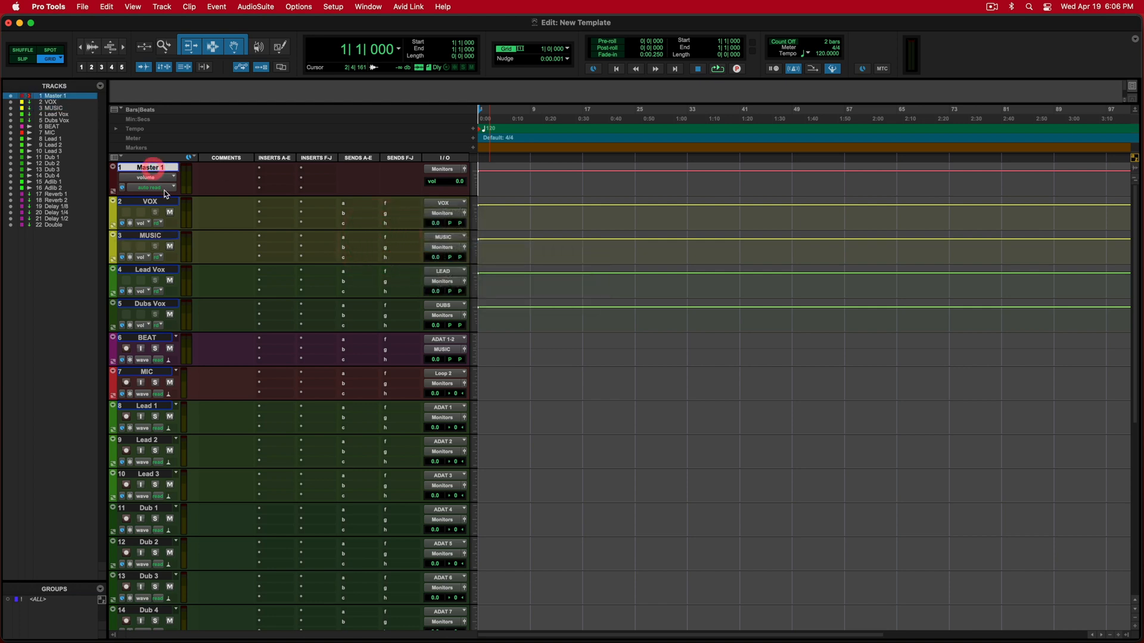
pyautogui.moveTo(163, 194); pyautogui.dragTo(169, 243)
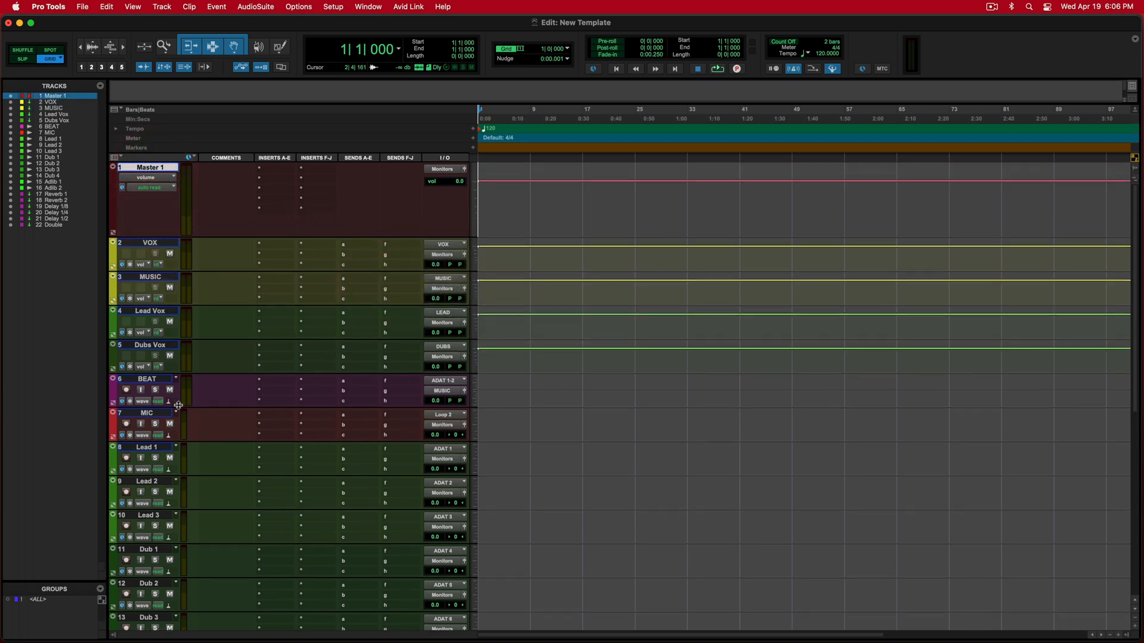
# Step: Check which output the MIC track is assigned to and leave its routing as it is
pyautogui.click(147, 412)
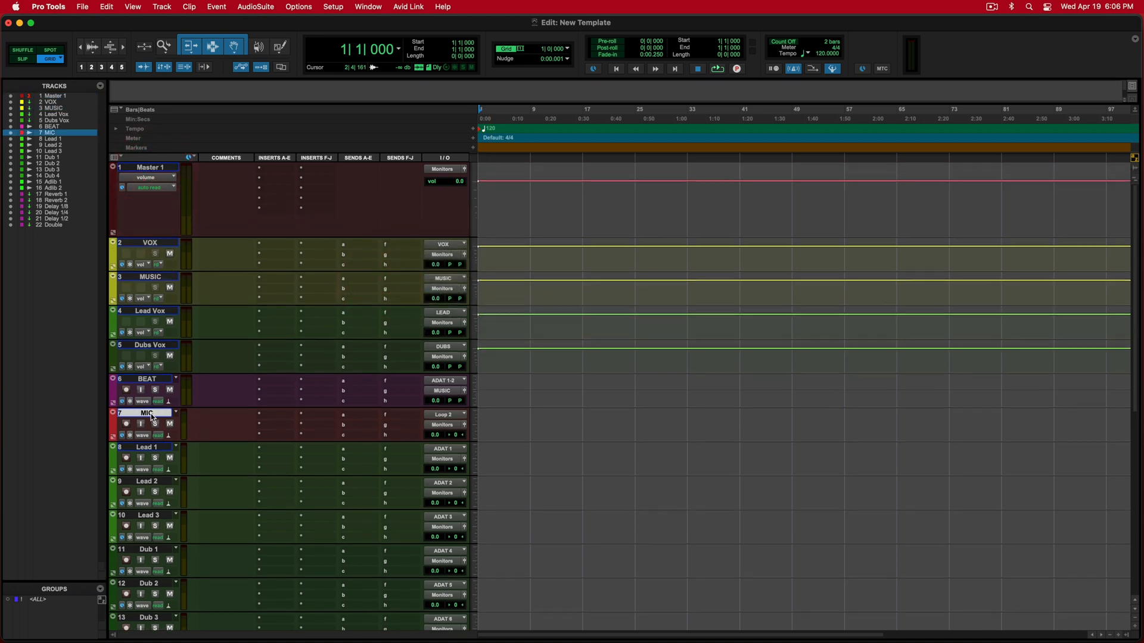
pyautogui.click(442, 425)
pyautogui.moveTo(453, 424)
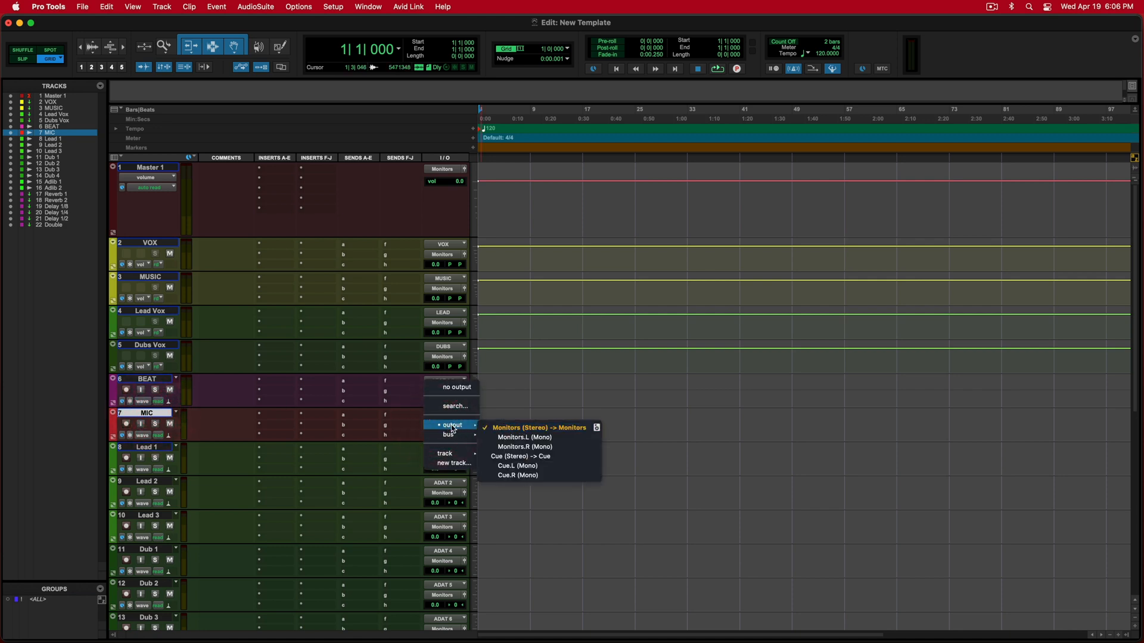
pyautogui.click(150, 414)
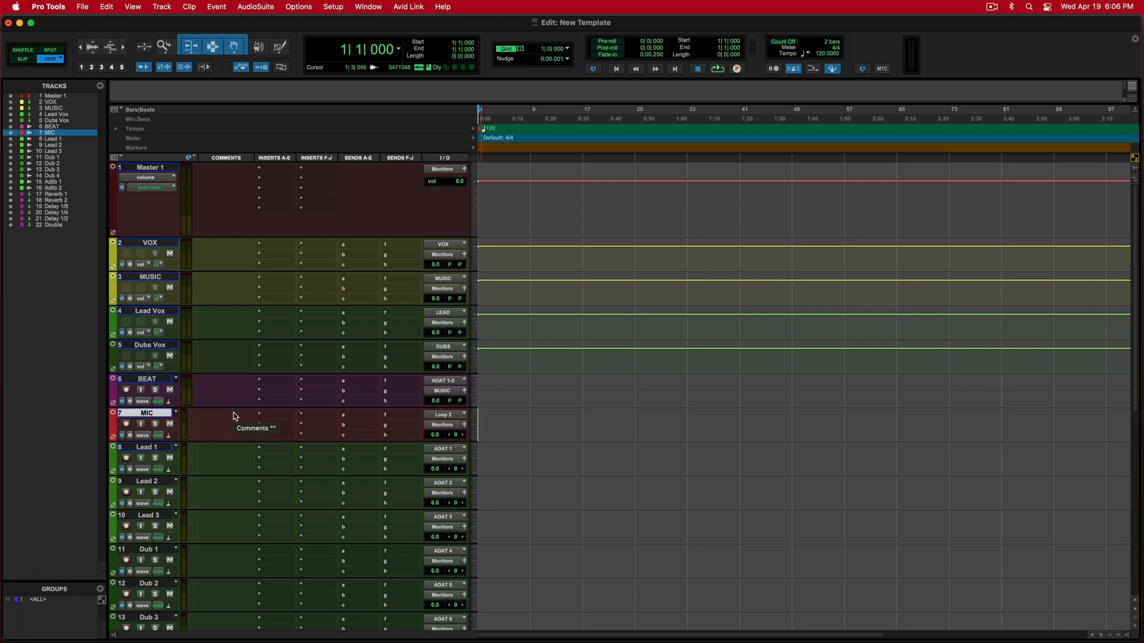
# Step: Route the outputs of the Lead 1, Lead 2 and Lead 3 tracks together to the LEAD (Stereo) bus
pyautogui.click(161, 450)
pyautogui.keyDown('shift'); pyautogui.click(148, 515); pyautogui.keyUp('shift')
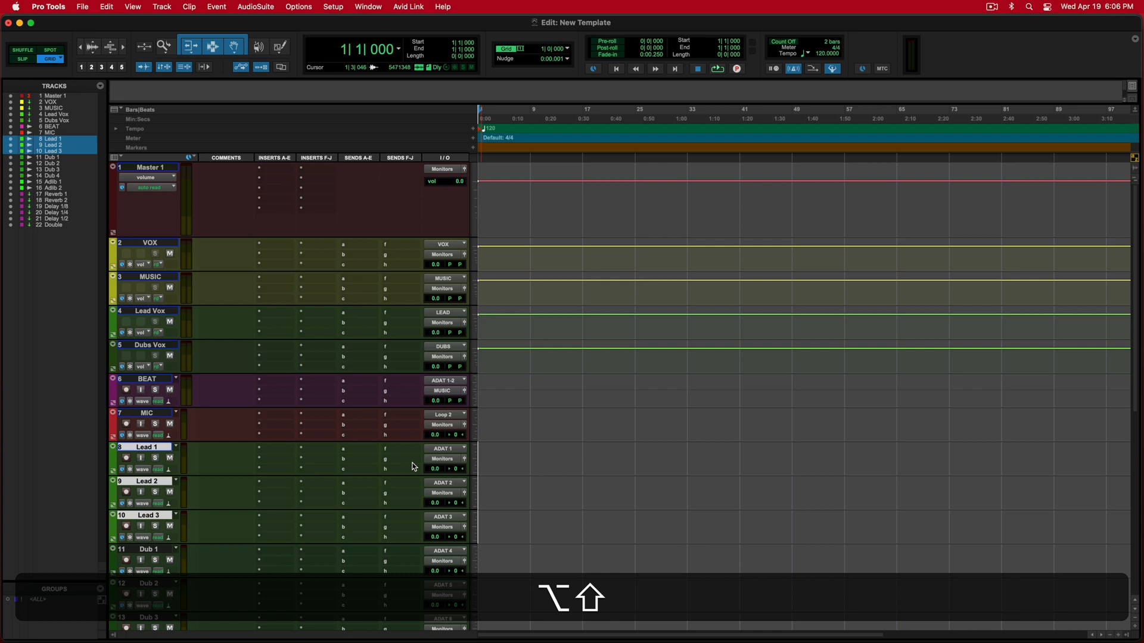
pyautogui.keyDown('alt'); pyautogui.keyDown('shift'); pyautogui.click(435, 462); pyautogui.keyUp('shift'); pyautogui.keyUp('alt')
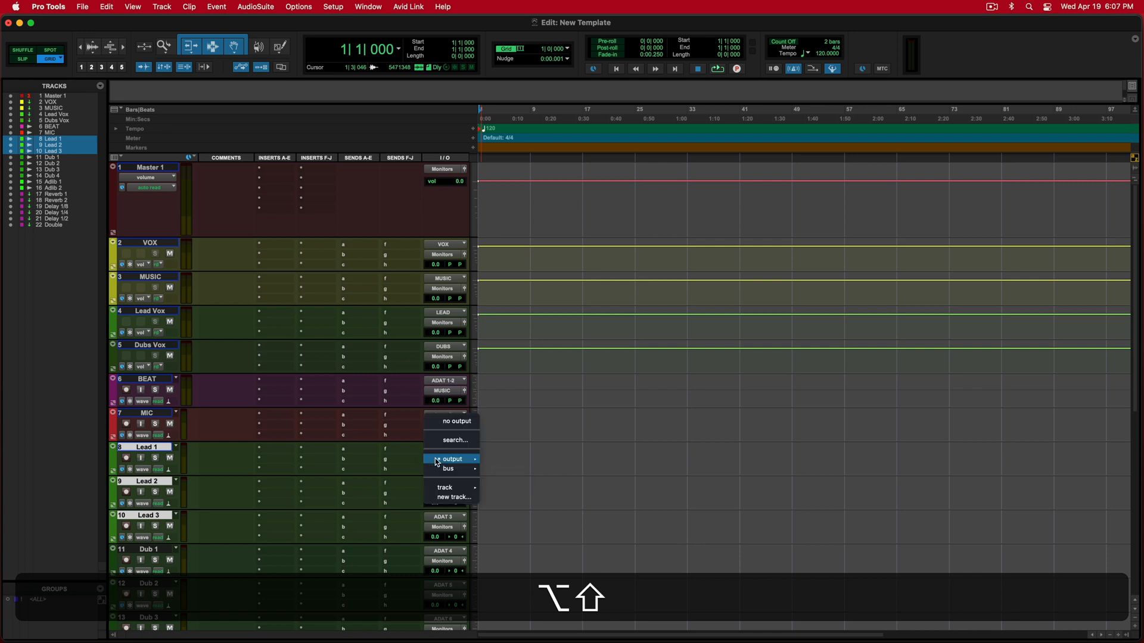
pyautogui.moveTo(448, 470)
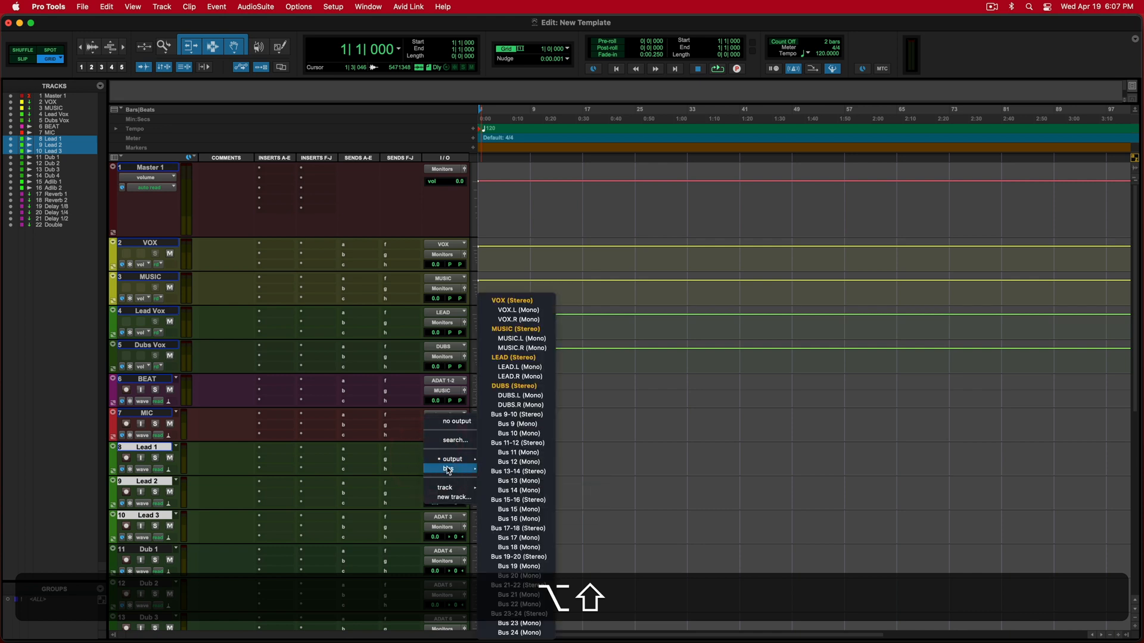
pyautogui.keyDown('alt'); pyautogui.keyDown('shift'); pyautogui.click(518, 358); pyautogui.keyUp('shift'); pyautogui.keyUp('alt')
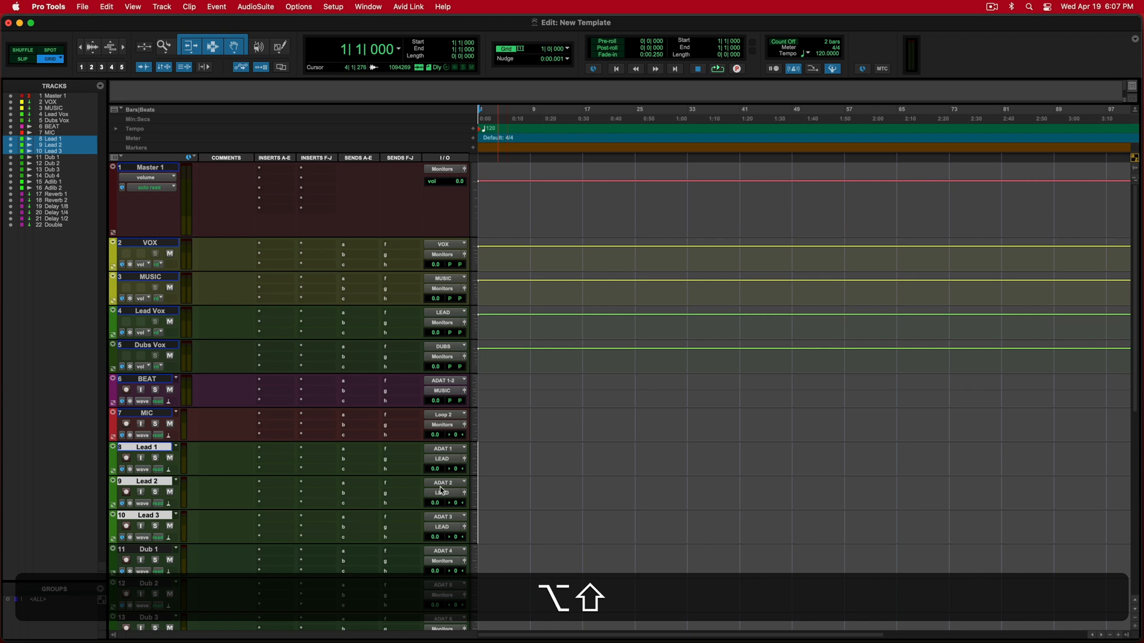
# Step: Route the outputs of the Dub 1 through Dub 4 tracks together to the DUBS (Stereo) bus
pyautogui.click(160, 315)
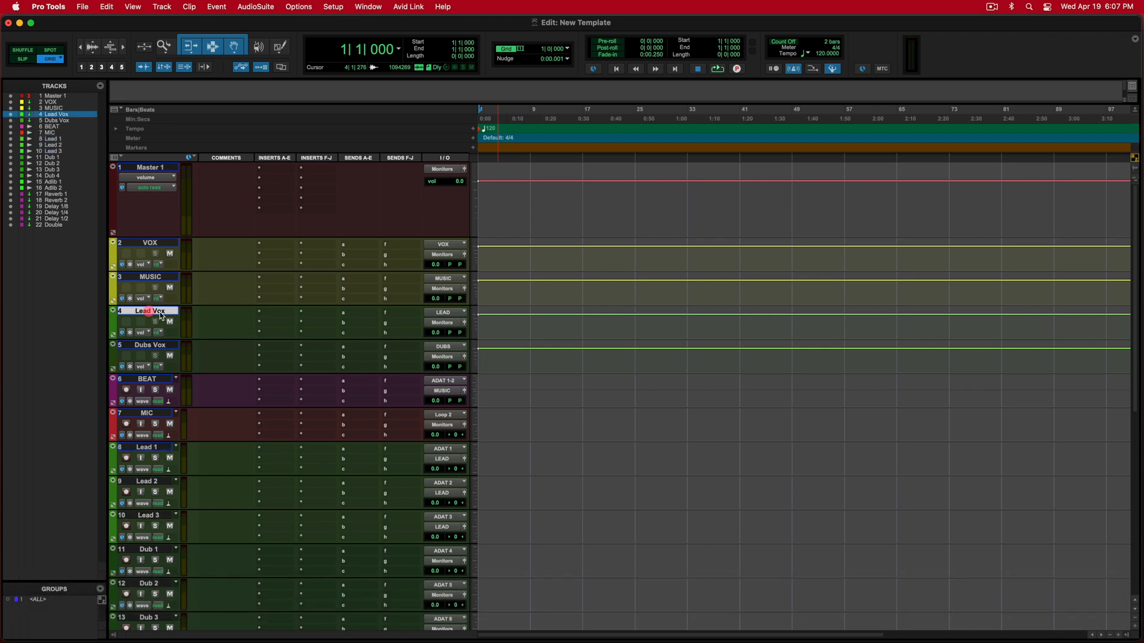
pyautogui.click(172, 549)
pyautogui.scroll(-3, 292, 506)
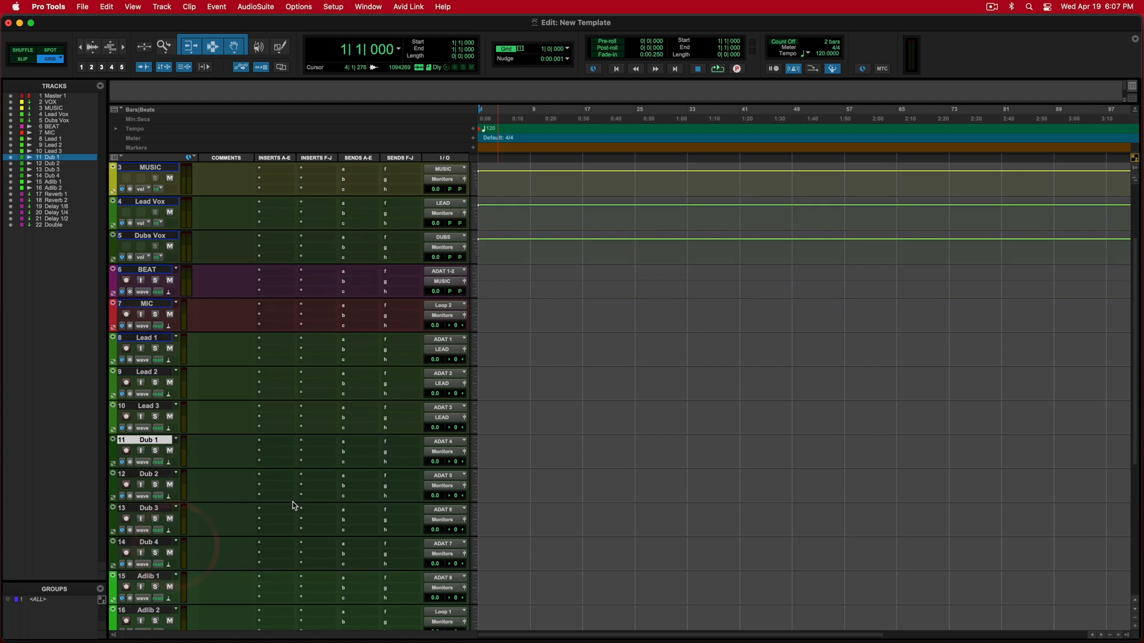
pyautogui.keyDown('shift'); pyautogui.click(149, 544); pyautogui.keyUp('shift')
pyautogui.keyDown('alt'); pyautogui.keyDown('shift'); pyautogui.click(444, 452); pyautogui.keyUp('shift'); pyautogui.keyUp('alt')
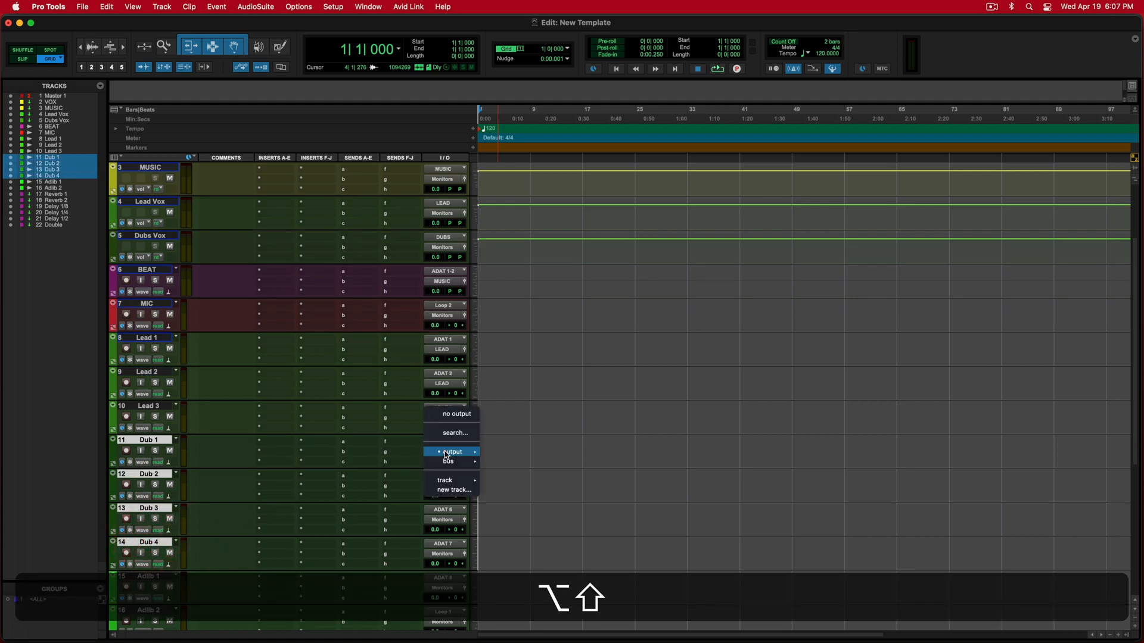
pyautogui.moveTo(448, 461)
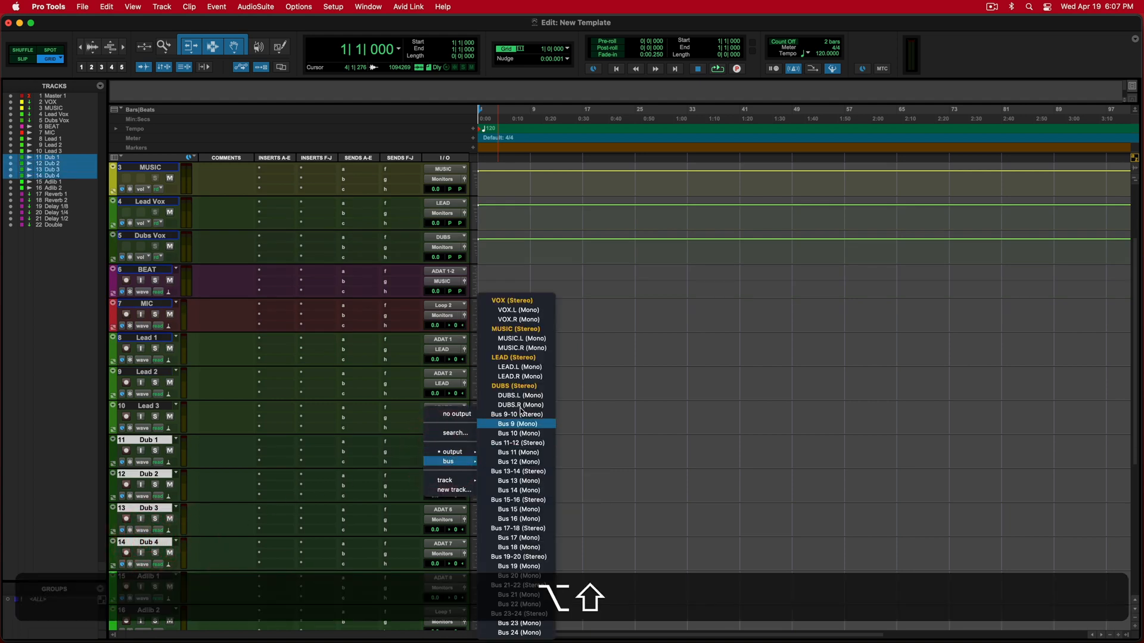
pyautogui.keyDown('alt'); pyautogui.keyDown('shift'); pyautogui.click(518, 386); pyautogui.keyUp('shift'); pyautogui.keyUp('alt')
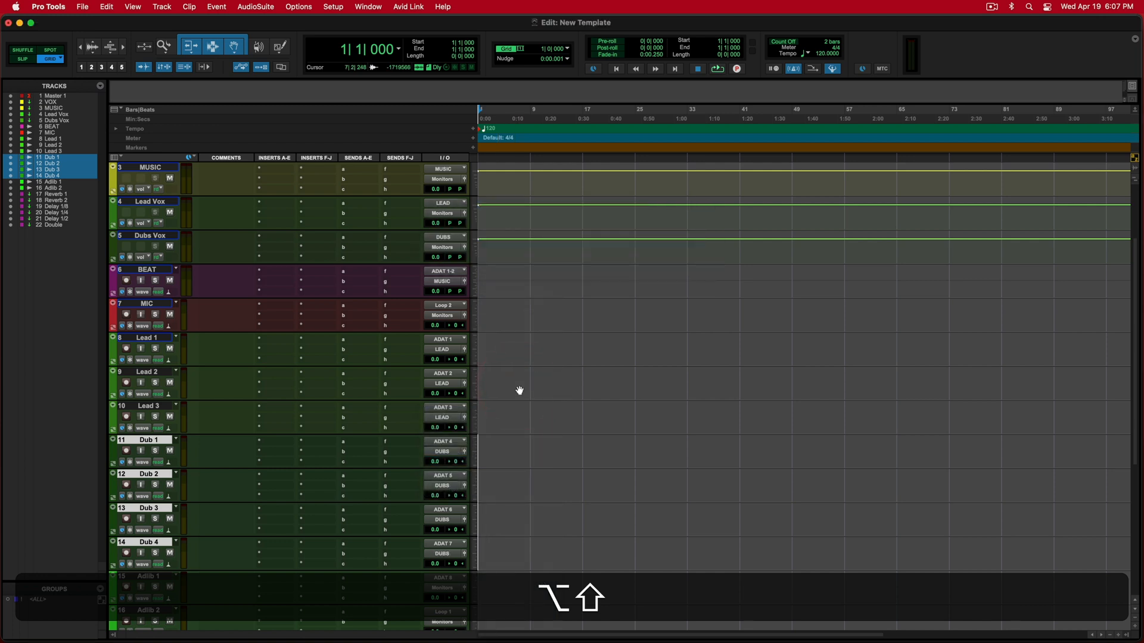
# Step: Route the outputs of the Adlib 1 and Adlib 2 tracks together to the LEAD (Stereo) bus
pyautogui.scroll(-3, 309, 488)
pyautogui.click(149, 507)
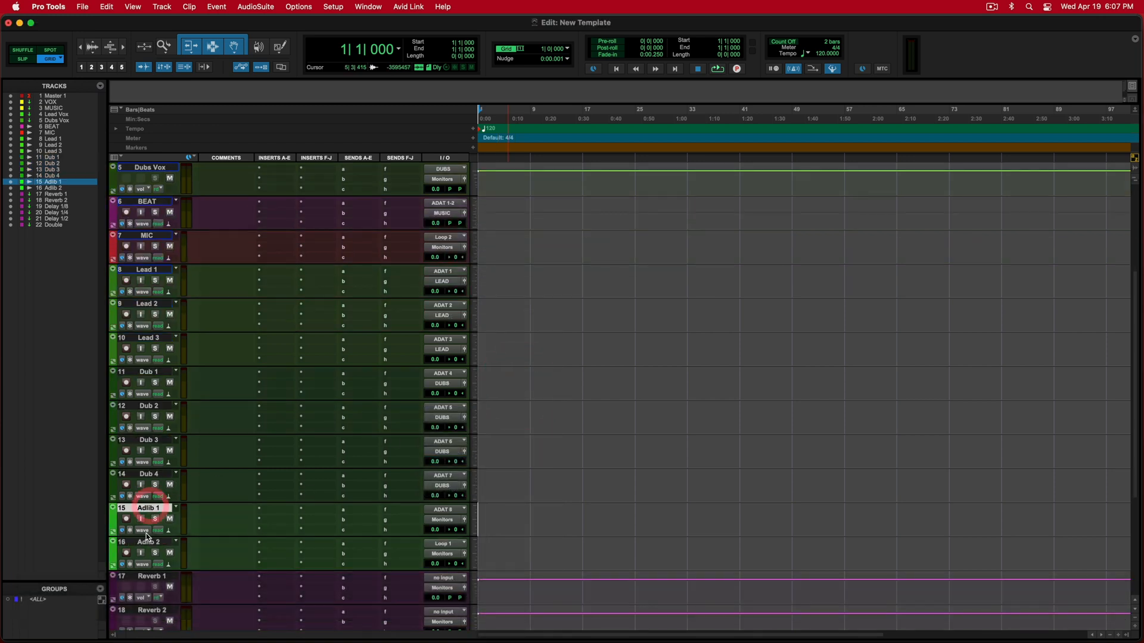
pyautogui.keyDown('shift'); pyautogui.click(148, 541); pyautogui.keyUp('shift')
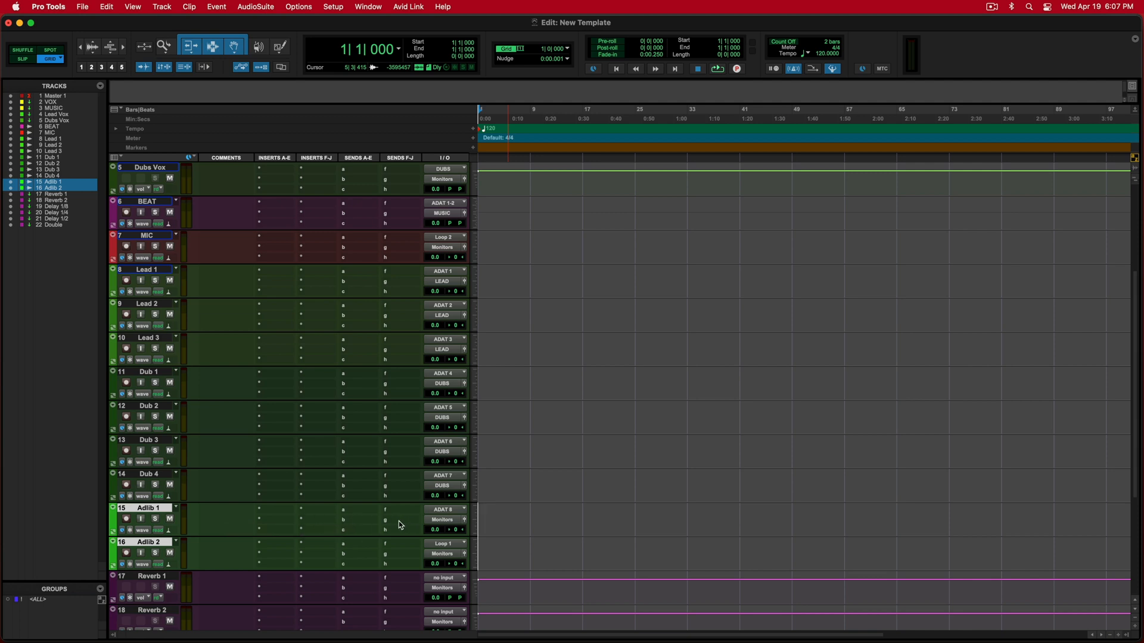
pyautogui.keyDown('alt'); pyautogui.keyDown('shift'); pyautogui.click(444, 520); pyautogui.keyUp('shift'); pyautogui.keyUp('alt')
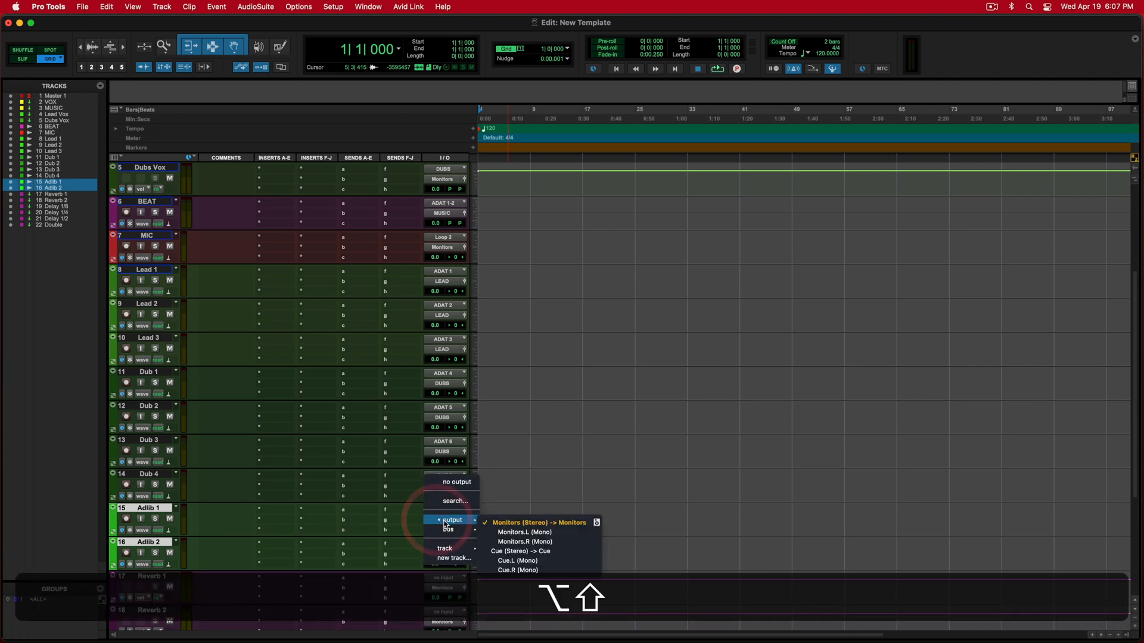
pyautogui.moveTo(446, 530)
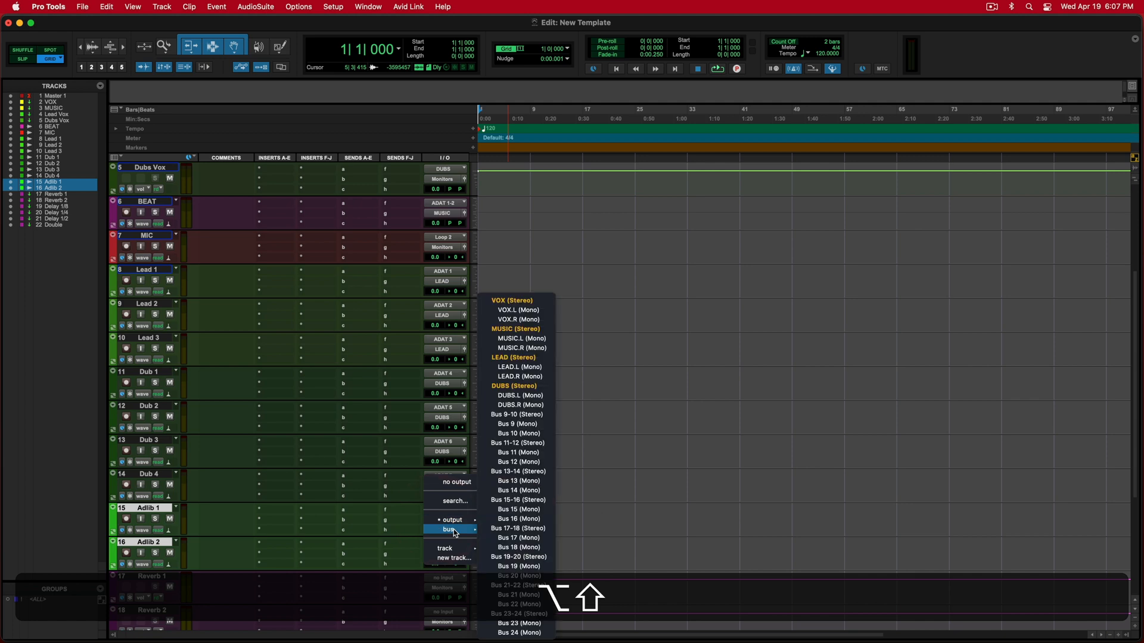
pyautogui.keyDown('alt'); pyautogui.keyDown('shift'); pyautogui.click(513, 360); pyautogui.keyUp('shift'); pyautogui.keyUp('alt')
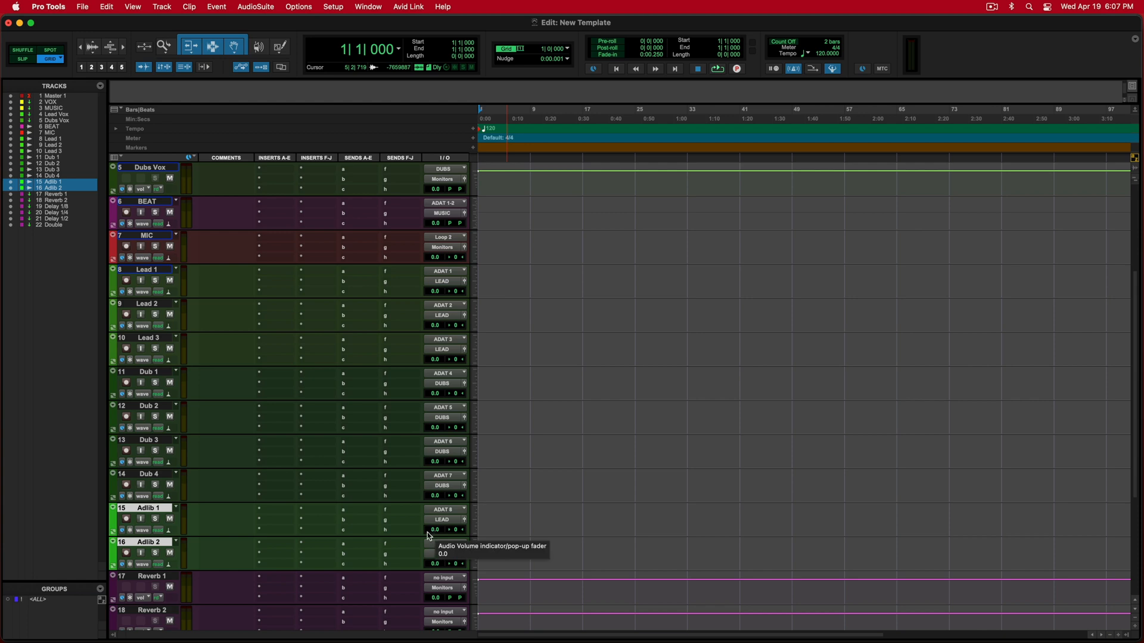
# Step: Route the outputs of all effect tracks, from Reverb 1 through Double, together to the VOX (Stereo) bus
pyautogui.scroll(-3, 377, 537)
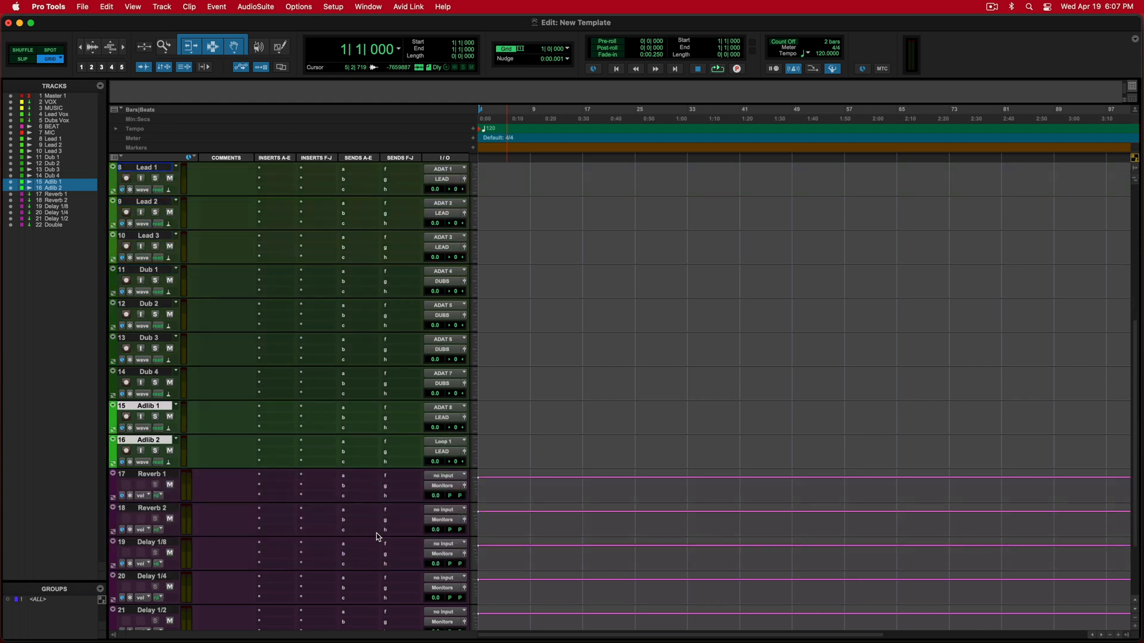
pyautogui.scroll(-2, 377, 537)
pyautogui.click(158, 406)
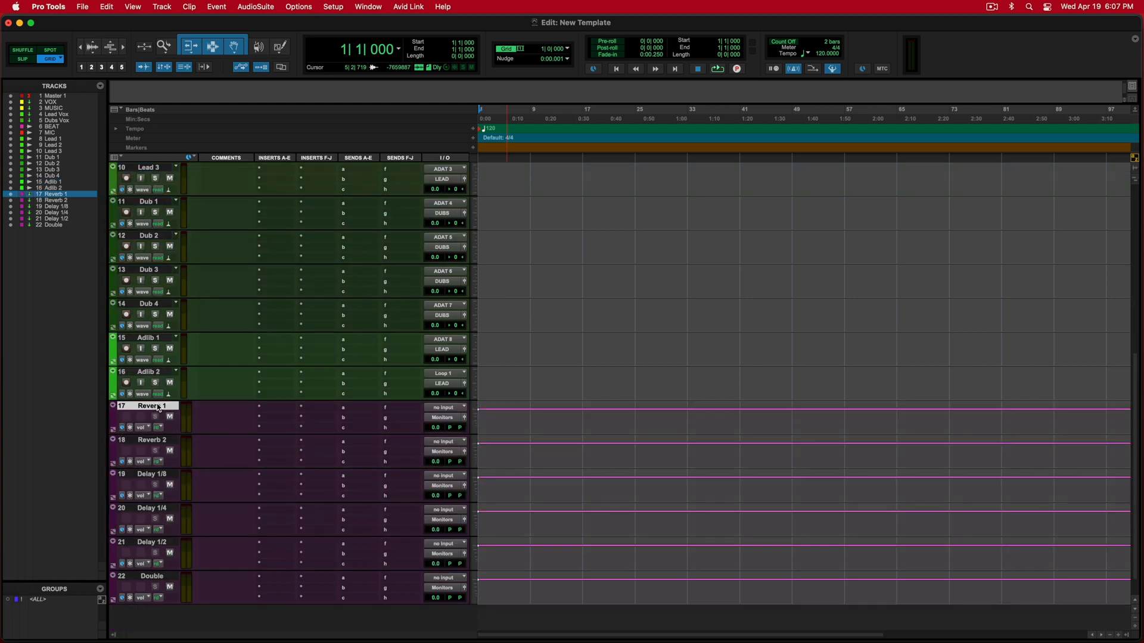
pyautogui.keyDown('shift'); pyautogui.click(156, 577); pyautogui.keyUp('shift')
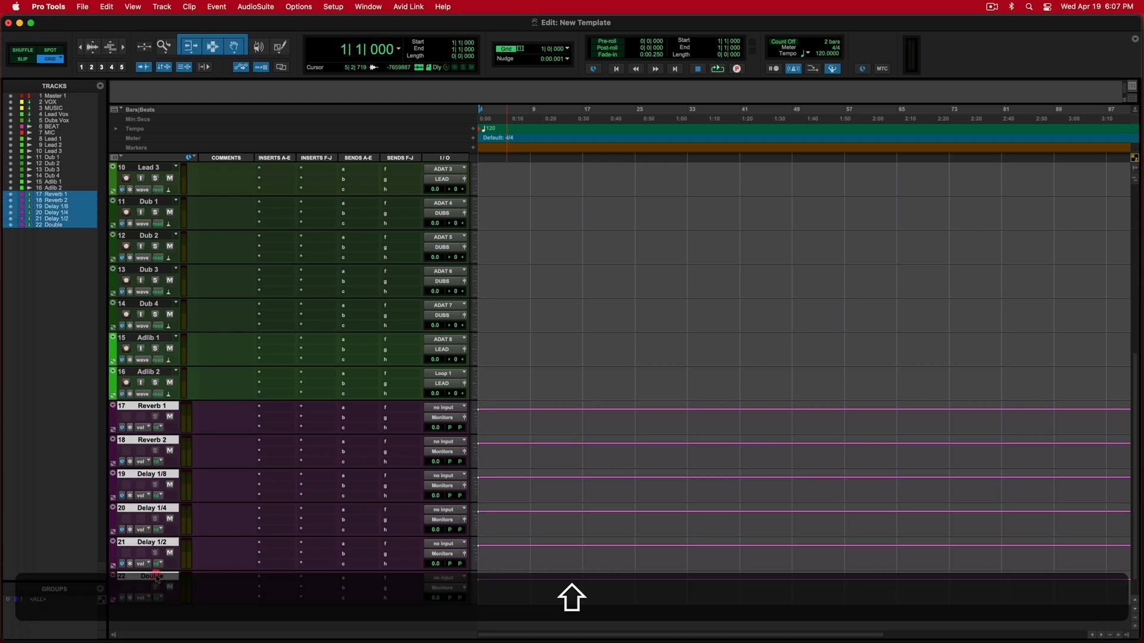
pyautogui.keyDown('alt'); pyautogui.keyDown('shift'); pyautogui.click(443, 418); pyautogui.keyUp('shift'); pyautogui.keyUp('alt')
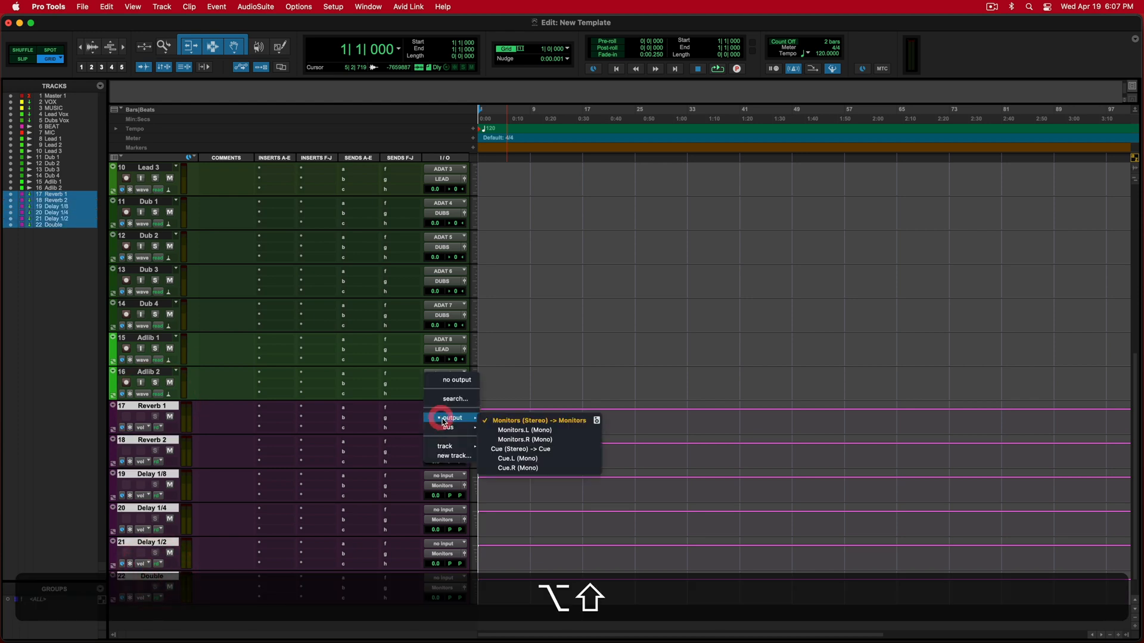
pyautogui.moveTo(448, 427)
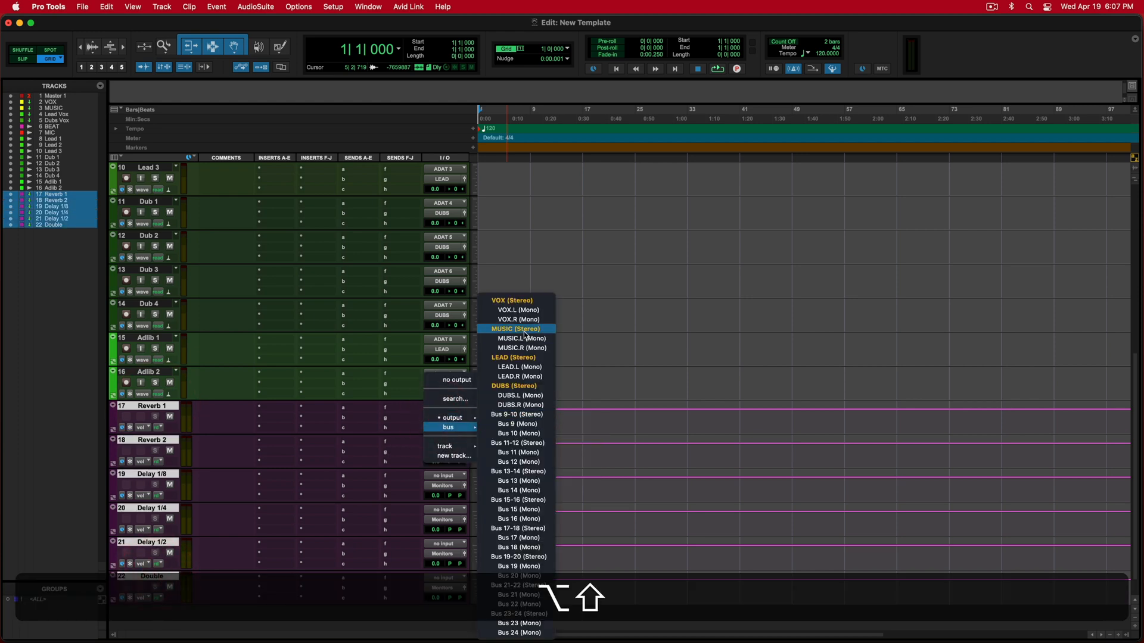
pyautogui.keyDown('alt'); pyautogui.keyDown('shift'); pyautogui.click(508, 302); pyautogui.keyUp('shift'); pyautogui.keyUp('alt')
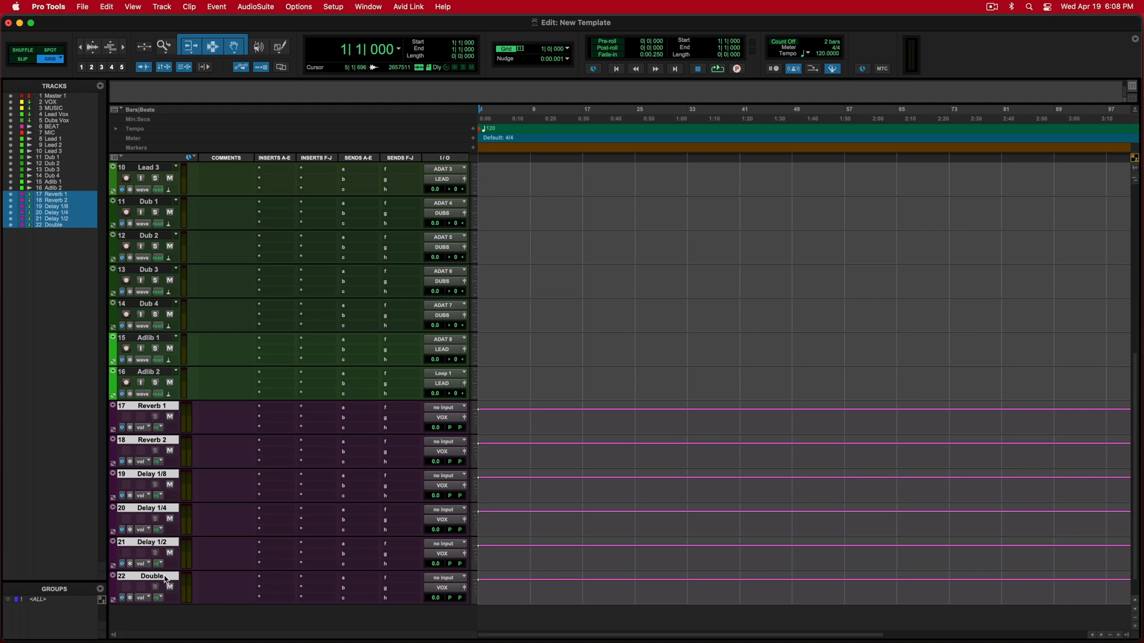
pyautogui.scroll(1, 242, 534)
pyautogui.scroll(8, 242, 535)
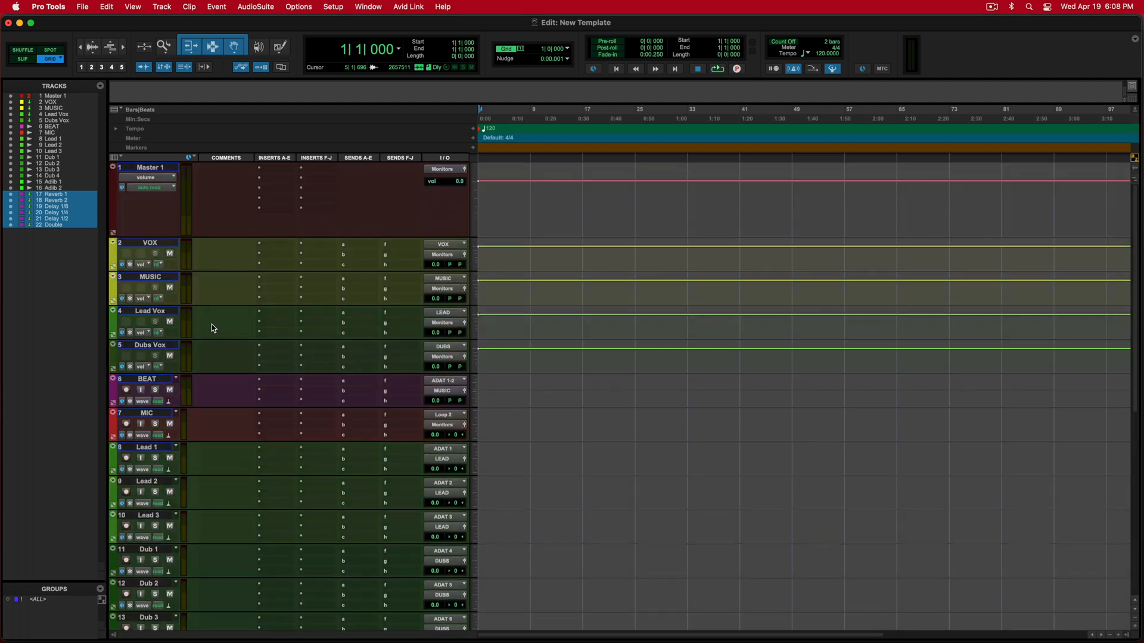
pyautogui.click(170, 255)
pyautogui.click(169, 254)
pyautogui.click(169, 289)
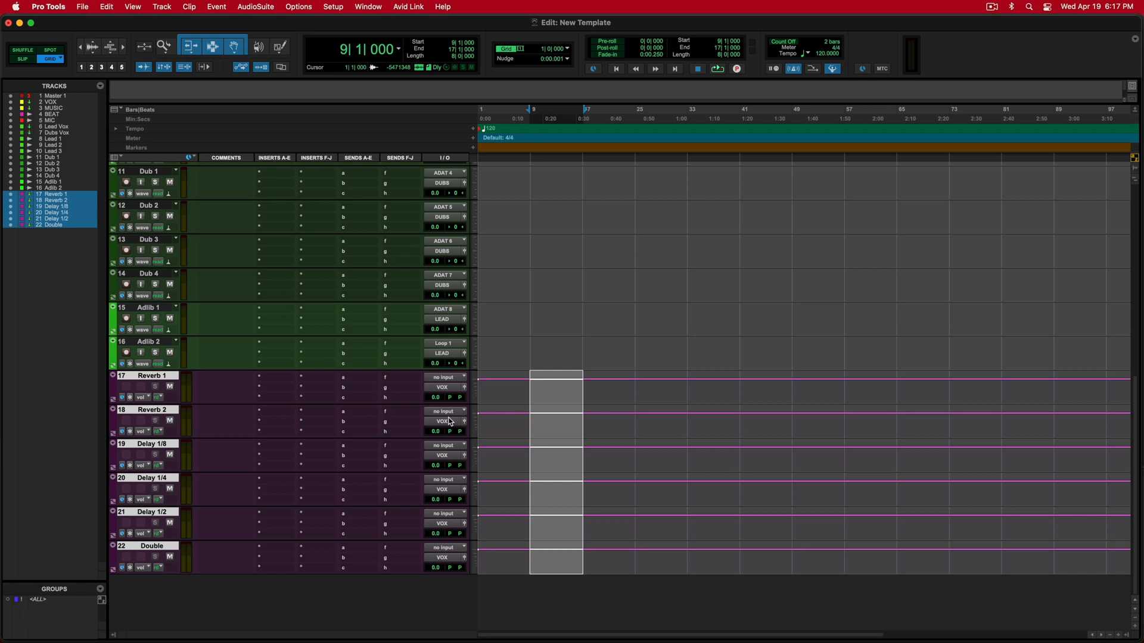
# Step: Set the Reverb 1 input to Bus 9-10 (Stereo) and the Reverb 2 input to Bus 11-12 (Stereo)
pyautogui.click(447, 382)
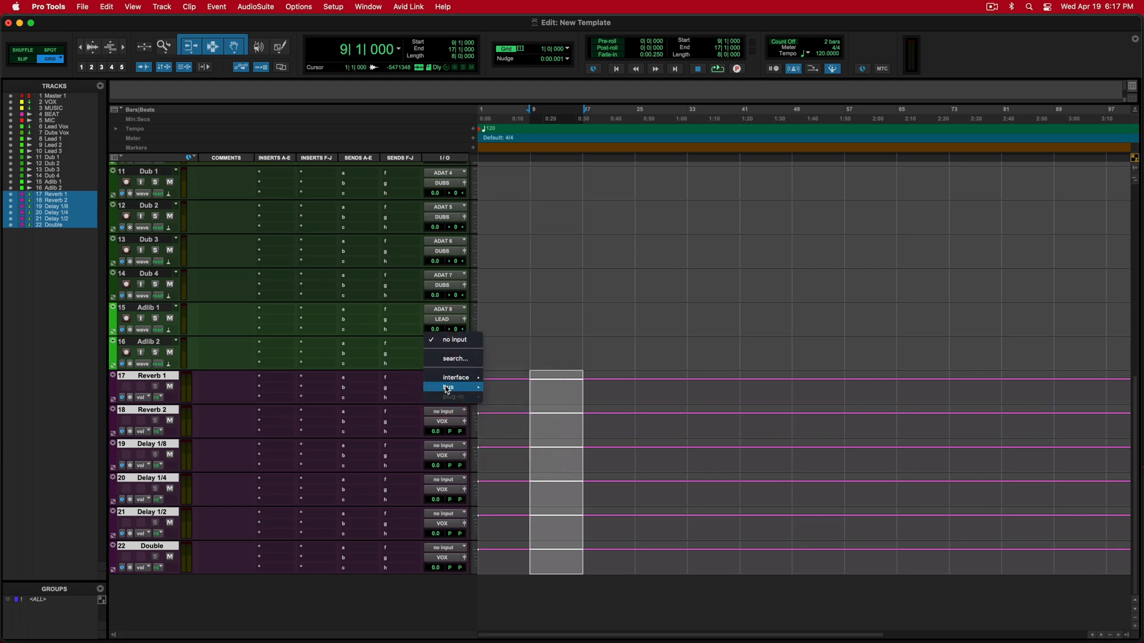
pyautogui.moveTo(447, 387)
pyautogui.click(521, 427)
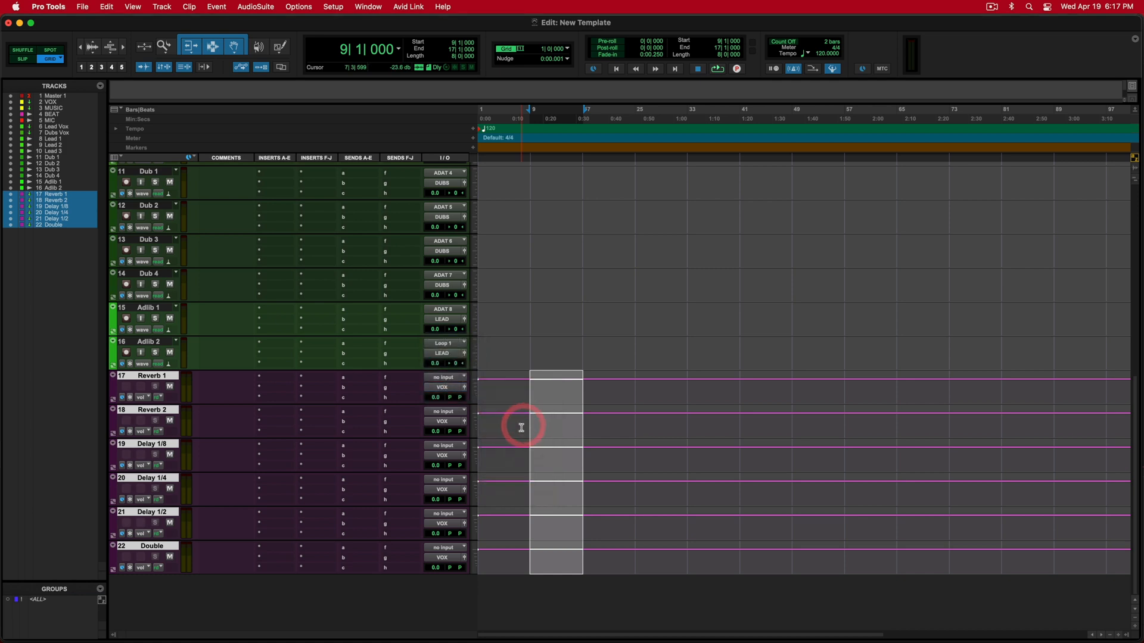
pyautogui.click(446, 412)
pyautogui.moveTo(456, 421)
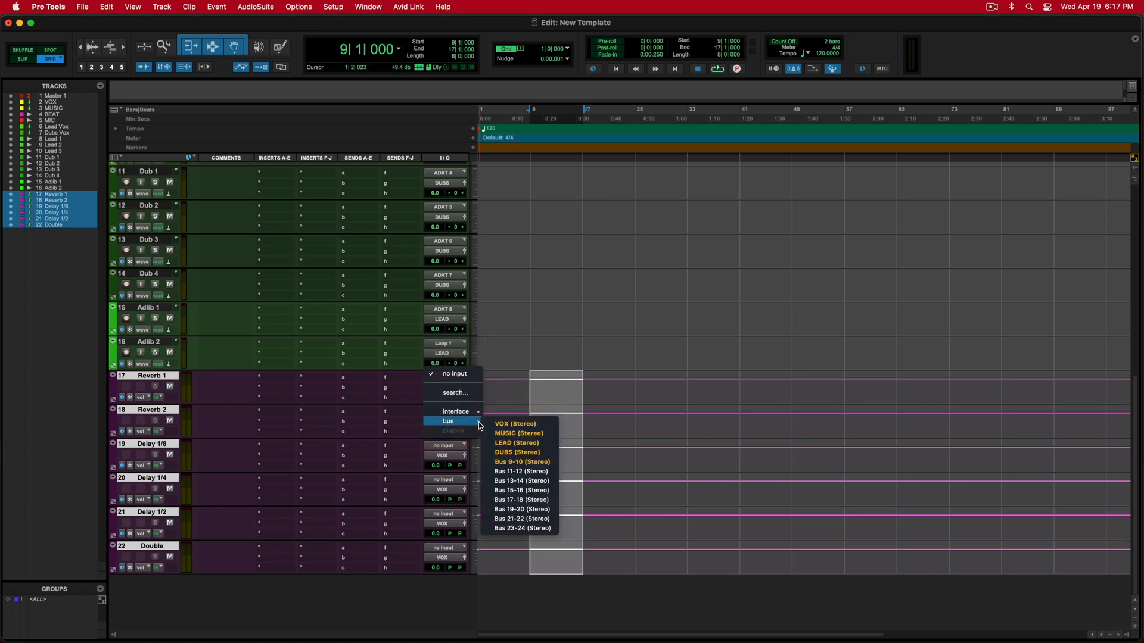
pyautogui.click(522, 471)
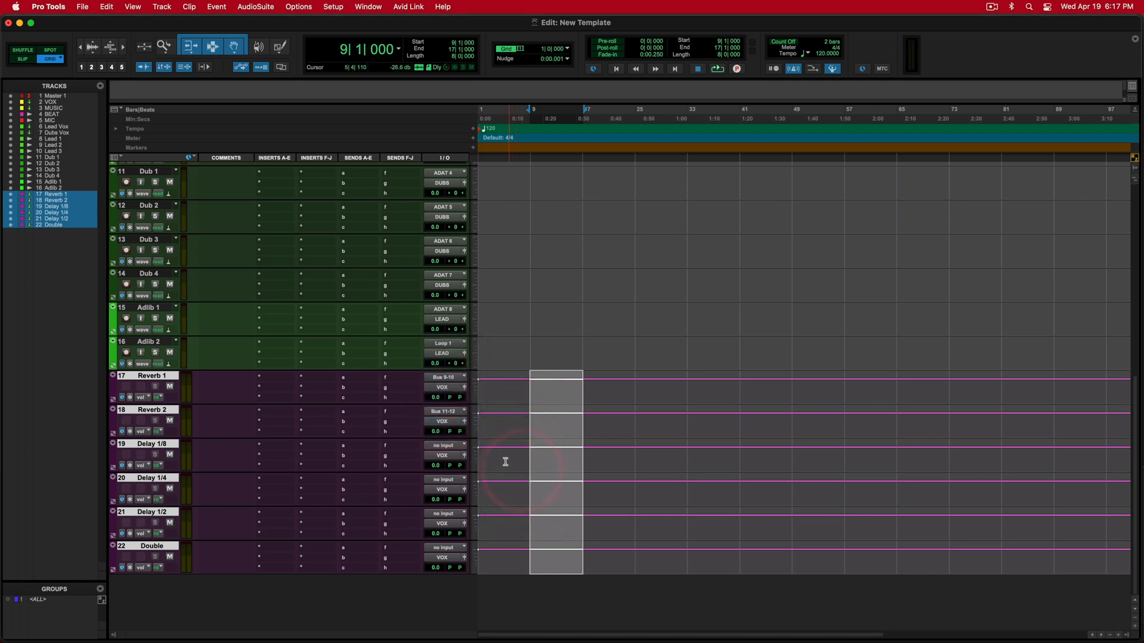
# Step: Assign the inputs of Delay 1/8, Delay 1/4, Delay 1/2 and Double together to consecutive stereo buses, from Bus 13-14 through Bus 19-20
pyautogui.keyDown('alt'); pyautogui.click(155, 445); pyautogui.keyUp('alt')
pyautogui.click(159, 445)
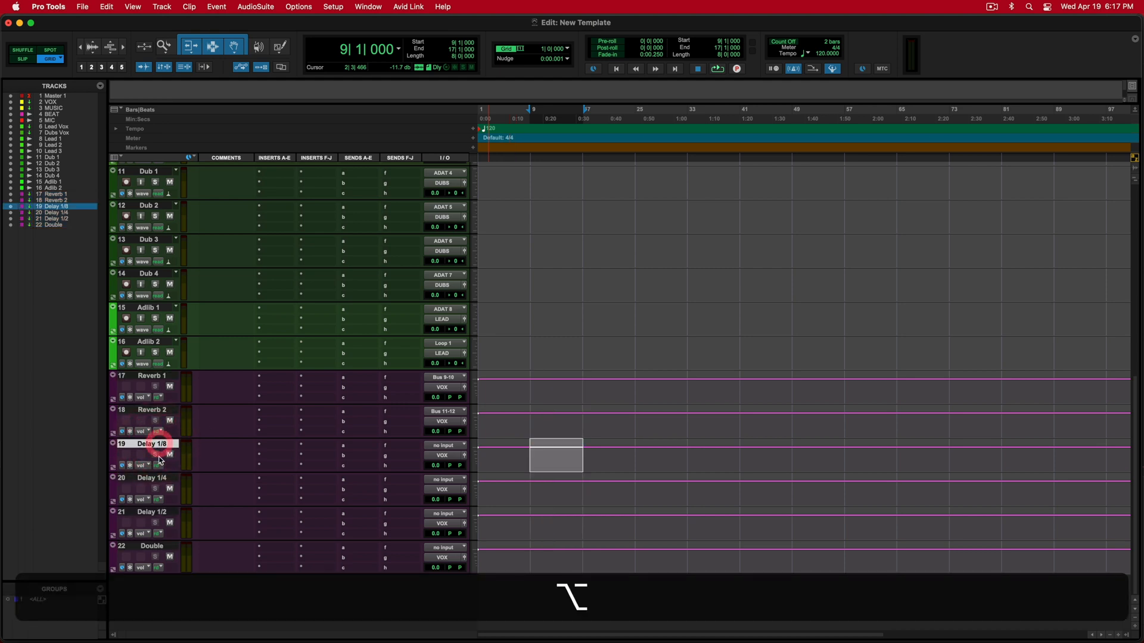
pyautogui.keyDown('shift'); pyautogui.click(154, 546); pyautogui.keyUp('shift')
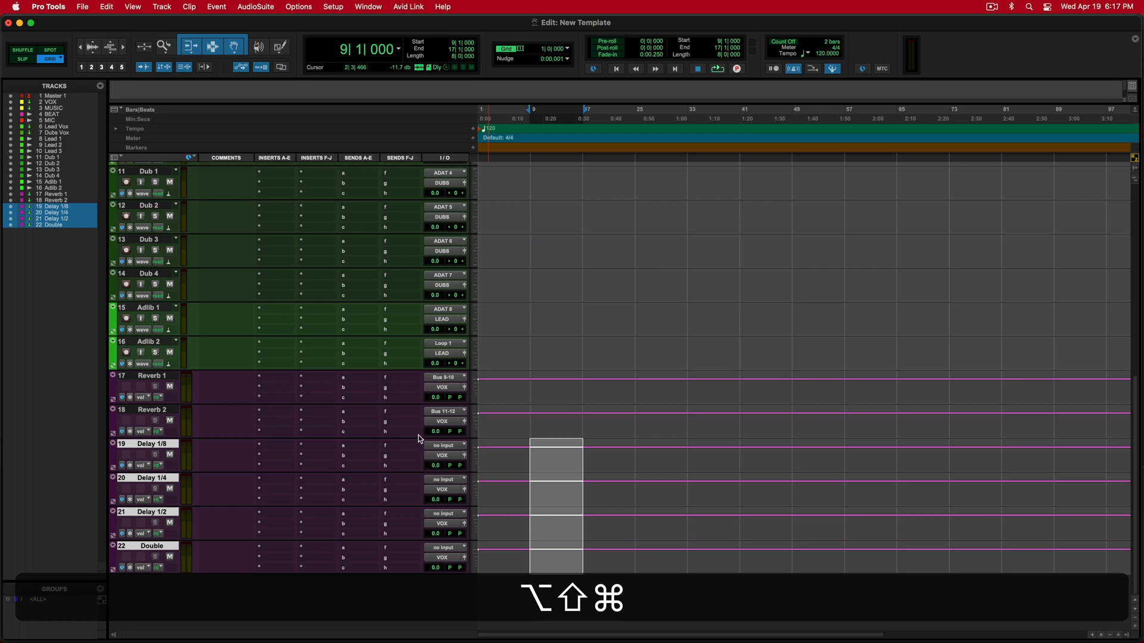
pyautogui.keyDown('alt'); pyautogui.keyDown('shift'); pyautogui.keyDown('super'); pyautogui.click(442, 447); pyautogui.keyUp('super'); pyautogui.keyUp('shift'); pyautogui.keyUp('alt')
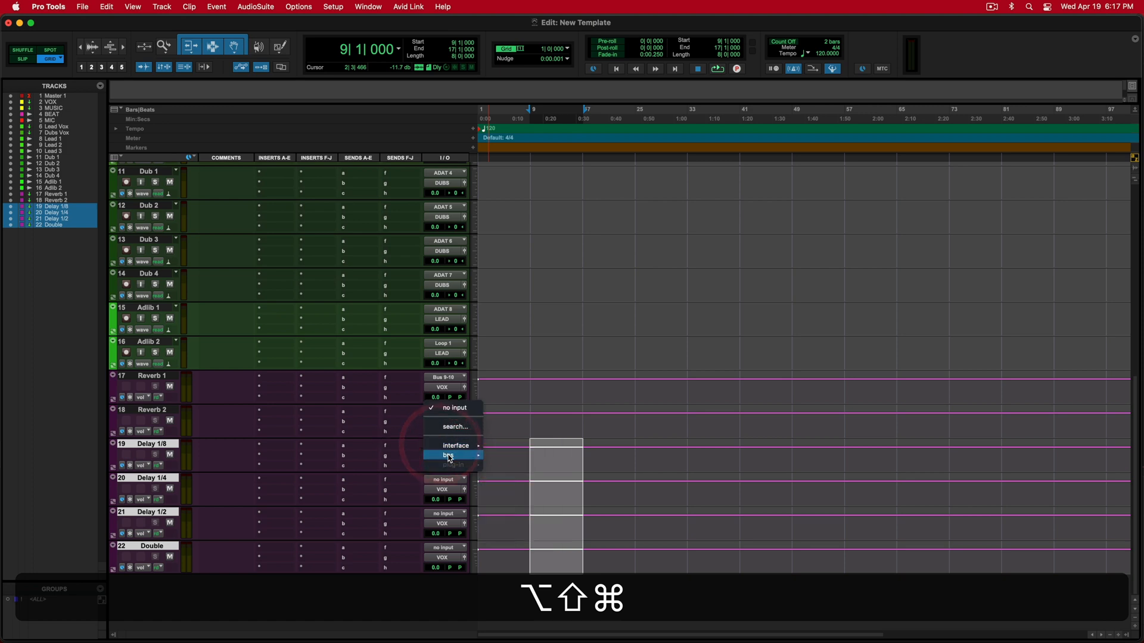
pyautogui.moveTo(451, 455)
pyautogui.keyDown('alt'); pyautogui.keyDown('shift'); pyautogui.keyDown('super'); pyautogui.click(516, 516); pyautogui.keyUp('super'); pyautogui.keyUp('shift'); pyautogui.keyUp('alt')
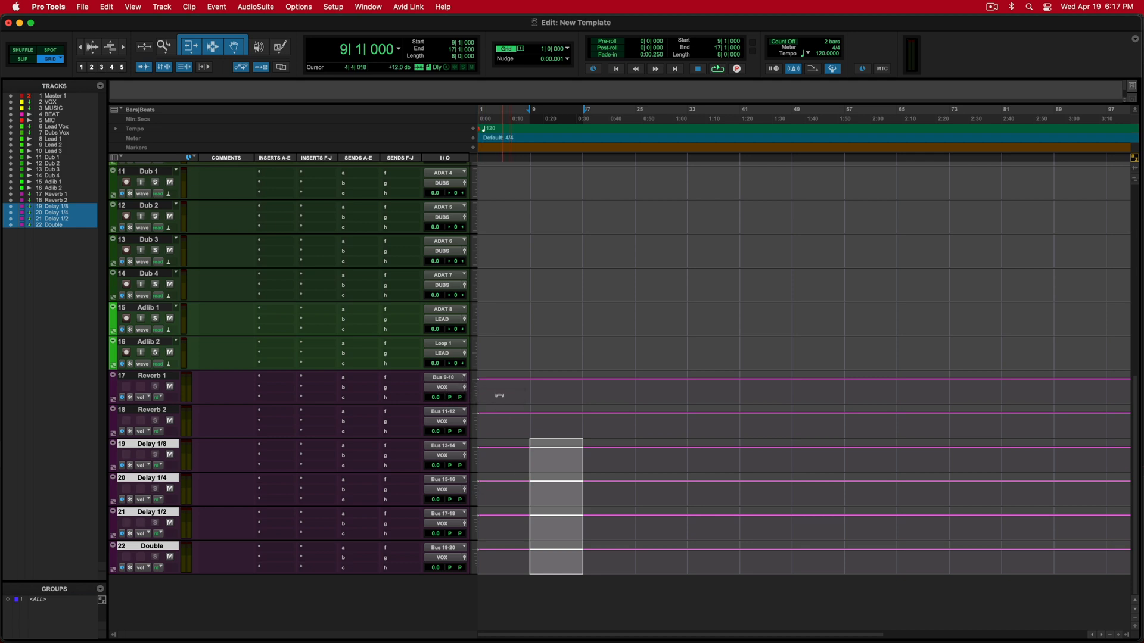
# Step: Rename the effect input buses Reverb 1, Reverb 2, Delay 1/8, Delay 1/4, Delay 1/2 and Doubler, and rename the Double track to Doubler
pyautogui.click(452, 381)
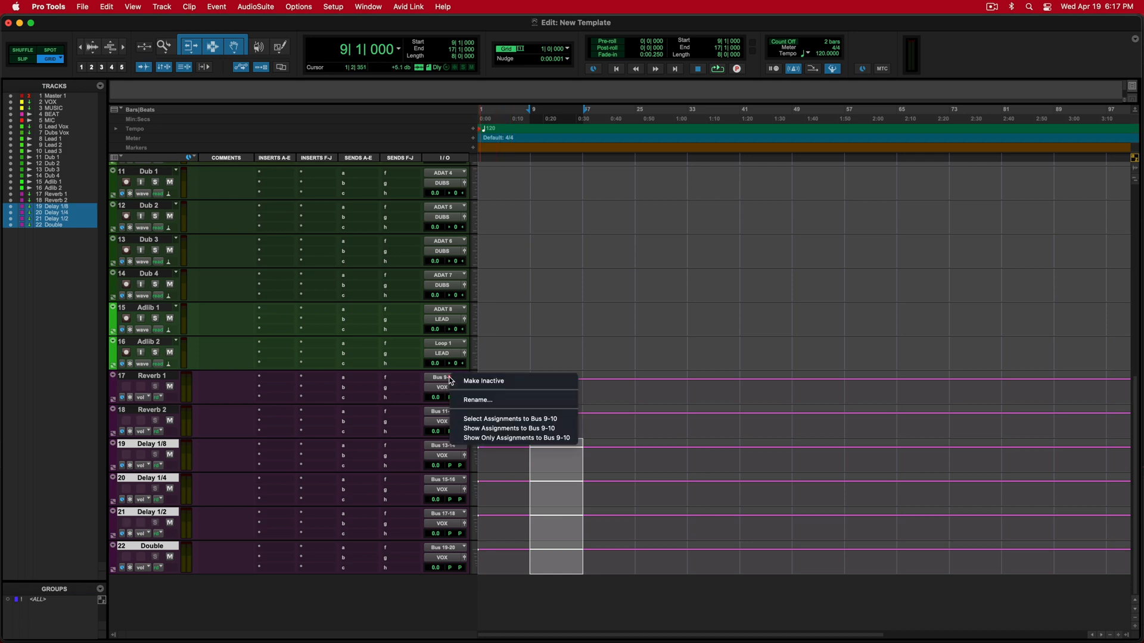
pyautogui.click(473, 398)
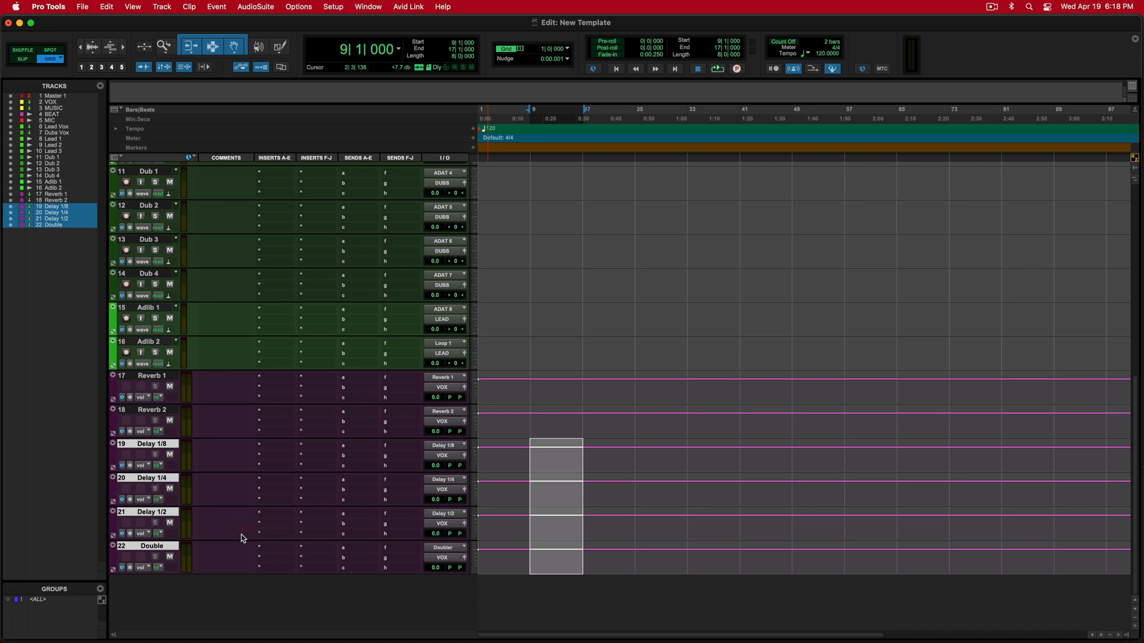
pyautogui.doubleClick(162, 547)
pyautogui.click(512, 213)
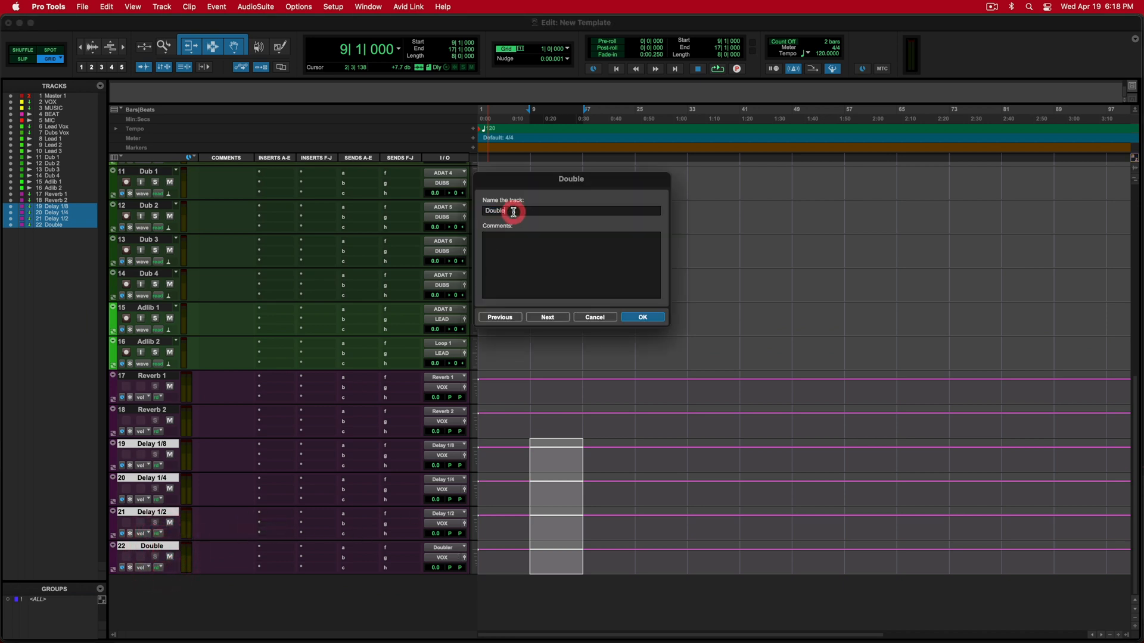
pyautogui.write('r')
pyautogui.click(645, 319)
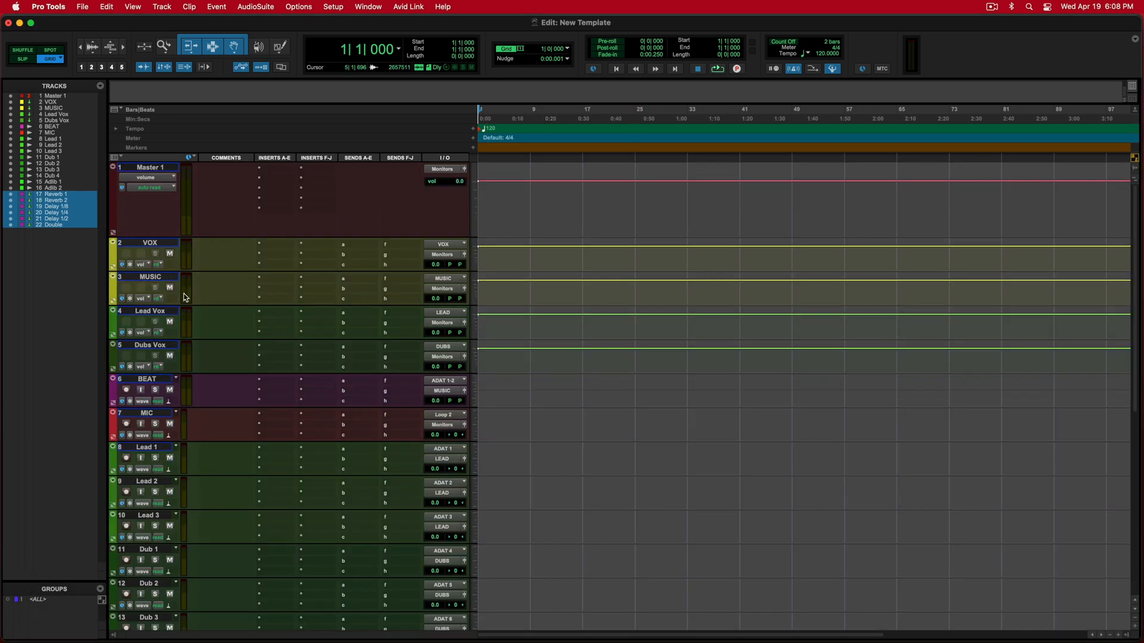
# Step: Move the BEAT and MIC tracks together above Lead Vox, directly below MUSIC
pyautogui.click(143, 414)
pyautogui.keyDown('super'); pyautogui.click(146, 379); pyautogui.keyUp('super')
pyautogui.moveTo(149, 369); pyautogui.dragTo(149, 307)
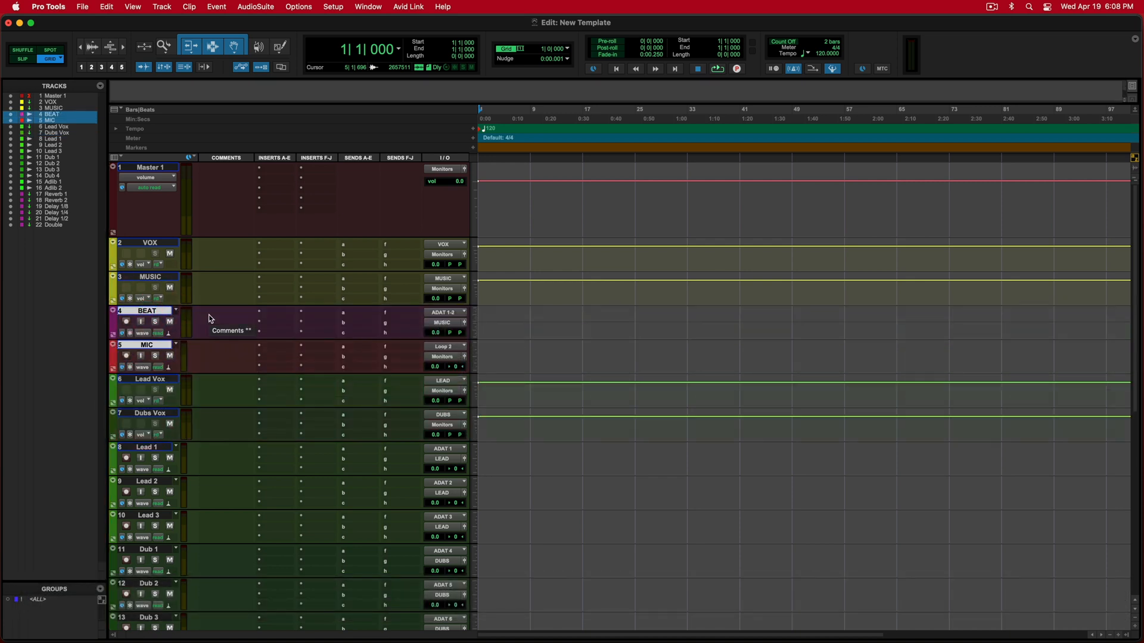
# Step: Examine the track order from Lead Vox down to the effect tracks and back up to Master 1
pyautogui.click(149, 379)
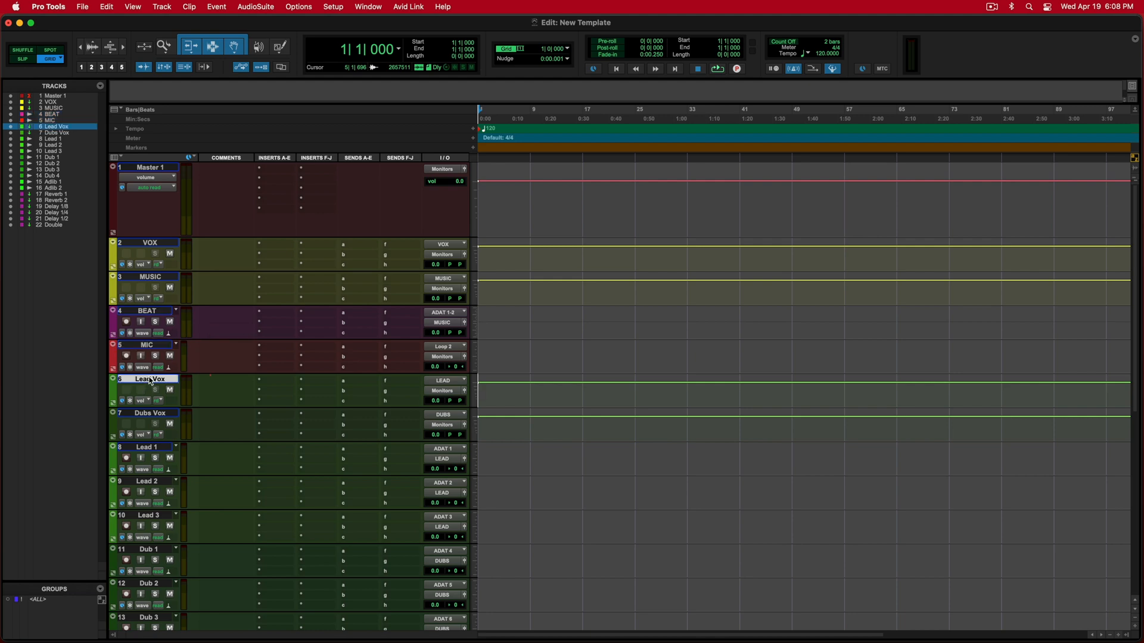
pyautogui.scroll(-8, 210, 398)
pyautogui.scroll(-3, 210, 398)
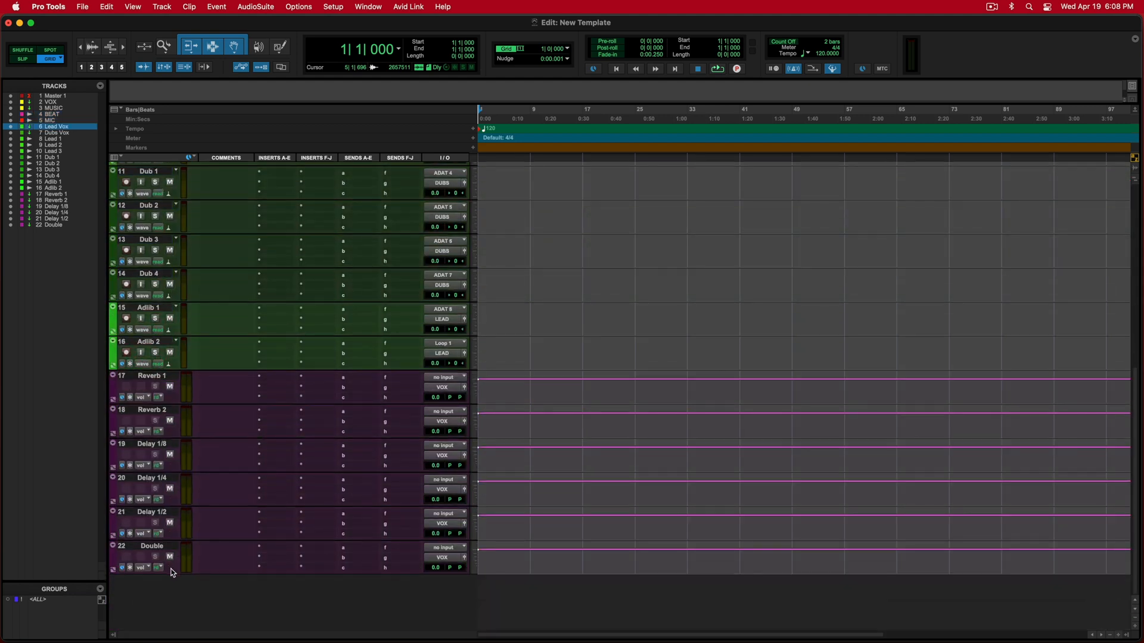
pyautogui.scroll(11, 189, 396)
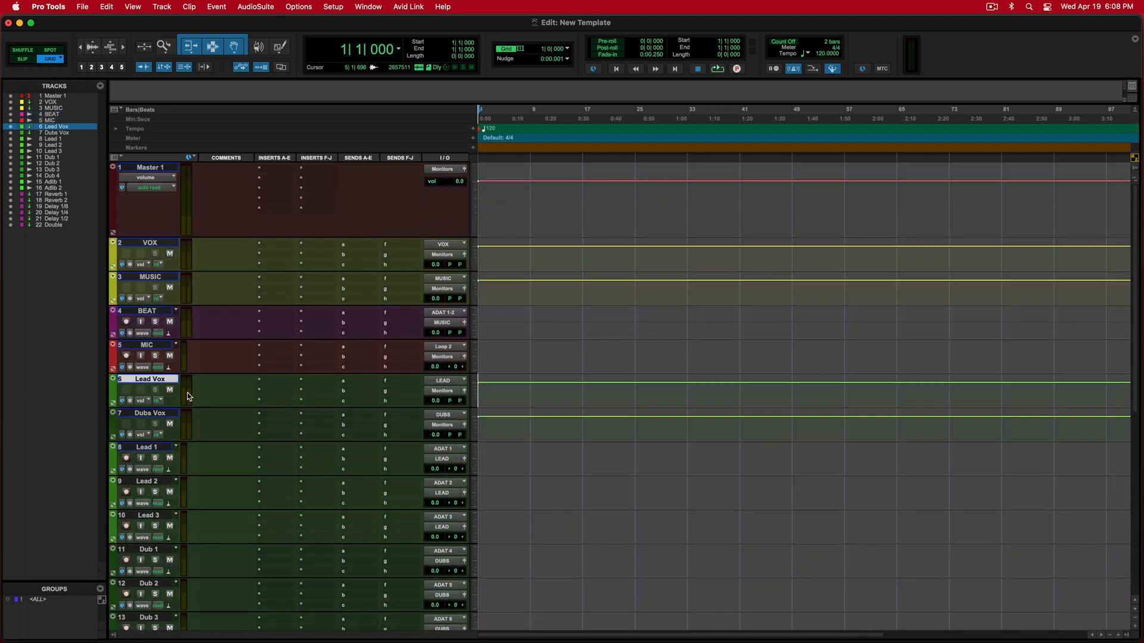
pyautogui.click(151, 345)
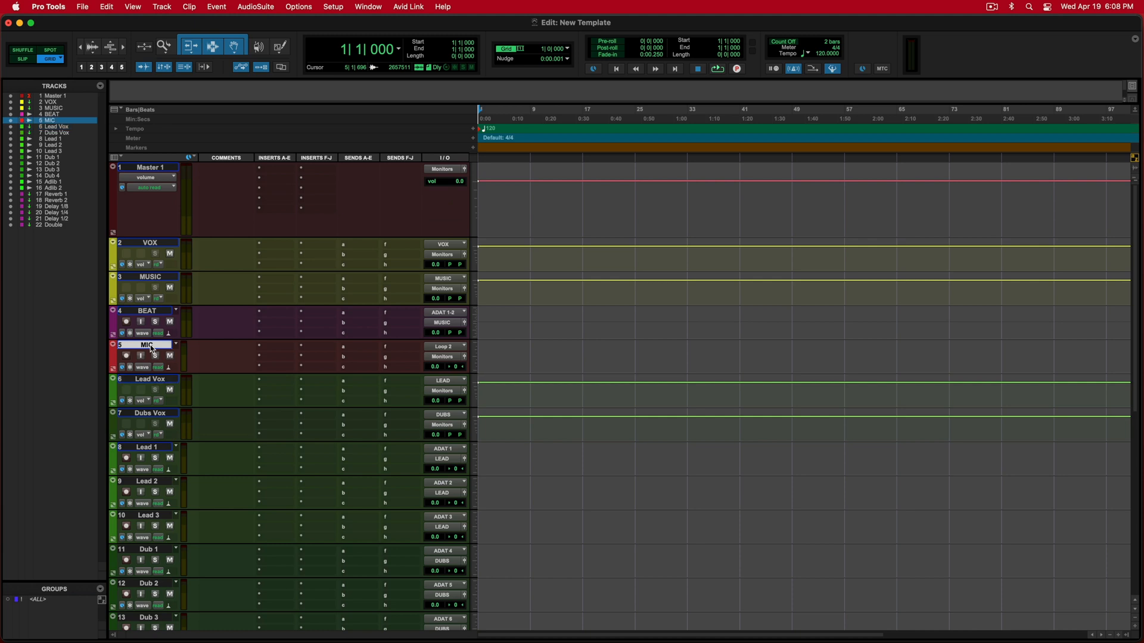
pyautogui.click(149, 311)
pyautogui.click(150, 277)
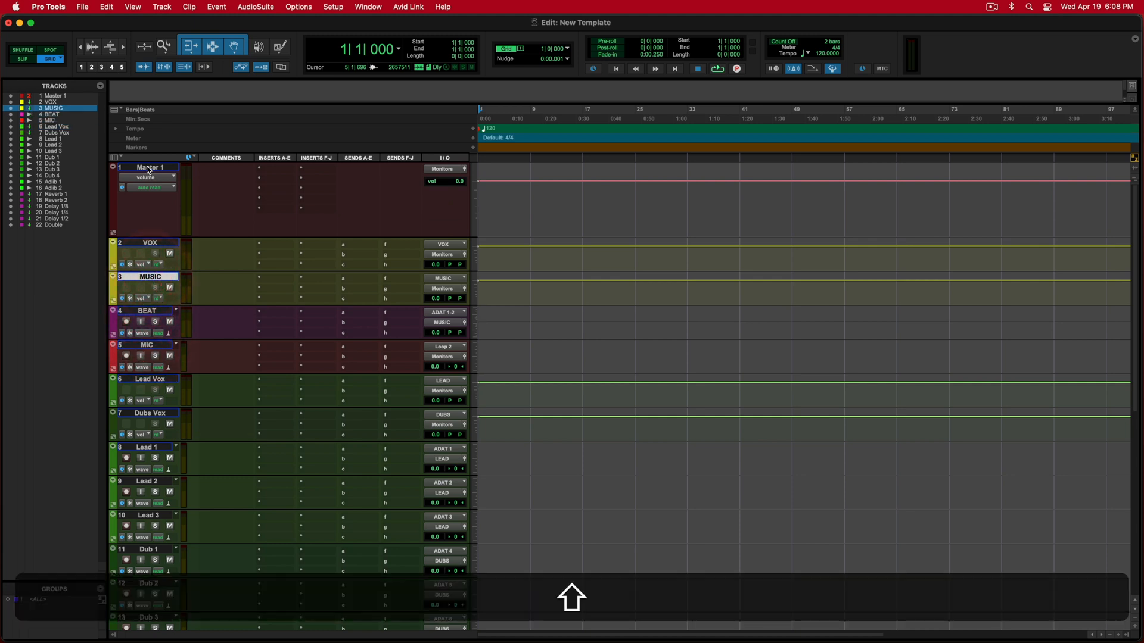
pyautogui.keyDown('shift'); pyautogui.click(149, 169); pyautogui.keyUp('shift')
# Step: Try the MIC track between Lead 3 and Dub 1, and return it to its place below BEAT
pyautogui.click(153, 343)
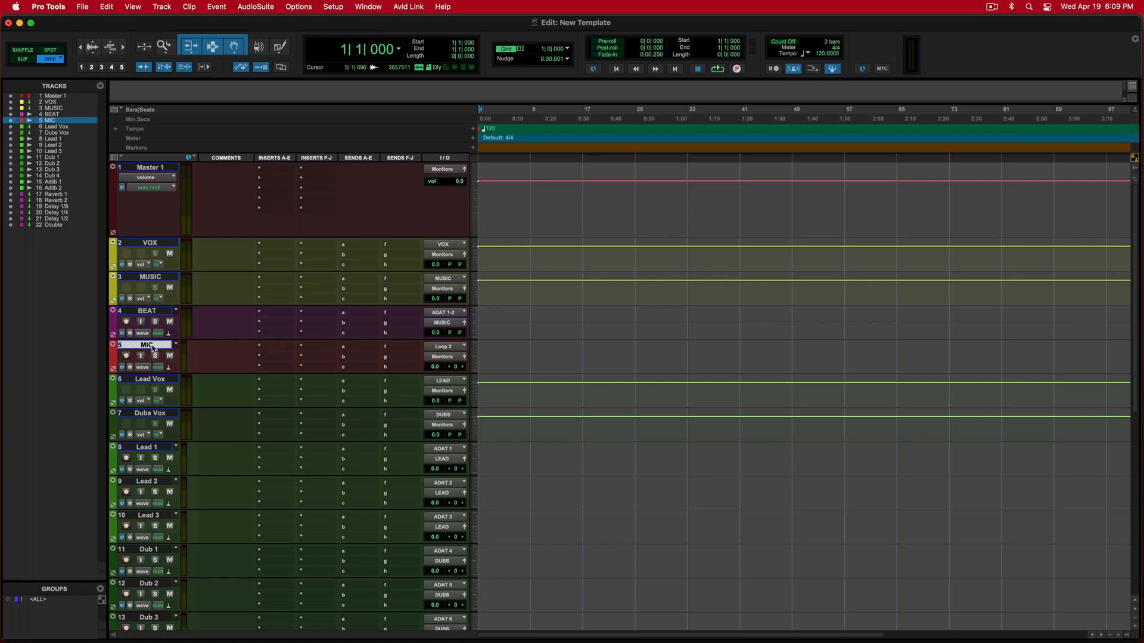
pyautogui.moveTo(529, 353); pyautogui.dragTo(581, 351)
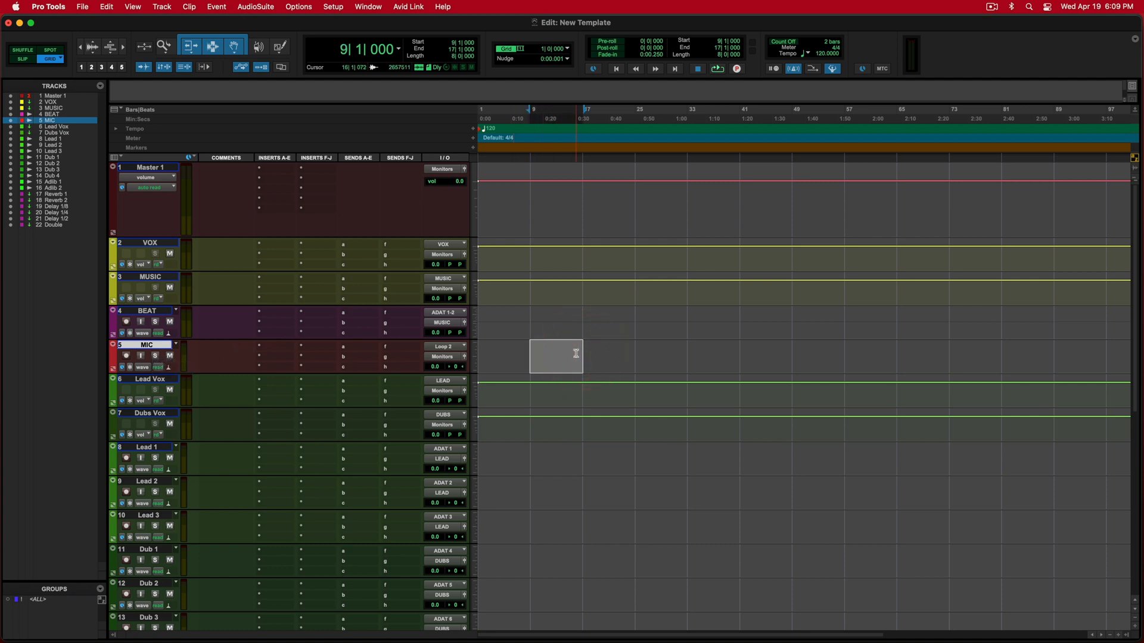
pyautogui.moveTo(143, 348); pyautogui.dragTo(152, 527)
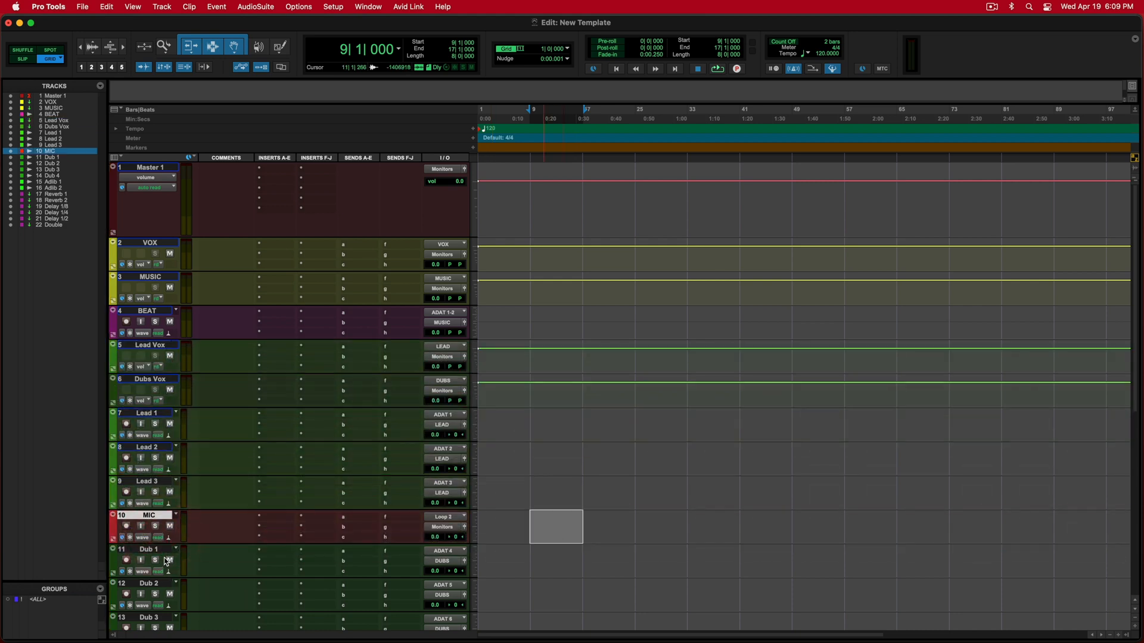
pyautogui.scroll(-1, 553, 569)
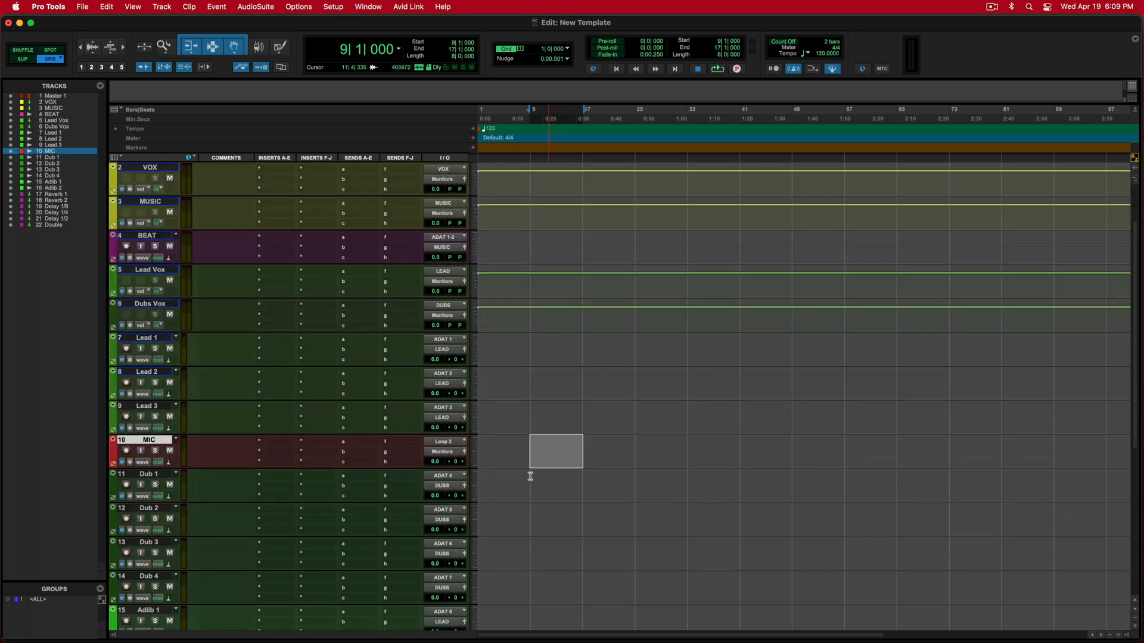
pyautogui.moveTo(146, 433); pyautogui.dragTo(158, 268)
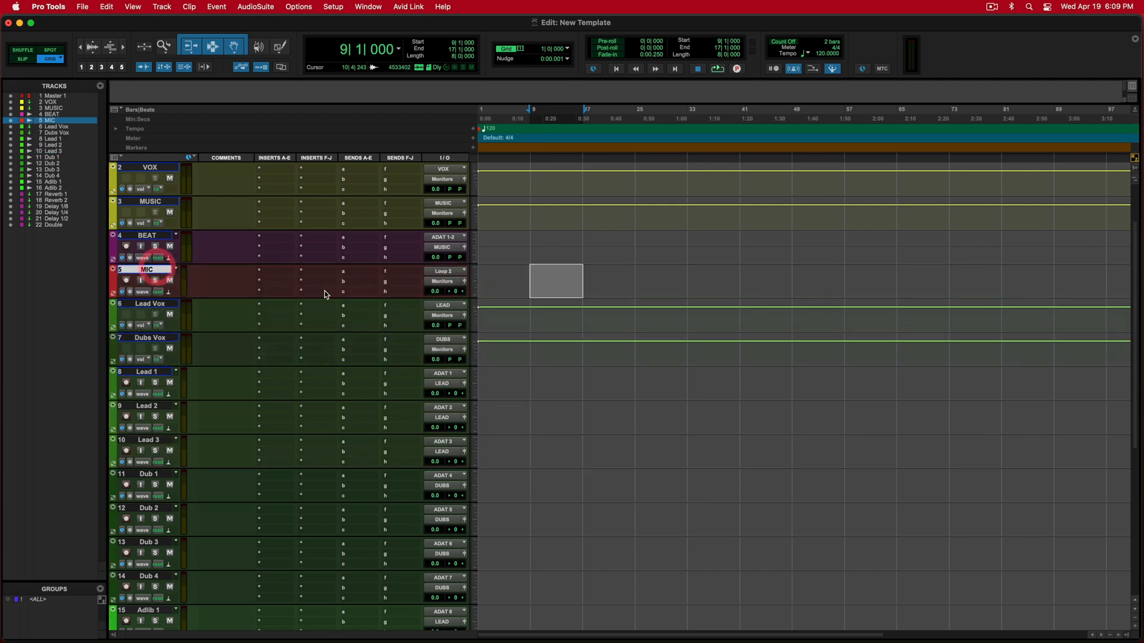
pyautogui.scroll(1, 193, 393)
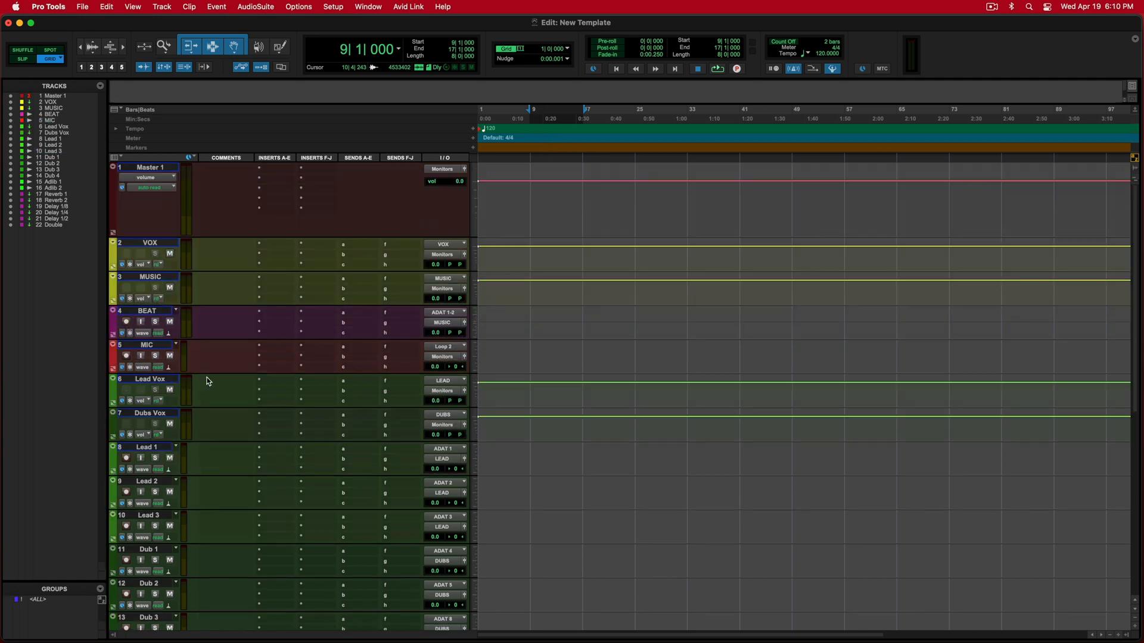
# Step: Route the outputs of the Lead Vox and Dubs Vox tracks together to the VOX (Stereo) bus
pyautogui.click(153, 383)
pyautogui.click(150, 414)
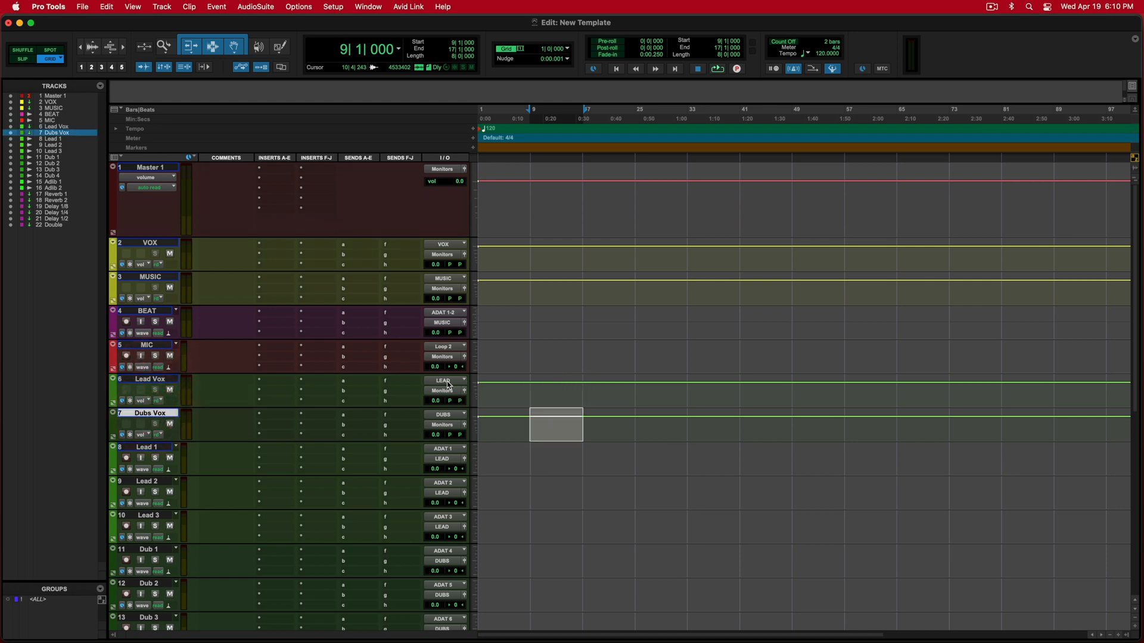
pyautogui.click(150, 380)
pyautogui.keyDown('super'); pyautogui.click(147, 416); pyautogui.keyUp('super')
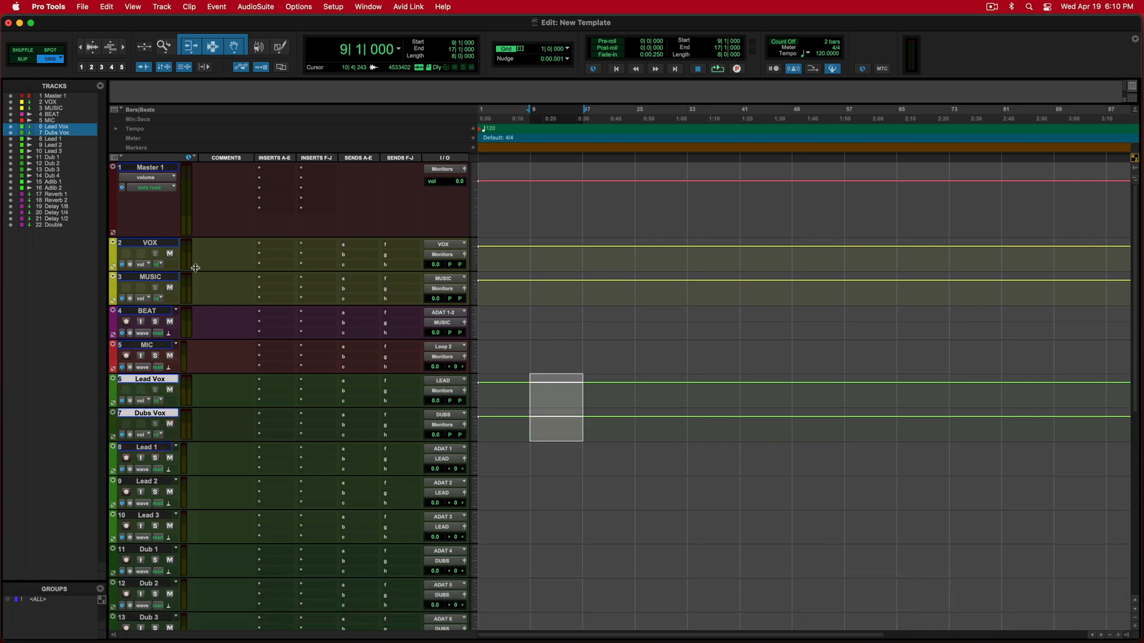
pyautogui.keyDown('alt'); pyautogui.keyDown('shift'); pyautogui.click(443, 391); pyautogui.keyUp('shift'); pyautogui.keyUp('alt')
pyautogui.moveTo(451, 400)
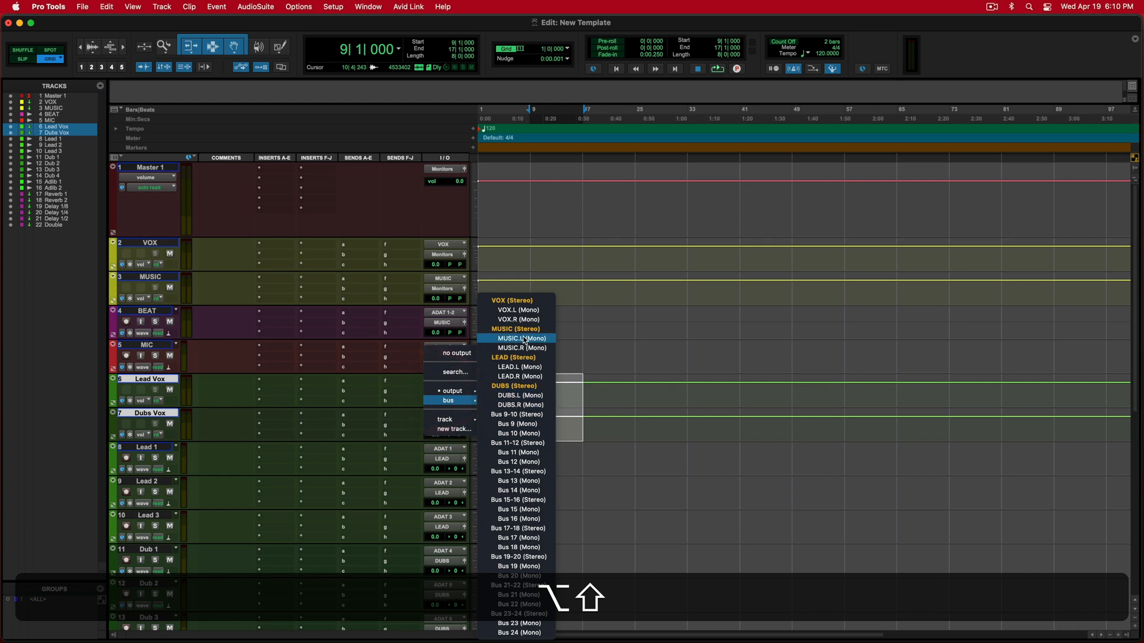
pyautogui.click(515, 299)
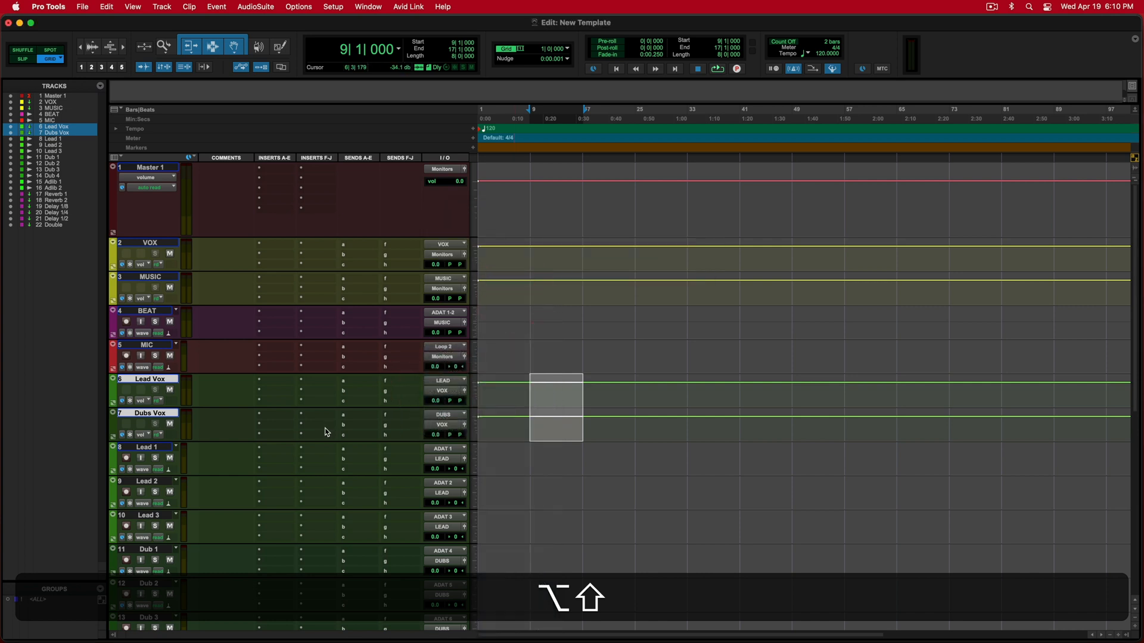
# Step: Examine the routing chain from Lead Vox through the VOX and MUSIC tracks up to Master 1
pyautogui.keyDown('alt'); pyautogui.click(157, 383); pyautogui.keyUp('alt')
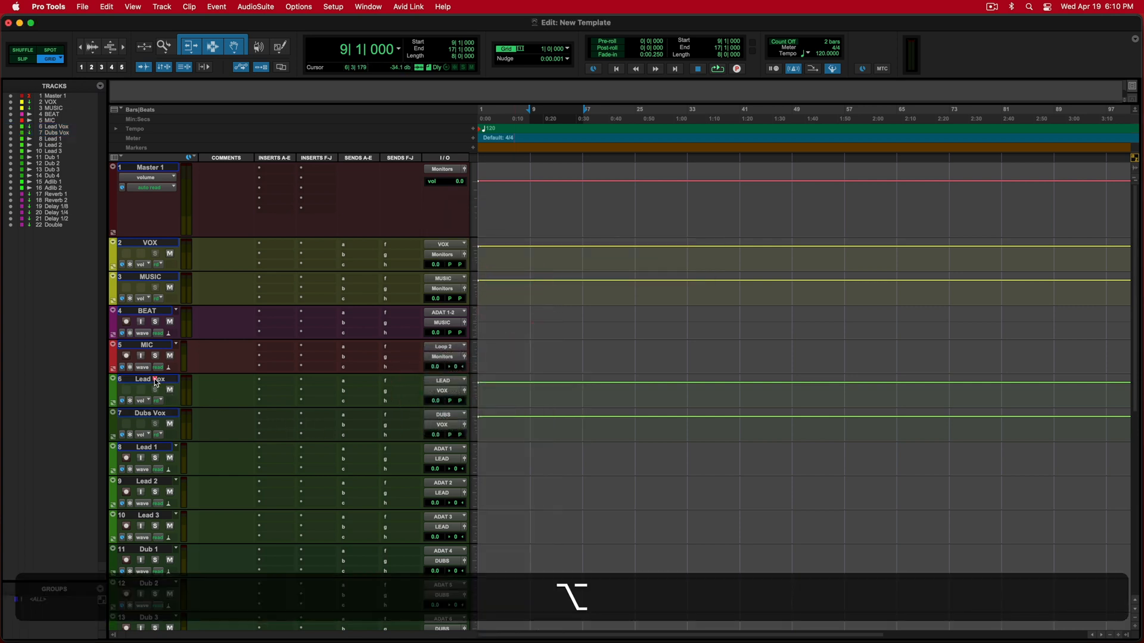
pyautogui.click(156, 383)
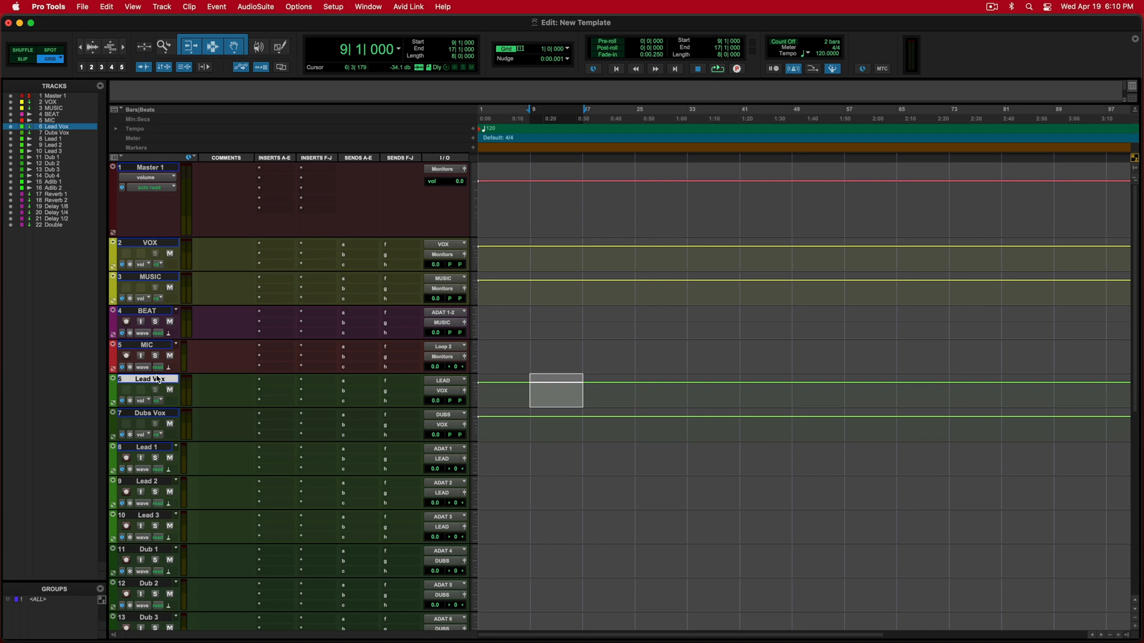
pyautogui.click(156, 244)
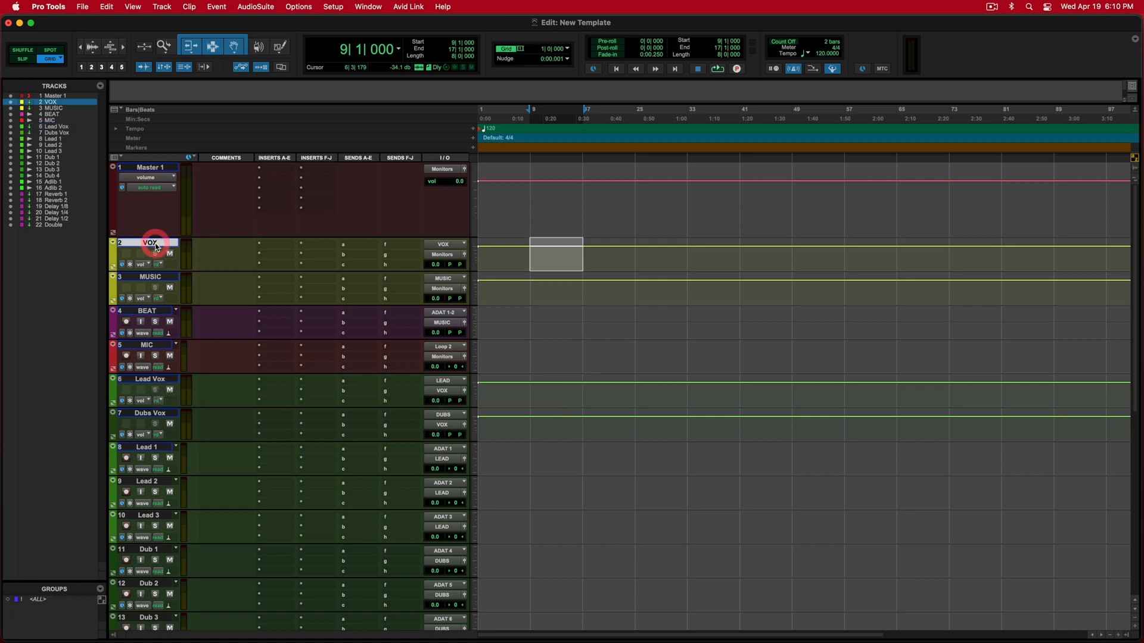
pyautogui.press(';')
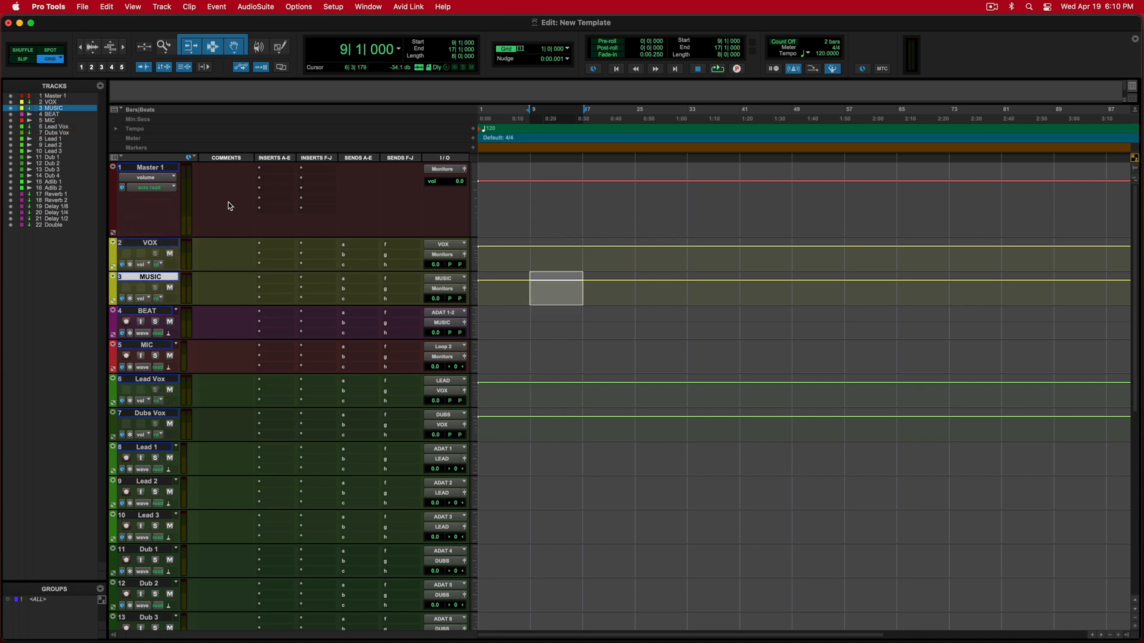
pyautogui.click(164, 171)
pyautogui.click(168, 244)
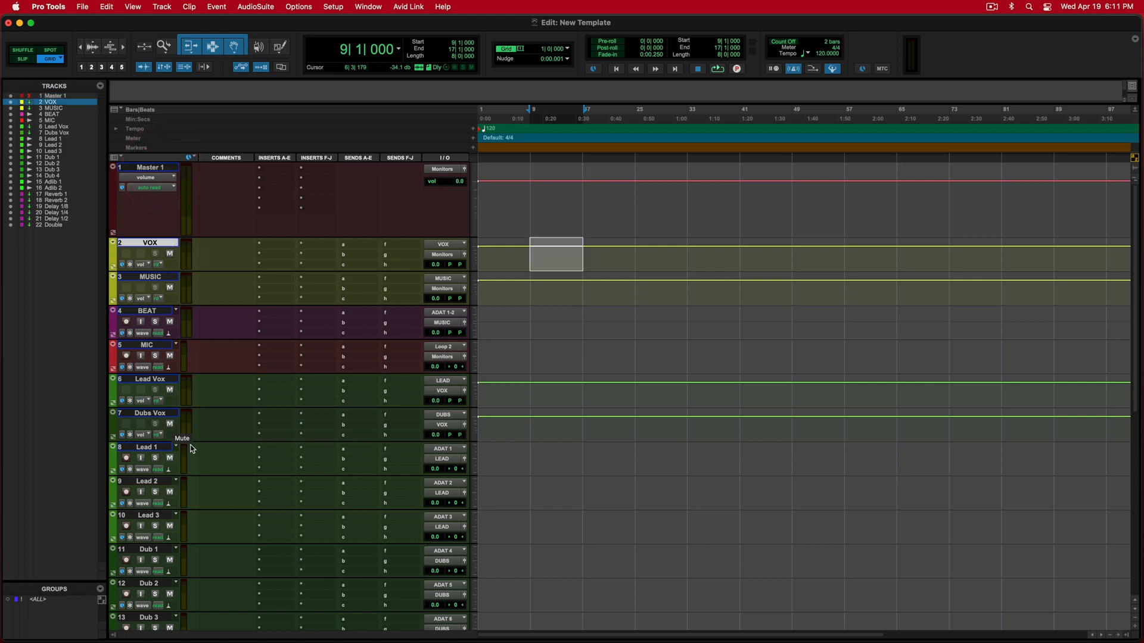
pyautogui.scroll(-3, 212, 444)
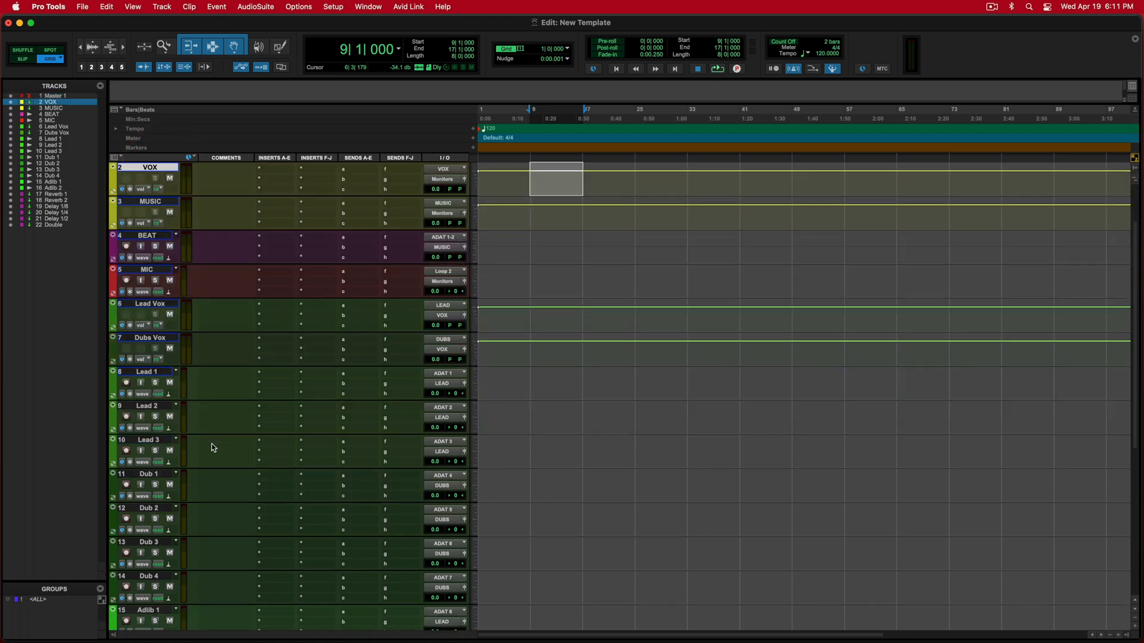
# Step: Insert the BF-76 (mono) compressor in the second insert slot of the MIC track
pyautogui.scroll(3, 212, 447)
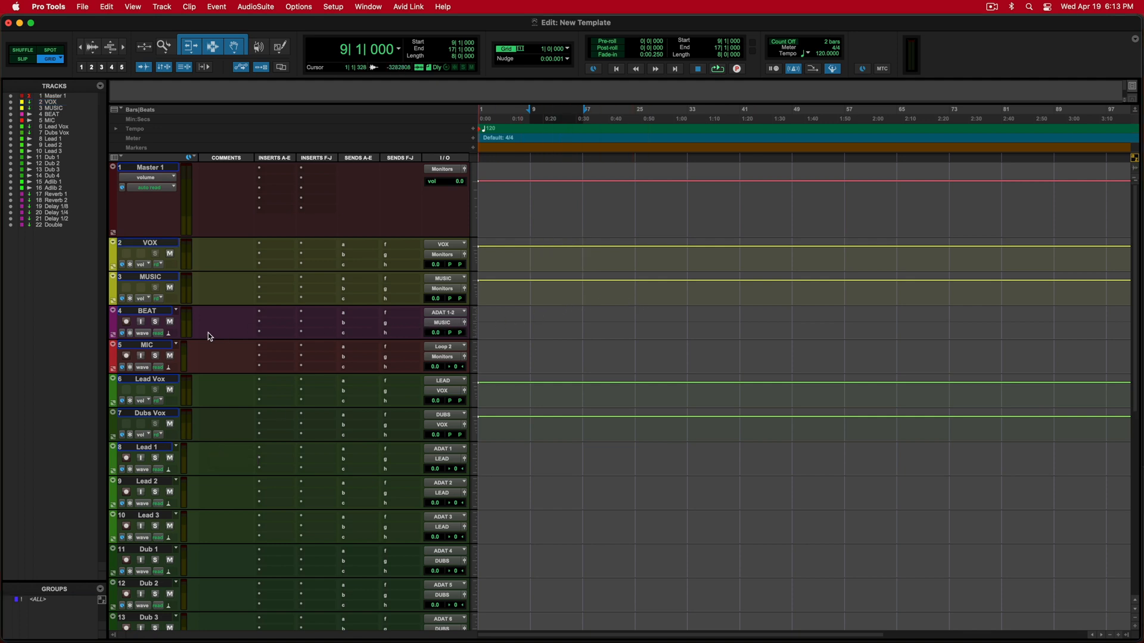
pyautogui.click(164, 346)
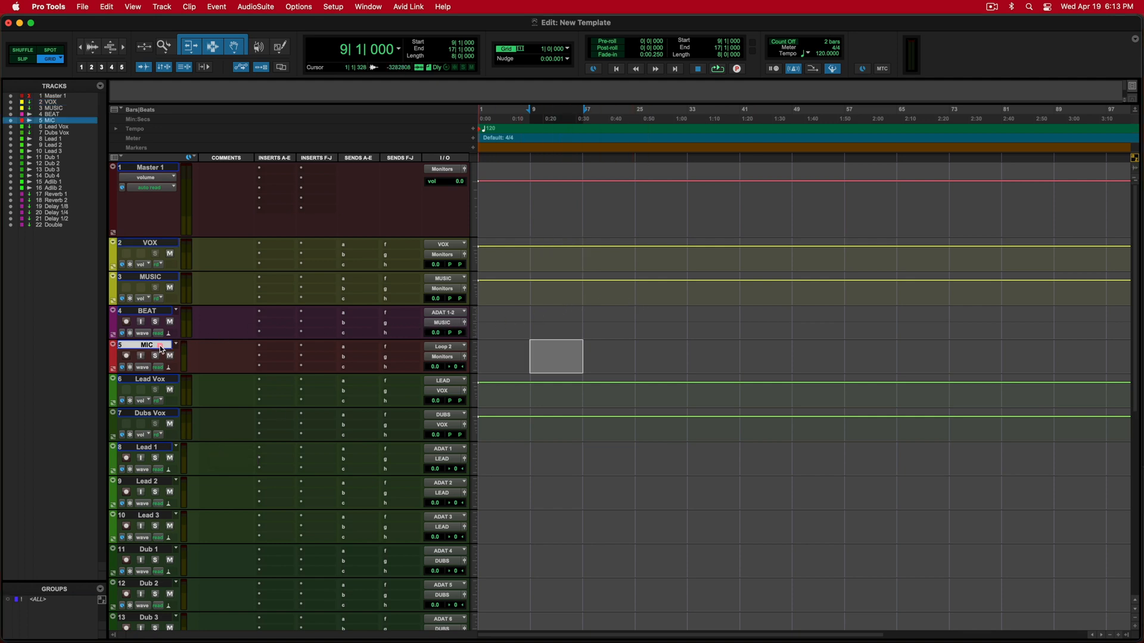
pyautogui.click(276, 359)
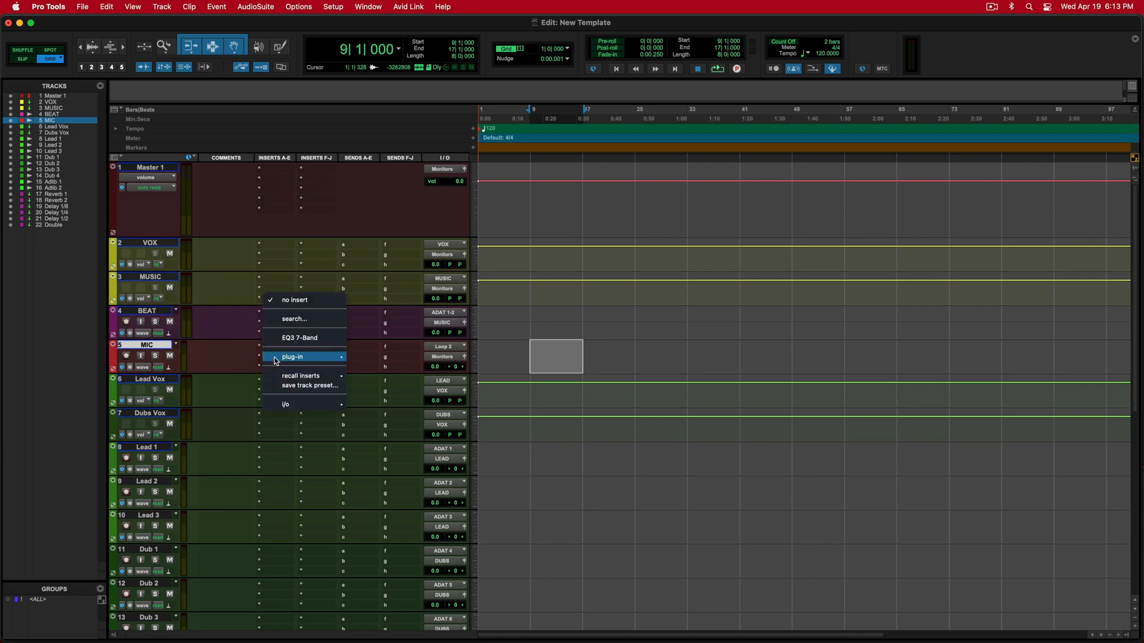
pyautogui.moveTo(305, 359)
pyautogui.moveTo(393, 254)
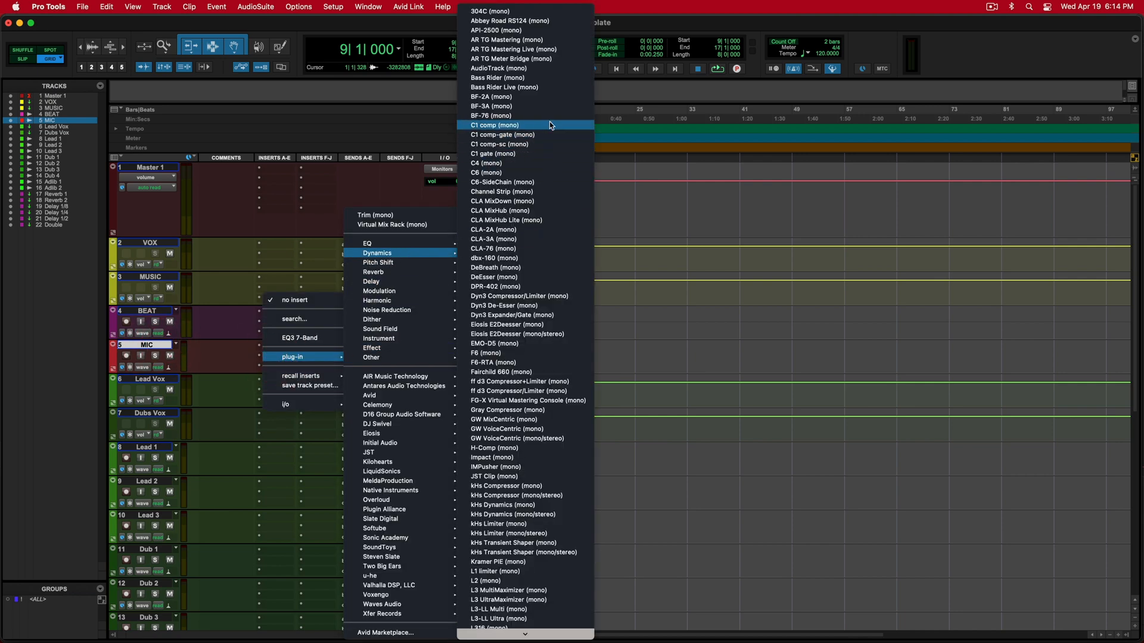
pyautogui.click(541, 116)
pyautogui.moveTo(639, 206); pyautogui.dragTo(591, 269)
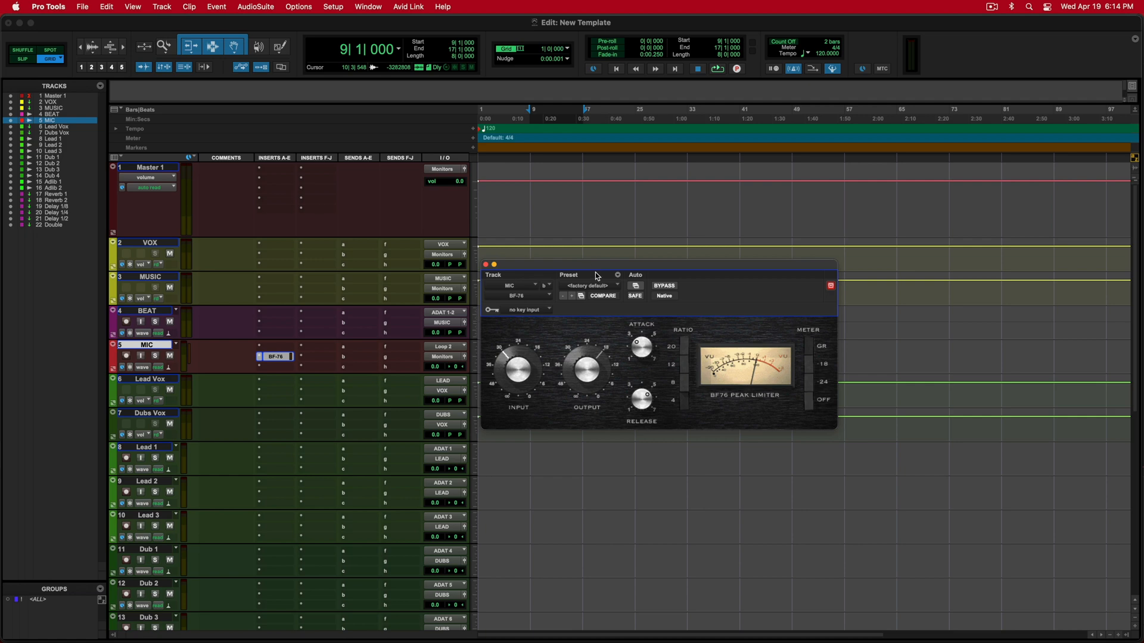
# Step: Adjust the input, release and attack of the MIC track's BF-76, comparing it with its bypassed sound
pyautogui.moveTo(523, 369); pyautogui.dragTo(516, 365)
pyautogui.keyDown('super'); pyautogui.click(281, 358); pyautogui.keyUp('super')
pyautogui.keyDown('super'); pyautogui.click(282, 356); pyautogui.keyUp('super')
pyautogui.moveTo(644, 409); pyautogui.dragTo(640, 375)
pyautogui.click(643, 351)
pyautogui.click(516, 373)
# Step: Set the MIC track's input to TB (Mono) and turn on its input monitoring
pyautogui.click(442, 347)
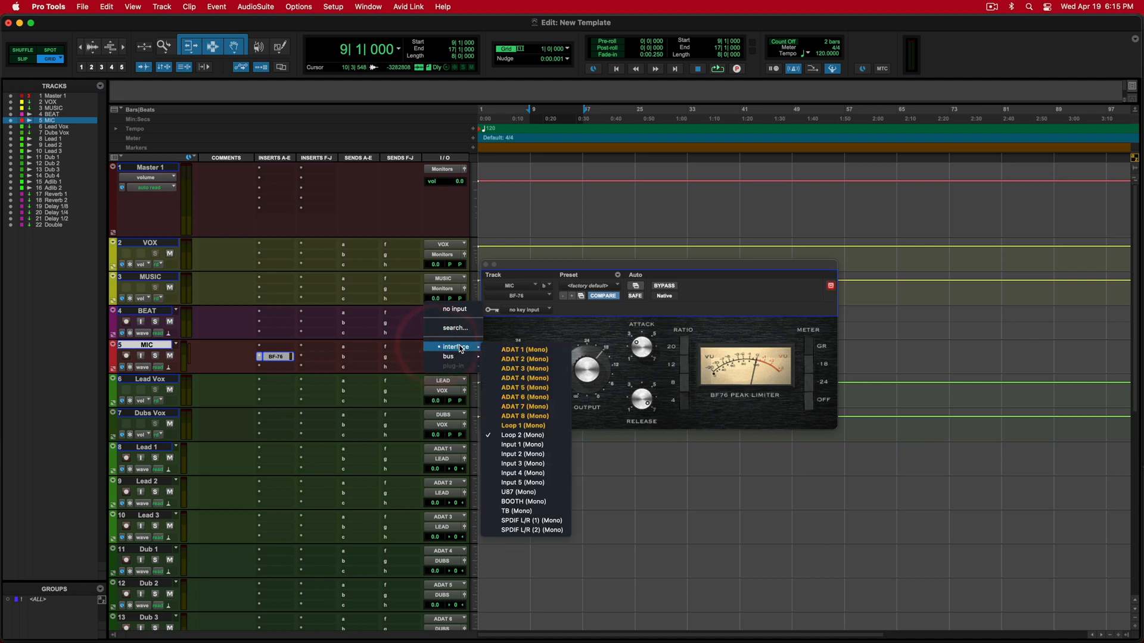
pyautogui.click(529, 511)
pyautogui.click(142, 356)
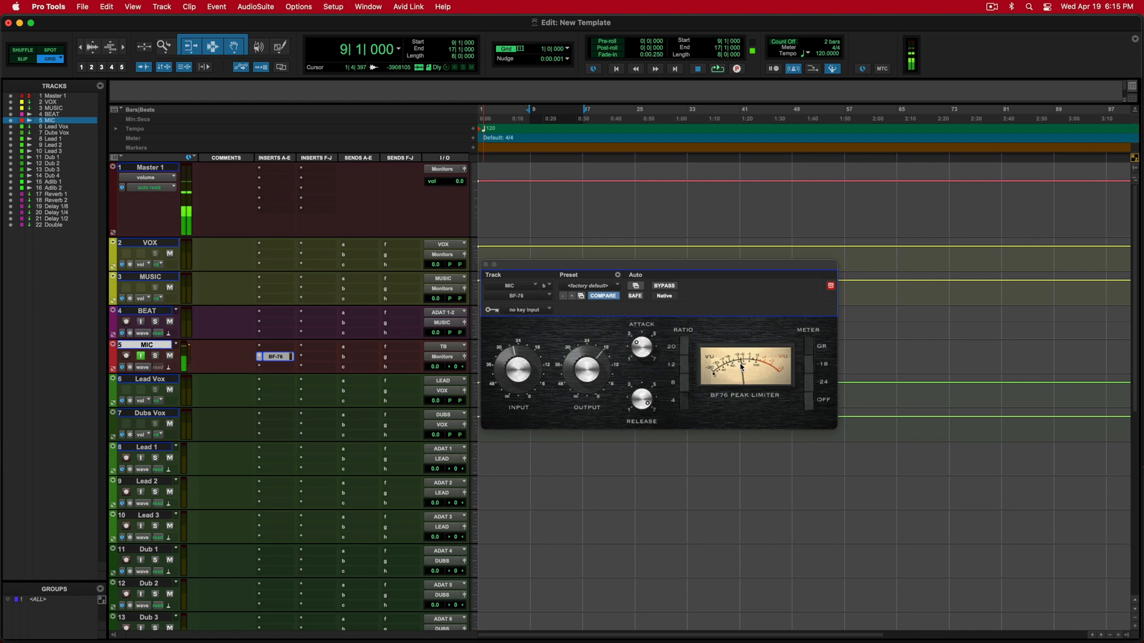
# Step: Test the BF-76 input level and bypass on the live MIC signal, and turn off the track's input monitoring
pyautogui.click(519, 376)
pyautogui.keyDown('super'); pyautogui.click(280, 357); pyautogui.keyUp('super')
pyautogui.keyDown('super'); pyautogui.click(280, 356); pyautogui.keyUp('super')
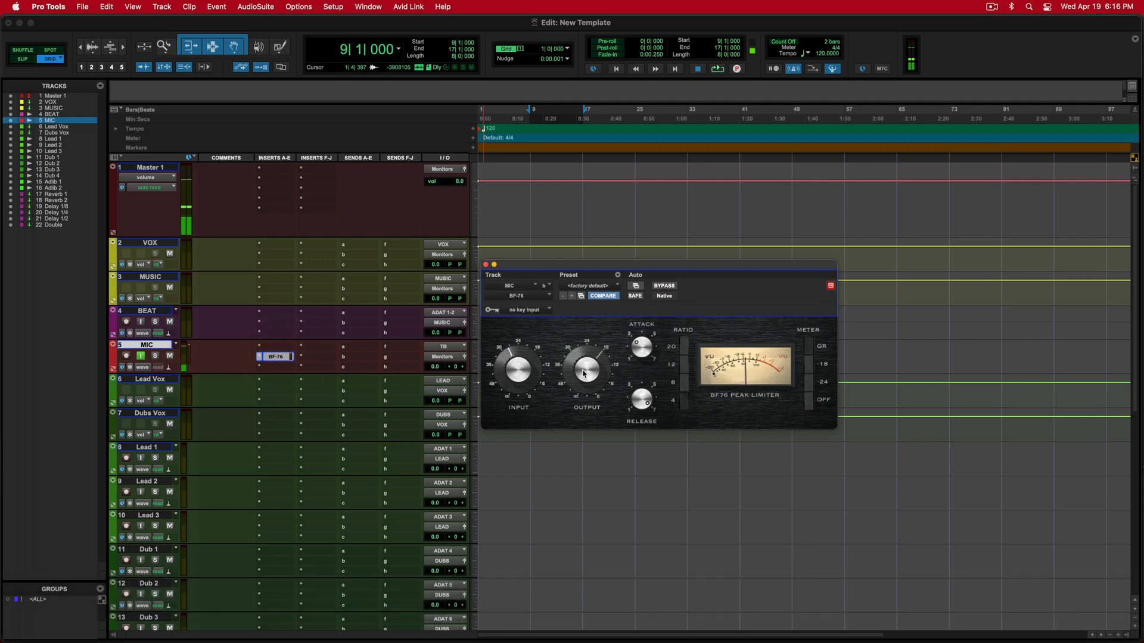
pyautogui.click(141, 356)
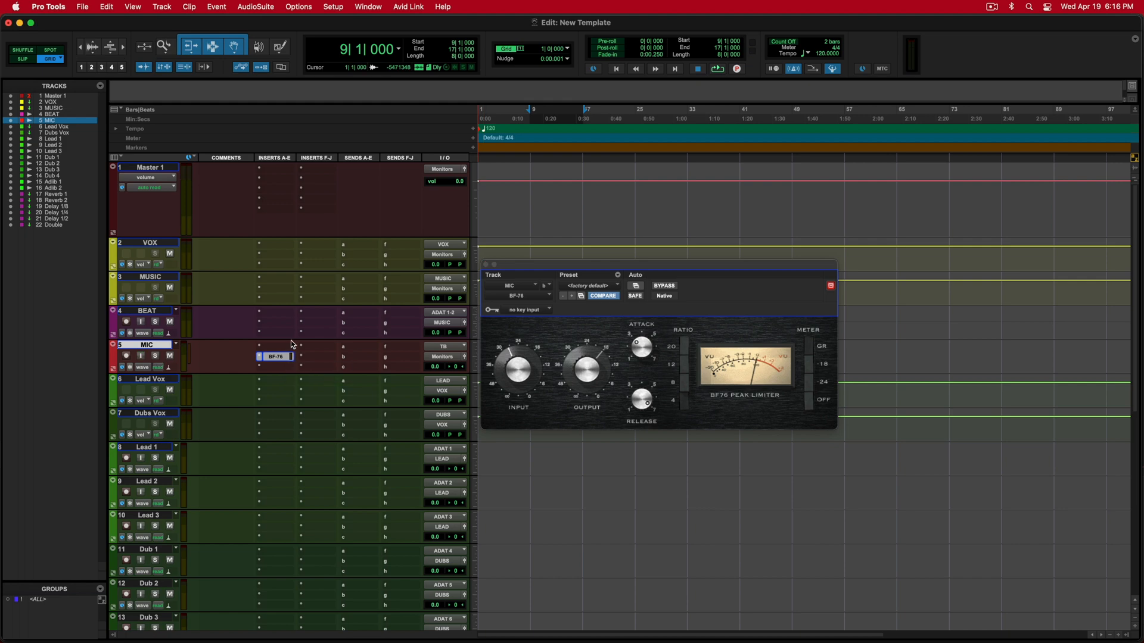
# Step: Insert Auto-Tune EFX AAX (mono) in the MIC track's first insert slot, ahead of the BF-76
pyautogui.click(269, 349)
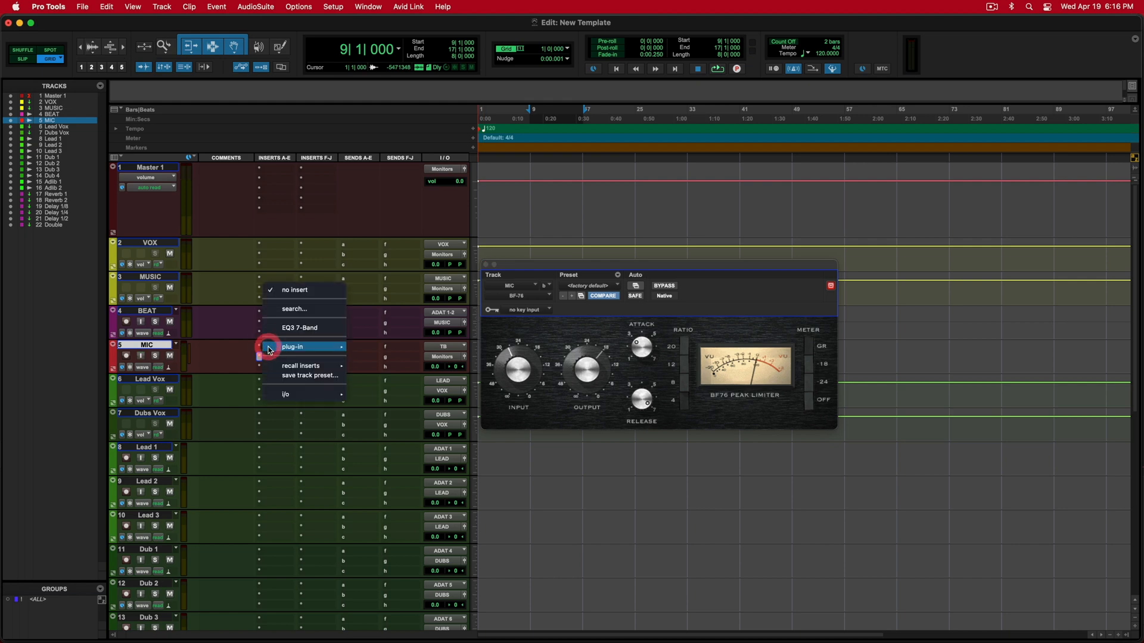
pyautogui.moveTo(284, 352)
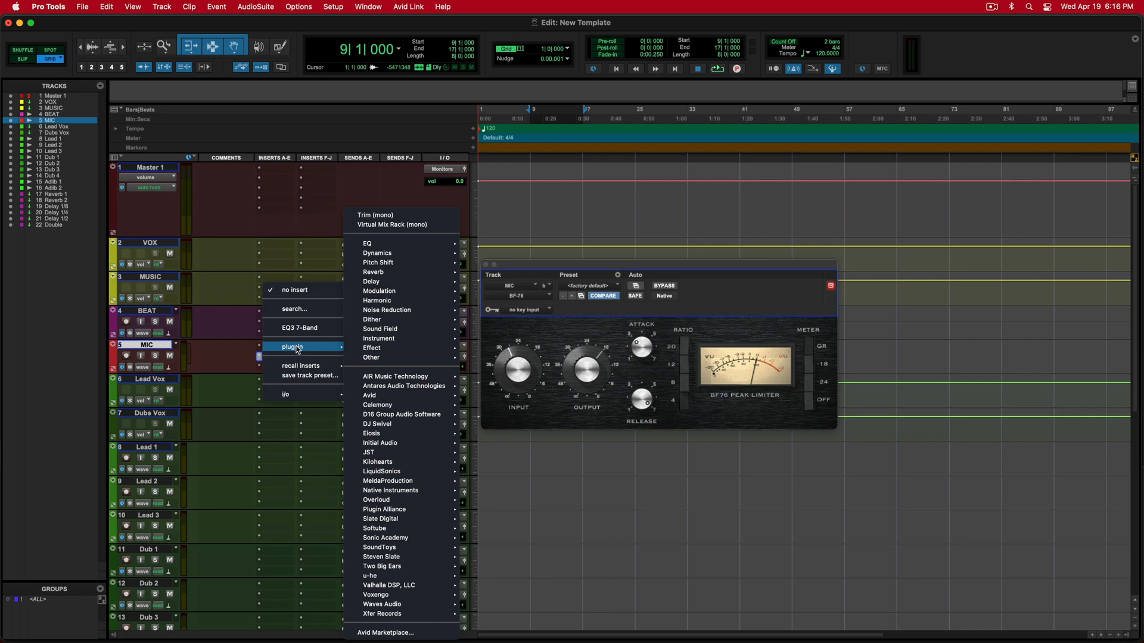
pyautogui.moveTo(410, 262)
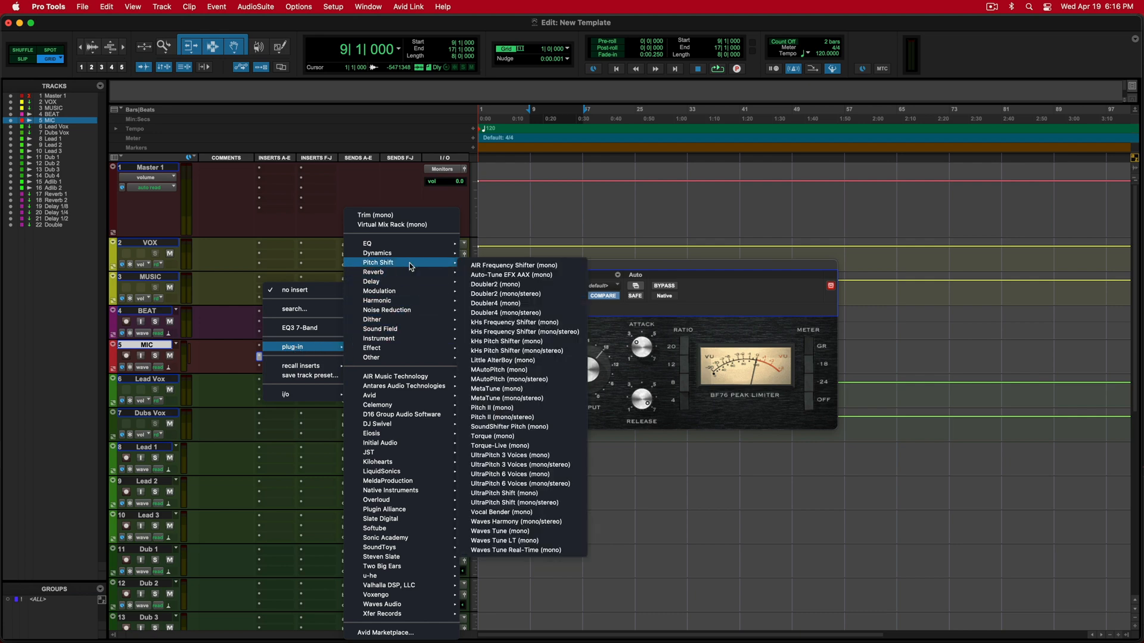
pyautogui.click(486, 275)
pyautogui.click(623, 311)
pyautogui.click(621, 307)
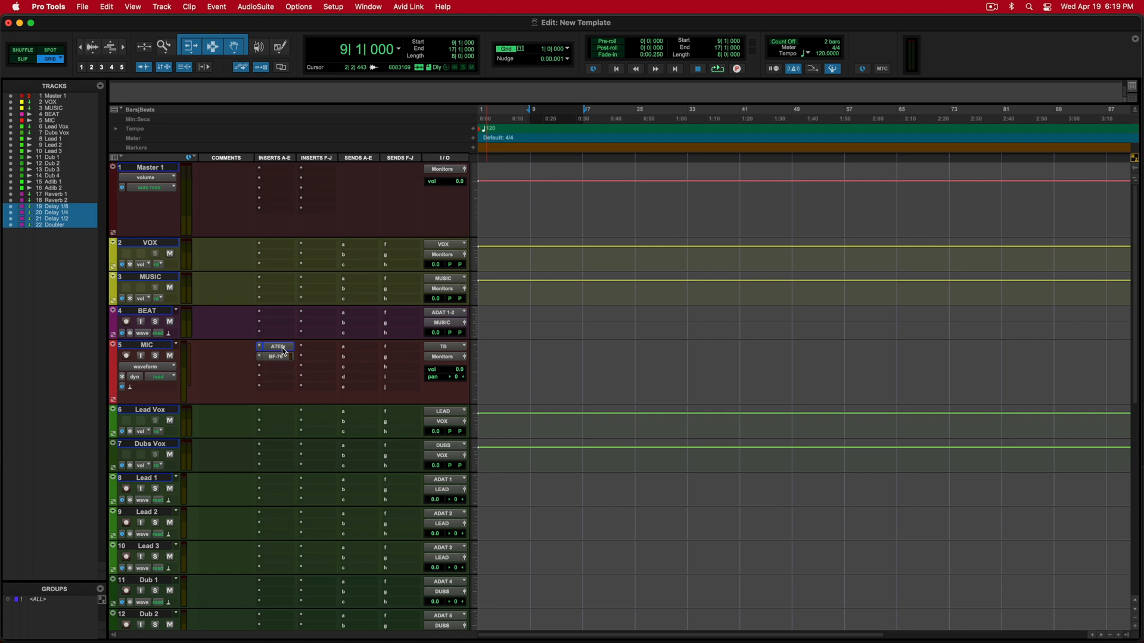
# Step: Assign the MIC track's sends a and b to the Reverb 1 (Stereo) and Reverb 2 (Stereo) buses
pyautogui.click(352, 346)
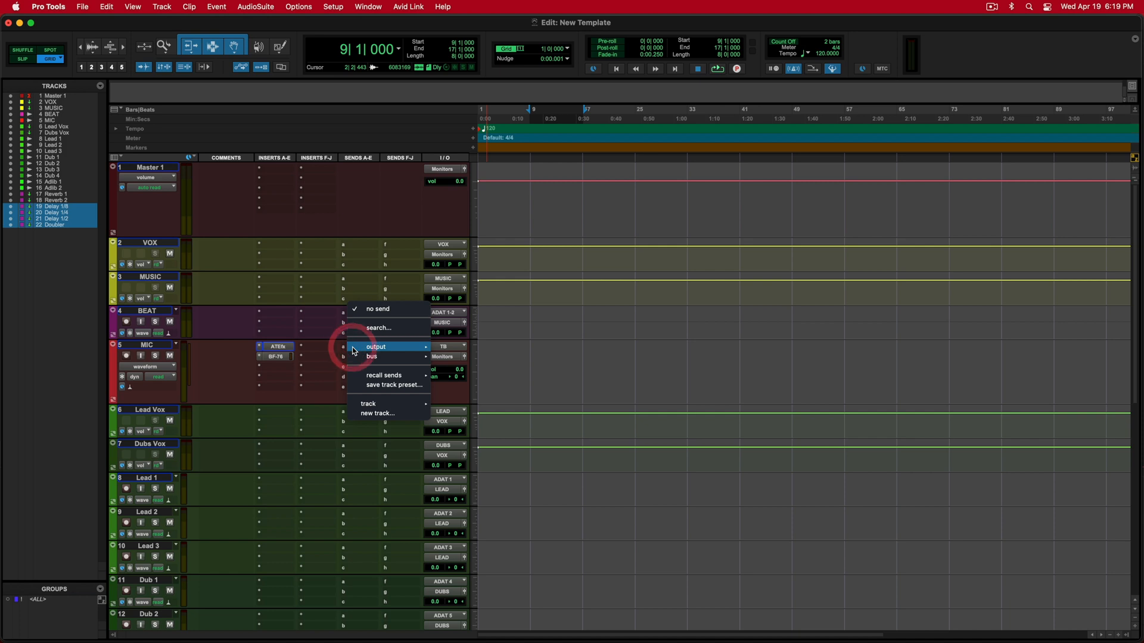
pyautogui.moveTo(369, 361)
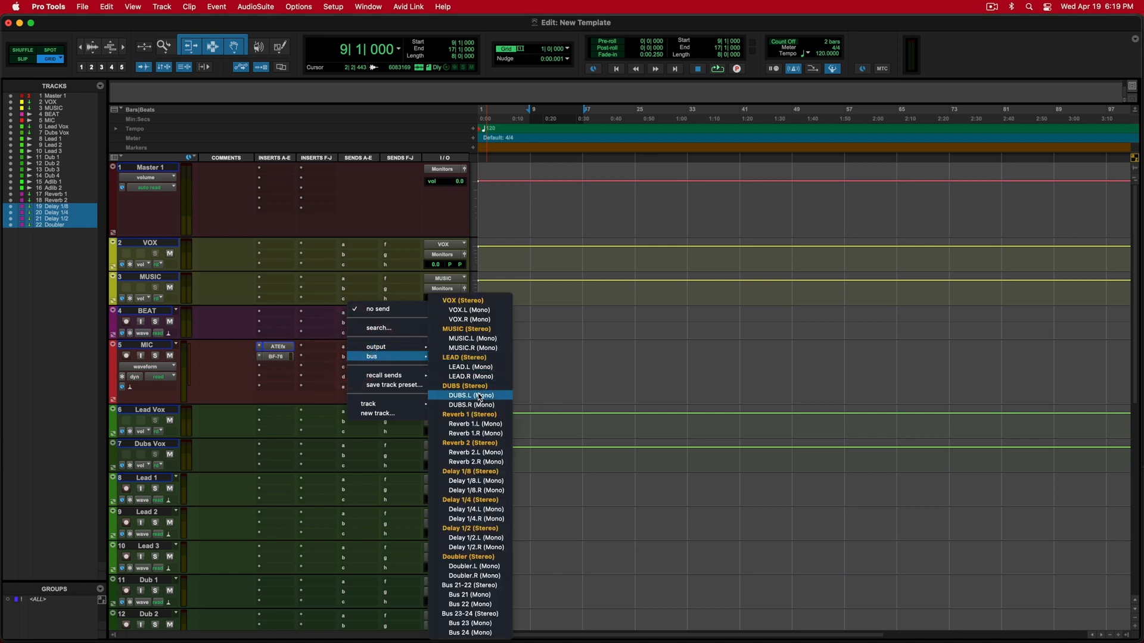
pyautogui.click(476, 414)
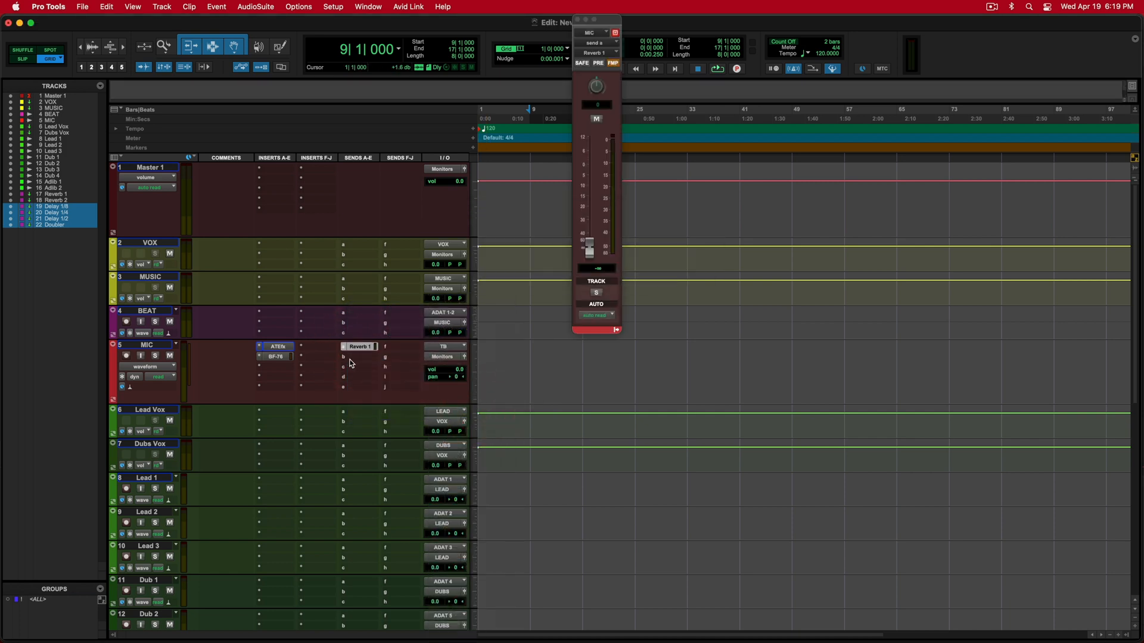
pyautogui.click(351, 359)
pyautogui.moveTo(371, 367)
pyautogui.click(471, 443)
# Step: Assign the MIC track's sends c, d and e to the Delay 1/8, Delay 1/4 and Delay 1/2 stereo buses
pyautogui.click(355, 367)
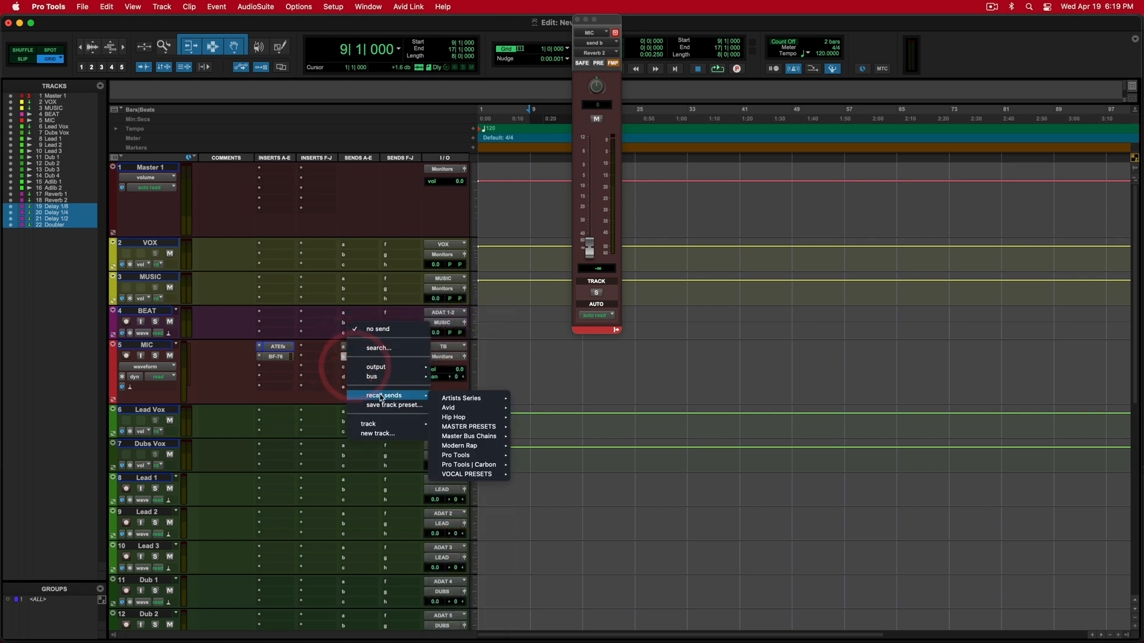
pyautogui.moveTo(399, 378)
pyautogui.click(470, 469)
pyautogui.click(355, 382)
pyautogui.click(511, 500)
pyautogui.click(355, 388)
pyautogui.moveTo(374, 421)
pyautogui.click(494, 529)
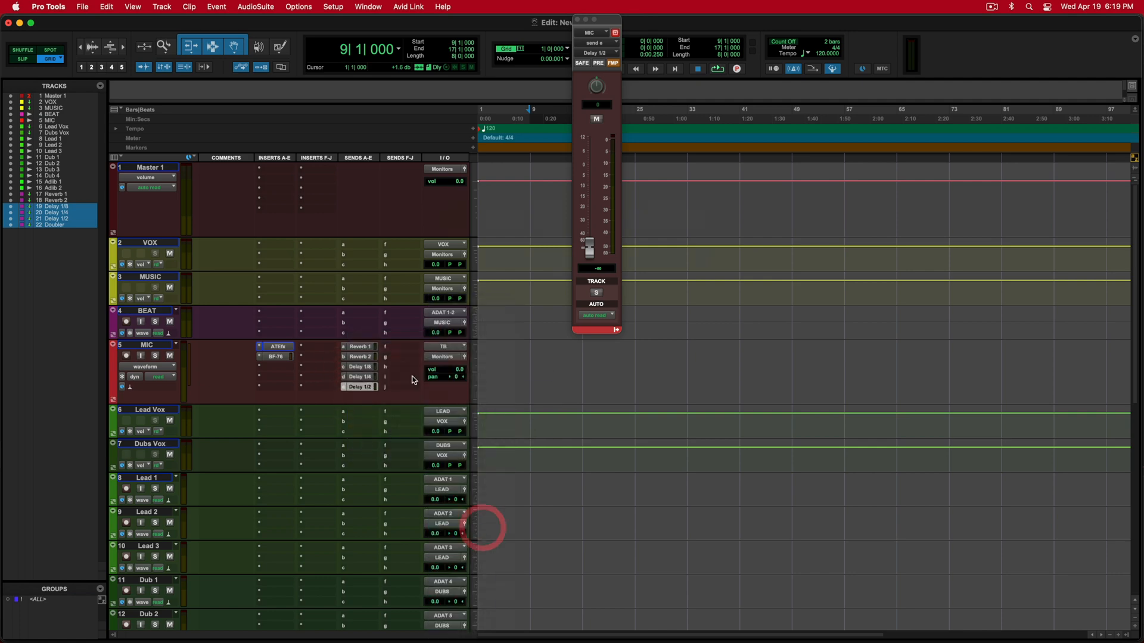
# Step: Assign the MIC track's send f to the Doubler (Stereo) bus
pyautogui.click(384, 346)
pyautogui.moveTo(408, 360)
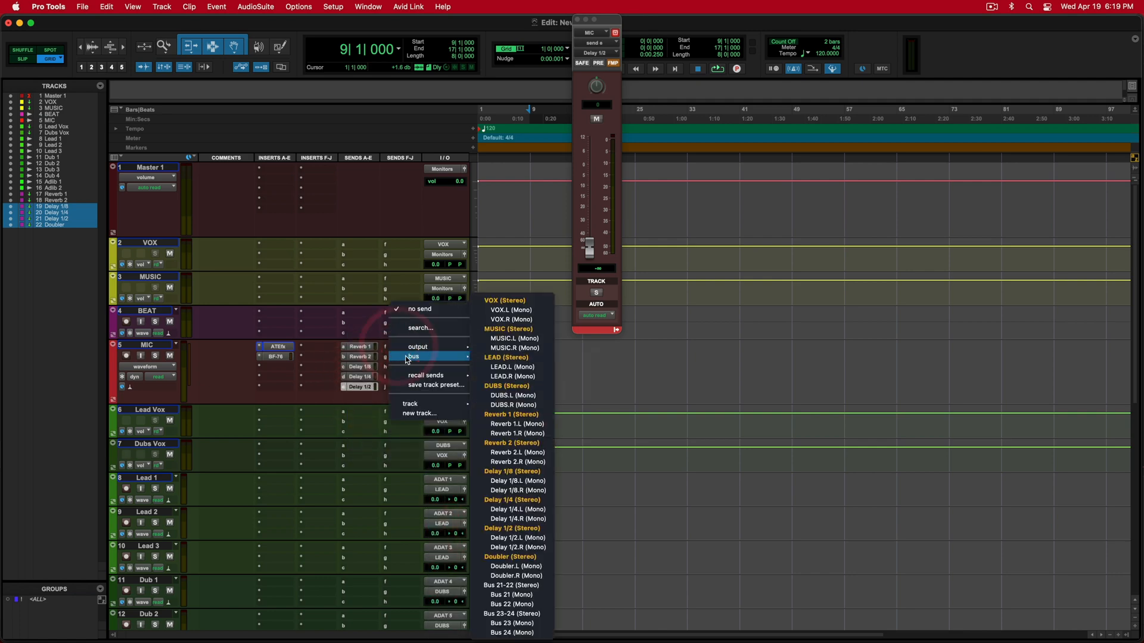
pyautogui.click(507, 557)
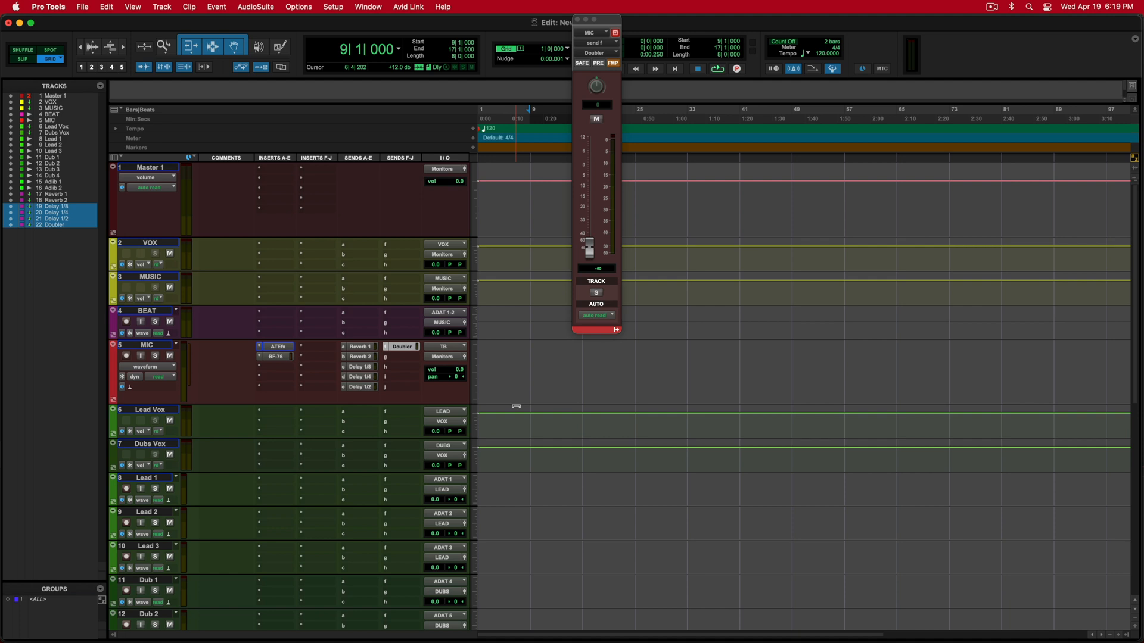
# Step: Try raising the MIC track's Reverb 1 send level, return it to minimum and close the send window
pyautogui.click(369, 351)
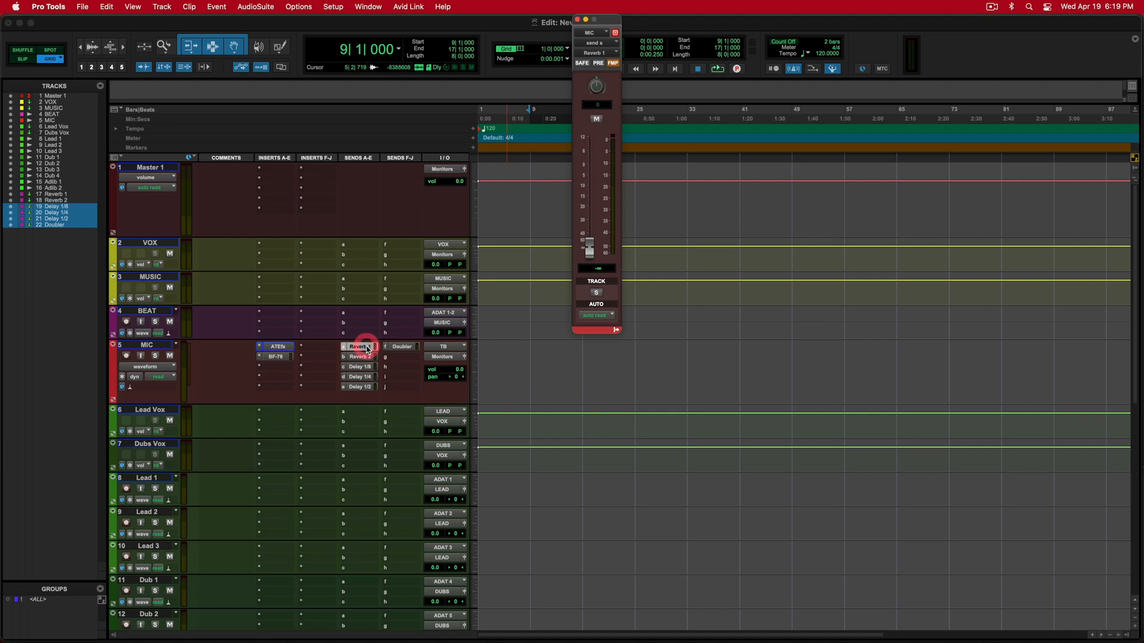
pyautogui.moveTo(589, 257)
pyautogui.mouseDown()
pyautogui.moveTo(591, 203)
pyautogui.moveTo(594, 264)
pyautogui.mouseUp()
pyautogui.moveTo(593, 255)
pyautogui.mouseDown()
pyautogui.moveTo(593, 223)
pyautogui.moveTo(593, 238)
pyautogui.mouseUp()
pyautogui.moveTo(593, 238); pyautogui.dragTo(593, 256)
pyautogui.click(577, 20)
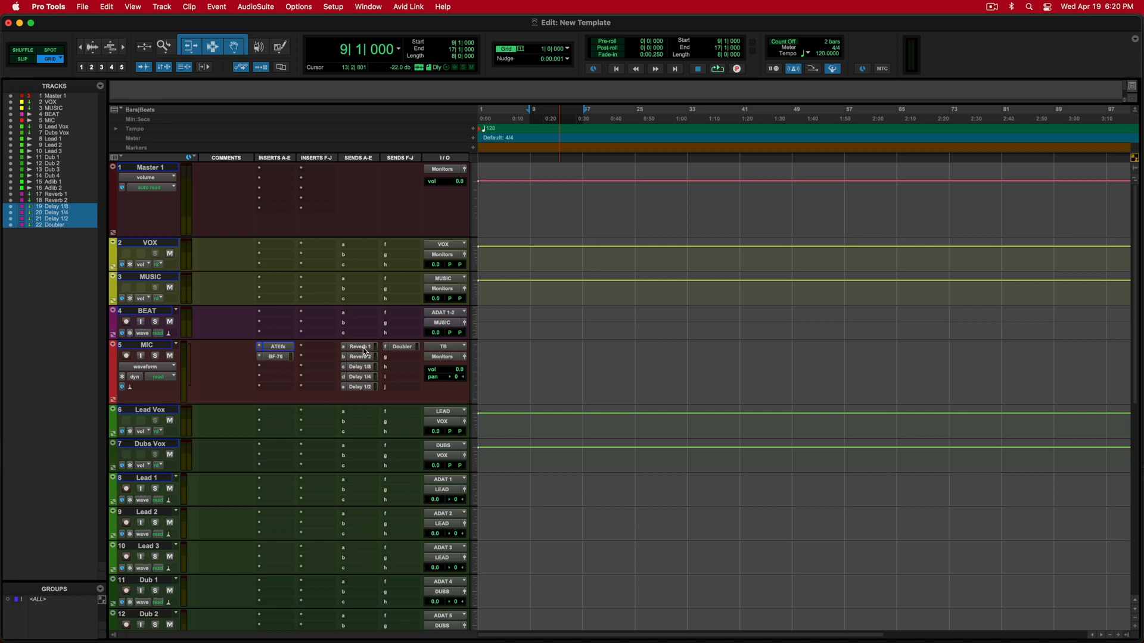
# Step: Copy the MIC track's reverb, delay and doubler sends to the same slots on Lead Vox and Dubs Vox
pyautogui.press('alt')
pyautogui.moveTo(361, 417); pyautogui.dragTo(357, 448)
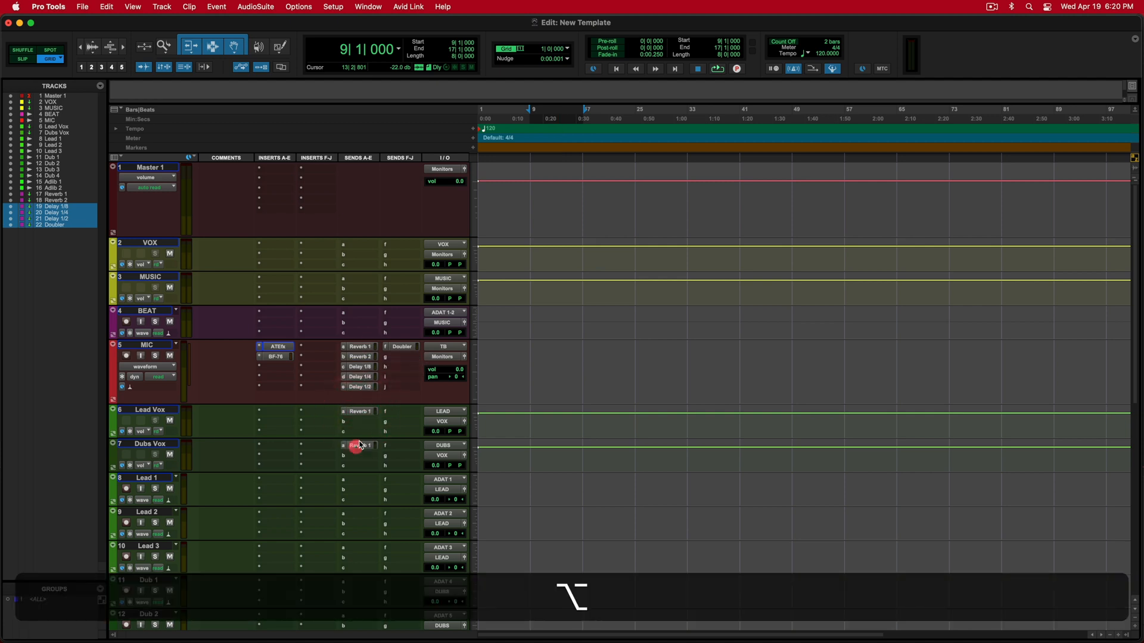
pyautogui.moveTo(362, 356); pyautogui.dragTo(362, 419)
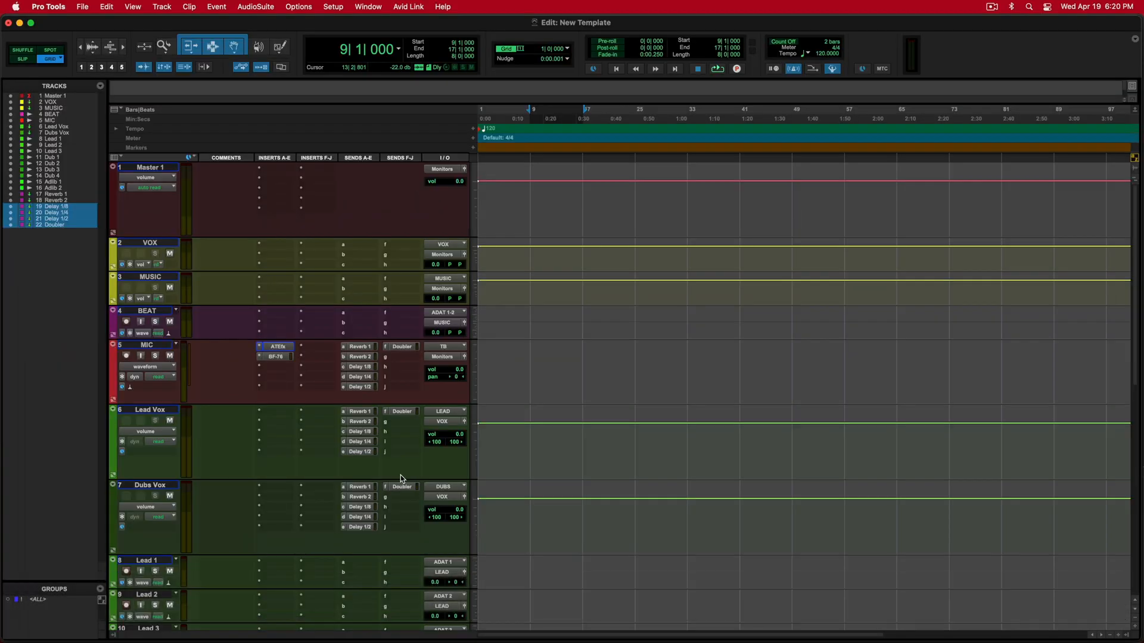
# Step: Examine the Lead Vox track and its sends against the individual Lead 1 to Lead 3 tracks
pyautogui.scroll(-2, 400, 474)
pyautogui.scroll(-2, 400, 473)
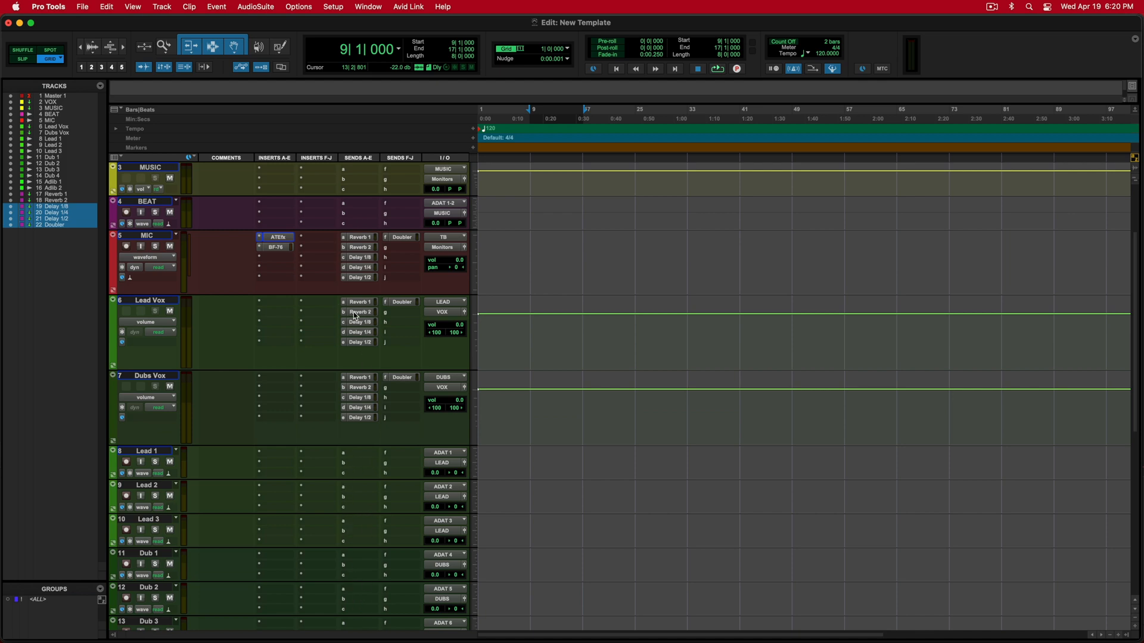
pyautogui.click(150, 300)
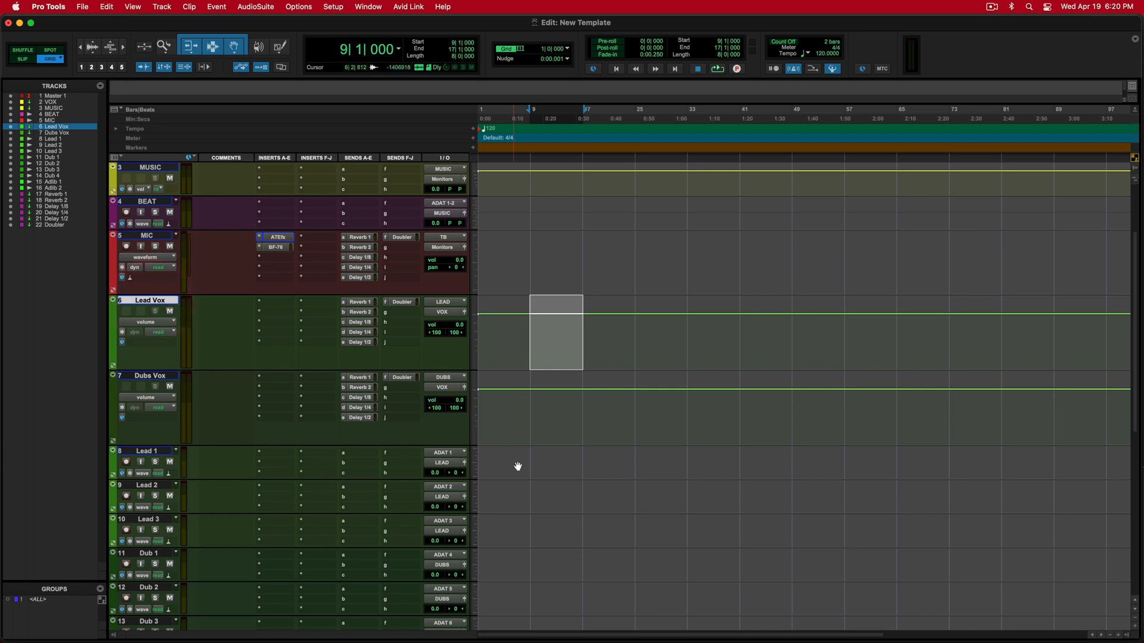
pyautogui.moveTo(490, 460); pyautogui.dragTo(588, 465)
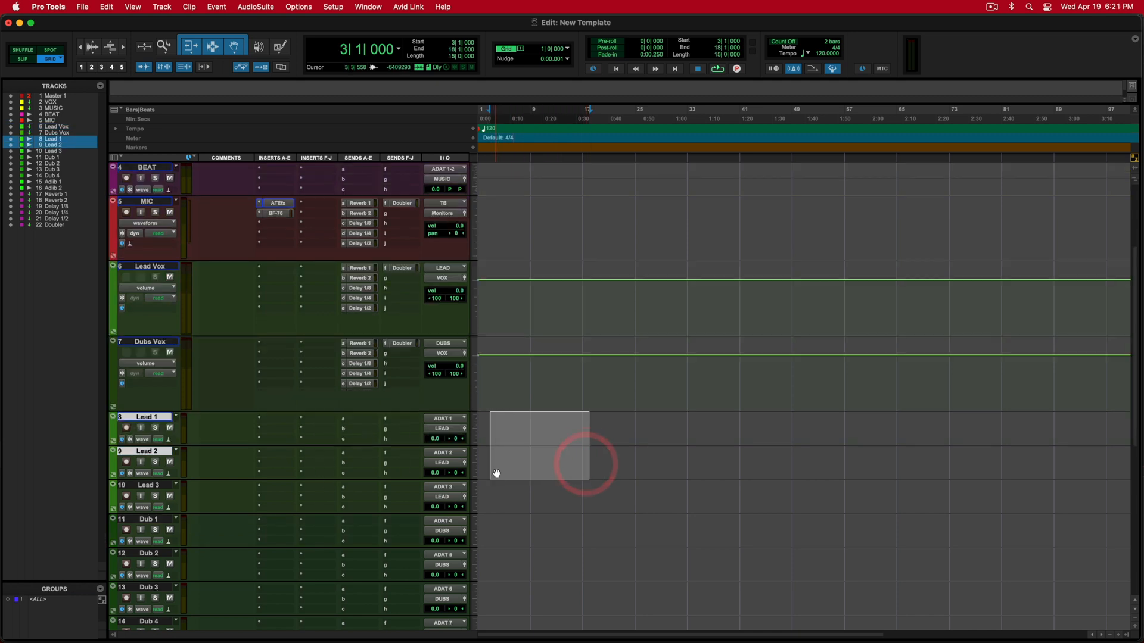
pyautogui.click(497, 457)
pyautogui.click(593, 459)
pyautogui.moveTo(536, 493); pyautogui.dragTo(621, 495)
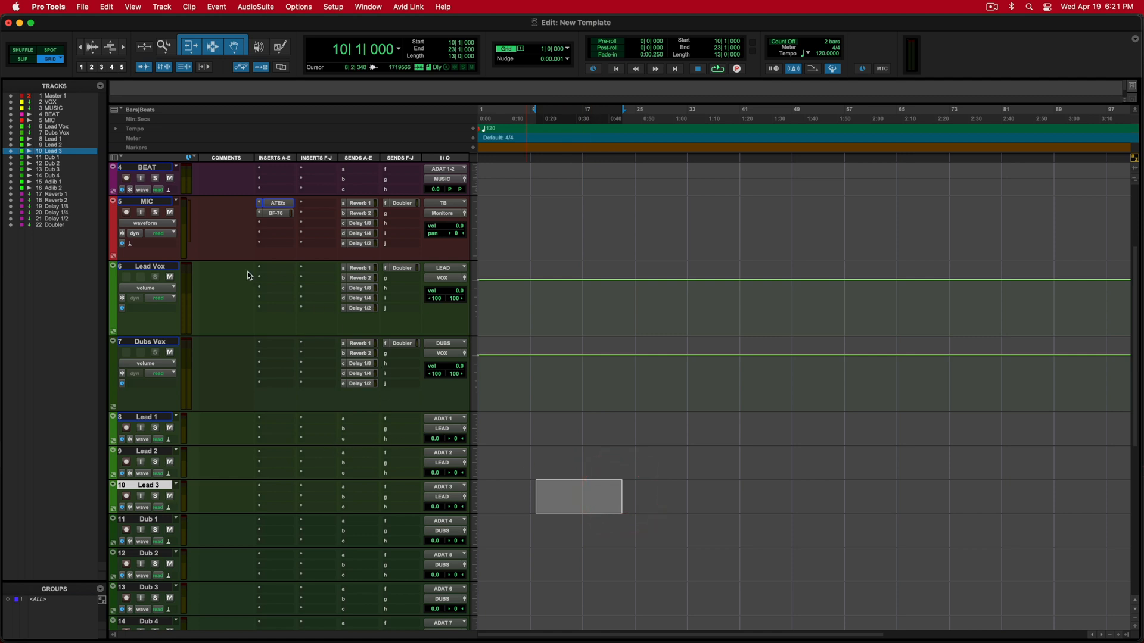
# Step: Raise the Lead Vox sends to about -23 dB for Reverb 1 and about -19 dB for Delay 1/8
pyautogui.click(143, 268)
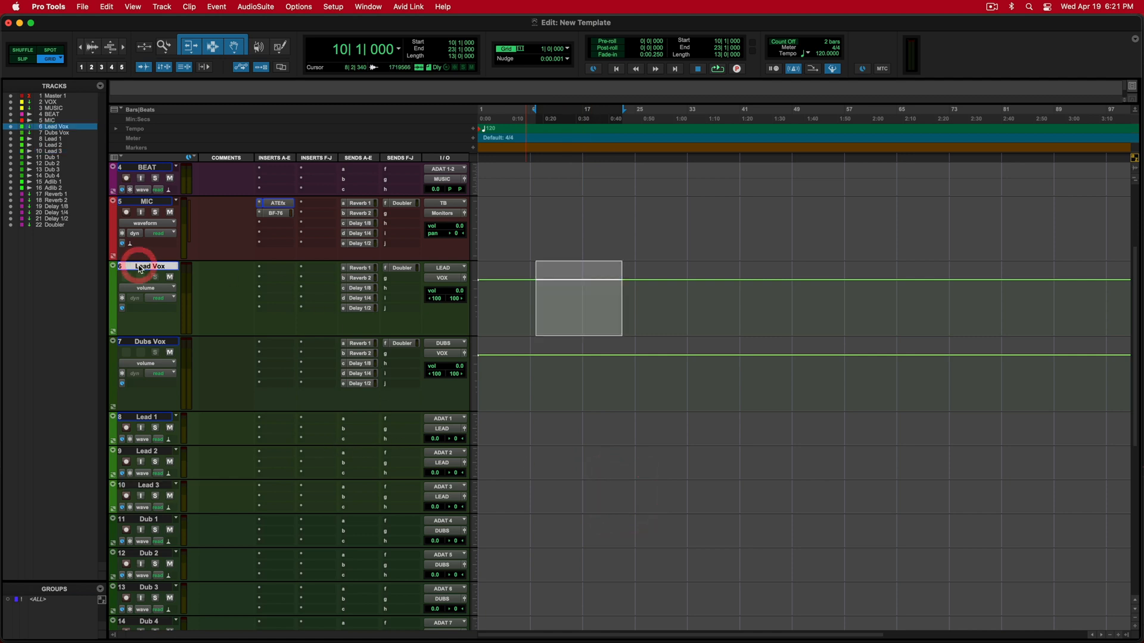
pyautogui.click(359, 269)
pyautogui.moveTo(589, 257); pyautogui.dragTo(591, 222)
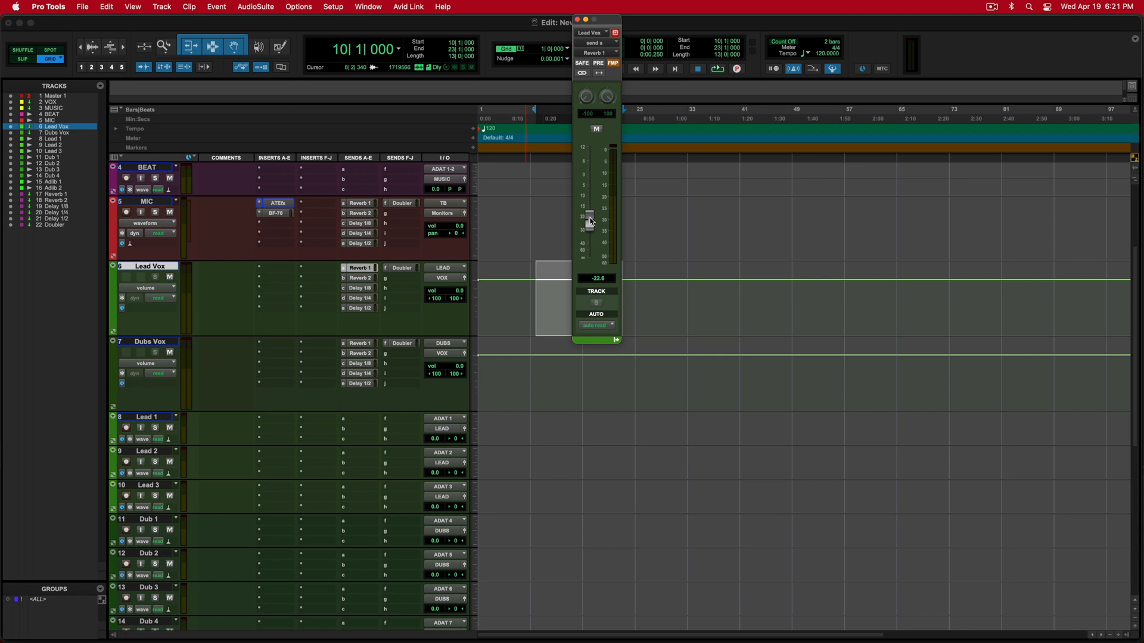
pyautogui.click(359, 288)
pyautogui.moveTo(589, 257); pyautogui.dragTo(590, 214)
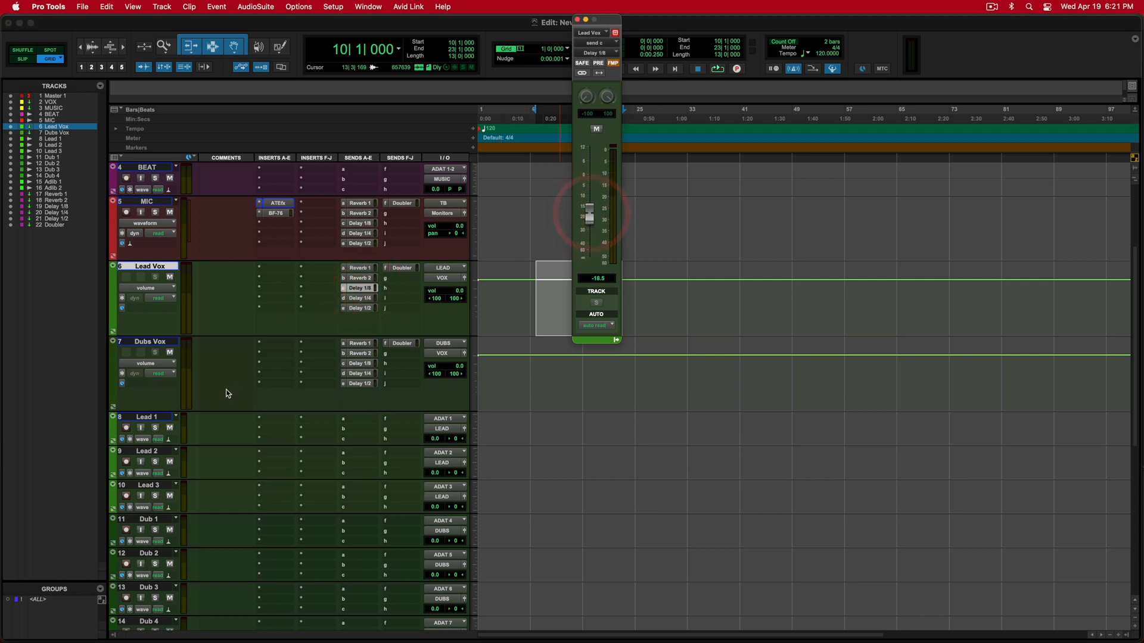
pyautogui.press('super+w')
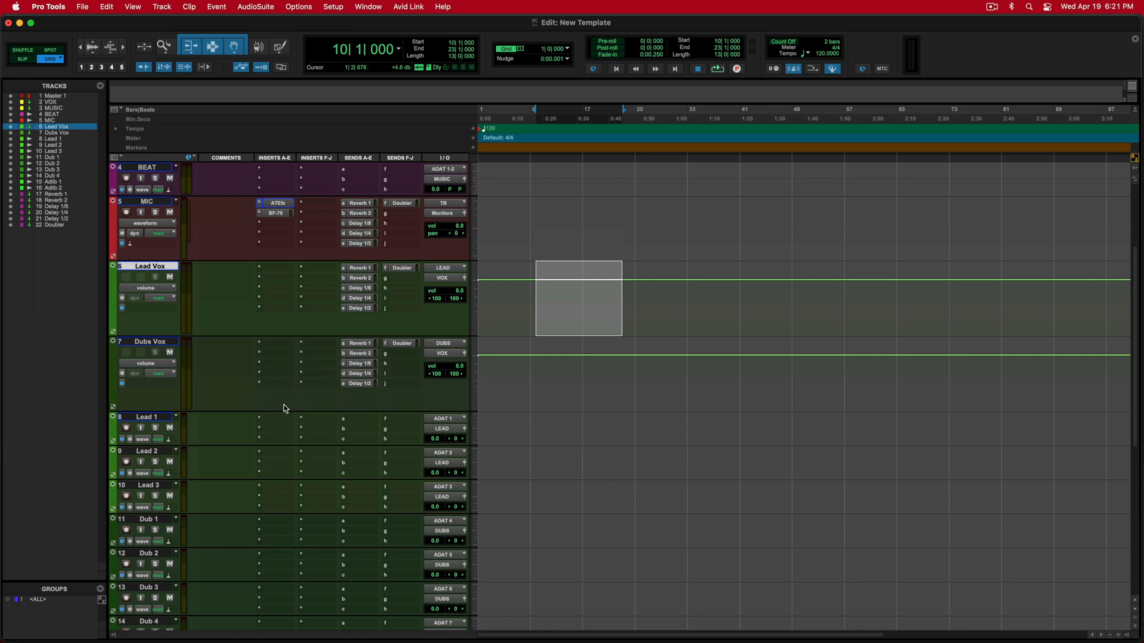
# Step: Examine the individual lead, dub and adlib tracks, and select bars 9 to 22 across Lead Vox and Dubs Vox
pyautogui.scroll(-3, 283, 405)
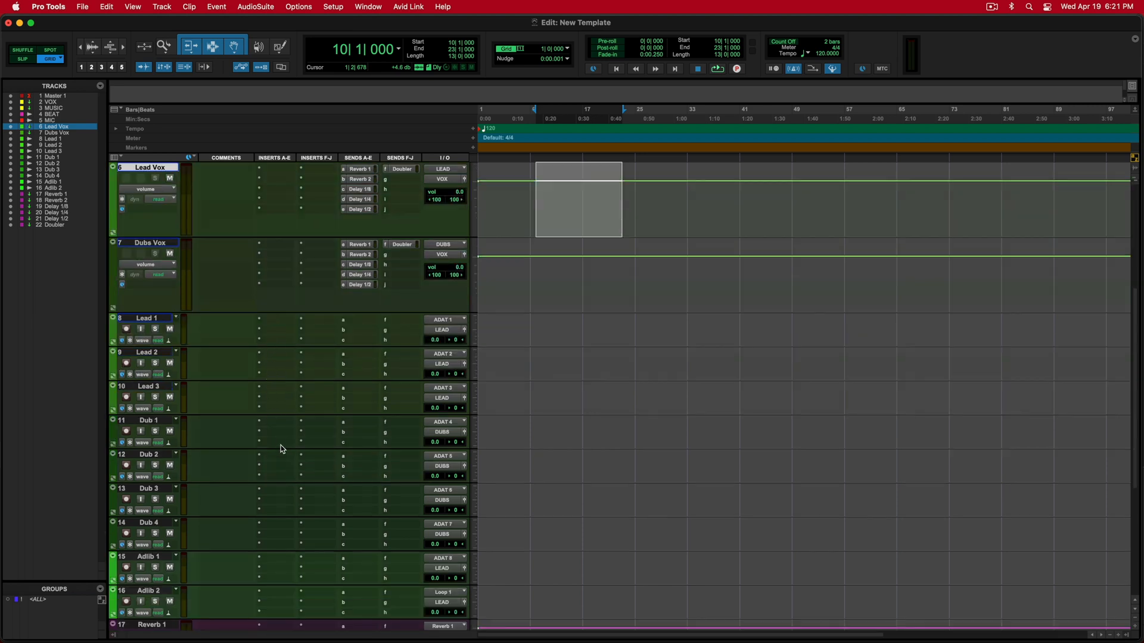
pyautogui.scroll(2, 299, 493)
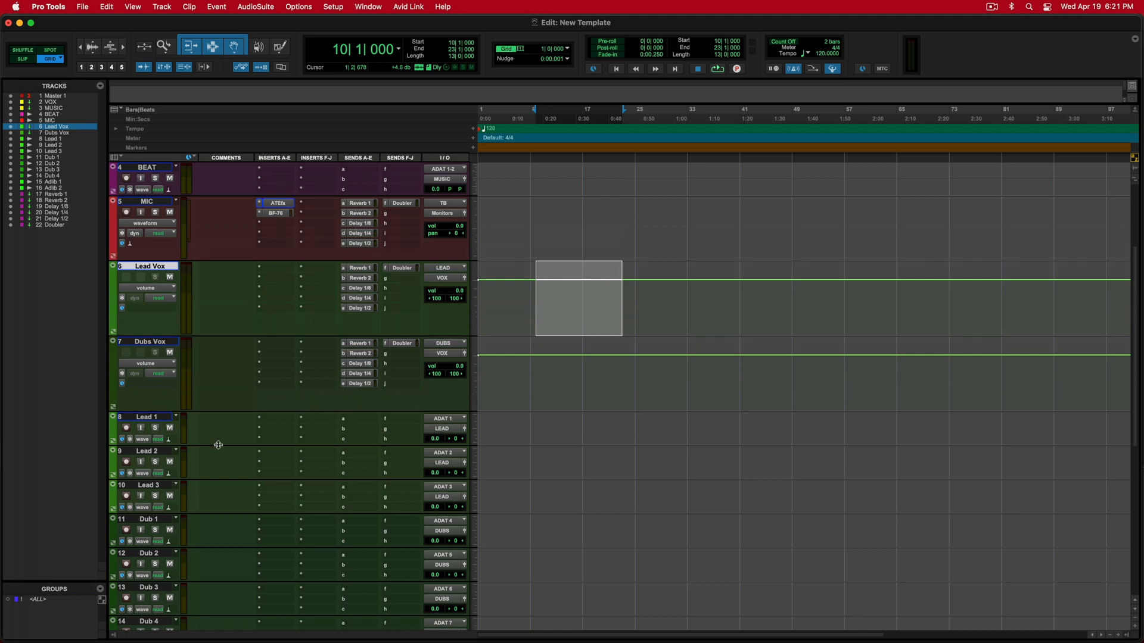
pyautogui.moveTo(482, 420); pyautogui.dragTo(757, 626)
pyautogui.moveTo(536, 295); pyautogui.dragTo(603, 372)
pyautogui.click(545, 307)
pyautogui.moveTo(532, 296); pyautogui.dragTo(615, 376)
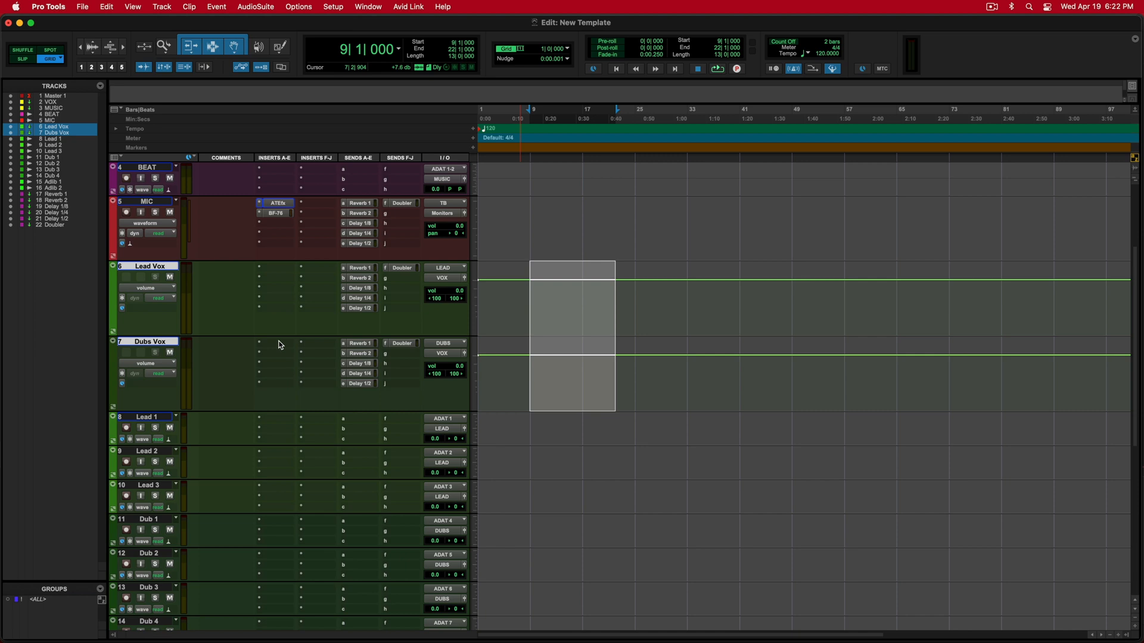
pyautogui.moveTo(491, 421); pyautogui.dragTo(651, 611)
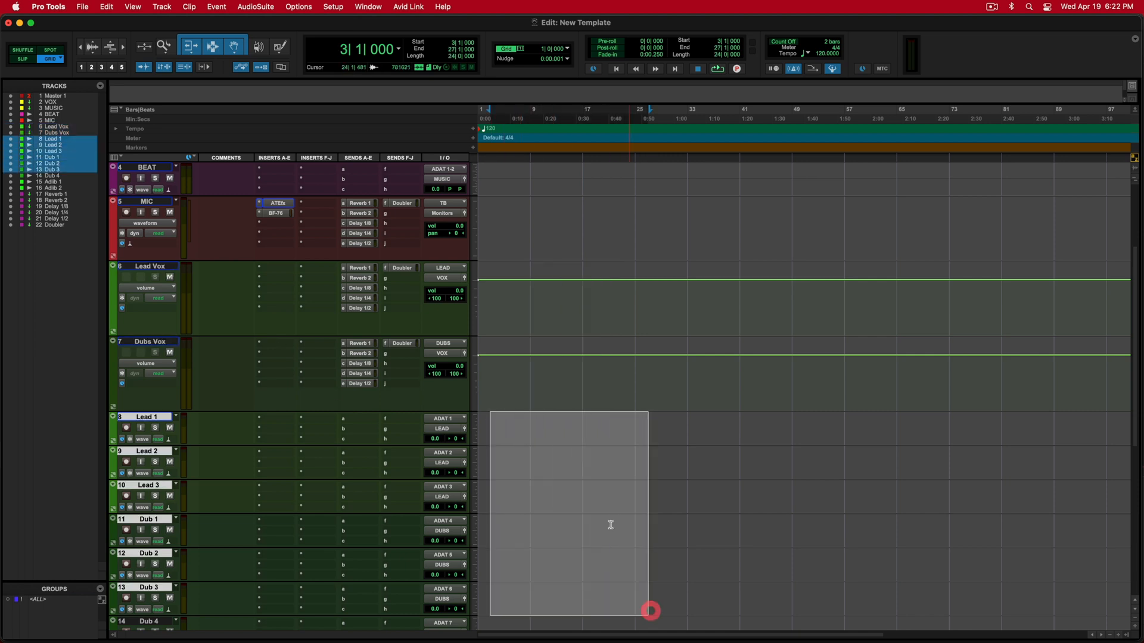
pyautogui.click(610, 525)
# Step: Copy the MIC track's BF-76 compressor to the third insert slot of Lead Vox and Dubs Vox
pyautogui.scroll(1, 320, 262)
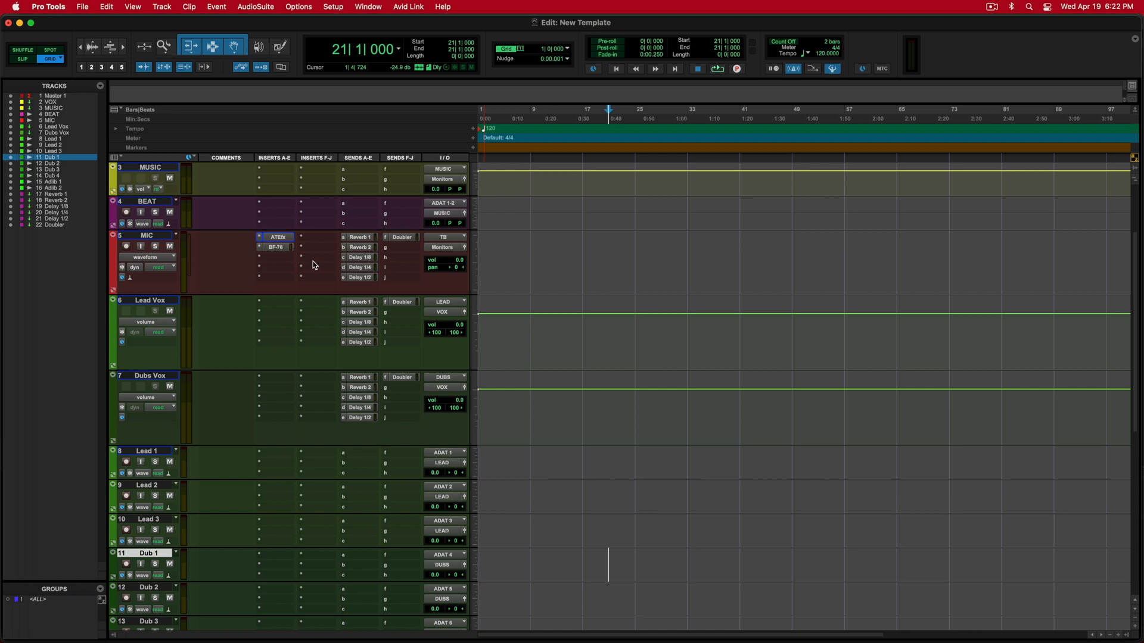
pyautogui.click(277, 248)
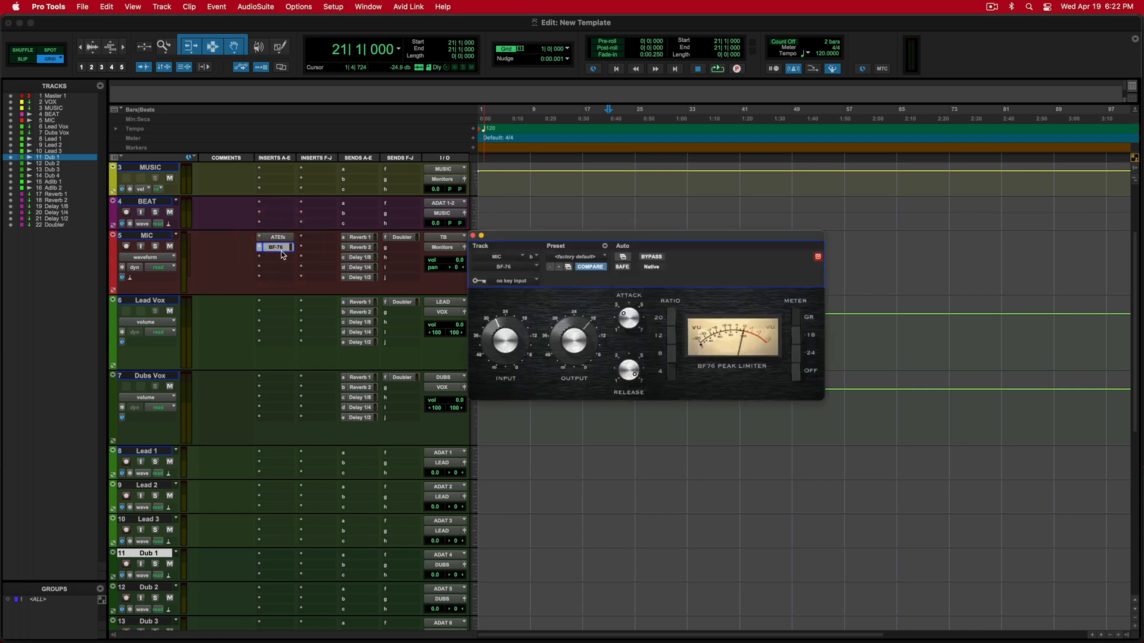
pyautogui.moveTo(281, 253); pyautogui.dragTo(277, 398)
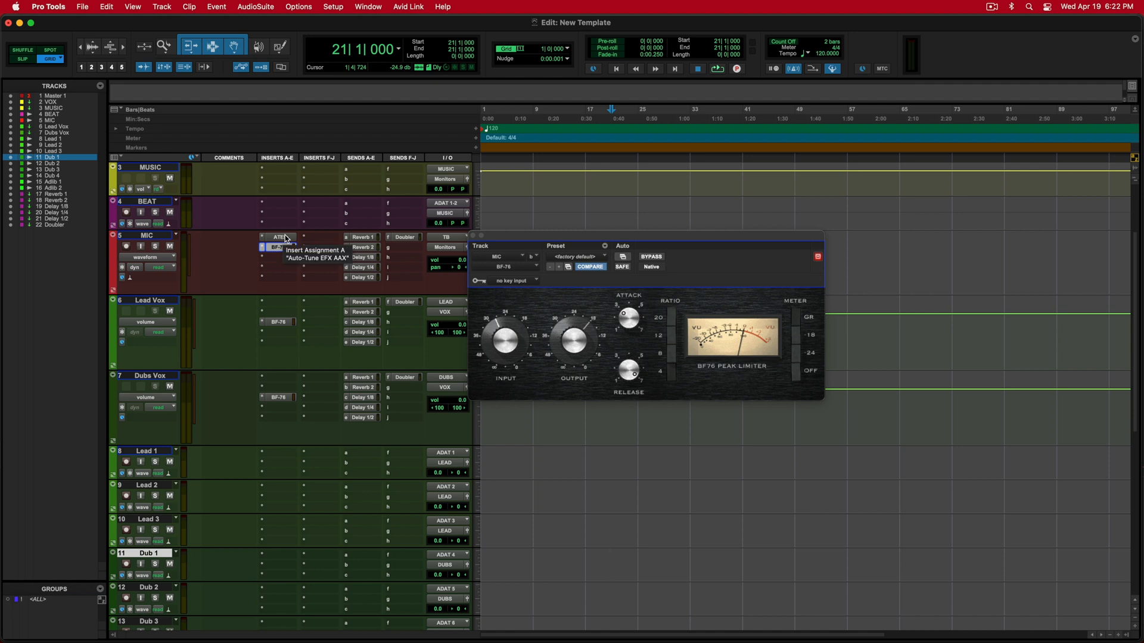
# Step: Copy the MIC track's Auto-Tune EFX to the first insert slot of every individual lead, dub and adlib track
pyautogui.moveTo(283, 237); pyautogui.dragTo(284, 452)
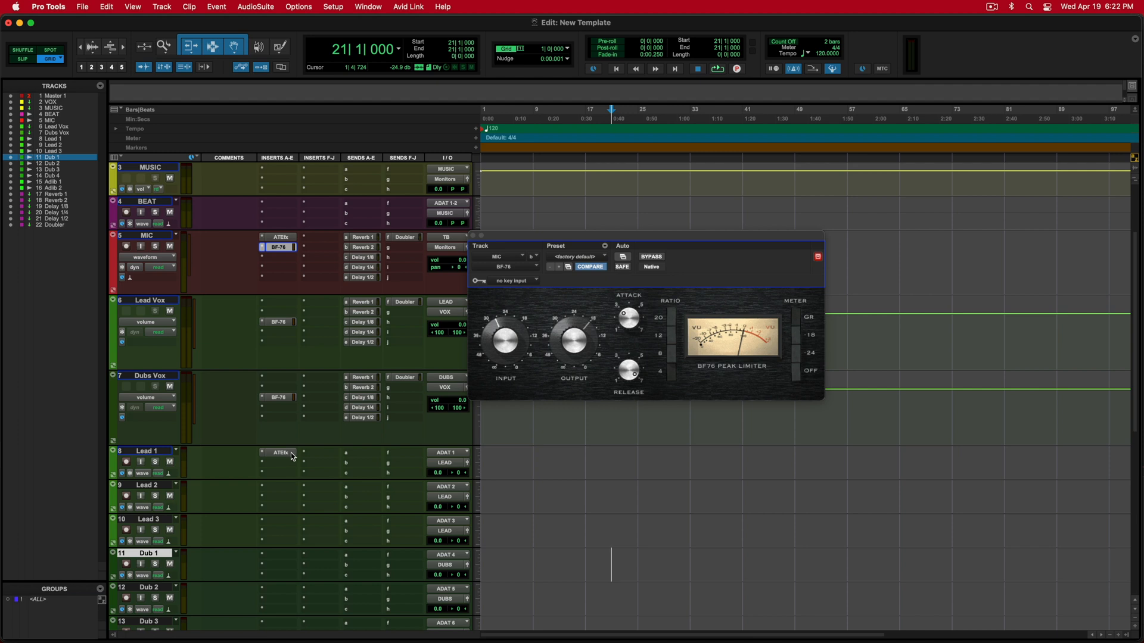
pyautogui.press('alt')
pyautogui.moveTo(290, 461); pyautogui.dragTo(280, 521)
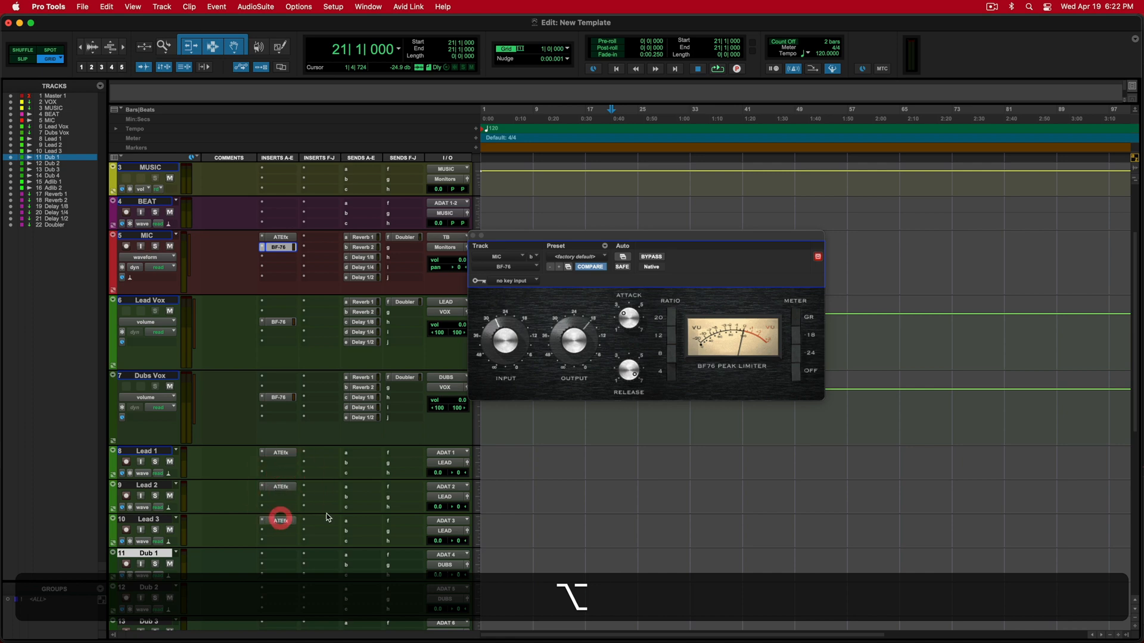
pyautogui.scroll(-4, 328, 517)
pyautogui.moveTo(286, 389); pyautogui.dragTo(283, 590)
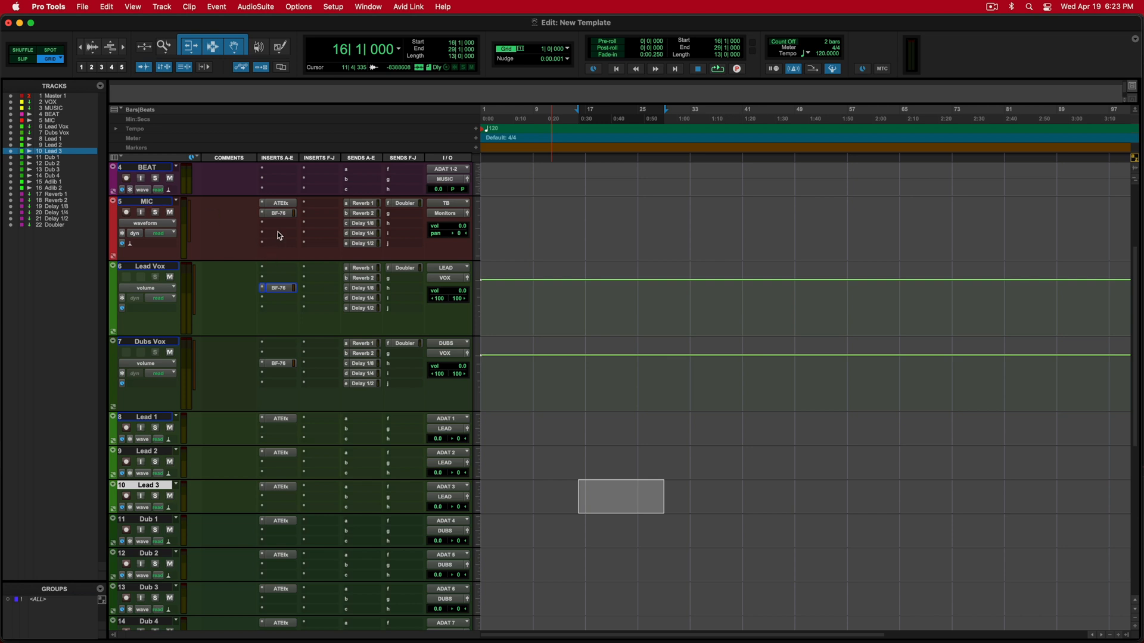
# Step: Insert an EQ3 7-Band before the BF-76 on Lead Vox and enable a 12 dB/oct high-pass filter at about 126 Hz
pyautogui.click(159, 203)
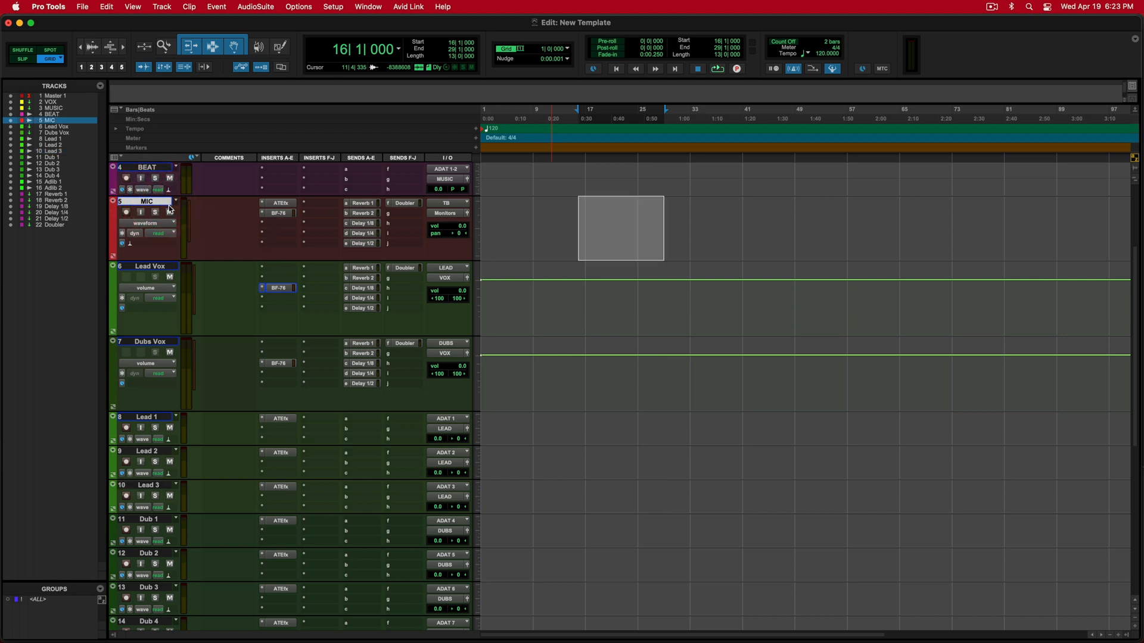
pyautogui.click(273, 279)
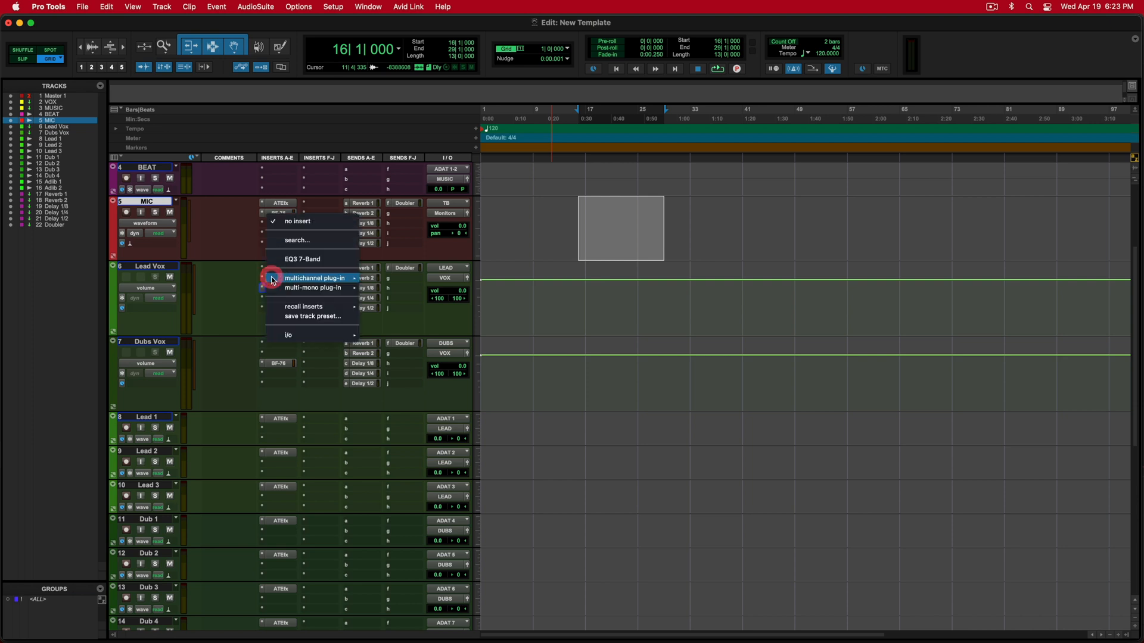
pyautogui.click(296, 260)
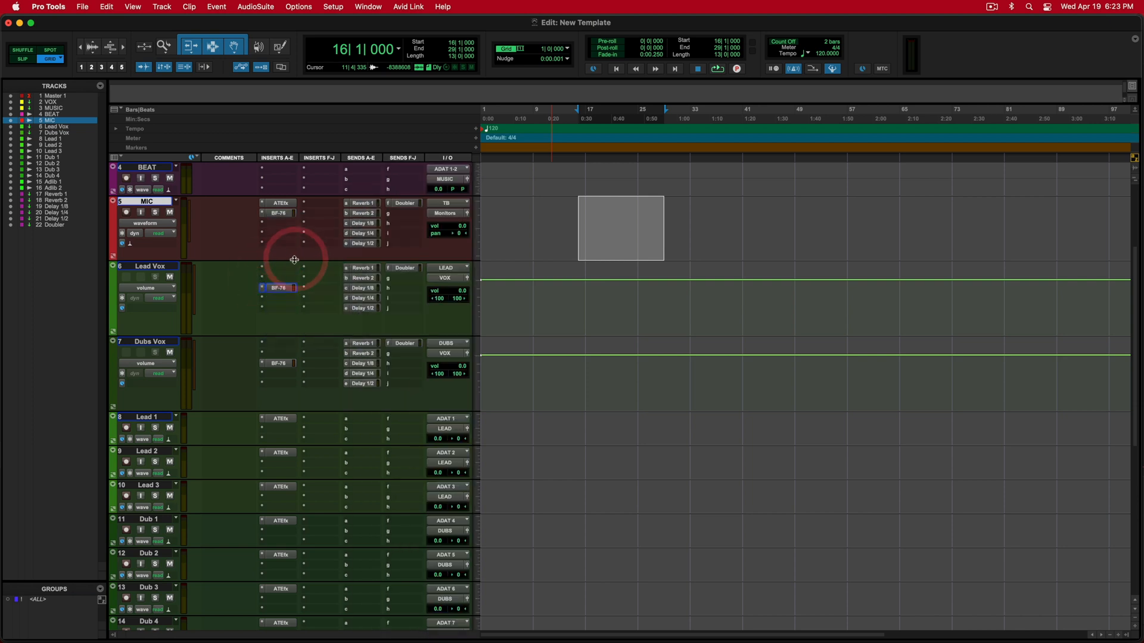
pyautogui.click(537, 368)
pyautogui.moveTo(525, 352); pyautogui.dragTo(525, 312)
pyautogui.moveTo(487, 376); pyautogui.dragTo(483, 337)
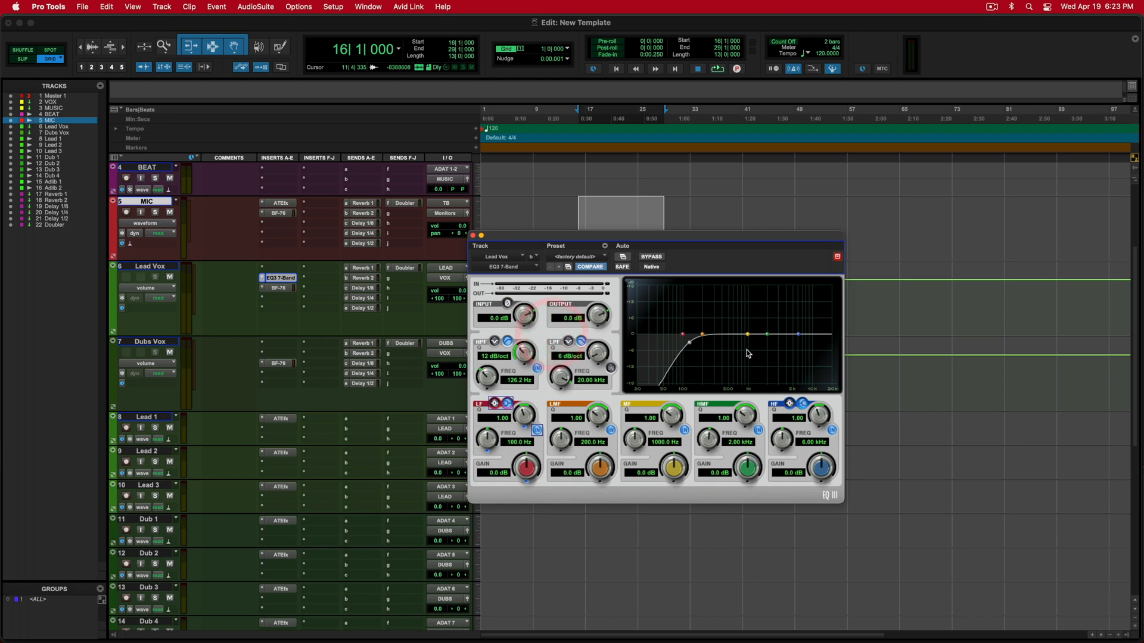
# Step: Boost the Lead Vox EQ's high band by 1.3 dB at 9.79 kHz and cut its low-mid band by 2.6 dB at 297.5 Hz
pyautogui.moveTo(801, 338); pyautogui.dragTo(811, 331)
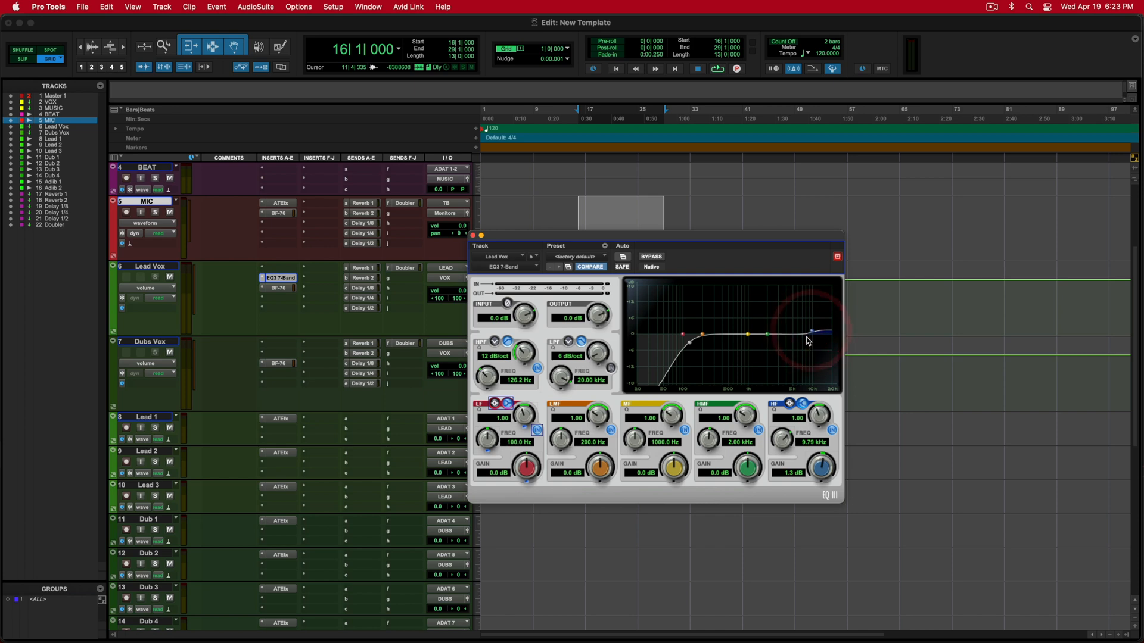
pyautogui.moveTo(703, 339); pyautogui.dragTo(707, 344)
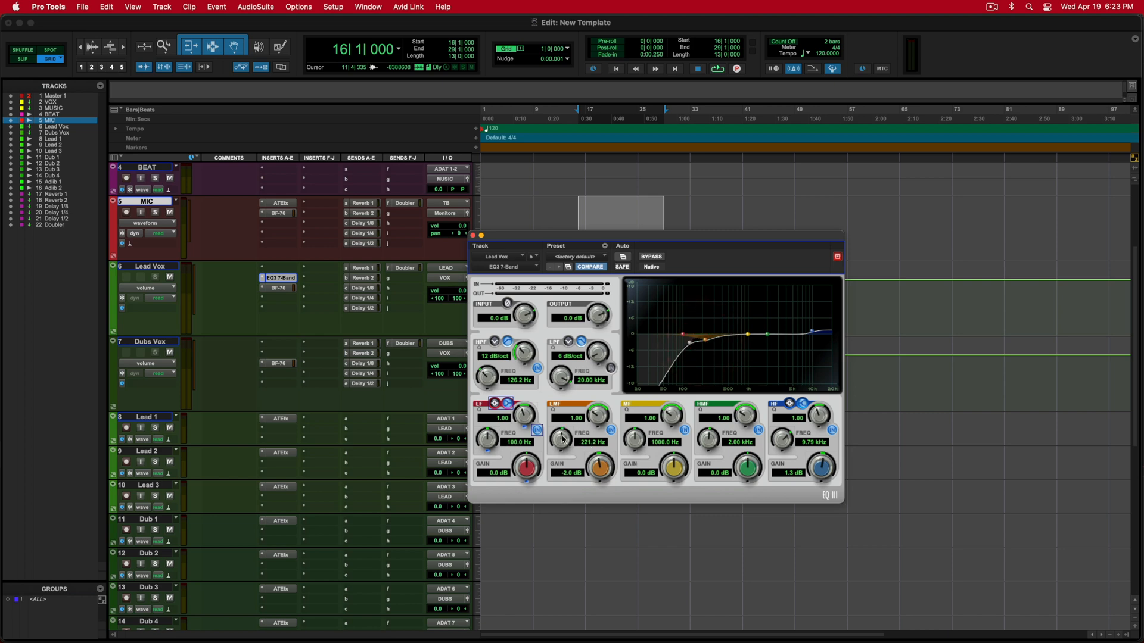
pyautogui.moveTo(564, 430); pyautogui.dragTo(565, 429)
pyautogui.moveTo(712, 339); pyautogui.dragTo(713, 341)
pyautogui.click(475, 236)
# Step: Copy the Lead Vox EQ to Dubs Vox, setting its high-pass to about 192 Hz and an 18 dB/oct low-pass to about 12.8 kHz
pyautogui.moveTo(286, 279); pyautogui.dragTo(284, 355)
pyautogui.click(284, 355)
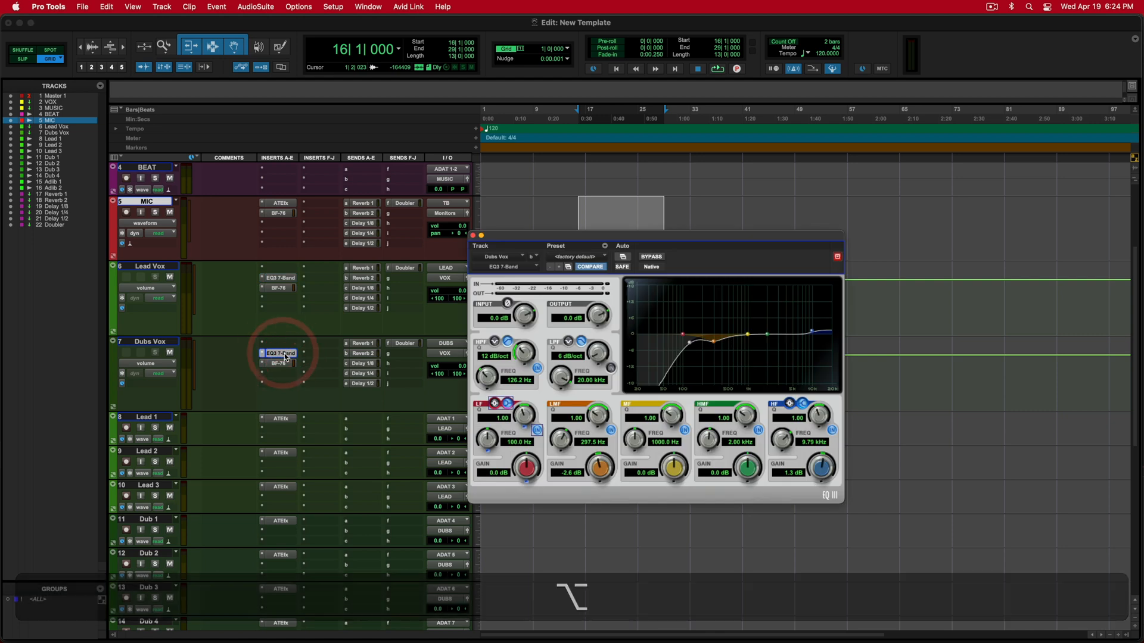
pyautogui.moveTo(689, 345); pyautogui.dragTo(703, 345)
pyautogui.click(611, 368)
pyautogui.moveTo(599, 353); pyautogui.dragTo(599, 310)
pyautogui.moveTo(556, 386)
pyautogui.mouseDown()
pyautogui.moveTo(555, 402)
pyautogui.moveTo(563, 379)
pyautogui.mouseUp()
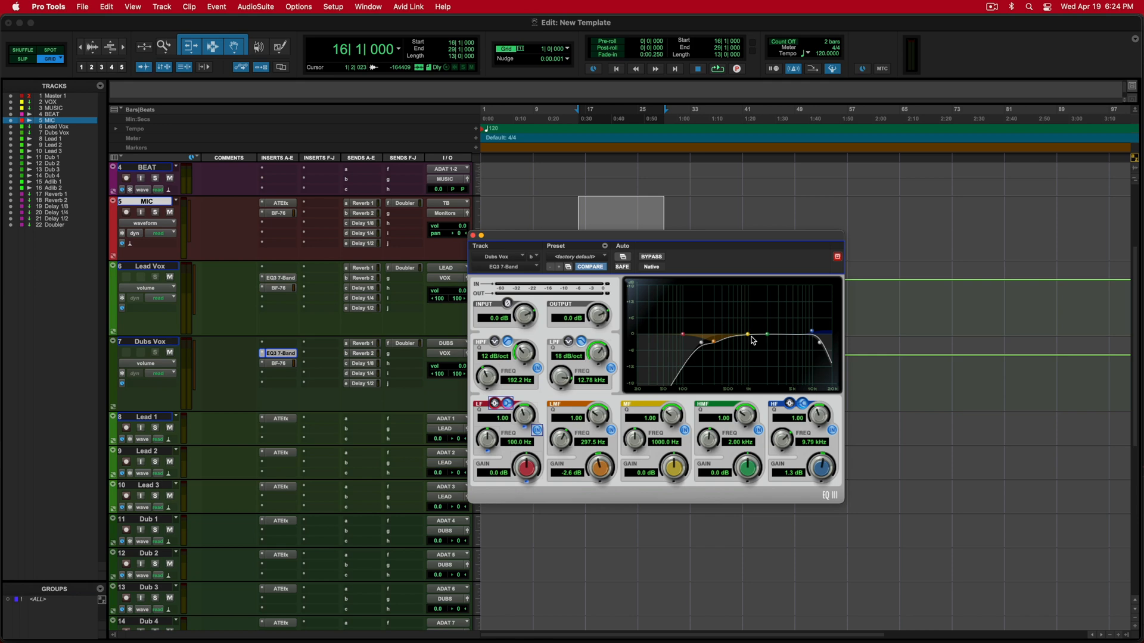
pyautogui.click(474, 237)
# Step: Insert an EQ3 7-Band after Auto-Tune on the Adlib 1 track
pyautogui.scroll(-5, 217, 378)
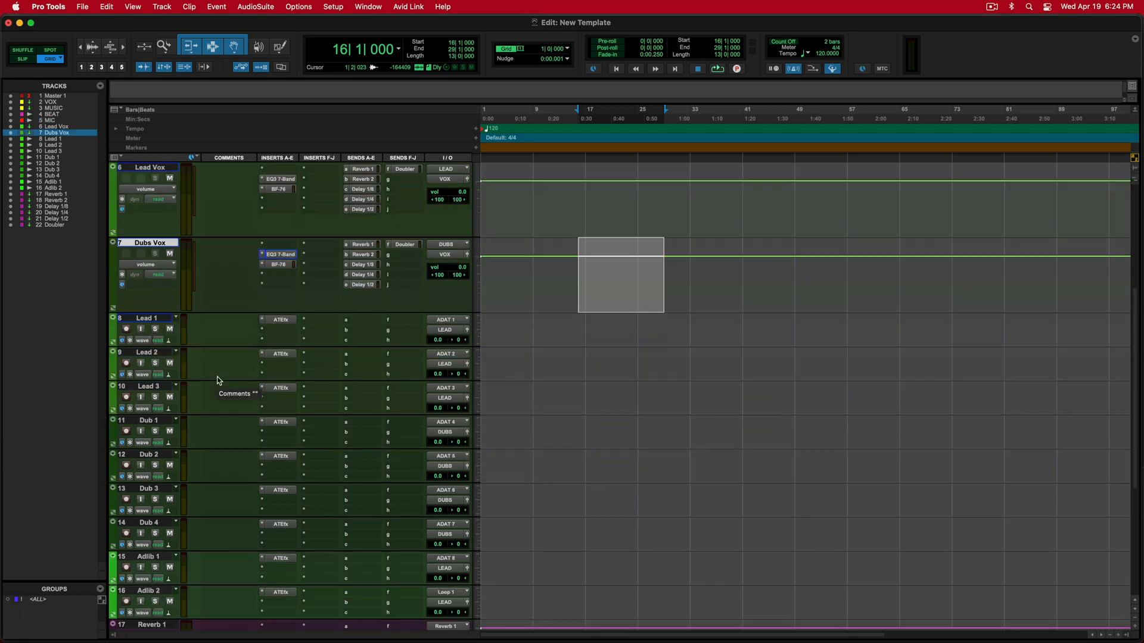
pyautogui.scroll(-1, 220, 381)
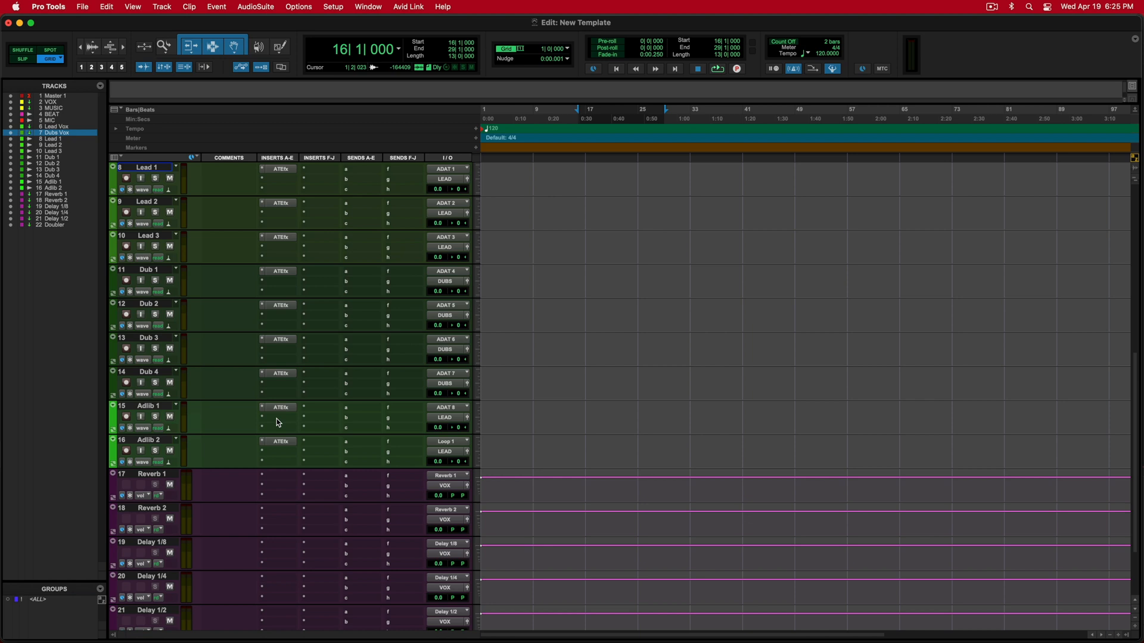
pyautogui.click(147, 406)
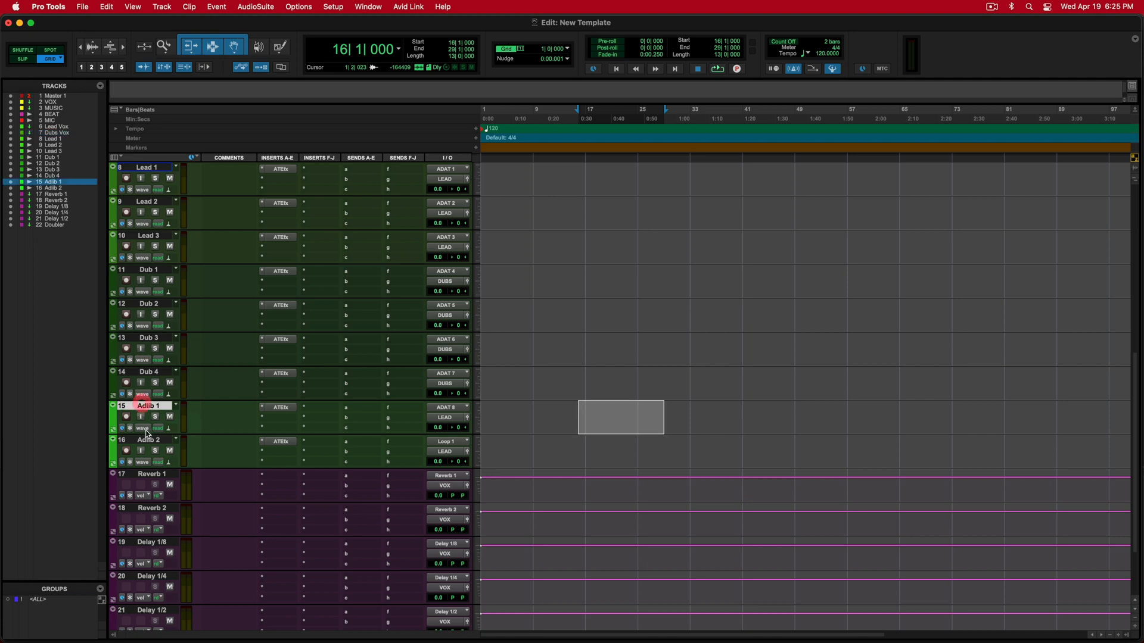
pyautogui.click(146, 441)
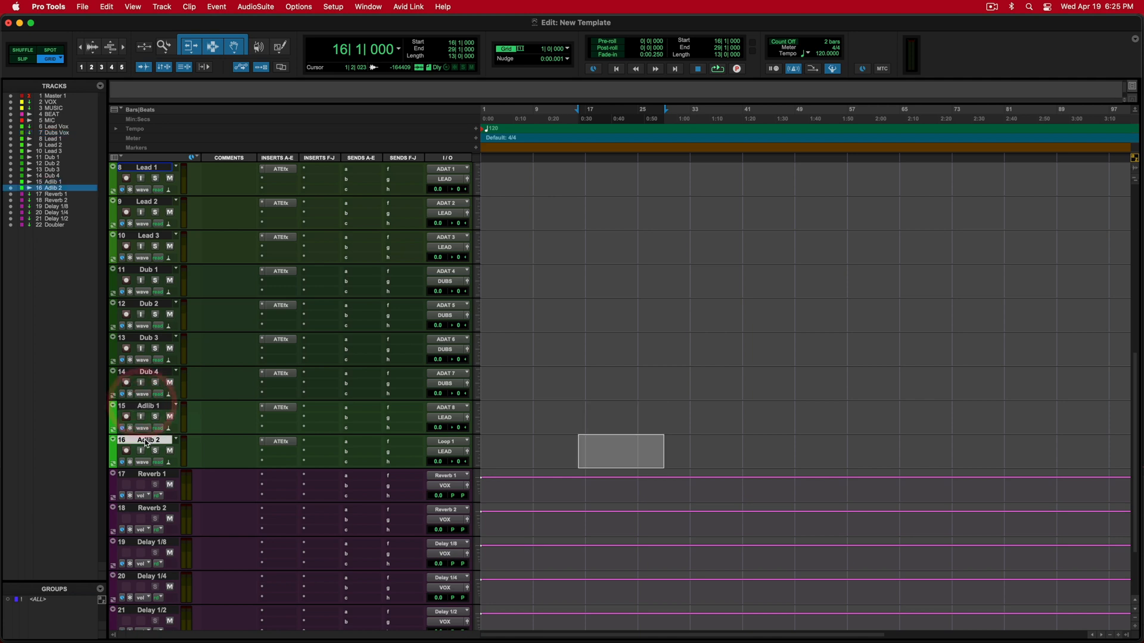
pyautogui.click(281, 421)
pyautogui.click(297, 396)
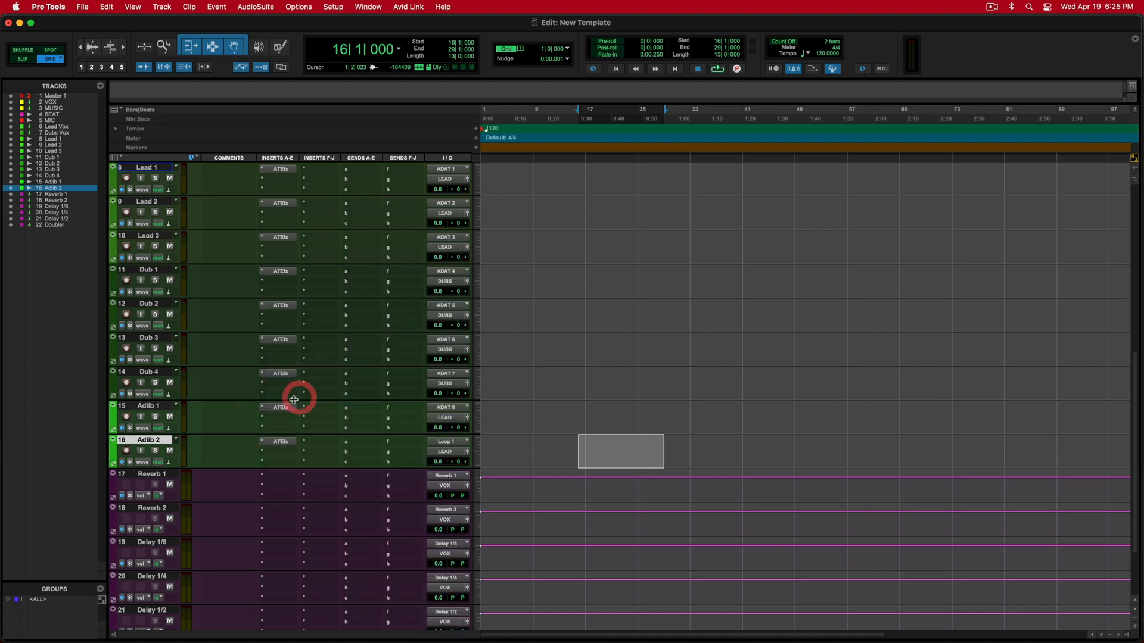
# Step: Load the TelephoneVocal-7Band preset on Adlib 1's EQ, with high-pass about 349 Hz, low-pass 2.92 kHz and a 5.2 dB mid boost at 1.51 kHz
pyautogui.click(606, 259)
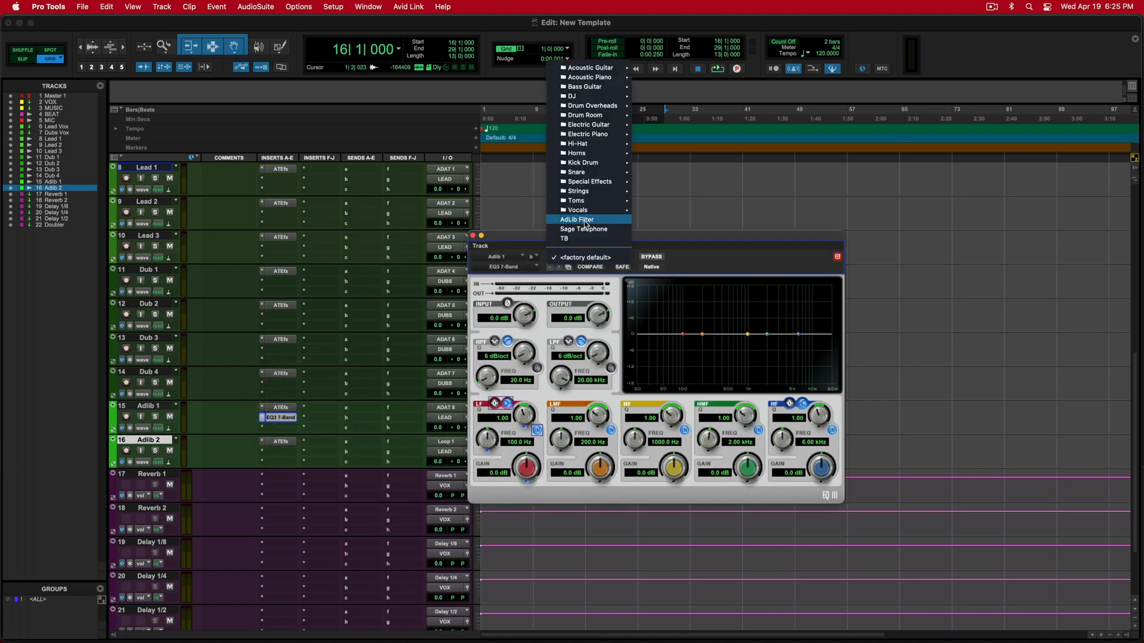
pyautogui.moveTo(578, 211)
pyautogui.click(679, 308)
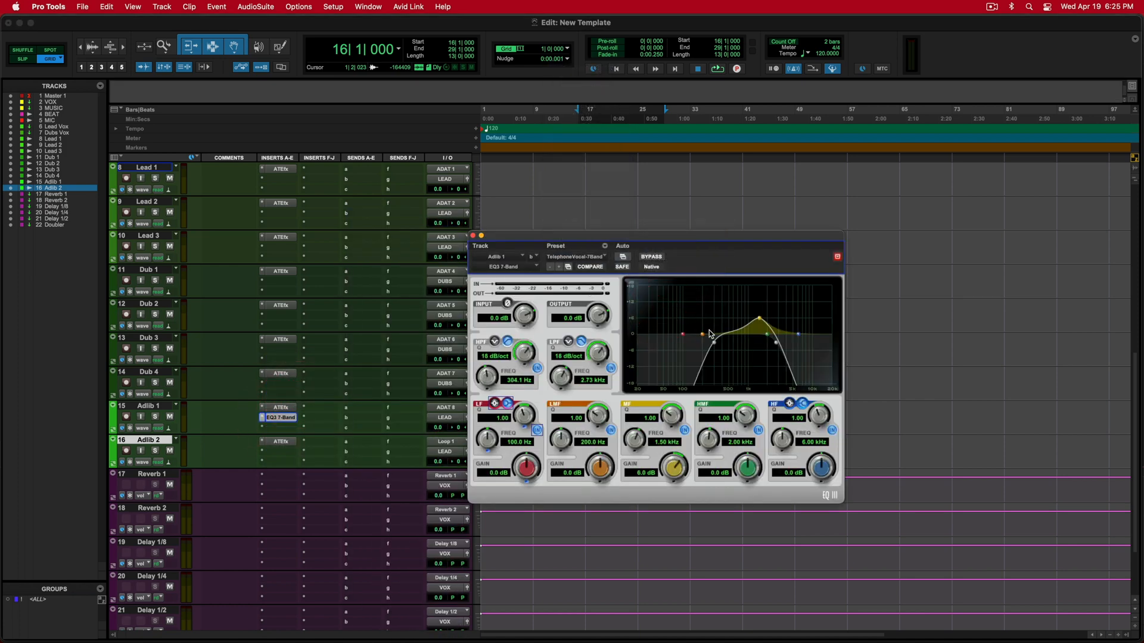
pyautogui.moveTo(713, 342); pyautogui.dragTo(758, 320)
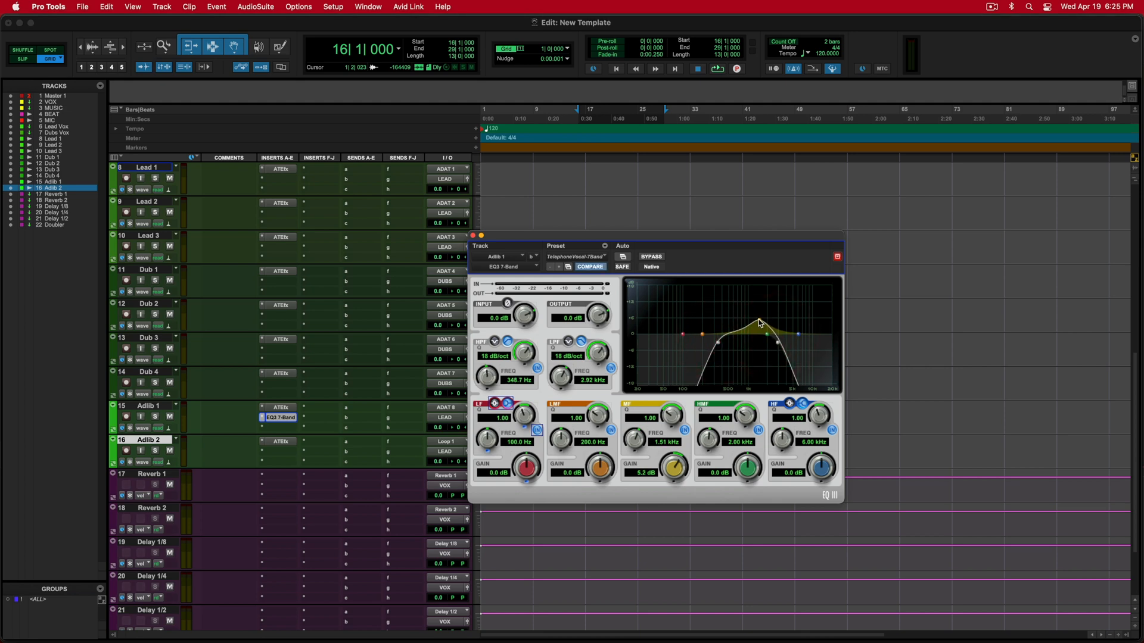
pyautogui.click(473, 236)
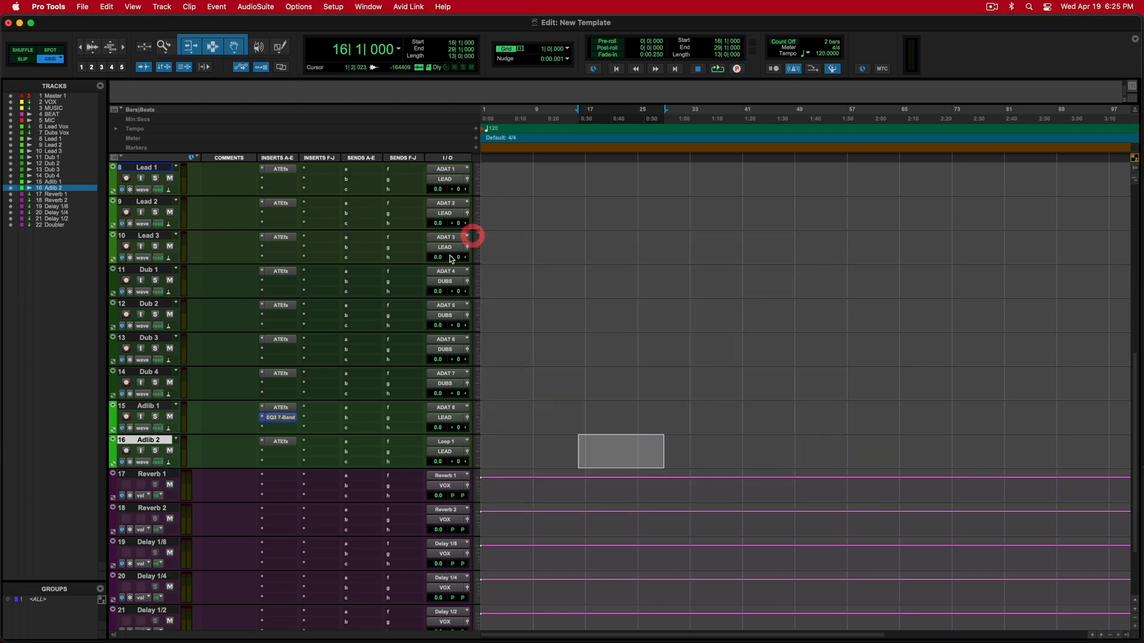
# Step: Add a Reverb 2 bus send in slot b of Adlib 1 and set its level to -7.5 dB
pyautogui.click(350, 417)
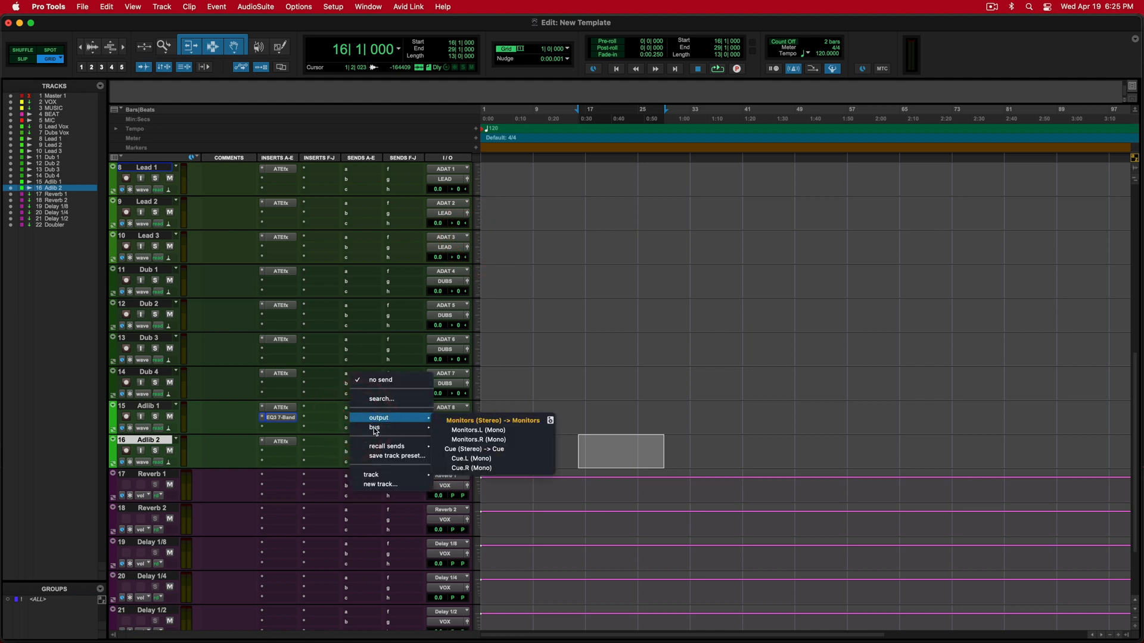
pyautogui.moveTo(375, 430)
pyautogui.click(469, 443)
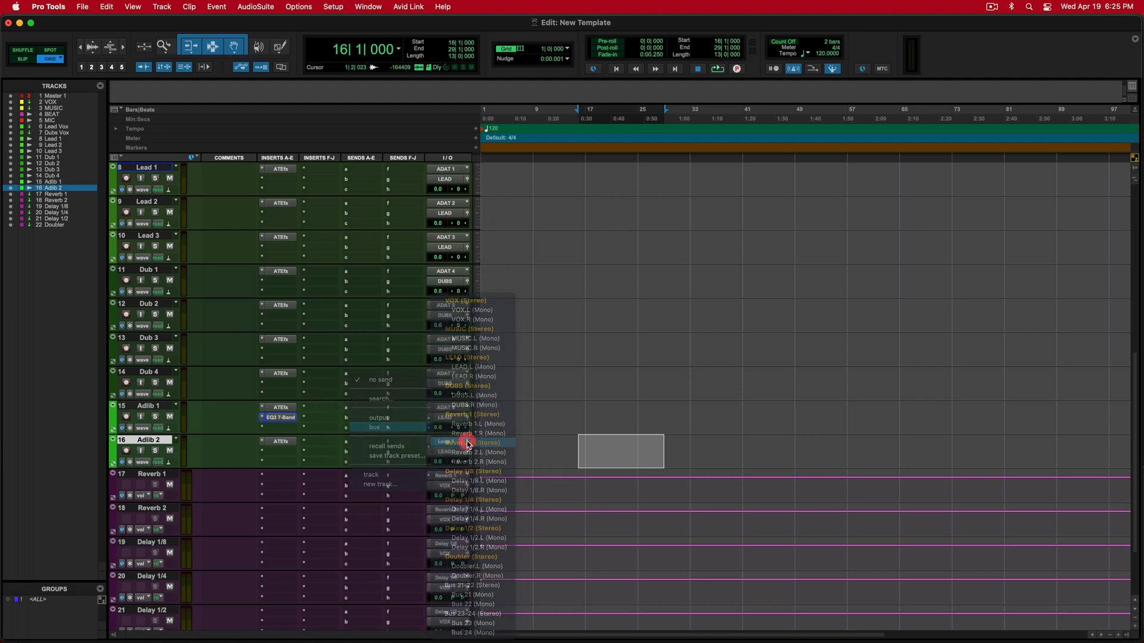
pyautogui.scroll(5, 376, 381)
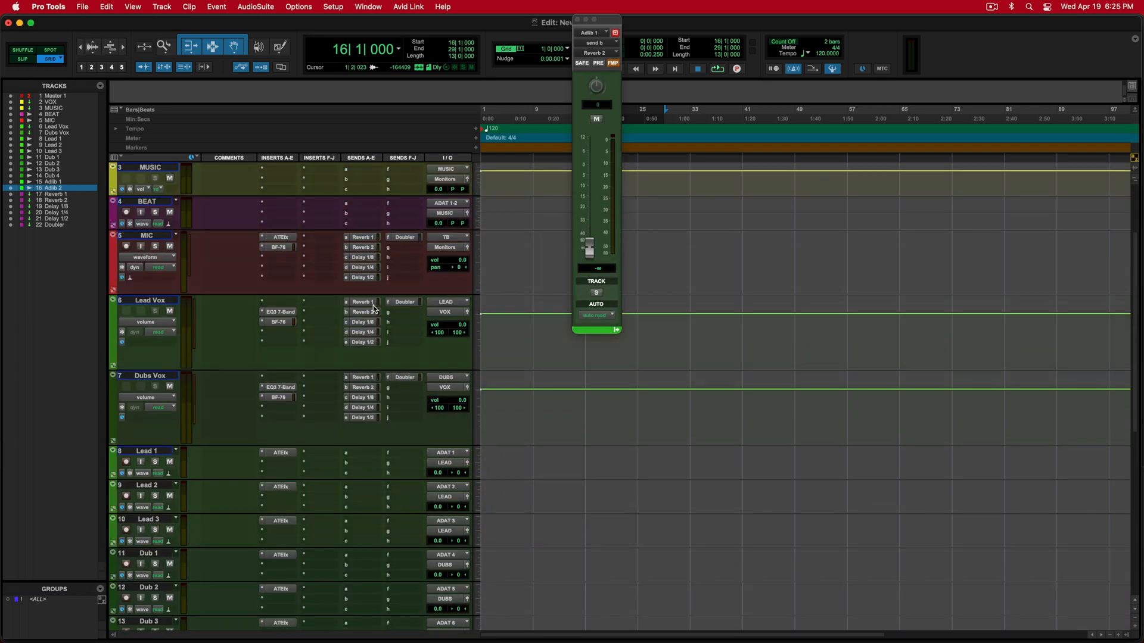
pyautogui.scroll(-10, 364, 382)
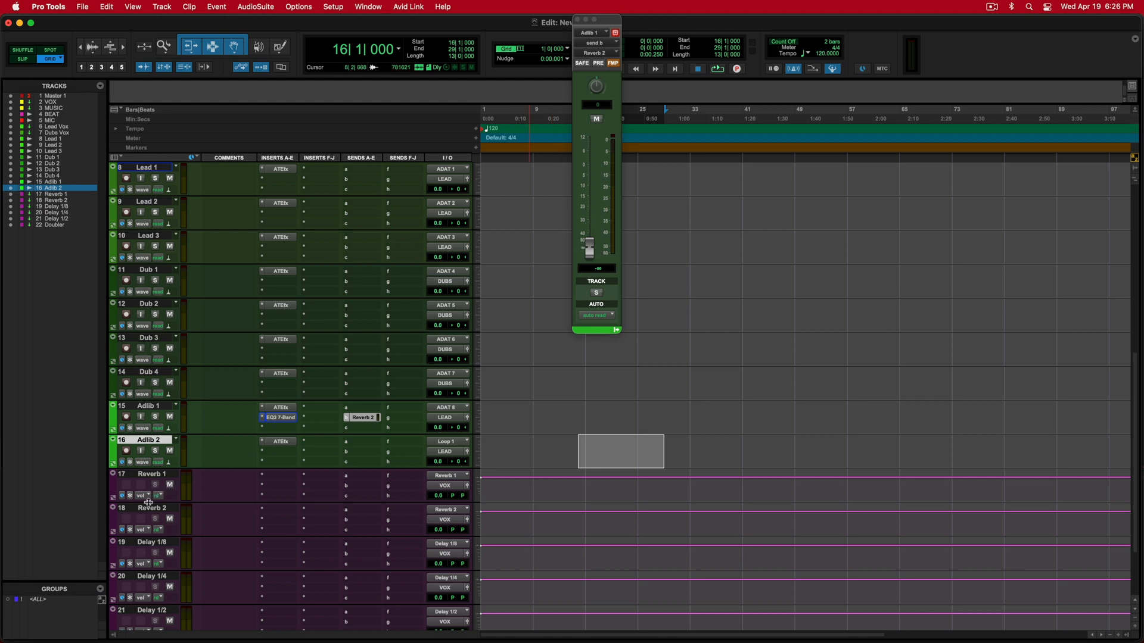
pyautogui.scroll(-2, 238, 542)
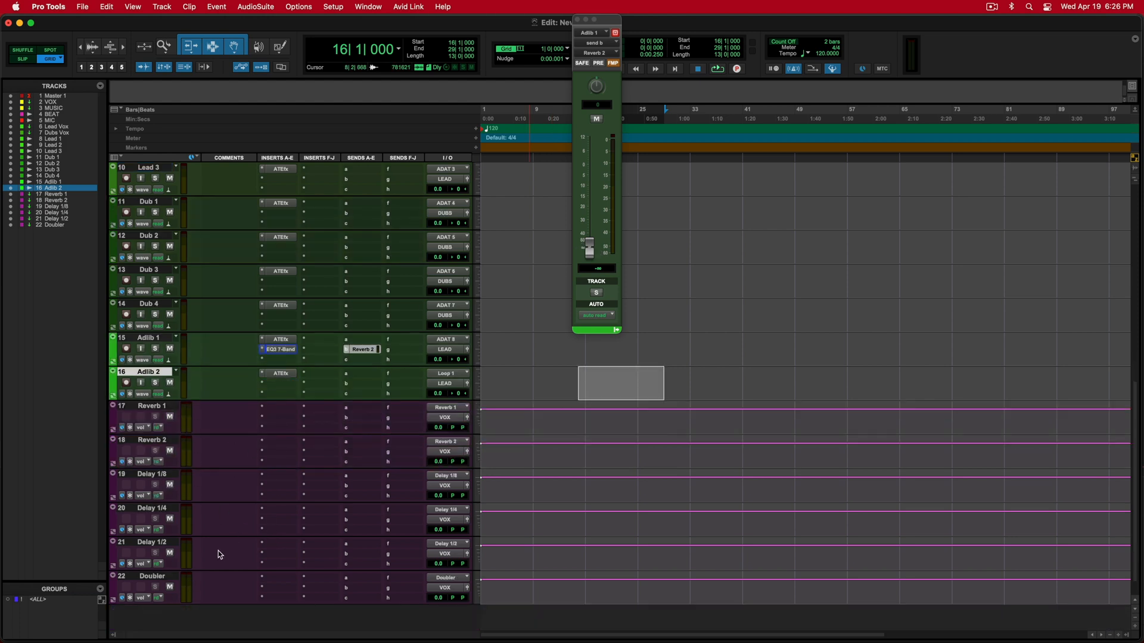
pyautogui.scroll(2, 285, 501)
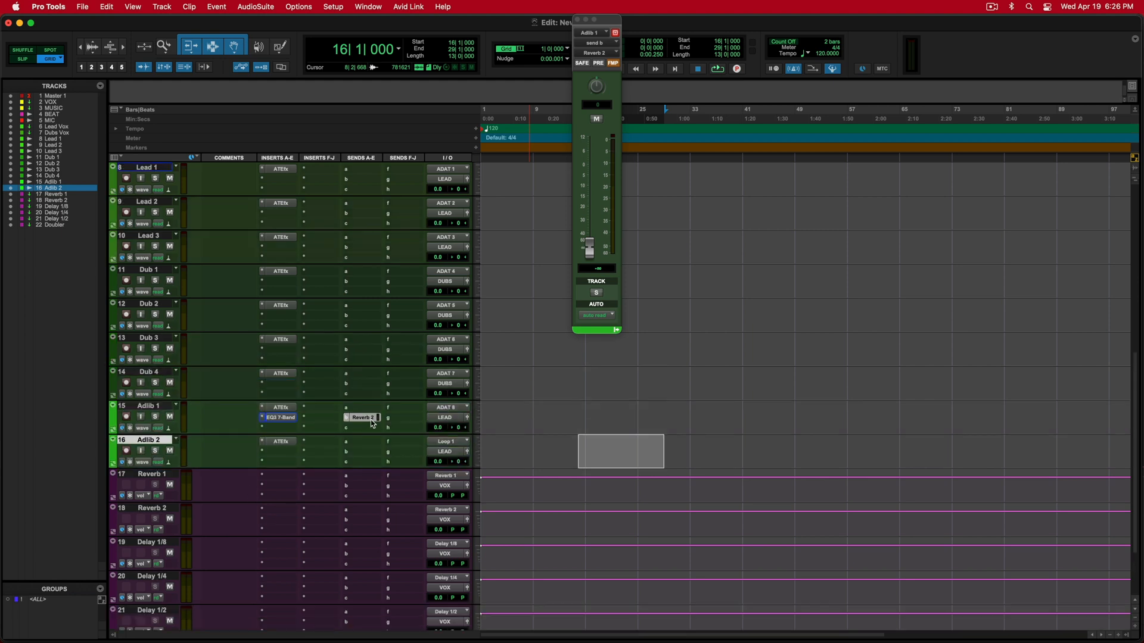
pyautogui.moveTo(594, 261); pyautogui.dragTo(589, 176)
pyautogui.click(589, 176)
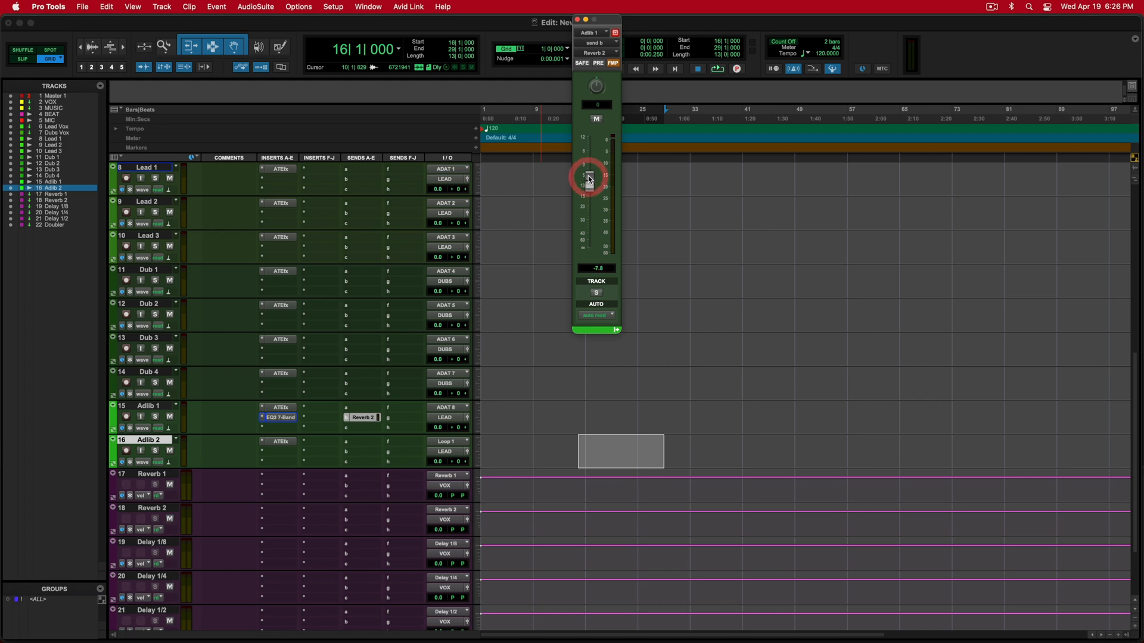
pyautogui.click(590, 175)
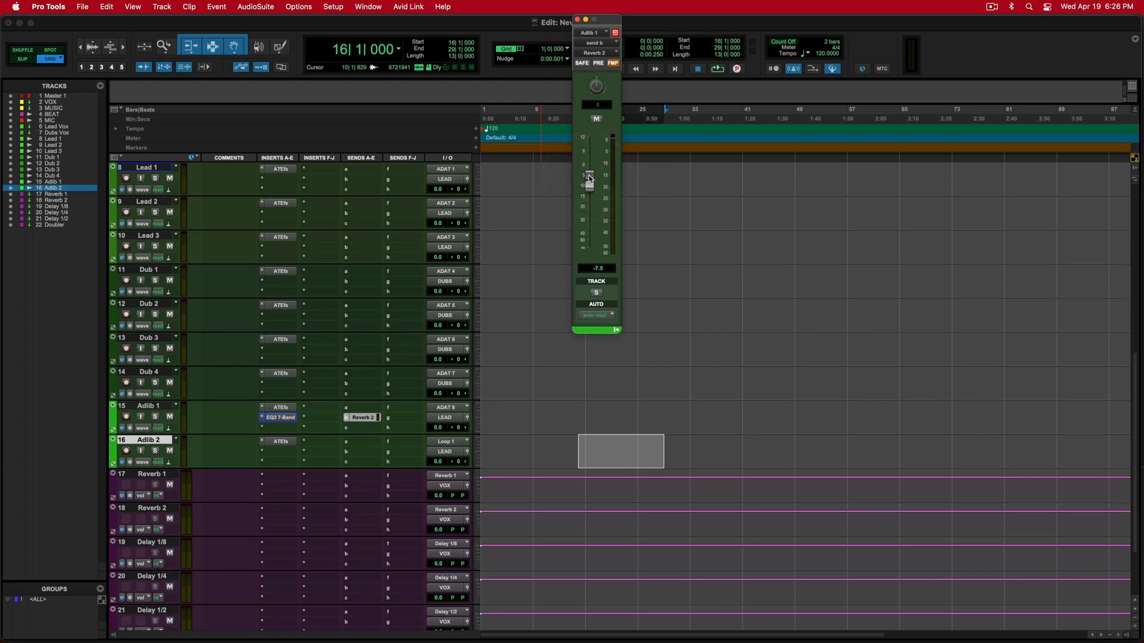
pyautogui.click(577, 20)
# Step: Copy Adlib 1's EQ3 7-Band to the second insert slot of Adlib 2
pyautogui.scroll(4, 581, 359)
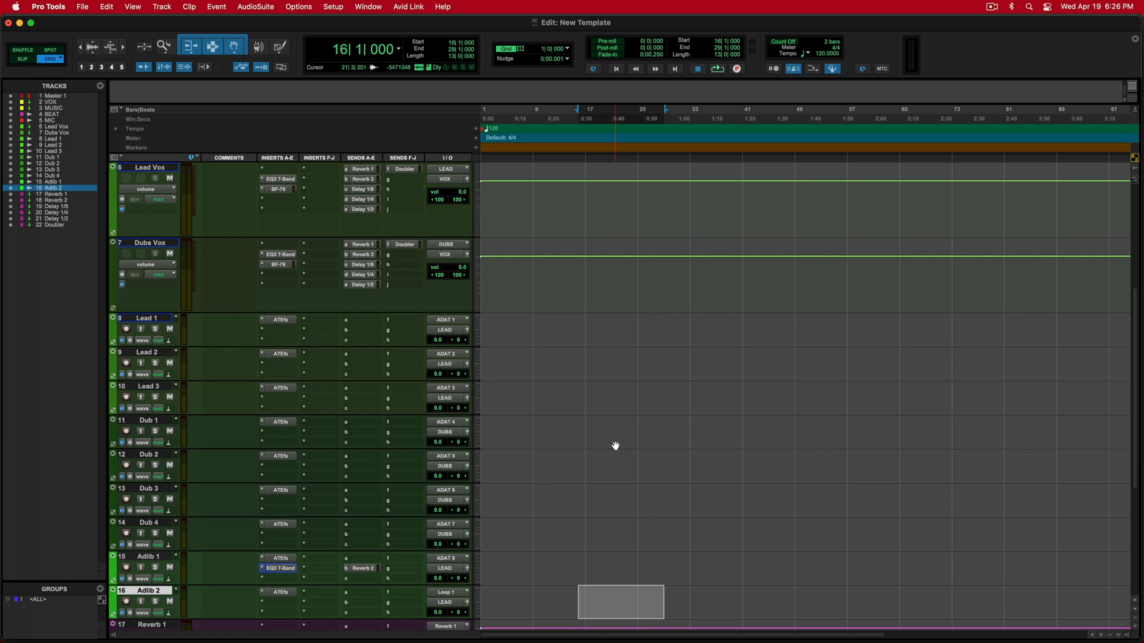
pyautogui.scroll(-5, 546, 495)
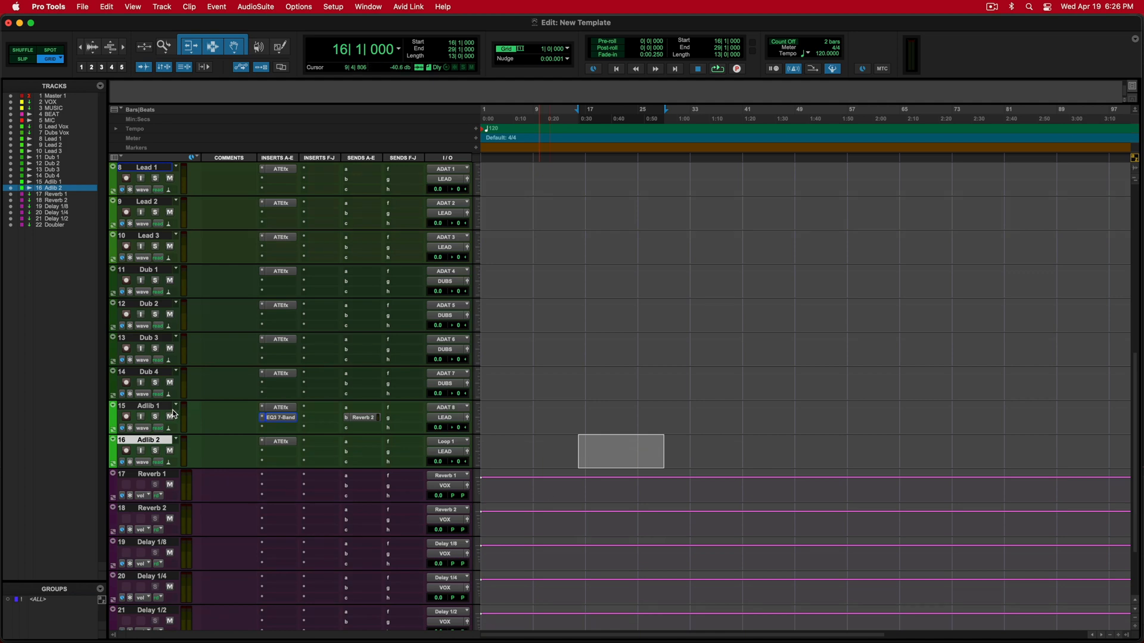
pyautogui.keyDown('alt'); pyautogui.moveTo(288, 419); pyautogui.dragTo(280, 451); pyautogui.keyUp('alt')
pyautogui.rightClick(319, 445)
pyautogui.press('Escape')
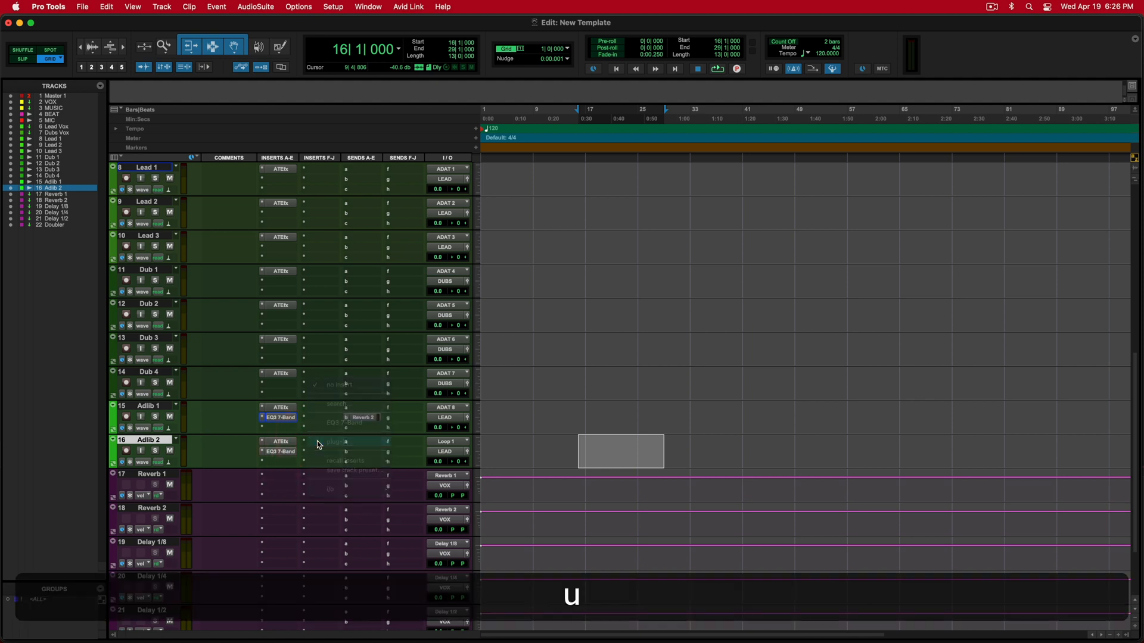
# Step: Insert AutoPan (mono/stereo) in insert slot f of Adlib 2, link it to the tempo, and set its rate to 2 bars
pyautogui.click(319, 445)
pyautogui.write('auto')
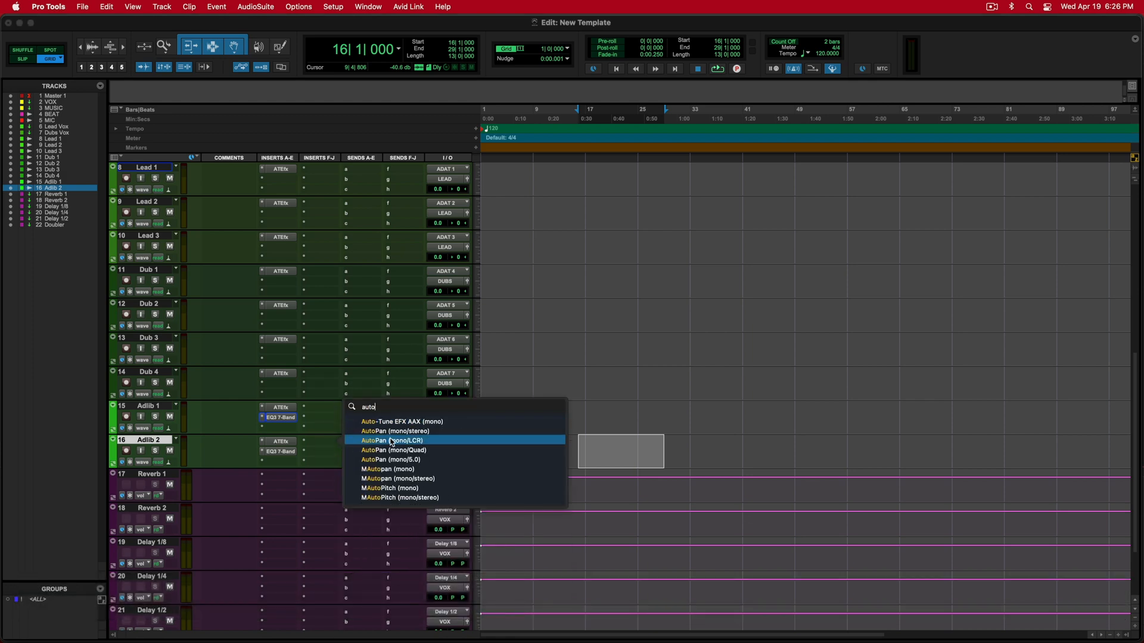
pyautogui.click(416, 432)
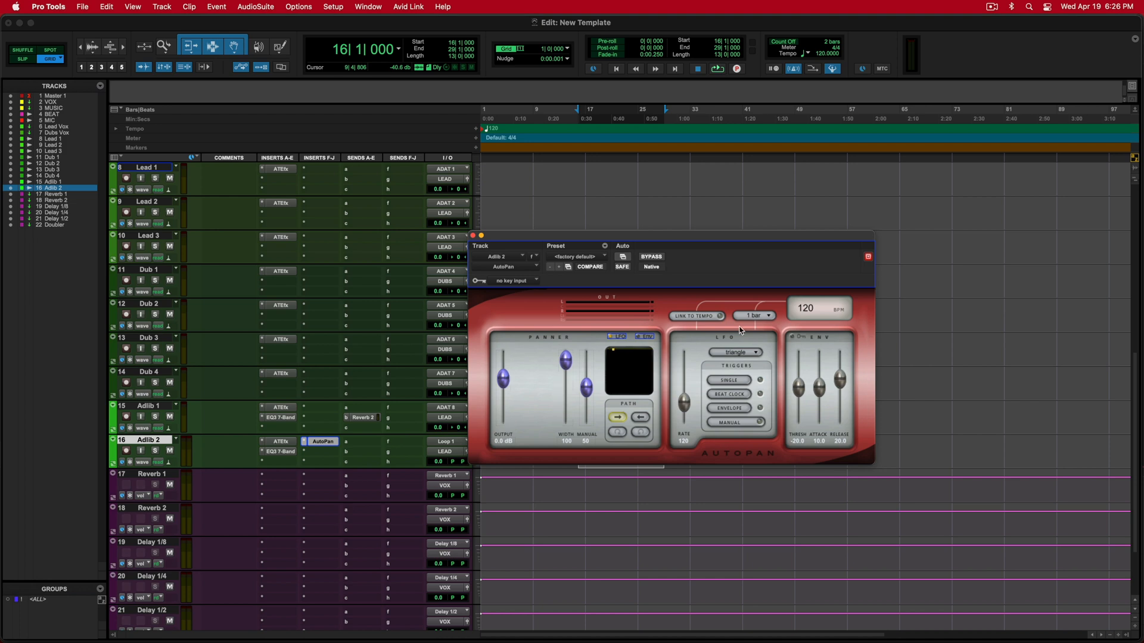
pyautogui.click(714, 318)
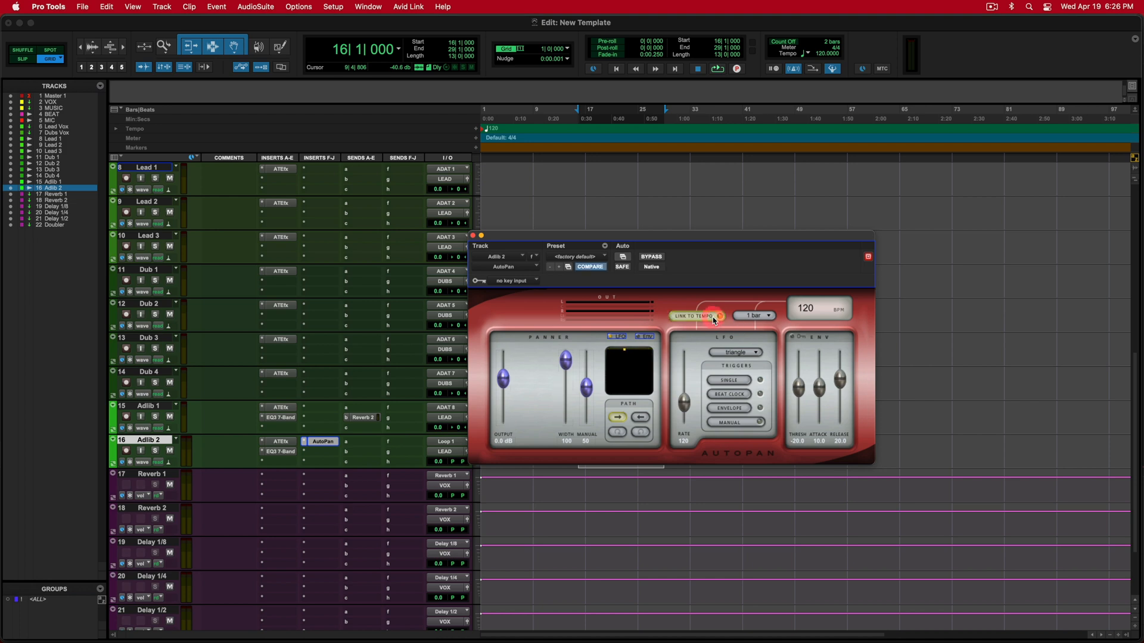
pyautogui.click(754, 316)
pyautogui.click(750, 442)
# Step: Set the session tempo to 150 BPM and close the AutoPan window
pyautogui.click(821, 54)
pyautogui.write('150')
pyautogui.press('Return')
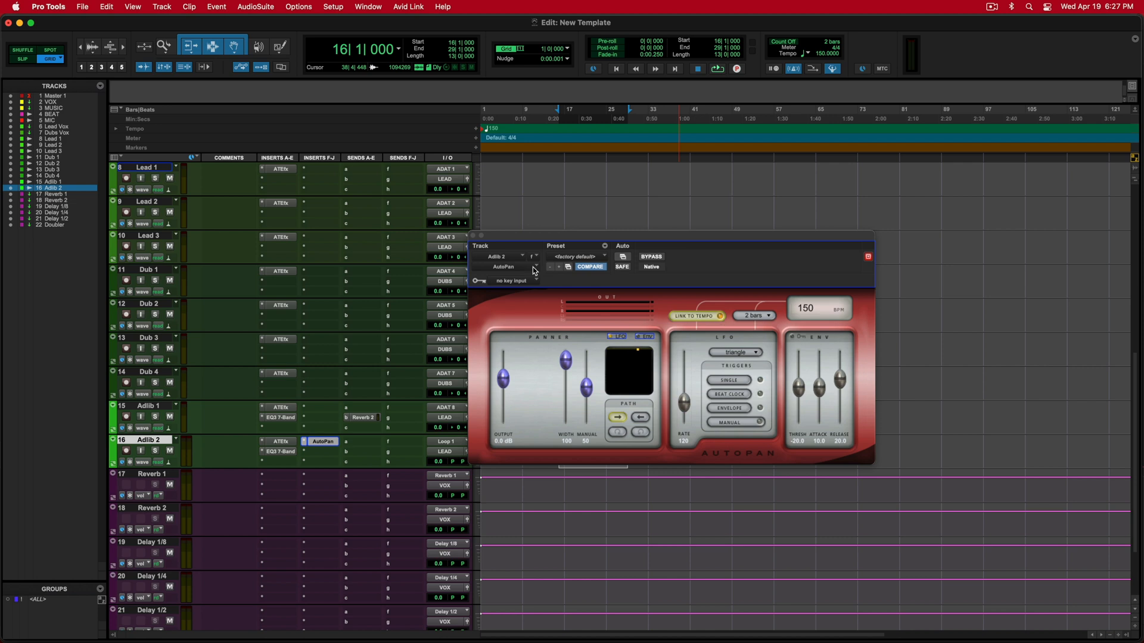
pyautogui.click(475, 237)
# Step: Pan Adlib 1 to 30 right and copy its Reverb 2 send to slot b of Adlib 2
pyautogui.click(608, 449)
pyautogui.moveTo(564, 449); pyautogui.dragTo(648, 453)
pyautogui.moveTo(609, 409); pyautogui.dragTo(663, 412)
pyautogui.moveTo(466, 431); pyautogui.dragTo(466, 429)
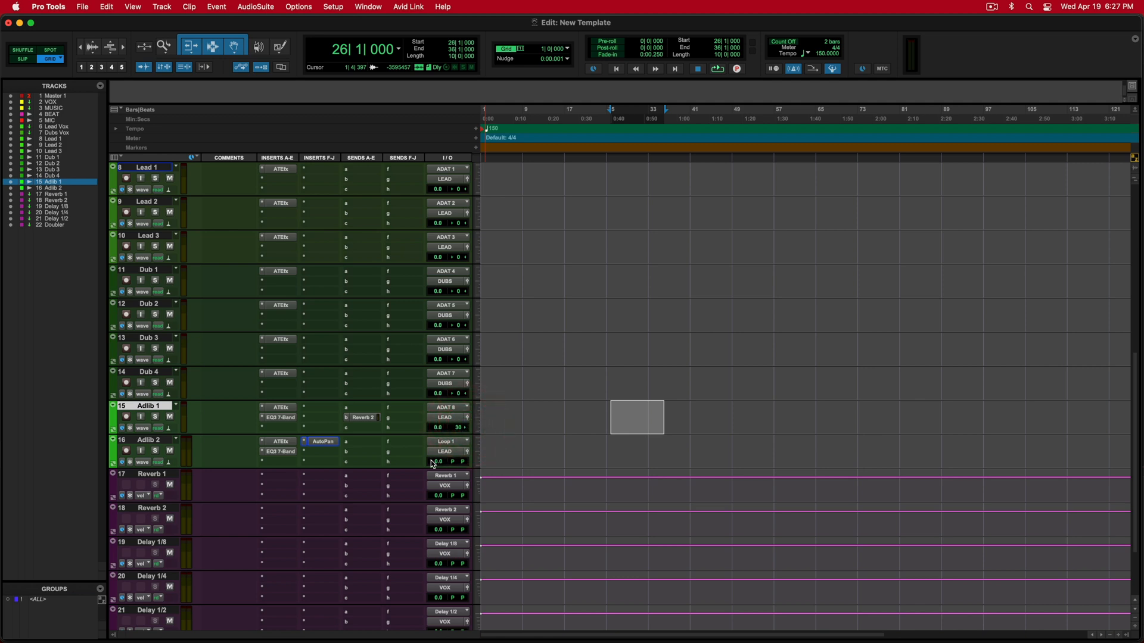
pyautogui.moveTo(368, 420); pyautogui.dragTo(370, 455)
# Step: Insert Avid's Reverb One (stereo) on the Reverb 1 track and load its Medium Plate preset
pyautogui.scroll(-5, 210, 451)
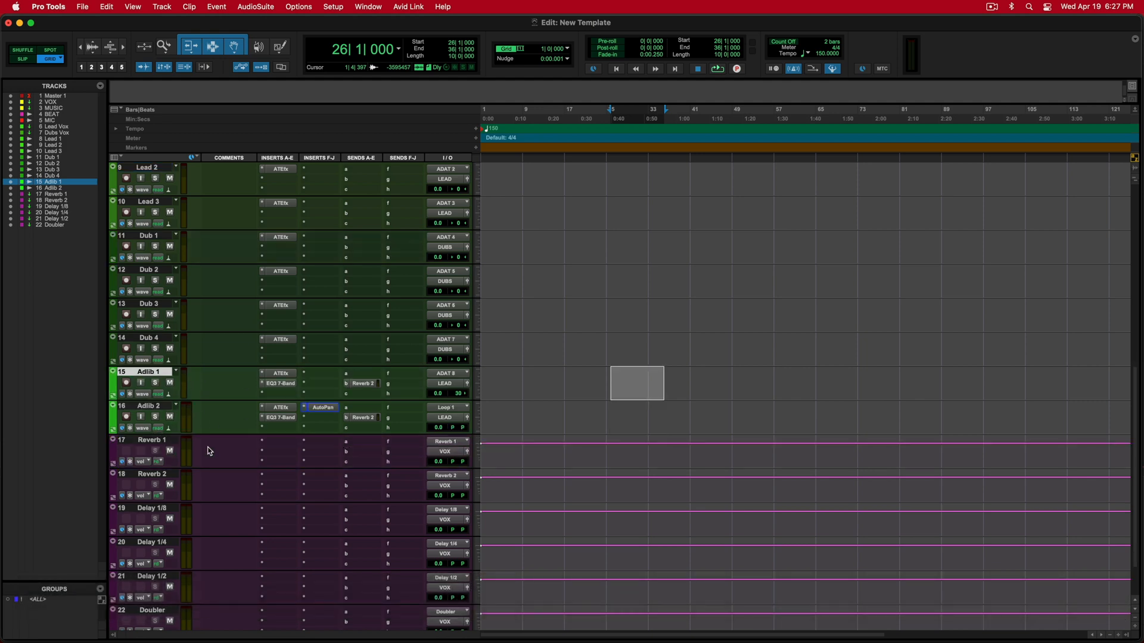
pyautogui.click(152, 376)
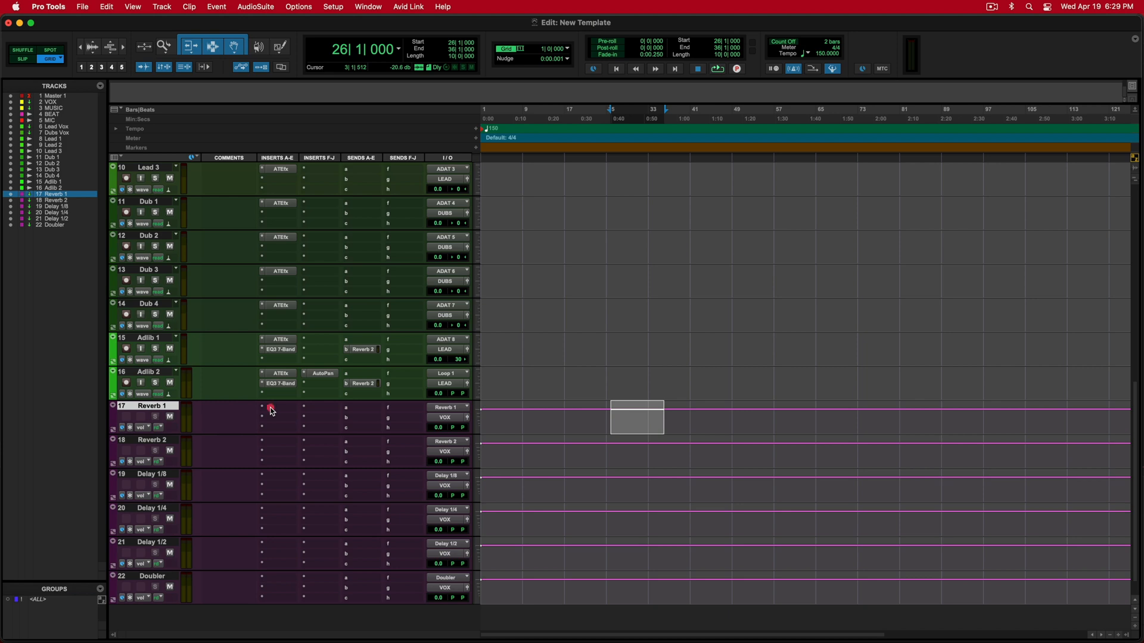
pyautogui.click(272, 411)
pyautogui.moveTo(284, 410)
pyautogui.moveTo(409, 325)
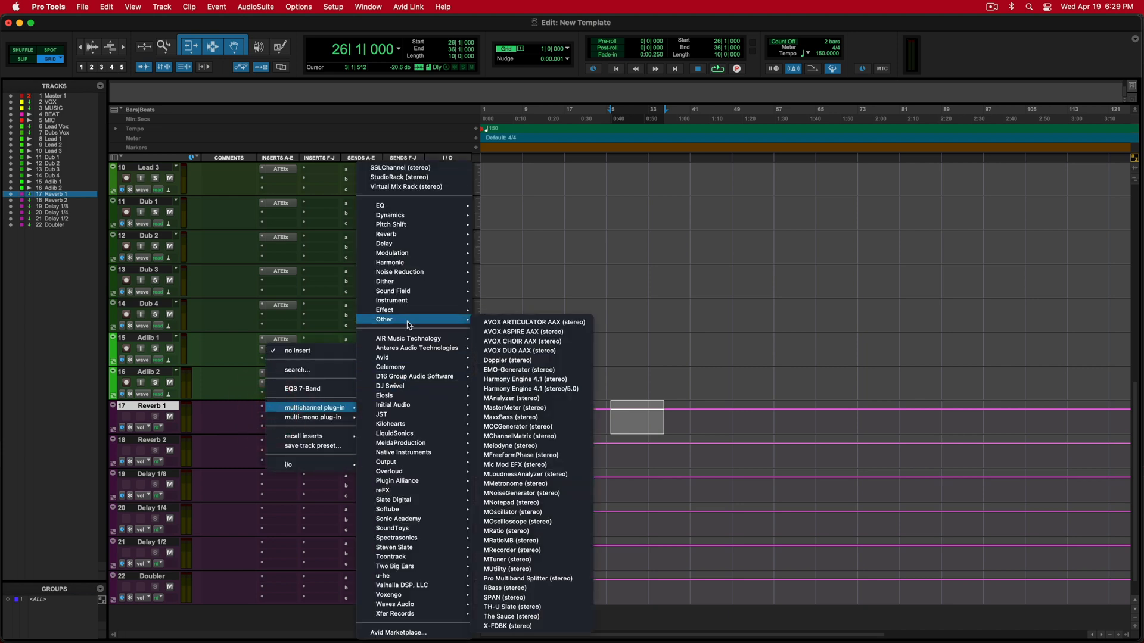
pyautogui.moveTo(401, 359)
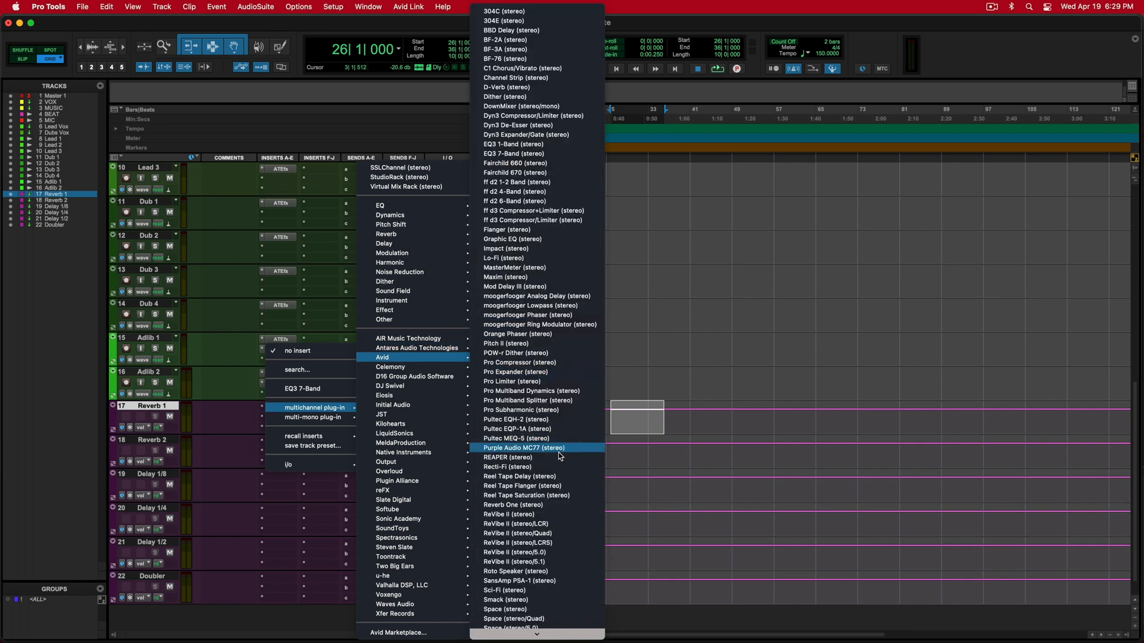
pyautogui.click(541, 504)
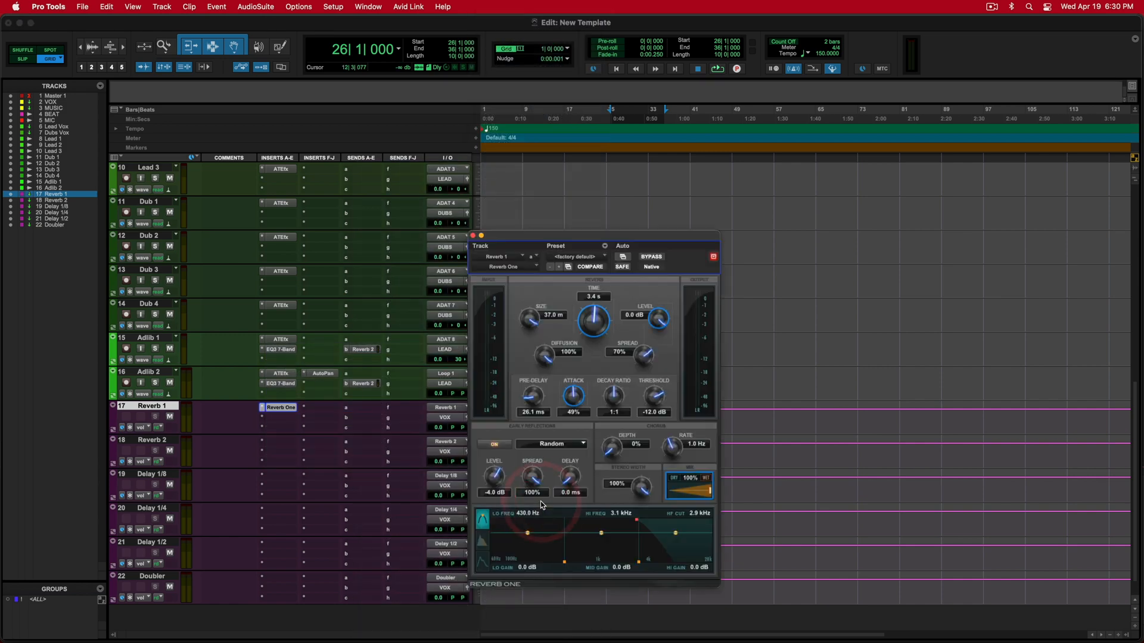
pyautogui.click(591, 261)
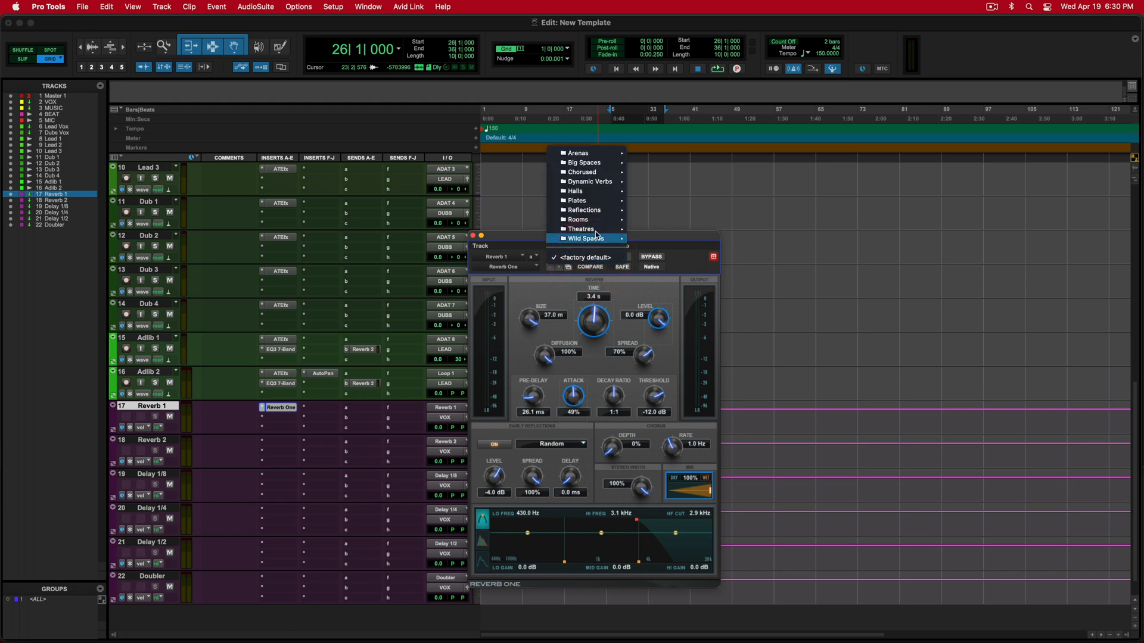
pyautogui.moveTo(595, 204)
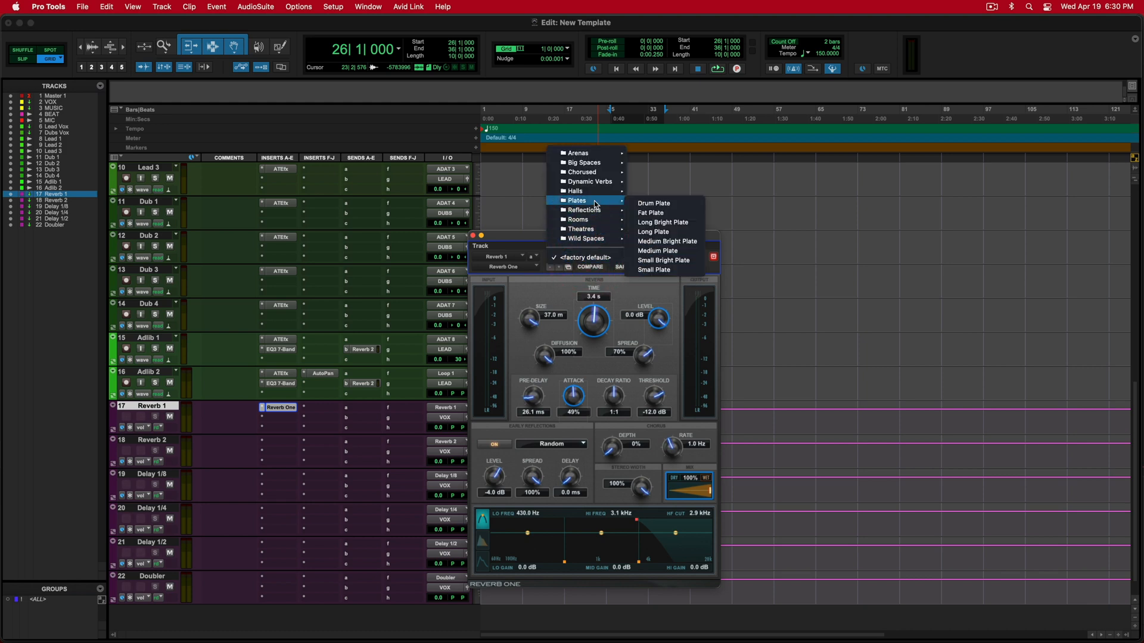
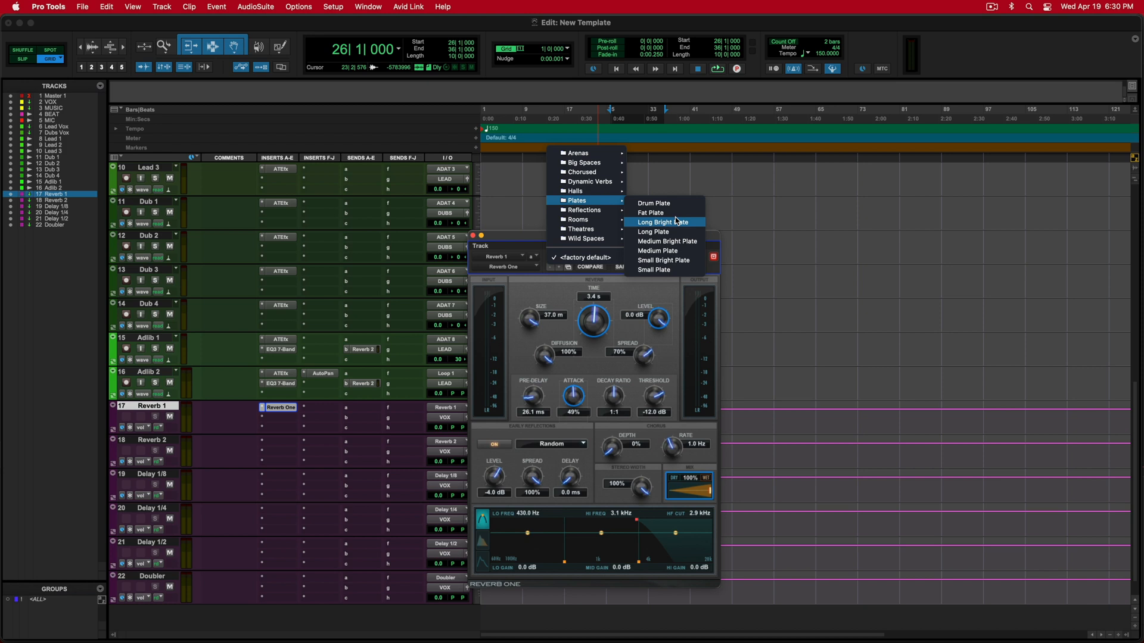
pyautogui.click(680, 252)
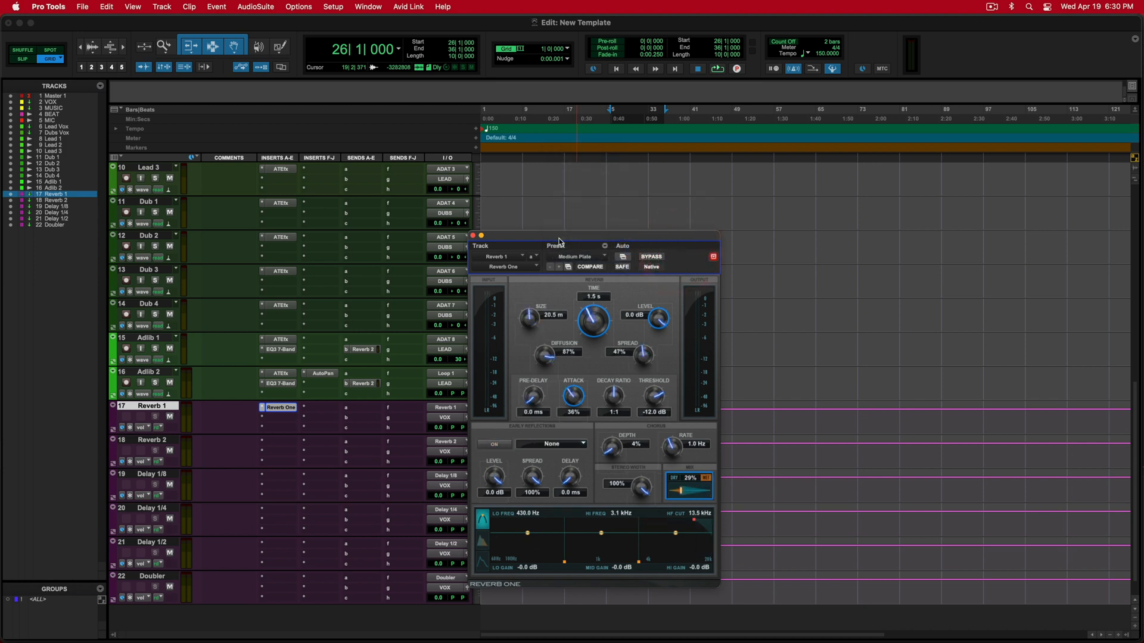
# Step: Copy Reverb One from Reverb 1 to the first insert of Reverb 2 and load the Long Dark Hall preset there
pyautogui.moveTo(281, 407); pyautogui.dragTo(281, 442)
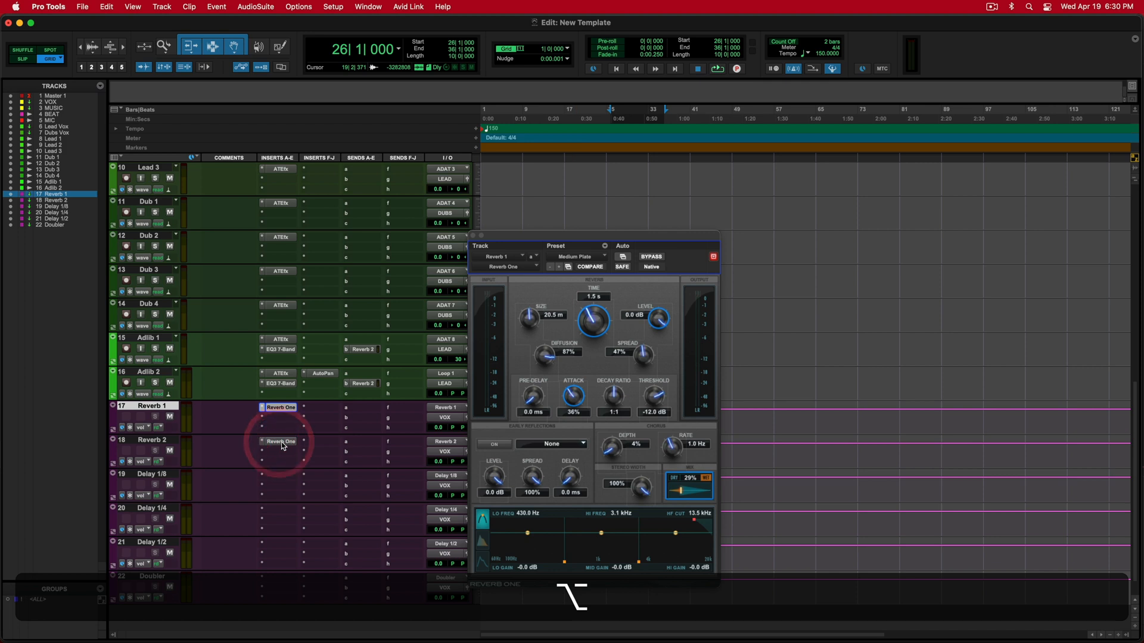
pyautogui.click(575, 257)
pyautogui.moveTo(587, 249)
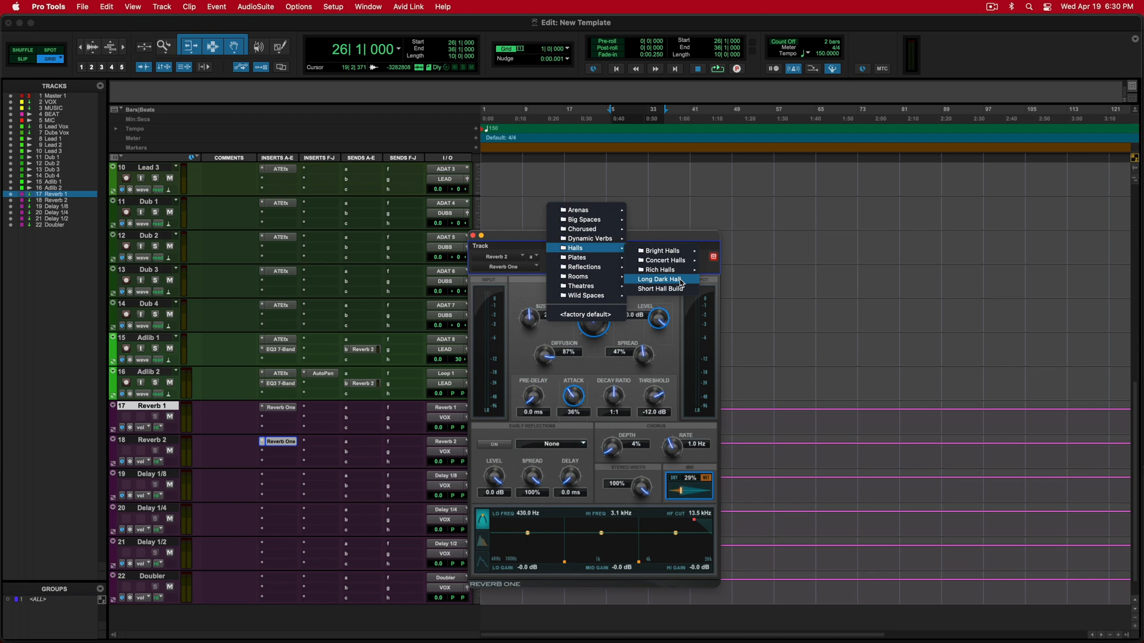
pyautogui.click(682, 282)
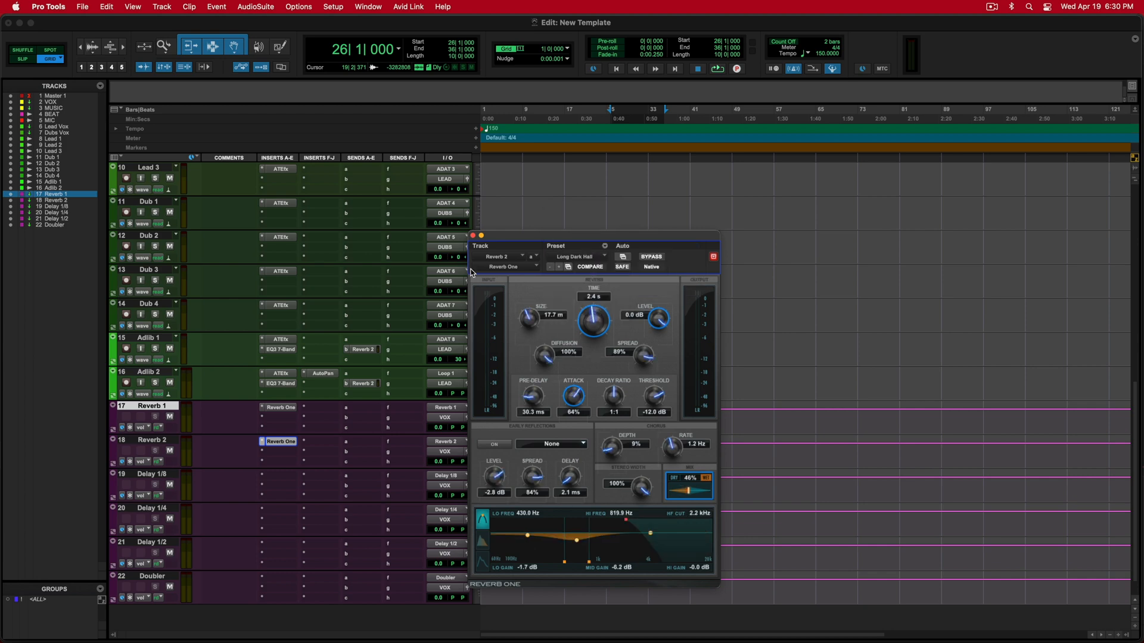
pyautogui.click(473, 235)
# Step: Enable input monitoring on the MIC track and bypass its Auto-Tune insert
pyautogui.scroll(5, 379, 357)
pyautogui.scroll(5, 379, 356)
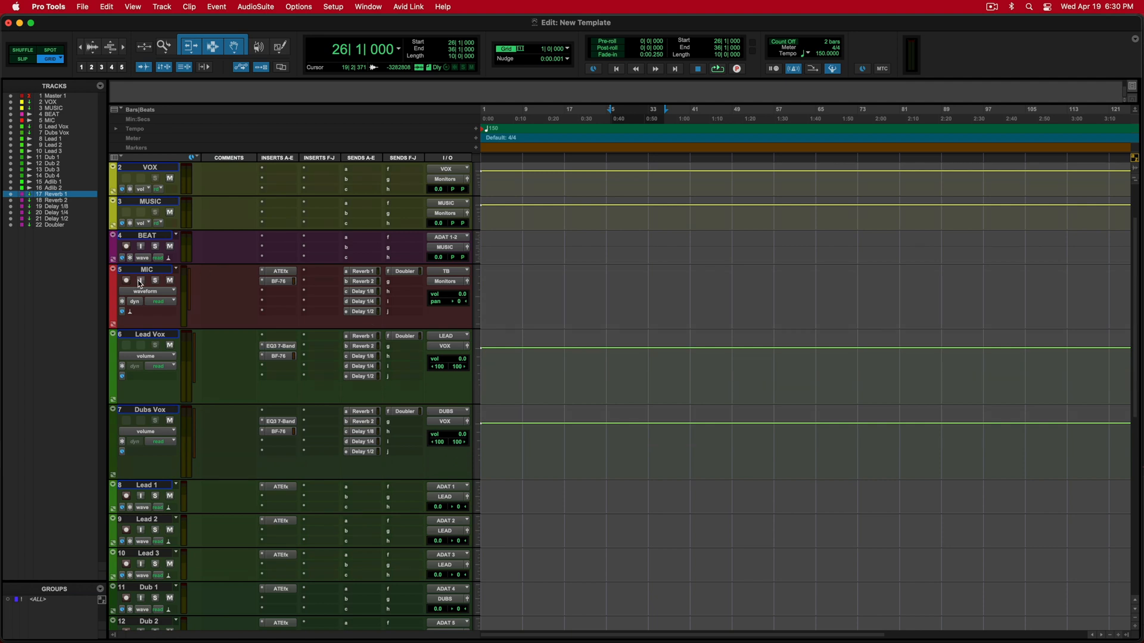
pyautogui.click(141, 284)
pyautogui.keyDown('super'); pyautogui.click(277, 273); pyautogui.keyUp('super')
# Step: Audition MIC's Reverb 2 send at about -5.7 dB and pull its level back down to minus infinity
pyautogui.click(363, 281)
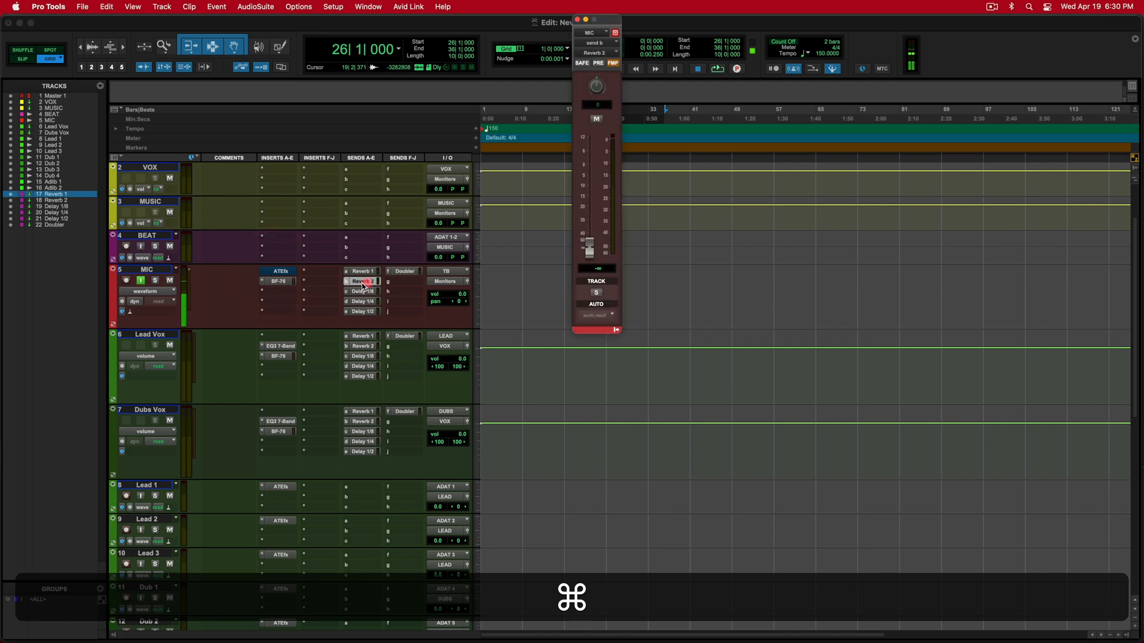
pyautogui.moveTo(593, 226); pyautogui.dragTo(593, 183)
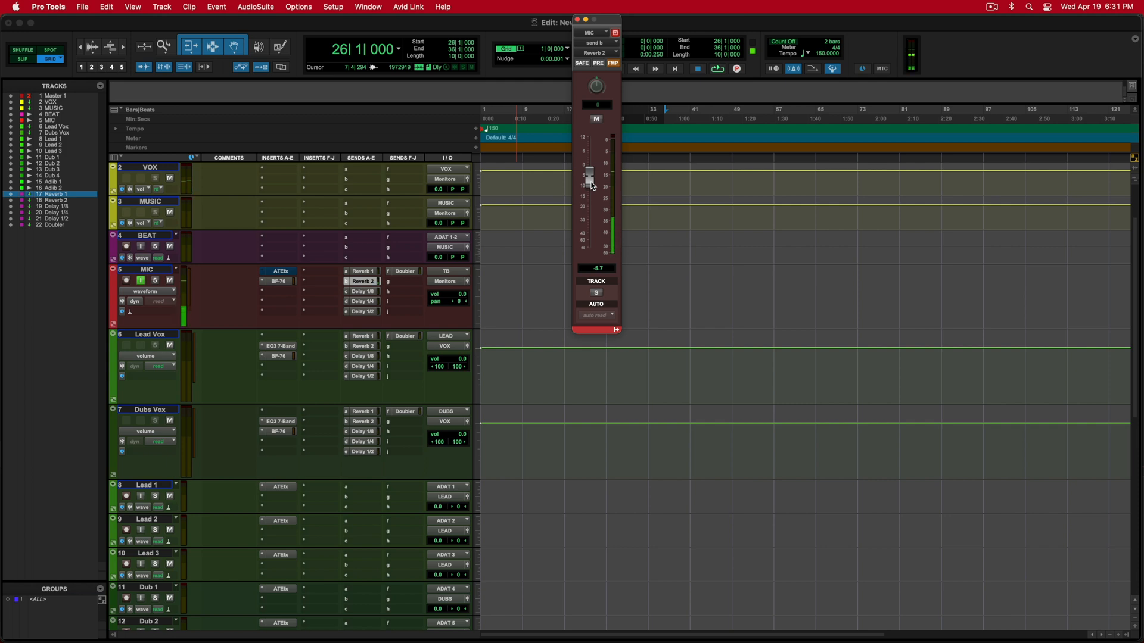
pyautogui.moveTo(591, 185); pyautogui.dragTo(589, 249)
# Step: Raise MIC's Reverb 1 send to audition it, and raise its Reverb 2 send to about -6.5 dB
pyautogui.click(375, 272)
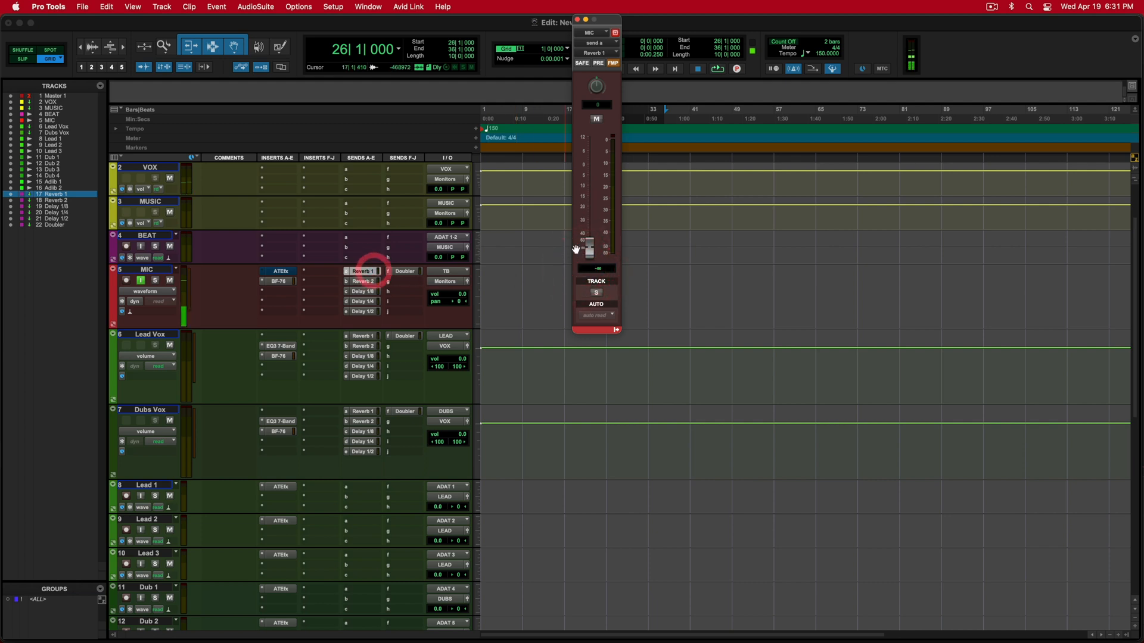
pyautogui.moveTo(589, 249); pyautogui.dragTo(594, 186)
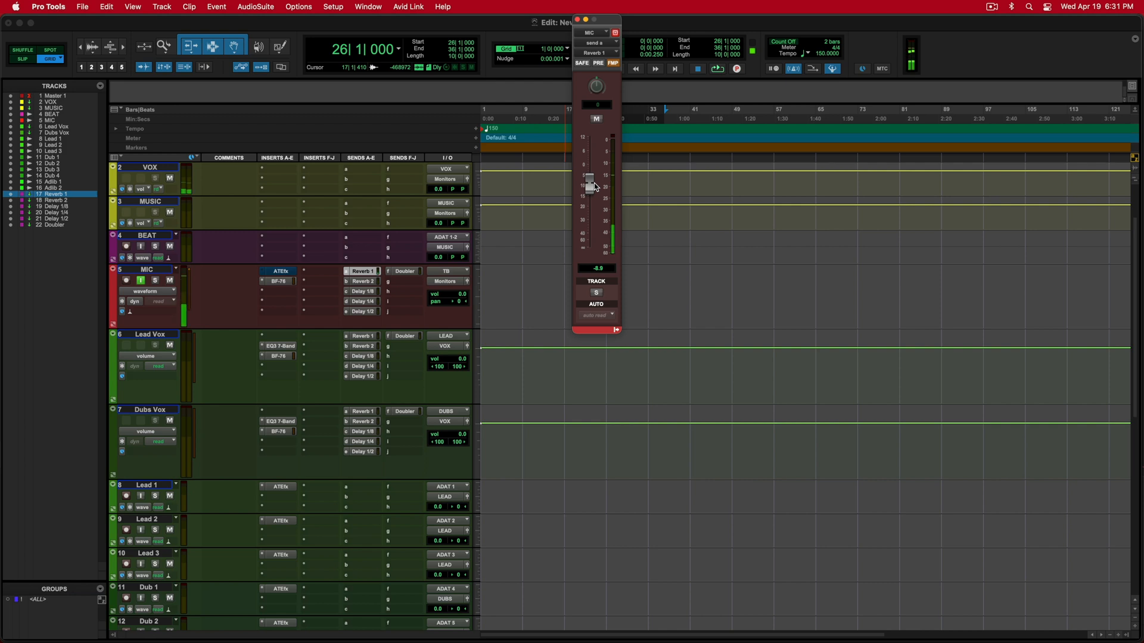
pyautogui.moveTo(594, 184); pyautogui.dragTo(594, 181)
pyautogui.click(595, 183)
pyautogui.click(370, 280)
pyautogui.moveTo(587, 249); pyautogui.dragTo(594, 178)
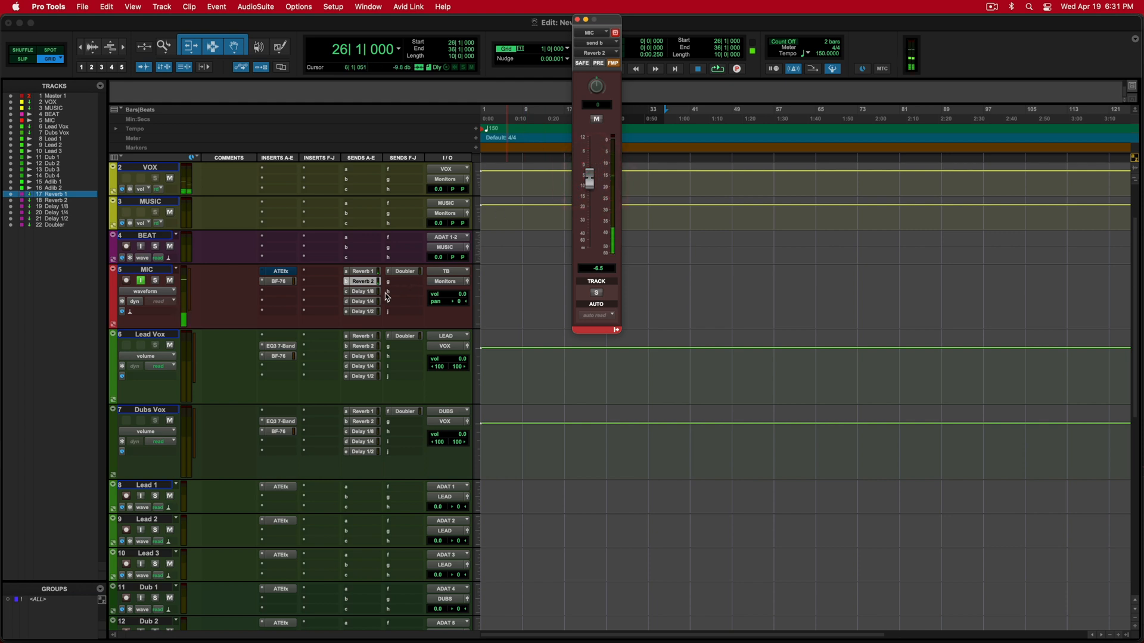
# Step: Pull MIC's Reverb 2 and Reverb 1 sends back down to minus infinity and close the send fader
pyautogui.moveTo(590, 180); pyautogui.dragTo(571, 298)
pyautogui.click(373, 271)
pyautogui.moveTo(586, 184); pyautogui.dragTo(585, 292)
pyautogui.click(577, 19)
# Step: Set the mix of Reverb One on the Reverb 2 track to 100% wet
pyautogui.scroll(-5, 552, 265)
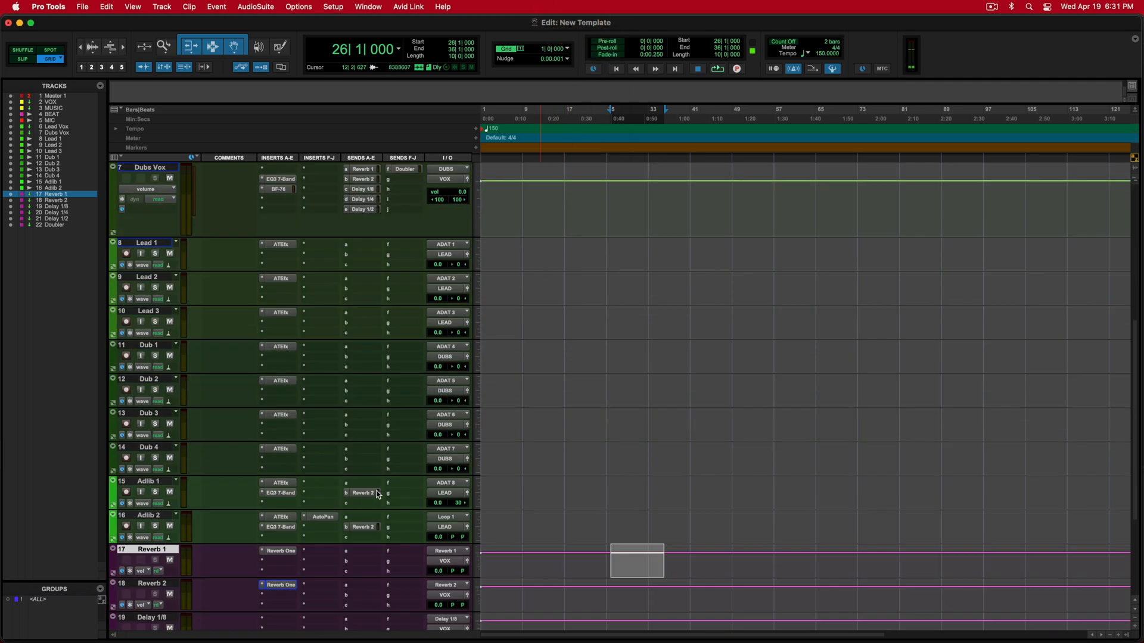
pyautogui.scroll(-3, 366, 495)
pyautogui.click(156, 410)
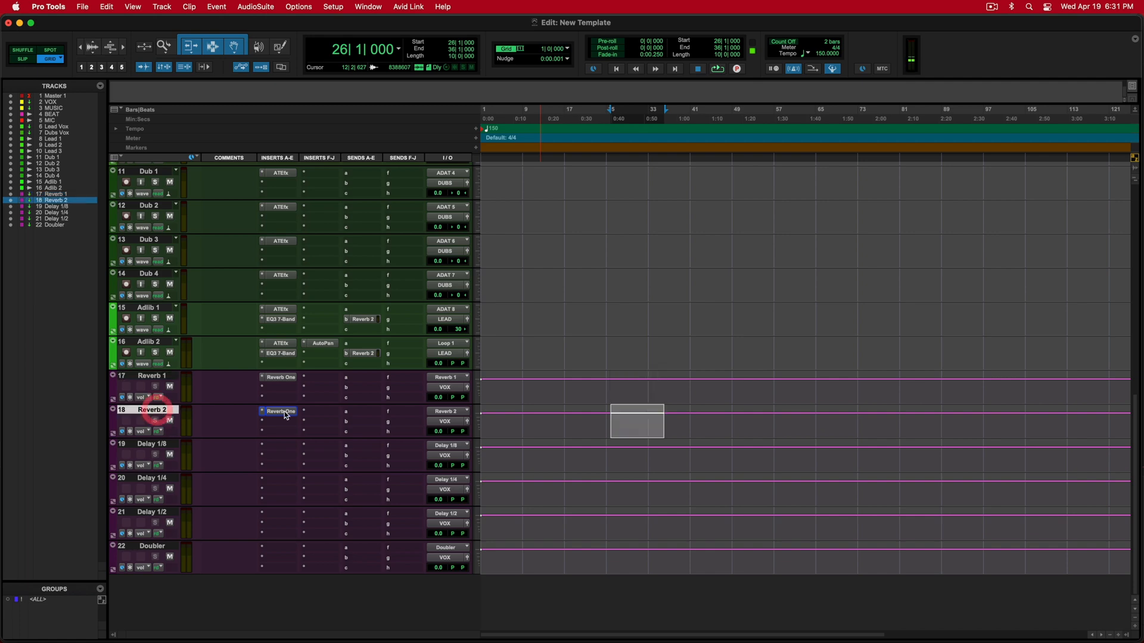
pyautogui.click(284, 411)
pyautogui.scroll(8, 167, 298)
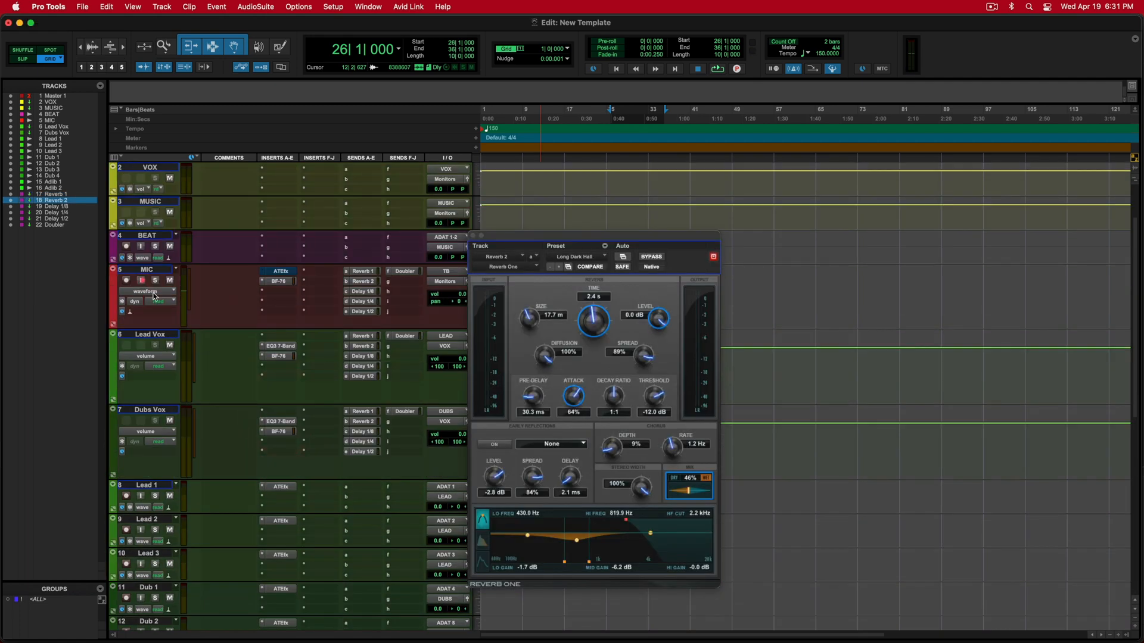
pyautogui.scroll(-5, 229, 327)
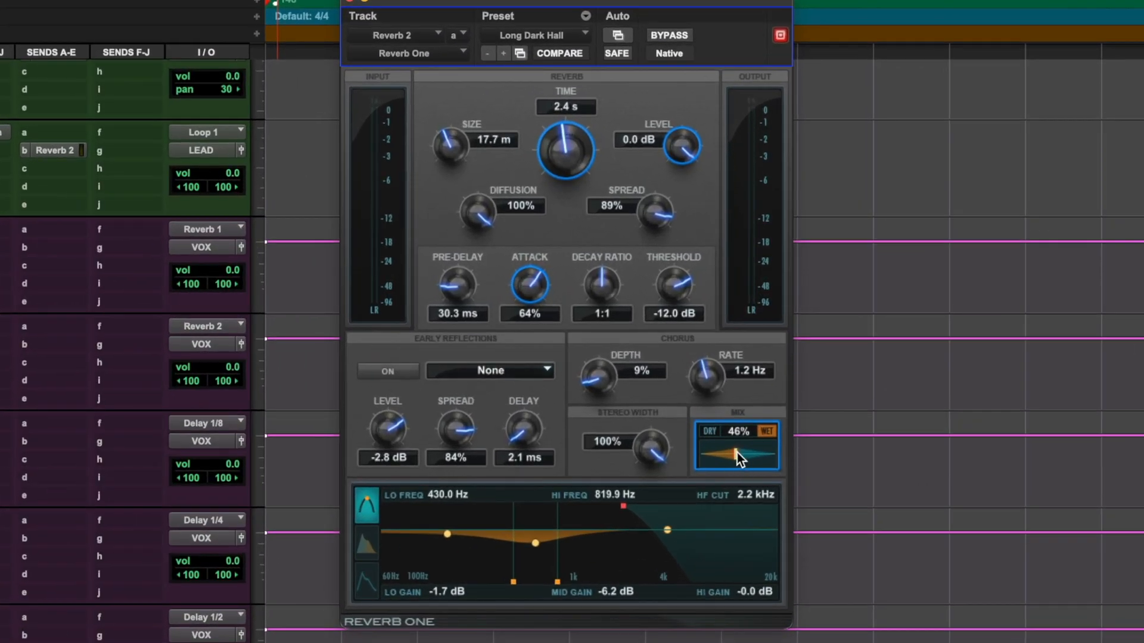
pyautogui.moveTo(732, 455); pyautogui.dragTo(794, 456)
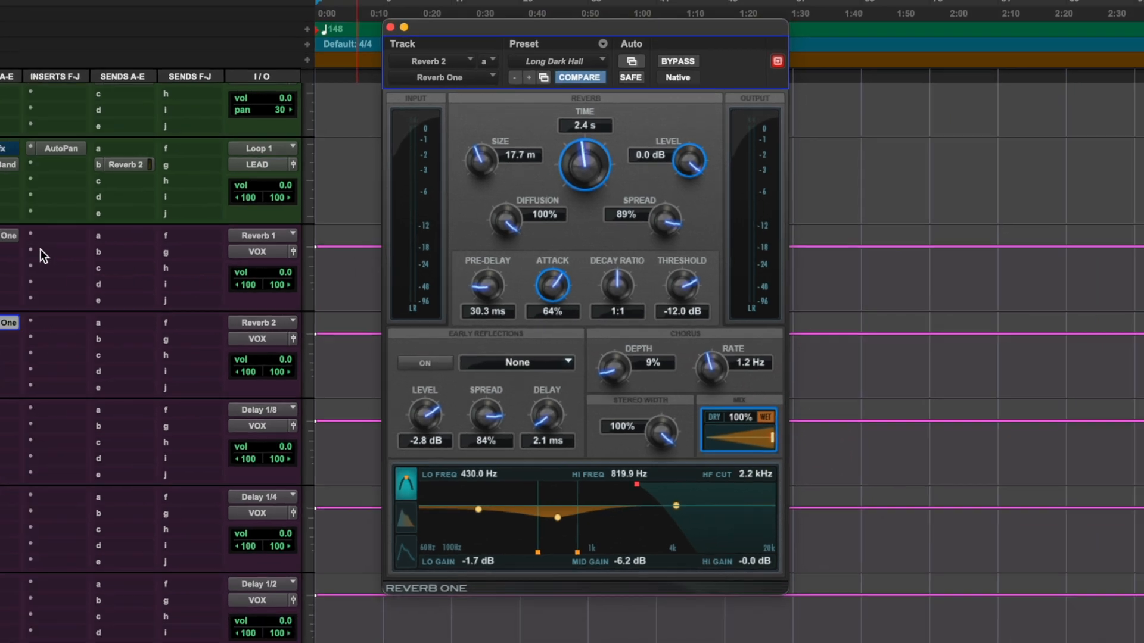
# Step: Set the mix of Reverb One on the Reverb 1 track to 100% wet and close the plug-in
pyautogui.click(280, 257)
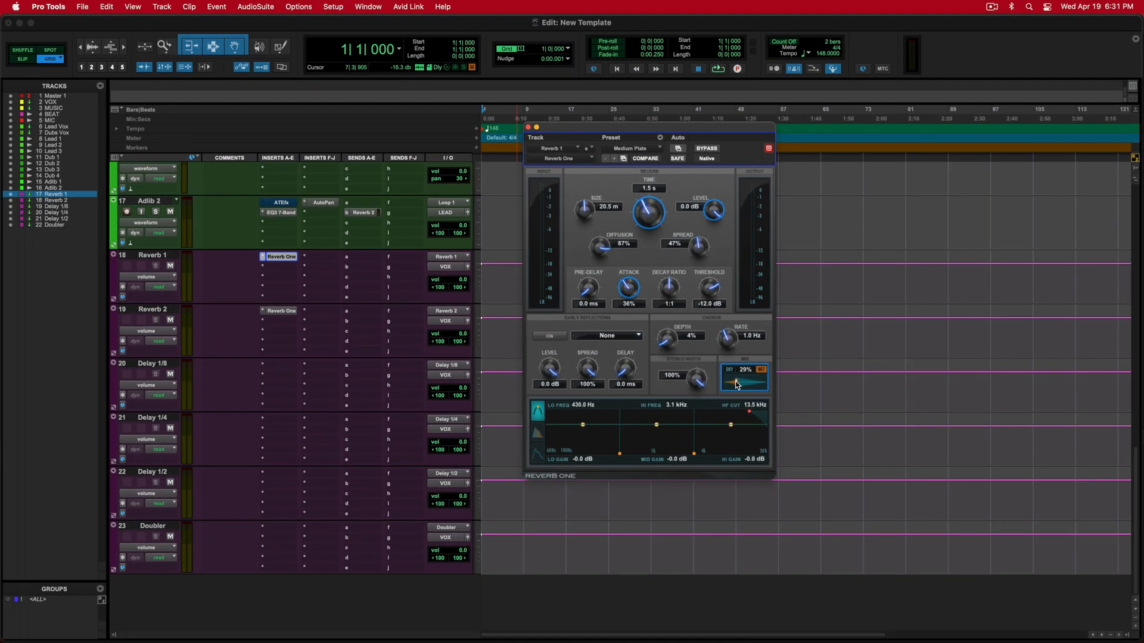
pyautogui.moveTo(737, 384); pyautogui.dragTo(778, 383)
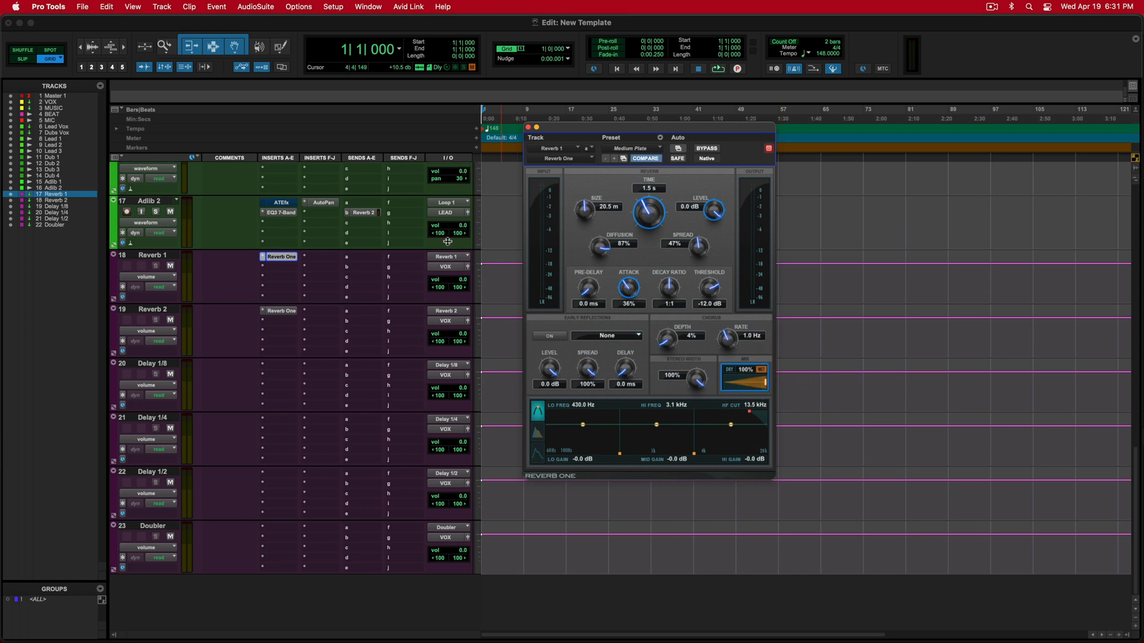
pyautogui.click(528, 127)
# Step: Inspect the fader of the Lead Vox track's Reverb 1 send and close it
pyautogui.scroll(15, 508, 314)
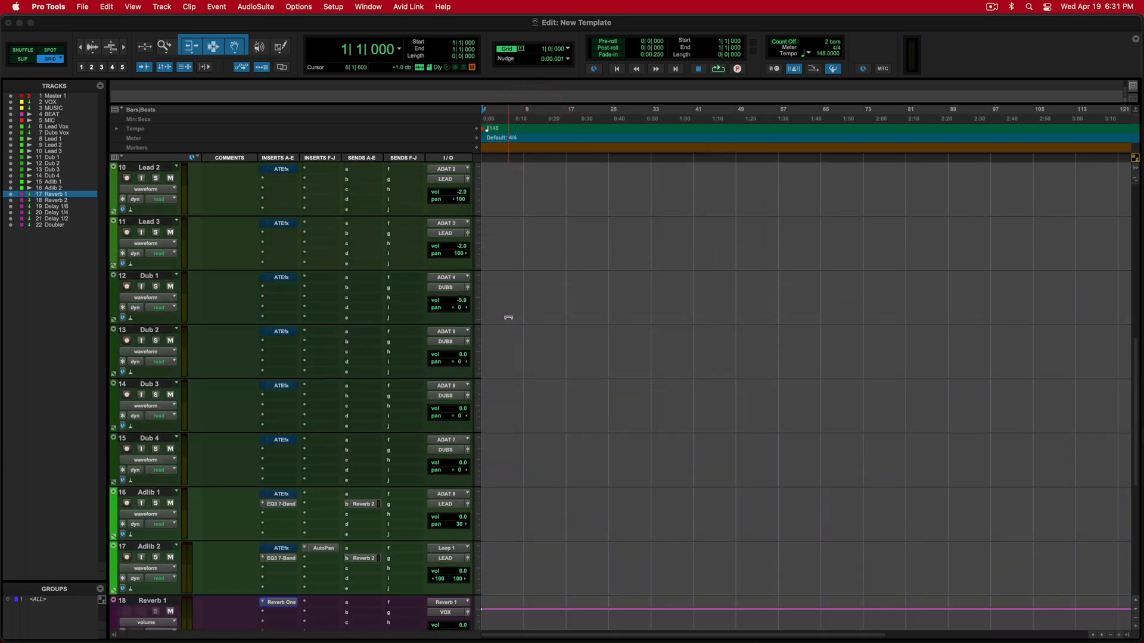
pyautogui.scroll(3, 508, 318)
pyautogui.scroll(-2, 507, 317)
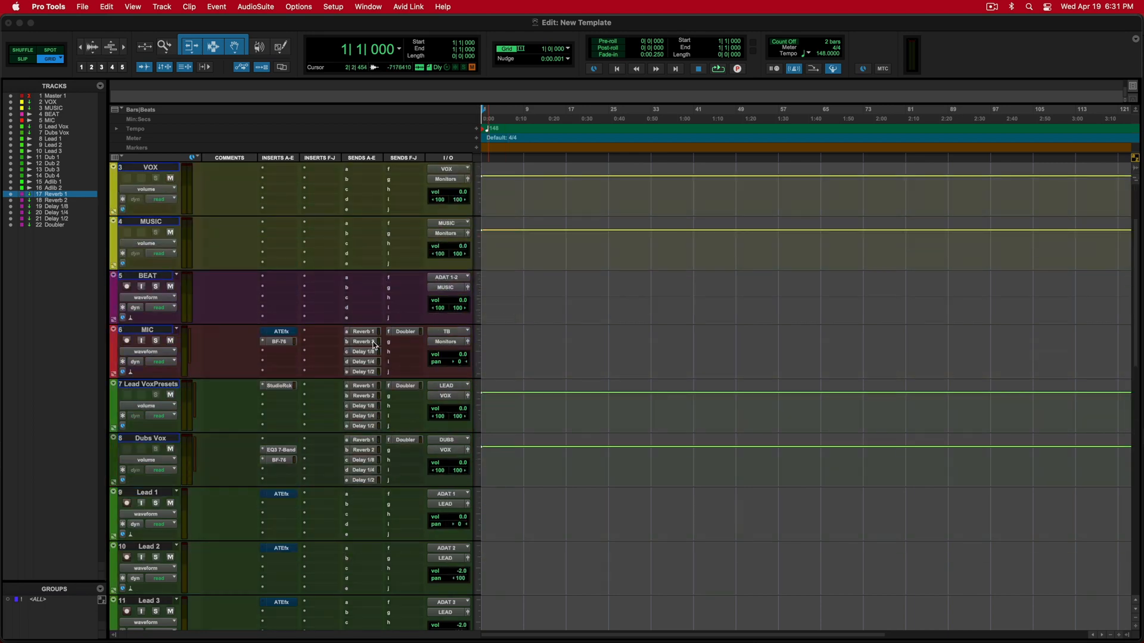
pyautogui.click(360, 387)
pyautogui.moveTo(590, 253)
pyautogui.mouseDown()
pyautogui.moveTo(591, 200)
pyautogui.moveTo(592, 269)
pyautogui.moveTo(591, 255)
pyautogui.mouseUp()
pyautogui.click(577, 20)
# Step: Reopen Reverb One on the Reverb 1 track to review its mix setting against the vocal tracks' sends
pyautogui.scroll(-5, 441, 409)
pyautogui.scroll(-3, 441, 410)
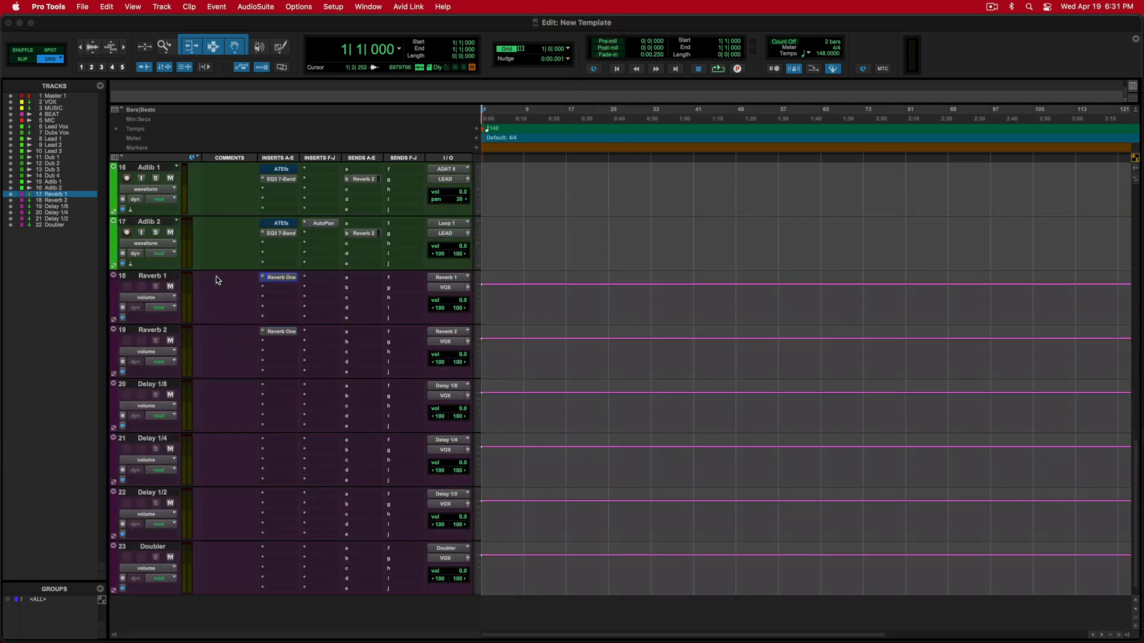
pyautogui.click(142, 277)
pyautogui.click(281, 277)
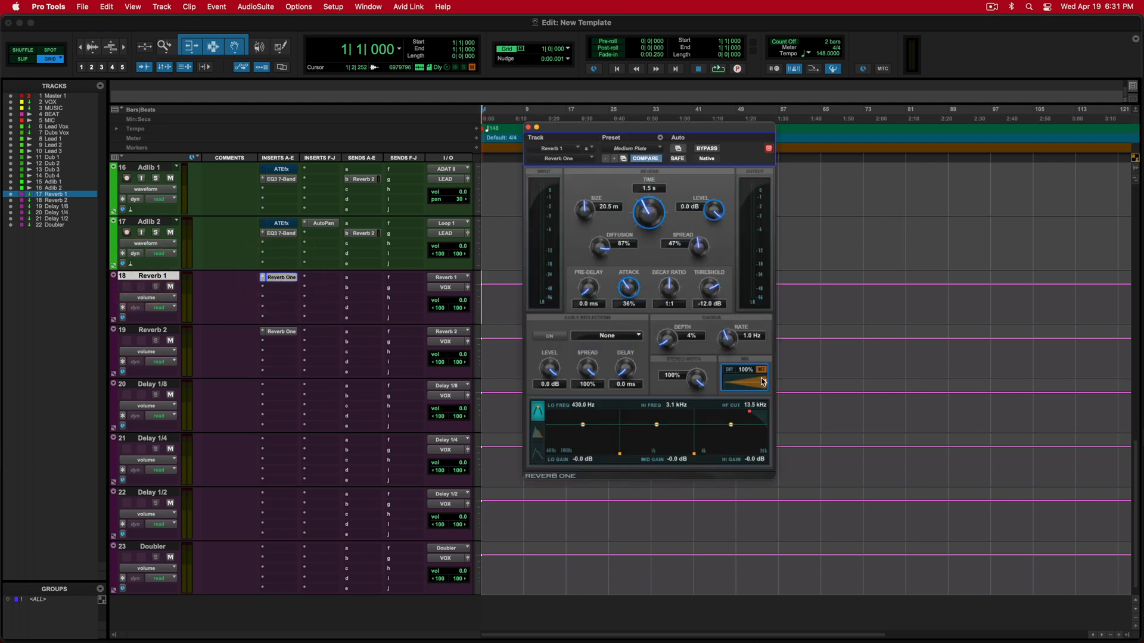
pyautogui.scroll(6, 414, 312)
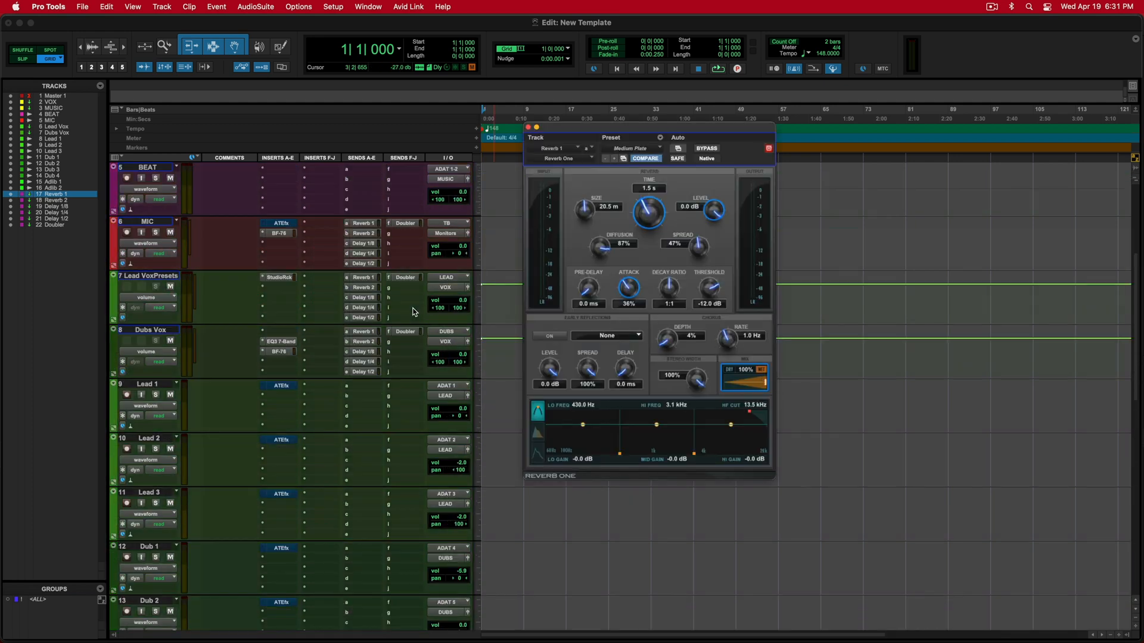
# Step: Insert a stereo Mod Delay III on the Delay 1/8 track and move its window clear of the insert slots
pyautogui.scroll(-6, 313, 395)
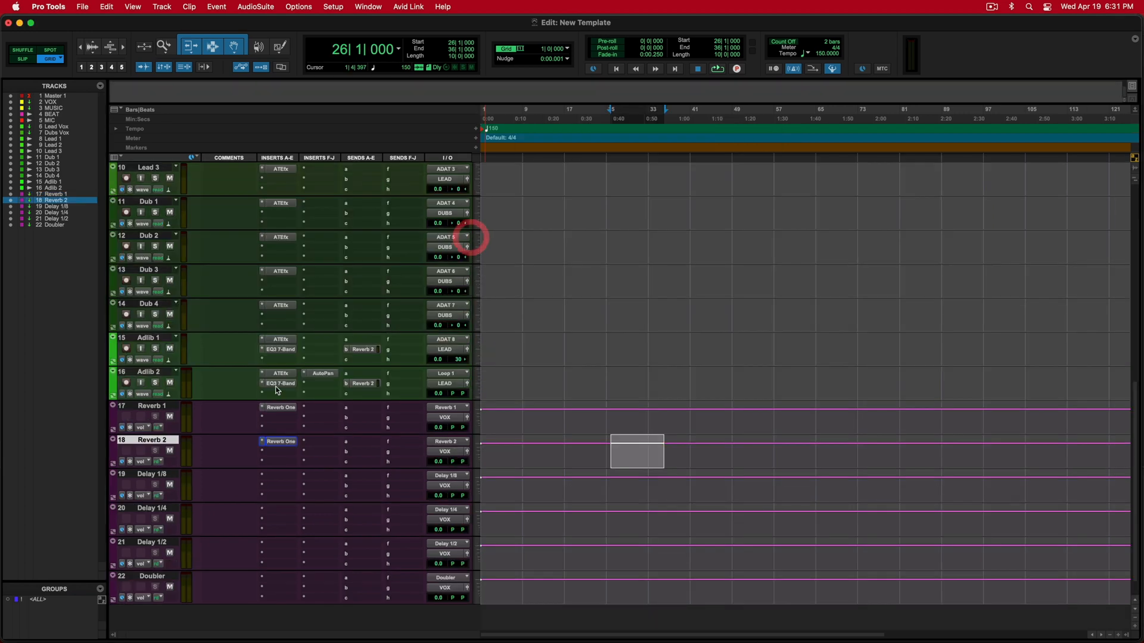
pyautogui.click(158, 473)
pyautogui.click(265, 477)
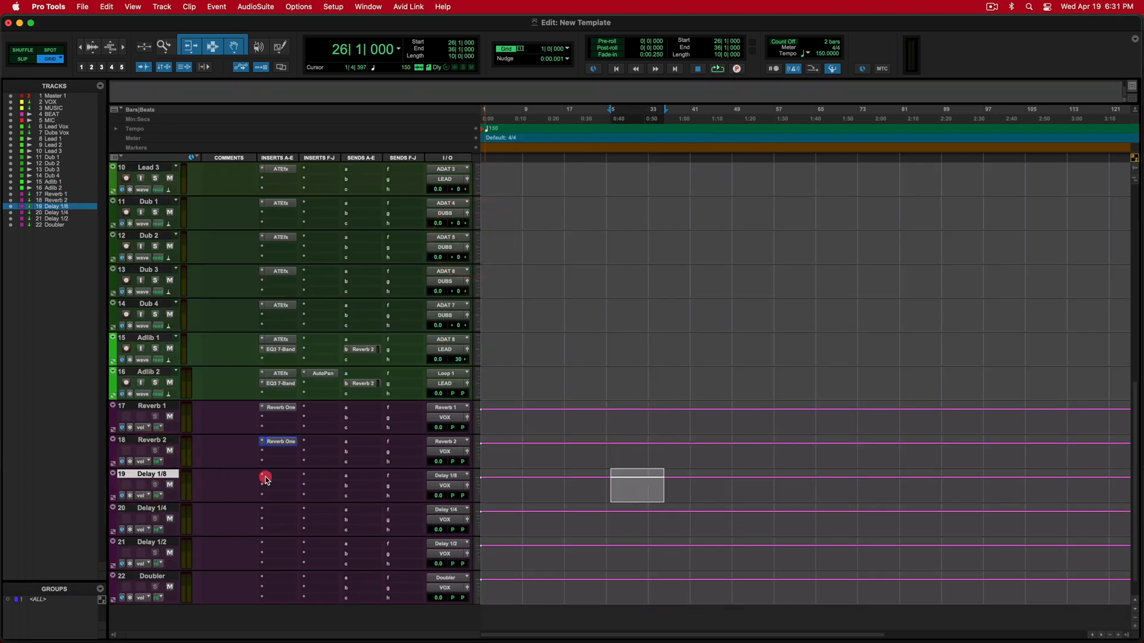
pyautogui.moveTo(268, 480)
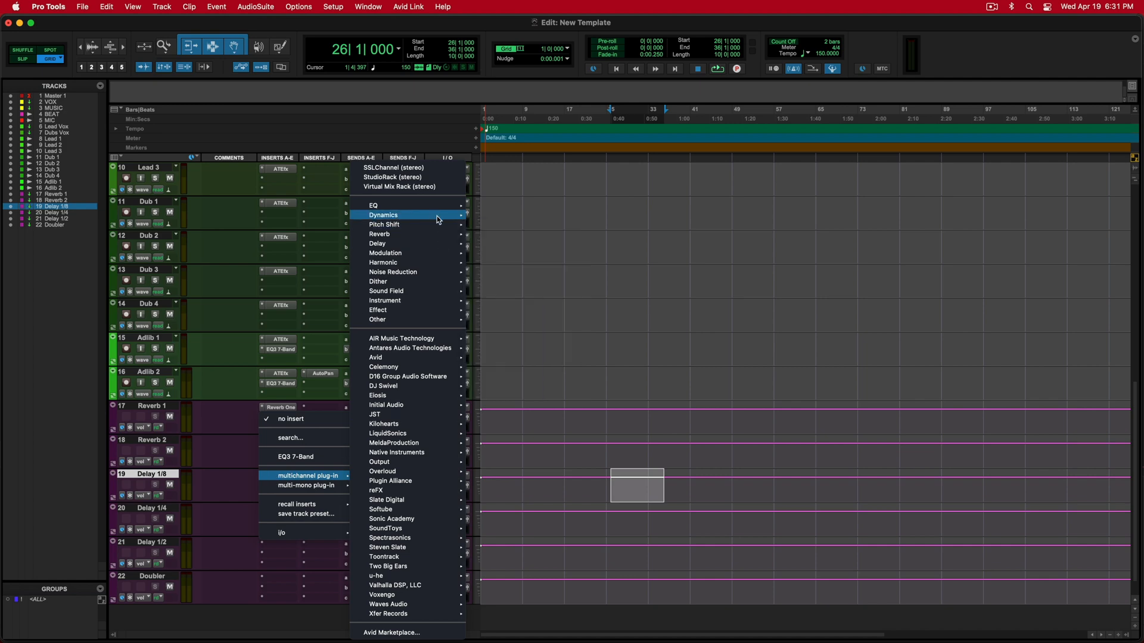
pyautogui.moveTo(381, 359)
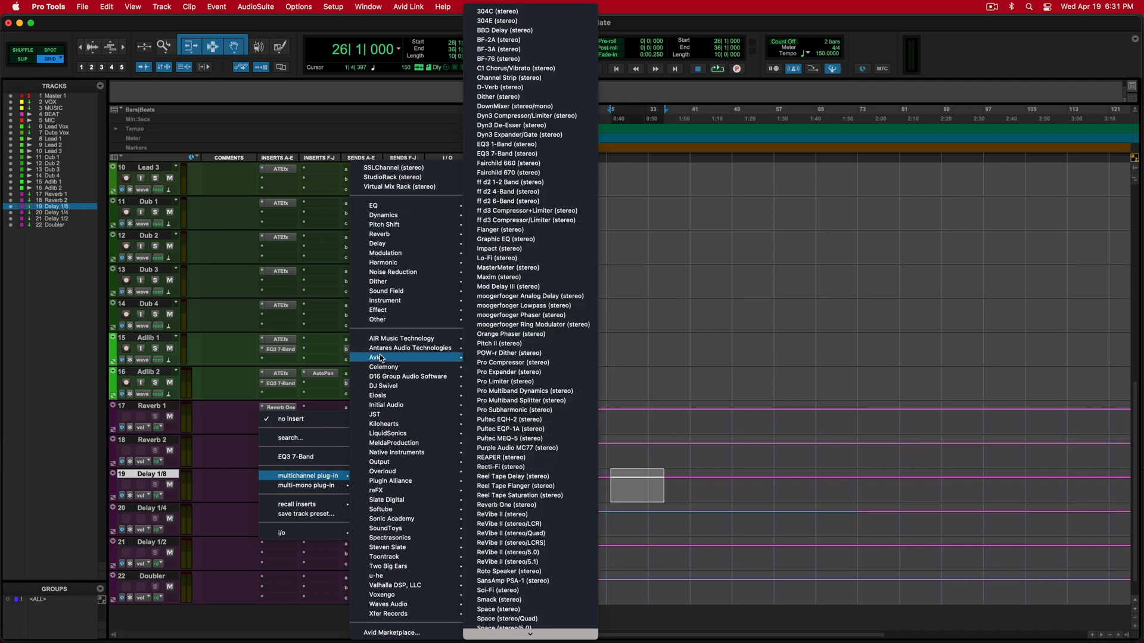
pyautogui.click(533, 288)
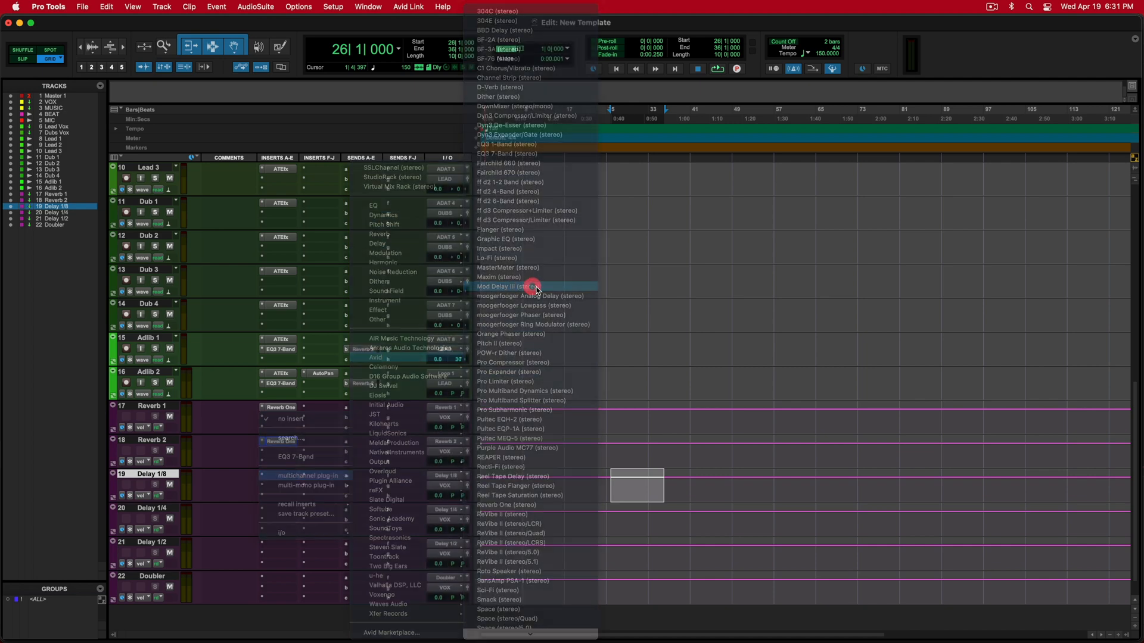
pyautogui.moveTo(576, 238); pyautogui.dragTo(448, 238)
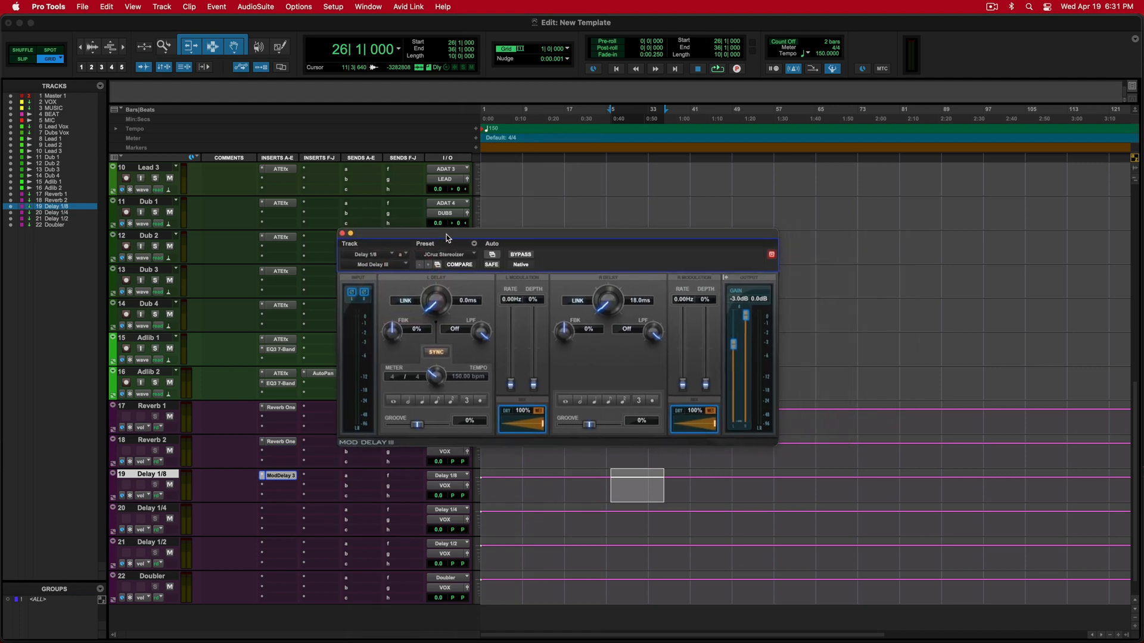
pyautogui.moveTo(518, 238); pyautogui.dragTo(535, 276)
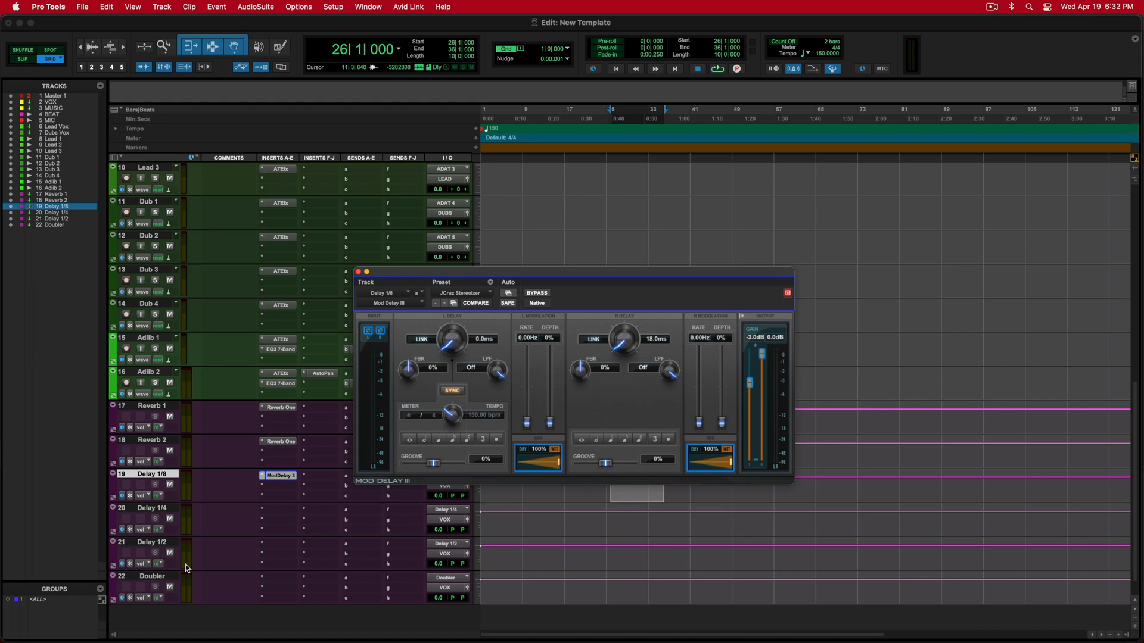
pyautogui.moveTo(559, 276); pyautogui.dragTo(621, 288)
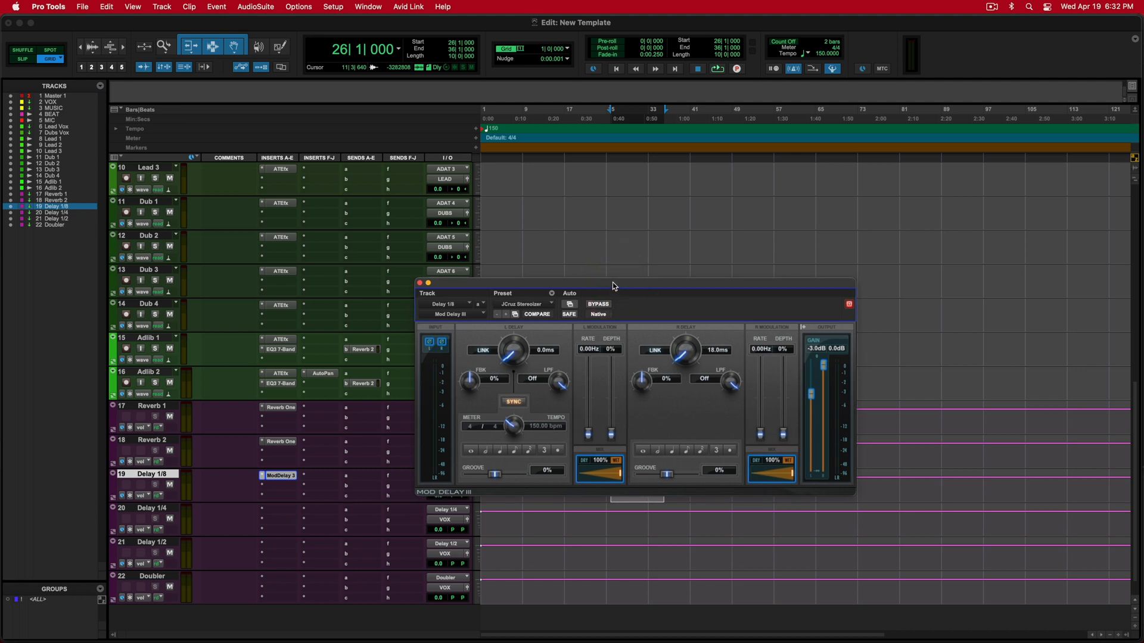
# Step: Set both the left and right delays of Mod Delay III on the Delay 1/8 track to an eighth note
pyautogui.click(545, 451)
pyautogui.click(513, 452)
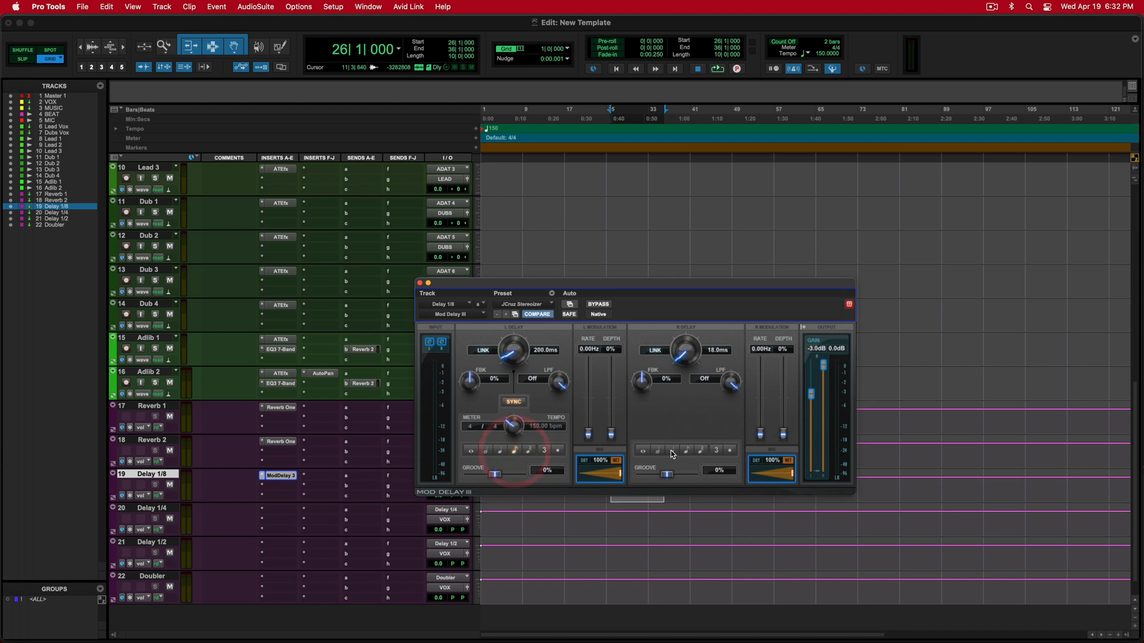
pyautogui.click(688, 452)
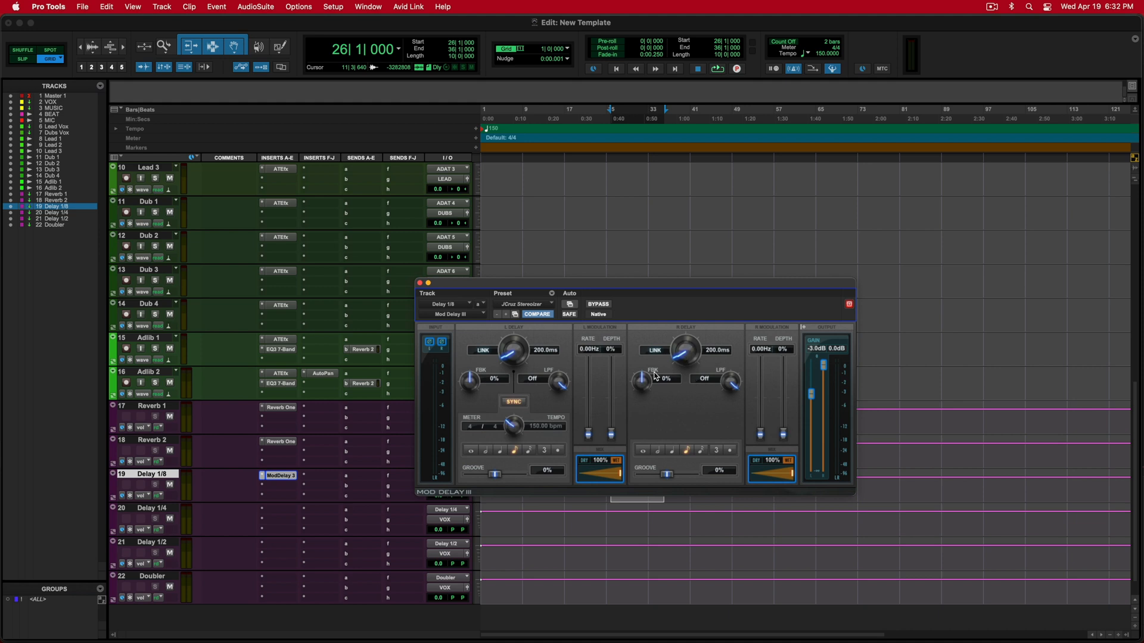
# Step: Set the Delay 1/8 plug-in's feedback to 29% left and 28% right, and its low-pass filters to 5206 Hz left and 5516 Hz right
pyautogui.moveTo(642, 369); pyautogui.dragTo(642, 356)
pyautogui.moveTo(470, 387); pyautogui.dragTo(469, 375)
pyautogui.moveTo(472, 383); pyautogui.dragTo(477, 372)
pyautogui.moveTo(643, 385); pyautogui.dragTo(642, 373)
pyautogui.moveTo(735, 388); pyautogui.dragTo(733, 400)
pyautogui.moveTo(731, 417); pyautogui.dragTo(729, 437)
pyautogui.click(734, 387)
pyautogui.moveTo(561, 386); pyautogui.dragTo(565, 414)
# Step: Copy the Mod Delay III insert to the Delay 1/4 track and set both of its delays to a quarter note
pyautogui.moveTo(282, 480); pyautogui.dragTo(280, 510)
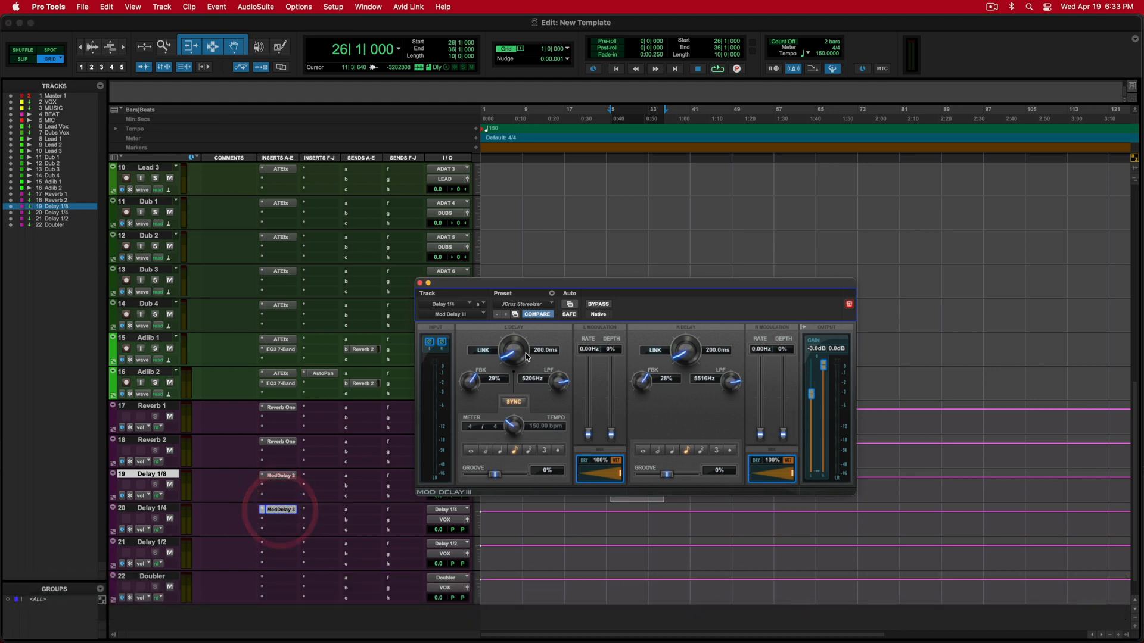
pyautogui.click(499, 450)
pyautogui.click(669, 450)
# Step: Copy the Mod Delay III insert to the Delay 1/2 track and set both of its delays to a half note
pyautogui.moveTo(282, 509); pyautogui.dragTo(280, 544)
pyautogui.click(487, 451)
pyautogui.click(659, 451)
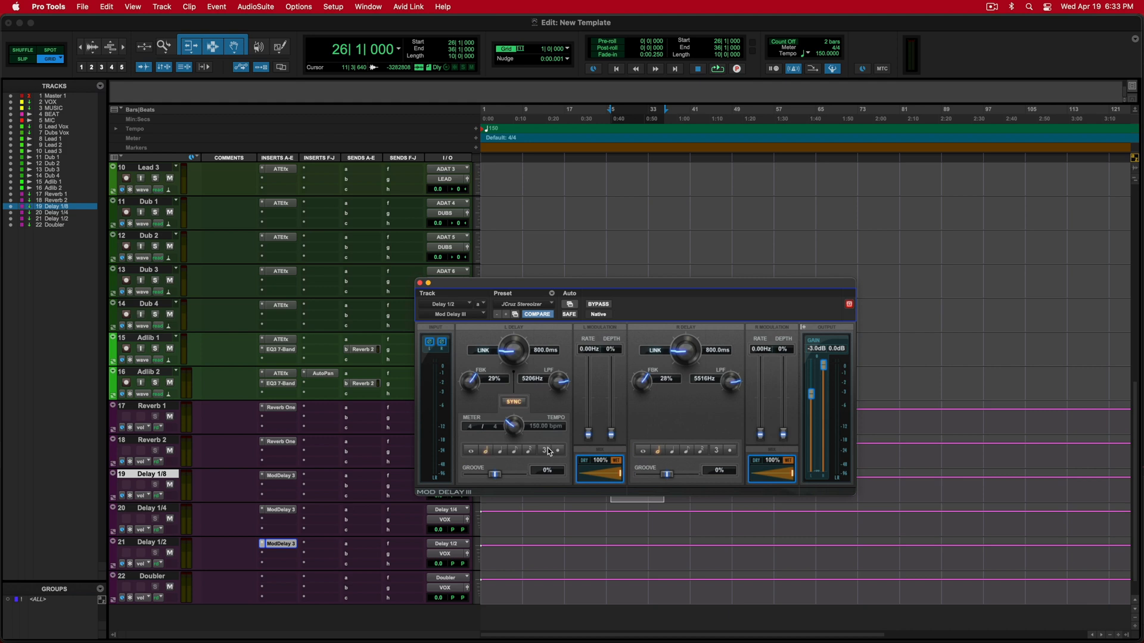
# Step: On the Delay 1/2 plug-in, try a quarter-note right delay with 88% feedback and a left feedback of 0%
pyautogui.click(673, 450)
pyautogui.moveTo(642, 381); pyautogui.dragTo(641, 358)
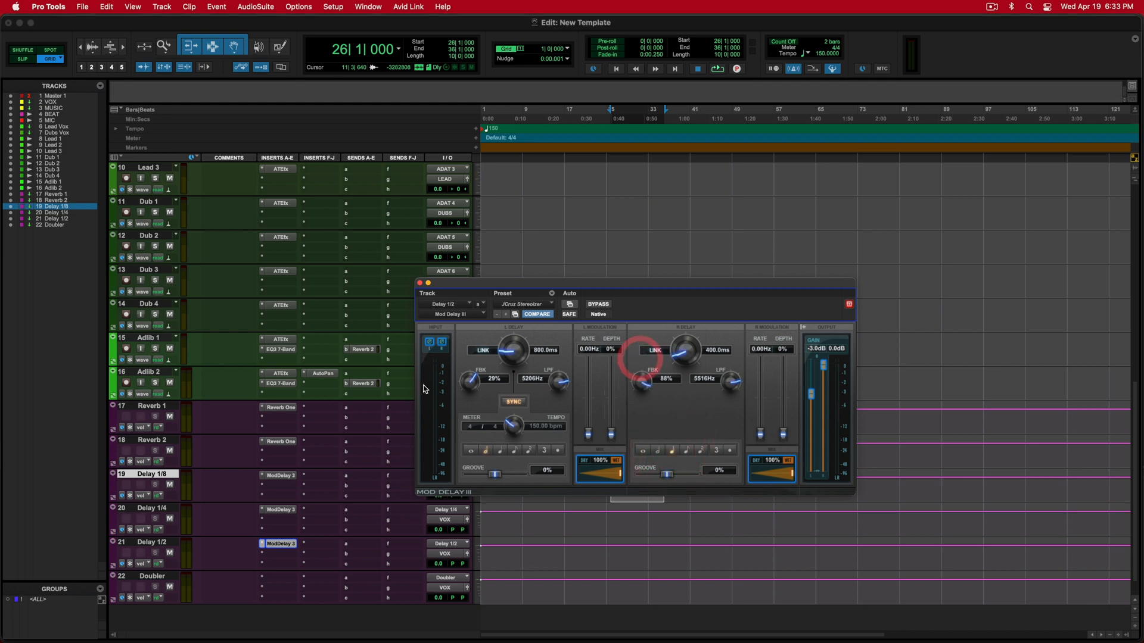
pyautogui.moveTo(476, 389); pyautogui.dragTo(476, 461)
pyautogui.keyDown('alt'); pyautogui.click(478, 398); pyautogui.keyUp('alt')
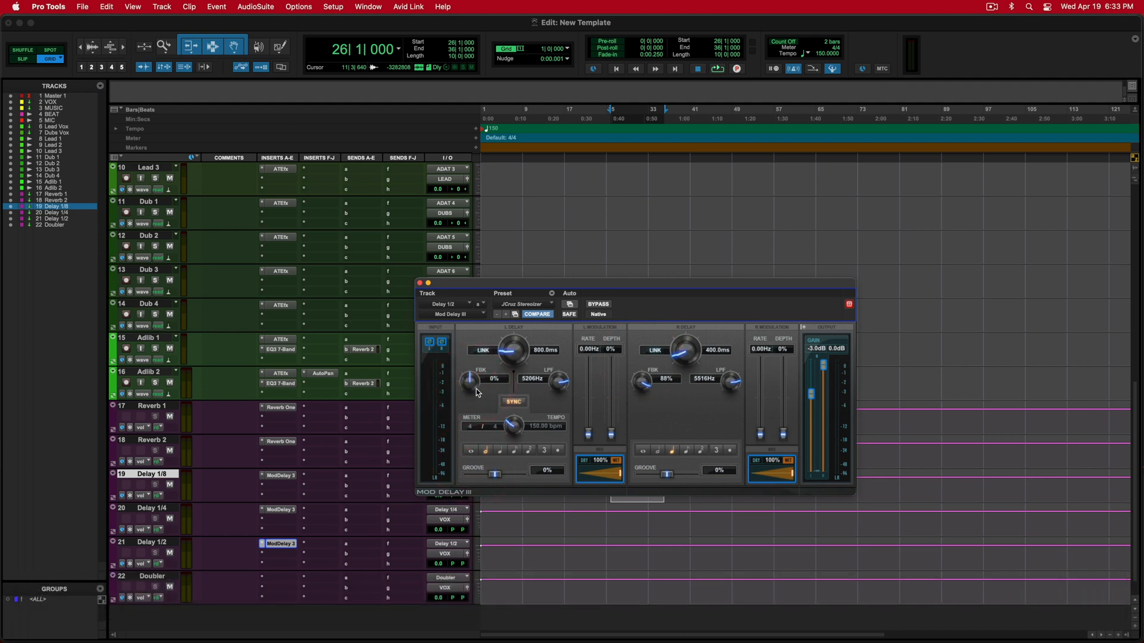
# Step: Set the Delay 1/2 plug-in's feedback to 35% left and 46% right, and return its right delay to a half note
pyautogui.moveTo(474, 381); pyautogui.dragTo(472, 353)
pyautogui.moveTo(641, 385); pyautogui.dragTo(644, 392)
pyautogui.moveTo(644, 424); pyautogui.dragTo(569, 403)
pyautogui.moveTo(473, 381); pyautogui.dragTo(475, 383)
pyautogui.moveTo(475, 370); pyautogui.dragTo(474, 374)
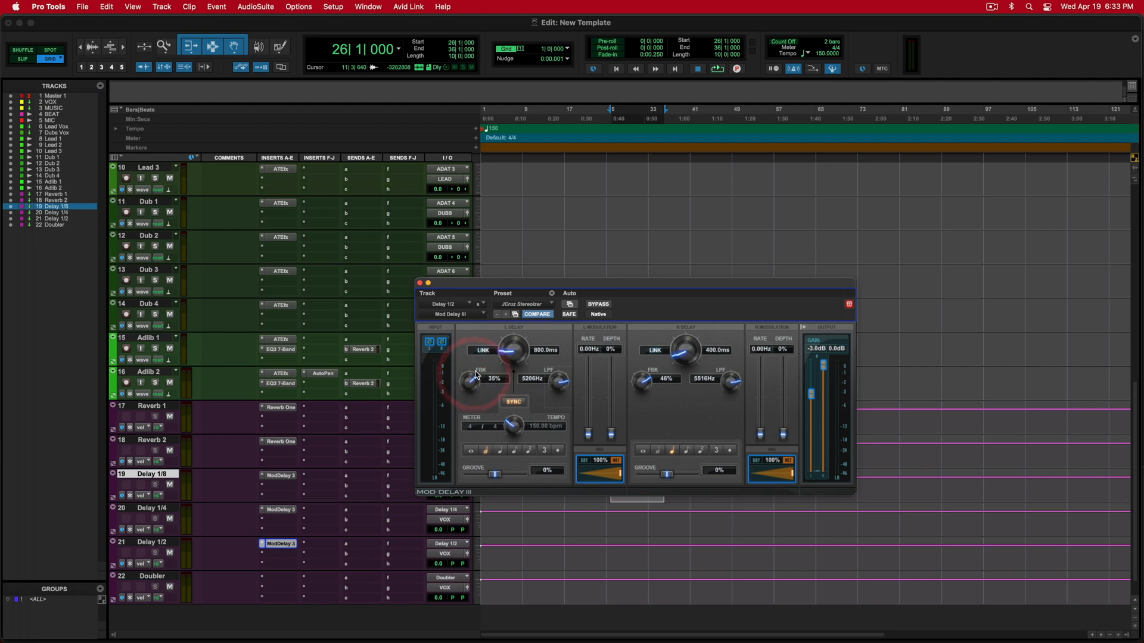
pyautogui.click(473, 388)
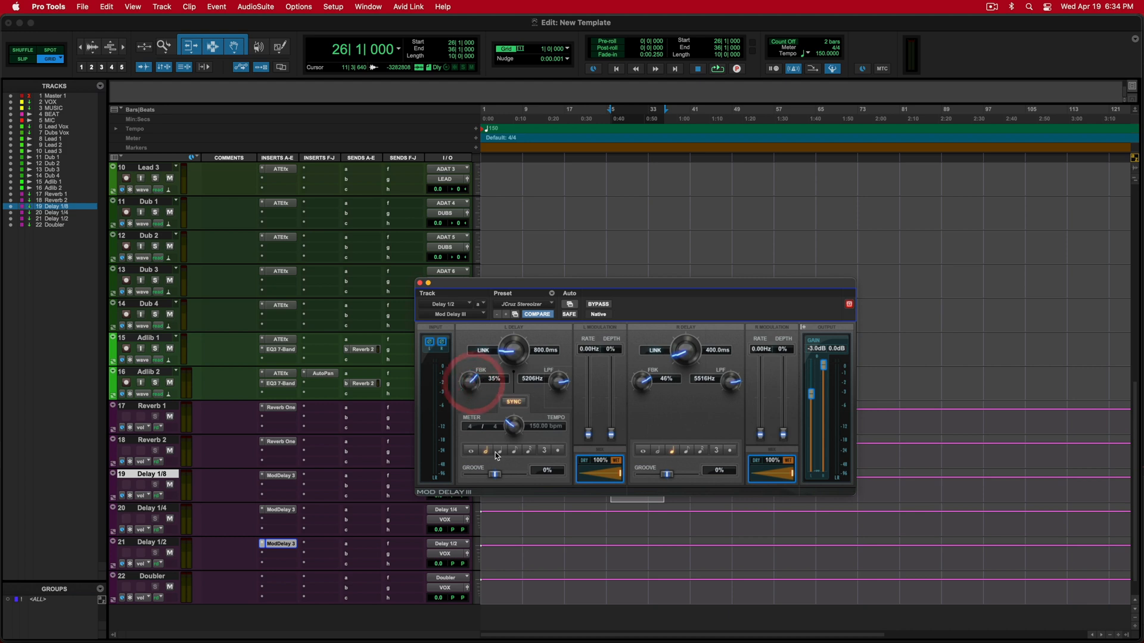
pyautogui.click(657, 451)
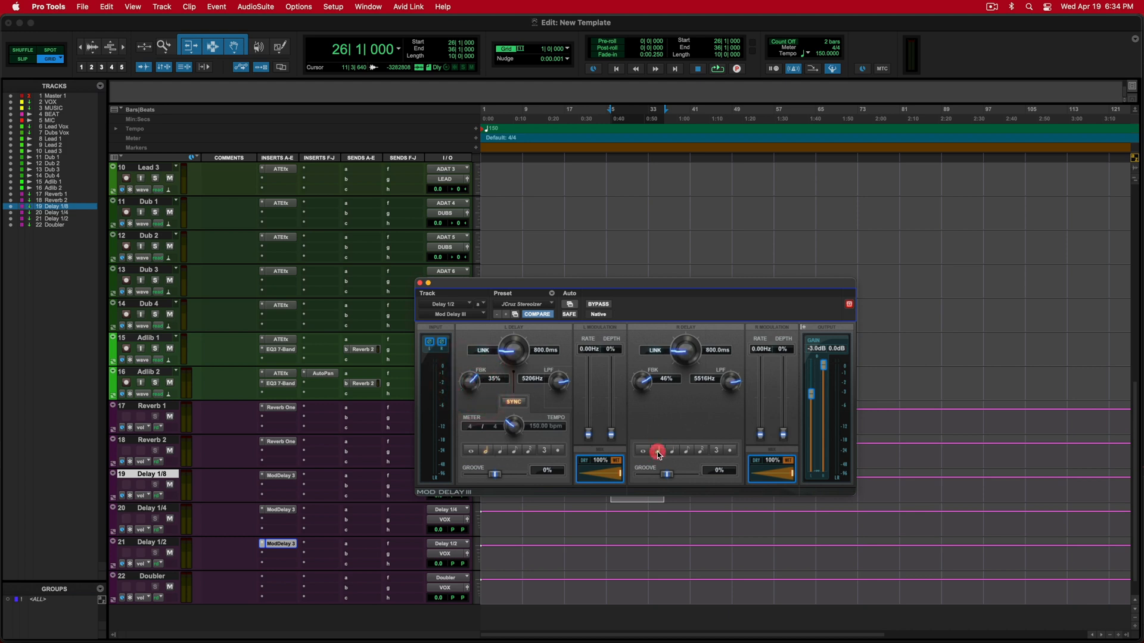
# Step: Open Mod Delay III on the Delay 1/8 track, adjust its left and right feedback, and close the plug-in
pyautogui.click(280, 476)
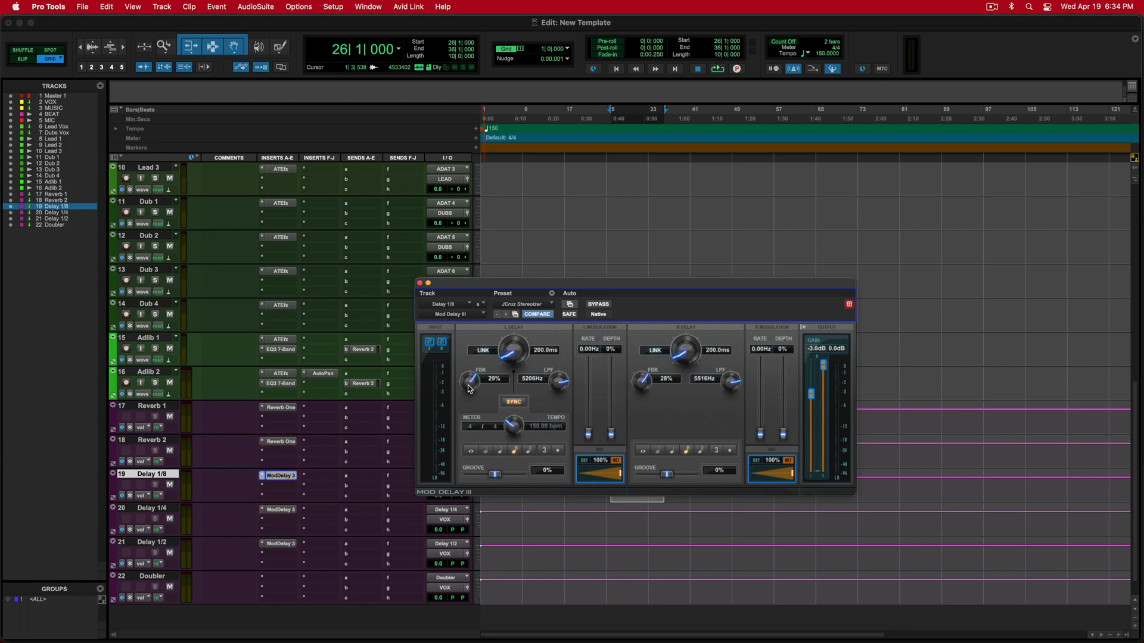
pyautogui.moveTo(468, 408); pyautogui.dragTo(469, 409)
pyautogui.moveTo(641, 380); pyautogui.dragTo(641, 385)
pyautogui.moveTo(640, 397); pyautogui.dragTo(589, 371)
pyautogui.click(420, 284)
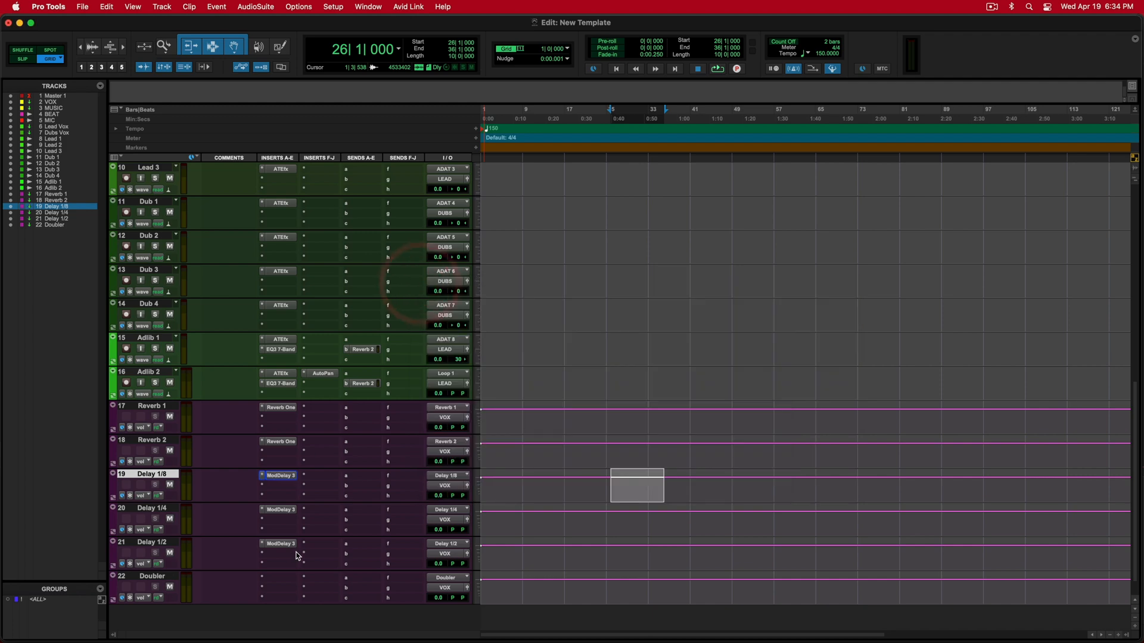
# Step: Insert a stereo Mod Delay III on the Doubler track
pyautogui.click(276, 584)
pyautogui.moveTo(280, 579)
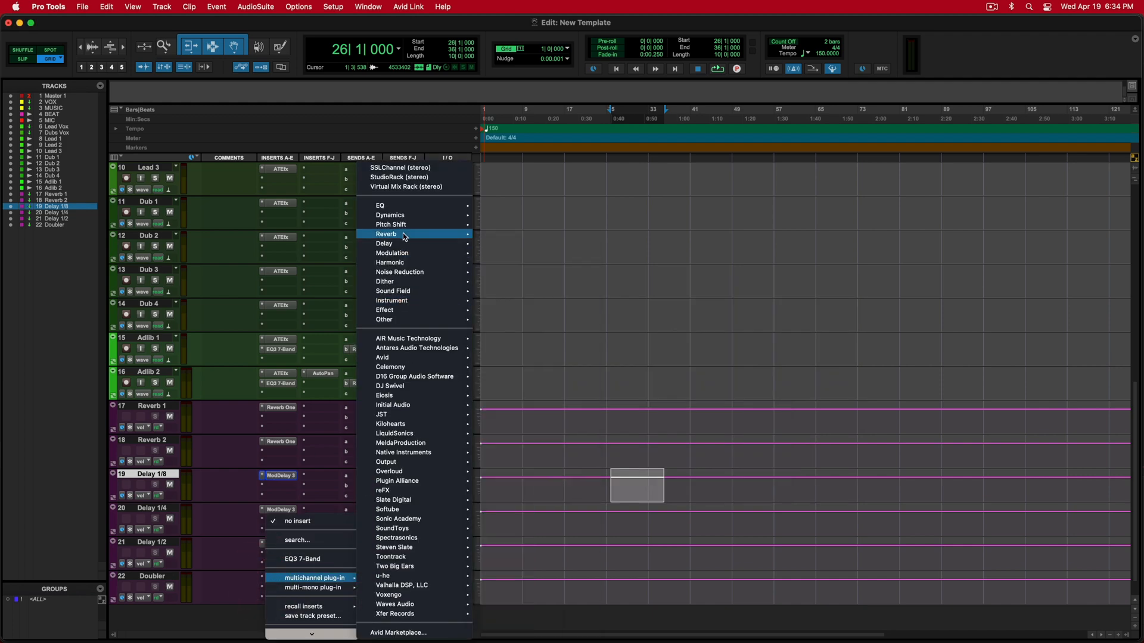
pyautogui.moveTo(397, 247)
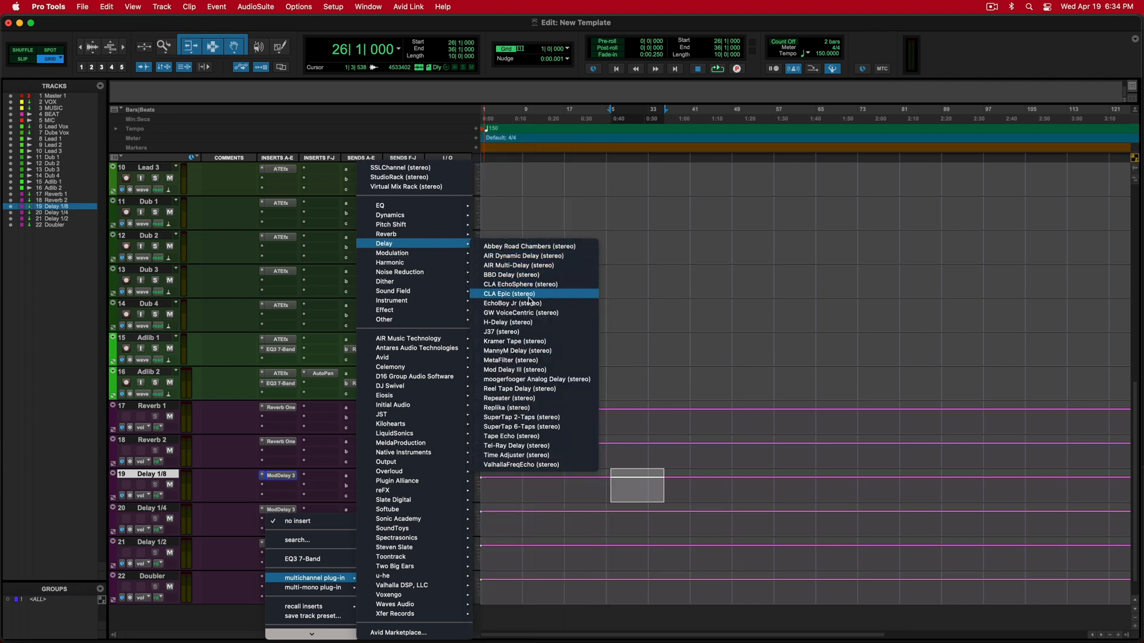
pyautogui.click(522, 371)
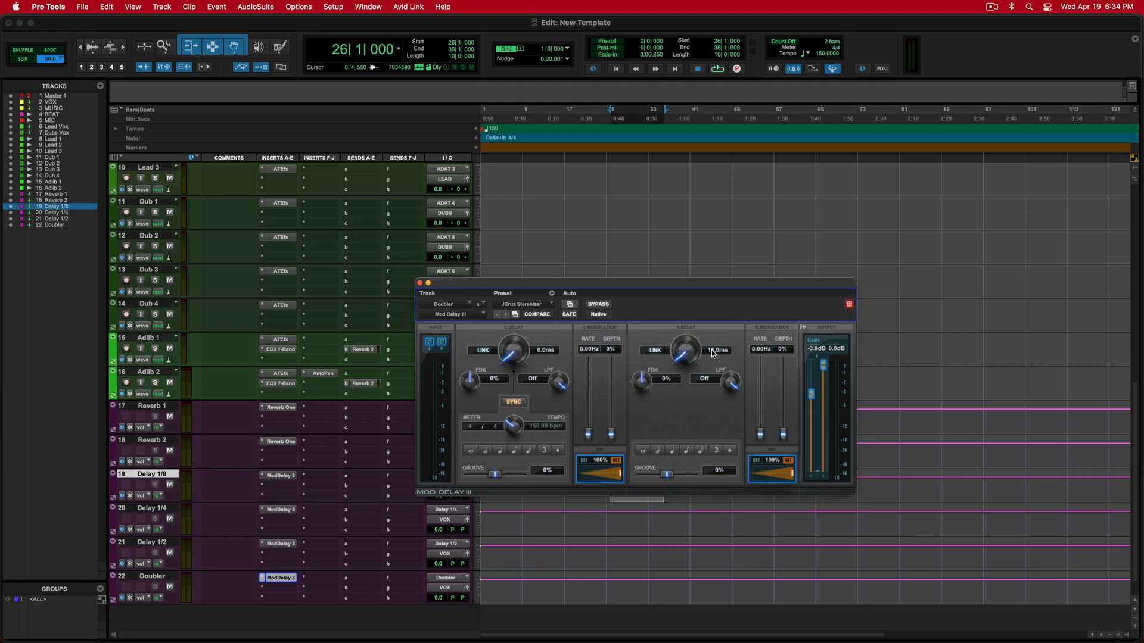
# Step: Try a much longer right delay in the Doubler track's Mod Delay III, reset it, and set it back to 18 ms
pyautogui.moveTo(683, 367); pyautogui.dragTo(683, 332)
pyautogui.keyDown('alt'); pyautogui.click(684, 337); pyautogui.keyUp('alt')
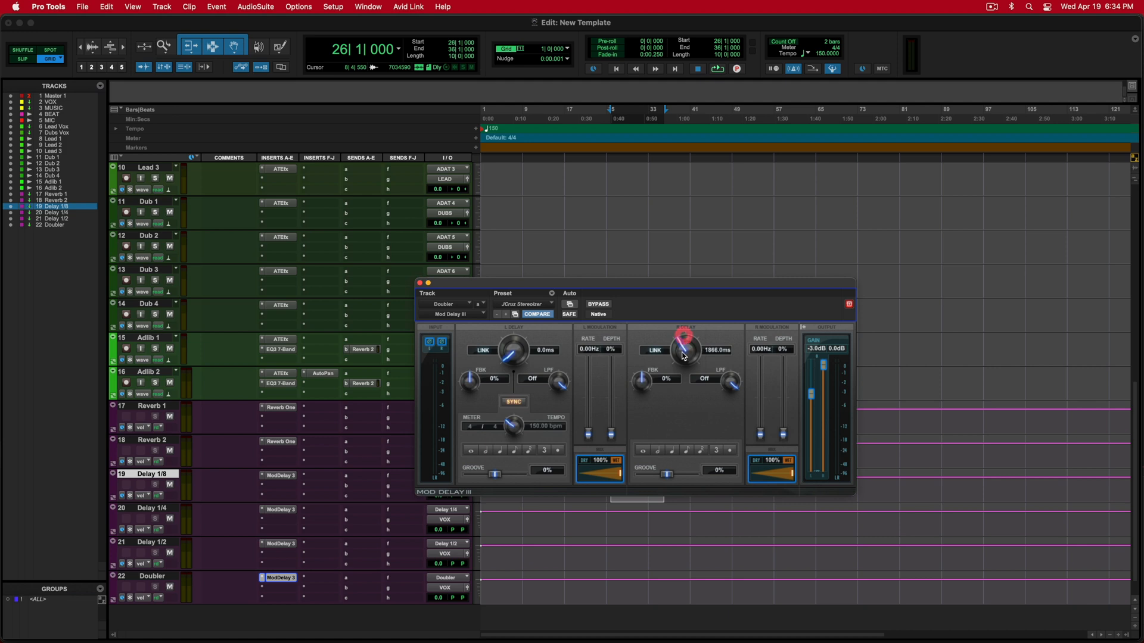
pyautogui.click(678, 408)
pyautogui.click(713, 350)
pyautogui.click(712, 351)
pyautogui.click(712, 351)
pyautogui.click(709, 350)
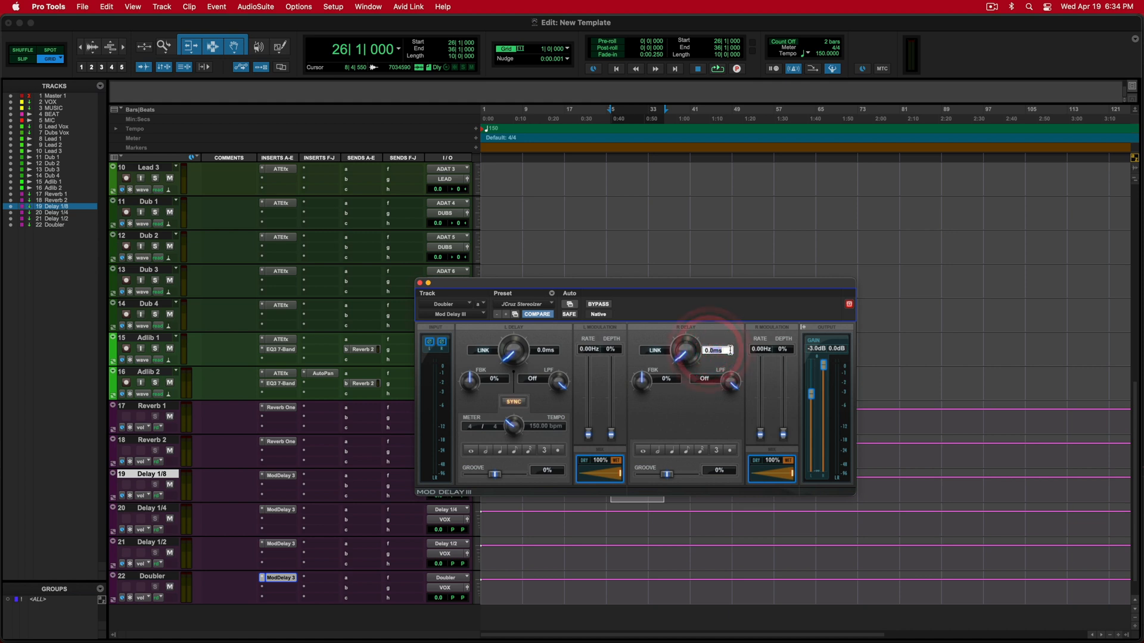
pyautogui.click(684, 349)
pyautogui.write('18')
pyautogui.press('Return')
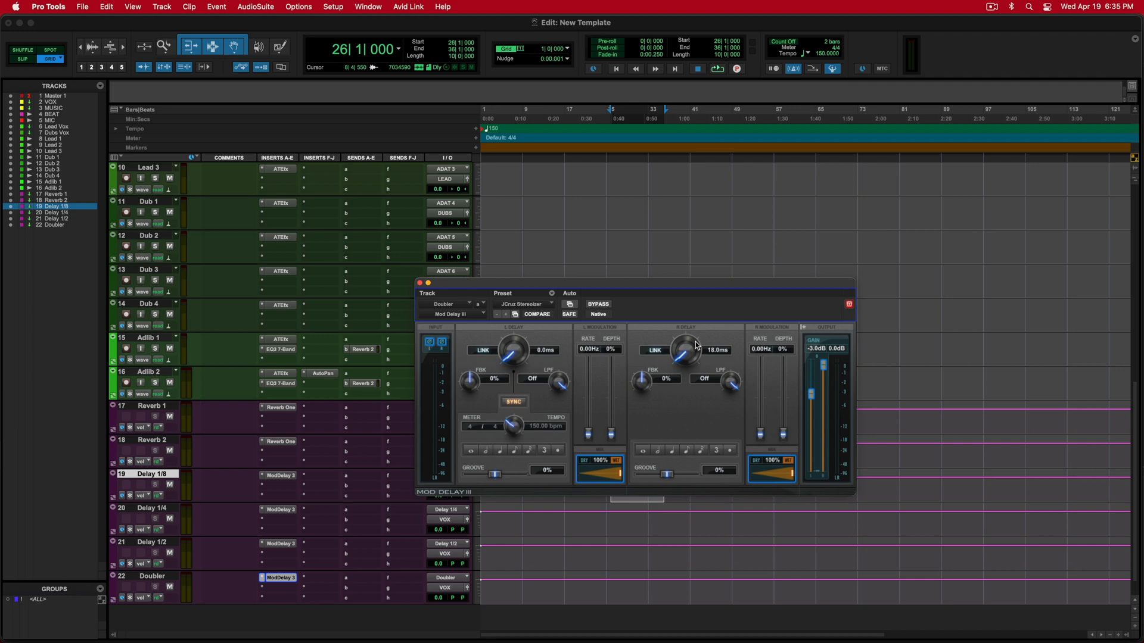
# Step: Enable input monitoring on the MIC track and raise its Doubler send to +6.2 dB to audition the effect
pyautogui.scroll(5, 358, 419)
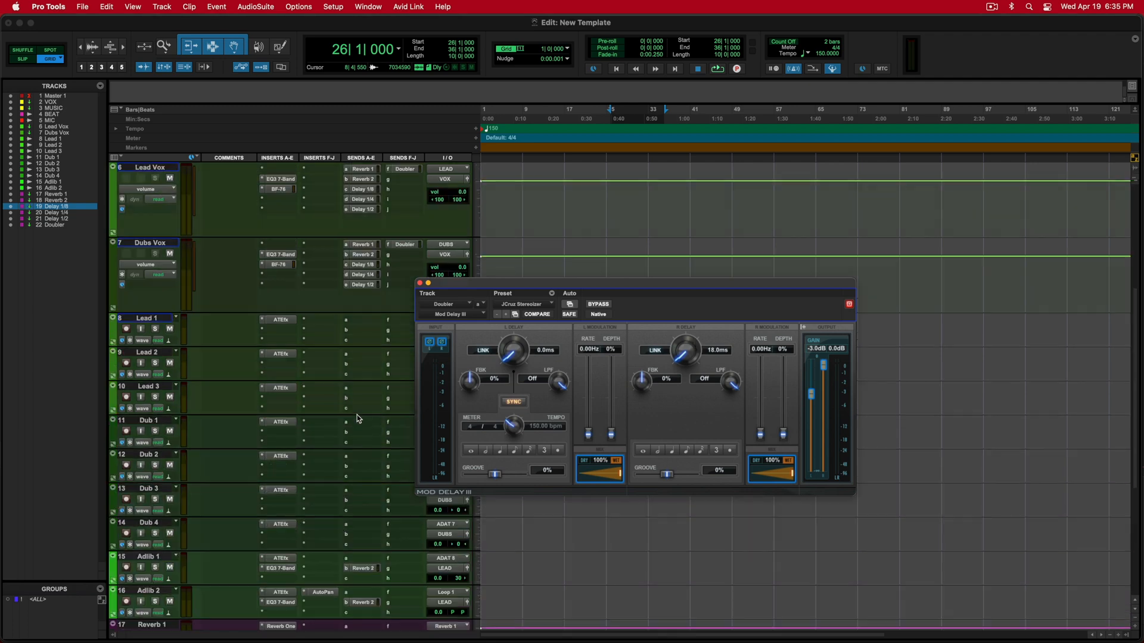
pyautogui.scroll(1, 358, 419)
pyautogui.click(140, 246)
pyautogui.click(402, 238)
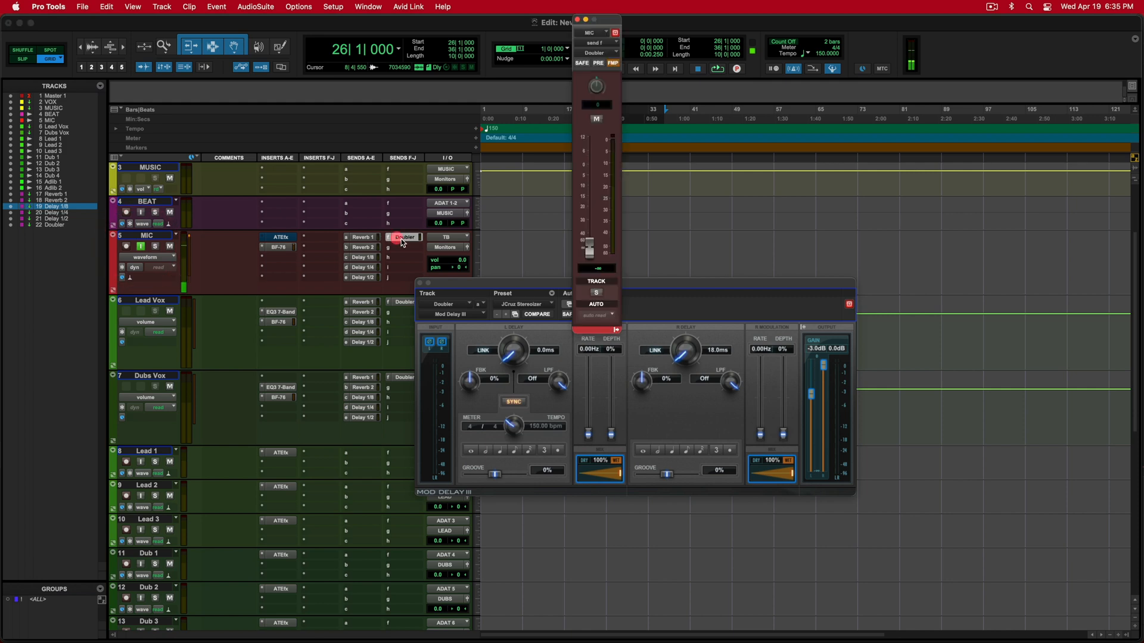
pyautogui.moveTo(593, 245); pyautogui.dragTo(591, 149)
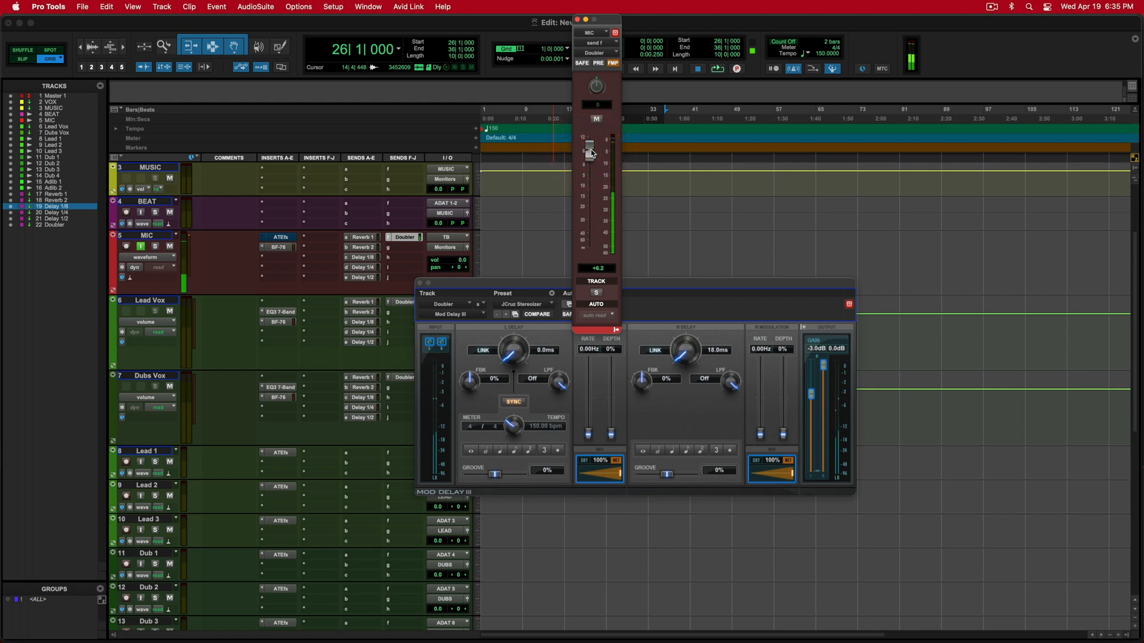
# Step: Pull the MIC track's Doubler send back down, close the send window and turn off the track's input monitoring
pyautogui.moveTo(591, 154); pyautogui.dragTo(592, 248)
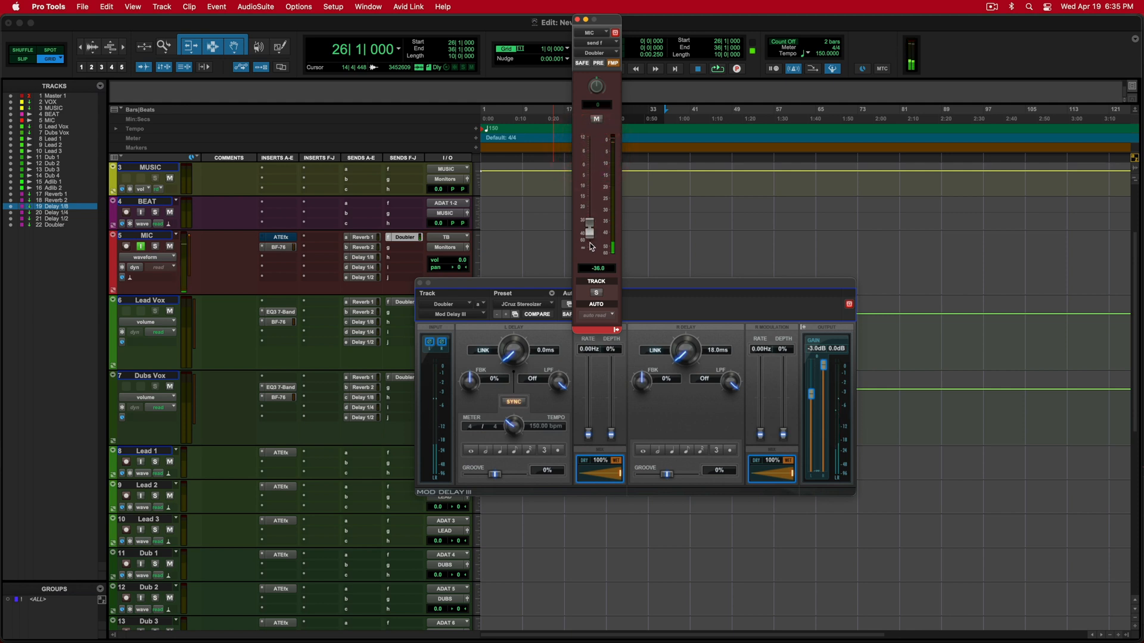
pyautogui.moveTo(590, 249)
pyautogui.mouseDown()
pyautogui.moveTo(588, 162)
pyautogui.moveTo(592, 250)
pyautogui.mouseUp()
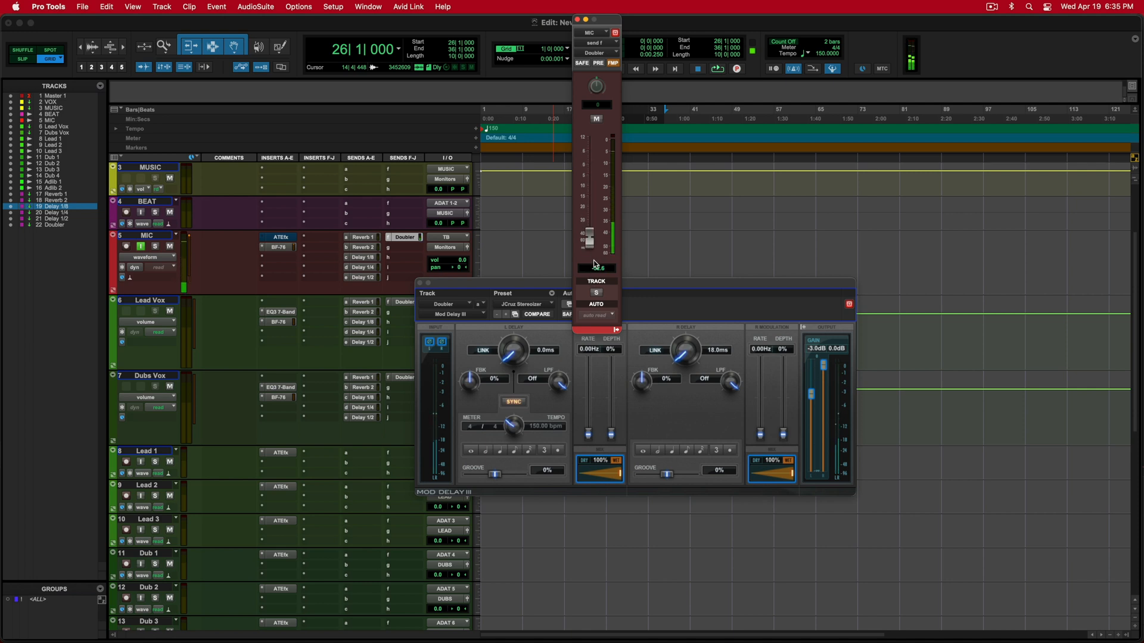
pyautogui.click(576, 19)
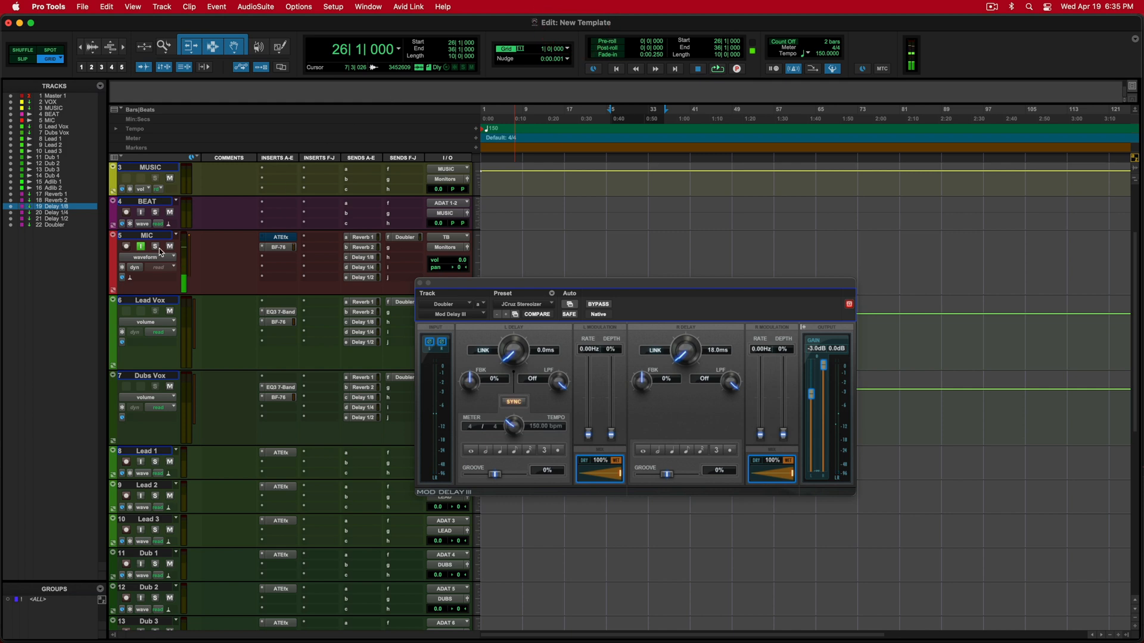
pyautogui.click(141, 247)
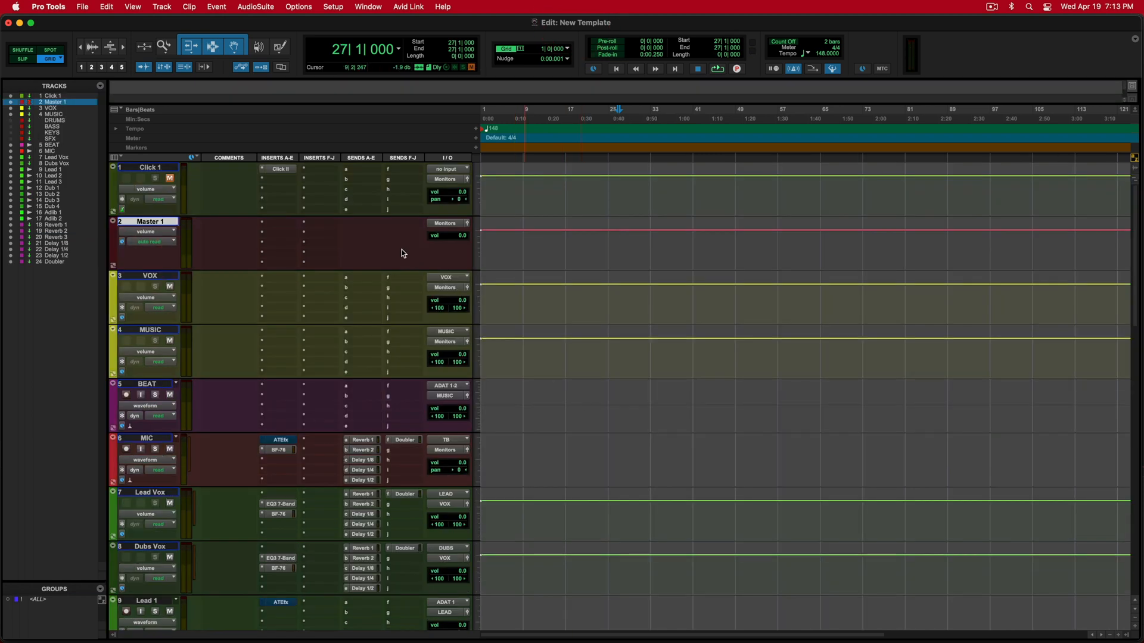
# Step: Insert a stereo Maxim limiter in the last insert slot (J) of the Master 1 track
pyautogui.click(311, 264)
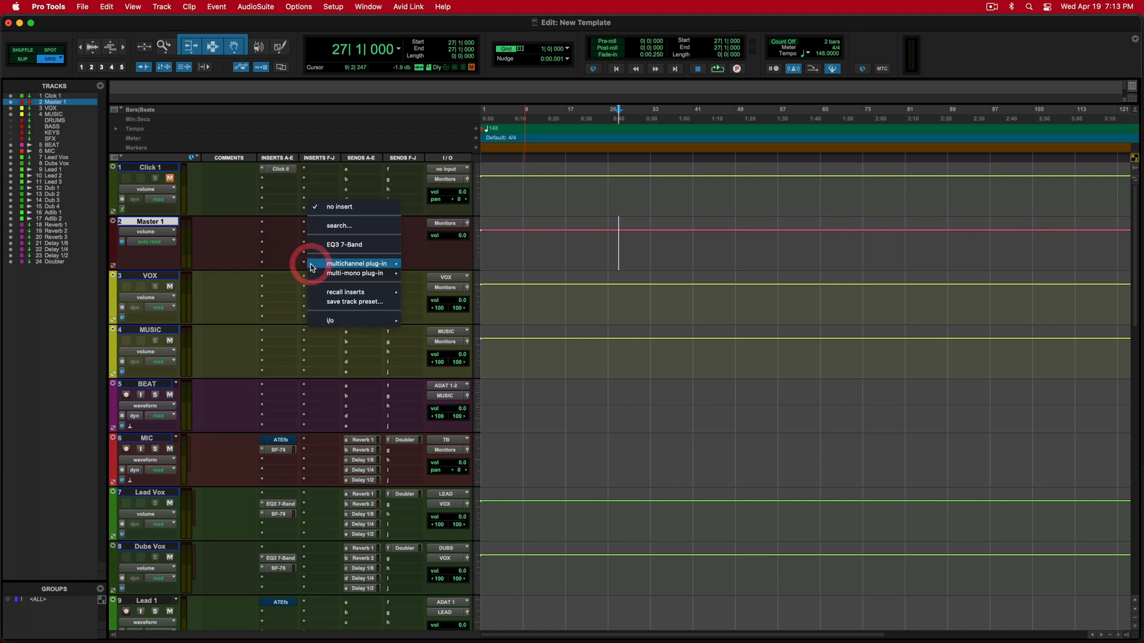
pyautogui.moveTo(310, 264)
pyautogui.moveTo(453, 215)
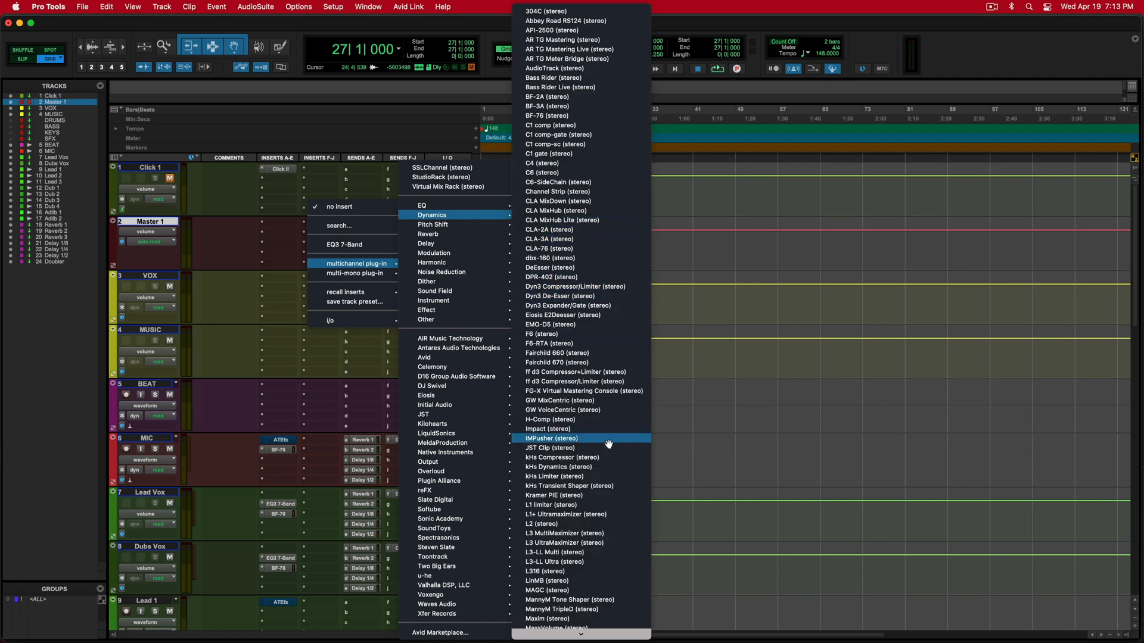
pyautogui.scroll(-1, 613, 459)
pyautogui.click(574, 597)
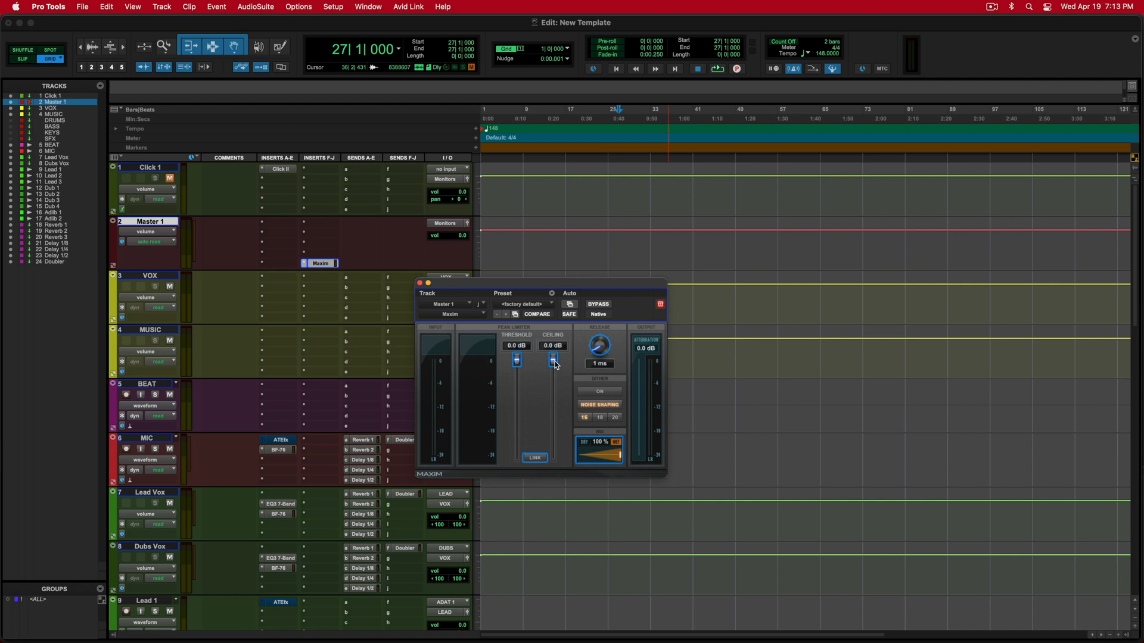
# Step: Set the ceiling of the Master 1 track's Maxim limiter to -0.1 dB and close the plug-in window
pyautogui.moveTo(554, 361); pyautogui.dragTo(555, 362)
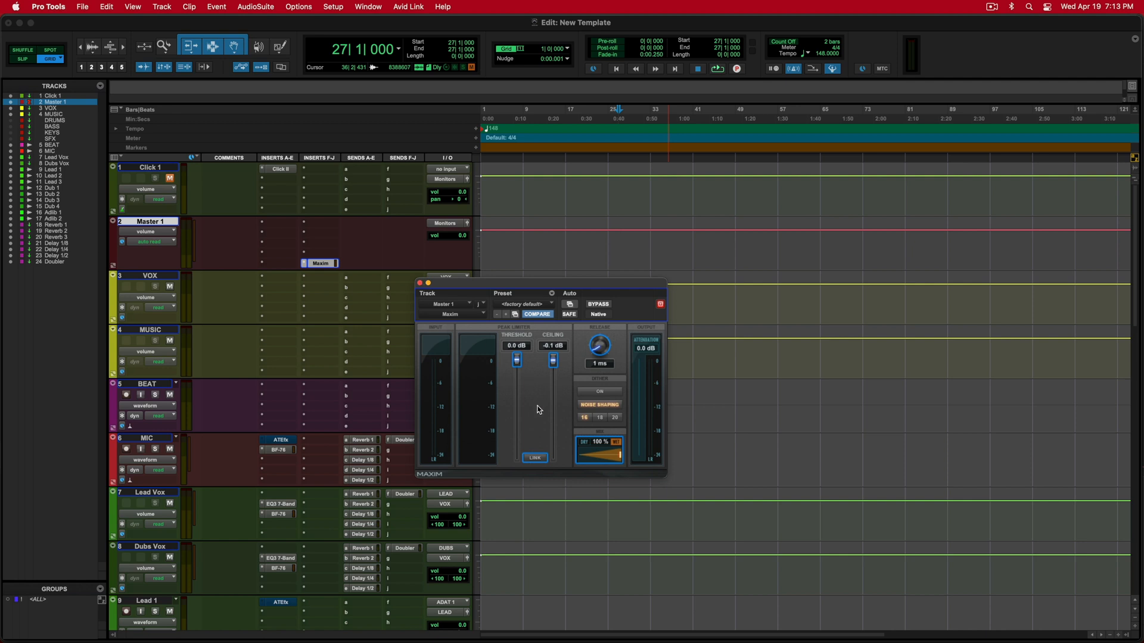
pyautogui.click(420, 284)
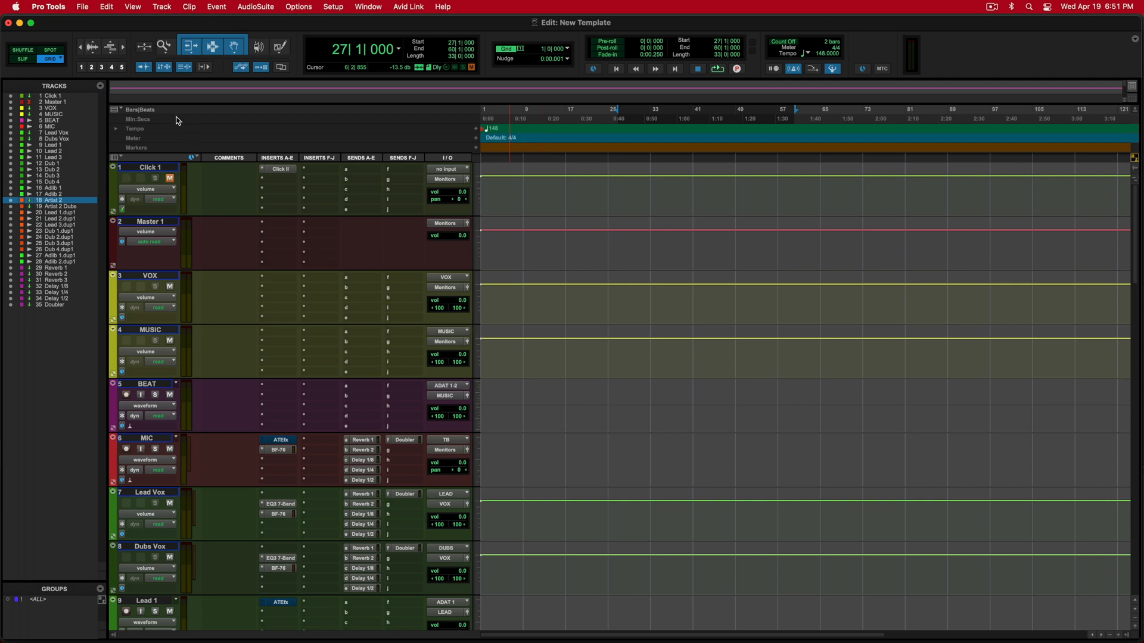
# Step: Save the session as a template installed in the system under the Music category
pyautogui.click(86, 8)
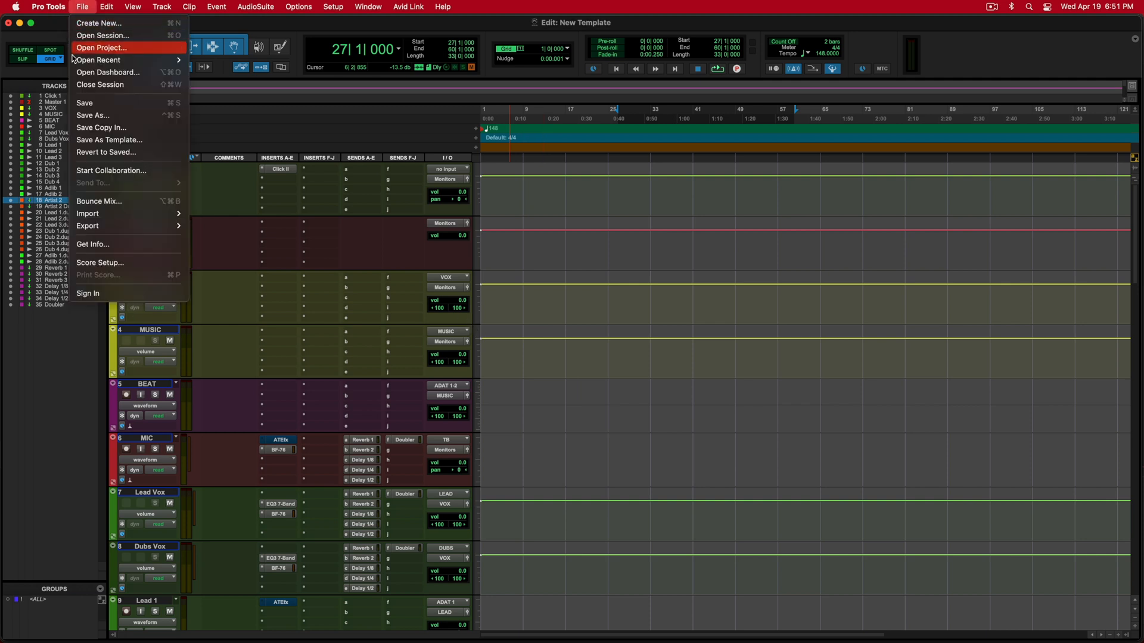
pyautogui.click(143, 146)
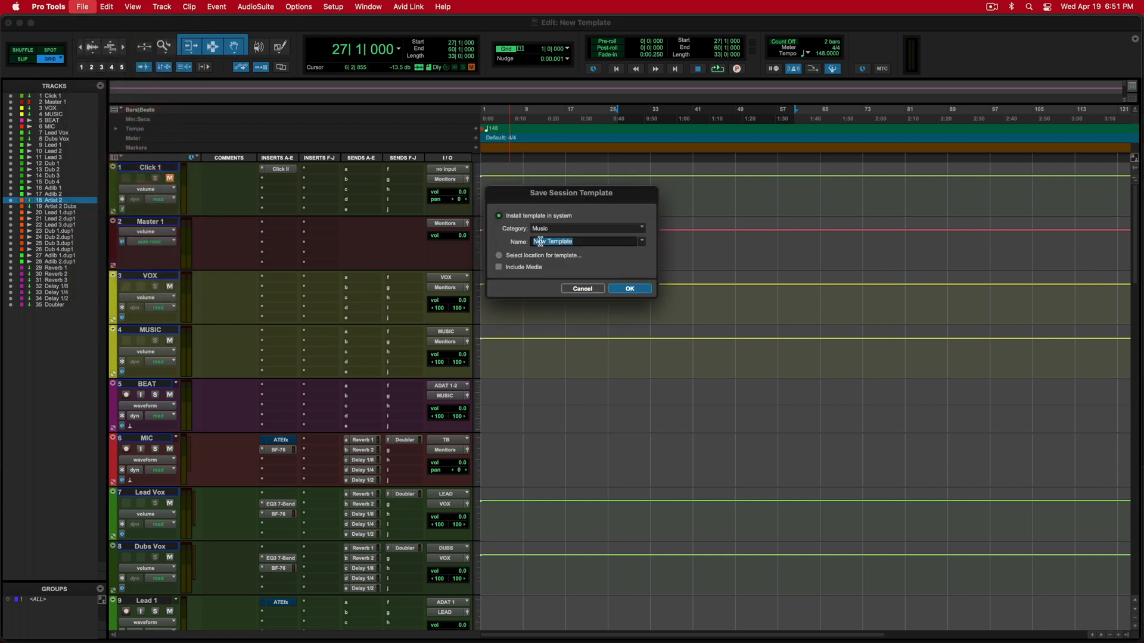
pyautogui.click(501, 256)
pyautogui.click(498, 215)
pyautogui.click(583, 242)
pyautogui.click(632, 289)
# Step: Start creating a new session from a template and browse the templates in the Music group
pyautogui.click(85, 7)
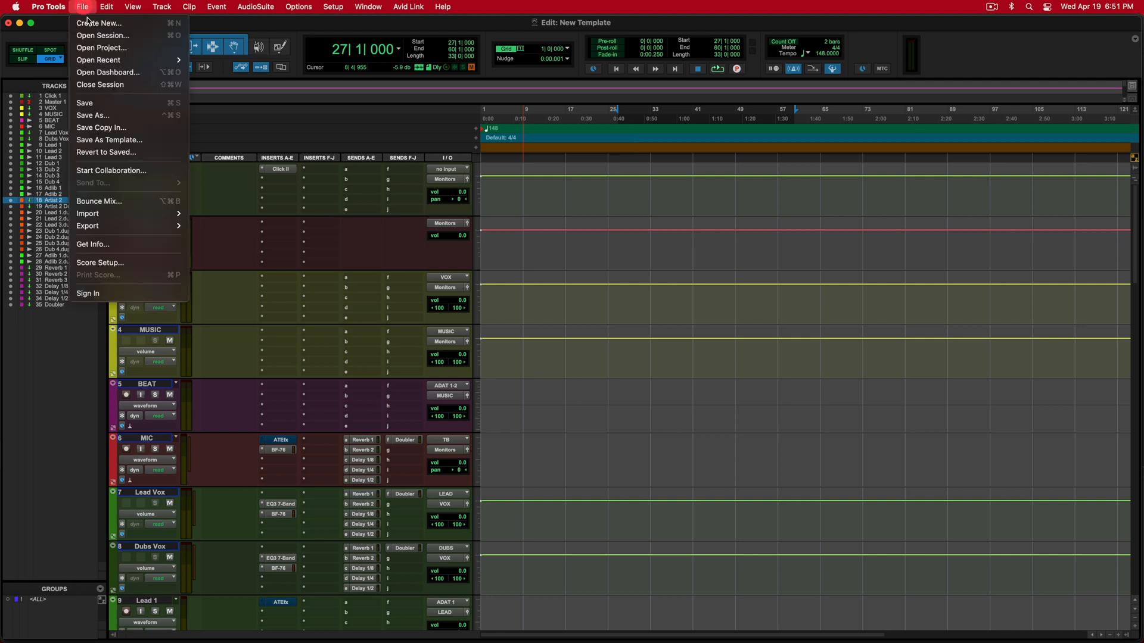
pyautogui.click(89, 23)
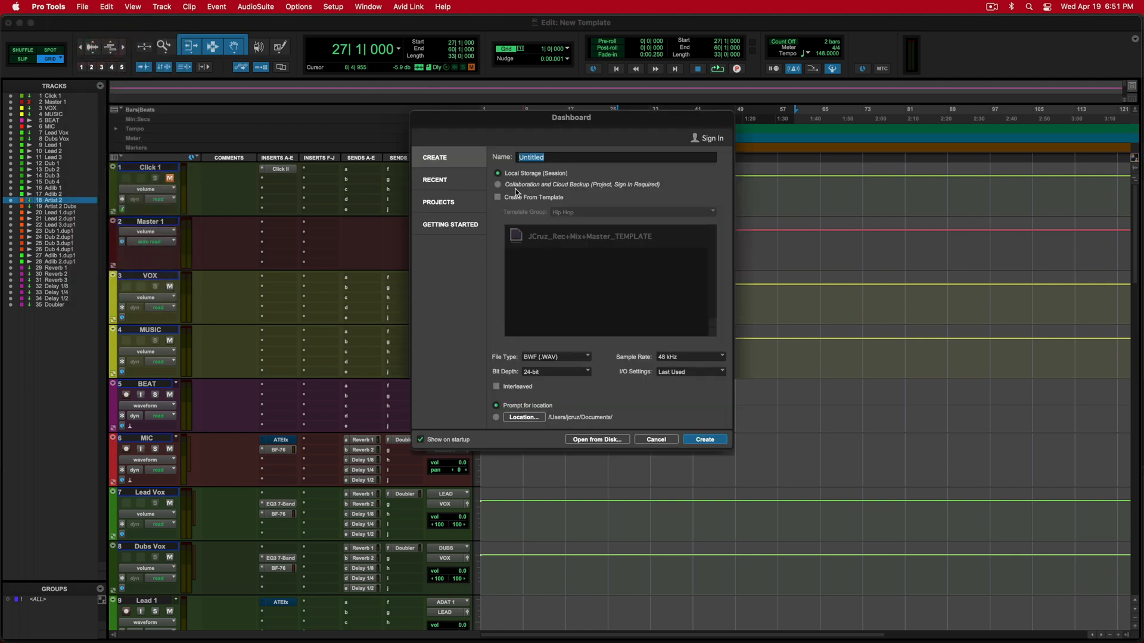
pyautogui.click(499, 196)
pyautogui.click(602, 214)
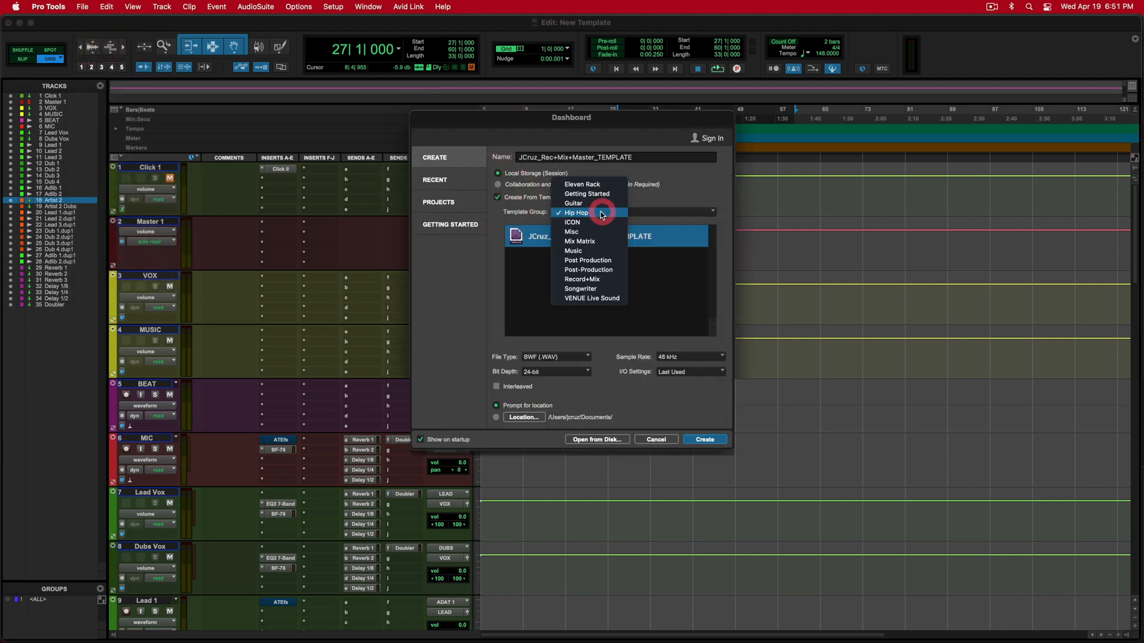
pyautogui.click(580, 251)
pyautogui.scroll(-5, 575, 264)
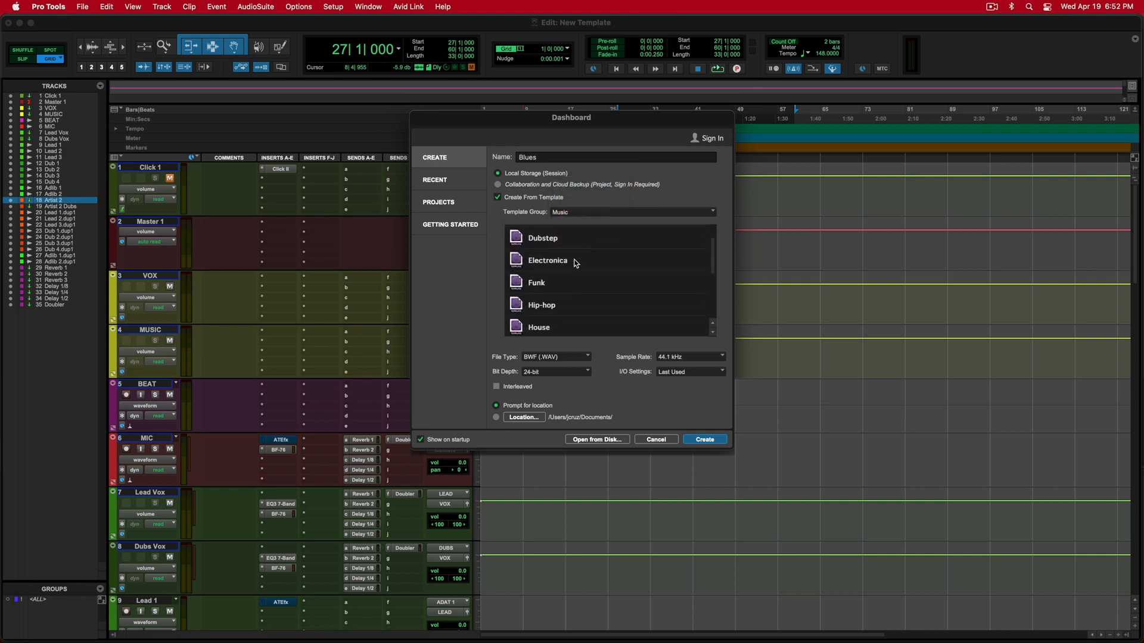
pyautogui.click(574, 280)
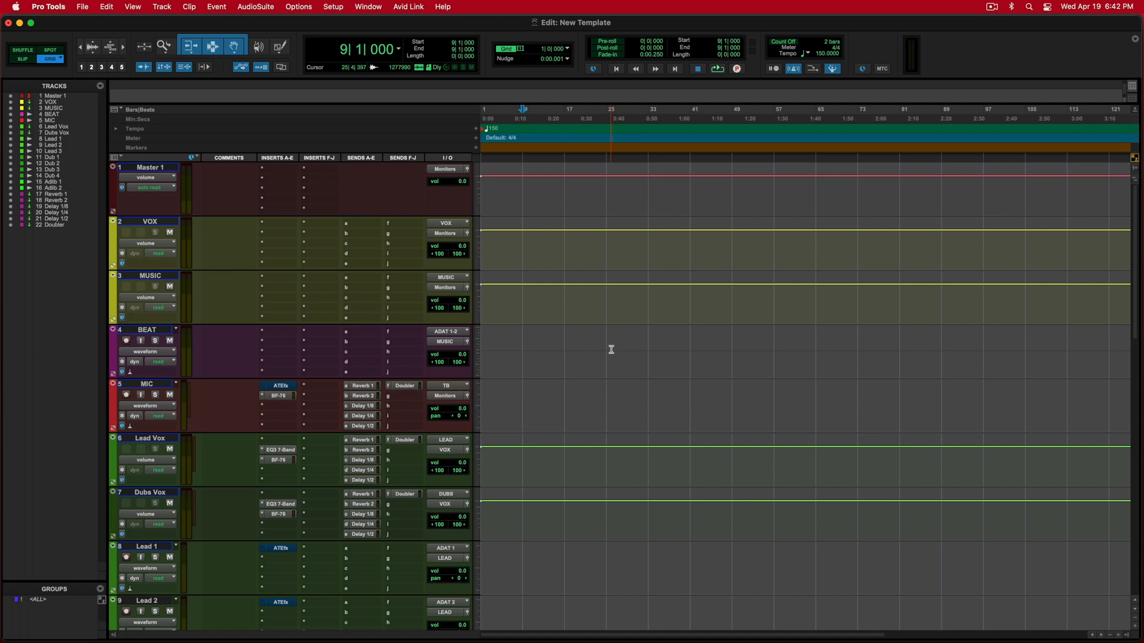
# Step: Import the Mesmerized BPM 148 audio file from the ZHC- Mesmorized folder onto the BEAT track at the session start
pyautogui.moveTo(513, 347); pyautogui.dragTo(649, 351)
pyautogui.click(649, 351)
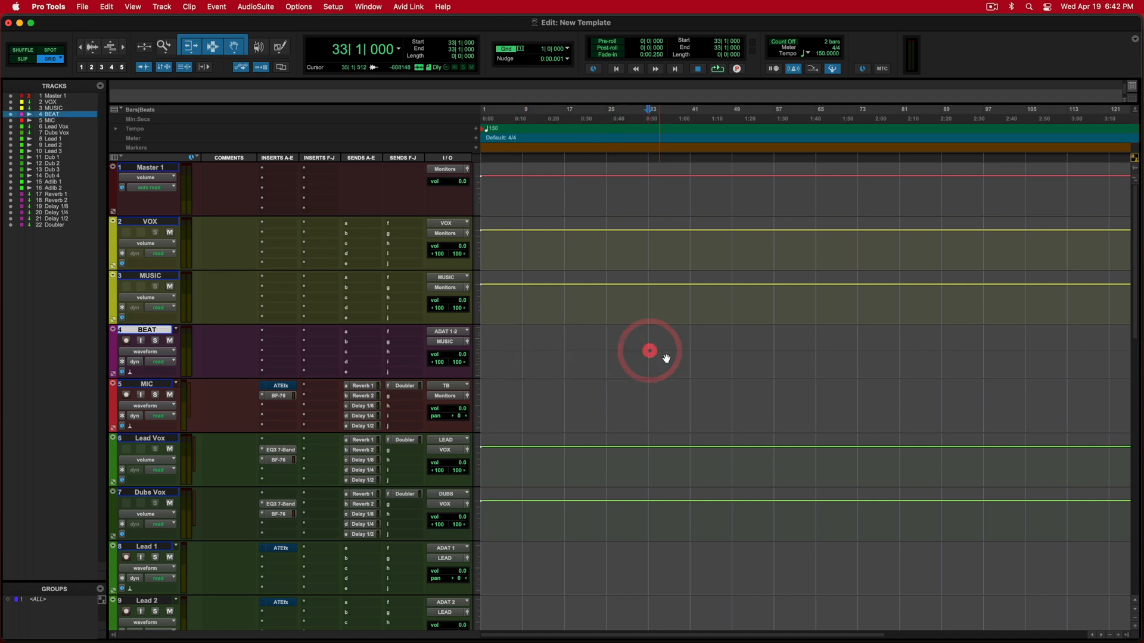
pyautogui.press('super+Tab')
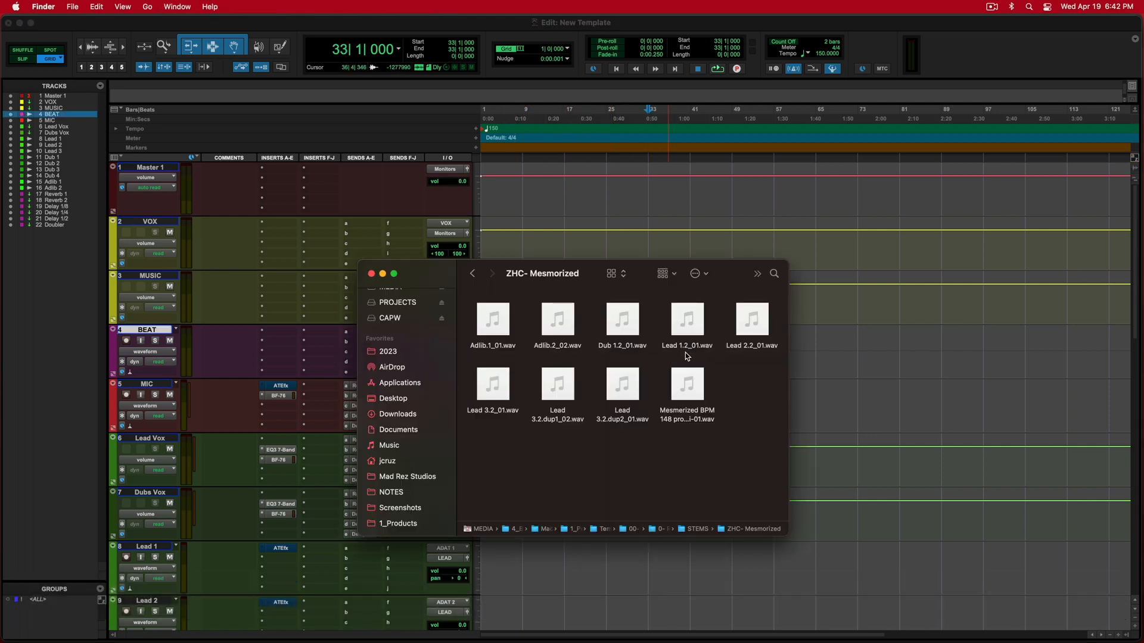
pyautogui.moveTo(695, 377); pyautogui.dragTo(807, 340)
pyautogui.moveTo(813, 335); pyautogui.dragTo(843, 364)
pyautogui.press('y')
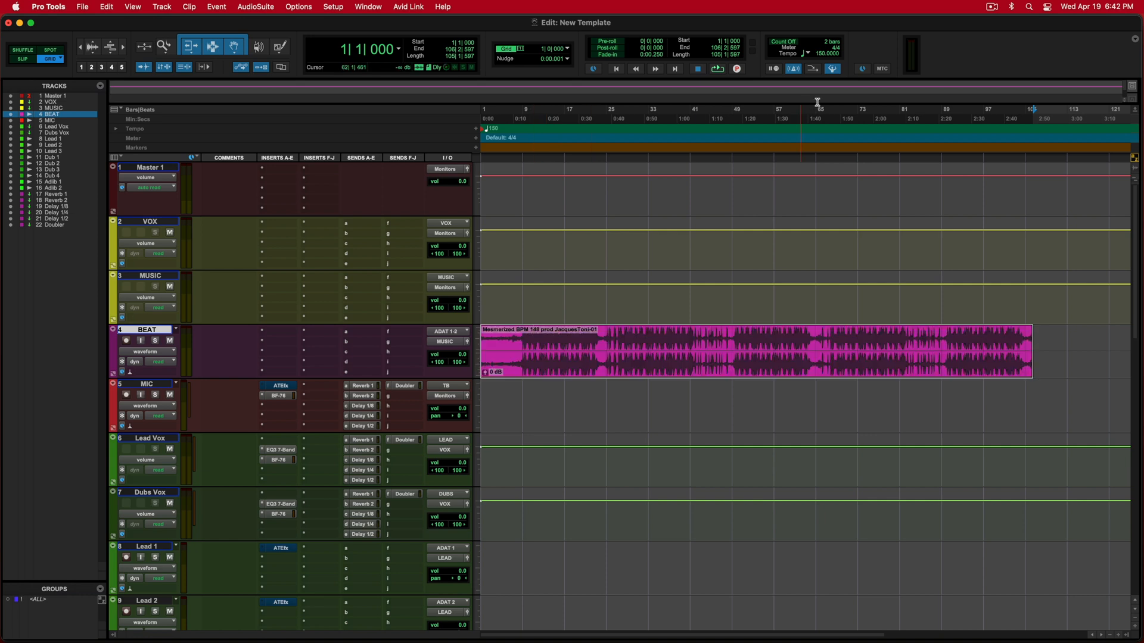
# Step: Set the session tempo to 148 BPM and place the edit cursor at bar 9 on the BEAT track
pyautogui.click(820, 51)
pyautogui.write('148')
pyautogui.press('Return')
pyautogui.click(523, 343)
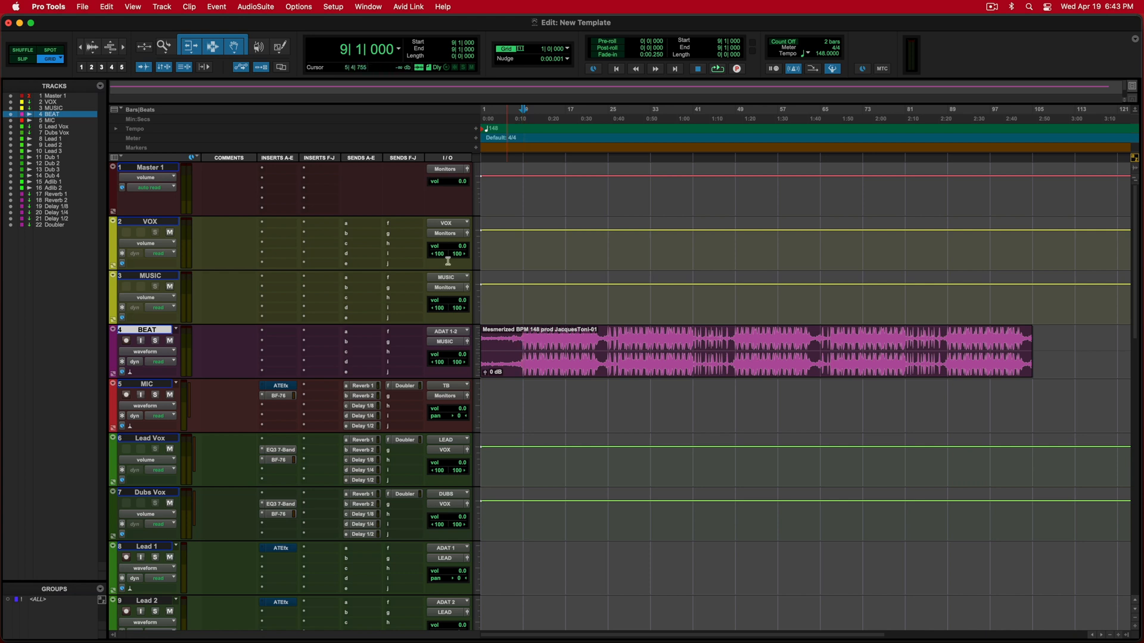
# Step: Create a click track, place it above Master 1 and mute it
pyautogui.click(191, 7)
pyautogui.moveTo(162, 7)
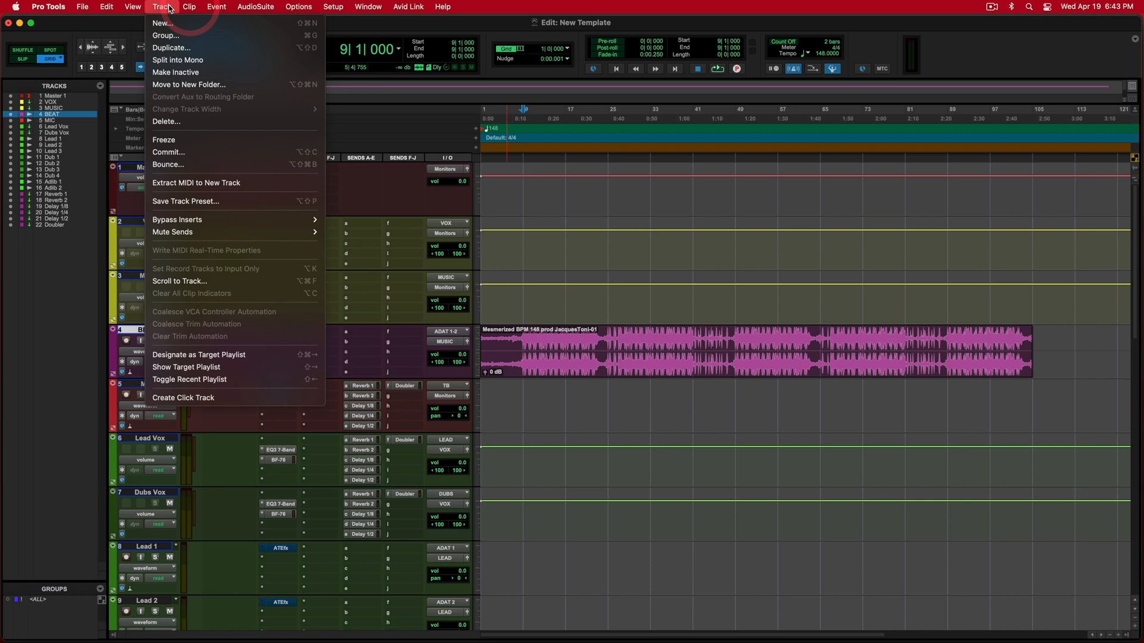
pyautogui.click(178, 398)
pyautogui.moveTo(158, 386); pyautogui.dragTo(153, 168)
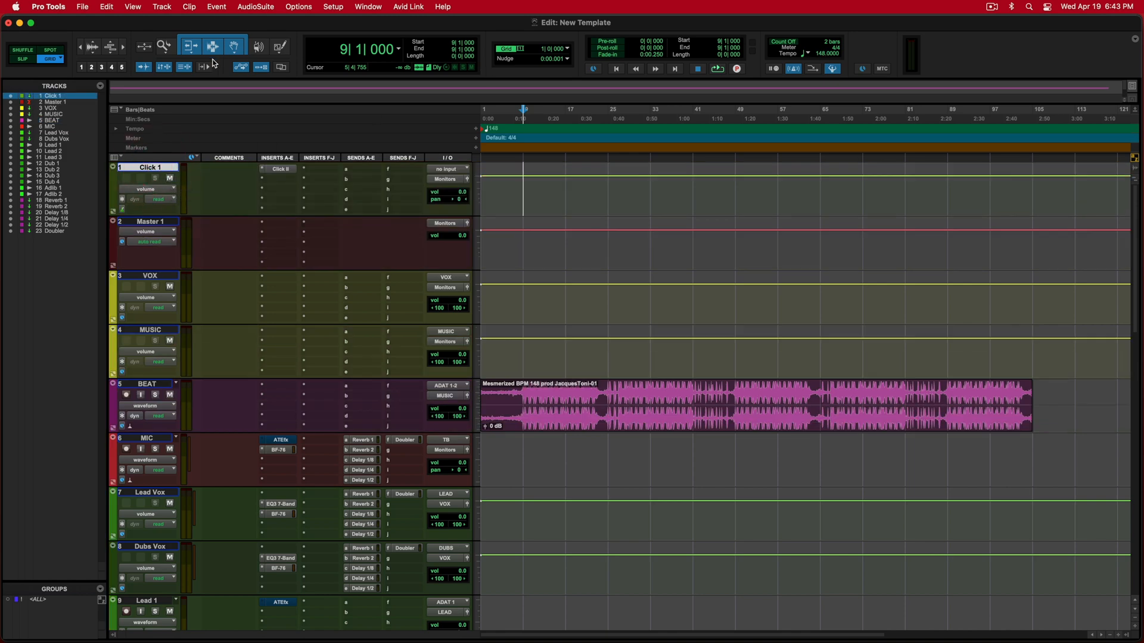
pyautogui.click(169, 178)
# Step: Consolidate bars 9 to 26 of the MIC track into a blank clip and move it to Lead 1 at the same time position
pyautogui.moveTo(524, 451); pyautogui.dragTo(613, 453)
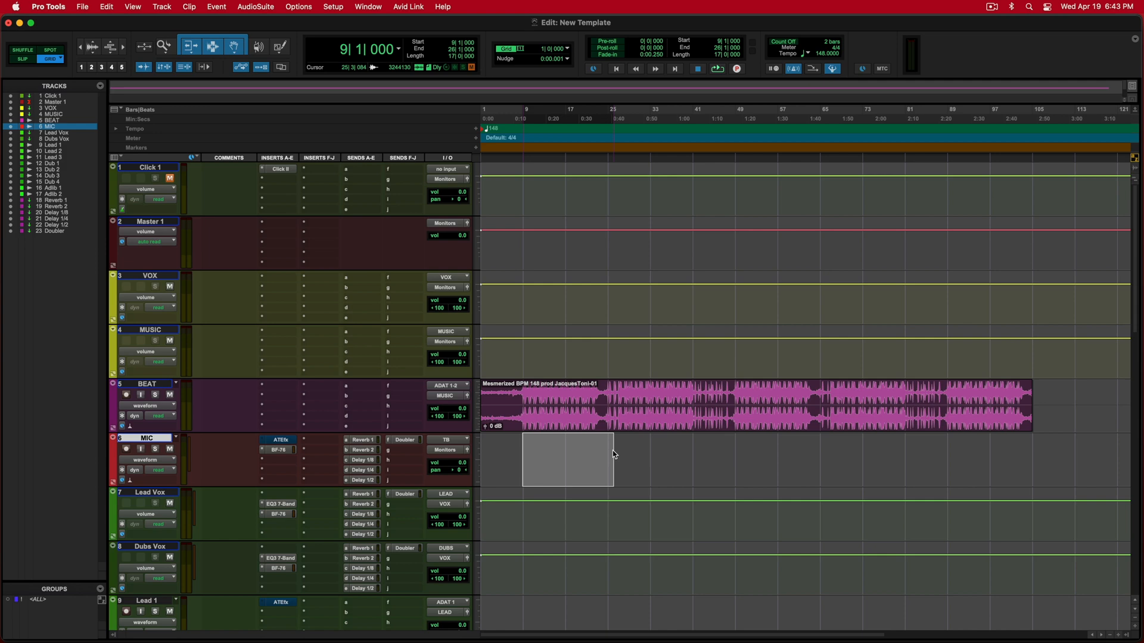
pyautogui.hotkey('alt', 'shift', '3')
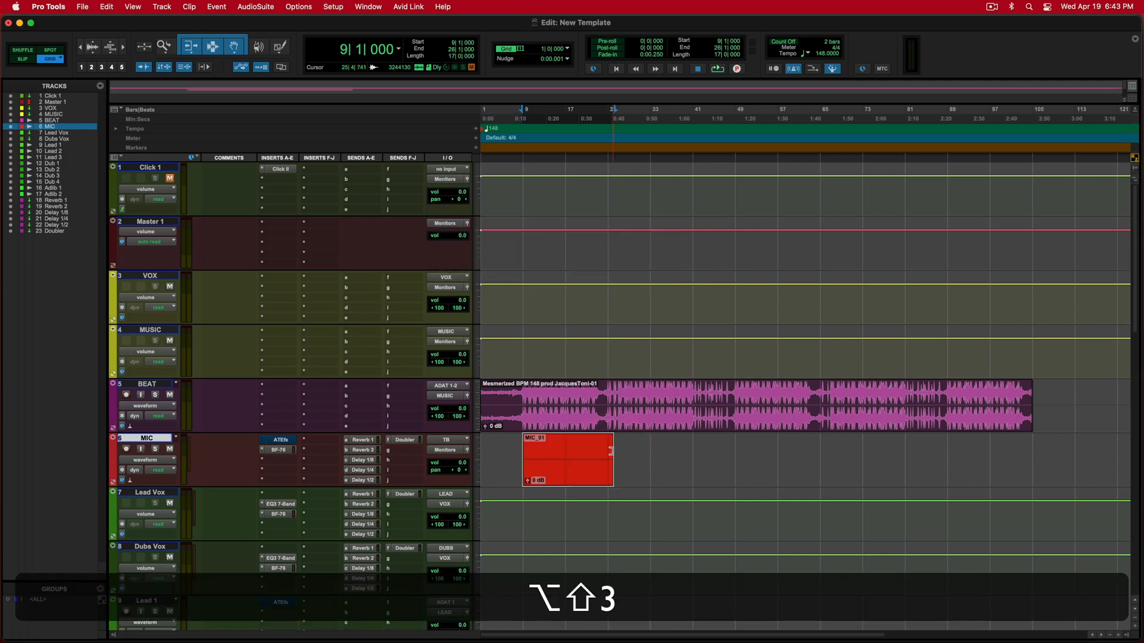
pyautogui.scroll(-2, 583, 478)
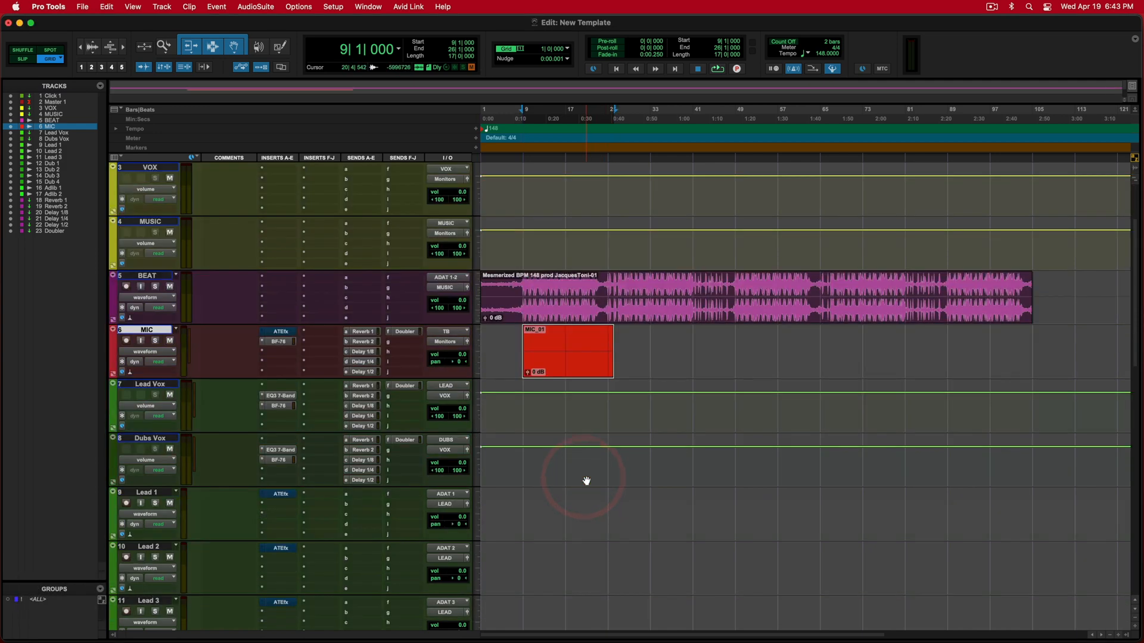
pyautogui.moveTo(618, 345); pyautogui.dragTo(649, 347)
pyautogui.click(575, 358)
pyautogui.moveTo(575, 362); pyautogui.dragTo(562, 521)
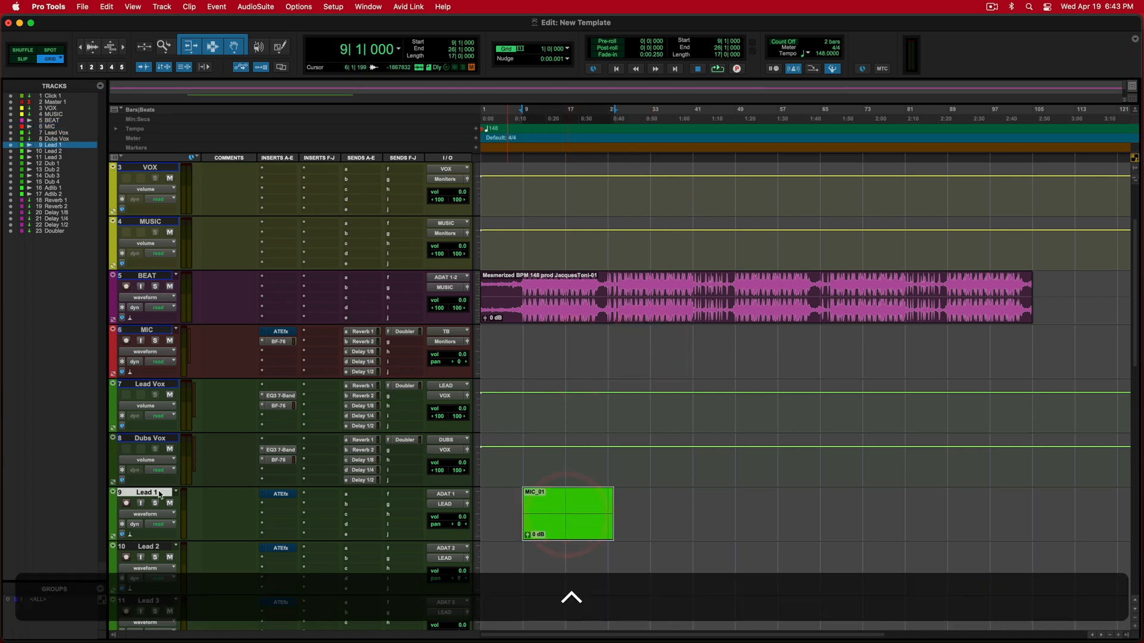
# Step: Consolidate about bars 23 to 40 of the MIC track into a second blank clip and move it straight down to Lead 2
pyautogui.moveTo(598, 344); pyautogui.dragTo(688, 346)
pyautogui.hotkey('alt', 'shift', '3')
pyautogui.keyDown('ctrl'); pyautogui.click(649, 371); pyautogui.keyUp('ctrl')
pyautogui.moveTo(641, 366); pyautogui.dragTo(634, 563)
# Step: Select bars 38 to 54 on the empty MIC track for a third blank clip
pyautogui.moveTo(677, 345); pyautogui.dragTo(762, 344)
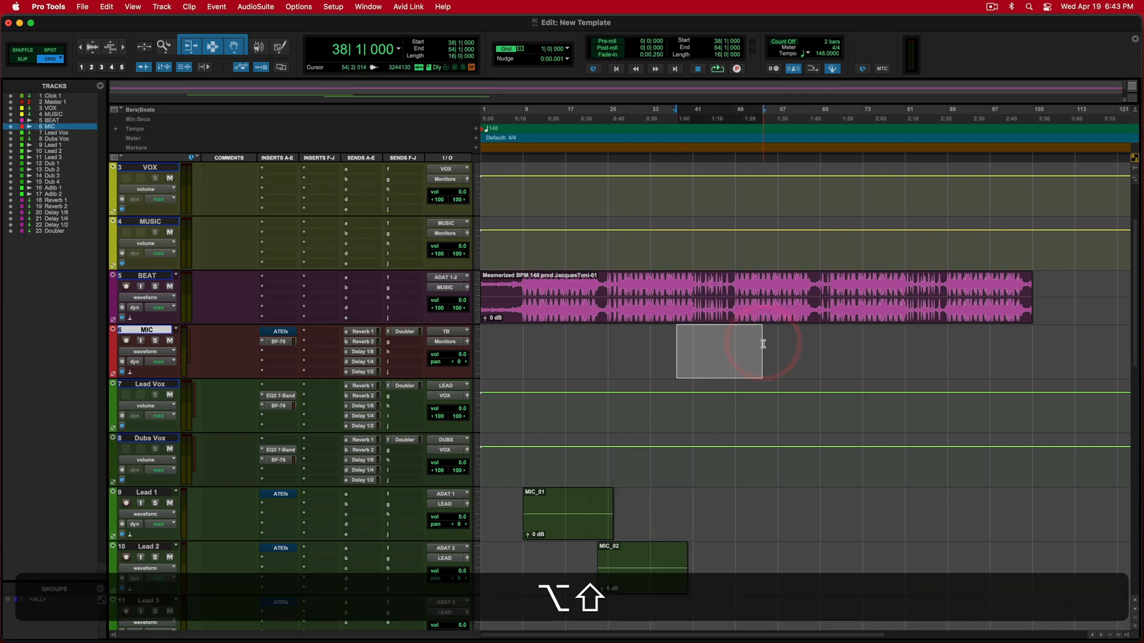
# Step: Consolidate MIC track bars 38–54 and 52–75 into blank clips, moving the first to Lead 1 and the second to Lead 2
pyautogui.hotkey('alt', 'shift', '3')
pyautogui.moveTo(730, 363); pyautogui.dragTo(723, 506)
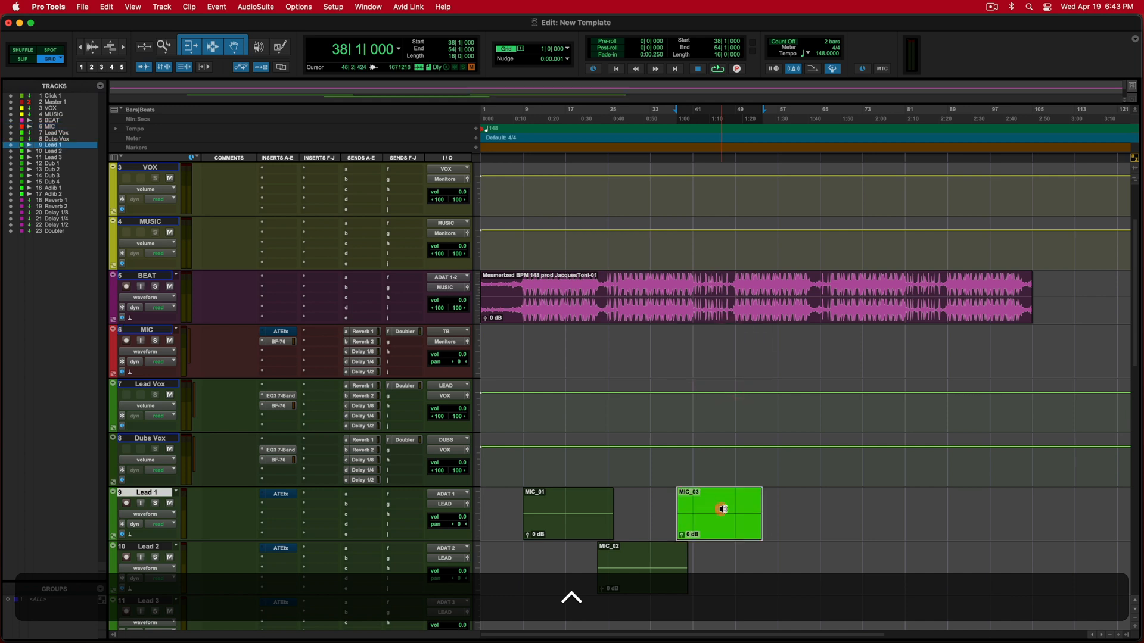
pyautogui.click(753, 350)
pyautogui.moveTo(752, 349); pyautogui.dragTo(873, 349)
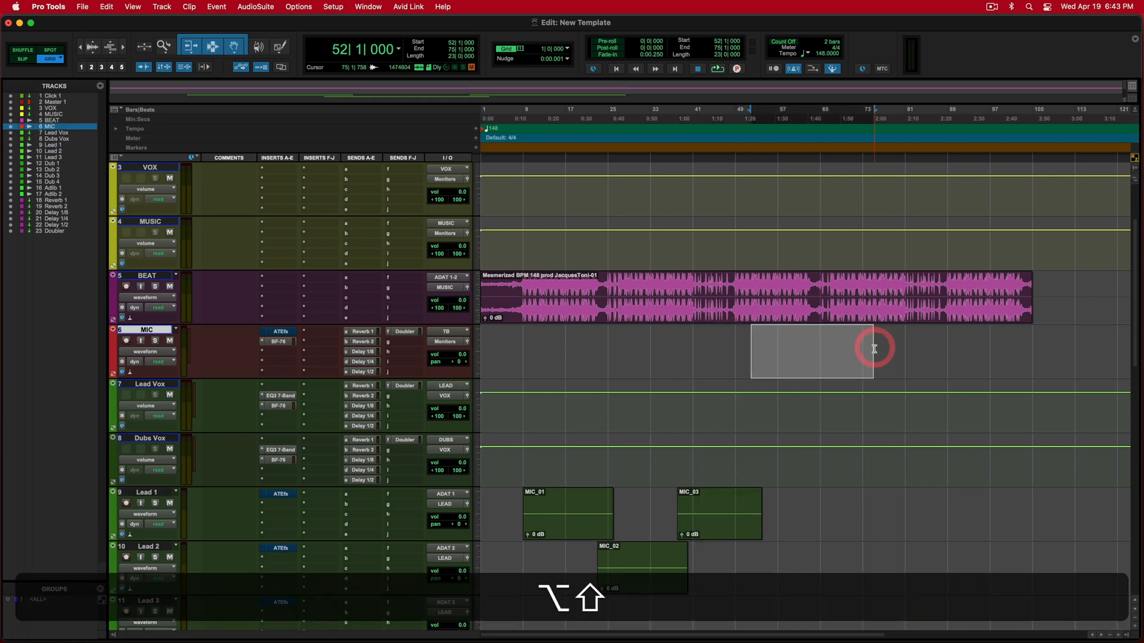
pyautogui.hotkey('alt', 'shift', '3')
pyautogui.moveTo(805, 364); pyautogui.dragTo(787, 567)
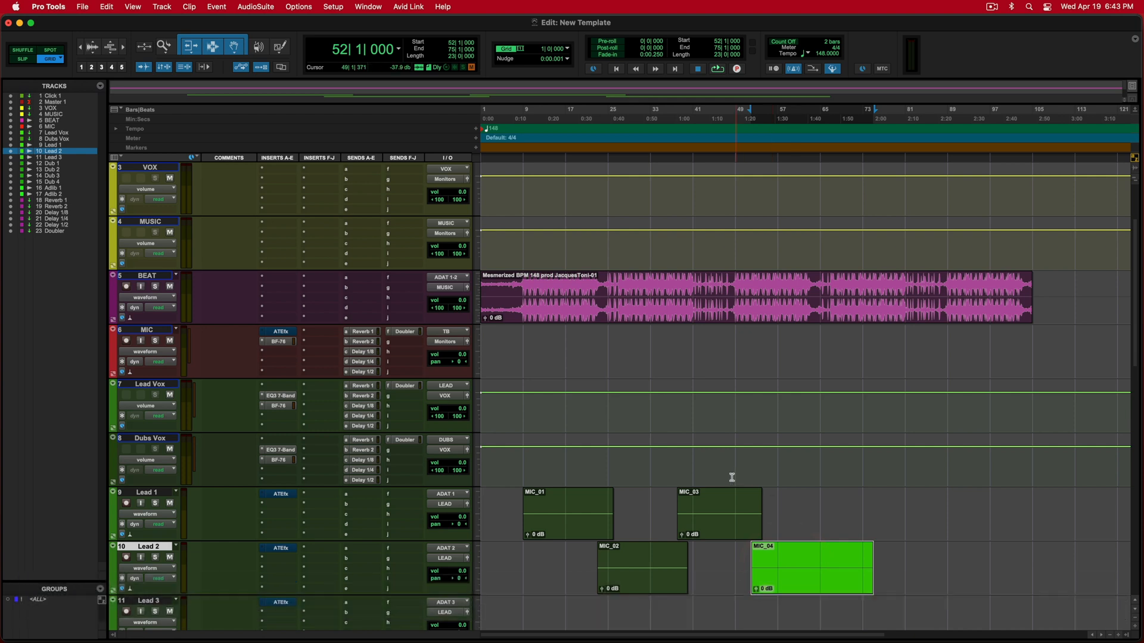
# Step: Consolidate MIC track bars 9–25 into a blank clip on Dub 1 and set the Dub 1 volume to -5.9 dB
pyautogui.moveTo(522, 344); pyautogui.dragTo(612, 345)
pyautogui.click(536, 351)
pyautogui.moveTo(527, 345); pyautogui.dragTo(564, 516)
pyautogui.hotkey('alt', 'shift', '3')
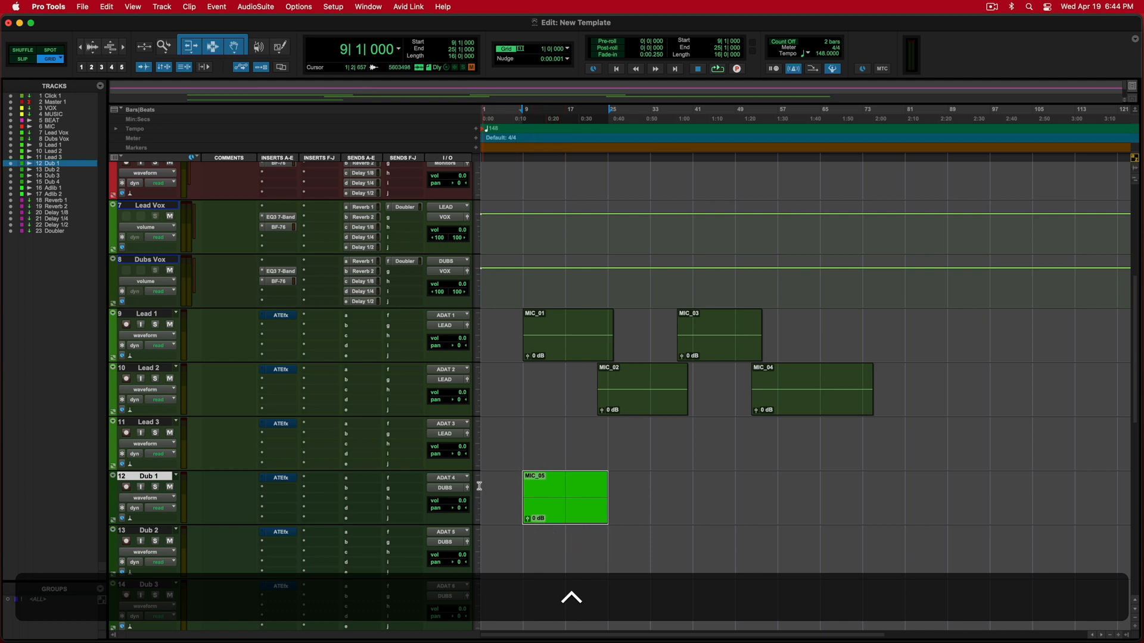
pyautogui.moveTo(462, 501); pyautogui.dragTo(460, 503)
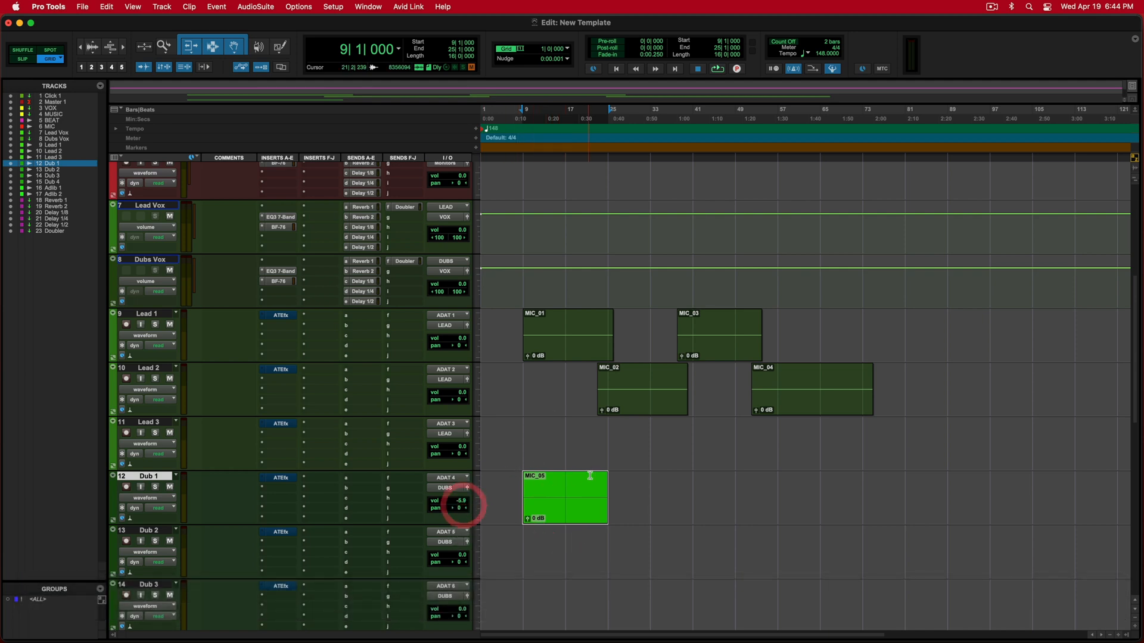
# Step: Consolidate MIC track bars 22–39 into a blank clip and move it to the Dub 2 track
pyautogui.scroll(5, 574, 421)
pyautogui.moveTo(590, 295); pyautogui.dragTo(647, 525)
pyautogui.hotkey('alt', 'shift', '3')
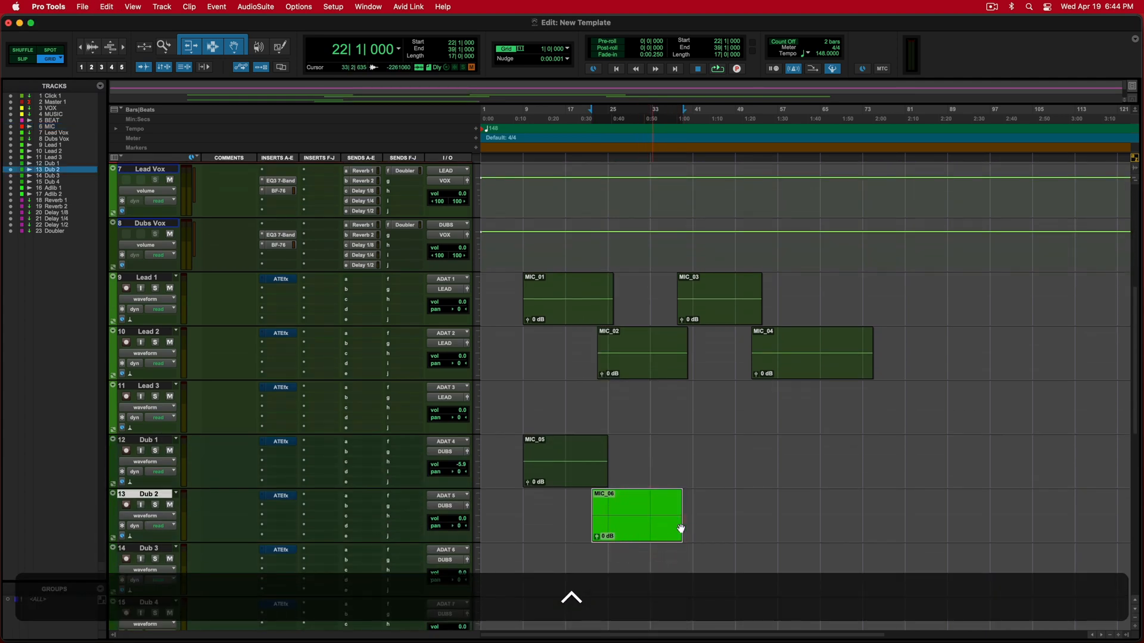
pyautogui.scroll(2, 697, 528)
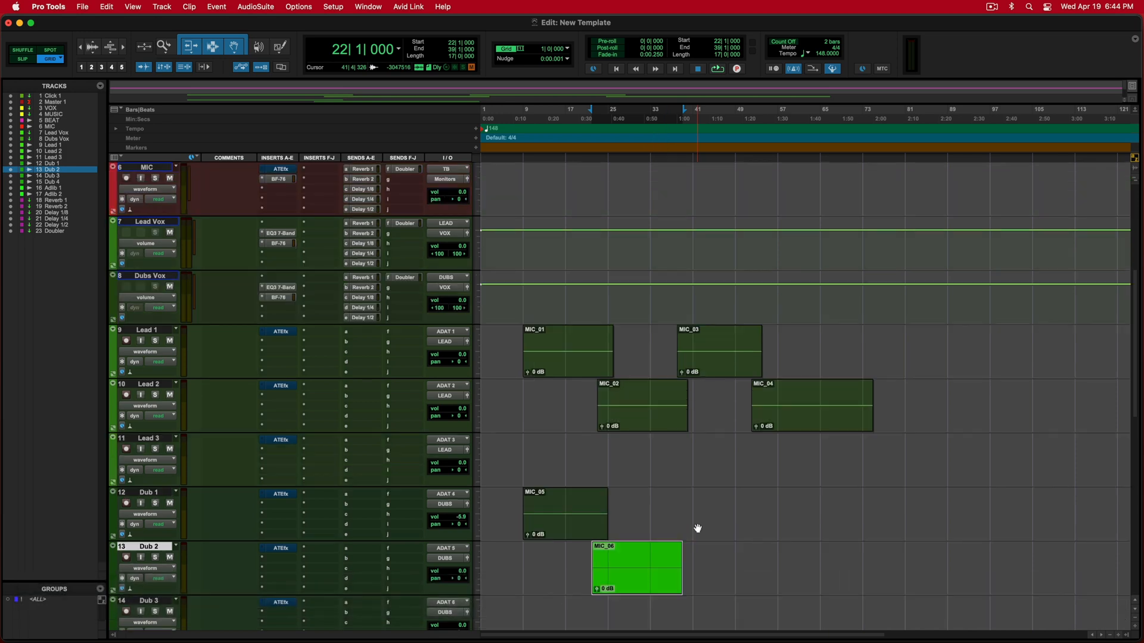
pyautogui.scroll(-2, 699, 529)
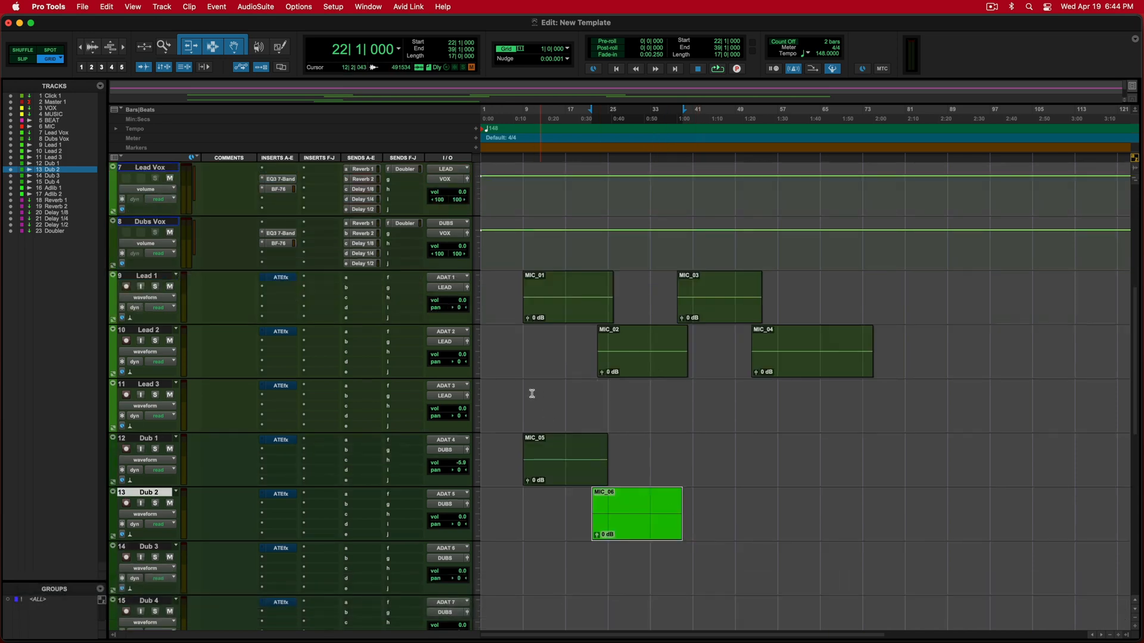
# Step: Delete all the blank MIC clips on the Lead and Dub tracks
pyautogui.scroll(6, 607, 399)
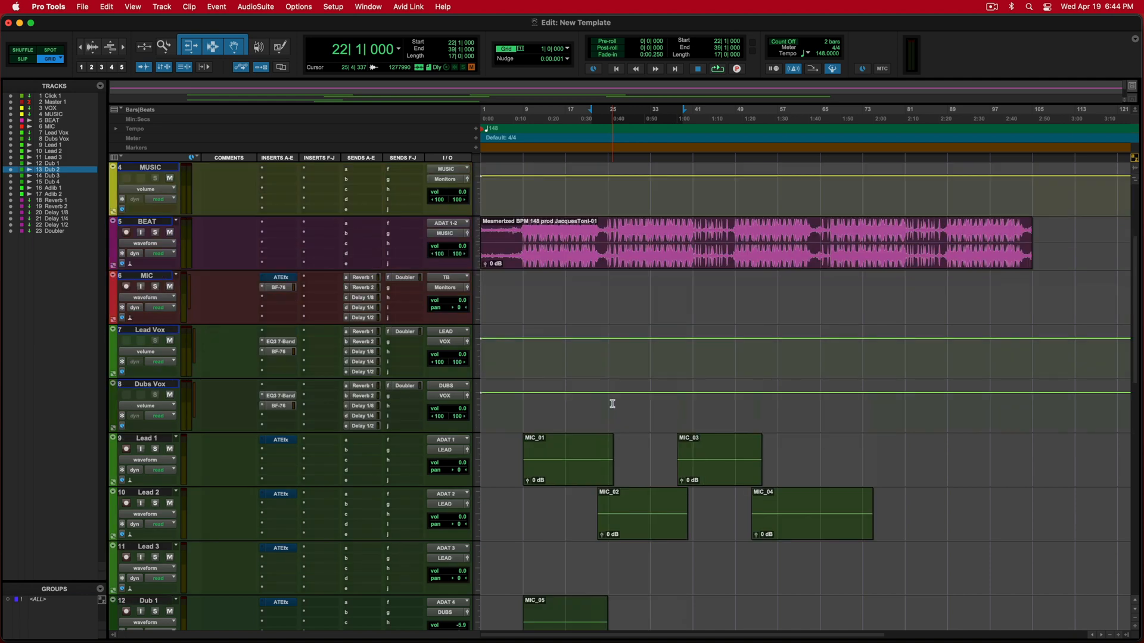
pyautogui.moveTo(526, 290); pyautogui.dragTo(788, 284)
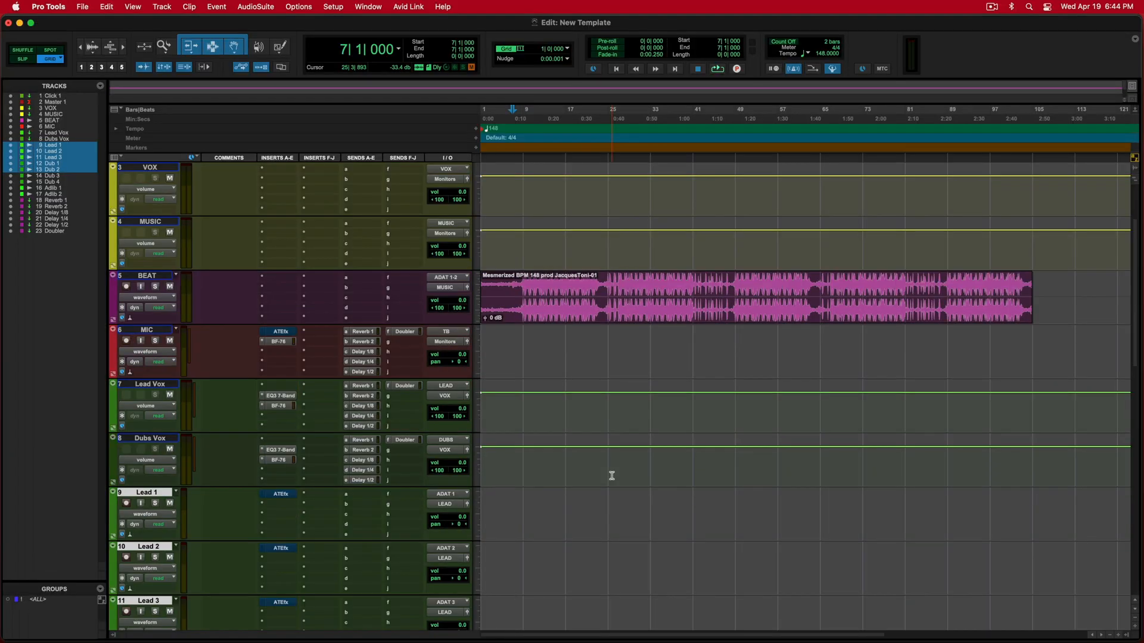
pyautogui.scroll(-2, 612, 476)
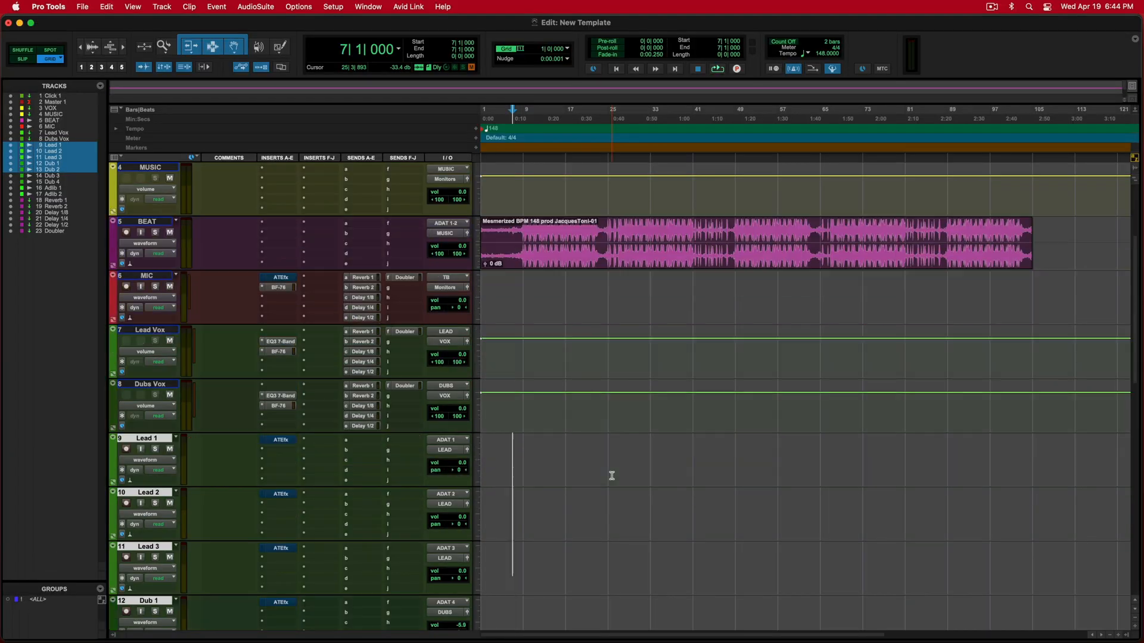
# Step: Duplicate the Lead 1 track with 5 duplicates
pyautogui.keyDown('alt'); pyautogui.click(141, 438); pyautogui.keyUp('alt')
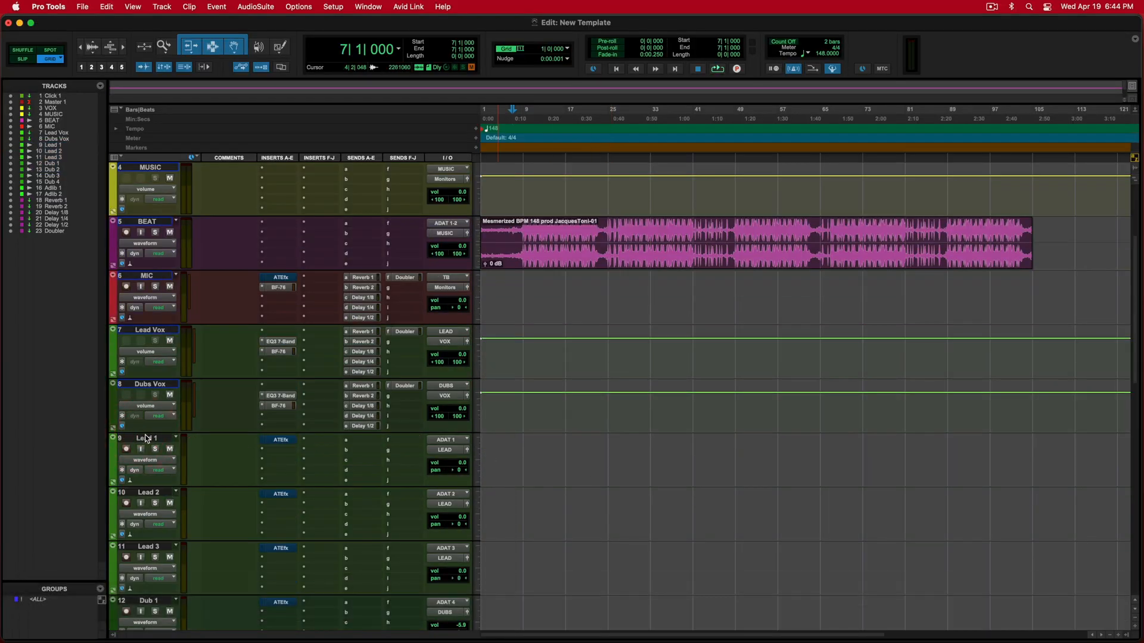
pyautogui.click(147, 439)
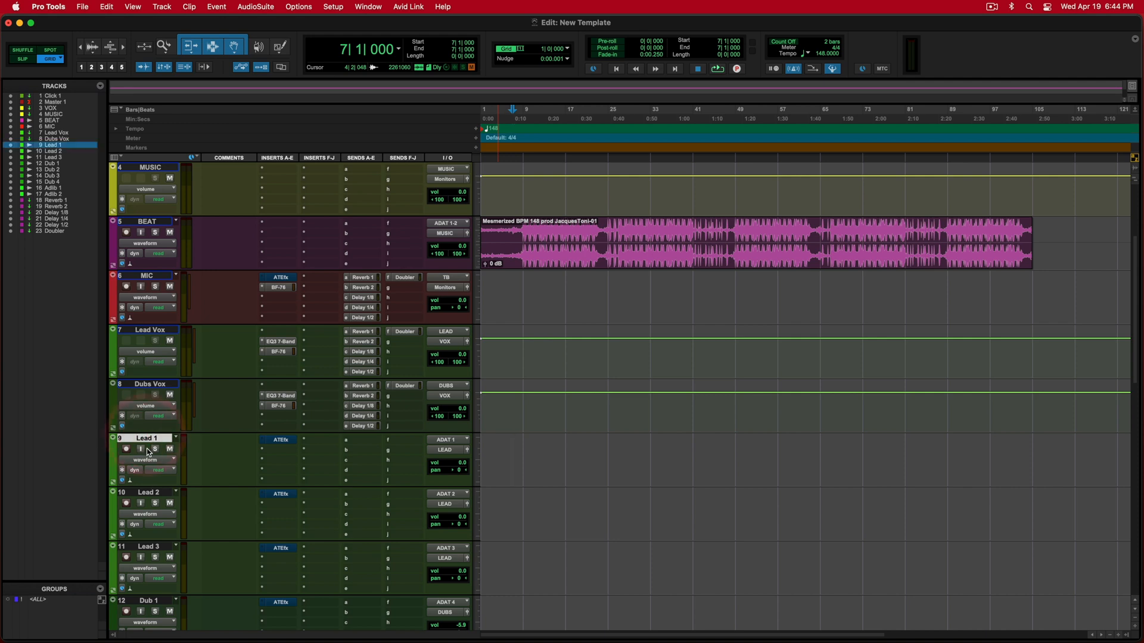
pyautogui.rightClick(148, 436)
pyautogui.click(189, 611)
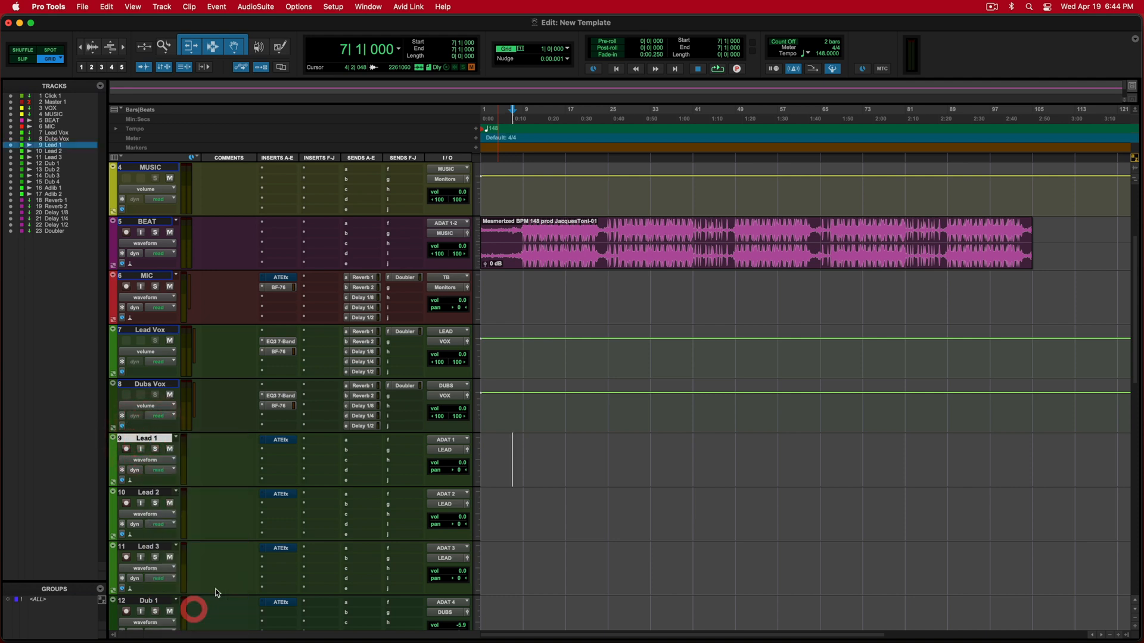
pyautogui.write('5')
pyautogui.press('Return')
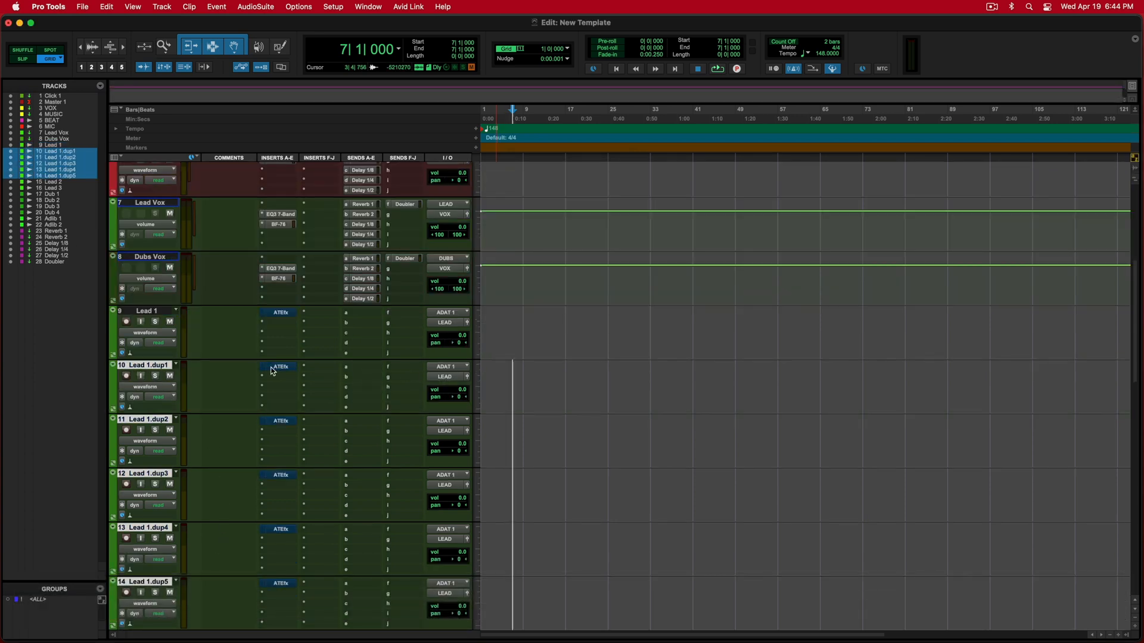
# Step: Delete the five duplicated Lead 1 tracks
pyautogui.rightClick(139, 367)
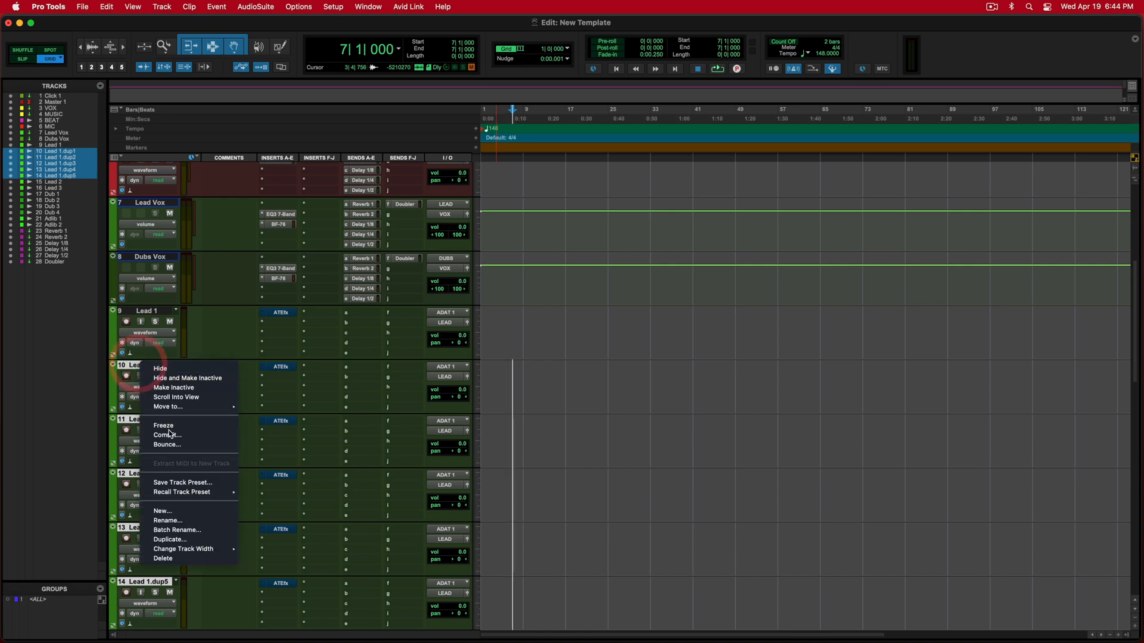
pyautogui.click(173, 558)
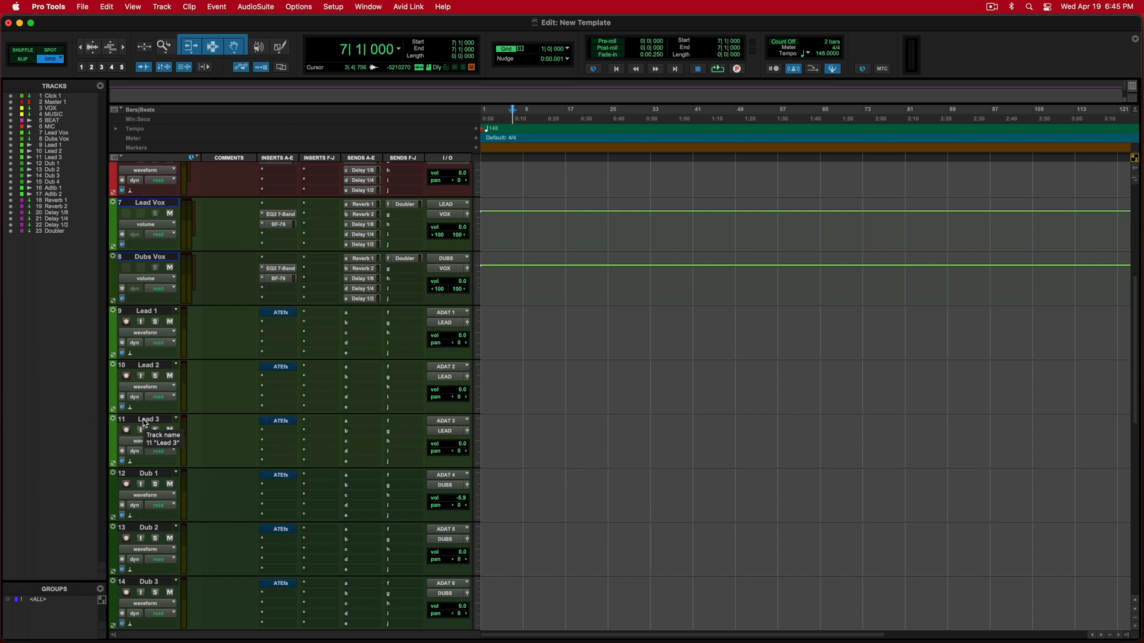
pyautogui.scroll(3, 145, 424)
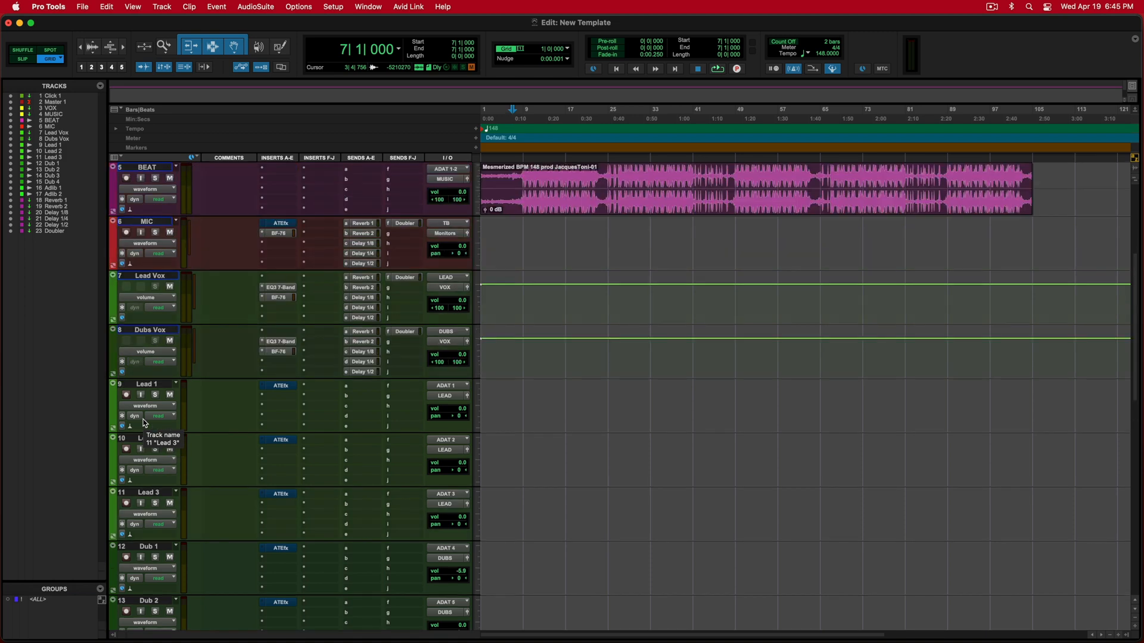
pyautogui.scroll(3, 144, 424)
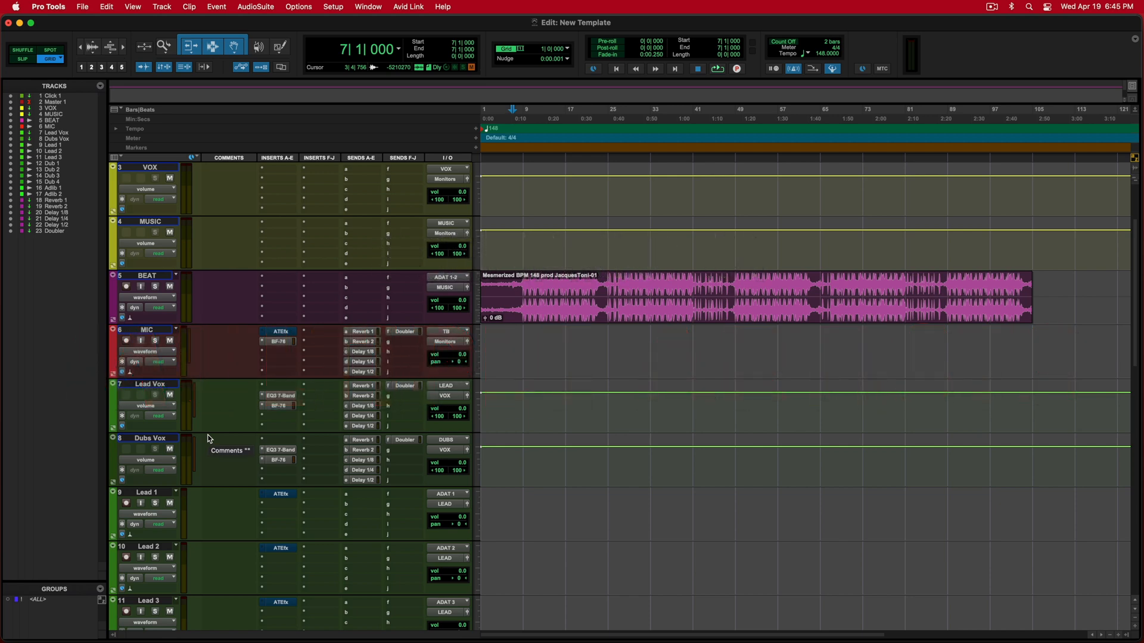
# Step: Duplicate all tracks from Lead Vox through Adlib 2 once, inserting the copies after the last selected track
pyautogui.click(151, 384)
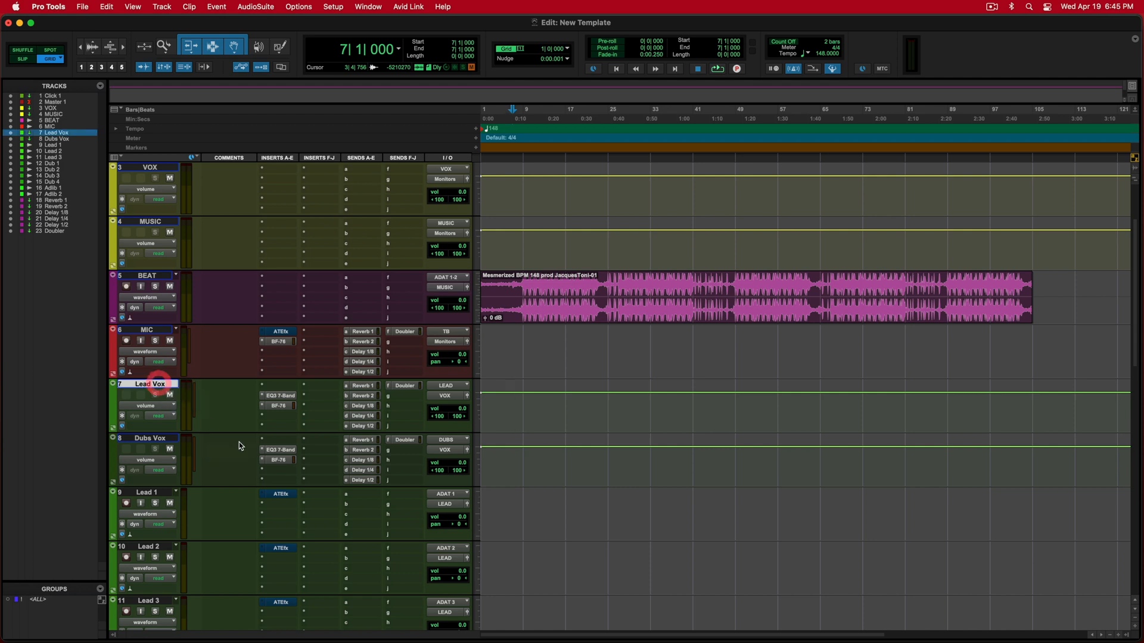
pyautogui.scroll(-3, 238, 442)
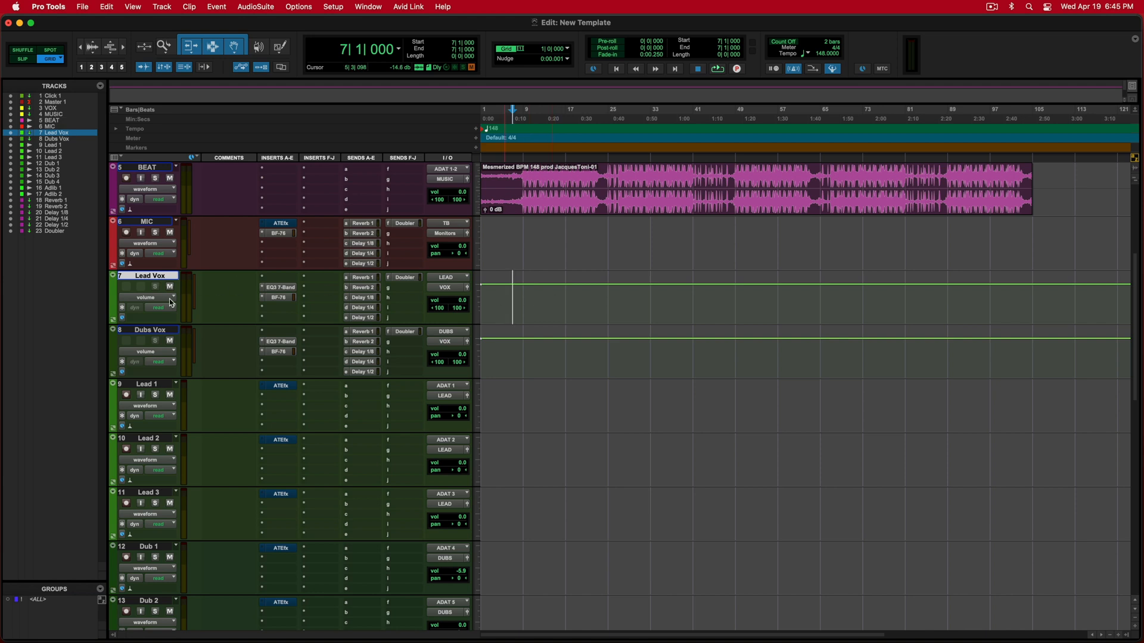
pyautogui.click(155, 331)
pyautogui.click(153, 276)
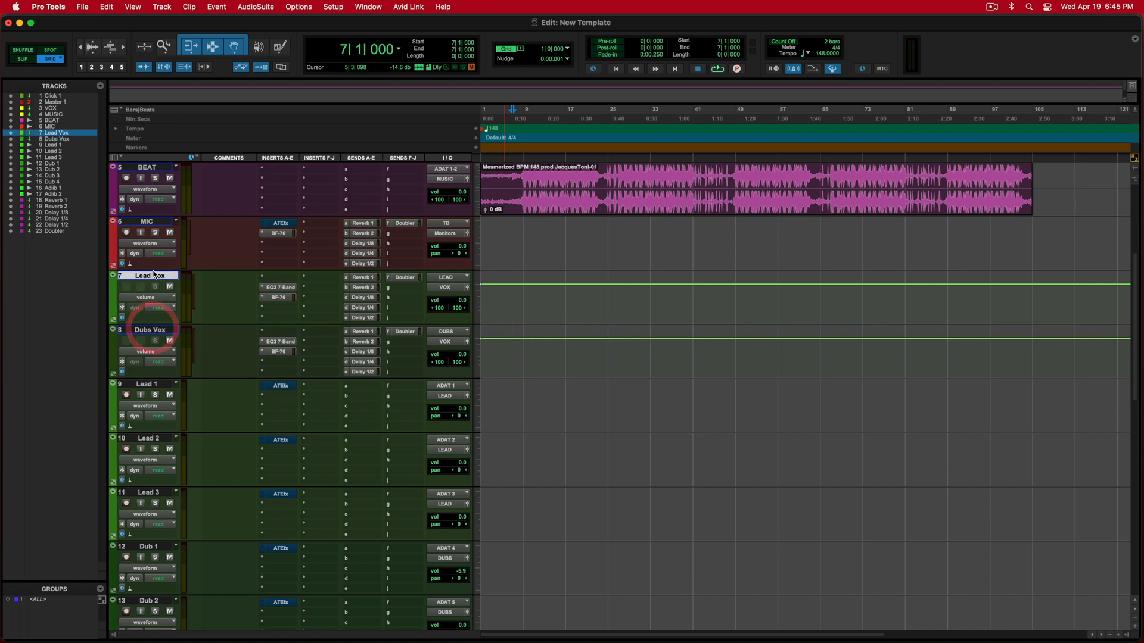
pyautogui.scroll(-5, 205, 345)
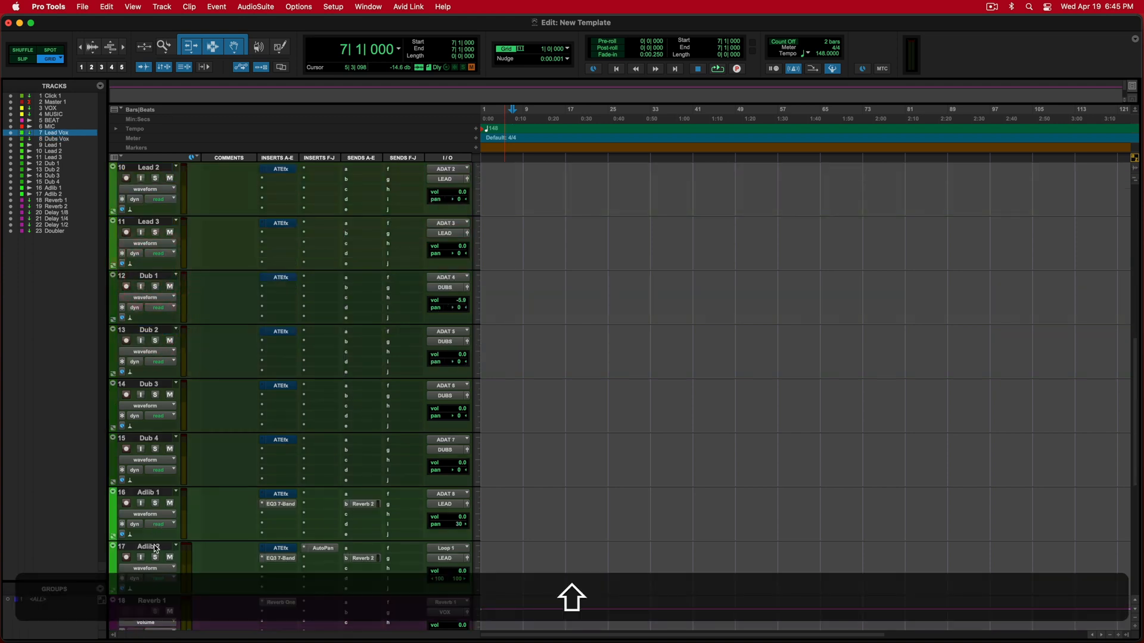
pyautogui.keyDown('shift'); pyautogui.click(151, 546); pyautogui.keyUp('shift')
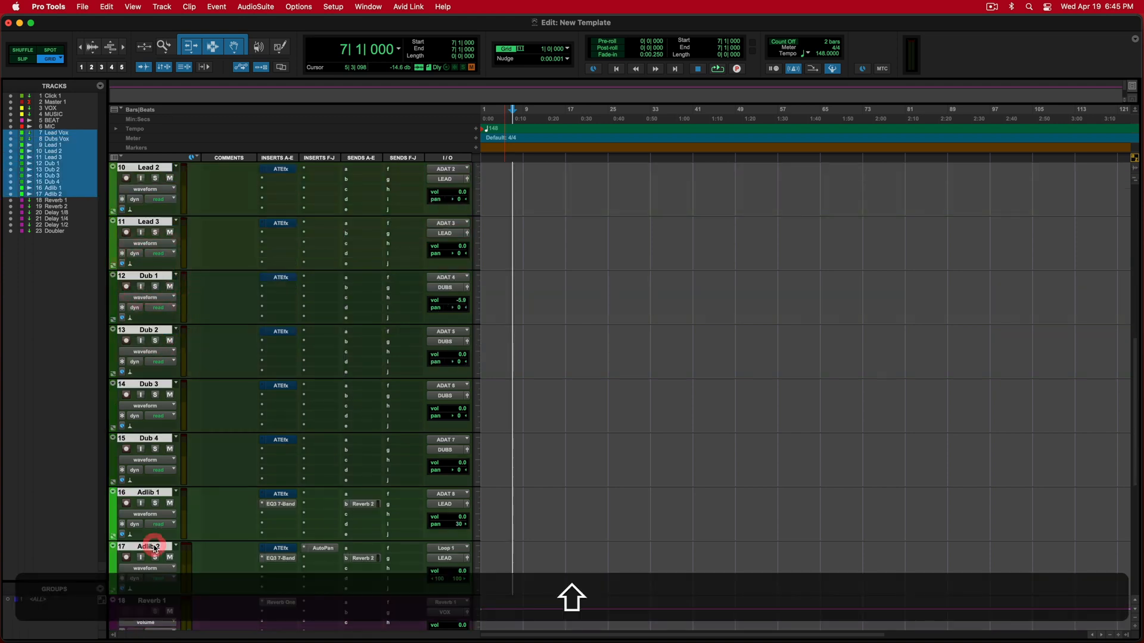
pyautogui.rightClick(156, 221)
pyautogui.click(195, 396)
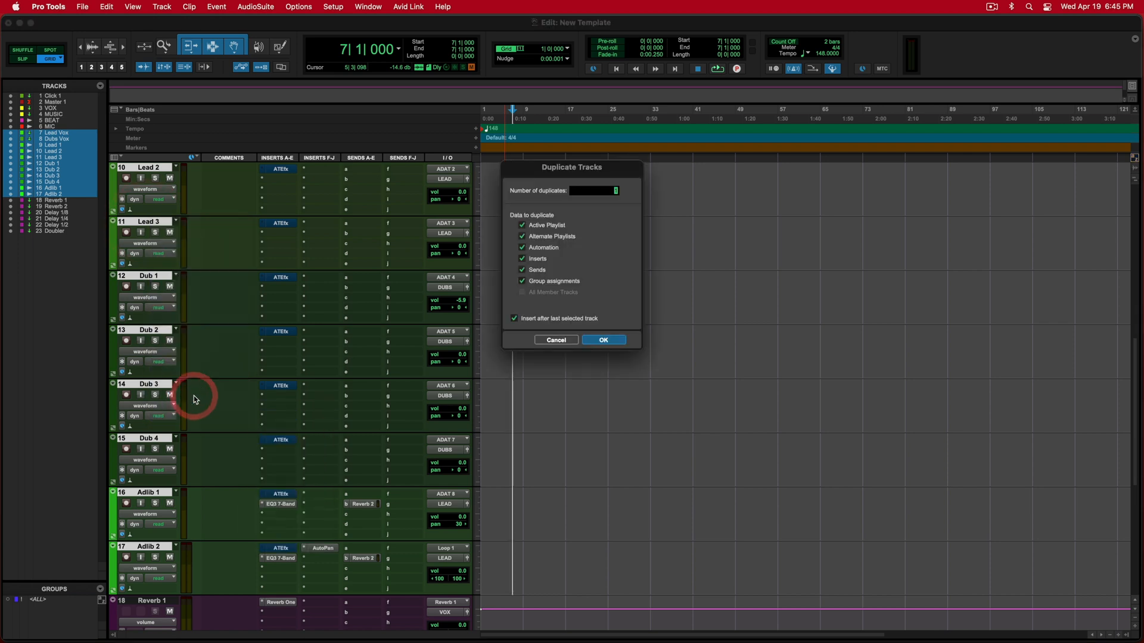
pyautogui.click(604, 341)
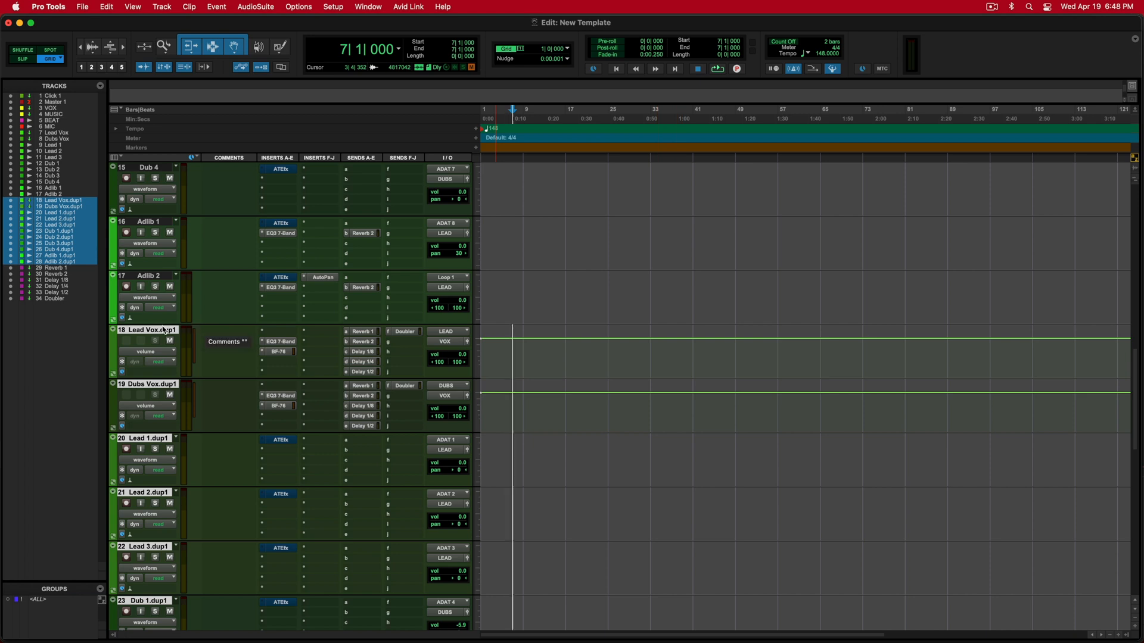
# Step: Rename the duplicated Lead Vox track as Artist 2 and the duplicated Dubs Vox track as Artist 2 Dubs
pyautogui.doubleClick(146, 332)
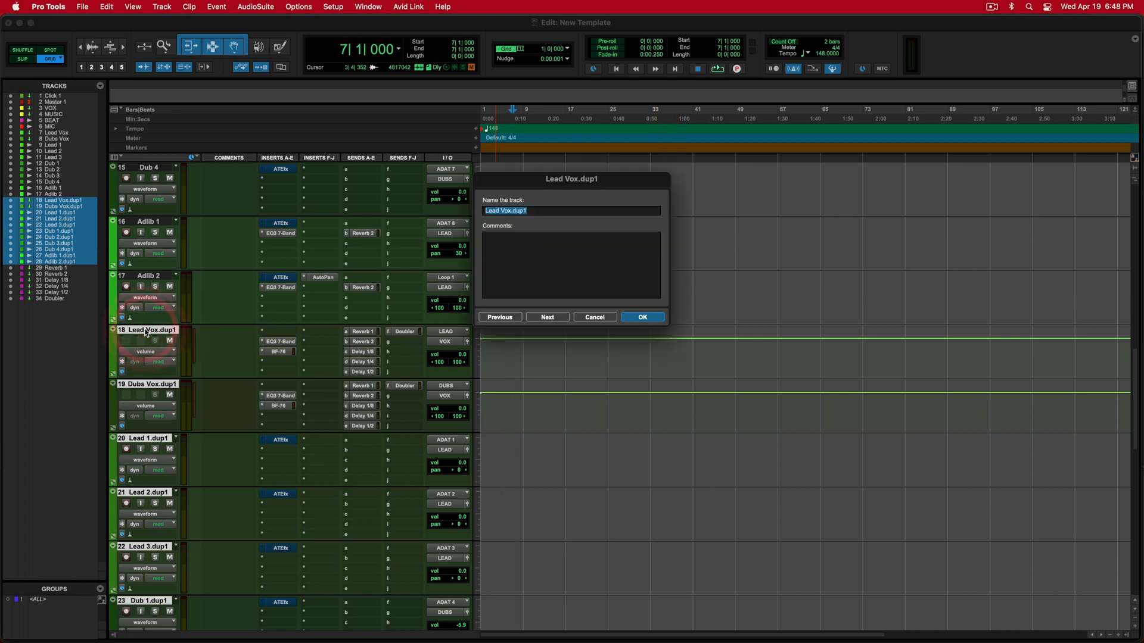
pyautogui.write('Lead Vox 2')
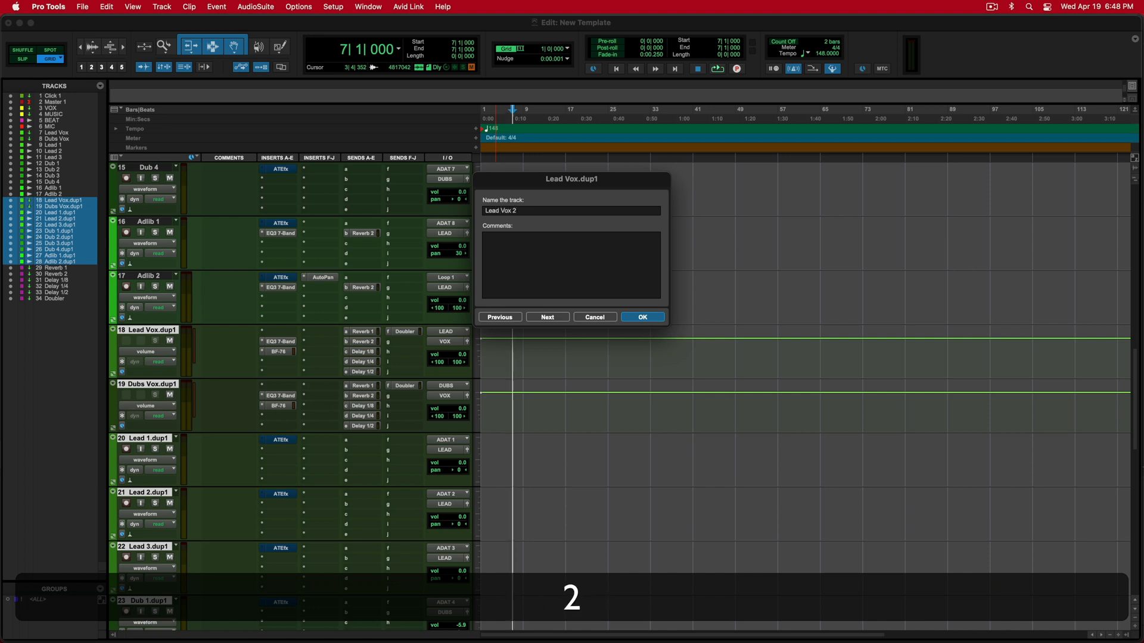
pyautogui.press('super+a')
pyautogui.write('Artist 2')
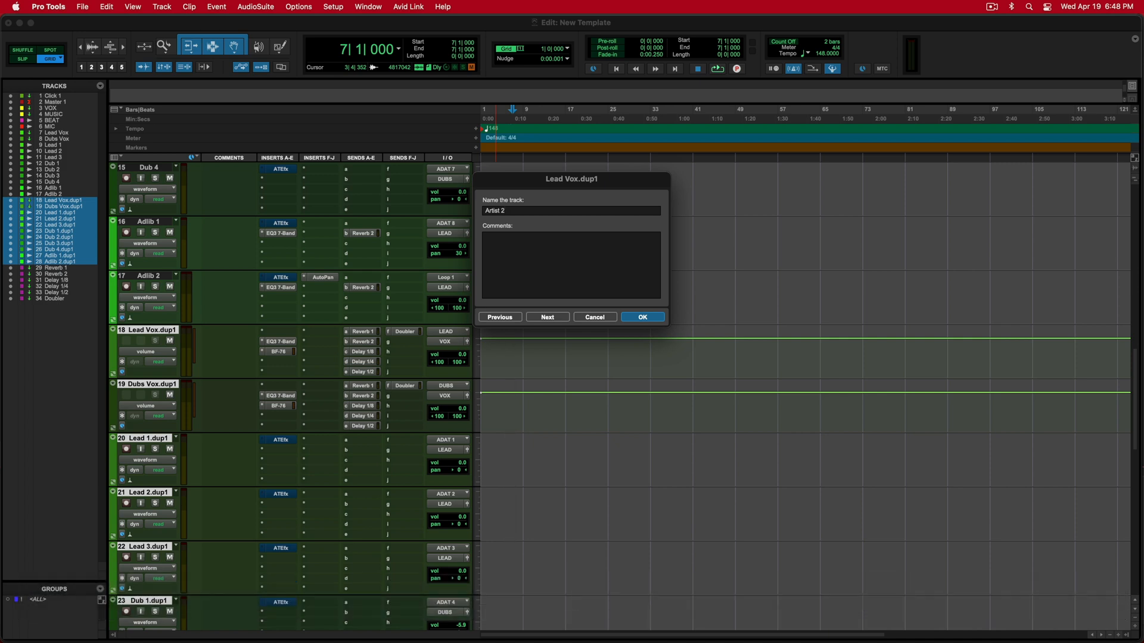
pyautogui.press('super+Return')
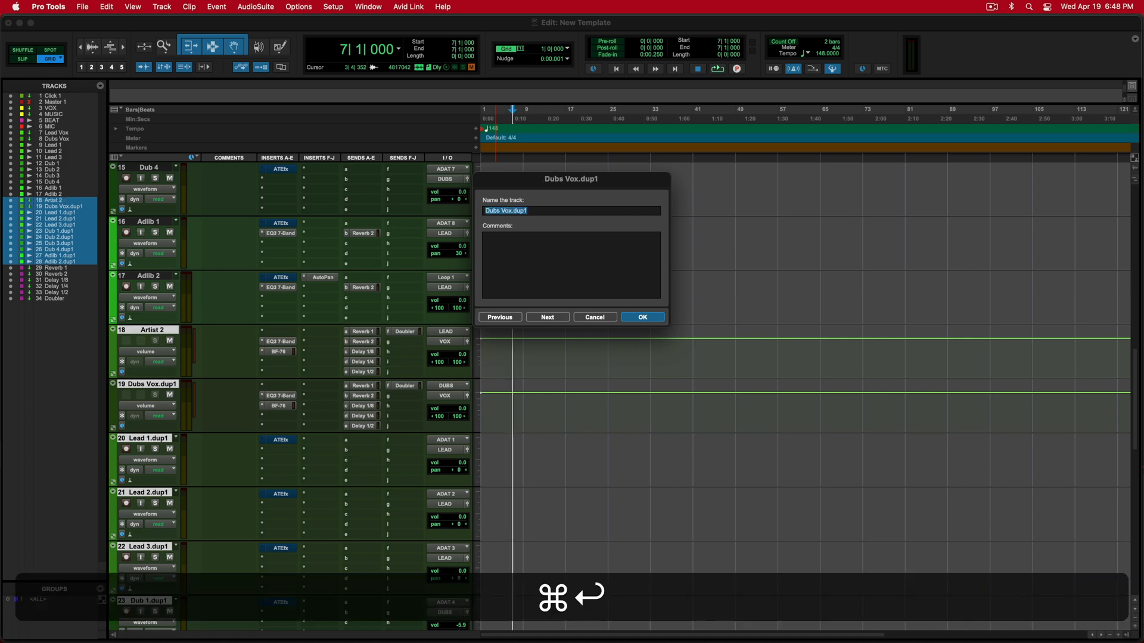
pyautogui.write('Artist 2 Dubs')
pyautogui.press('Return')
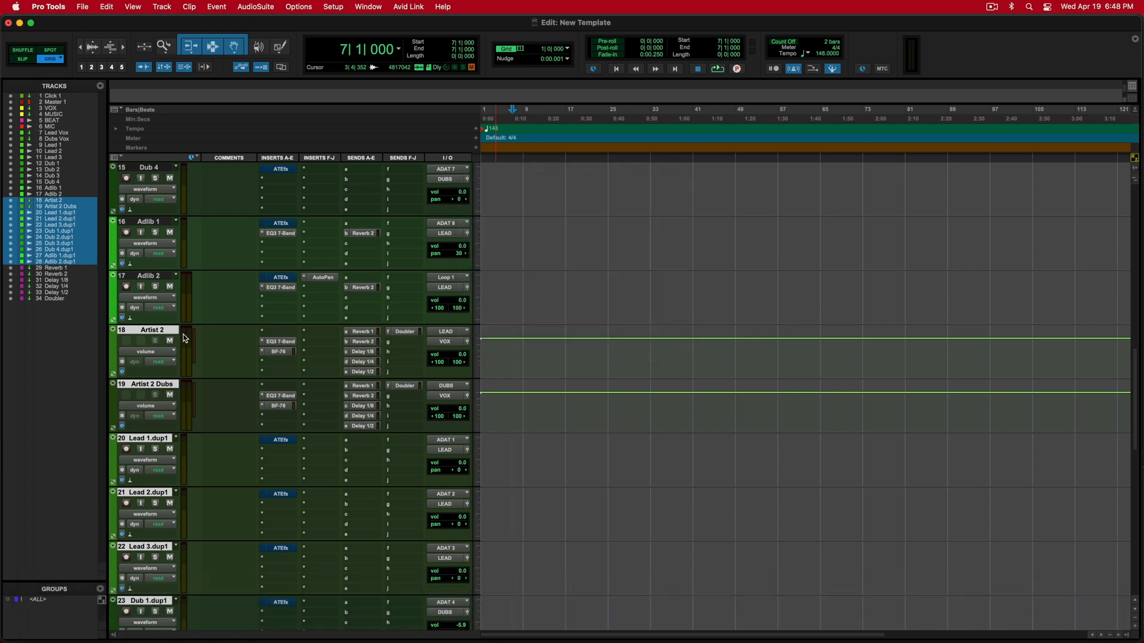
# Step: Set the Artist 2 track's input to Bus 21-22 and the Artist 2 Dubs track's input to Bus 23-24
pyautogui.click(446, 337)
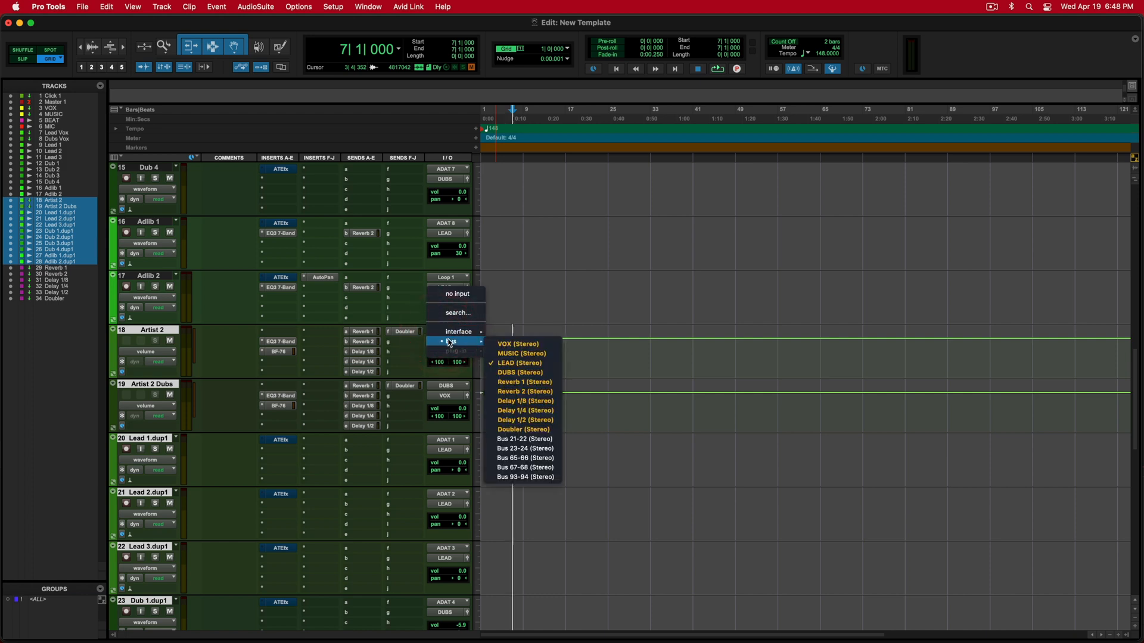
pyautogui.click(524, 439)
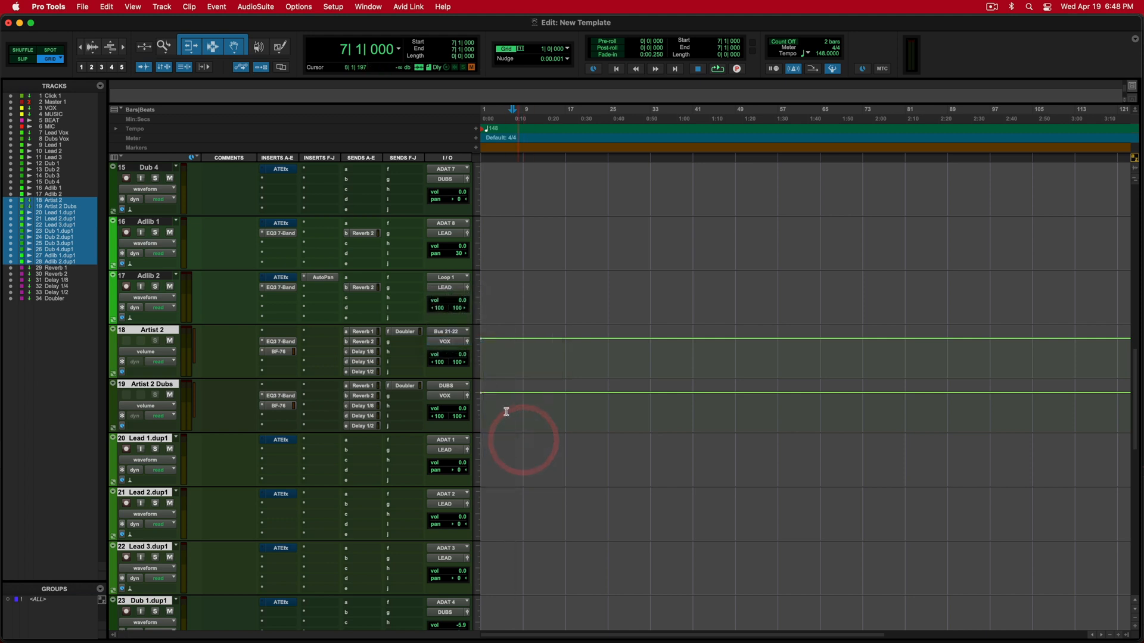
pyautogui.click(450, 389)
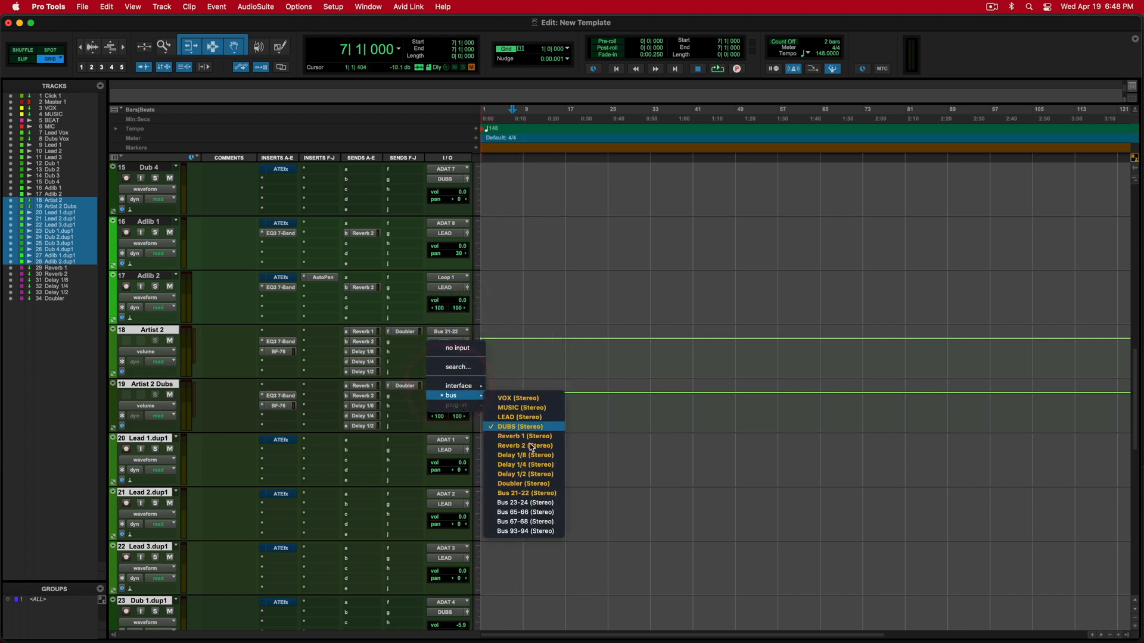
pyautogui.click(524, 502)
# Step: Rename the Artist 2 track's input bus, Bus 21-22, as Artists 2
pyautogui.rightClick(444, 332)
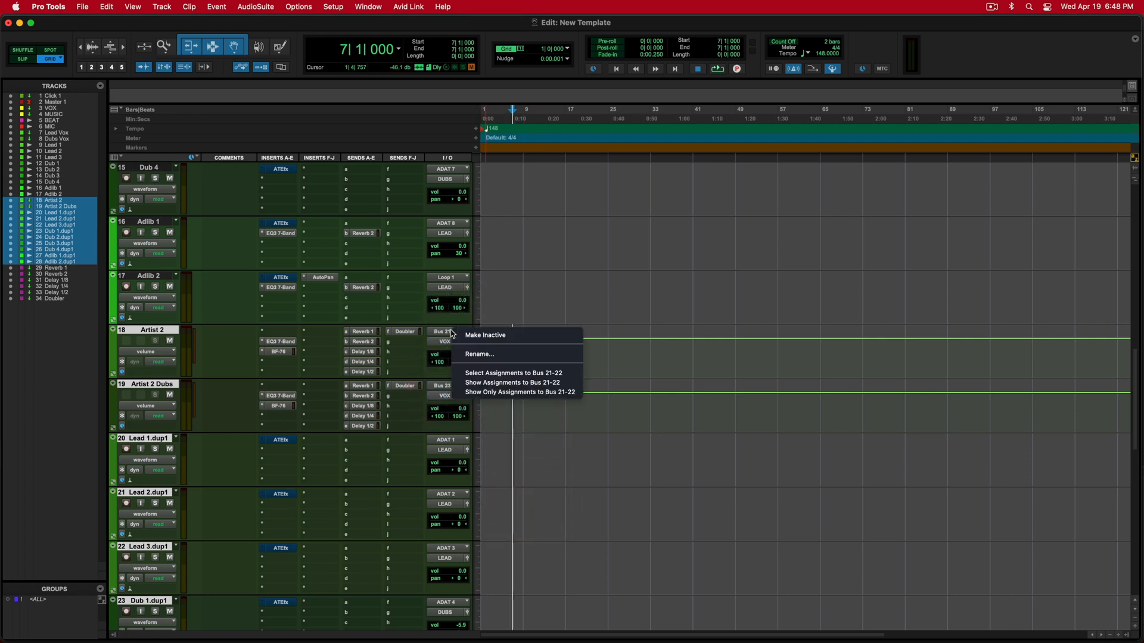
pyautogui.click(475, 356)
pyautogui.write('Artists 2')
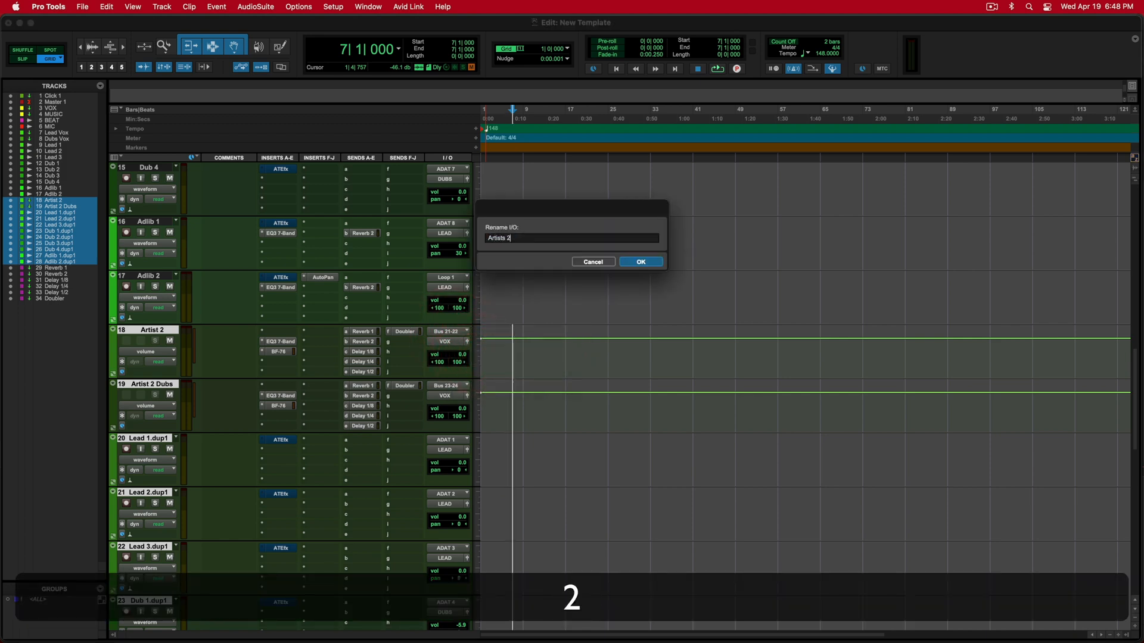
pyautogui.press('cmd+a')
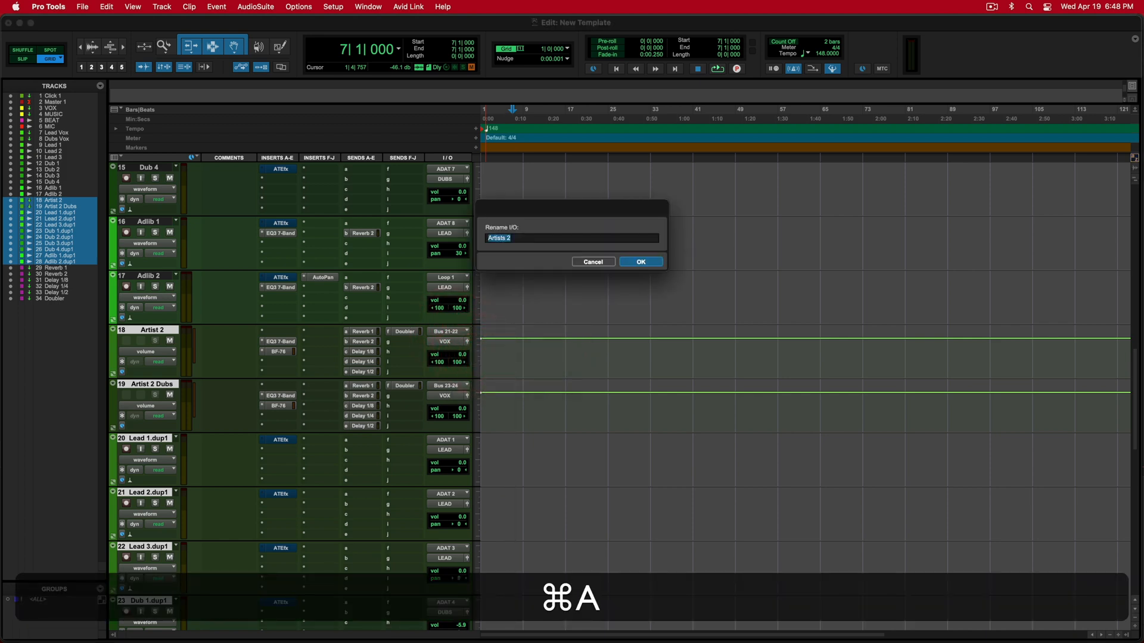
pyautogui.press('Return')
# Step: Rename the Artist 2 Dubs track's input bus, Bus 23-24, as Artists 2 Dubs
pyautogui.rightClick(448, 385)
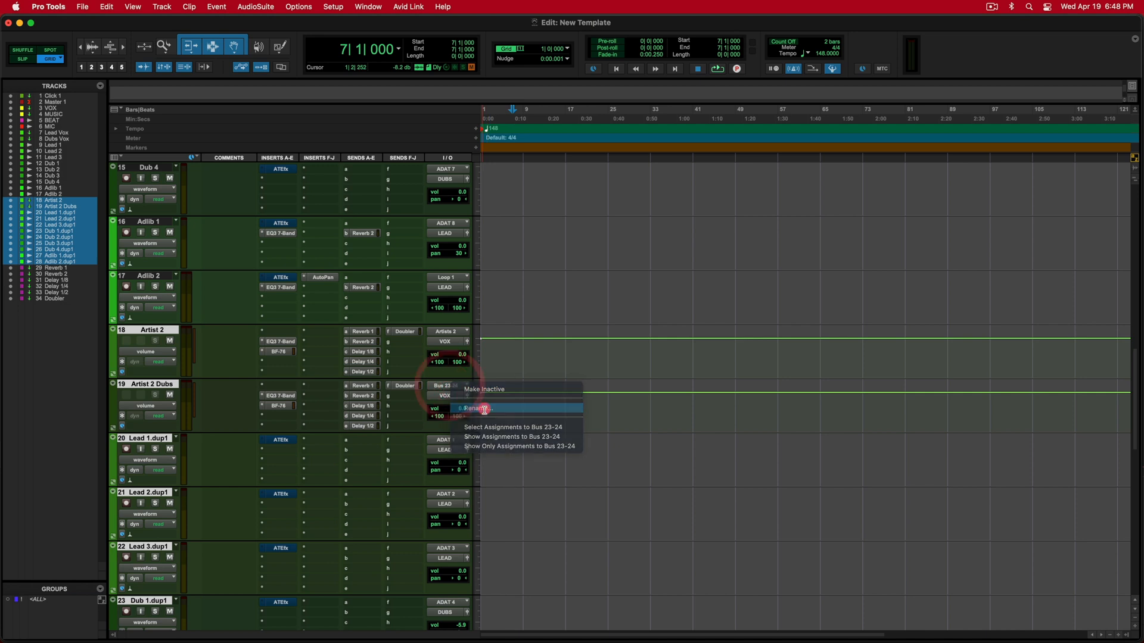
pyautogui.click(475, 408)
pyautogui.write('Artists 2')
pyautogui.write('Dubs')
pyautogui.press('Return')
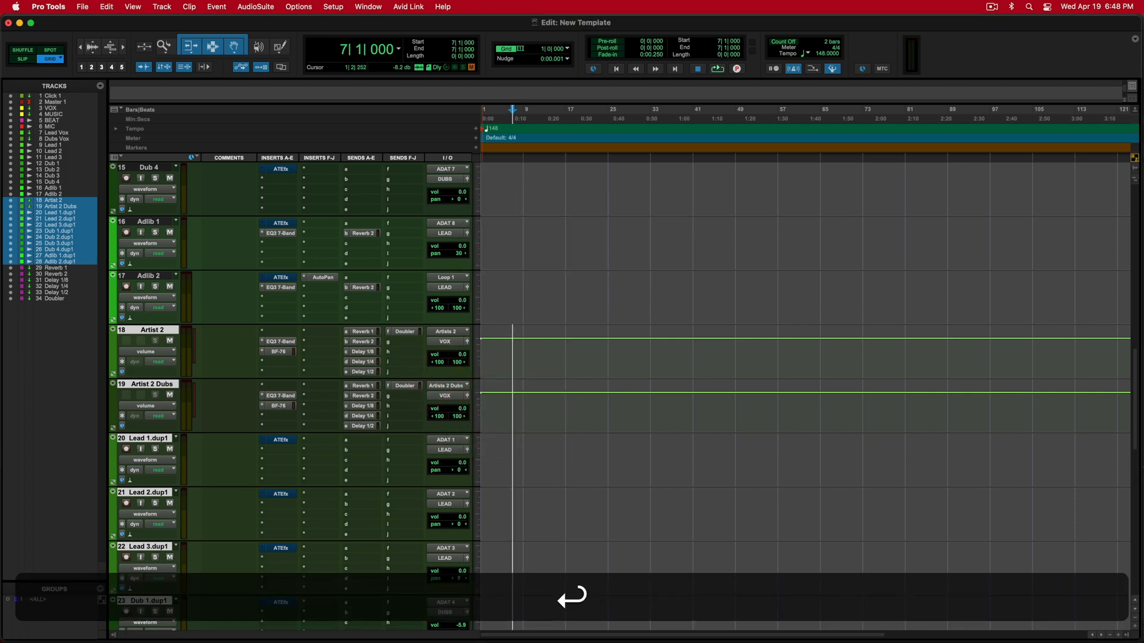
# Step: Route the outputs of the Lead 1.dup1, Lead 2.dup1 and Lead 3.dup1 tracks to the Artists 2 stereo bus
pyautogui.keyDown('alt'); pyautogui.click(156, 440); pyautogui.keyUp('alt')
pyautogui.click(155, 440)
pyautogui.scroll(-1, 206, 467)
pyautogui.keyDown('shift'); pyautogui.click(148, 493); pyautogui.keyUp('shift')
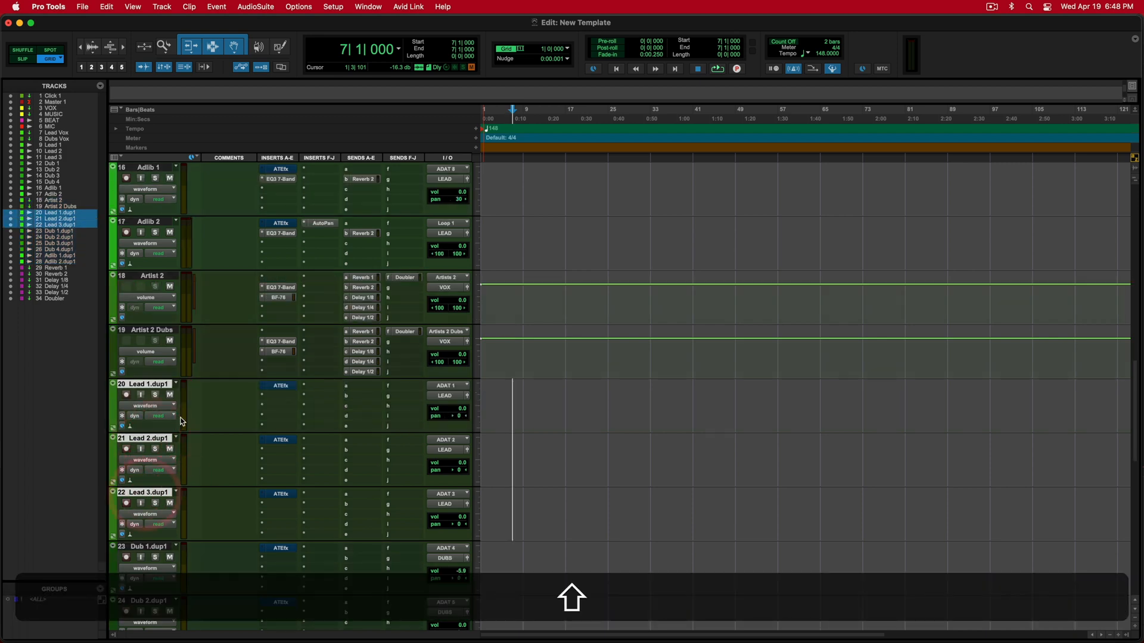
pyautogui.keyDown('alt'); pyautogui.keyDown('shift'); pyautogui.click(445, 395); pyautogui.keyUp('shift'); pyautogui.keyUp('alt')
pyautogui.moveTo(454, 405)
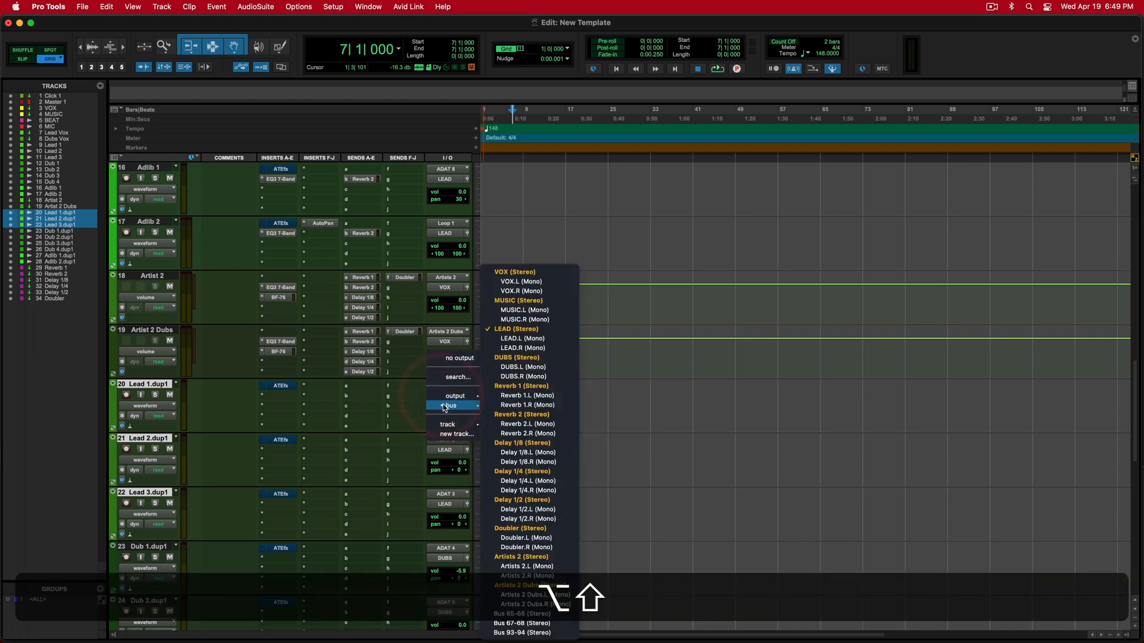
pyautogui.keyDown('alt'); pyautogui.keyDown('shift'); pyautogui.click(513, 556); pyautogui.keyUp('shift'); pyautogui.keyUp('alt')
# Step: Route the outputs of the Dub 1.dup1 through Dub 4.dup1 tracks to the Artists 2 Dubs stereo bus
pyautogui.click(150, 549)
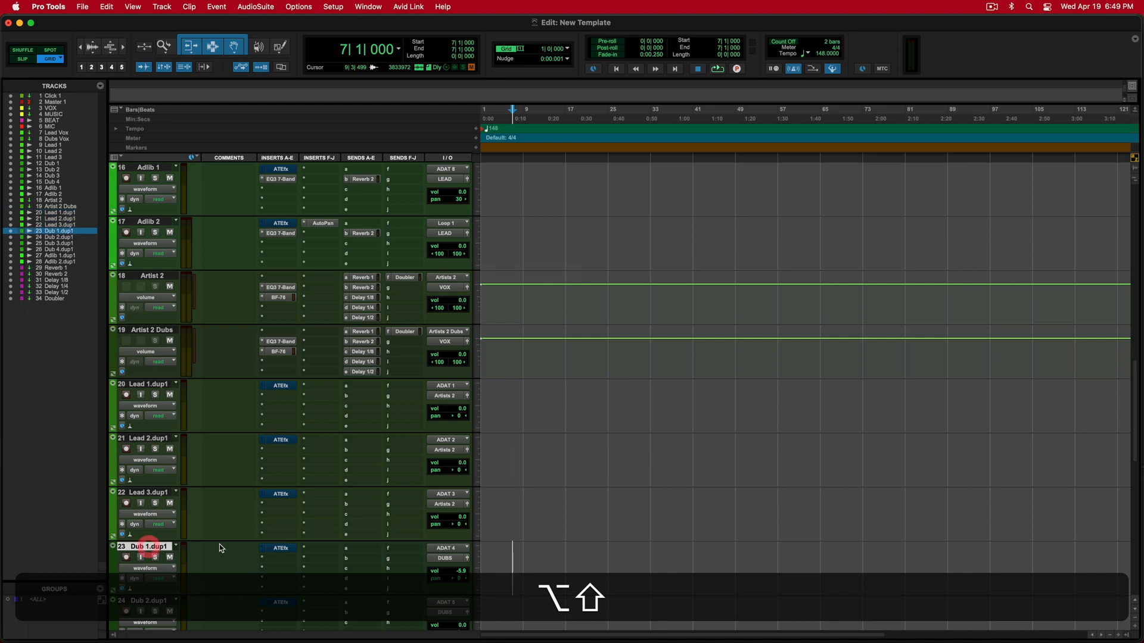
pyautogui.scroll(-3, 219, 545)
pyautogui.keyDown('shift'); pyautogui.click(174, 546); pyautogui.keyUp('shift')
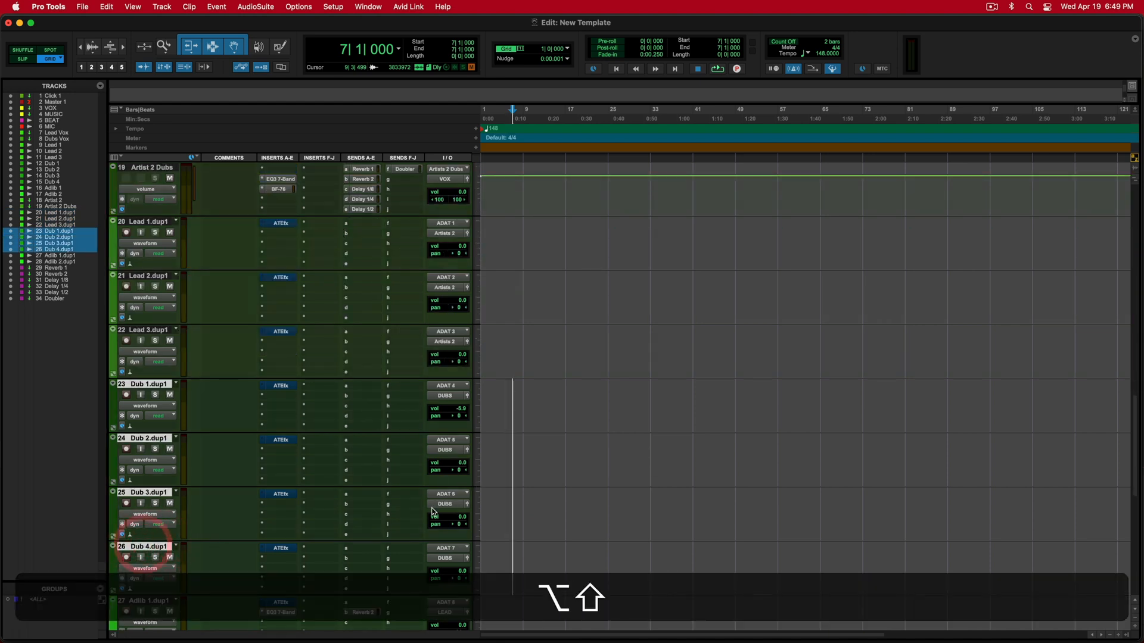
pyautogui.keyDown('alt'); pyautogui.keyDown('shift'); pyautogui.click(445, 559); pyautogui.keyUp('shift'); pyautogui.keyUp('alt')
pyautogui.moveTo(453, 513)
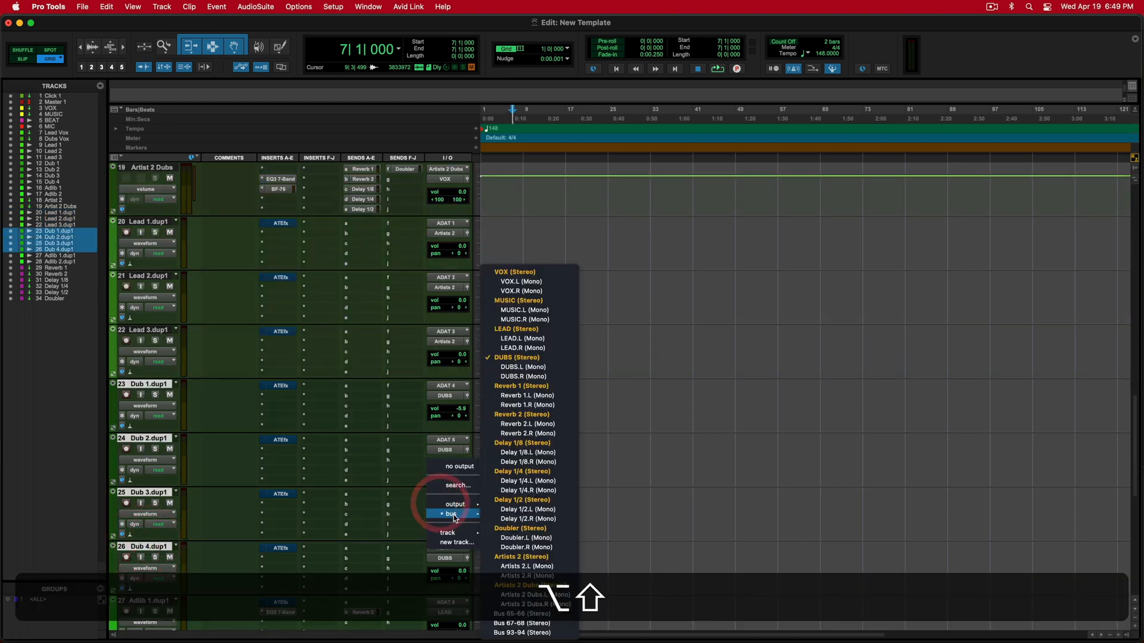
pyautogui.keyDown('alt'); pyautogui.keyDown('shift'); pyautogui.click(515, 585); pyautogui.keyUp('shift'); pyautogui.keyUp('alt')
# Step: Route the outputs of the Adlib 1.dup1 and Adlib 2.dup1 tracks to the Artists 2 stereo bus
pyautogui.scroll(-4, 233, 563)
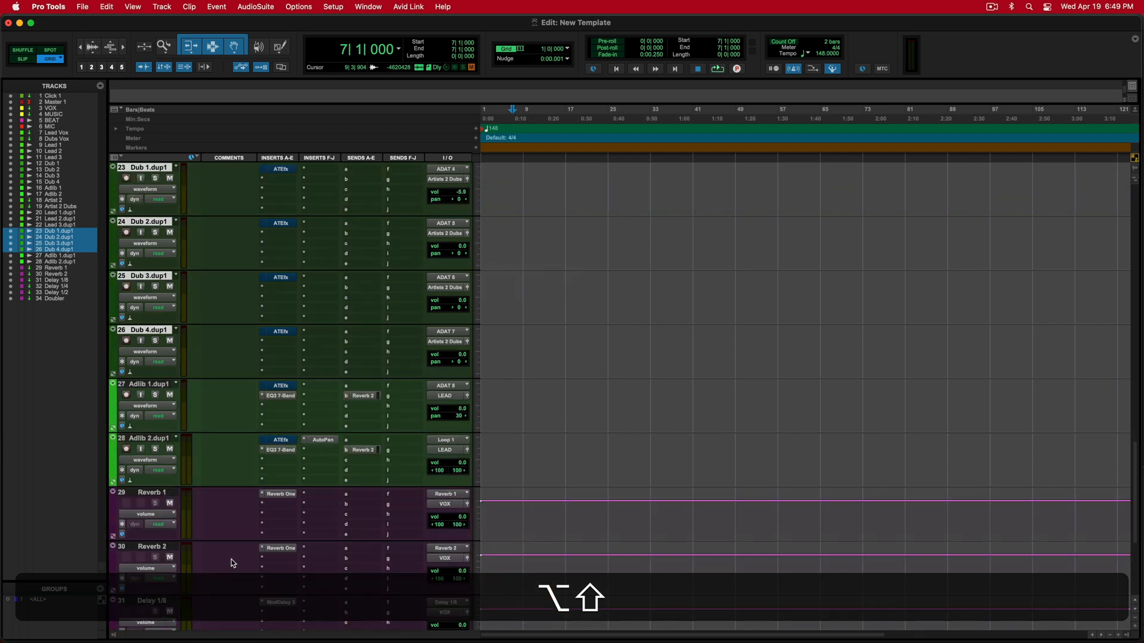
pyautogui.click(149, 385)
pyautogui.keyDown('shift'); pyautogui.click(146, 438); pyautogui.keyUp('shift')
pyautogui.keyDown('alt'); pyautogui.keyDown('shift'); pyautogui.click(450, 398); pyautogui.keyUp('shift'); pyautogui.keyUp('alt')
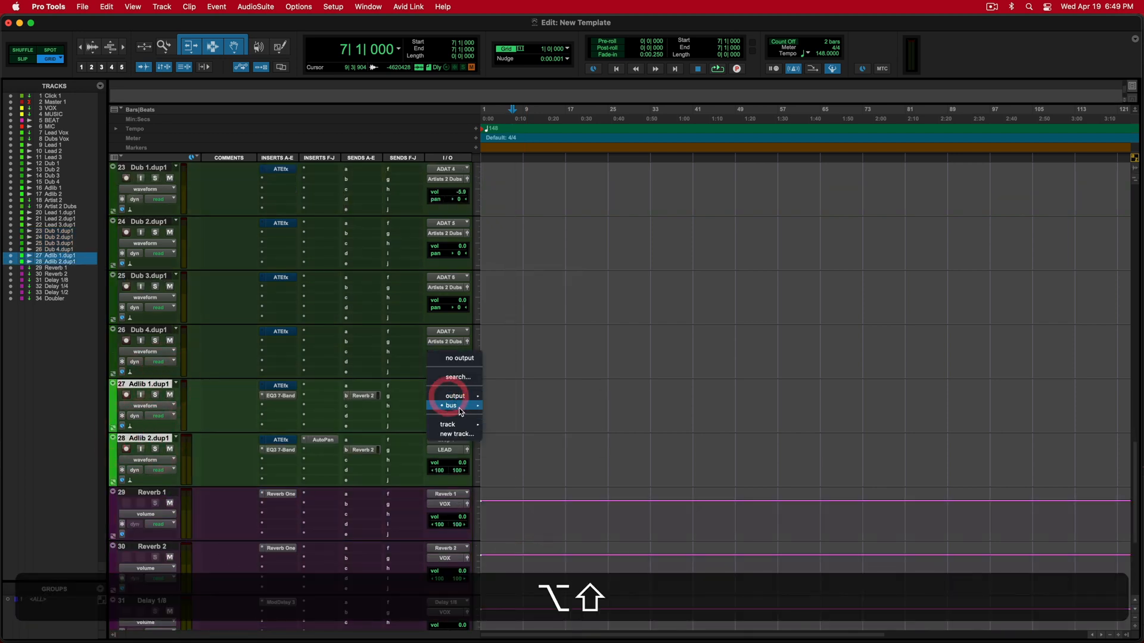
pyautogui.moveTo(452, 405)
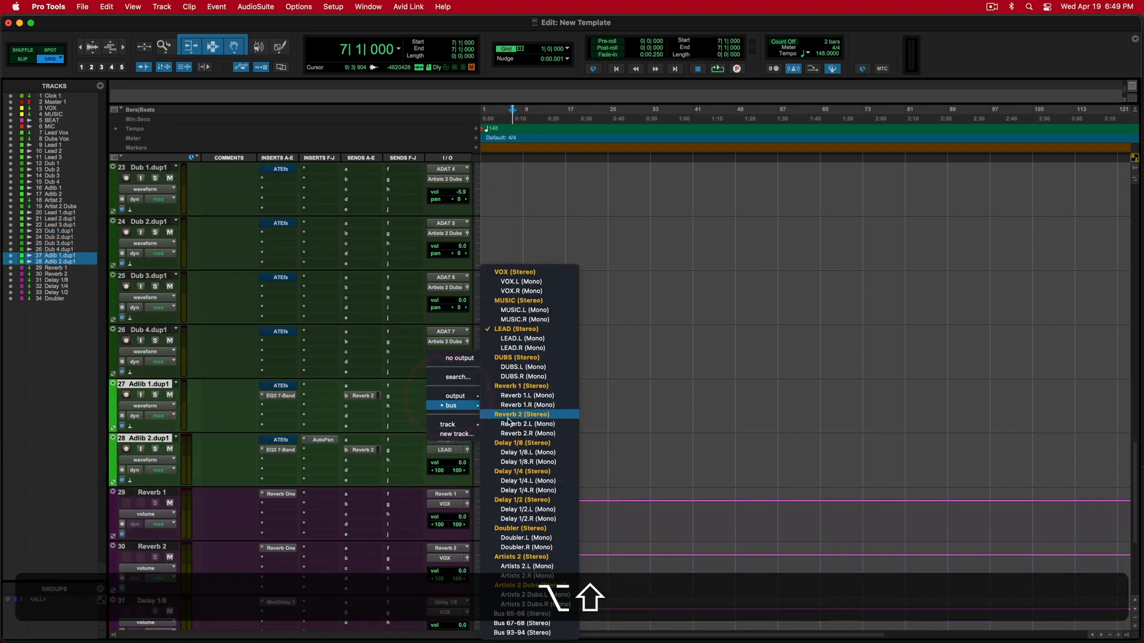
pyautogui.keyDown('alt'); pyautogui.keyDown('shift'); pyautogui.click(540, 557); pyautogui.keyUp('shift'); pyautogui.keyUp('alt')
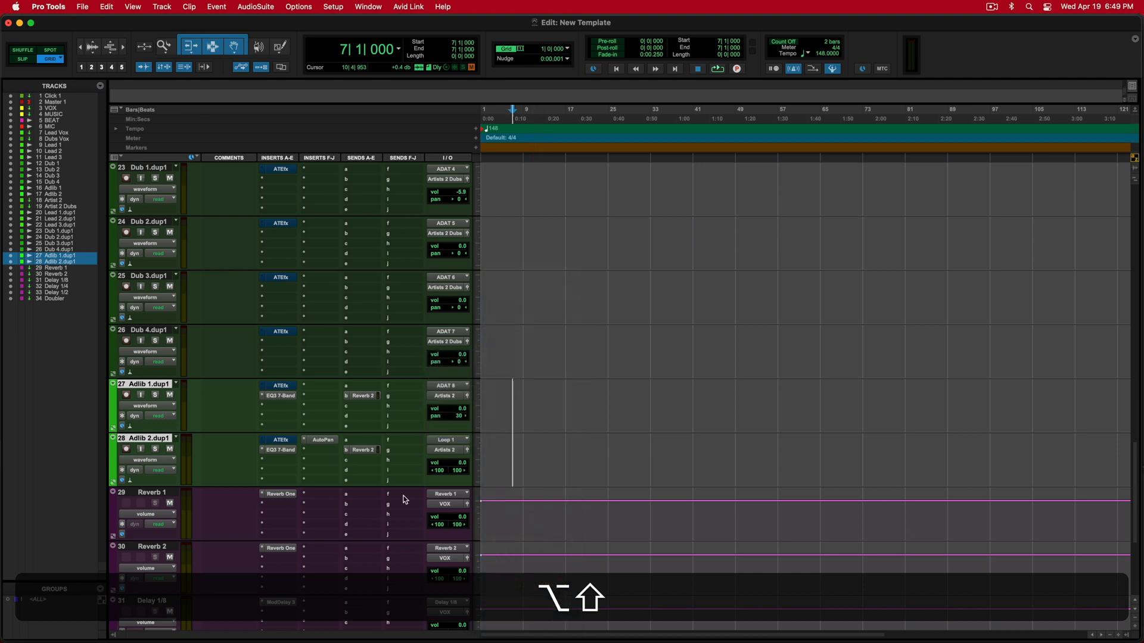
# Step: Mark time ranges across the duplicated and original lead and dub tracks to compare the two artists' recording areas
pyautogui.scroll(5, 404, 500)
pyautogui.moveTo(497, 297); pyautogui.dragTo(721, 551)
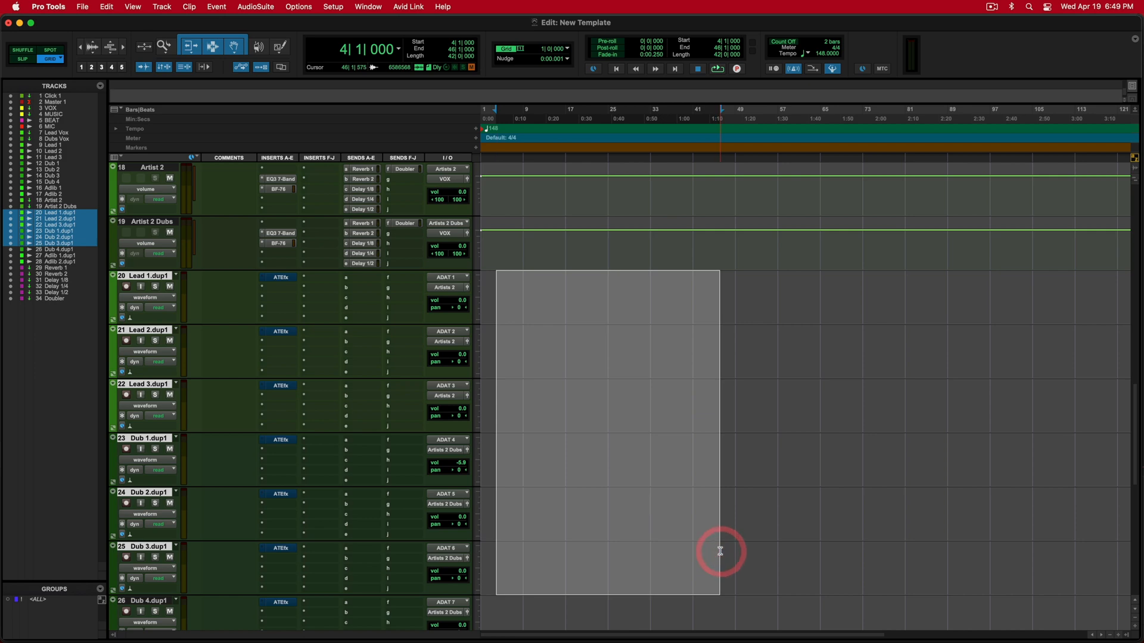
pyautogui.scroll(11, 720, 551)
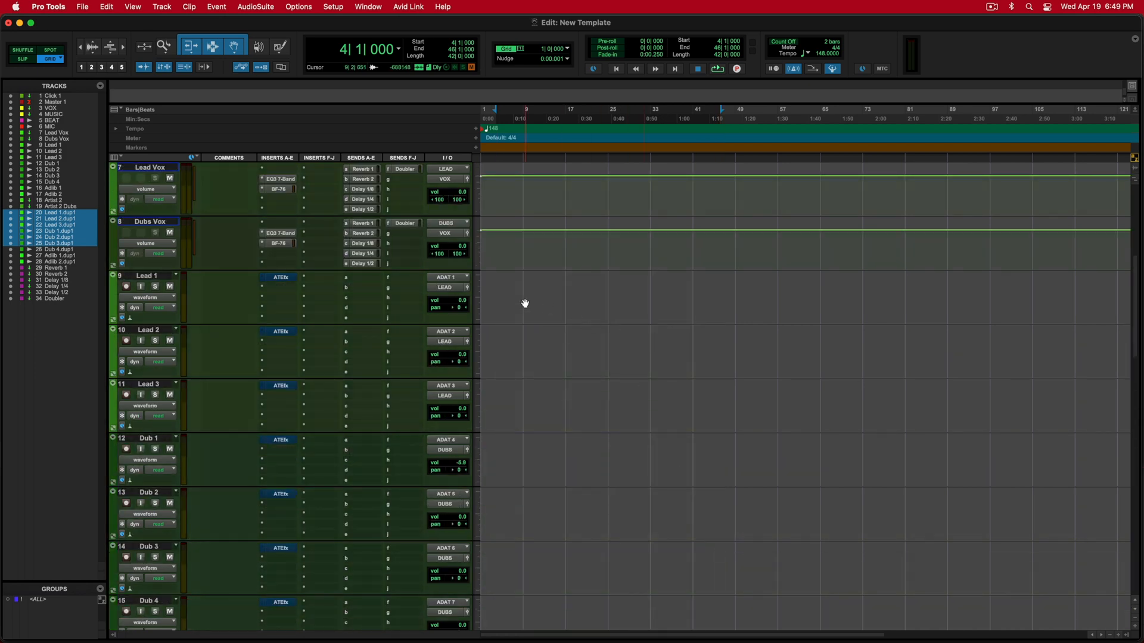
pyautogui.moveTo(537, 312); pyautogui.dragTo(659, 447)
pyautogui.scroll(3, 661, 441)
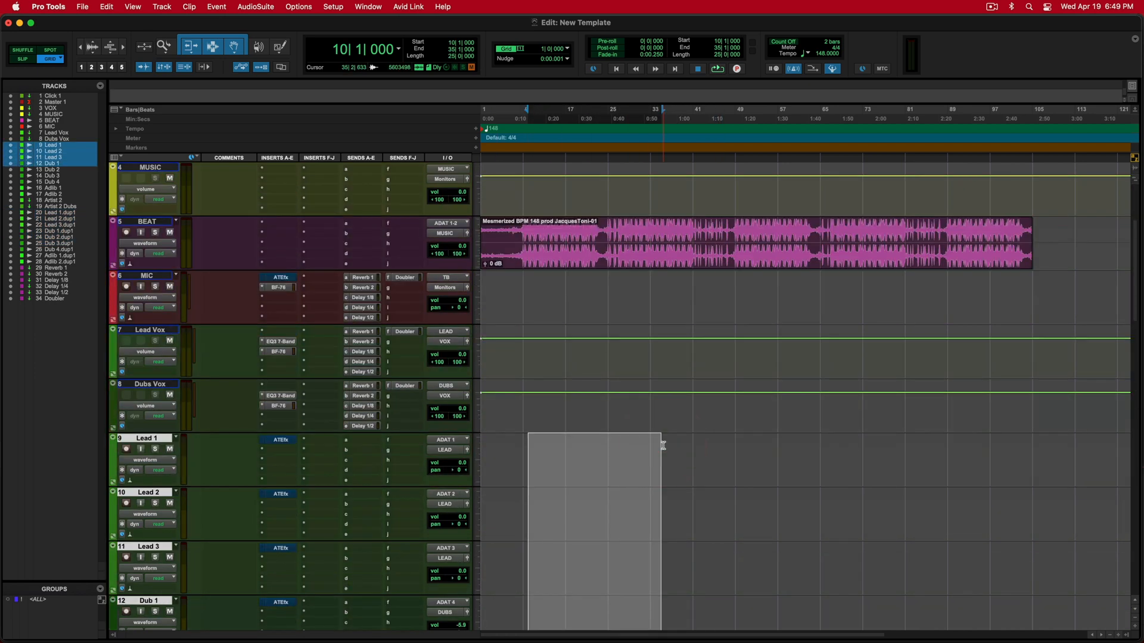
pyautogui.scroll(-3, 663, 446)
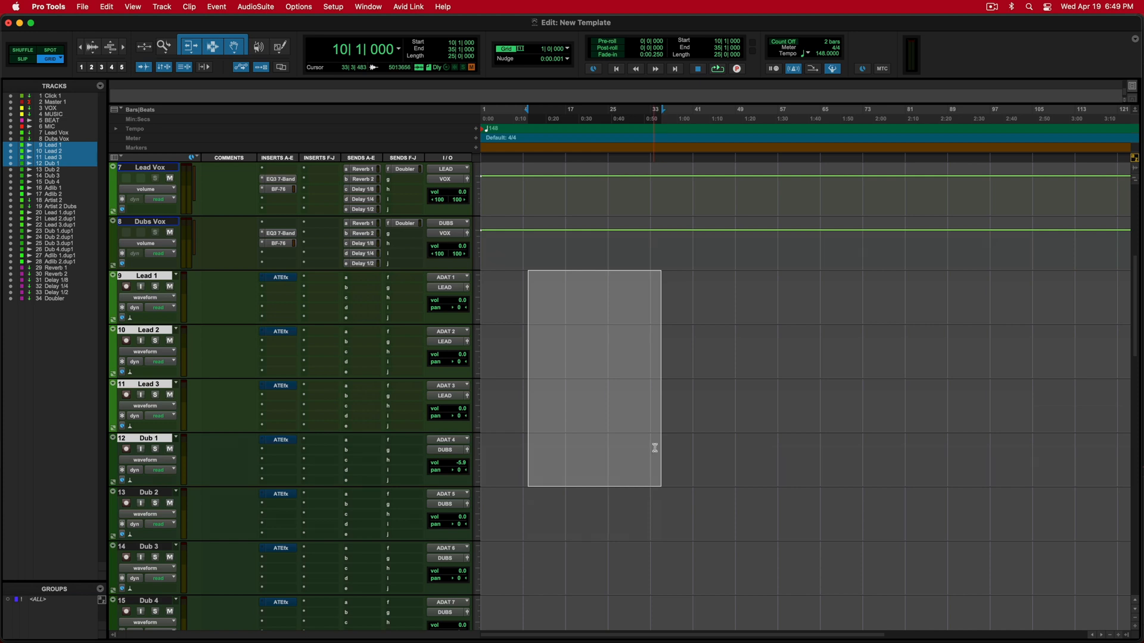
pyautogui.scroll(-5, 654, 447)
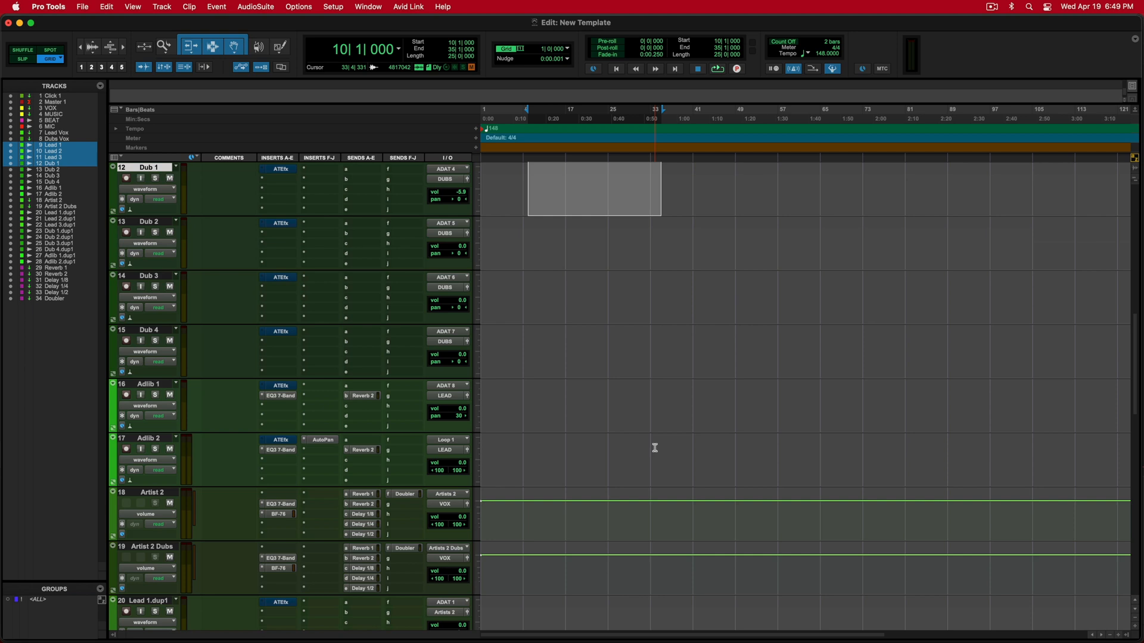
pyautogui.scroll(-4, 655, 447)
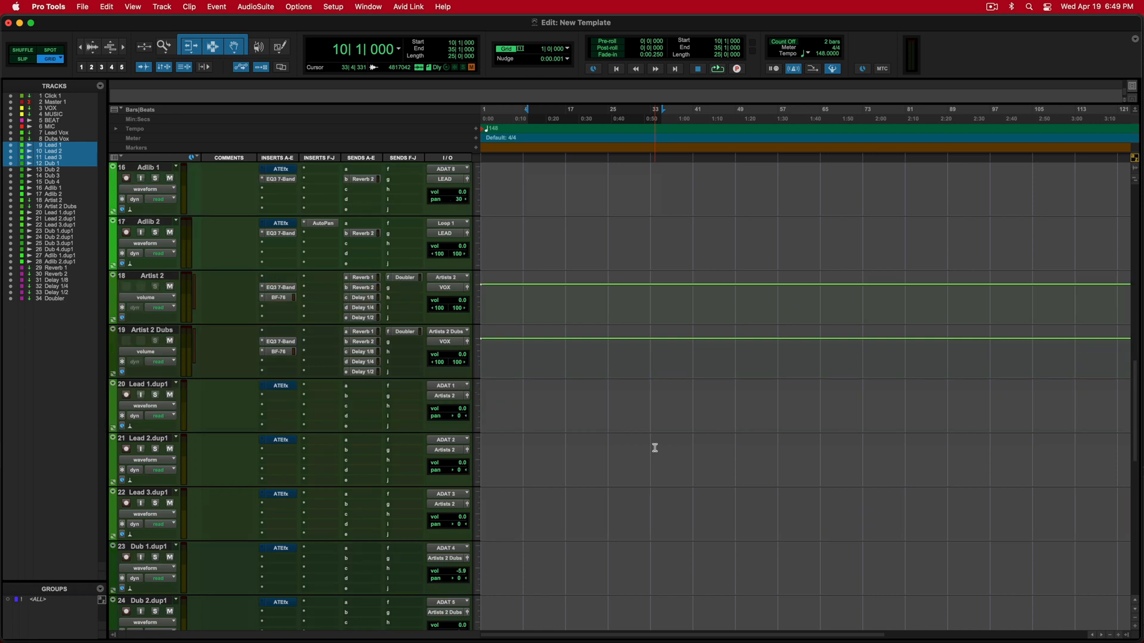
# Step: Color the Lead 1.dup1, Lead 2.dup1 and Lead 3.dup1 tracks orange
pyautogui.click(150, 388)
pyautogui.scroll(-1, 149, 429)
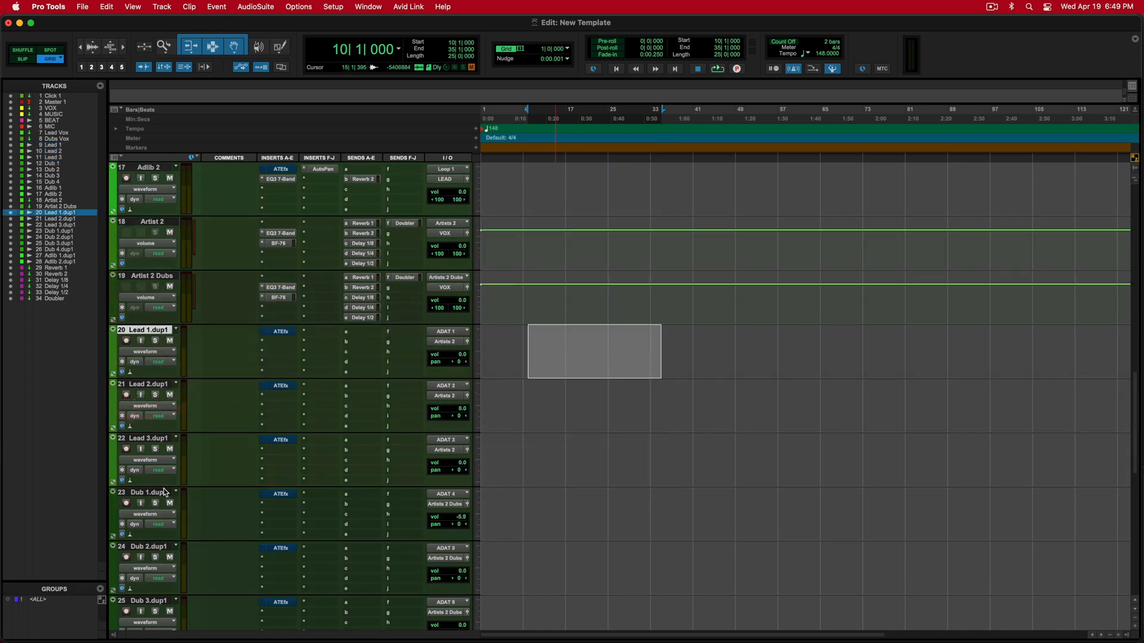
pyautogui.keyDown('shift'); pyautogui.click(147, 439); pyautogui.keyUp('shift')
pyautogui.doubleClick(112, 360)
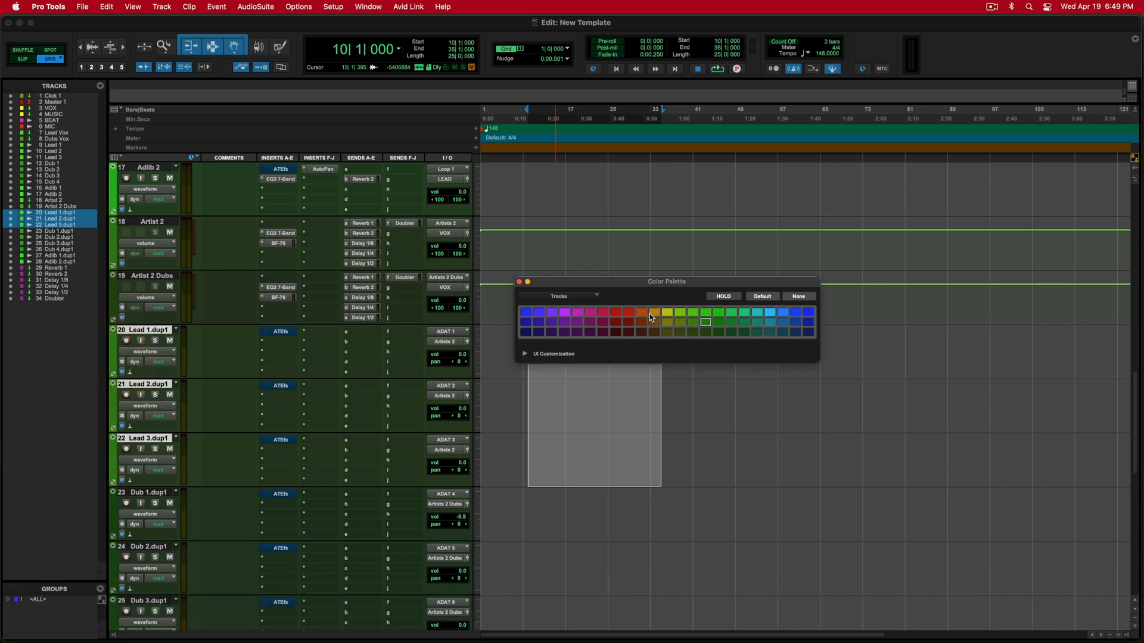
# Step: Color the Dub 1.dup1 through Dub 4.dup1 tracks a darker orange
pyautogui.click(149, 493)
pyautogui.scroll(-5, 148, 417)
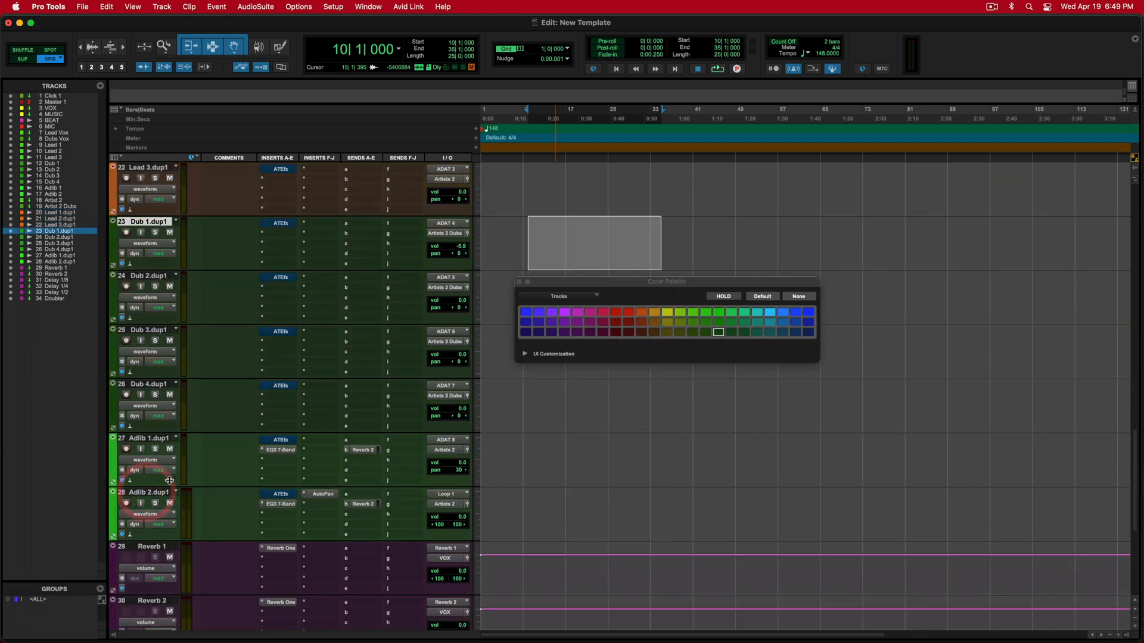
pyautogui.keyDown('shift'); pyautogui.click(147, 381); pyautogui.keyUp('shift')
pyautogui.click(642, 322)
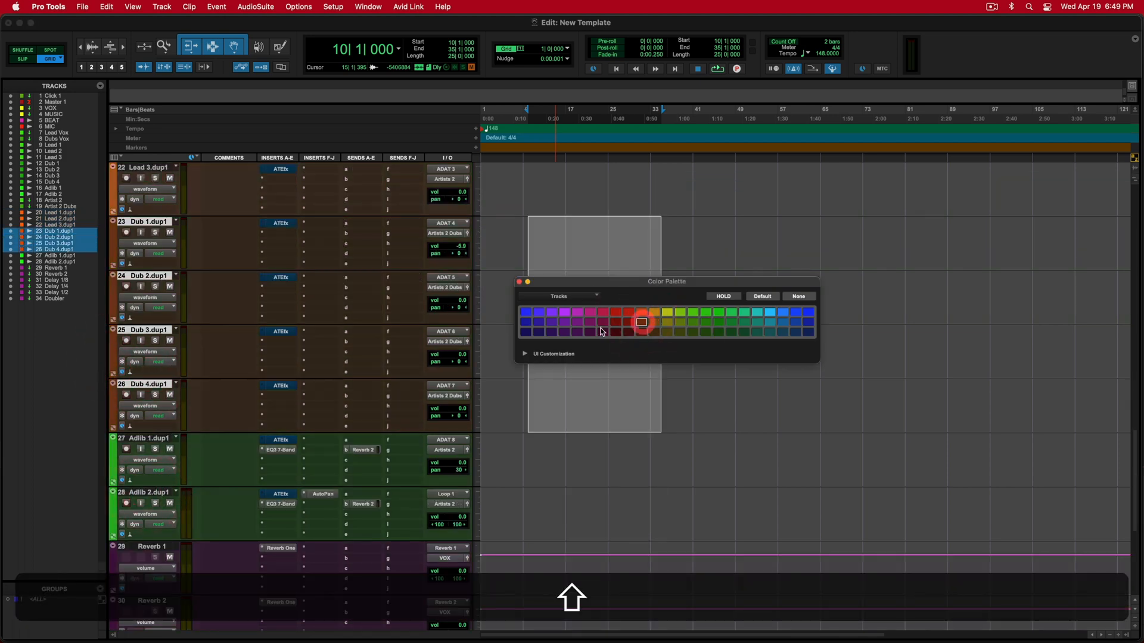
# Step: Color the Artist 2 track orange and the Artist 2 Dubs track a darker orange, and close the color palette
pyautogui.scroll(1, 255, 352)
pyautogui.scroll(2, 255, 352)
pyautogui.scroll(-6, 179, 435)
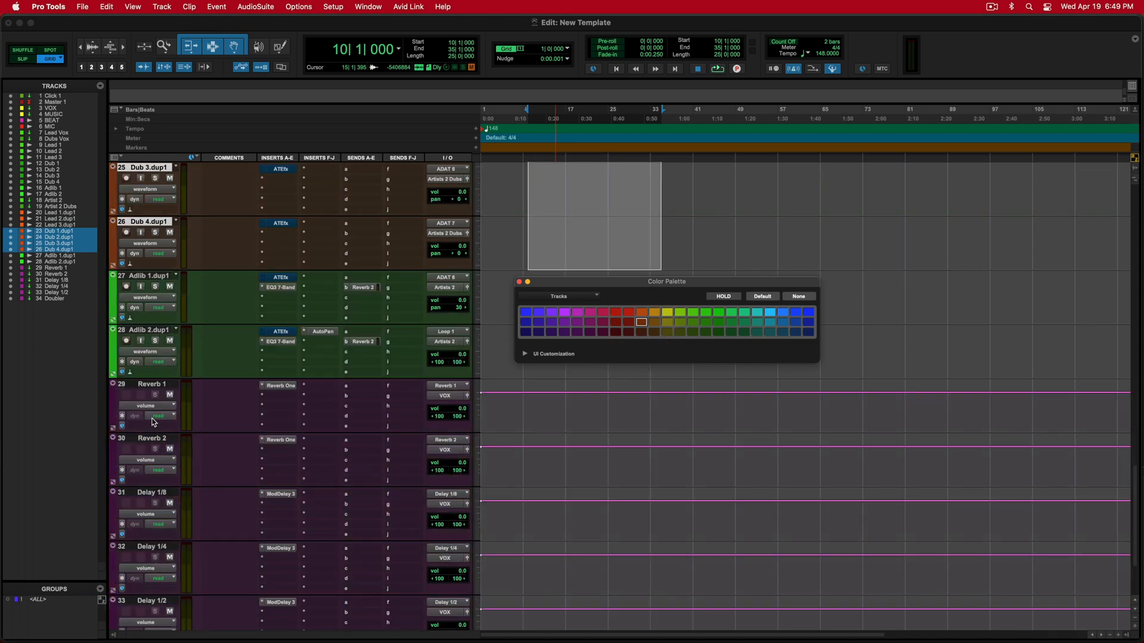
pyautogui.scroll(2, 158, 353)
pyautogui.scroll(7, 158, 352)
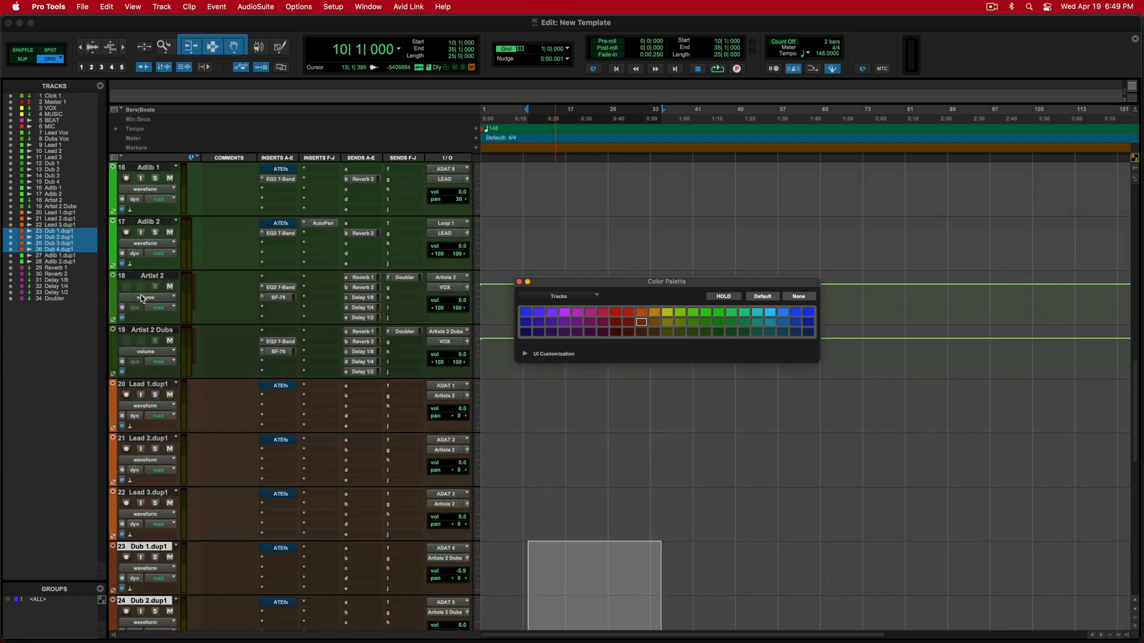
pyautogui.click(149, 276)
pyautogui.click(641, 312)
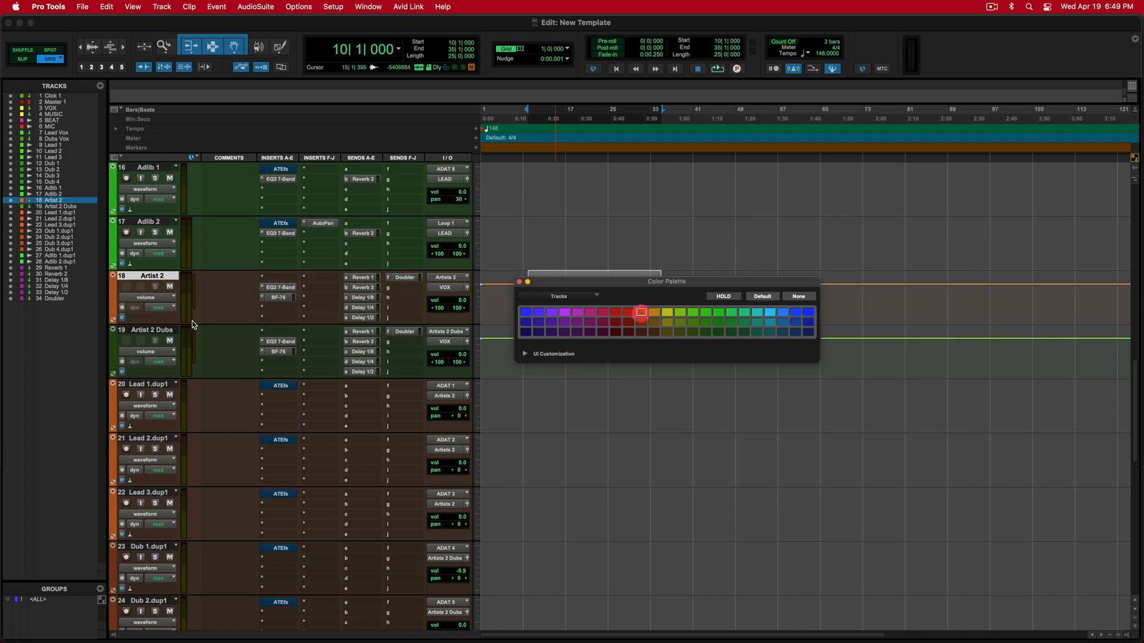
pyautogui.click(152, 329)
pyautogui.click(642, 322)
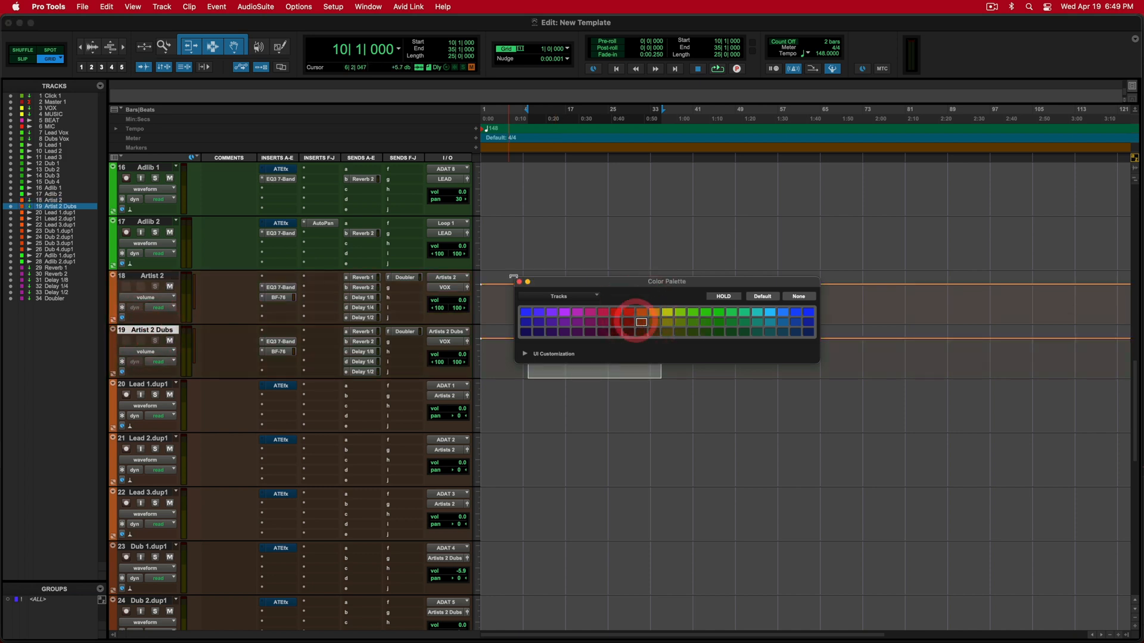
pyautogui.click(519, 281)
# Step: Review the green first-artist tracks and the orange second-artist tracks by marking a time range on each set
pyautogui.scroll(10, 521, 280)
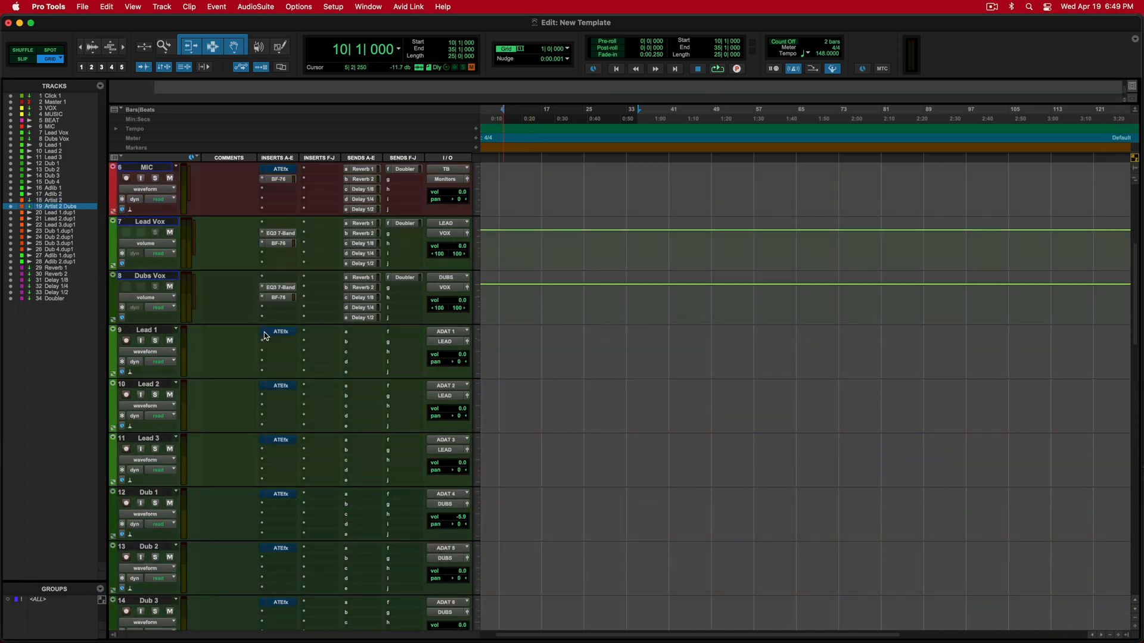
pyautogui.moveTo(563, 322); pyautogui.dragTo(663, 528)
pyautogui.scroll(-10, 664, 524)
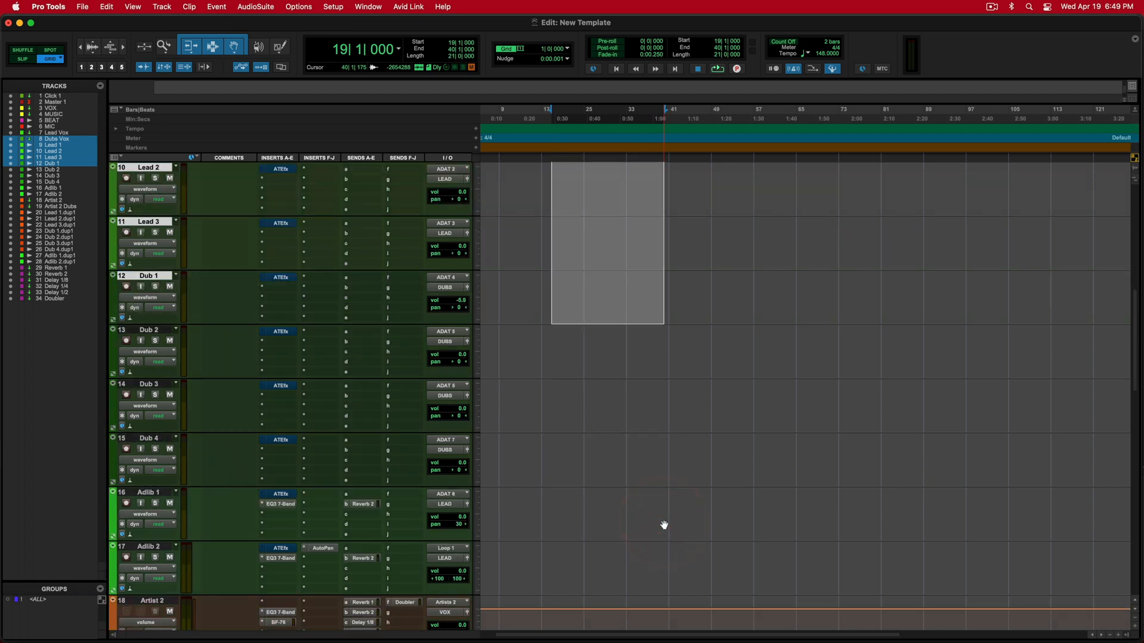
pyautogui.scroll(-2, 664, 525)
pyautogui.click(634, 411)
pyautogui.moveTo(594, 324); pyautogui.dragTo(770, 541)
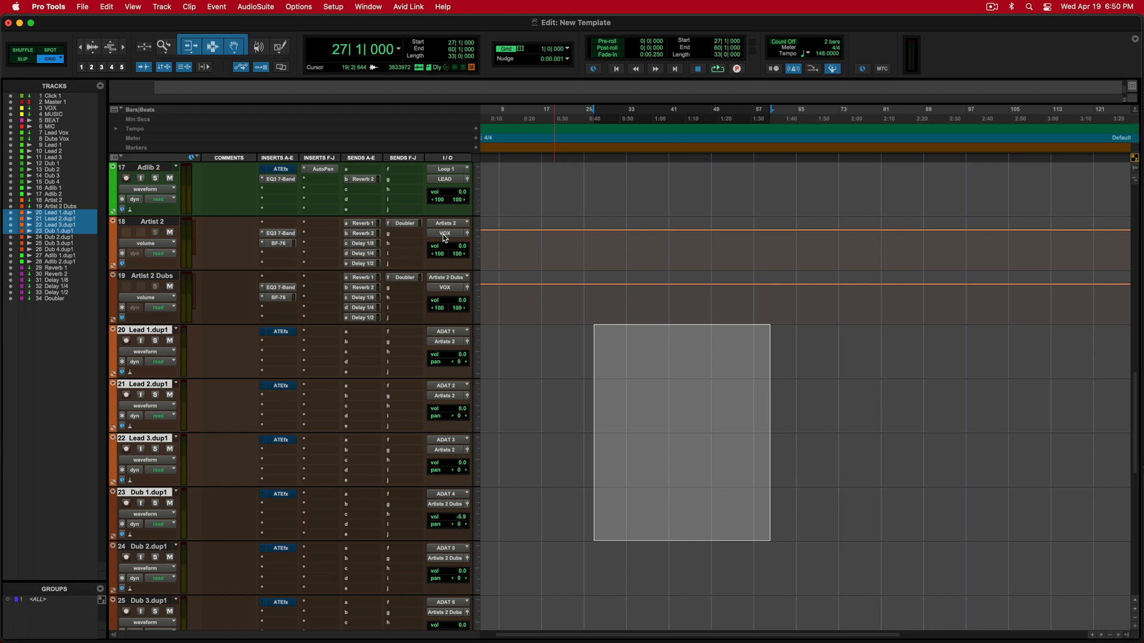
# Step: Open the Artist 2 track's Reverb 1 send and select the Reverb 2 return track among the effect returns
pyautogui.click(370, 226)
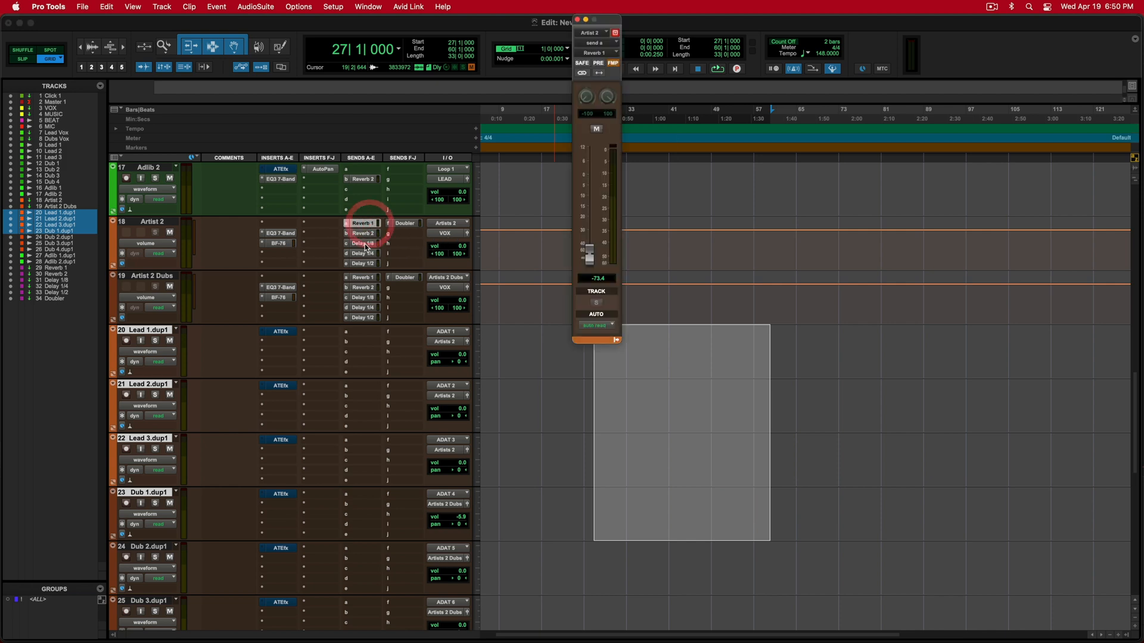
pyautogui.click(368, 224)
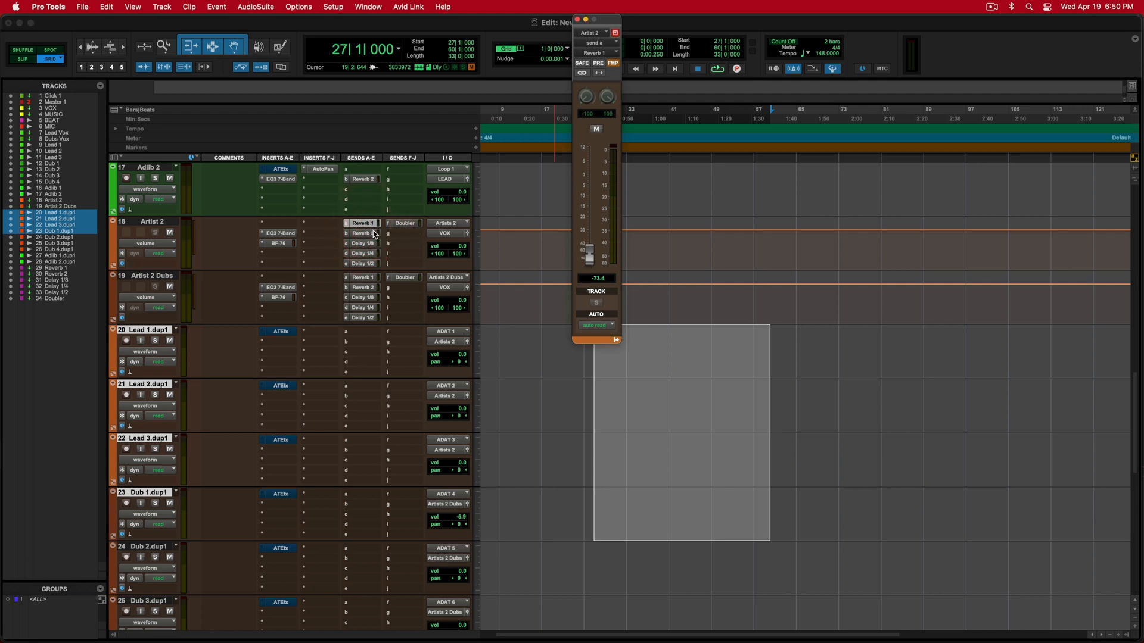
pyautogui.scroll(-10, 378, 364)
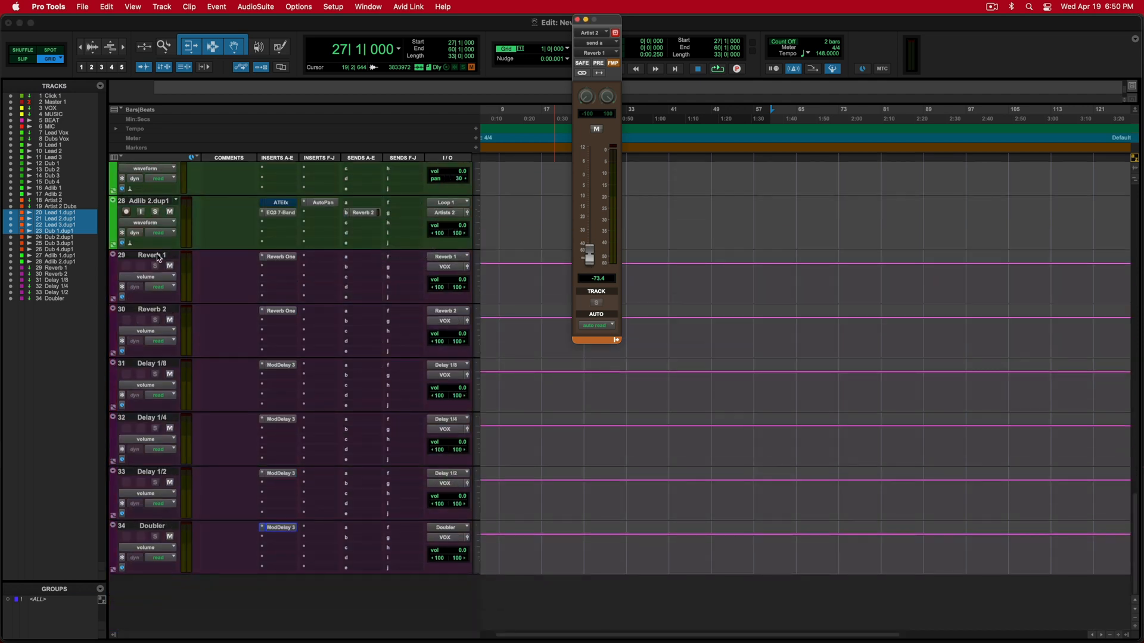
pyautogui.click(146, 312)
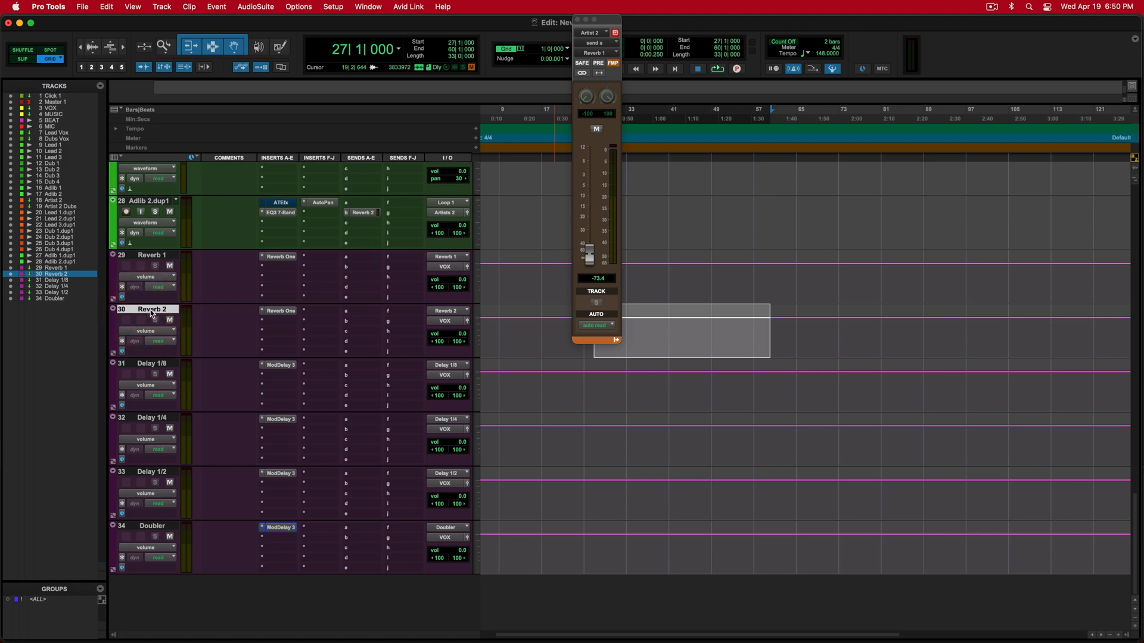
# Step: Duplicate the Reverb 2 return track and rename the copy Reverb 3
pyautogui.rightClick(152, 315)
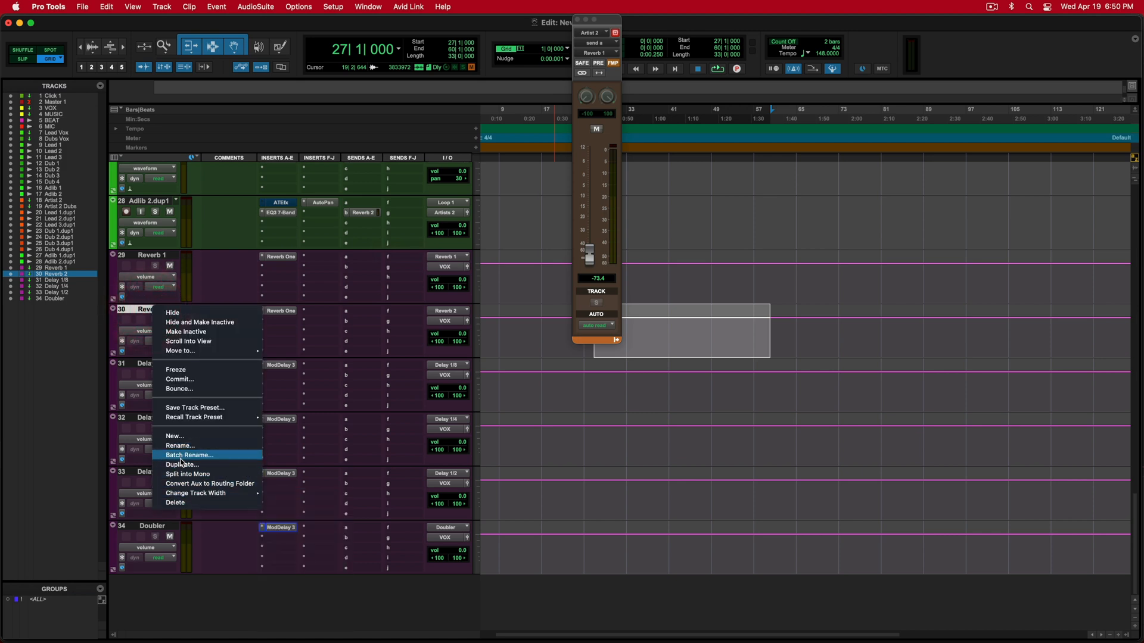
pyautogui.click(182, 465)
pyautogui.press('Return')
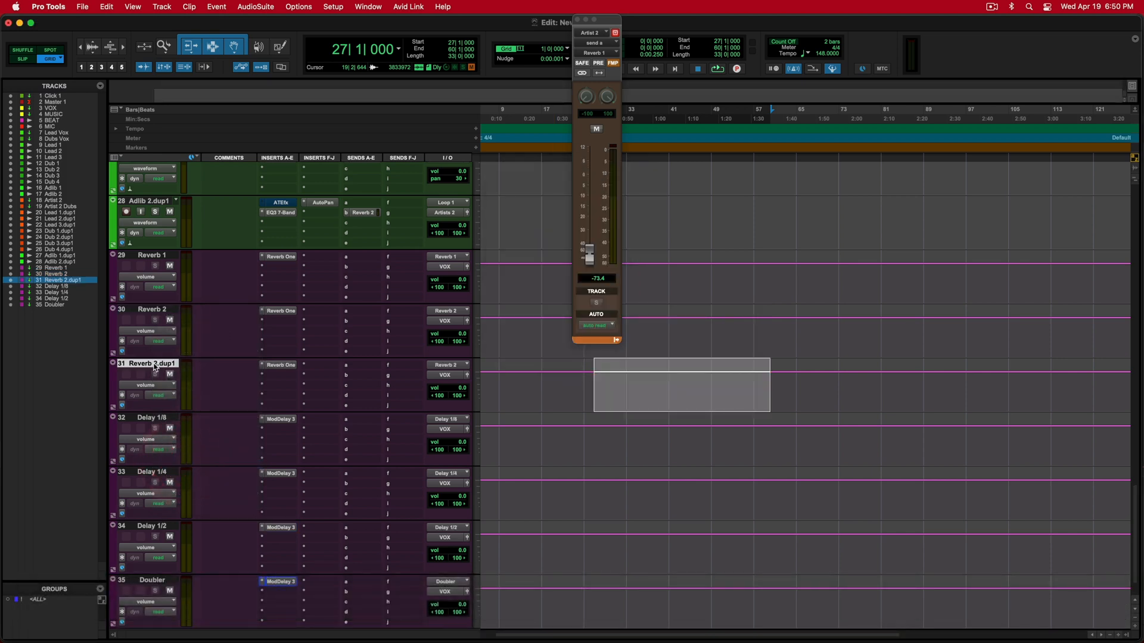
pyautogui.doubleClick(152, 364)
pyautogui.write('Reverb 3')
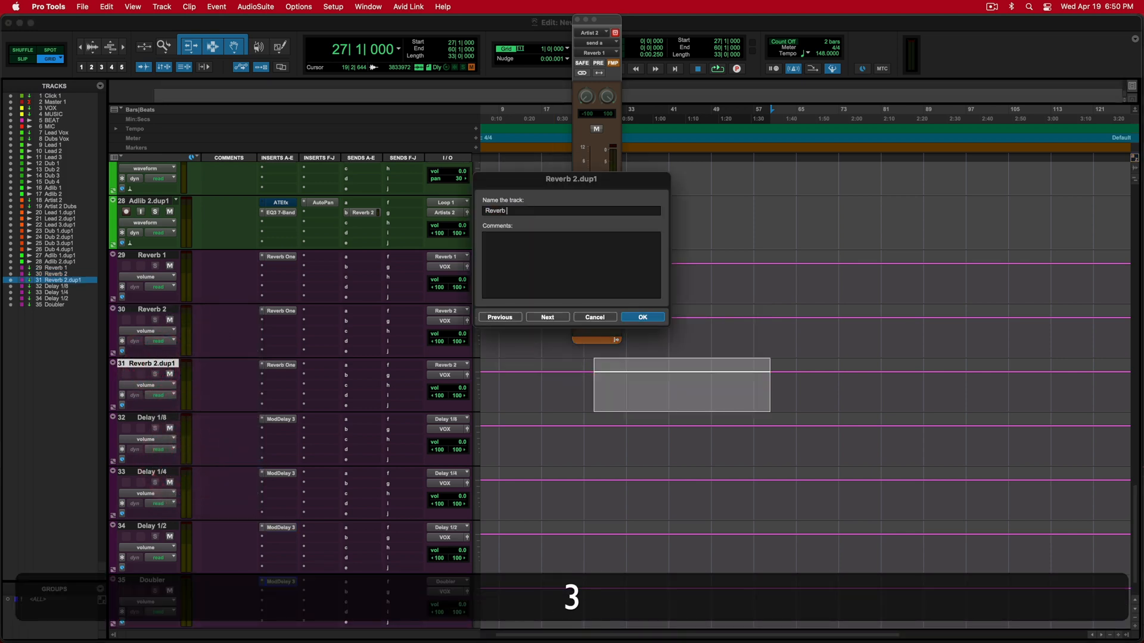
pyautogui.press('Return')
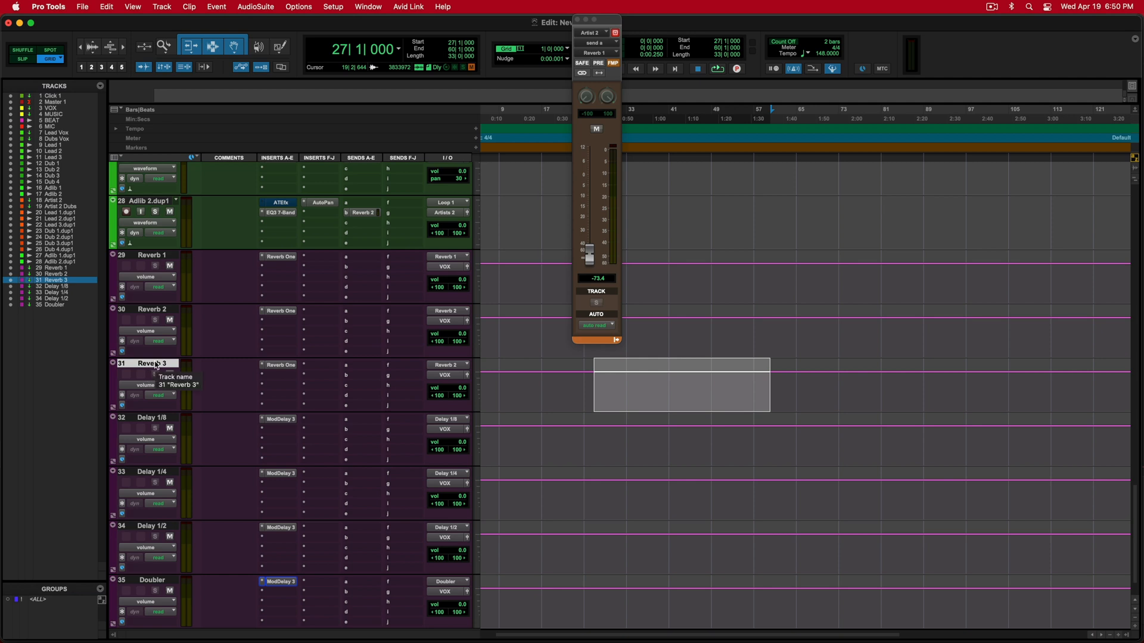
# Step: Set the Reverb 3 track's input to the stereo Bus 65-66 and rename that bus Reverb 3
pyautogui.click(444, 366)
pyautogui.moveTo(450, 374)
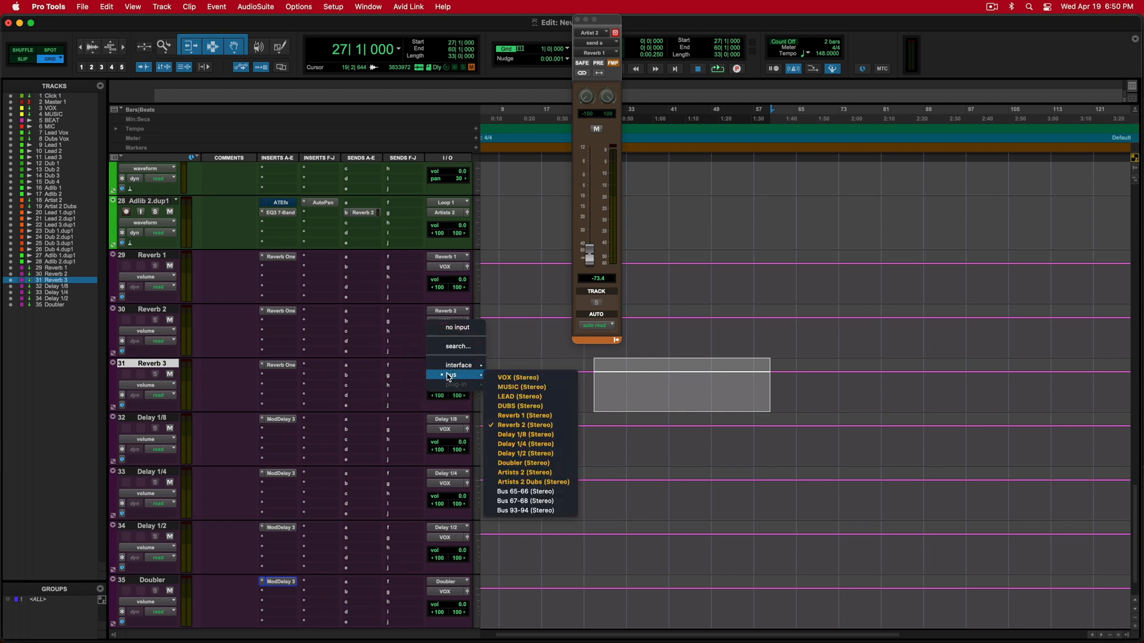
pyautogui.click(520, 492)
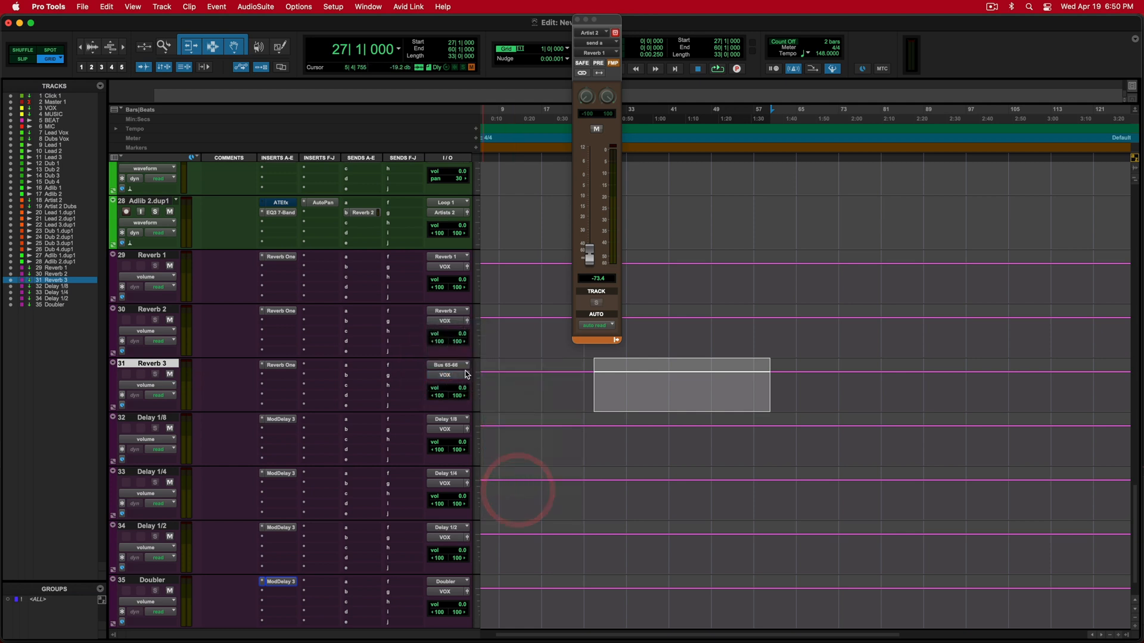
pyautogui.rightClick(447, 366)
pyautogui.click(476, 387)
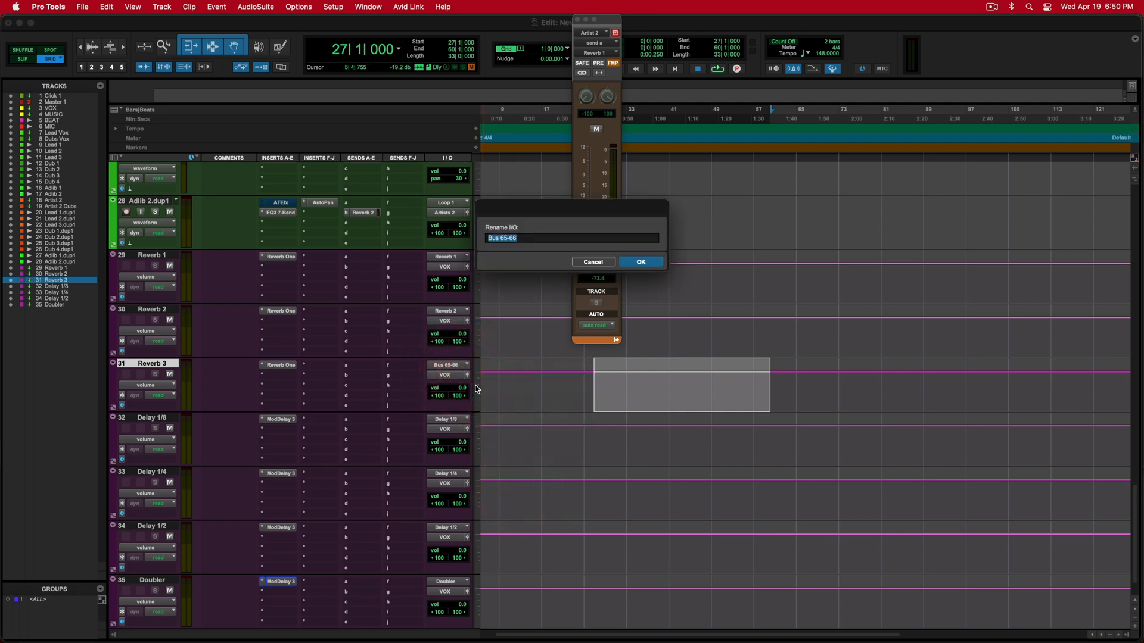
pyautogui.write('Reverb 3')
pyautogui.press('Return')
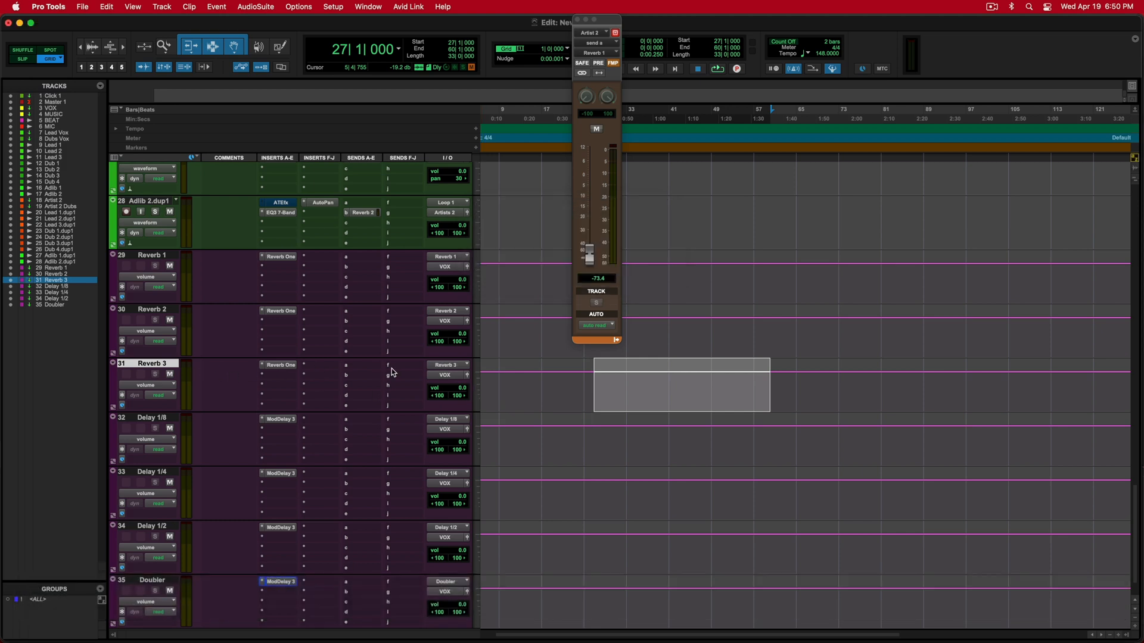
# Step: Load the Medium Theatre preset into the Reverb 3 track's Reverb One plug-in and close the plug-in window
pyautogui.click(278, 364)
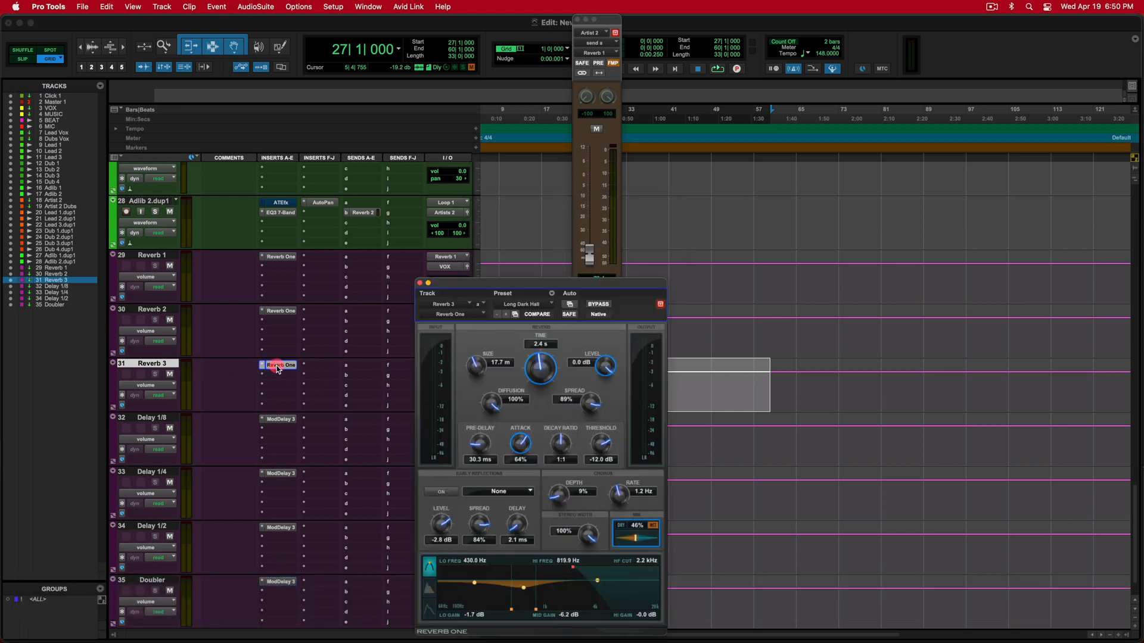
pyautogui.click(528, 305)
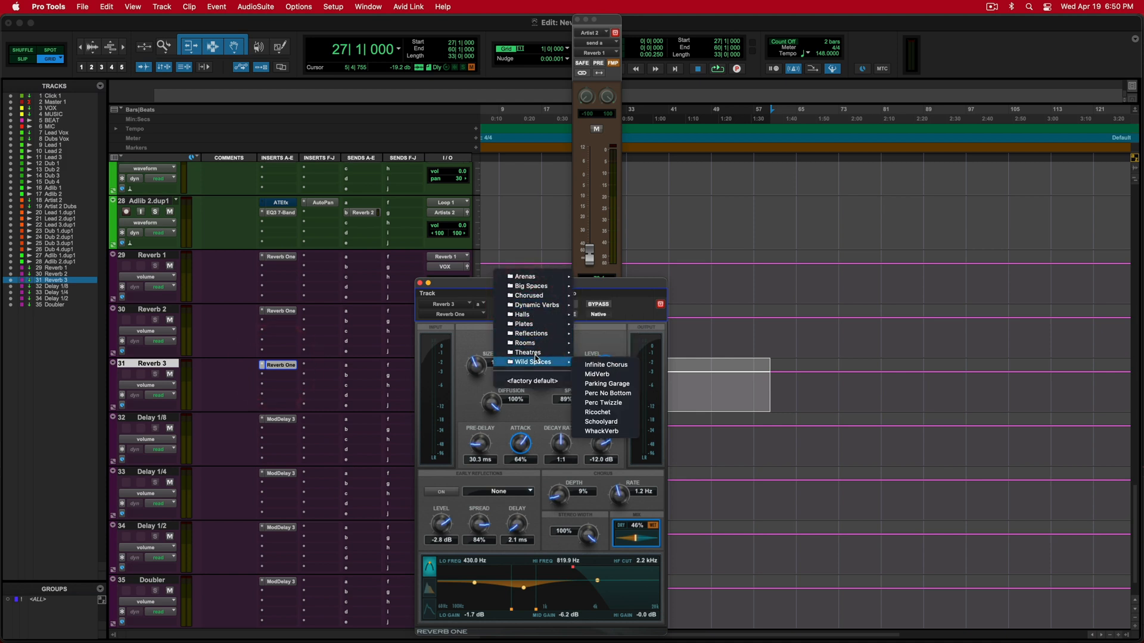
pyautogui.moveTo(537, 355)
pyautogui.click(619, 375)
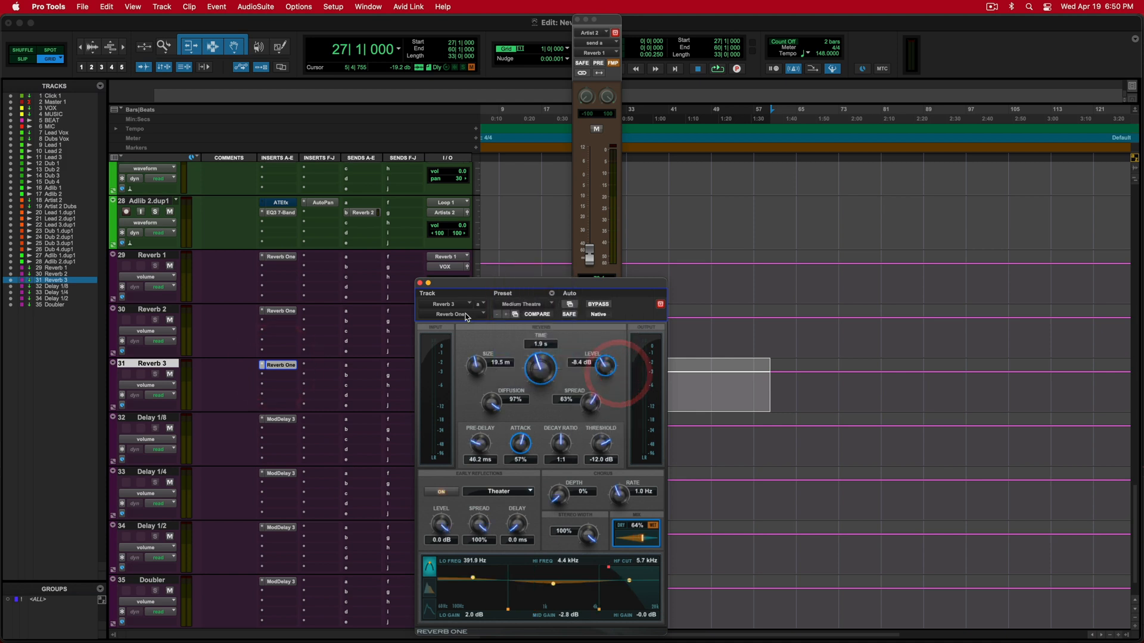
pyautogui.click(421, 284)
# Step: Reassign the Artist 2 track's send b to the stereo Reverb 3 bus and set its level to about -19.5 dB
pyautogui.scroll(10, 377, 341)
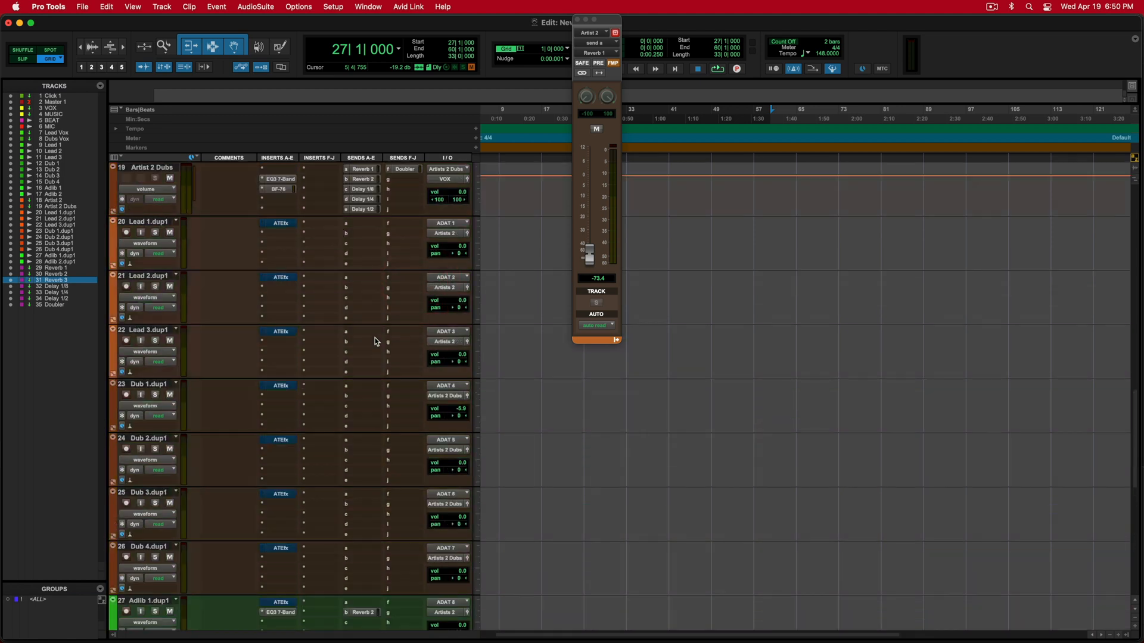
pyautogui.click(160, 223)
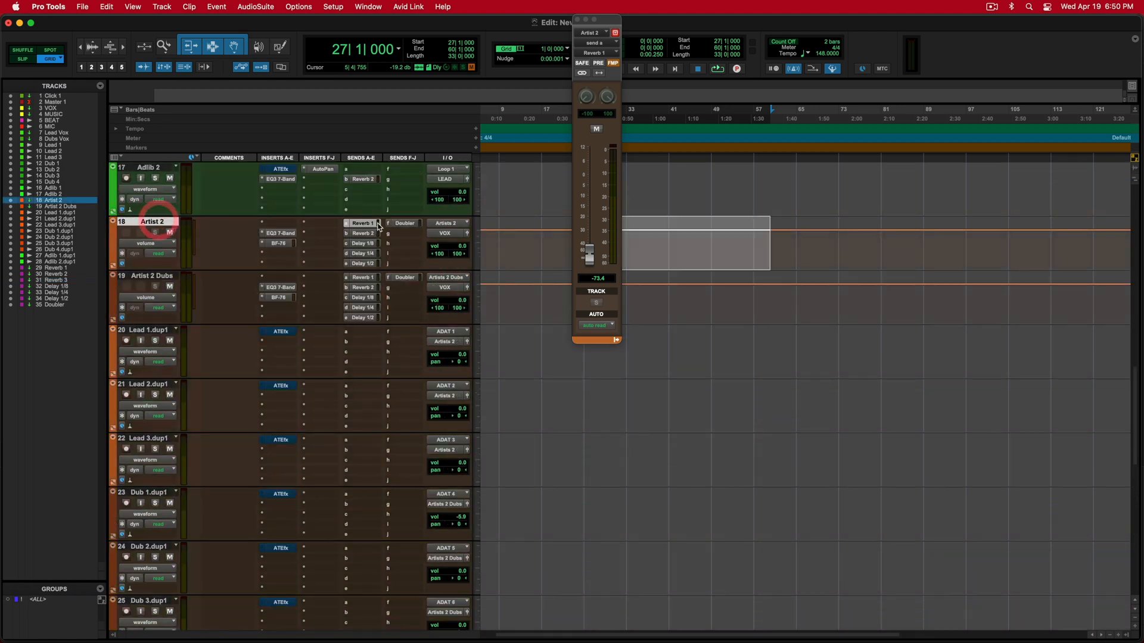
pyautogui.click(348, 234)
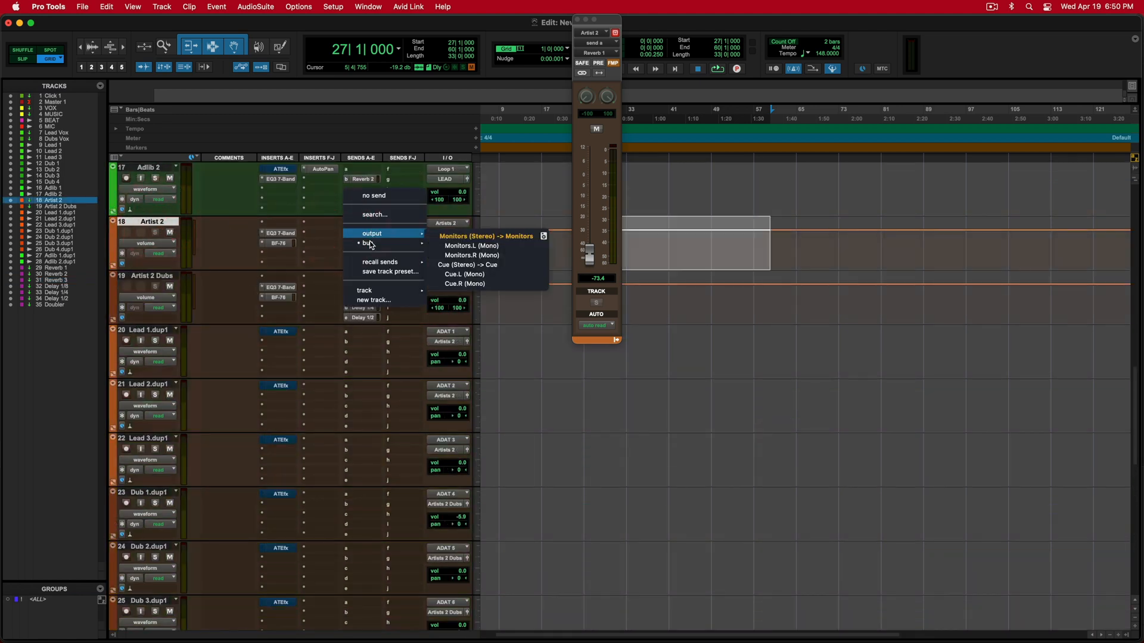
pyautogui.moveTo(388, 243)
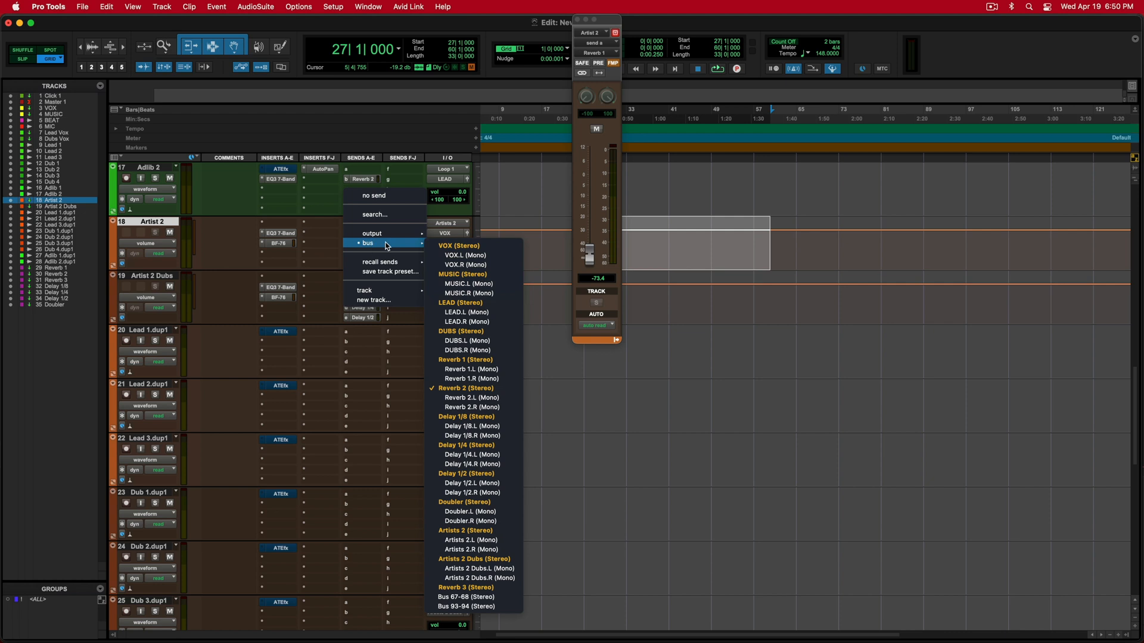
pyautogui.click(492, 588)
pyautogui.moveTo(593, 256); pyautogui.dragTo(593, 217)
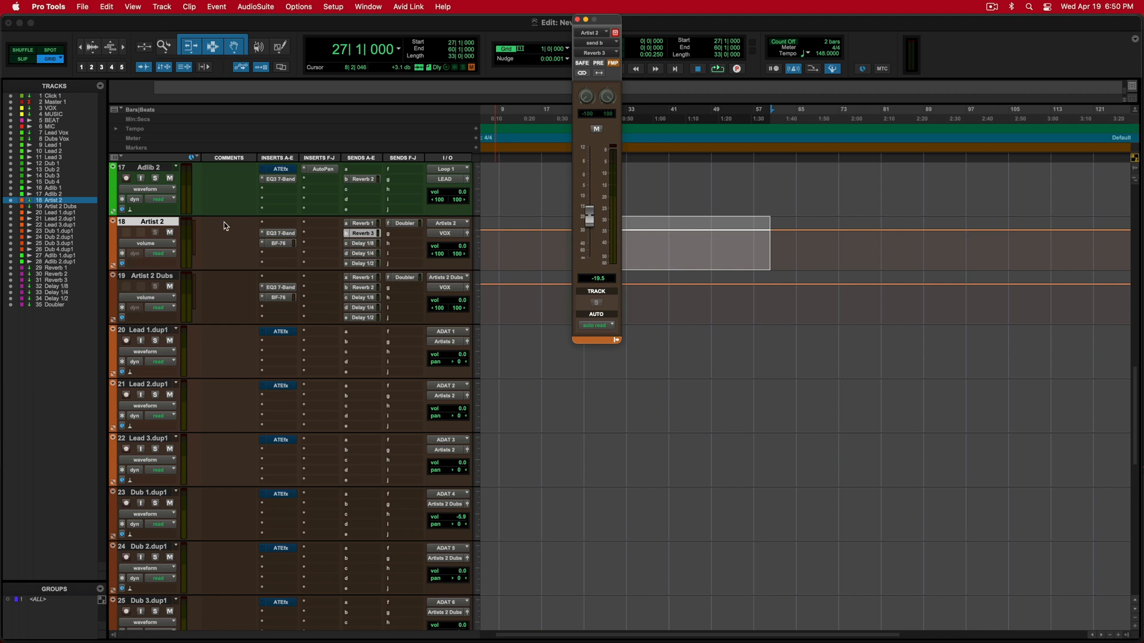
pyautogui.scroll(-1, 201, 422)
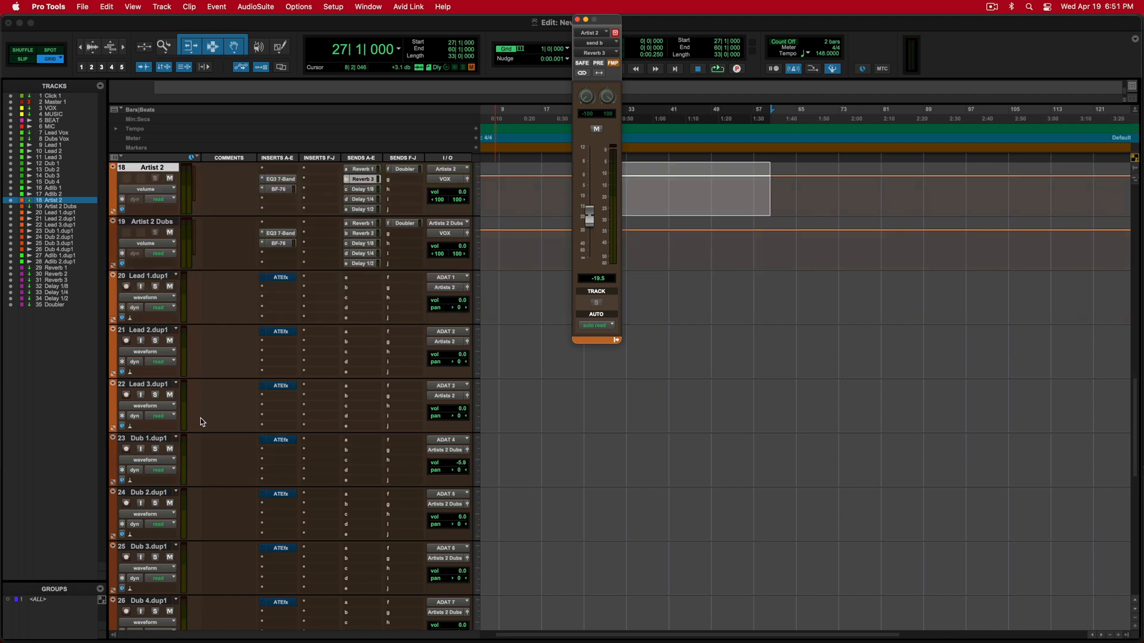
pyautogui.scroll(-8, 200, 422)
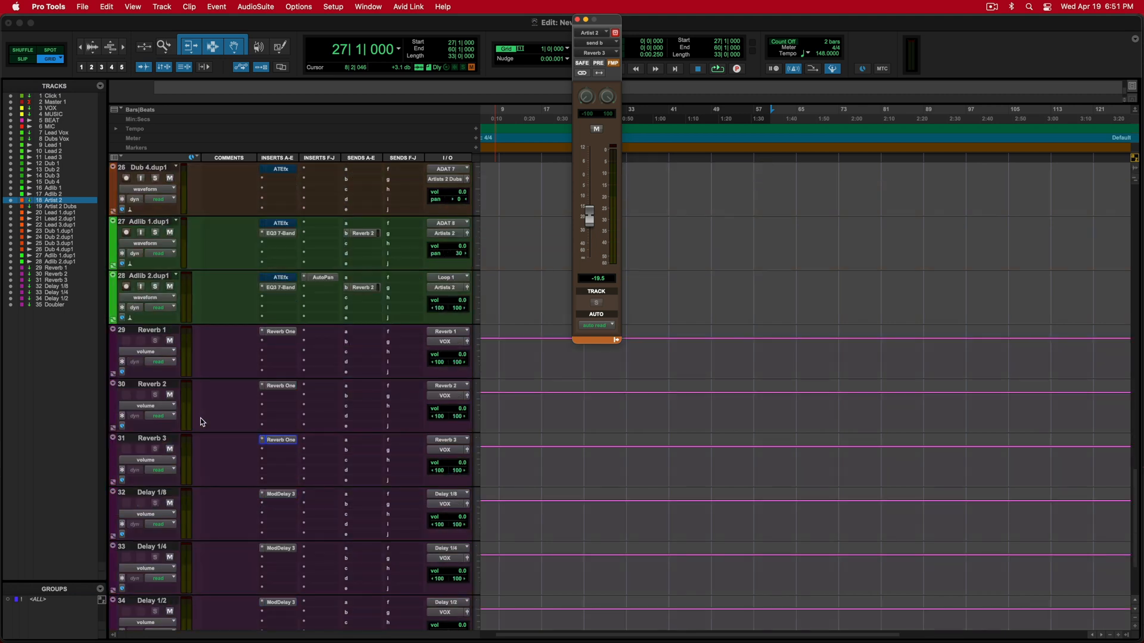
pyautogui.scroll(-2, 200, 422)
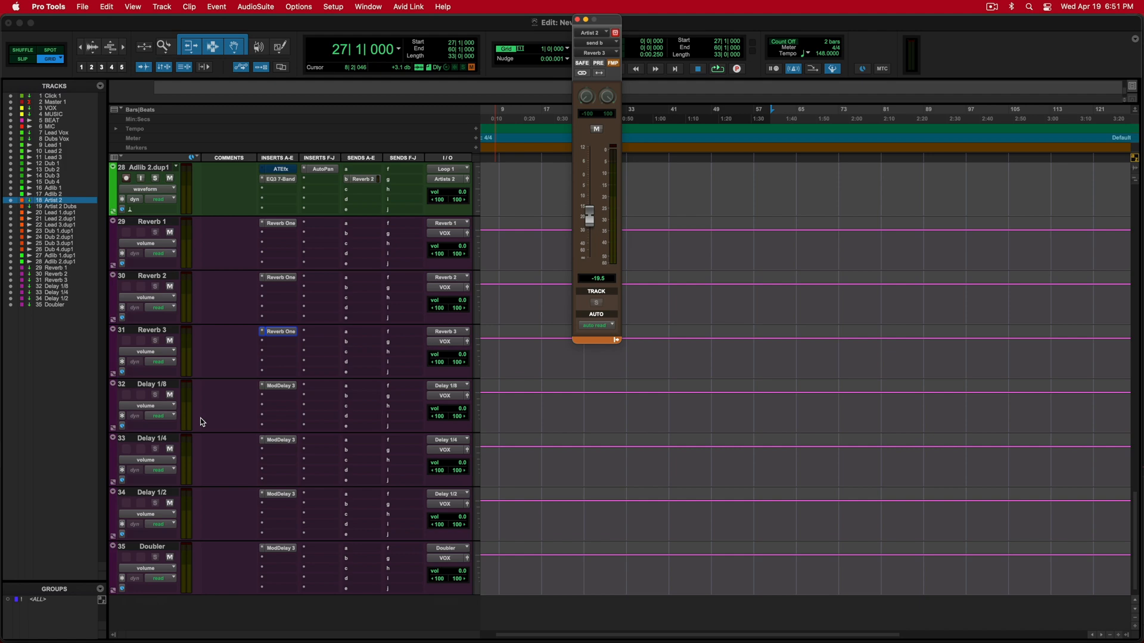
# Step: Delete all of the second artist's tracks, from Artist 2 through Adlib 2.dup1
pyautogui.scroll(15, 201, 422)
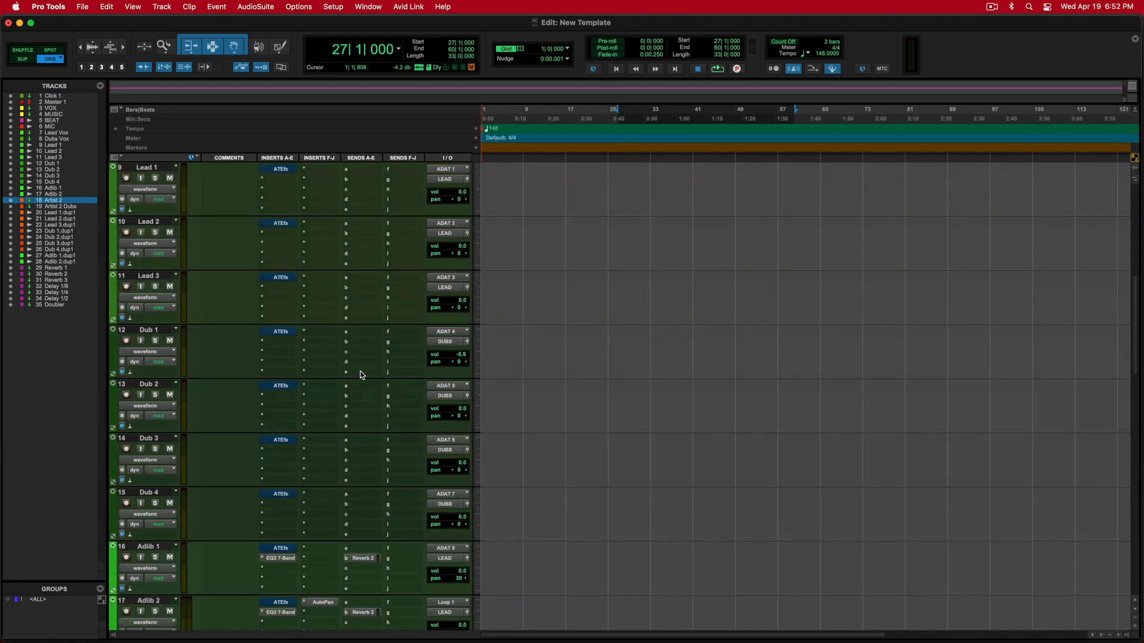
pyautogui.scroll(-2, 360, 371)
pyautogui.keyDown('alt'); pyautogui.click(156, 329); pyautogui.keyUp('alt')
pyautogui.click(156, 329)
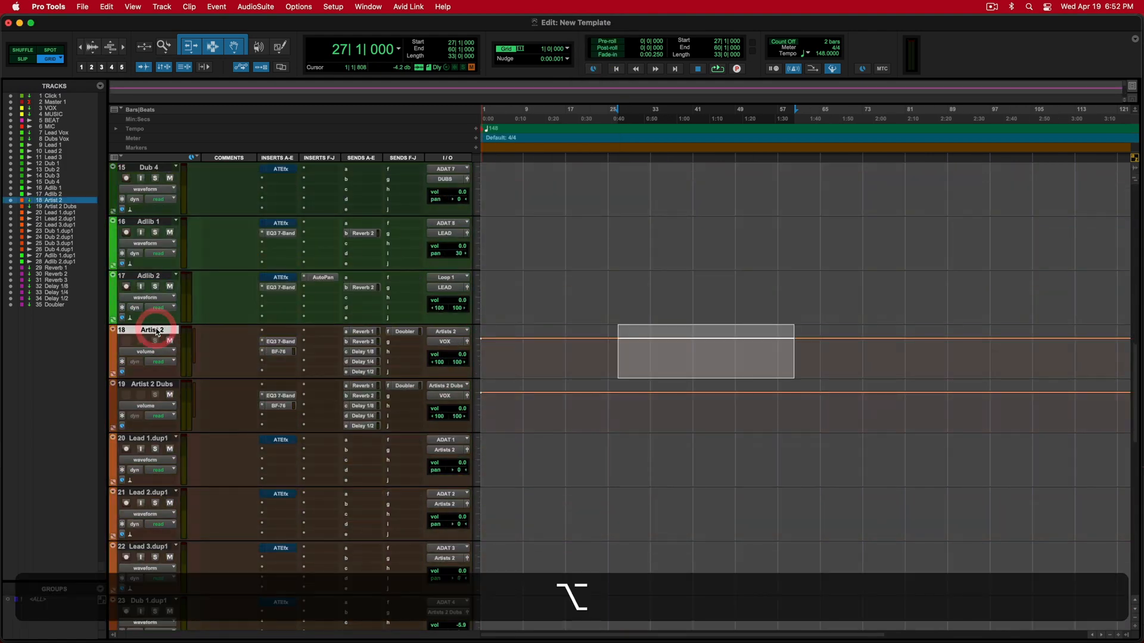
pyautogui.scroll(-2, 237, 354)
pyautogui.scroll(-4, 238, 354)
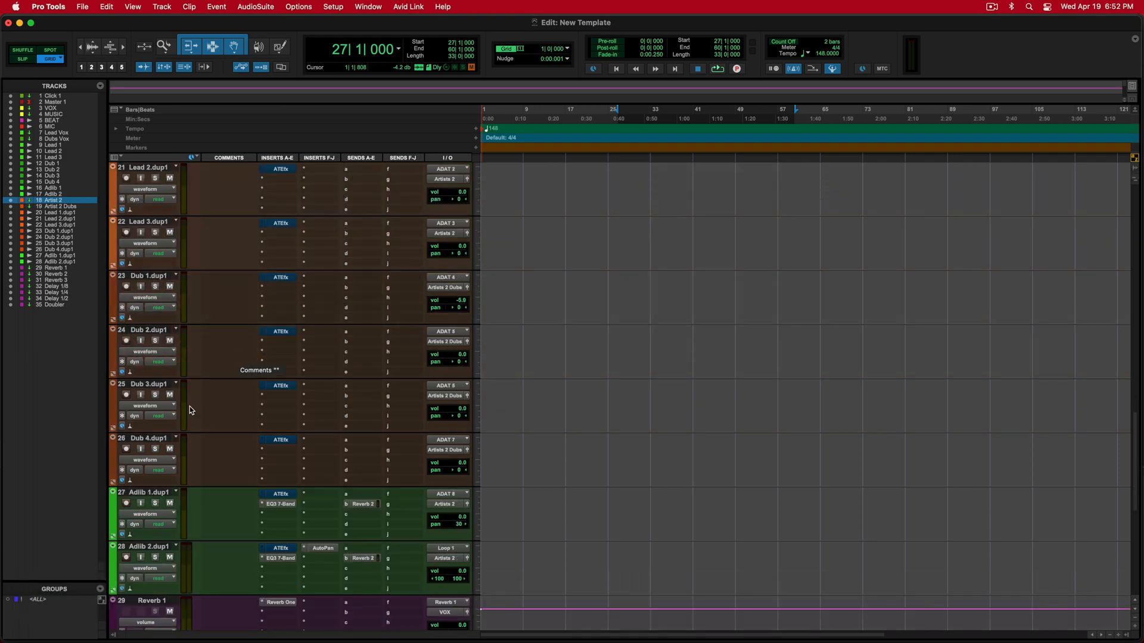
pyautogui.keyDown('shift'); pyautogui.click(146, 546); pyautogui.keyUp('shift')
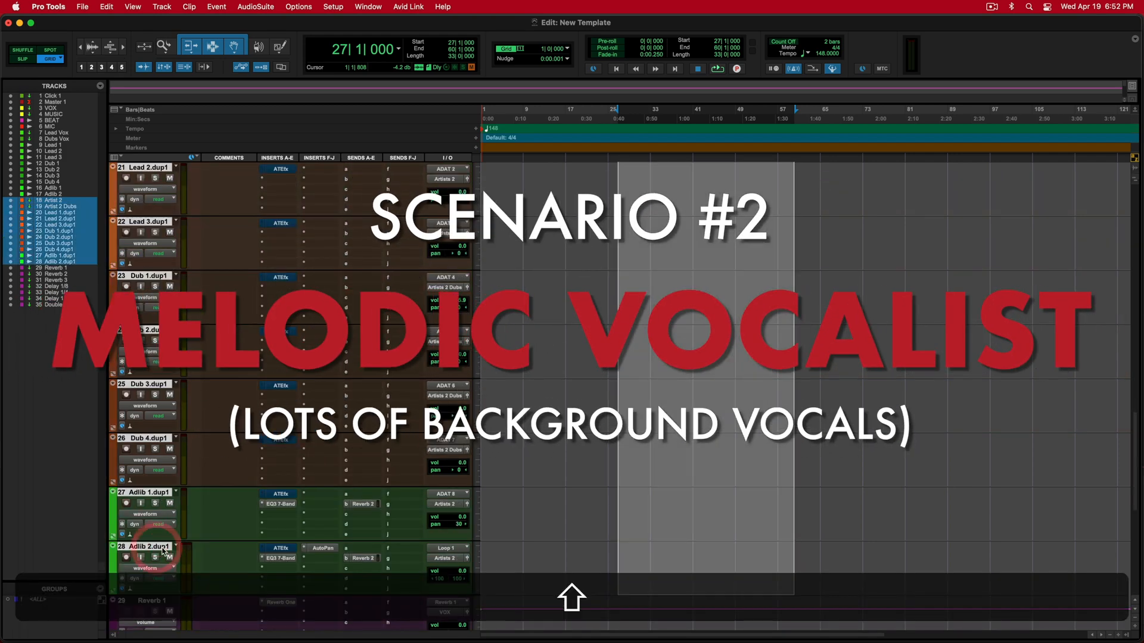
pyautogui.rightClick(168, 549)
pyautogui.scroll(-5, 210, 559)
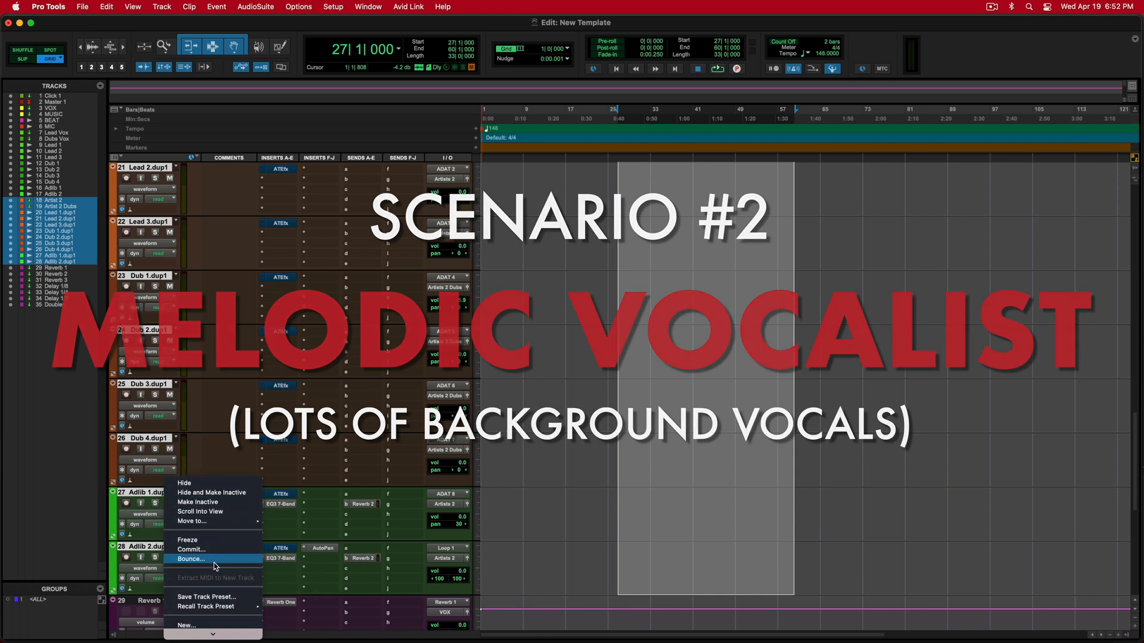
pyautogui.scroll(-3, 212, 589)
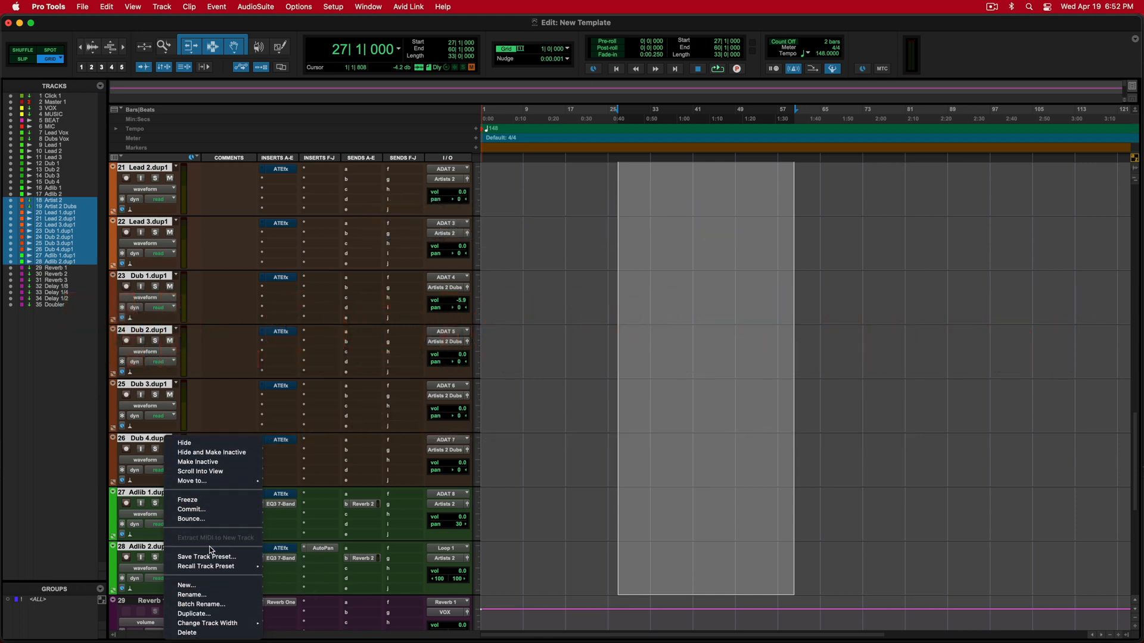
pyautogui.click(197, 633)
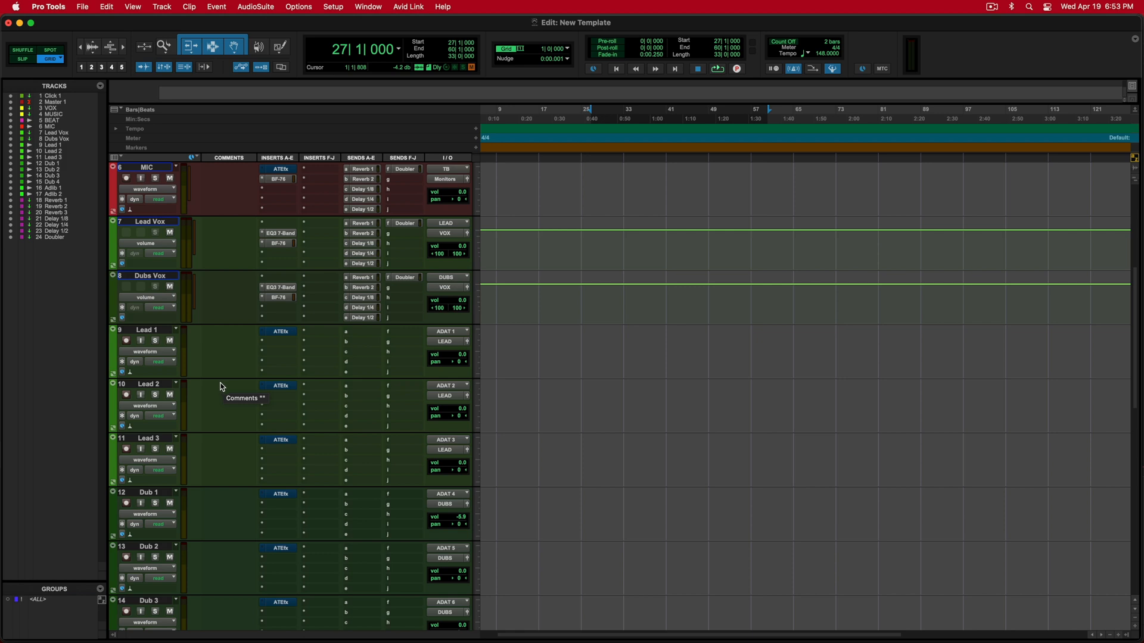
# Step: Review the remaining lead, dub and adlib tracks, selecting Lead 1, Lead 3 and the Dub 1 through Dub 4 range
pyautogui.click(153, 329)
pyautogui.click(149, 438)
pyautogui.scroll(-4, 152, 444)
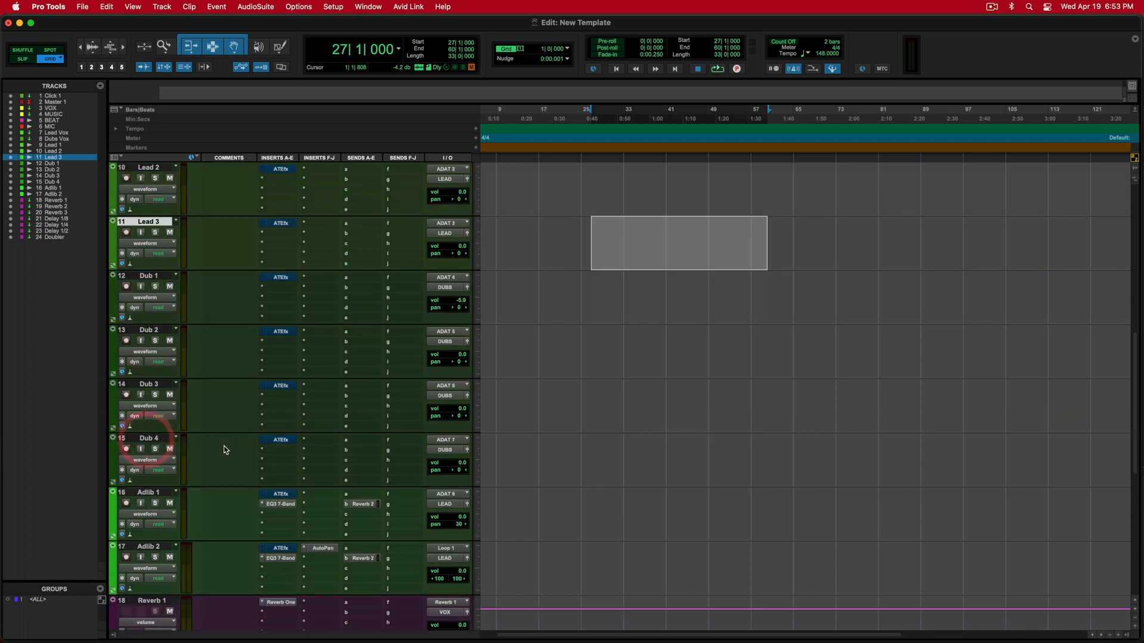
pyautogui.click(159, 443)
pyautogui.keyDown('shift'); pyautogui.click(148, 276); pyautogui.keyUp('shift')
pyautogui.scroll(-4, 261, 345)
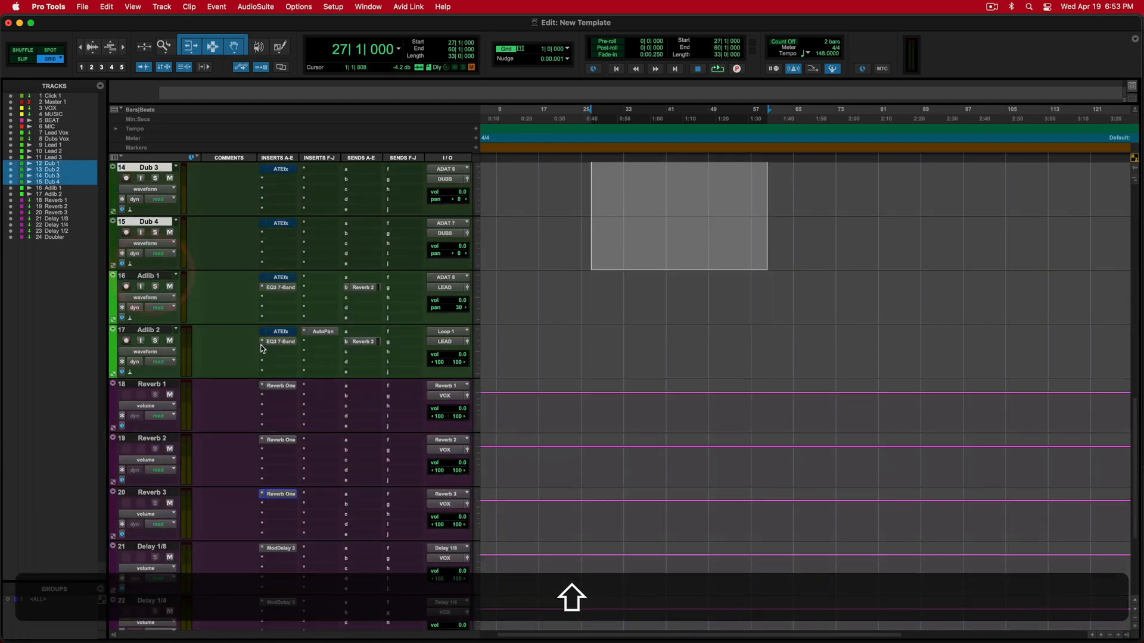
pyautogui.scroll(3, 260, 349)
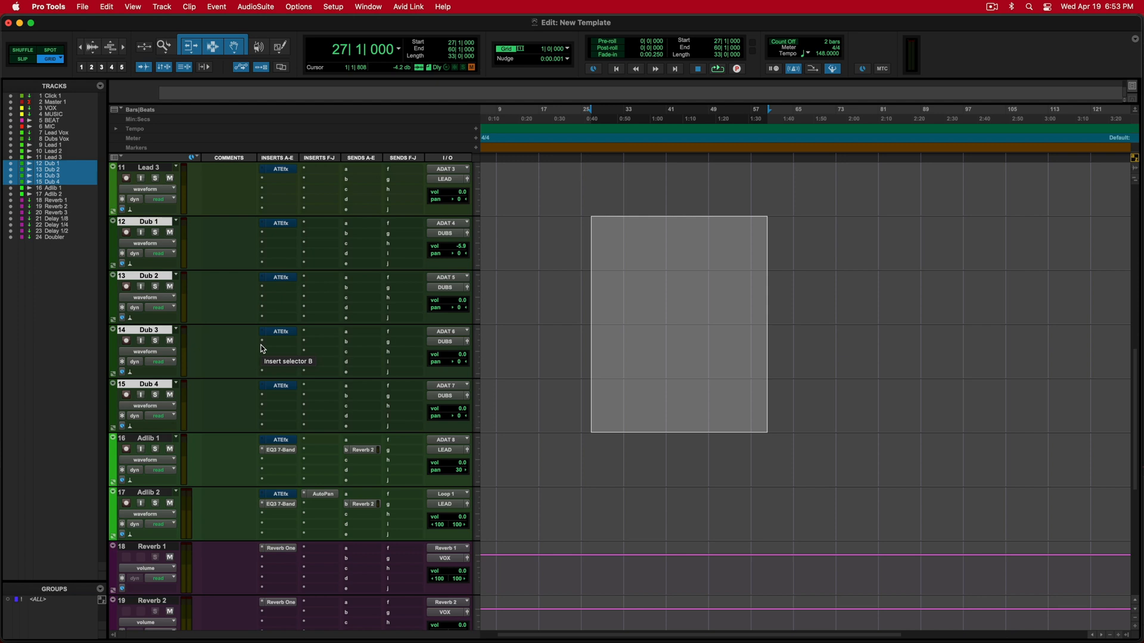
pyautogui.scroll(-2, 254, 376)
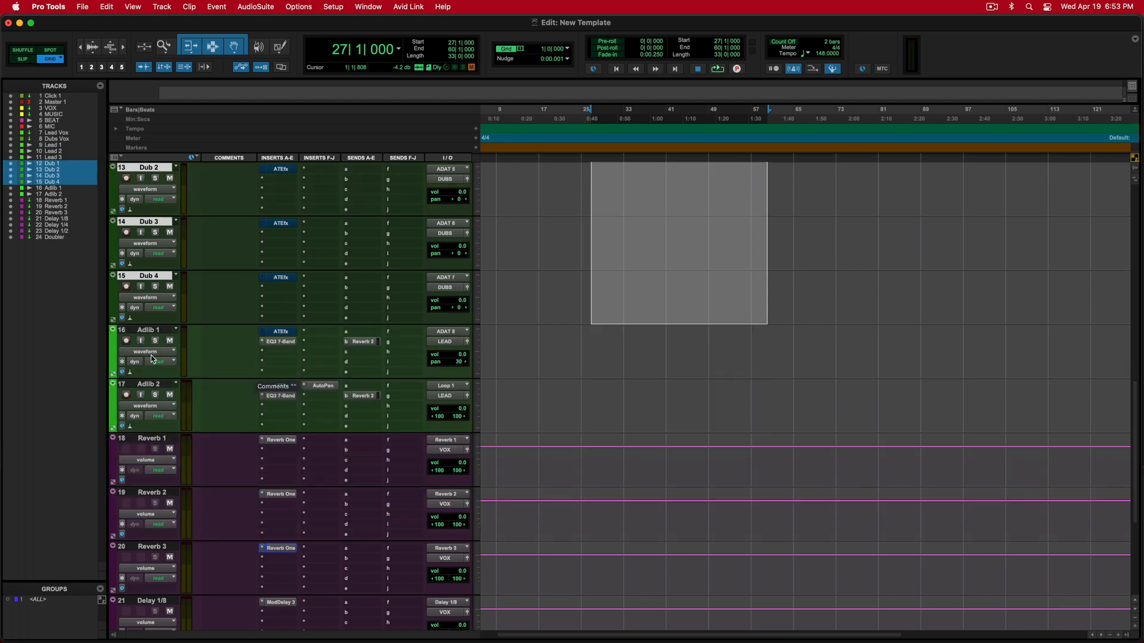
# Step: Add 20 new mono audio tracks directly below Adlib 2 and place the edit cursor at bar 43 on the first one
pyautogui.click(149, 385)
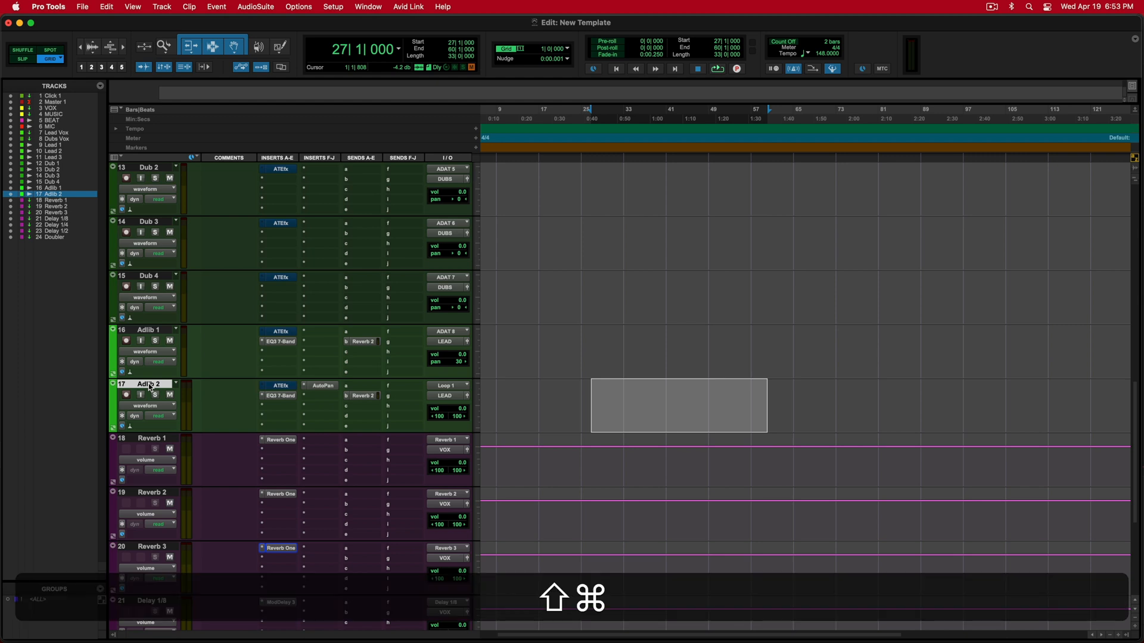
pyautogui.press('shift+super+n')
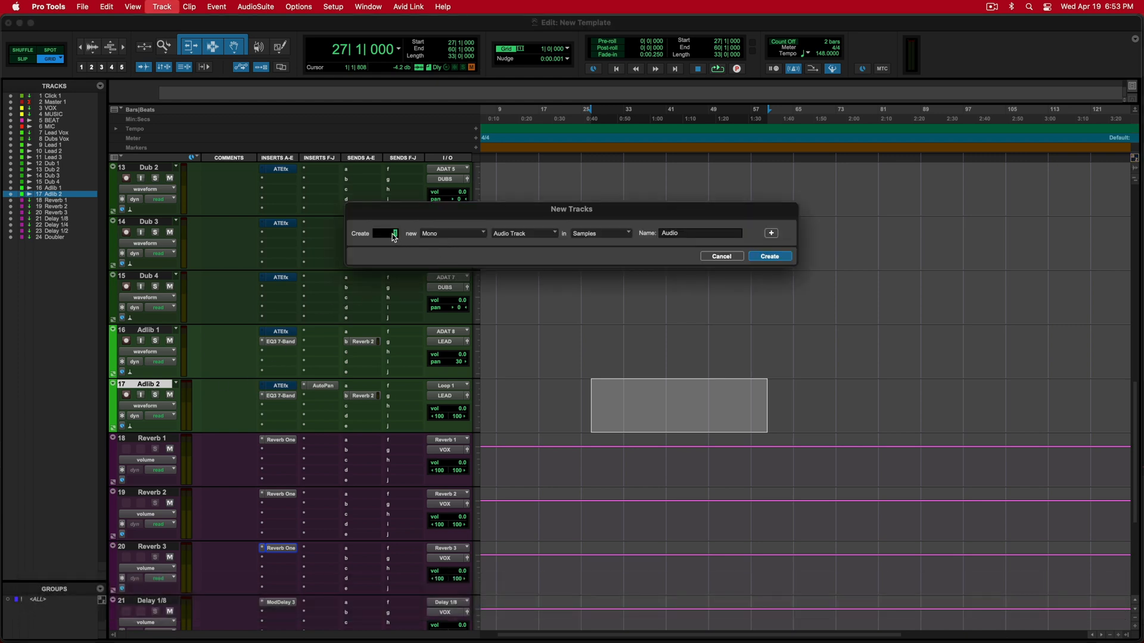
pyautogui.write('0')
pyautogui.click(770, 257)
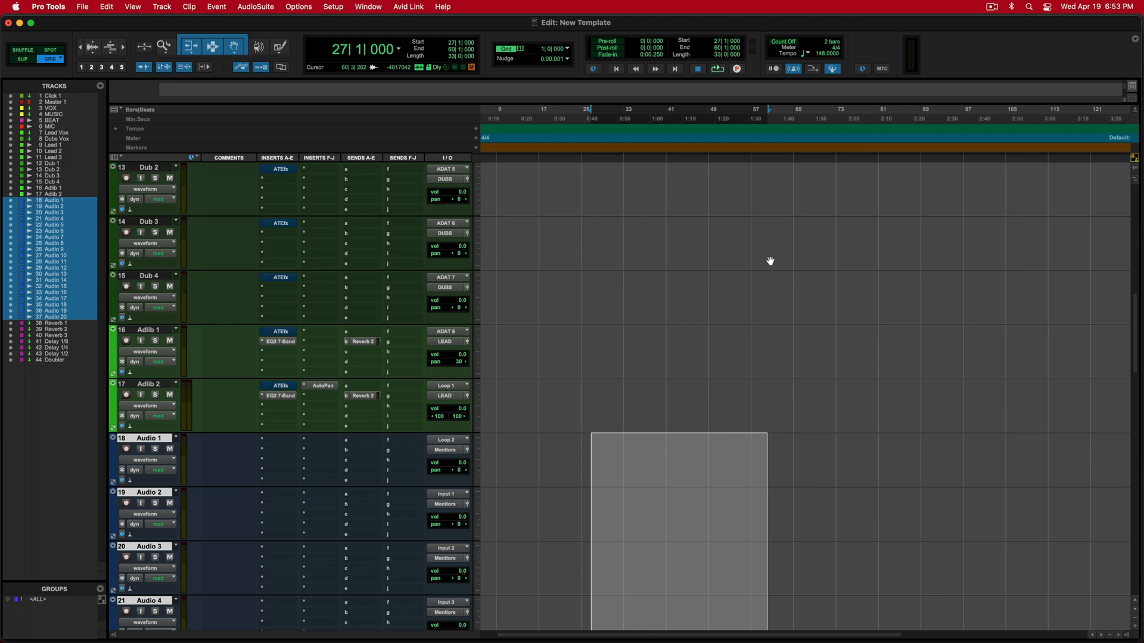
pyautogui.scroll(-2, 769, 261)
pyautogui.click(676, 335)
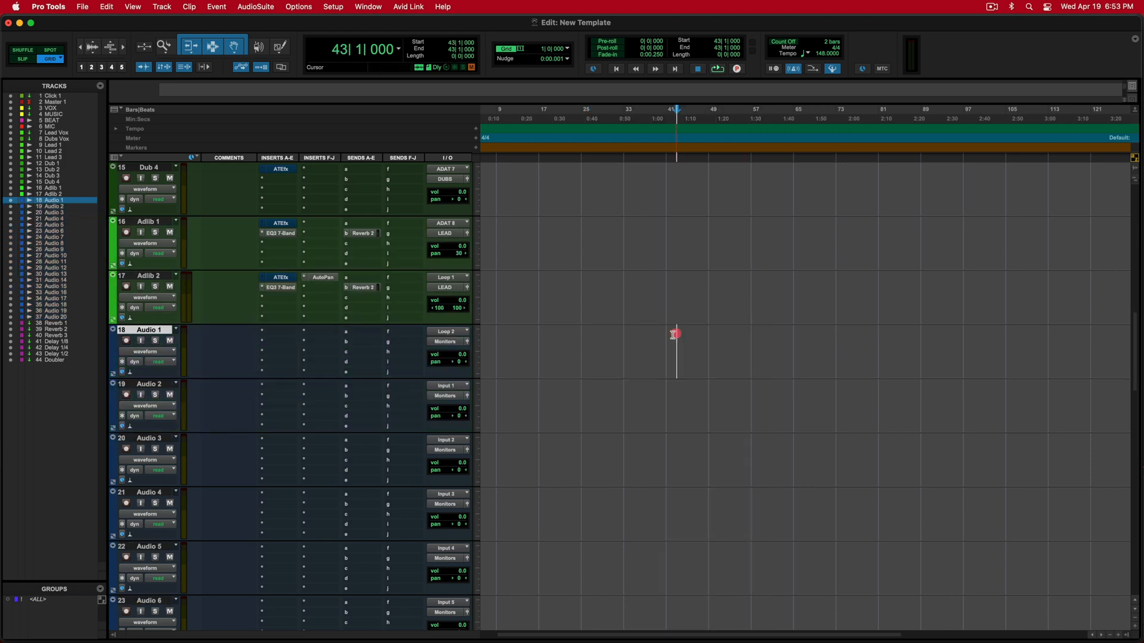
pyautogui.scroll(1, 609, 337)
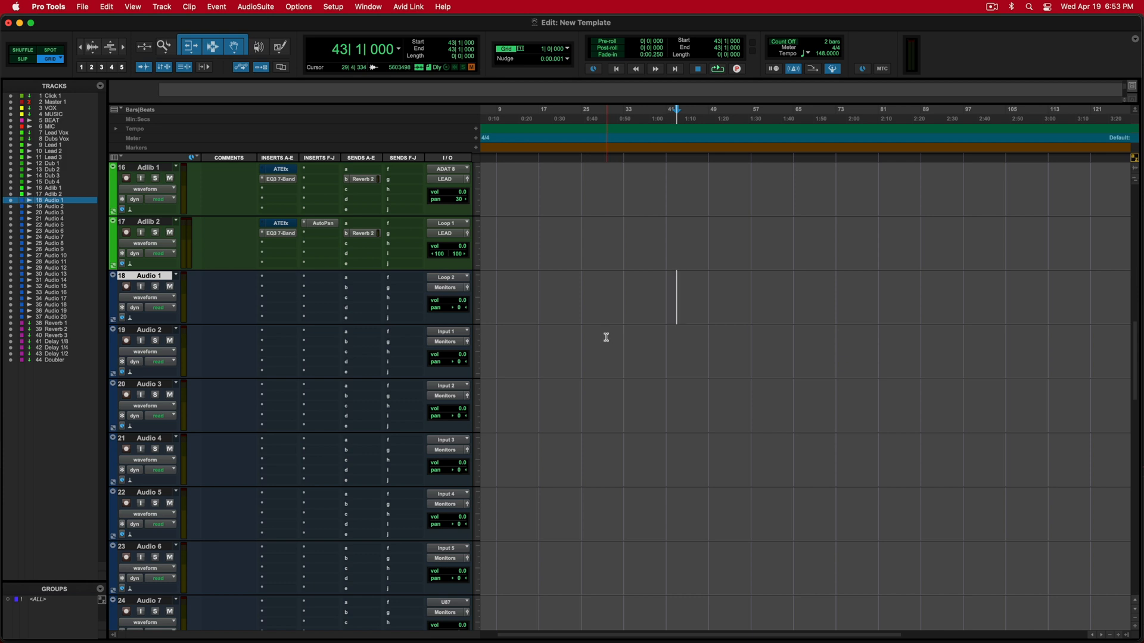
# Step: Pan Audio 1 and Audio 3 fully left (100) and Audio 2 and Audio 4 fully right (100)
pyautogui.scroll(-1, 606, 337)
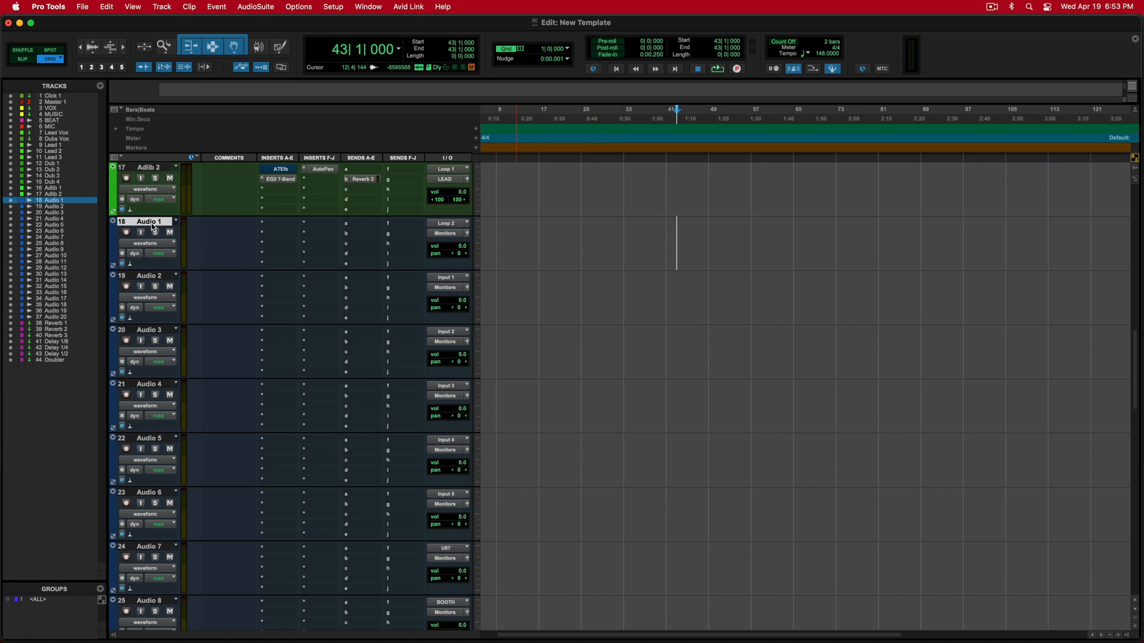
pyautogui.keyDown('shift'); pyautogui.click(152, 599); pyautogui.keyUp('shift')
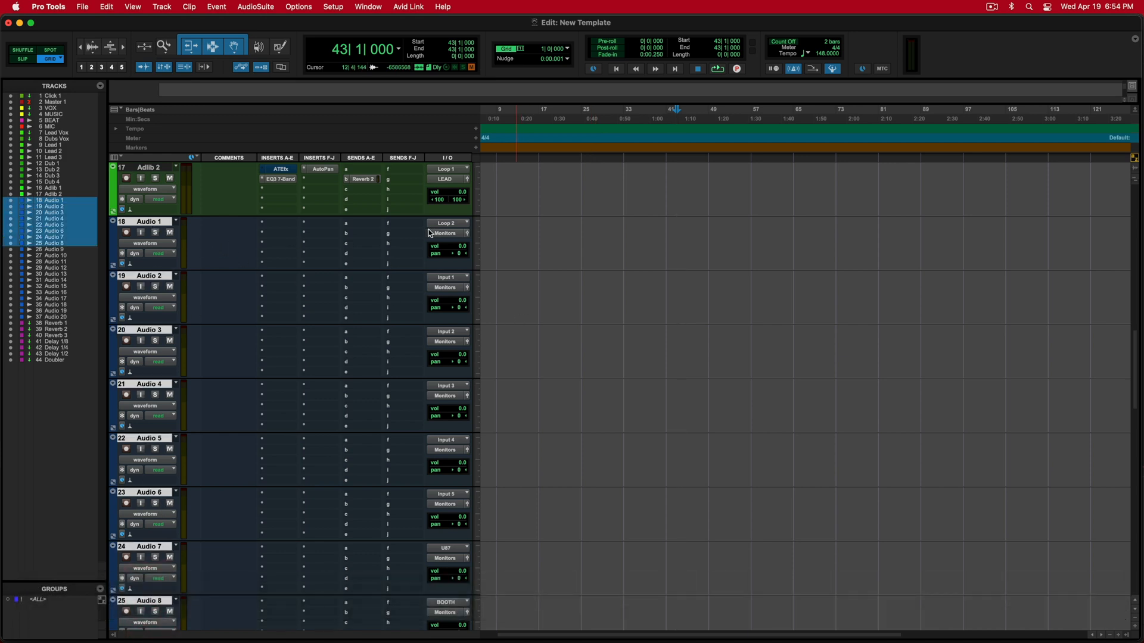
pyautogui.scroll(-2, 382, 250)
pyautogui.scroll(2, 382, 250)
pyautogui.hscroll(-2, 518, 240)
pyautogui.moveTo(463, 254); pyautogui.dragTo(355, 253)
pyautogui.moveTo(463, 309); pyautogui.dragTo(582, 315)
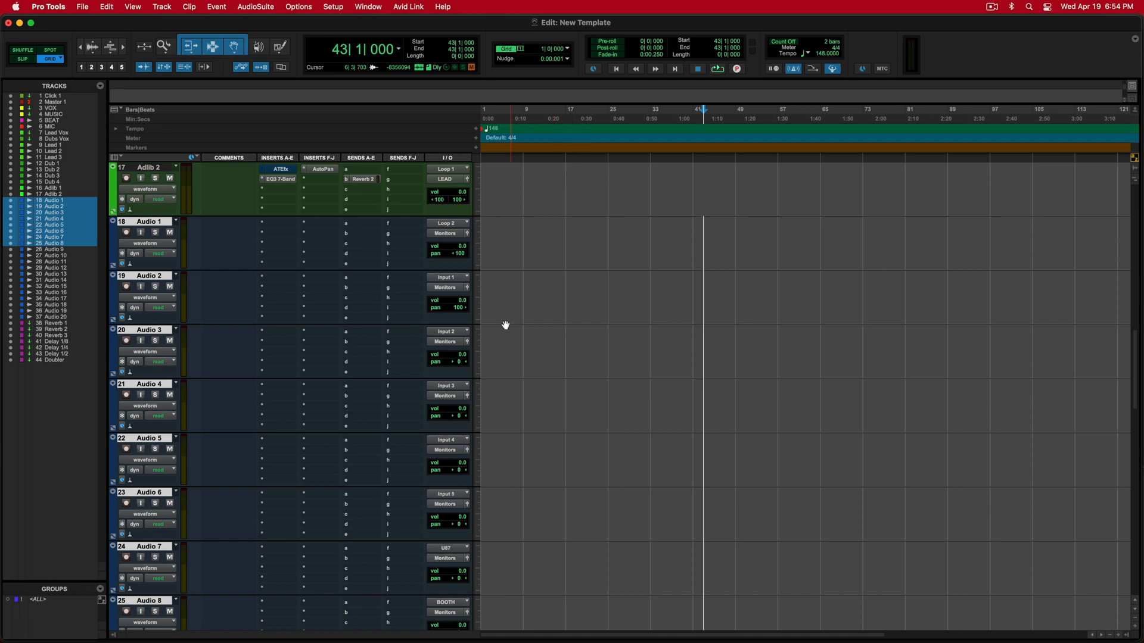
pyautogui.moveTo(463, 361); pyautogui.dragTo(332, 358)
pyautogui.moveTo(462, 416); pyautogui.dragTo(567, 421)
# Step: Mark a time range from about bar 5 to bar 29 on each of Audio 1 through Audio 4 in turn
pyautogui.moveTo(506, 232); pyautogui.dragTo(625, 243)
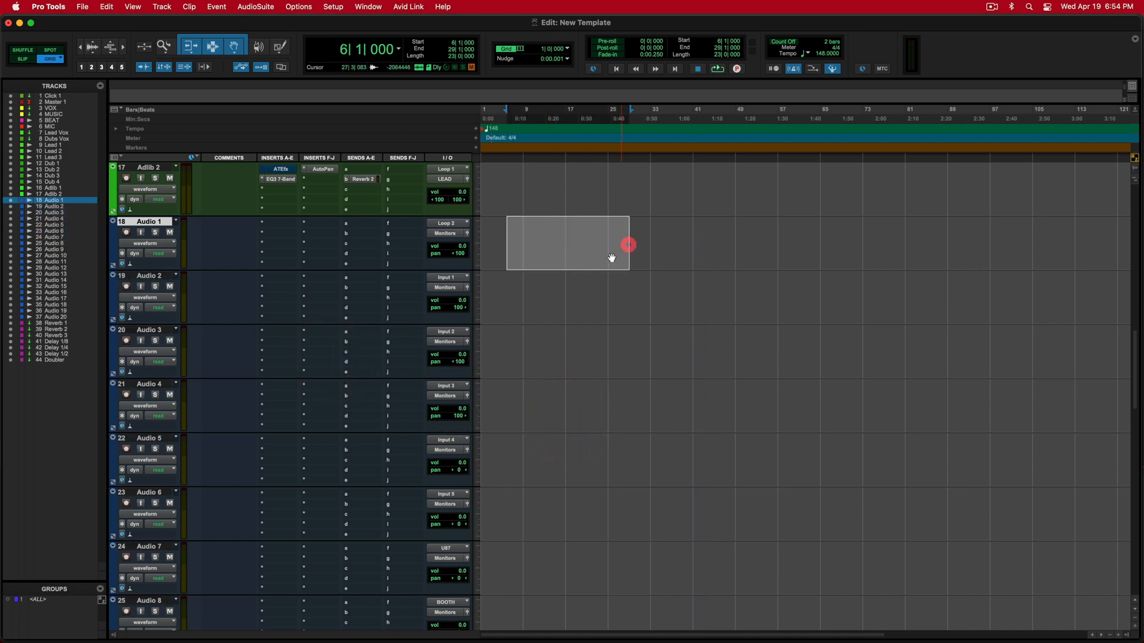
pyautogui.moveTo(511, 283); pyautogui.dragTo(624, 299)
pyautogui.moveTo(512, 343); pyautogui.dragTo(636, 349)
pyautogui.moveTo(519, 401); pyautogui.dragTo(628, 401)
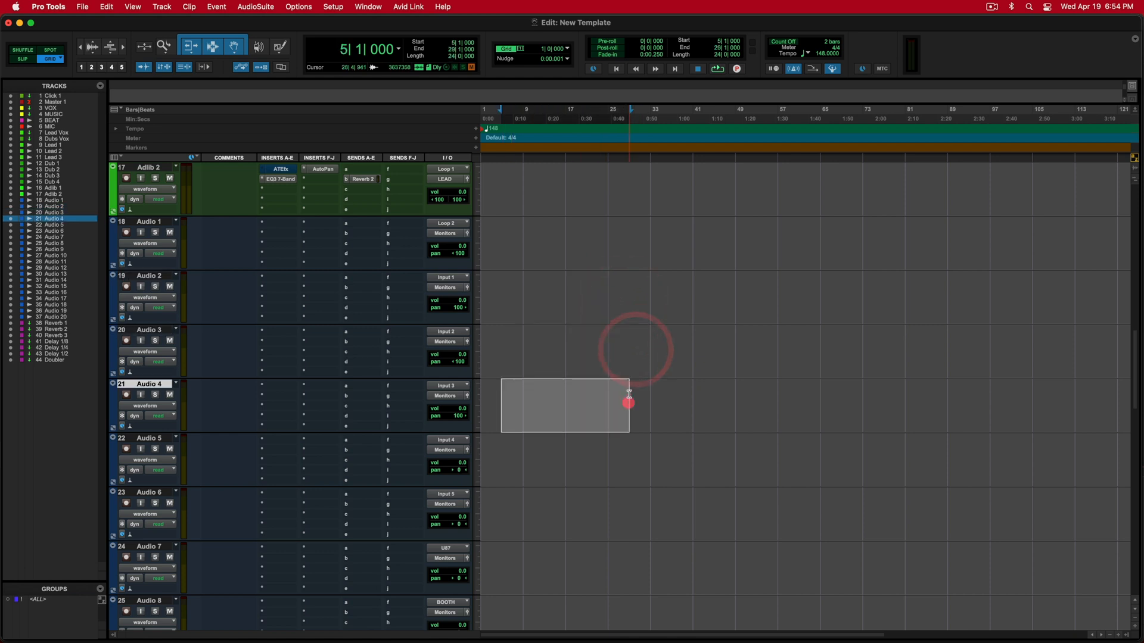
pyautogui.scroll(8, 628, 401)
pyautogui.scroll(-8, 548, 445)
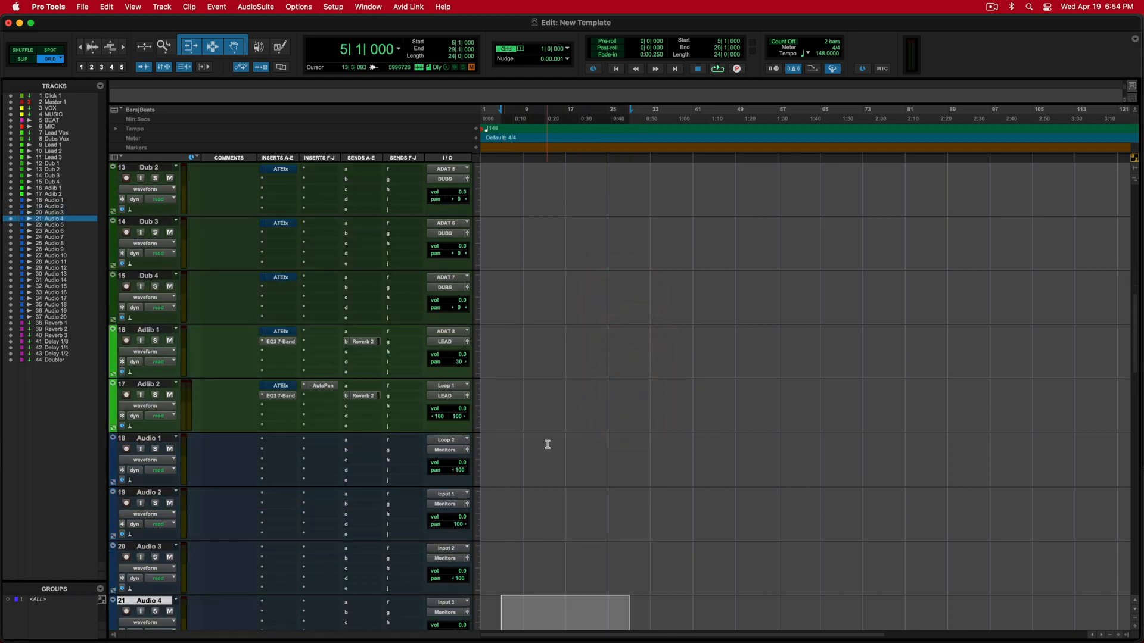
# Step: Color the tracks Audio 1 through Audio 8 purple
pyautogui.scroll(-1, 516, 525)
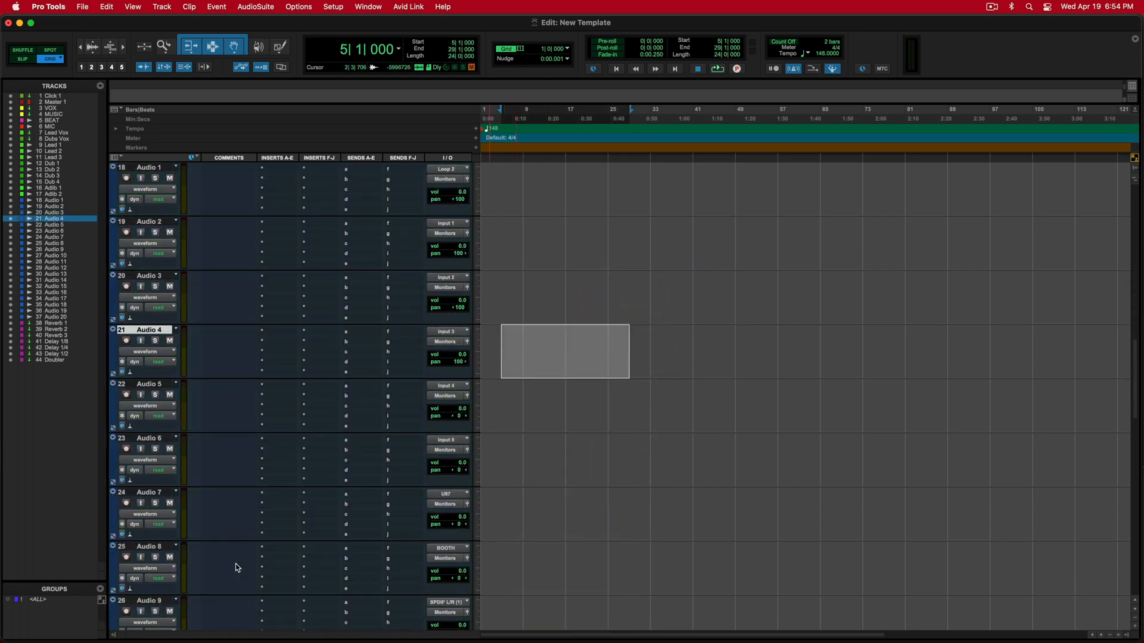
pyautogui.click(159, 548)
pyautogui.keyDown('shift'); pyautogui.click(148, 168); pyautogui.keyUp('shift')
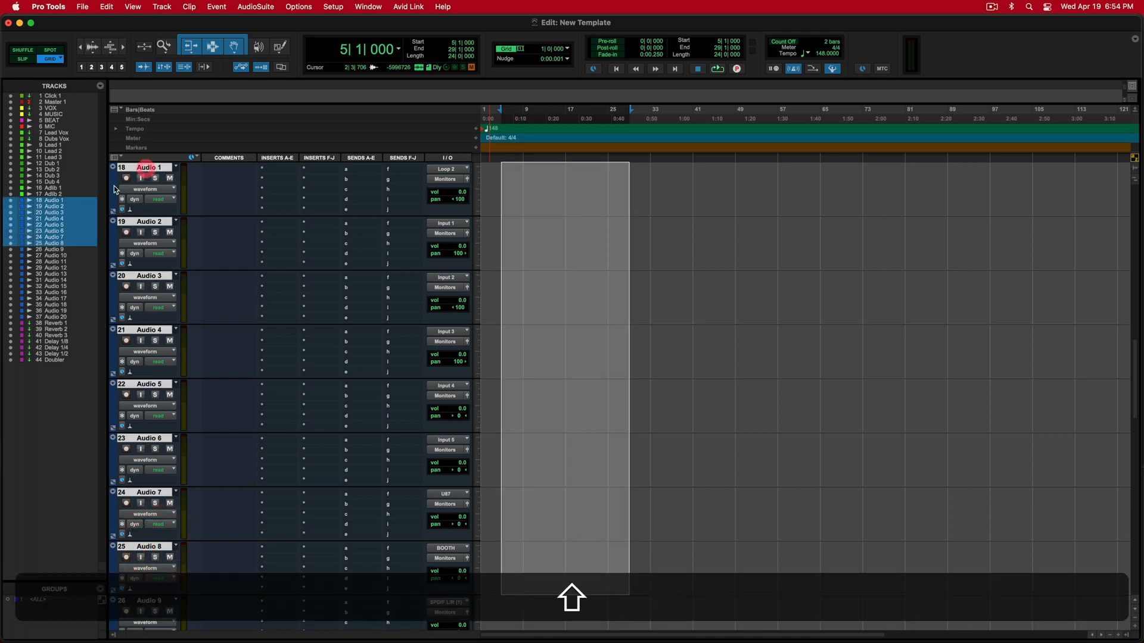
pyautogui.doubleClick(114, 190)
pyautogui.click(580, 323)
pyautogui.click(518, 281)
# Step: Consolidate the empty range from bar 5 to bar 31 into placeholder clips on Audio 1 through Audio 4
pyautogui.scroll(1, 577, 351)
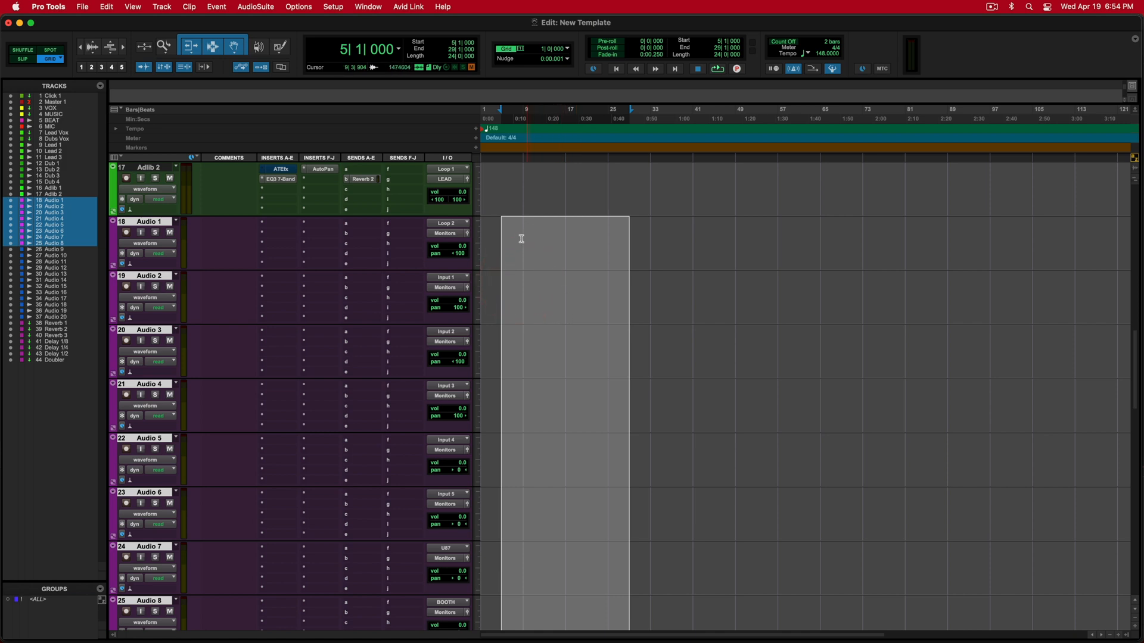
pyautogui.moveTo(501, 233); pyautogui.dragTo(637, 404)
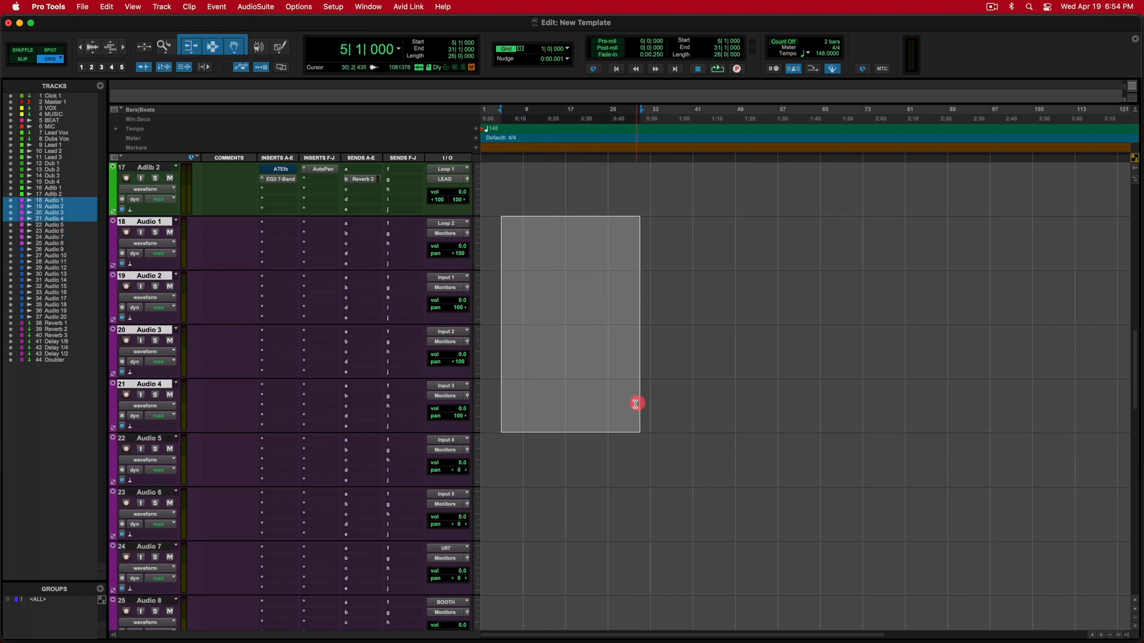
pyautogui.hotkey('alt', 'shift', '3')
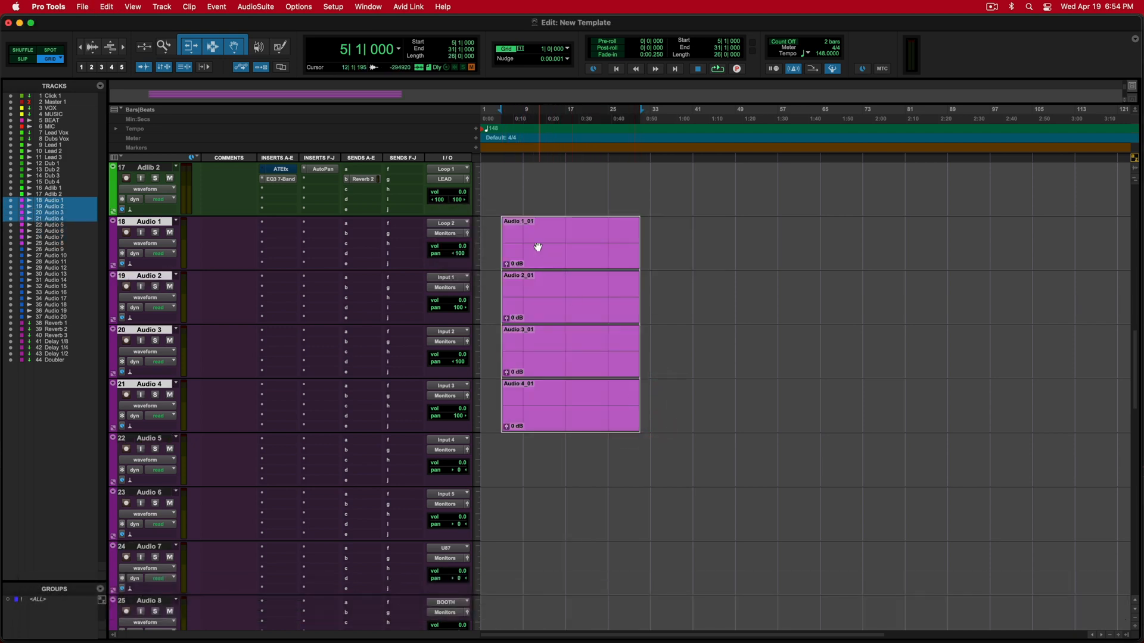
# Step: Consolidate a placeholder clip from bar 9 to bar 36 on Lead 1 and trim the starts of the Audio 1–4 clips to bar 9
pyautogui.scroll(10, 590, 316)
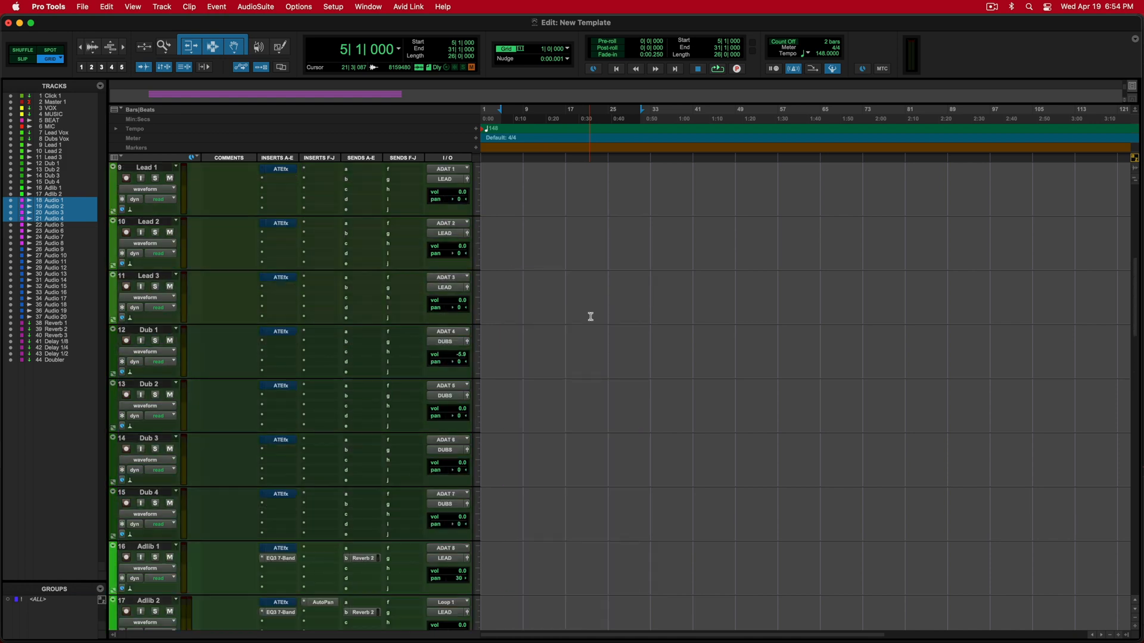
pyautogui.moveTo(522, 289); pyautogui.dragTo(666, 296)
pyautogui.hotkey('alt', 'shift', '3')
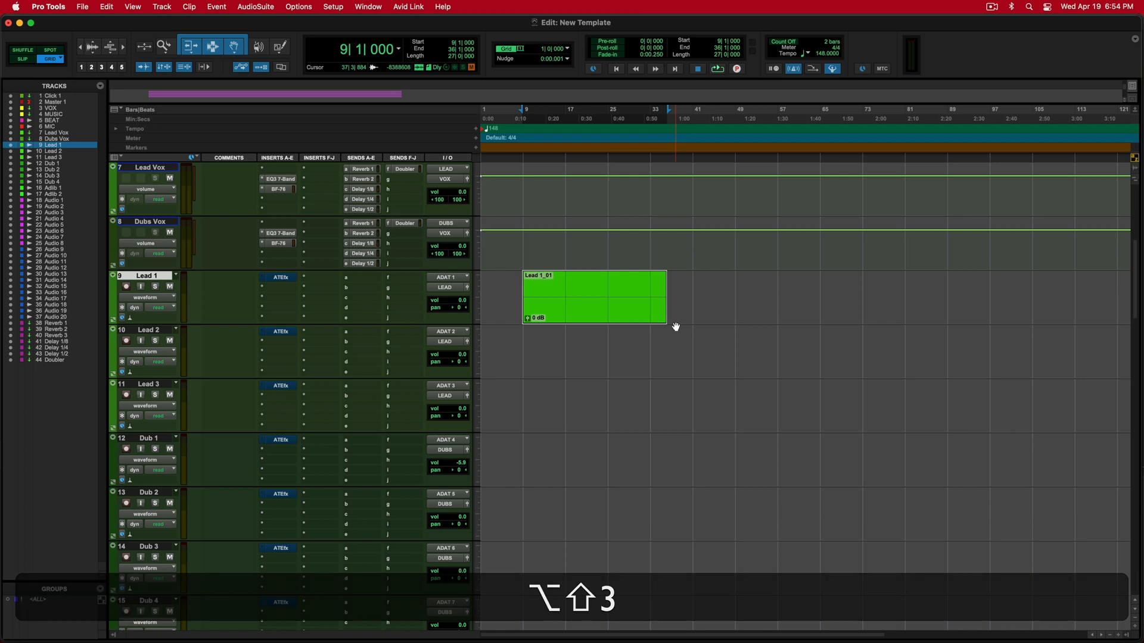
pyautogui.scroll(-6, 675, 326)
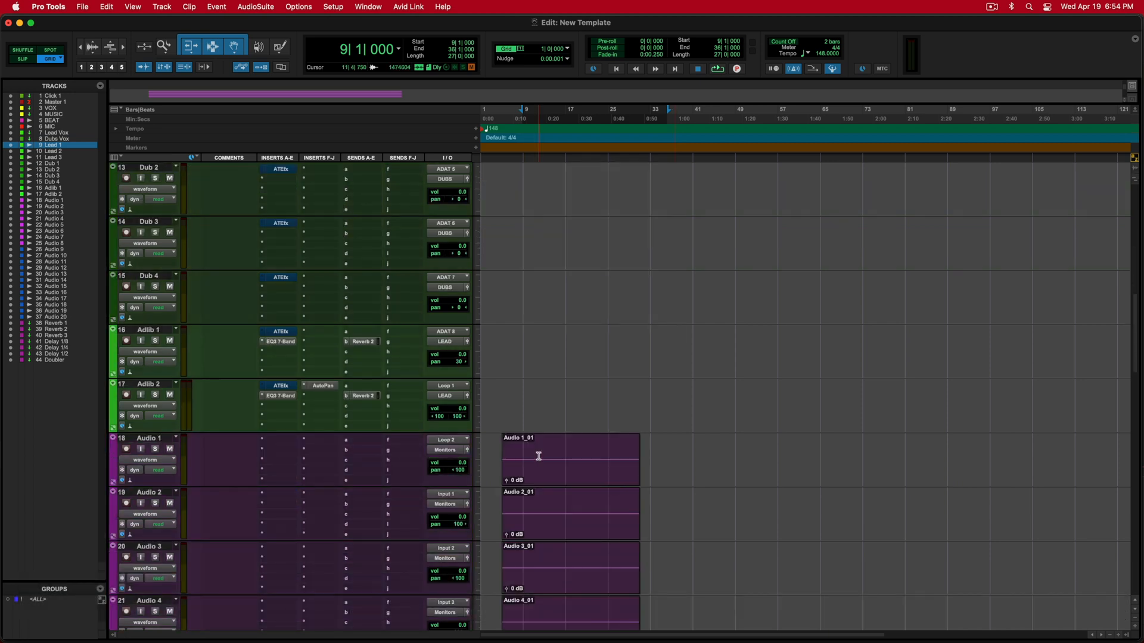
pyautogui.click(539, 456)
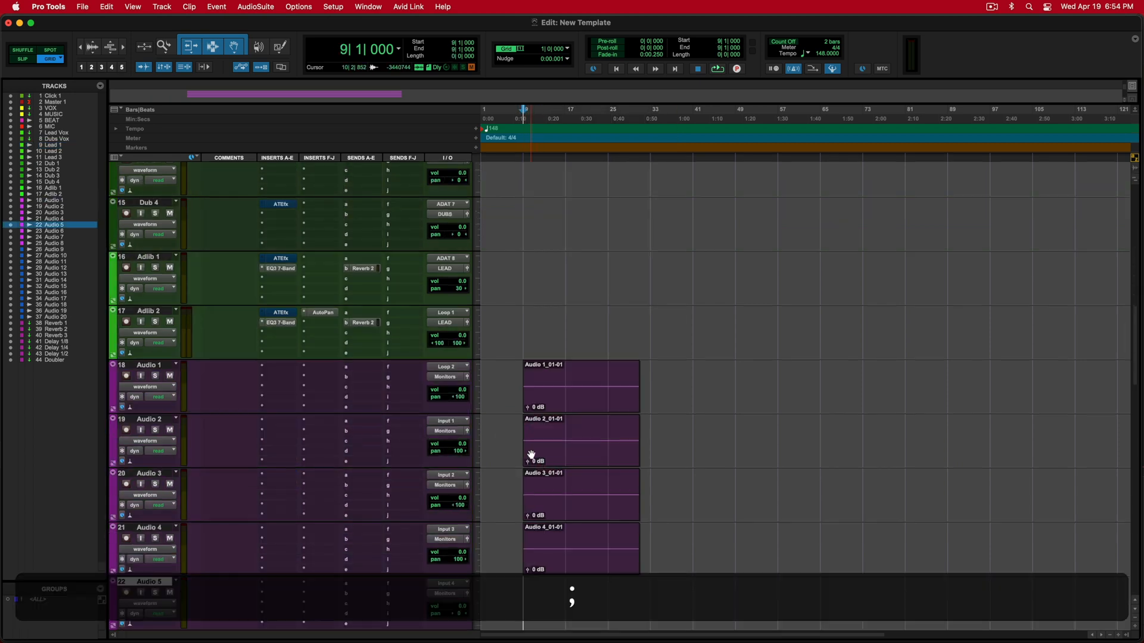
# Step: Consolidate the empty range from bar 25 to bar 64 into placeholder clips on Audio 5 through Audio 8
pyautogui.scroll(-2, 531, 455)
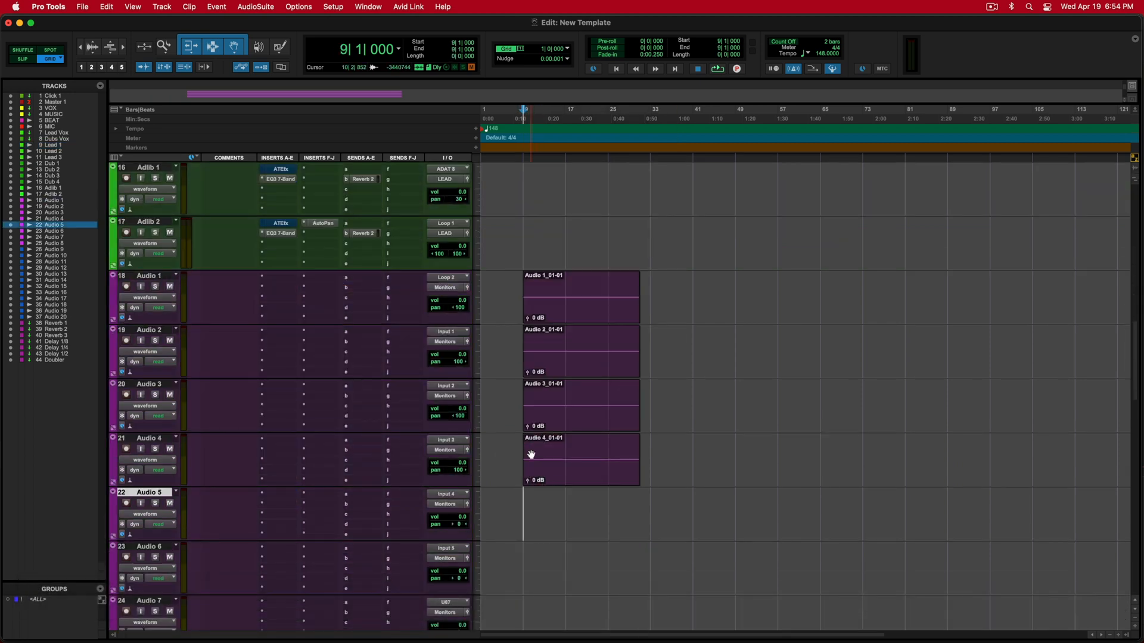
pyautogui.moveTo(607, 495); pyautogui.dragTo(811, 539)
pyautogui.hotkey('alt', 'shift', '3')
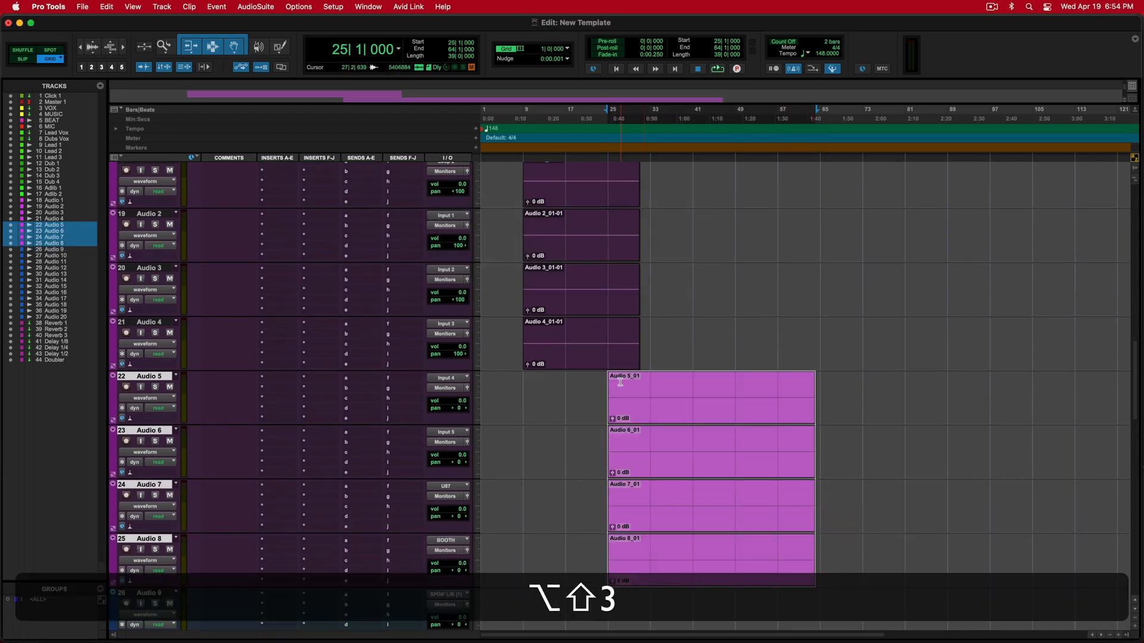
# Step: Rename the tracks Audio 1 through Audio 8 as Stack 1 through Stack 8
pyautogui.scroll(2, 666, 456)
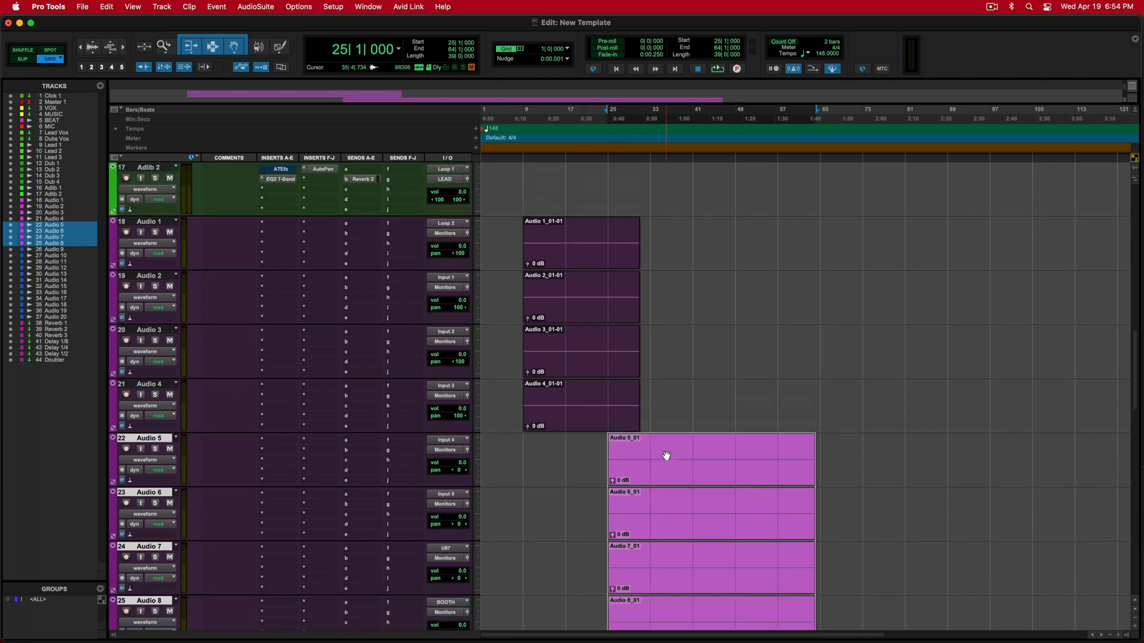
pyautogui.doubleClick(150, 222)
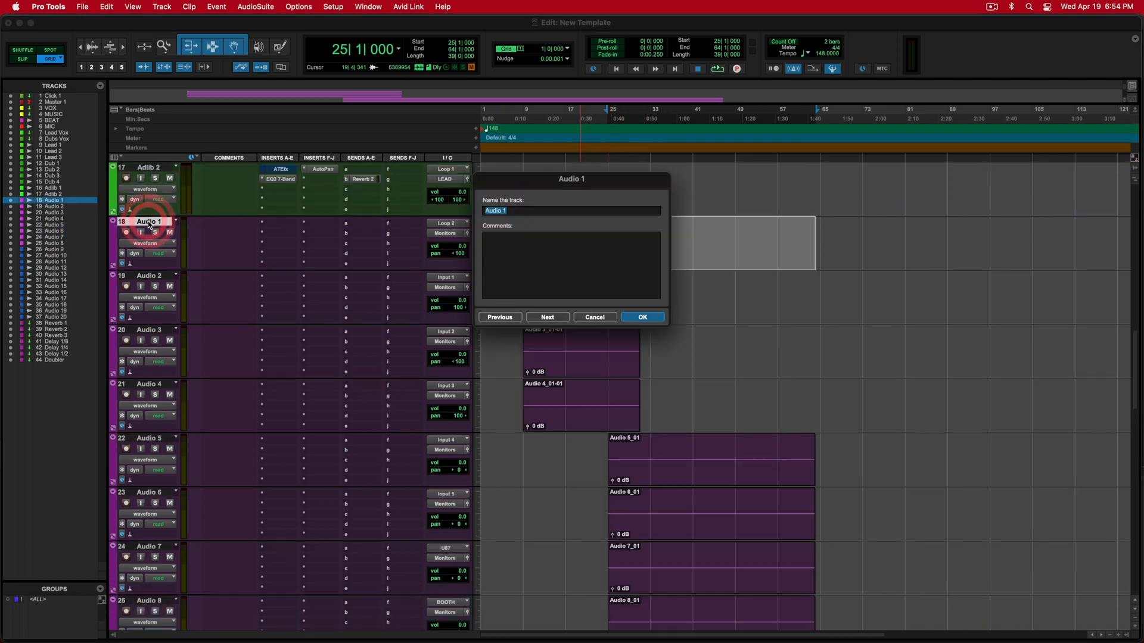
pyautogui.write('Stack 1')
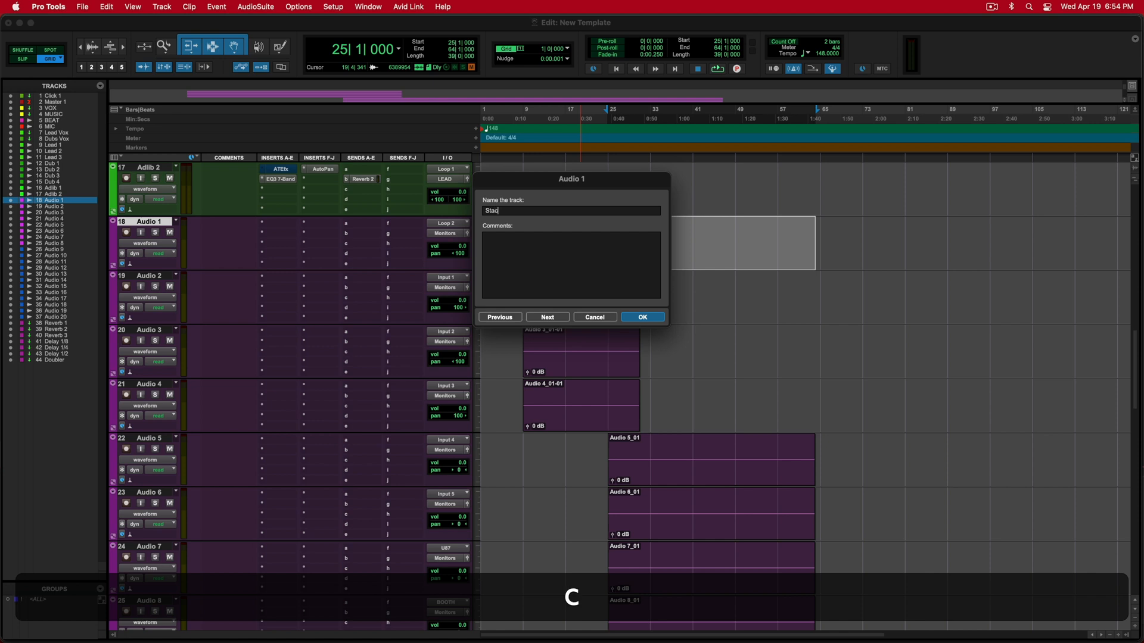
pyautogui.press('super+Right')
pyautogui.write('Stack 2')
pyautogui.press('super+Right')
pyautogui.write('Stack 3')
pyautogui.press('super+Right')
pyautogui.write('Stack 4')
pyautogui.press('super+Right')
pyautogui.write('Stack 5')
pyautogui.press('super+Right')
pyautogui.write('Stack 6')
pyautogui.press('super+Right')
pyautogui.write('Stack 7')
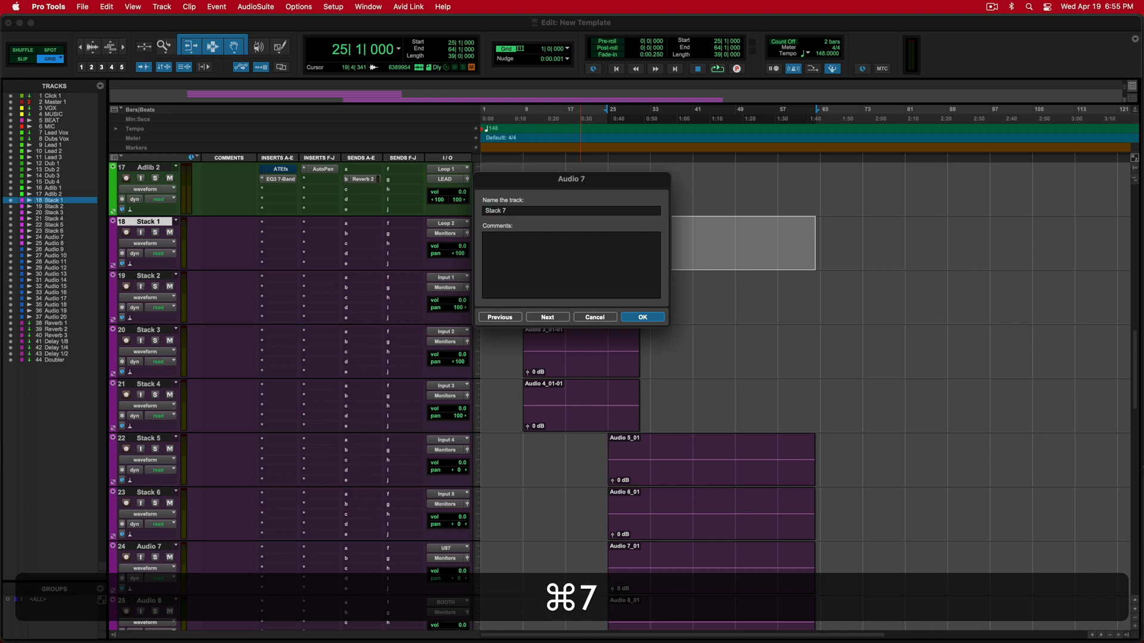
pyautogui.press('super+Right')
pyautogui.write('Stack 8')
pyautogui.press('Return')
pyautogui.scroll(-3, 334, 311)
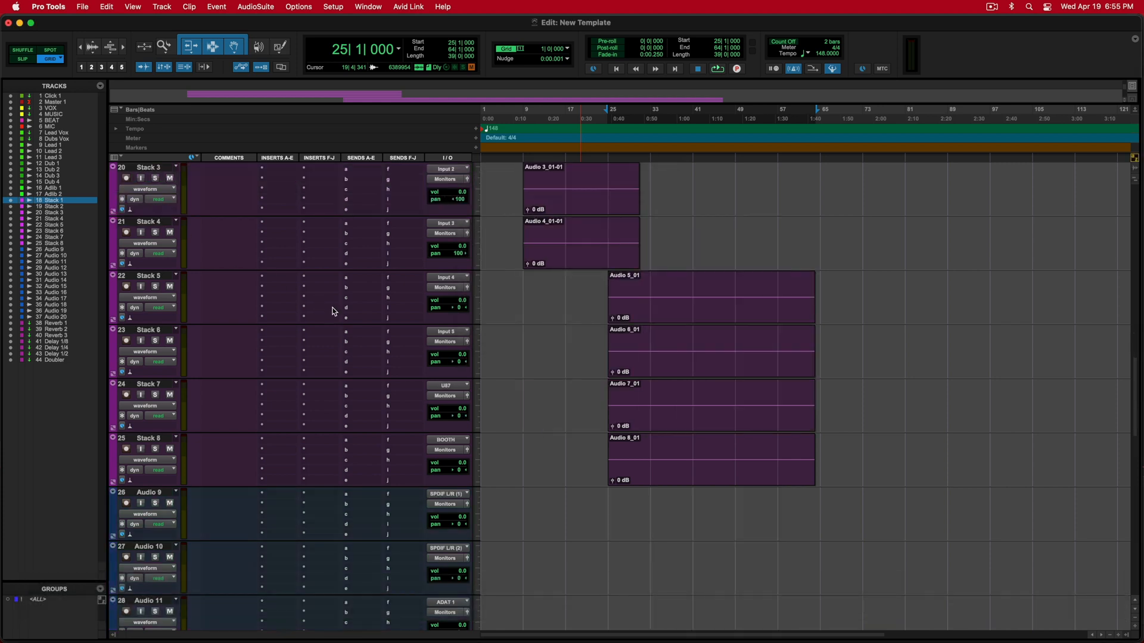
pyautogui.scroll(3, 333, 311)
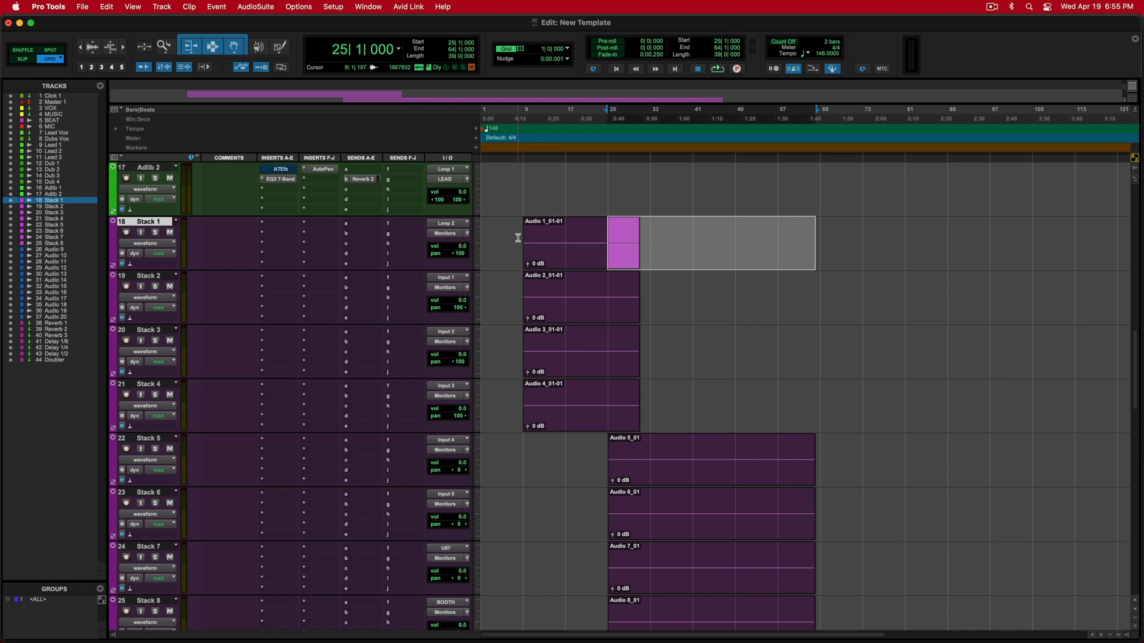
pyautogui.scroll(2, 527, 244)
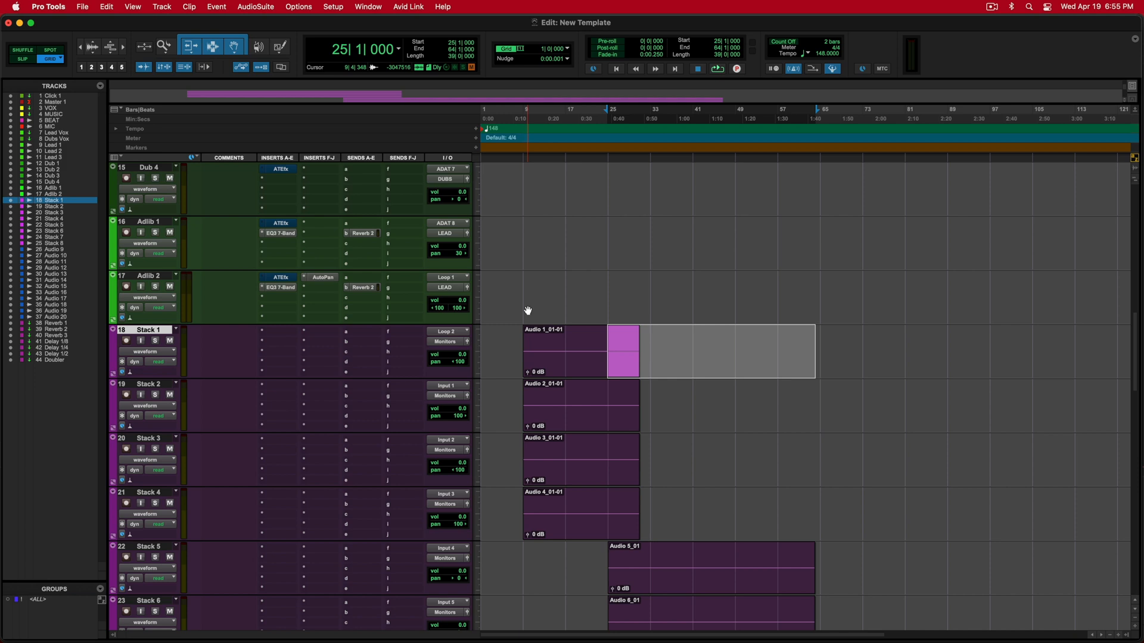
pyautogui.scroll(7, 528, 310)
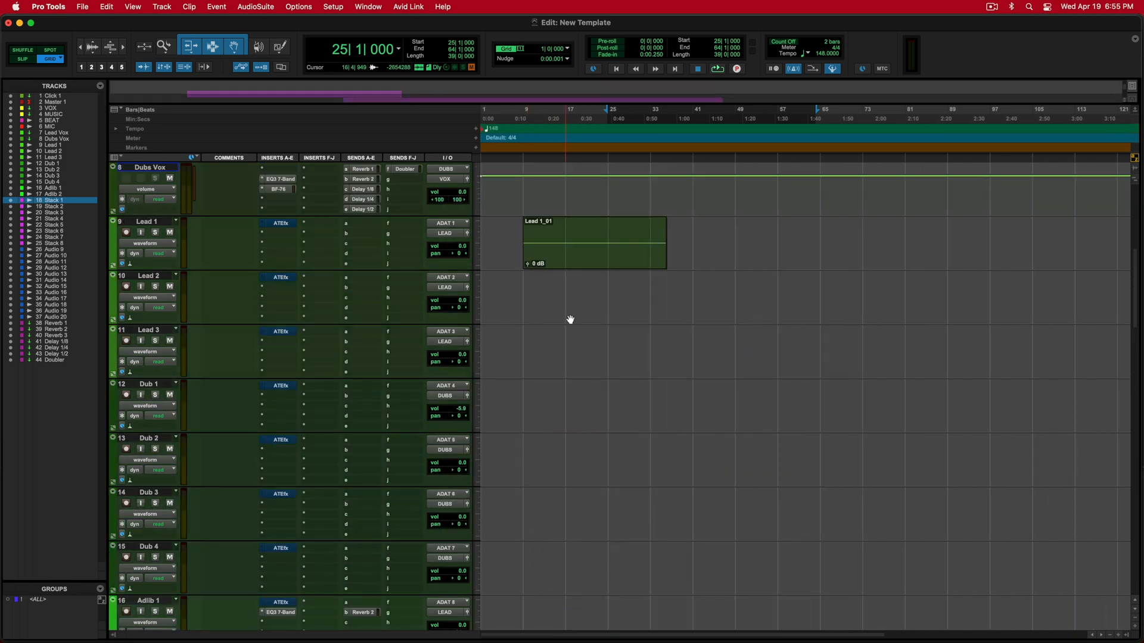
# Step: Color the tracks Audio 9 and Audio 10 light blue
pyautogui.scroll(-16, 570, 320)
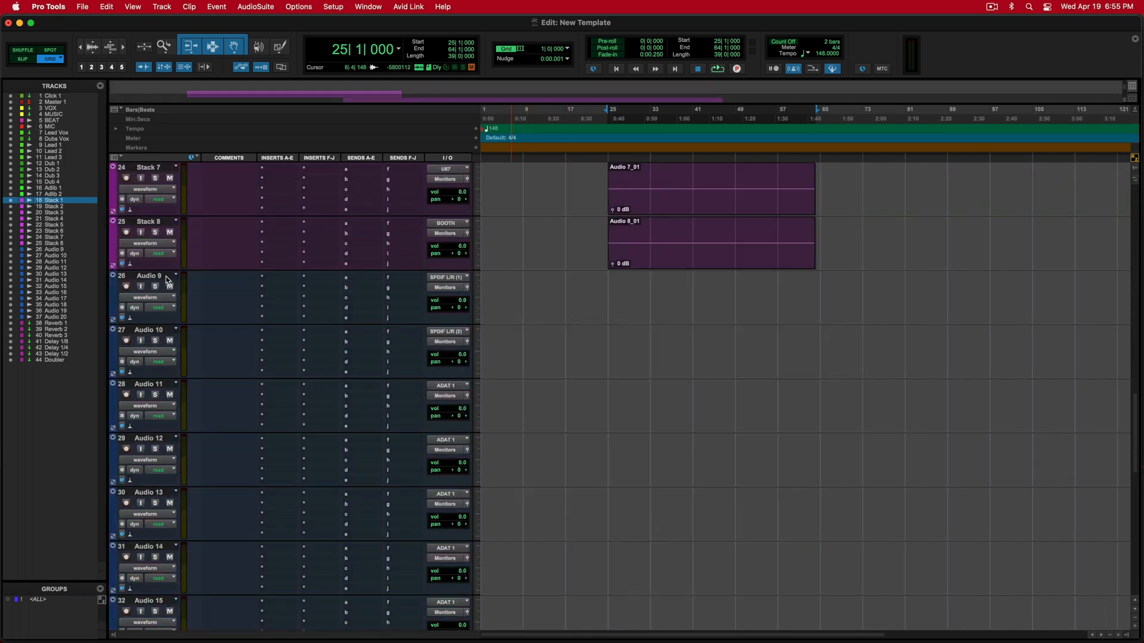
pyautogui.click(159, 276)
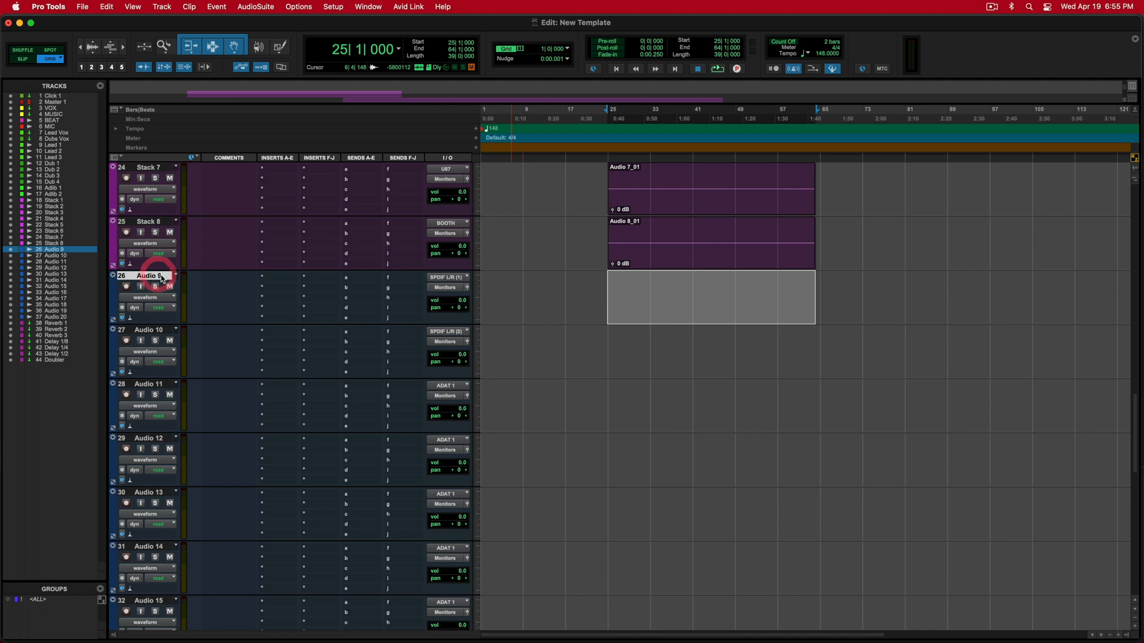
pyautogui.keyDown('shift'); pyautogui.click(154, 331); pyautogui.keyUp('shift')
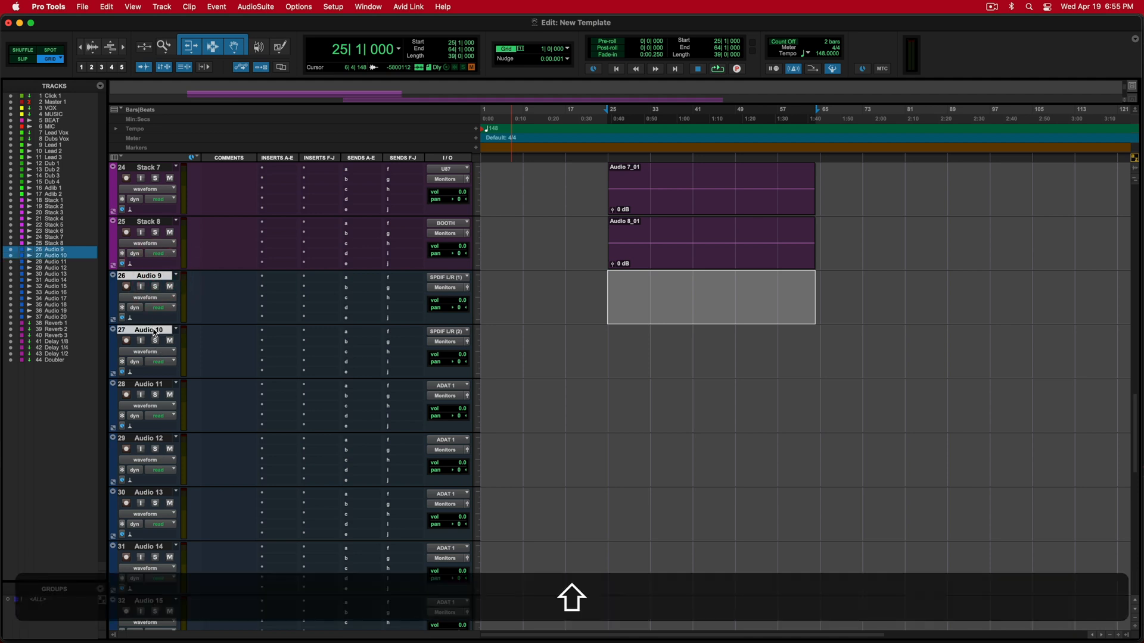
pyautogui.doubleClick(112, 292)
pyautogui.click(770, 312)
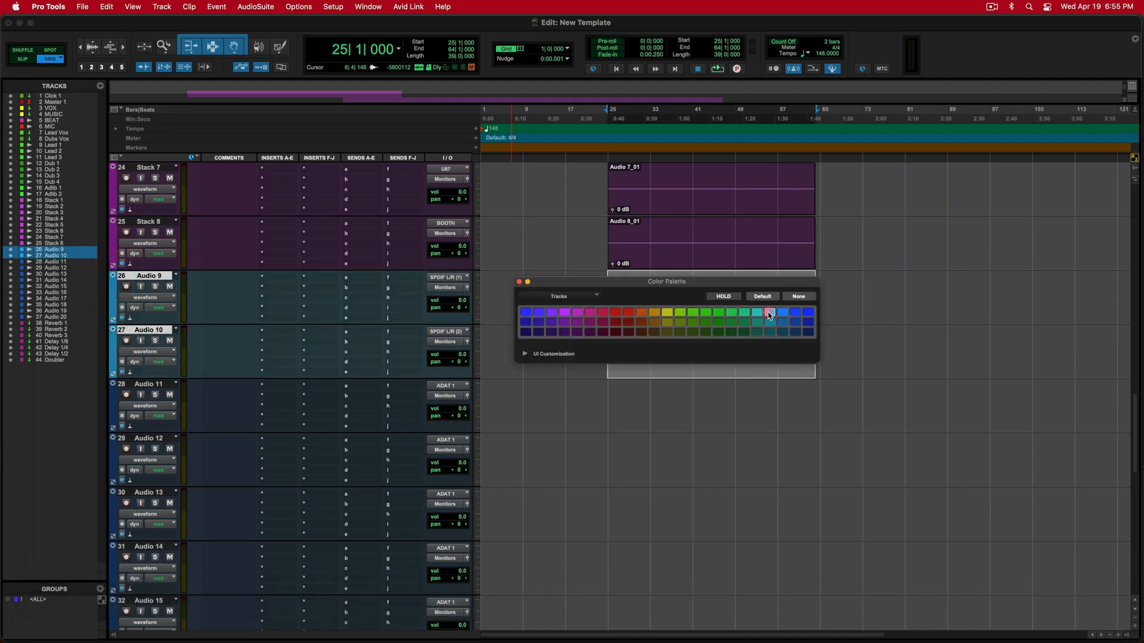
# Step: Color Audio 11 and Audio 12 blue, and Audio 13 and Audio 14 dark navy blue
pyautogui.click(139, 385)
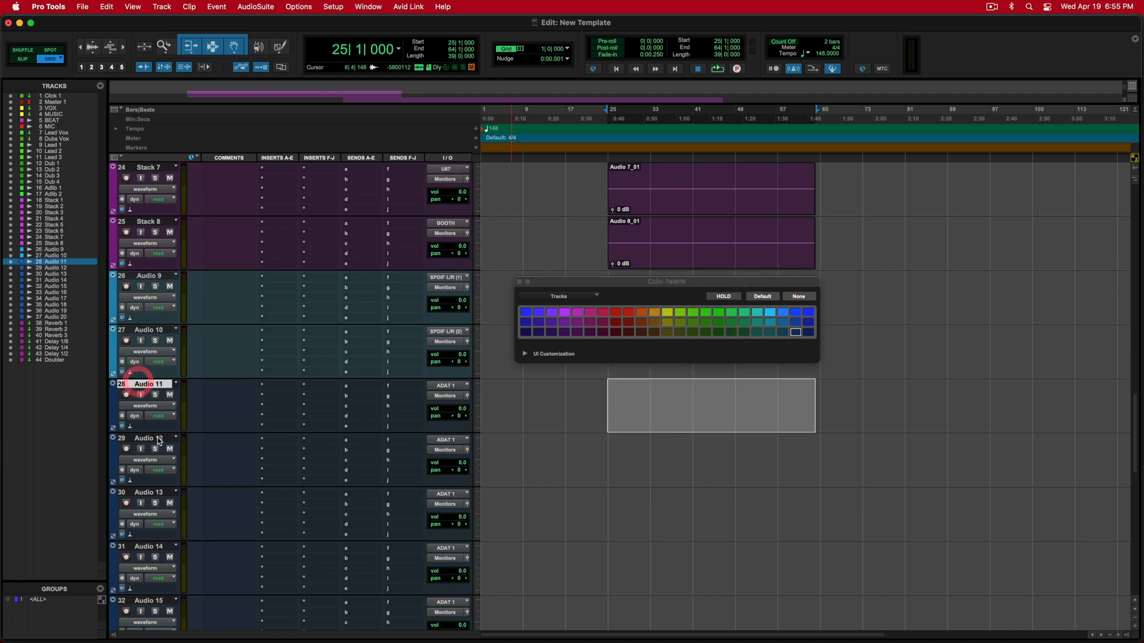
pyautogui.keyDown('shift'); pyautogui.click(143, 439); pyautogui.keyUp('shift')
pyautogui.click(796, 331)
pyautogui.click(146, 493)
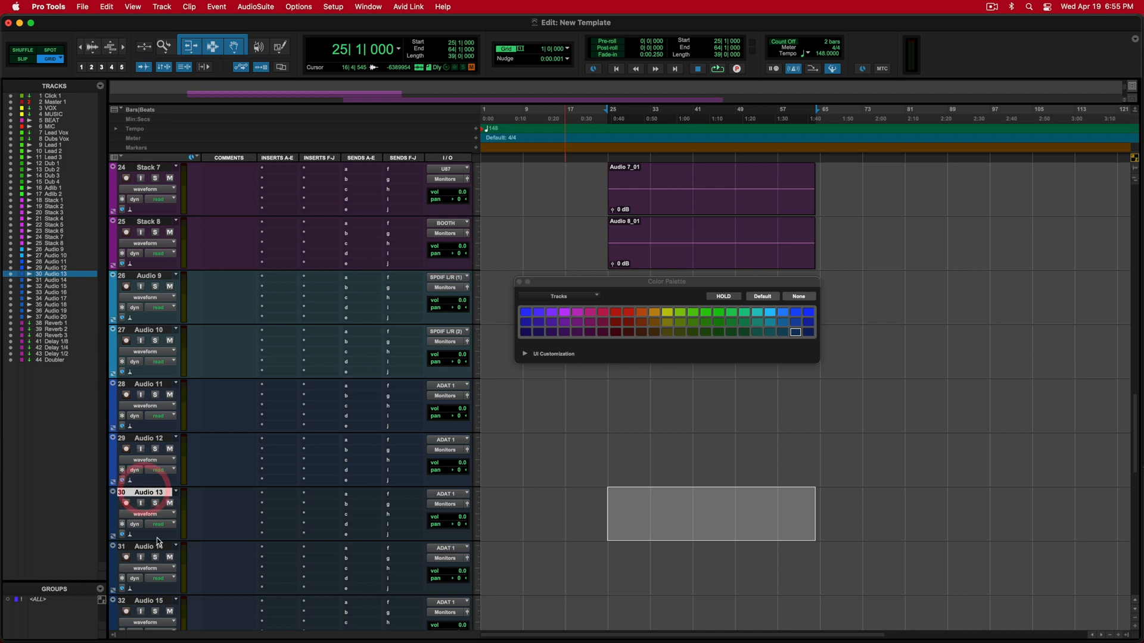
pyautogui.keyDown('shift'); pyautogui.click(147, 546); pyautogui.keyUp('shift')
pyautogui.click(809, 332)
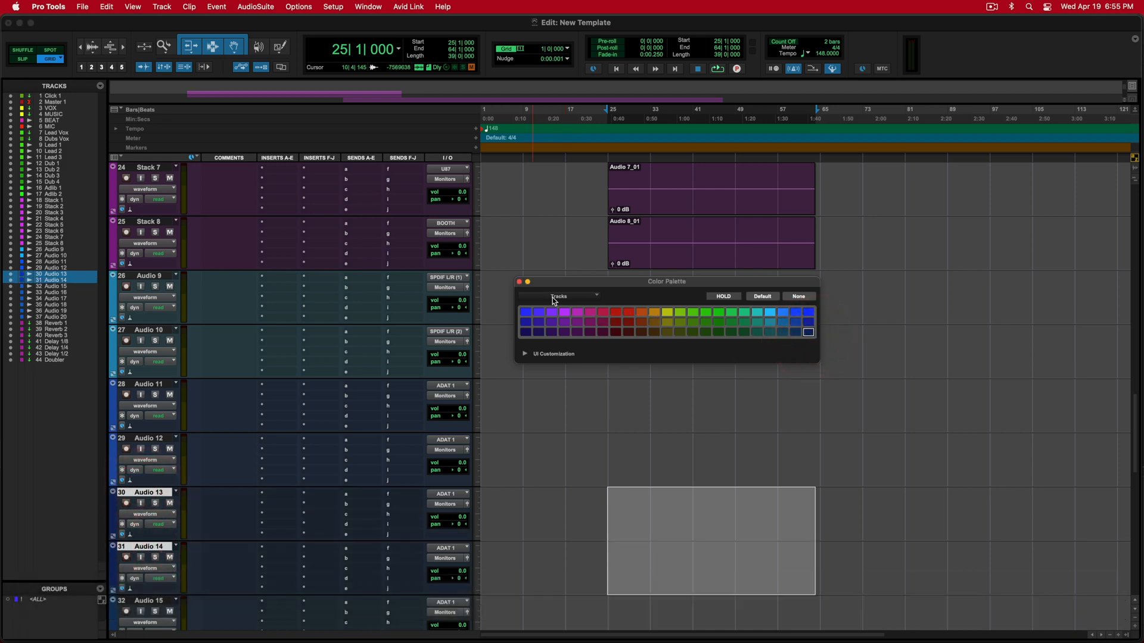
pyautogui.click(520, 283)
# Step: Rename Audio 9 through Audio 14 as Hi Harm 1, Hi Harm 2, Mid Harm 1, Mid Harm 2, Lo Harm 1 and Lo Harm 2
pyautogui.doubleClick(149, 276)
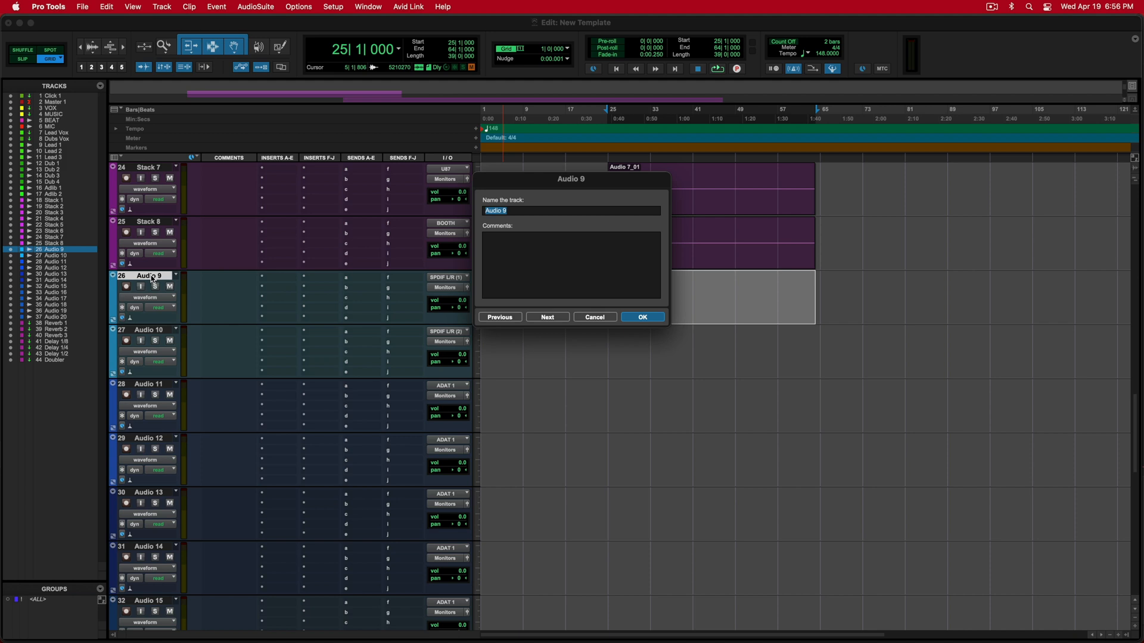
pyautogui.press('shift')
pyautogui.write('HI')
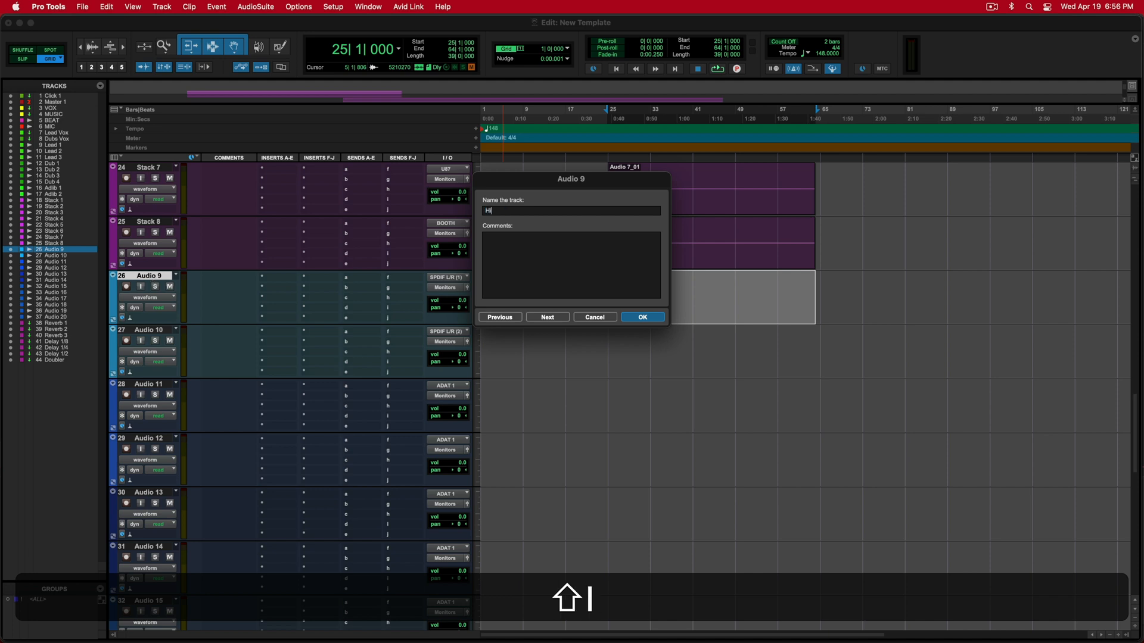
pyautogui.write(' Harm 1')
pyautogui.press('super+a')
pyautogui.press('super+c')
pyautogui.press('super+Return')
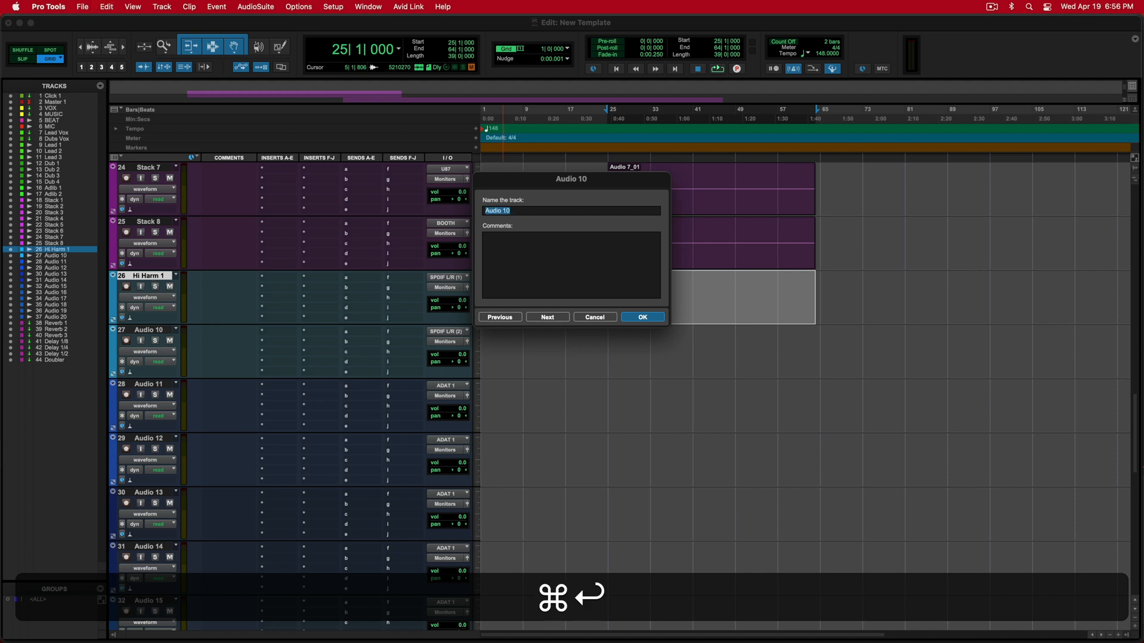
pyautogui.press('super+v')
pyautogui.press('BackSpace')
pyautogui.write('2')
pyautogui.press('super+Return')
pyautogui.press('Return')
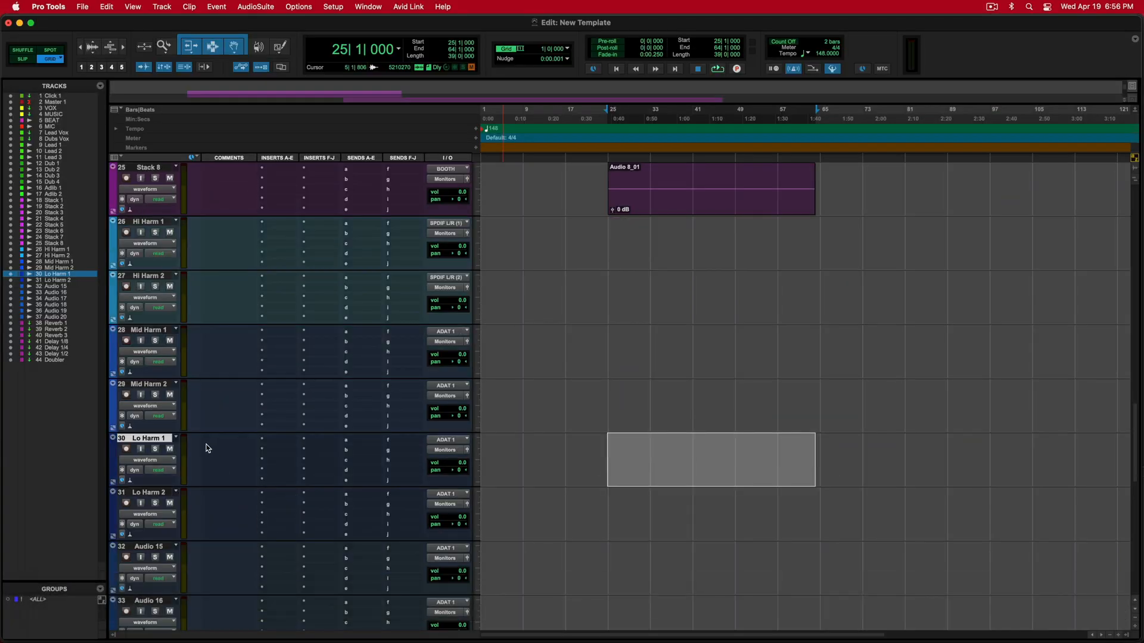
# Step: Consolidate empty ranges starting at bar 26 into placeholder clips, about 11 bars on the Hi Harm tracks and 10 bars on the Mid Harm tracks
pyautogui.moveTo(610, 234); pyautogui.dragTo(673, 281)
pyautogui.hotkey('alt', 'shift', '3')
pyautogui.moveTo(615, 333); pyautogui.dragTo(666, 400)
pyautogui.hotkey('alt', 'shift', '3')
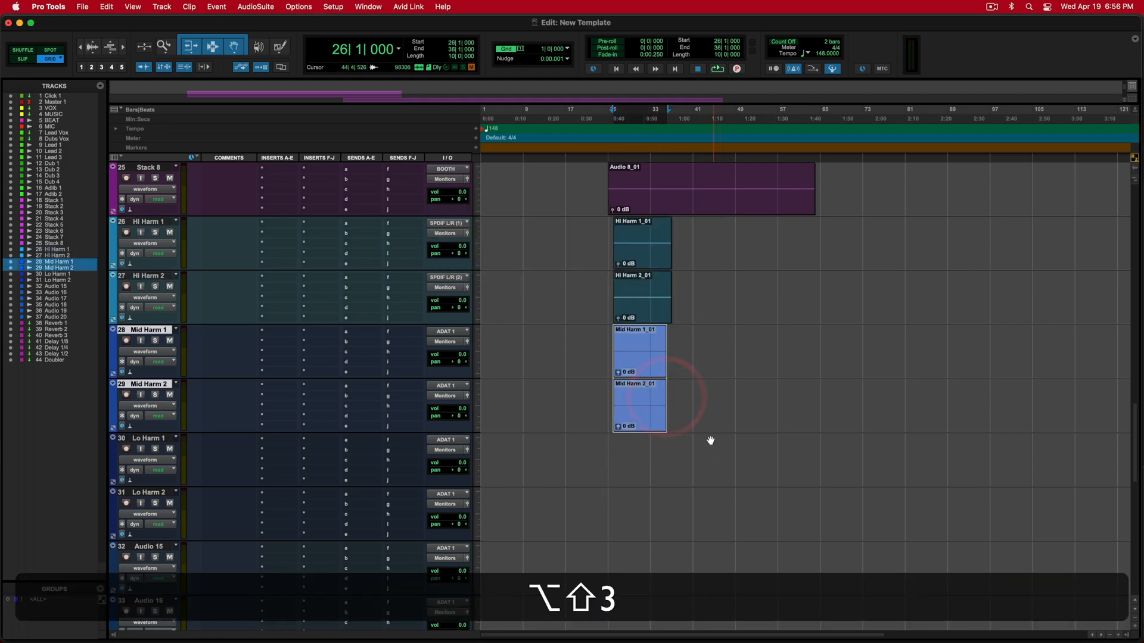
# Step: Consolidate the empty range from bar 47 to bar 59 into placeholder clips on all six Hi, Mid and Lo Harm tracks
pyautogui.moveTo(723, 225); pyautogui.dragTo(787, 495)
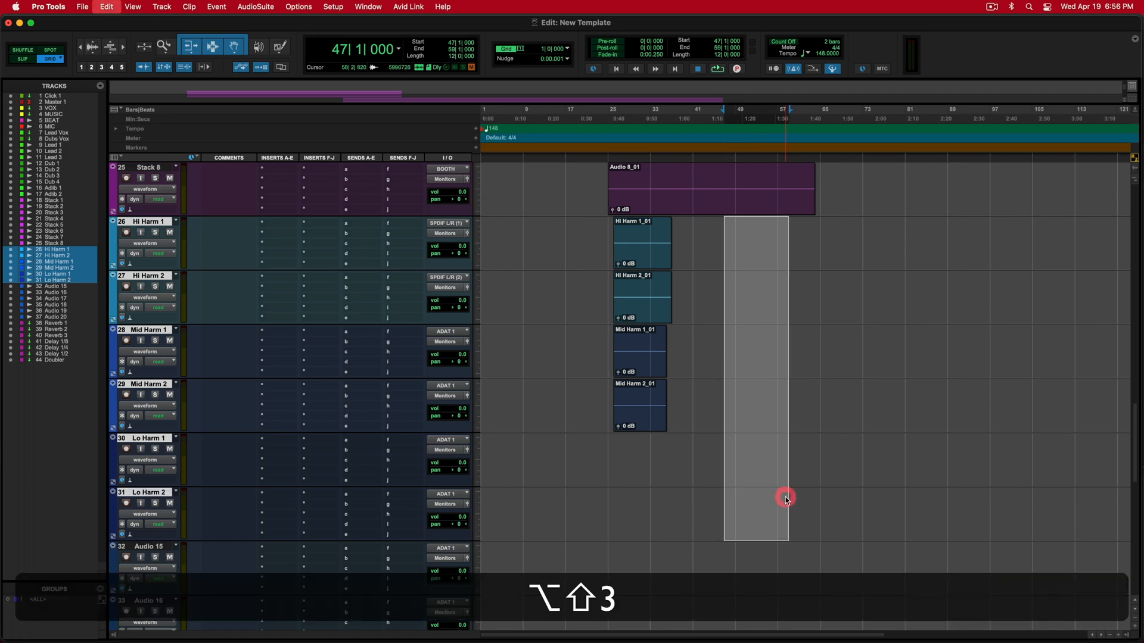
pyautogui.hotkey('alt', 'shift', '3')
pyautogui.scroll(1, 778, 351)
pyautogui.scroll(5, 779, 351)
pyautogui.scroll(-5, 778, 351)
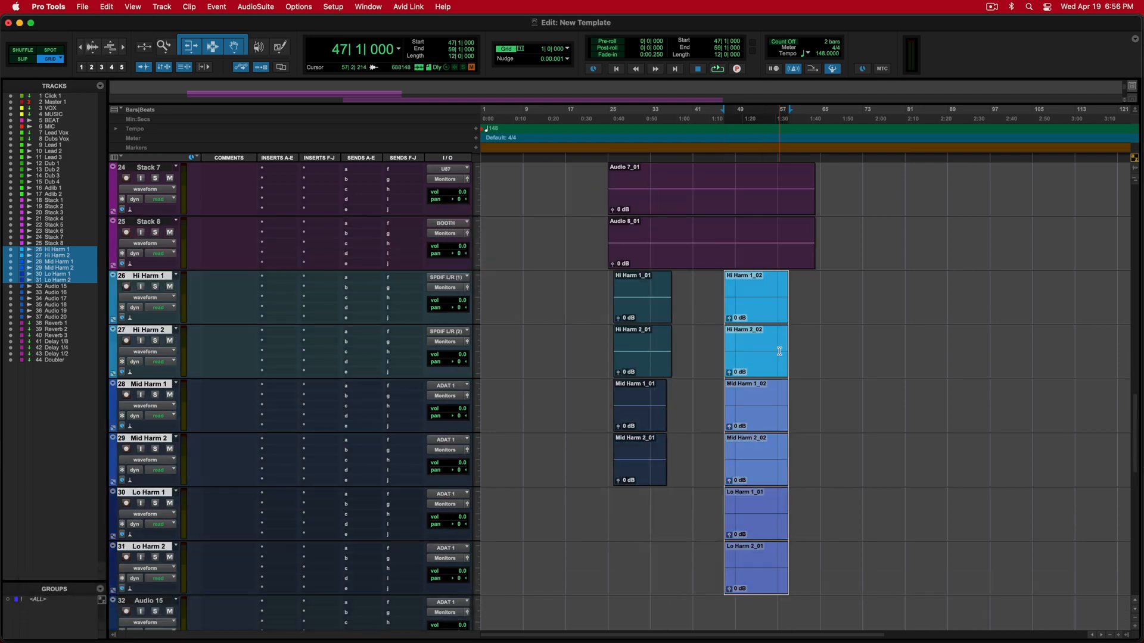
pyautogui.scroll(5, 733, 290)
pyautogui.scroll(-2, 724, 296)
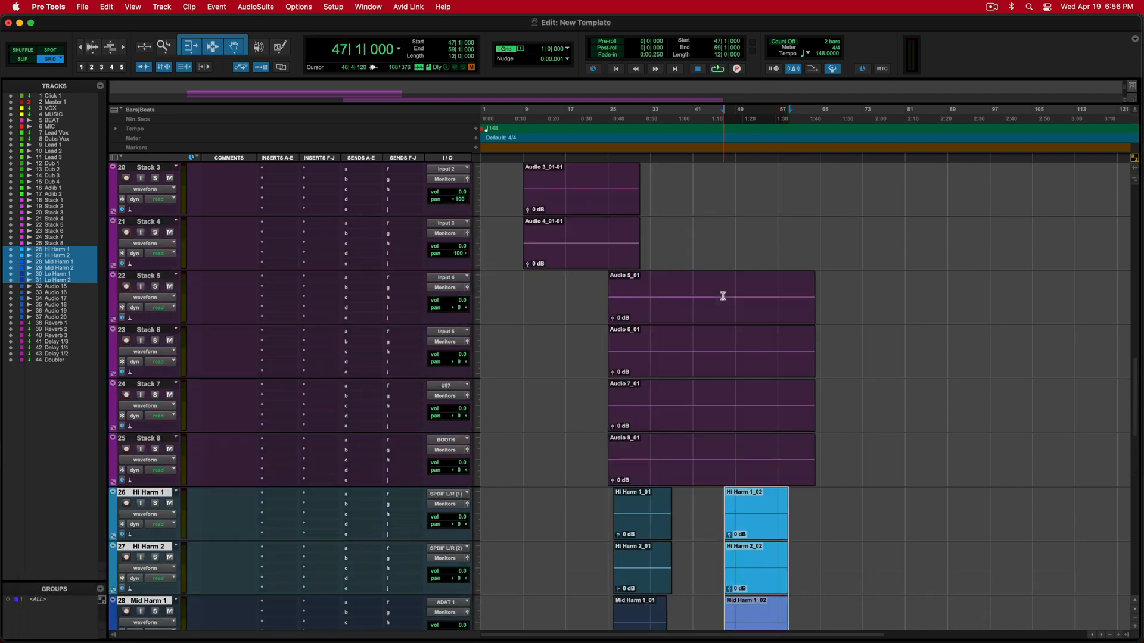
# Step: Consolidate the empty range from bar 47 to bar 59 into placeholder clips on Audio 15 through Audio 20
pyautogui.scroll(-7, 193, 395)
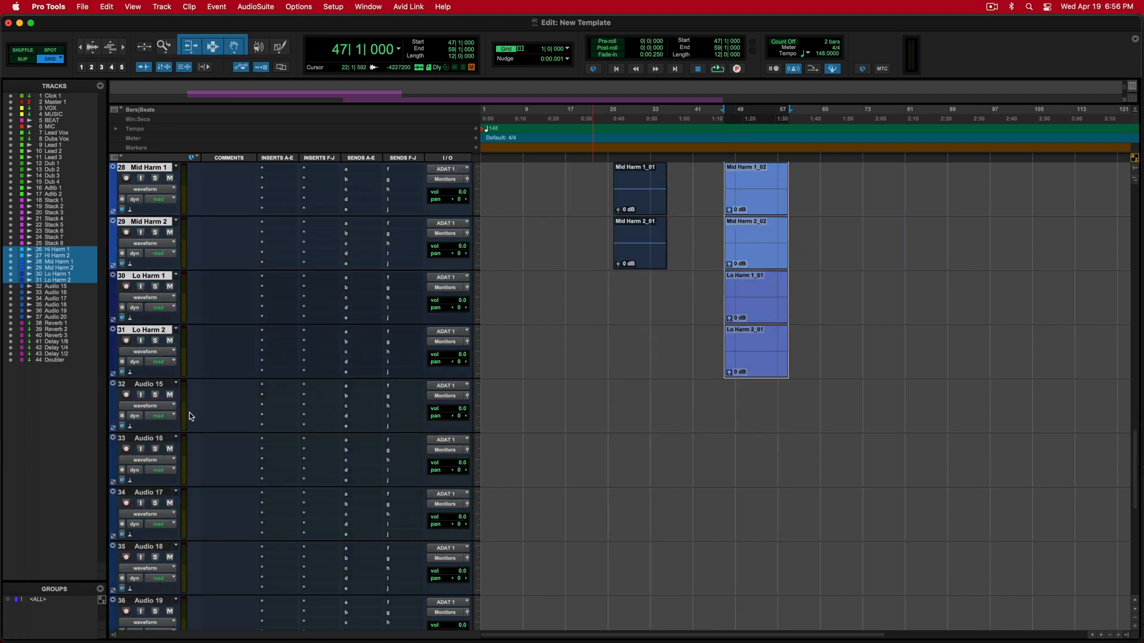
pyautogui.click(158, 384)
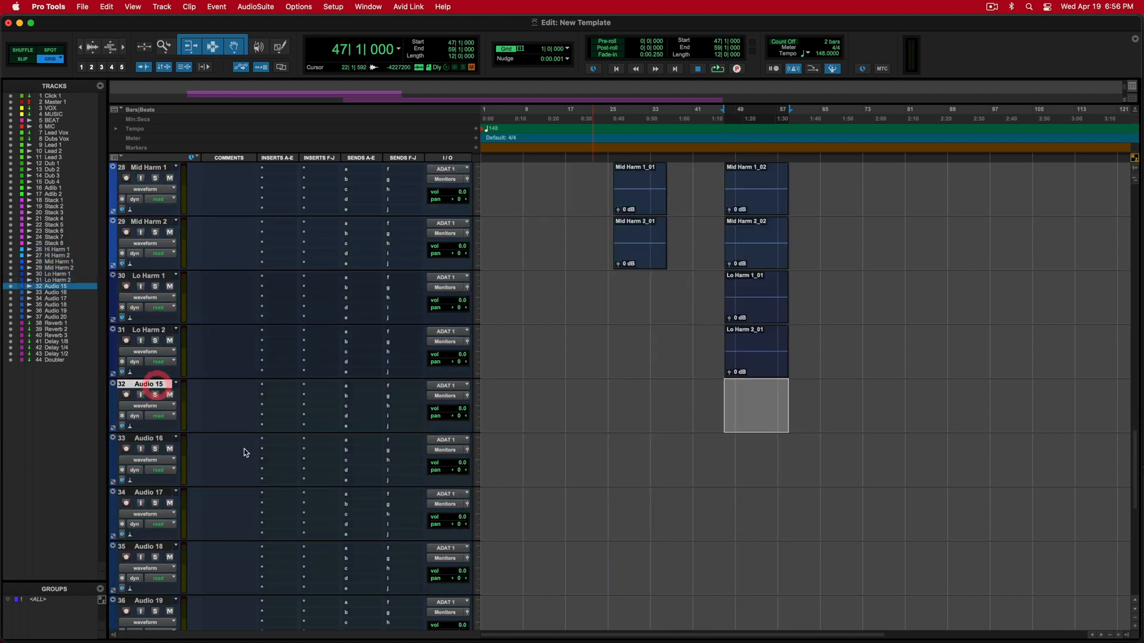
pyautogui.scroll(-2, 246, 453)
pyautogui.keyDown('shift'); pyautogui.click(158, 547); pyautogui.keyUp('shift')
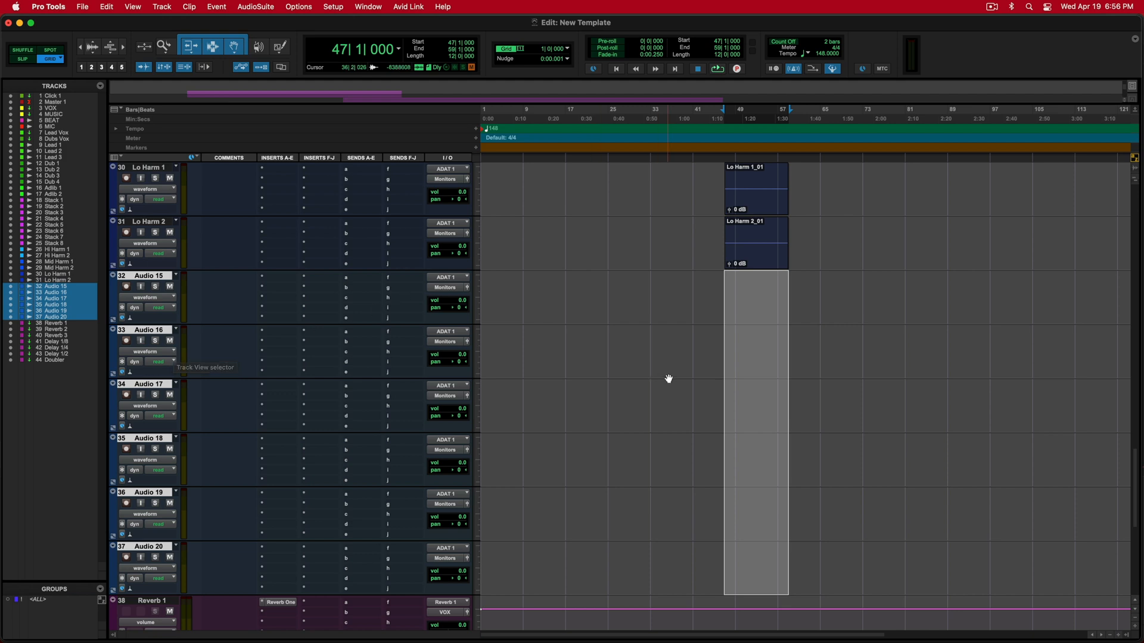
pyautogui.scroll(2, 672, 380)
pyautogui.scroll(-2, 740, 424)
pyautogui.hotkey('alt', 'shift', '3')
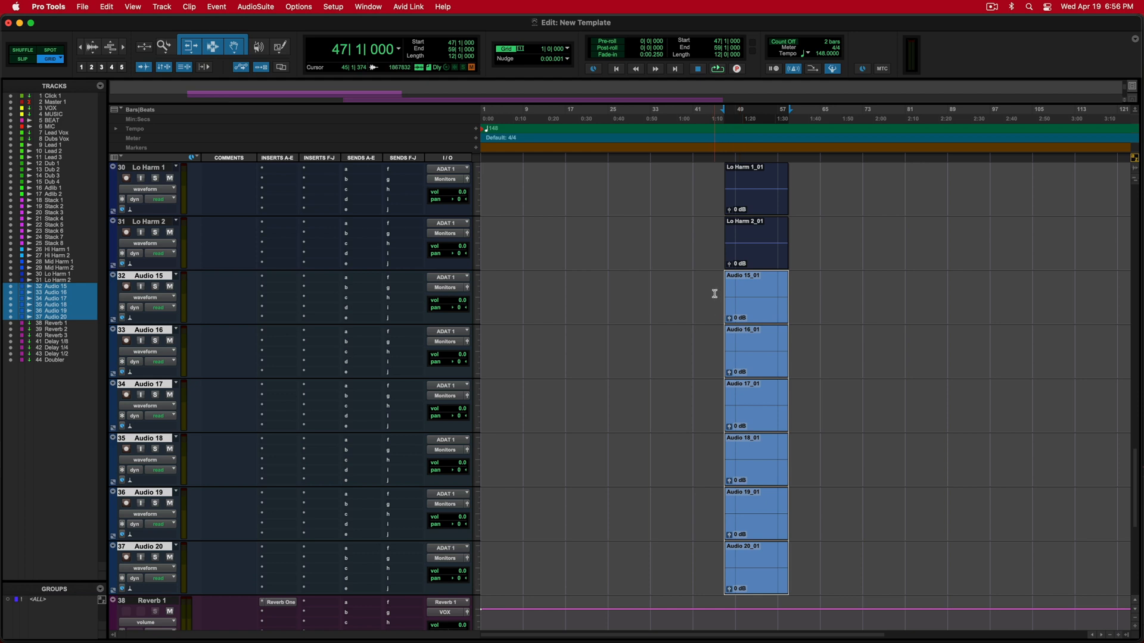
# Step: Color the tracks Audio 15 through Audio 20 violet
pyautogui.click(715, 293)
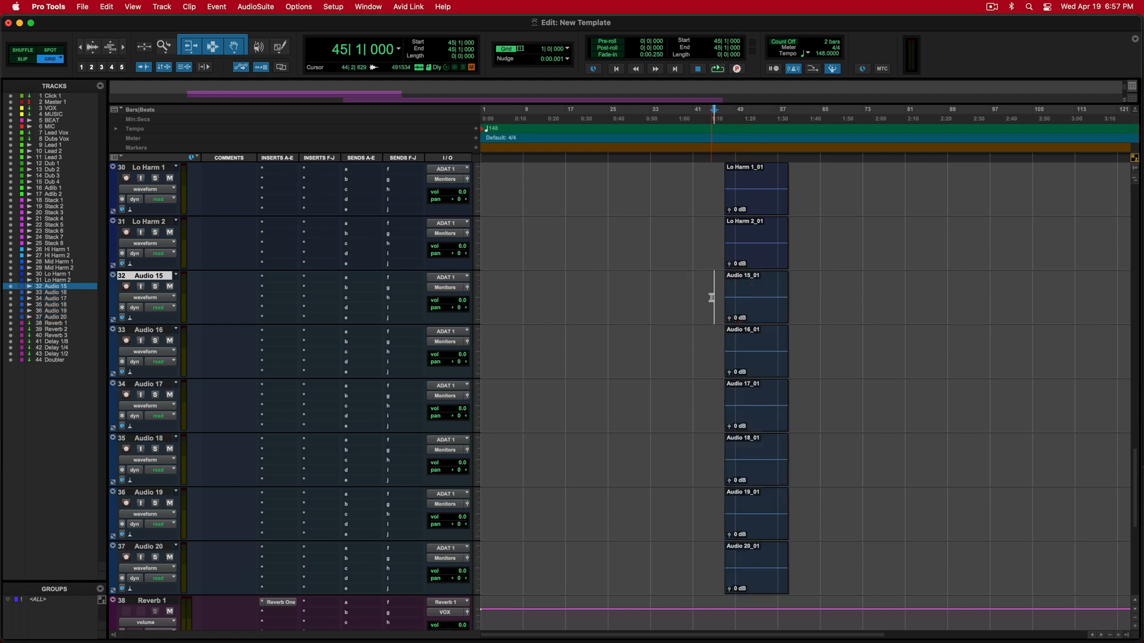
pyautogui.keyDown('shift'); pyautogui.click(147, 552); pyautogui.keyUp('shift')
pyautogui.doubleClick(112, 292)
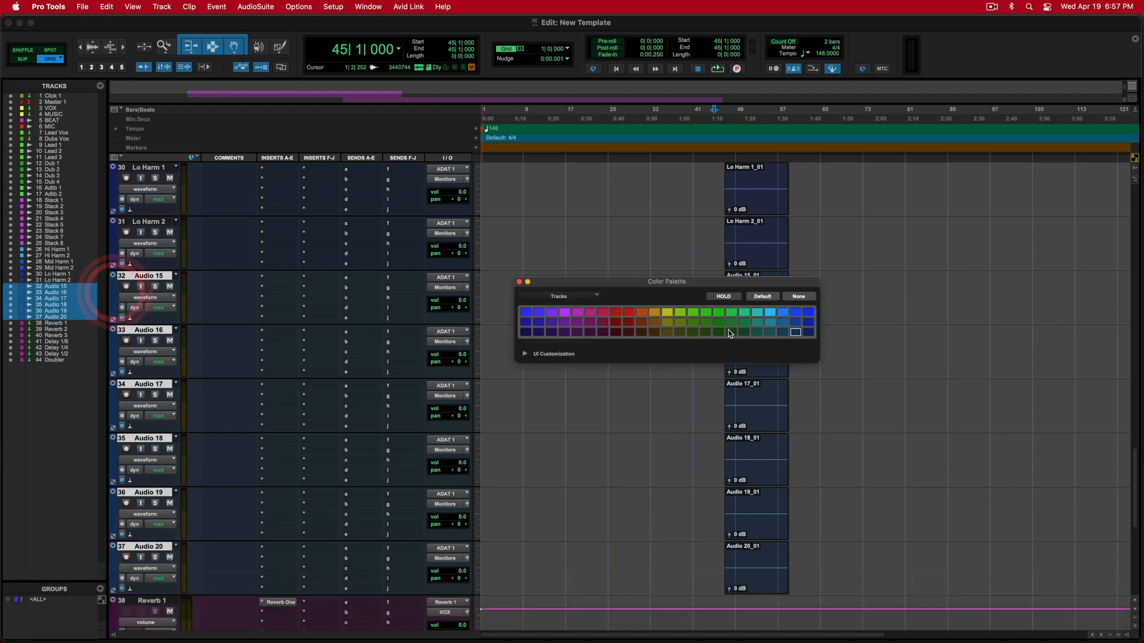
pyautogui.click(539, 312)
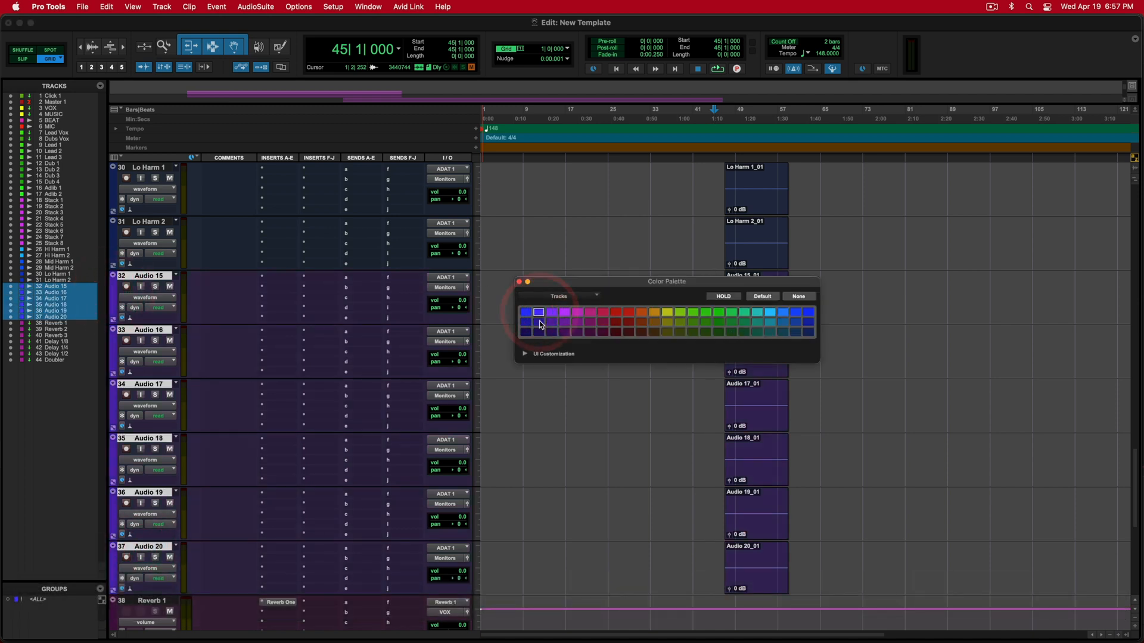
pyautogui.click(519, 282)
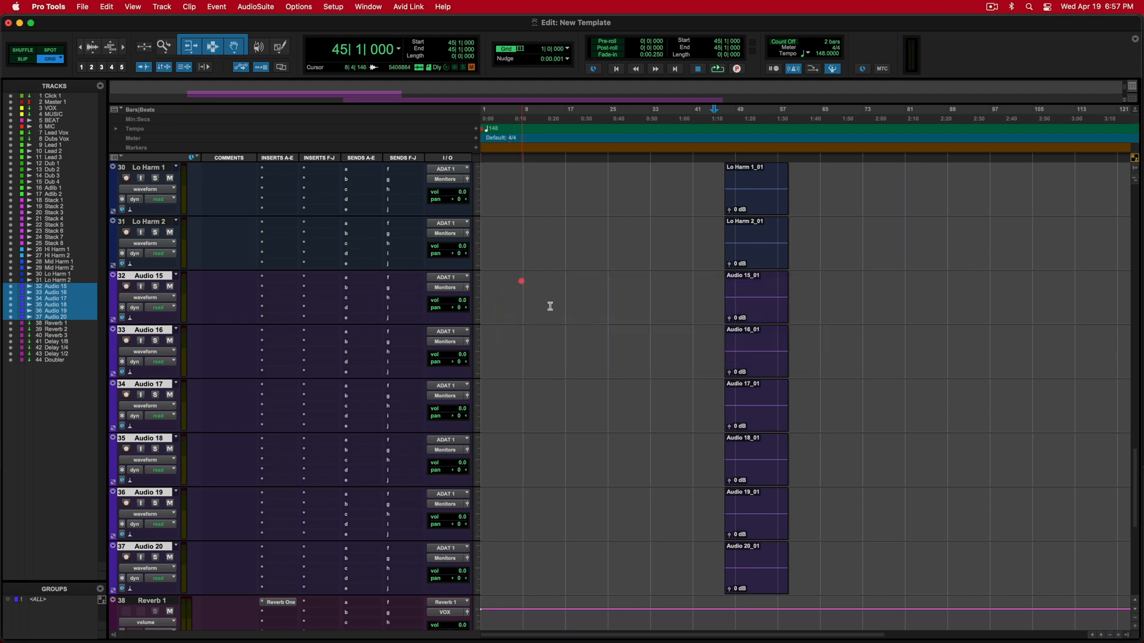
# Step: Rename the tracks Audio 15 and Audio 16 as BG 1 and BG 2
pyautogui.scroll(1, 682, 398)
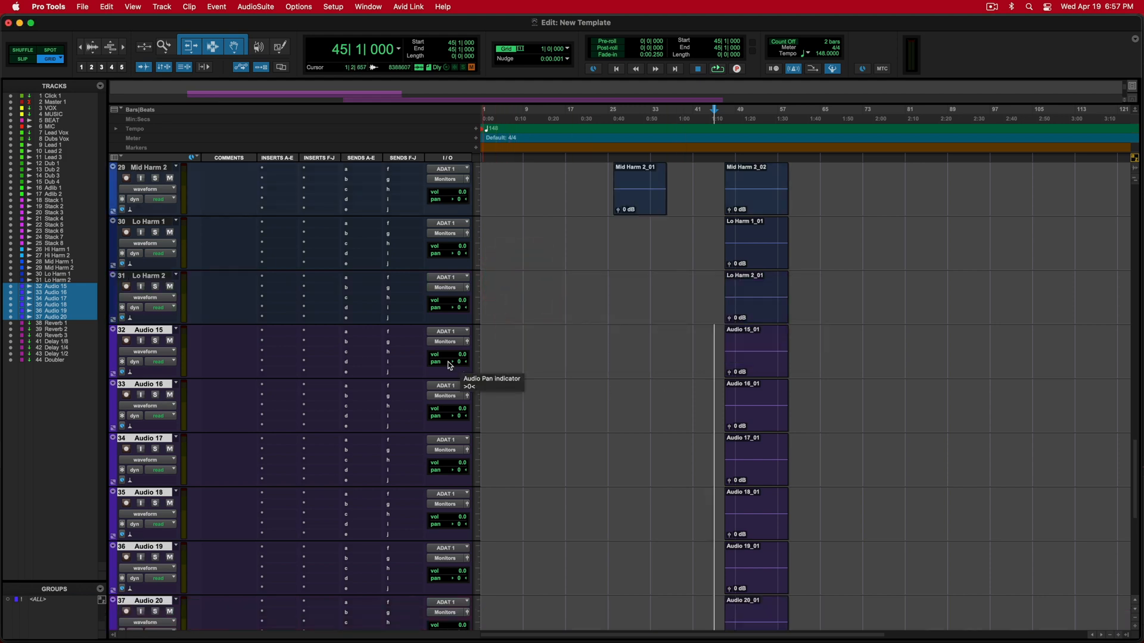
pyautogui.doubleClick(149, 330)
pyautogui.write('BG')
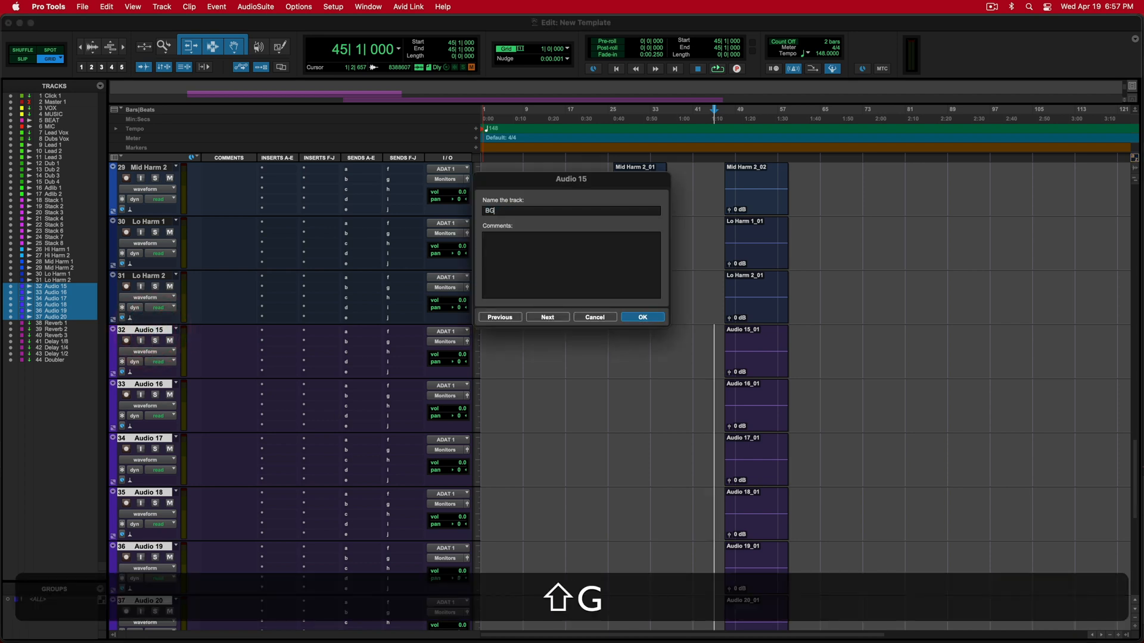
pyautogui.write(' 1')
pyautogui.press('cmd+Return')
pyautogui.press('cmd+a')
pyautogui.write('BG 2')
pyautogui.press('Return')
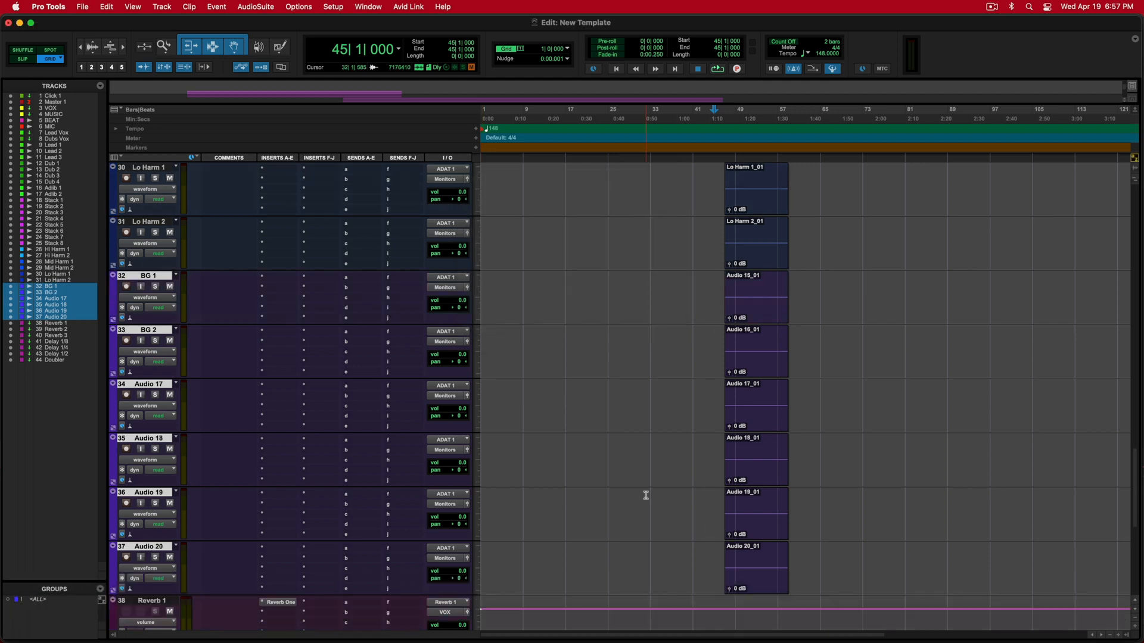
# Step: Consolidate the empty range on Lead 2 and Lead 3, starting at bar 9 and matching the Lead 1 clip's length, into placeholder clips
pyautogui.scroll(6, 646, 495)
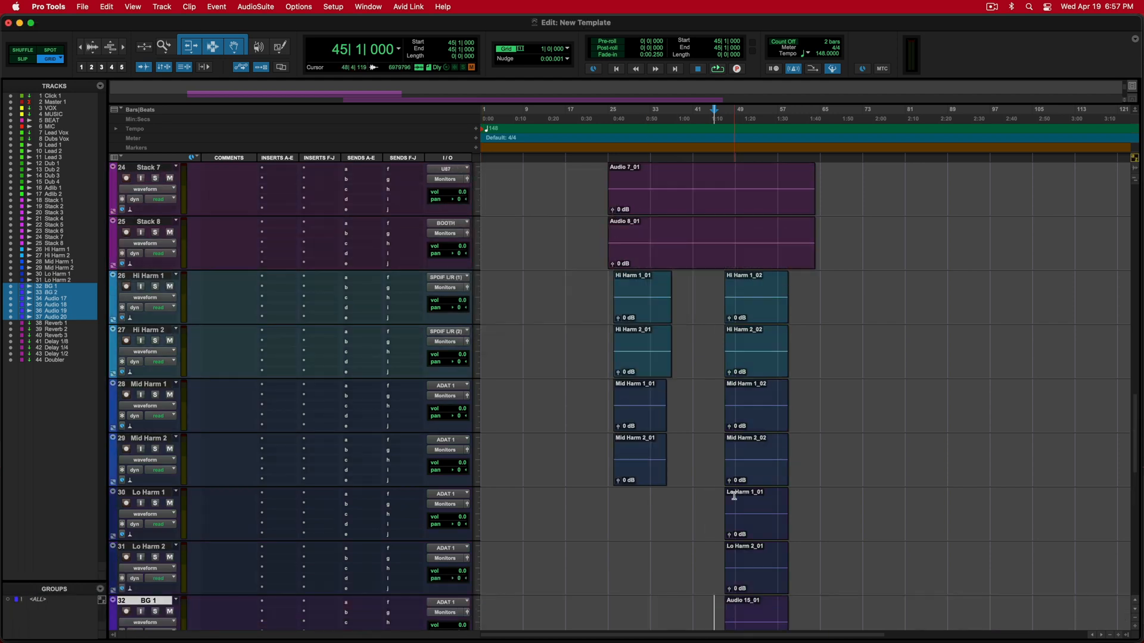
pyautogui.scroll(1, 727, 496)
pyautogui.scroll(18, 724, 495)
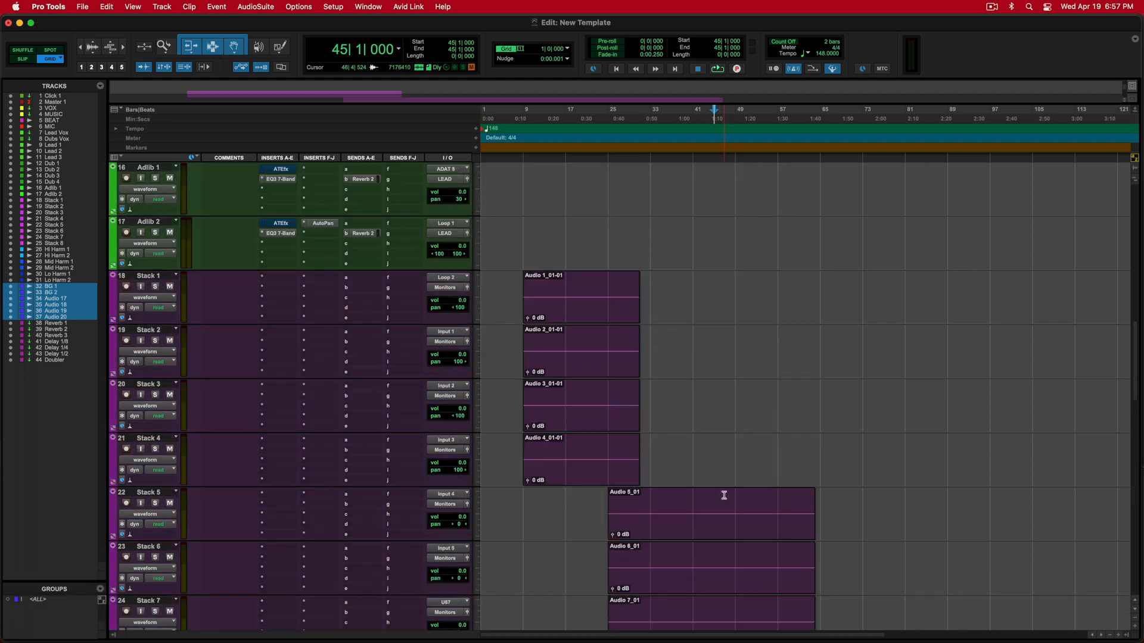
pyautogui.scroll(-1, 708, 425)
pyautogui.moveTo(543, 384); pyautogui.dragTo(590, 438)
pyautogui.moveTo(556, 348); pyautogui.dragTo(613, 423)
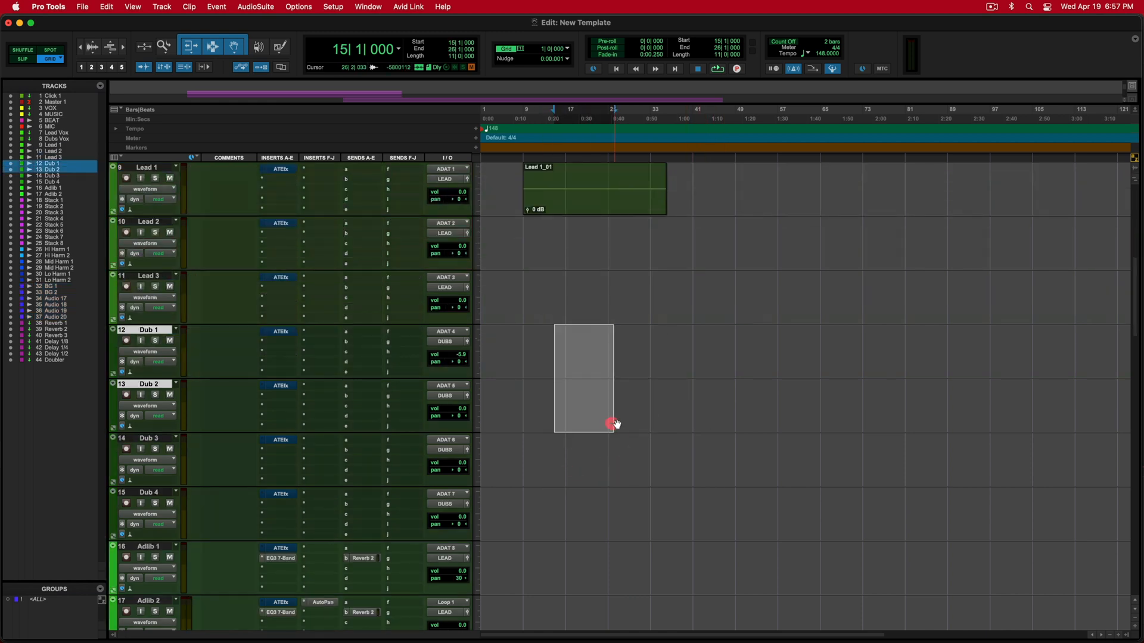
pyautogui.scroll(3, 613, 424)
pyautogui.click(498, 388)
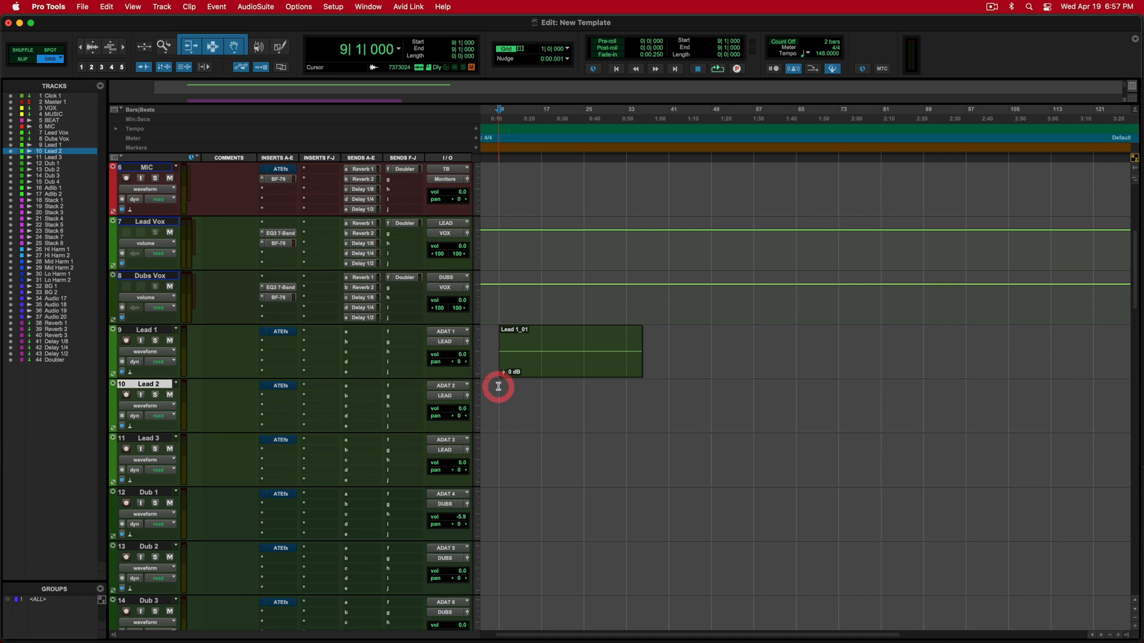
pyautogui.click(531, 364)
pyautogui.moveTo(531, 364); pyautogui.dragTo(641, 466)
pyautogui.hotkey('alt', 'shift', '3')
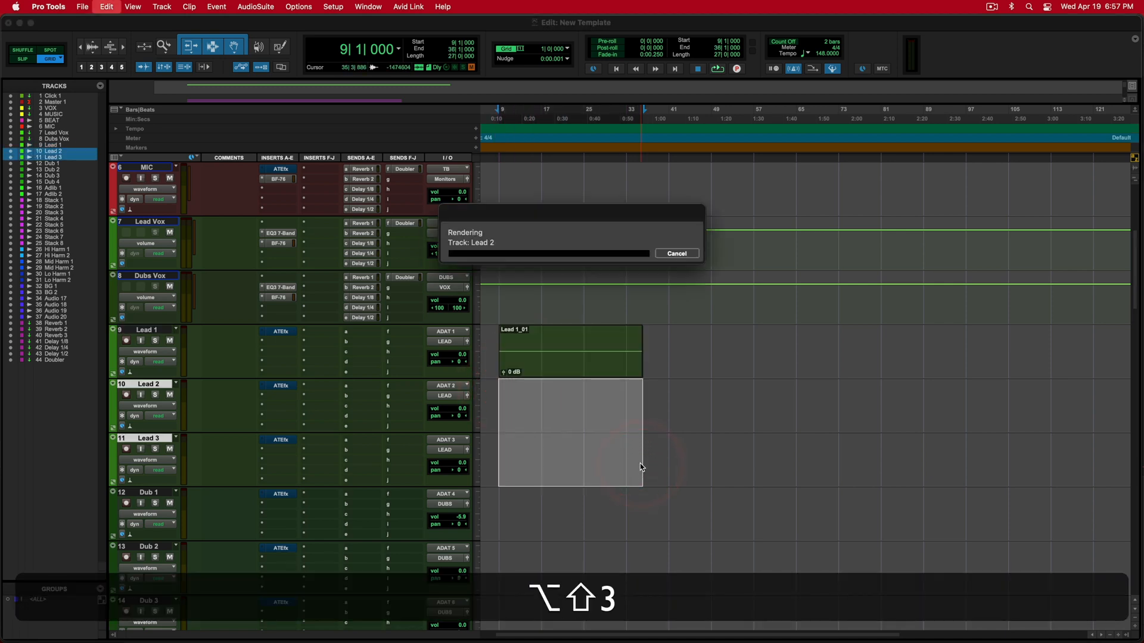
# Step: Pan Lead 2 fully left and Lead 3 fully right, and set both track volumes to -2.0 dB
pyautogui.moveTo(459, 415); pyautogui.dragTo(367, 420)
pyautogui.moveTo(457, 469); pyautogui.dragTo(537, 478)
pyautogui.moveTo(459, 408); pyautogui.dragTo(459, 414)
pyautogui.moveTo(462, 463); pyautogui.dragTo(459, 463)
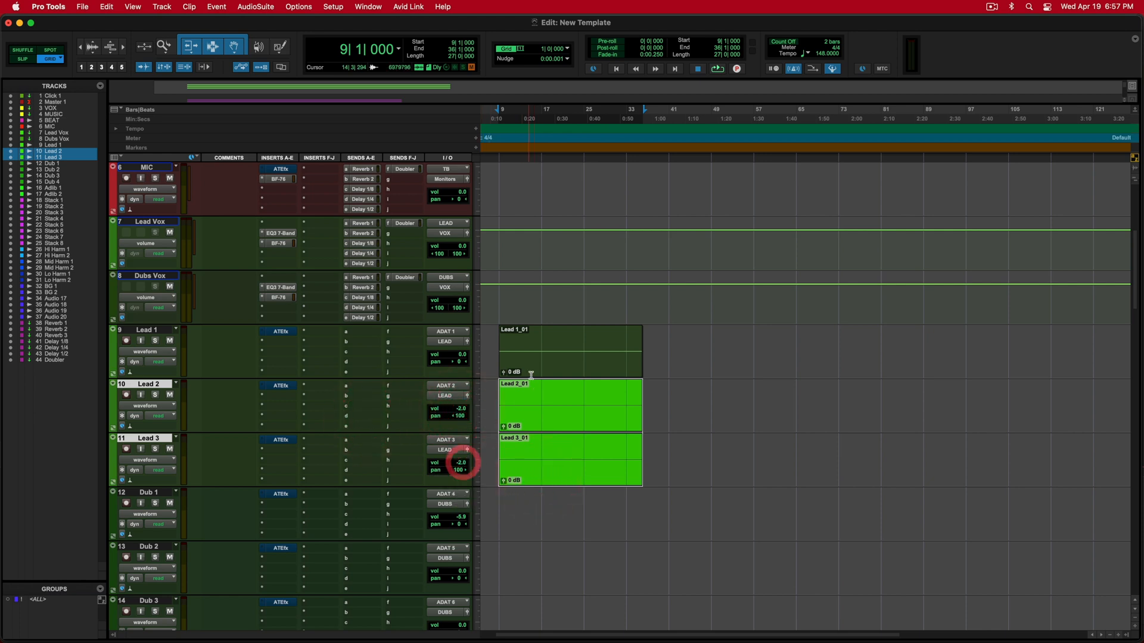
# Step: Group the tracks Stack 1 through Stack 8 as Stacks and lower the group's volume to -7.9 dB
pyautogui.scroll(-8, 549, 362)
pyautogui.scroll(-2, 551, 362)
pyautogui.moveTo(510, 281); pyautogui.dragTo(587, 453)
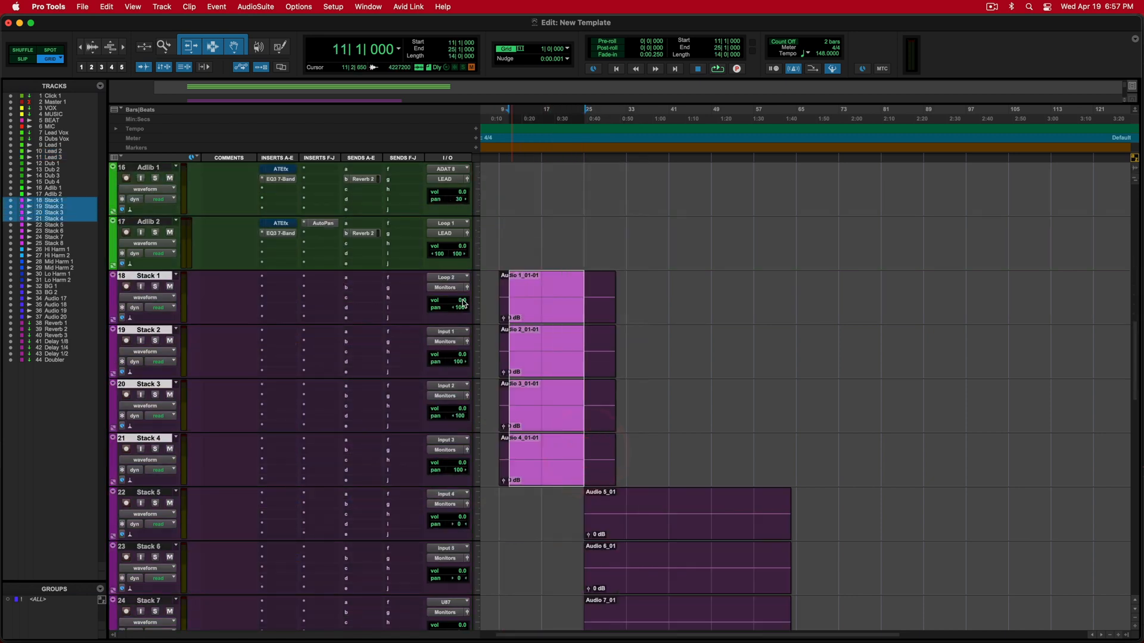
pyautogui.keyDown('alt'); pyautogui.click(153, 278); pyautogui.keyUp('alt')
pyautogui.click(154, 277)
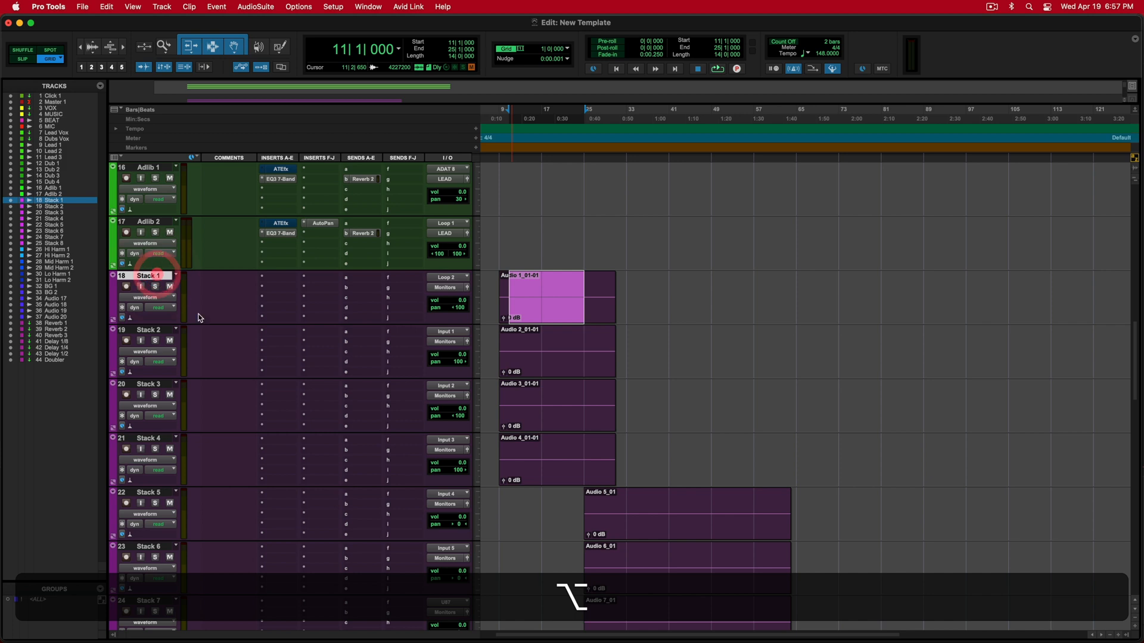
pyautogui.scroll(-4, 169, 470)
pyautogui.keyDown('shift'); pyautogui.click(155, 438); pyautogui.keyUp('shift')
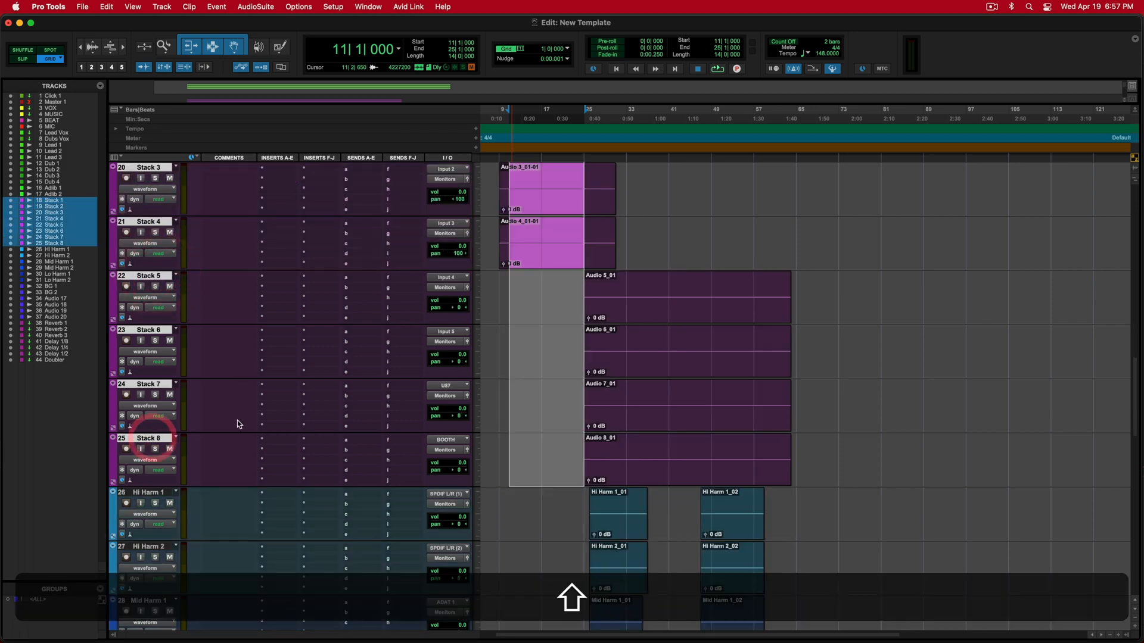
pyautogui.press('super+g')
pyautogui.write('Stacks')
pyautogui.press('Return')
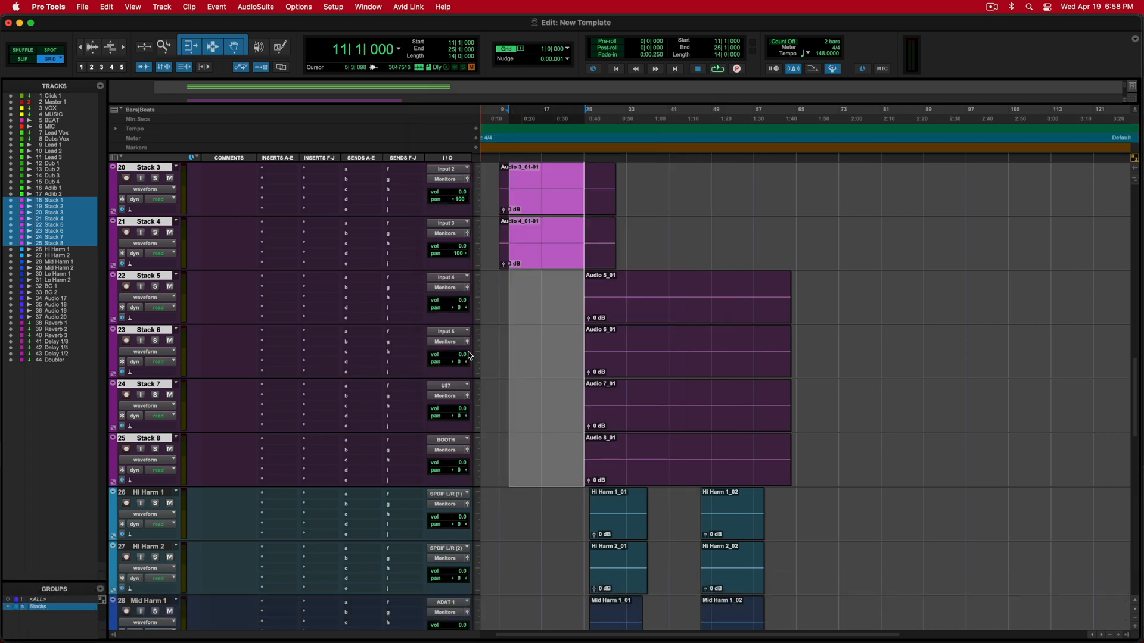
pyautogui.moveTo(464, 362); pyautogui.dragTo(461, 361)
pyautogui.scroll(2, 395, 378)
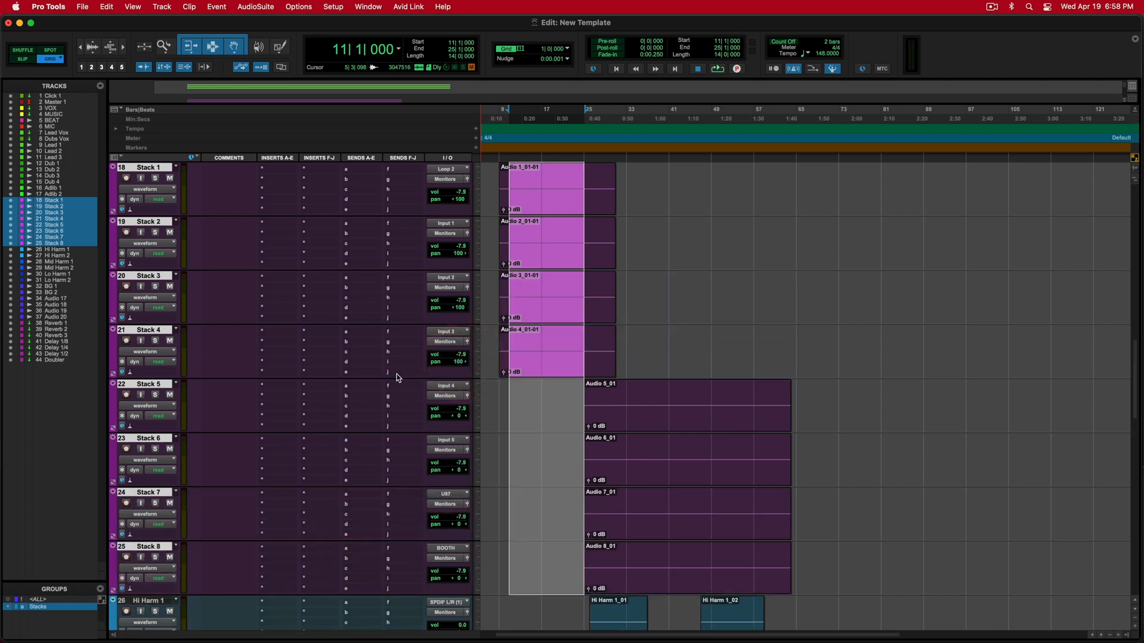
# Step: Create a Mix/Edit group named Harm from the six tracks Hi Harm 1 through Lo Harm 2
pyautogui.scroll(-5, 396, 378)
pyautogui.click(148, 330)
pyautogui.scroll(-1, 217, 374)
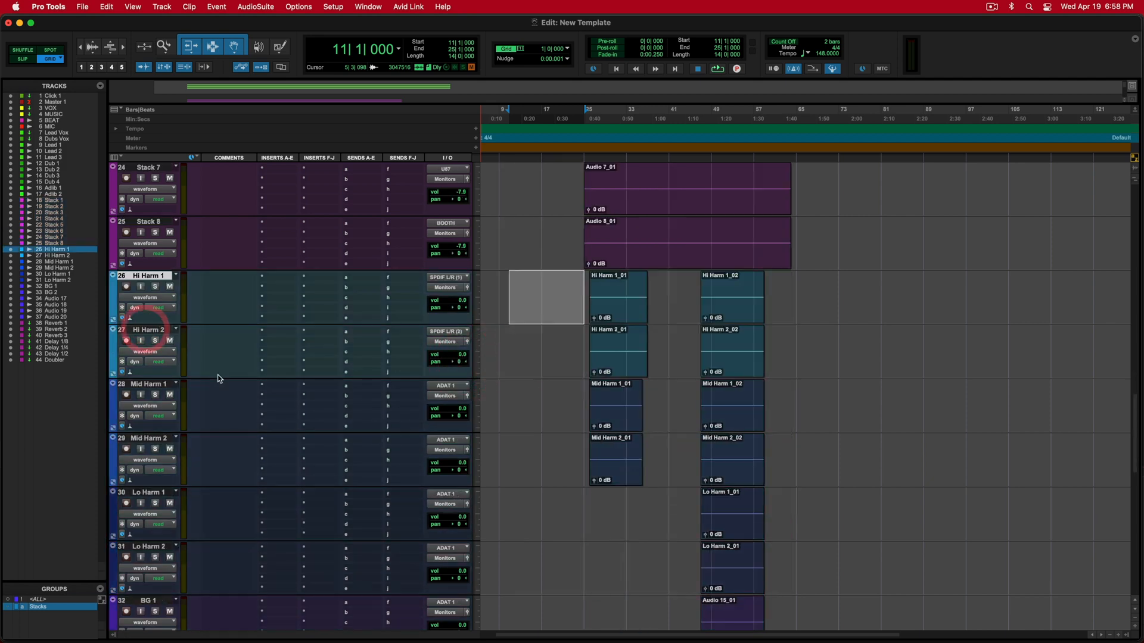
pyautogui.press('shift')
pyautogui.keyDown('shift'); pyautogui.click(156, 547); pyautogui.keyUp('shift')
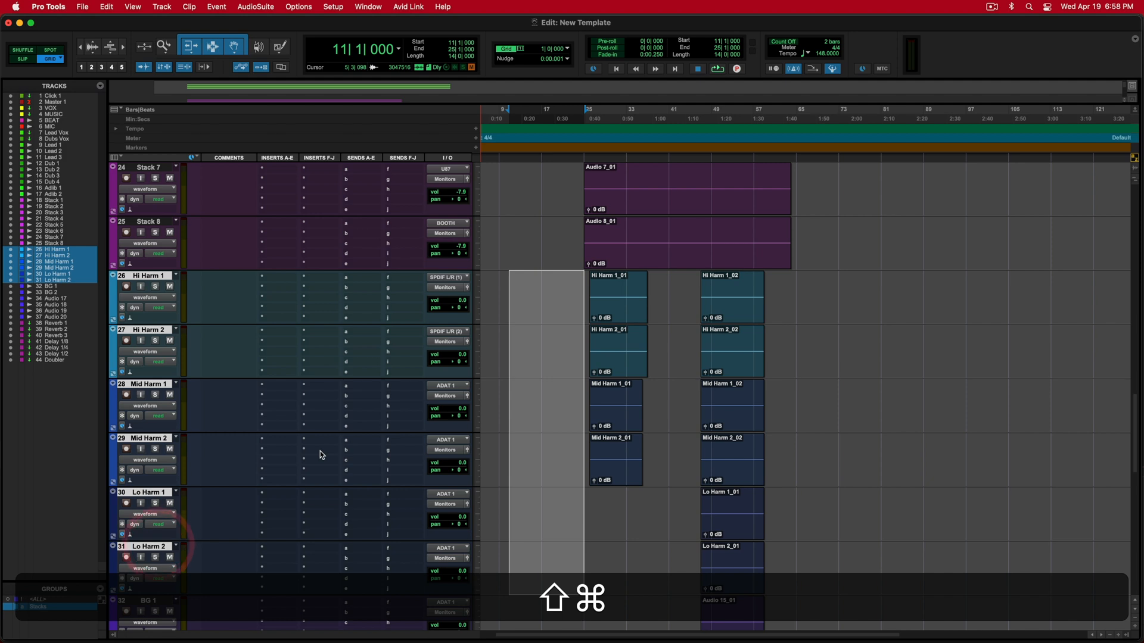
pyautogui.press('shift+super+g')
pyautogui.write('Harm')
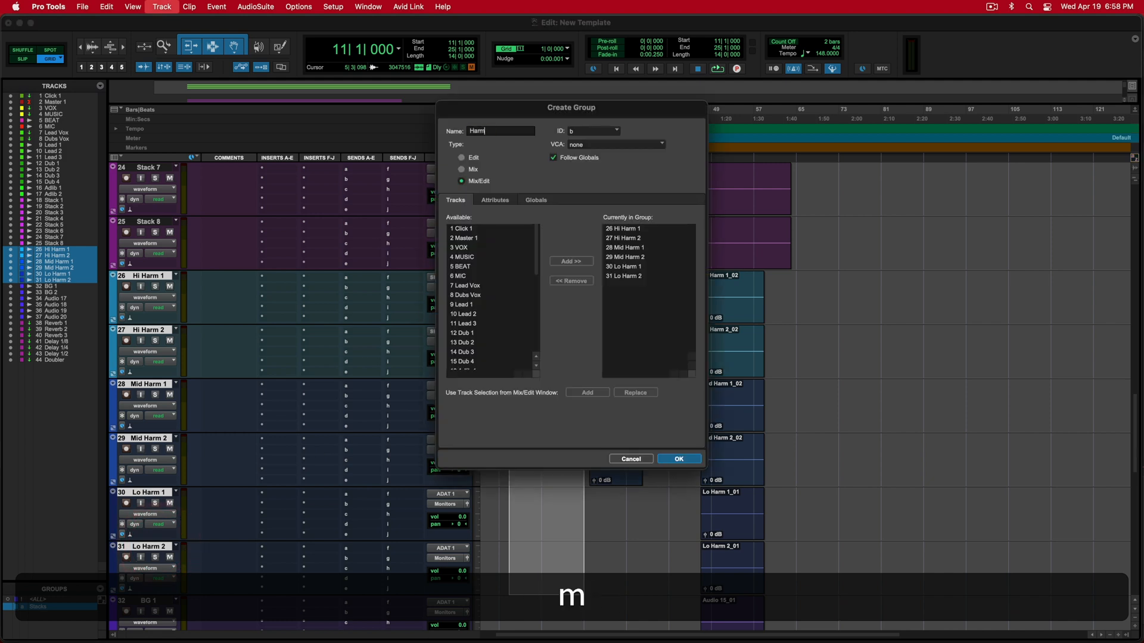
pyautogui.press('Return')
# Step: Pan the six harmony tracks alternately fully left and fully right in pairs, and set the Harm group's volume to -5.9 dB
pyautogui.moveTo(465, 300); pyautogui.dragTo(397, 314)
pyautogui.moveTo(459, 362); pyautogui.dragTo(506, 375)
pyautogui.moveTo(457, 421); pyautogui.dragTo(345, 422)
pyautogui.moveTo(459, 470); pyautogui.dragTo(498, 492)
pyautogui.moveTo(459, 524); pyautogui.dragTo(393, 562)
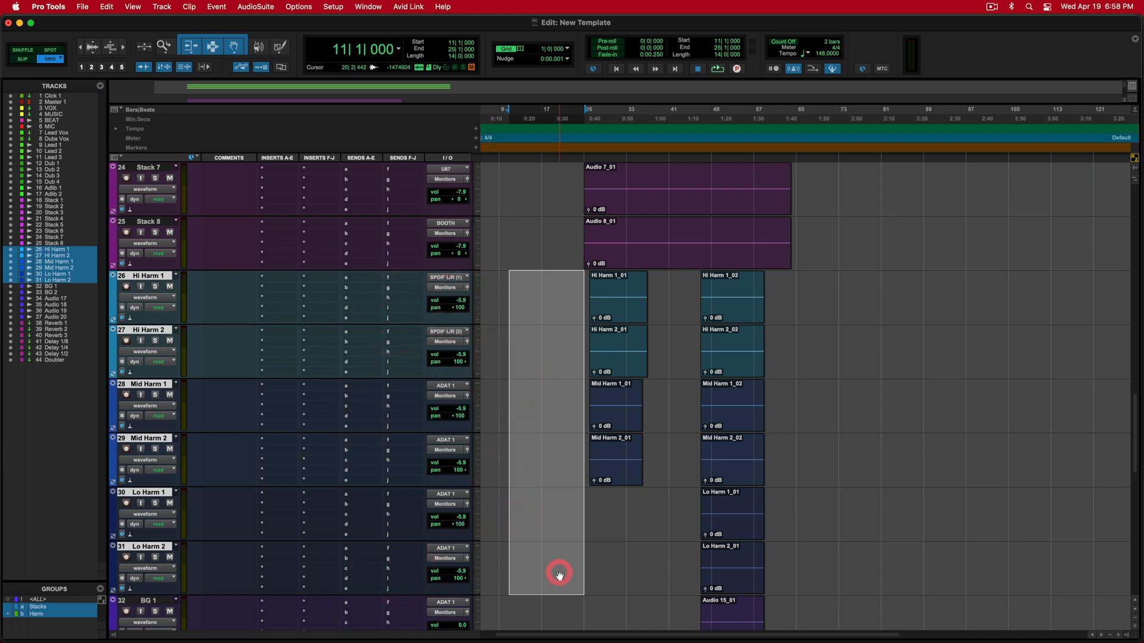
pyautogui.scroll(2, 566, 574)
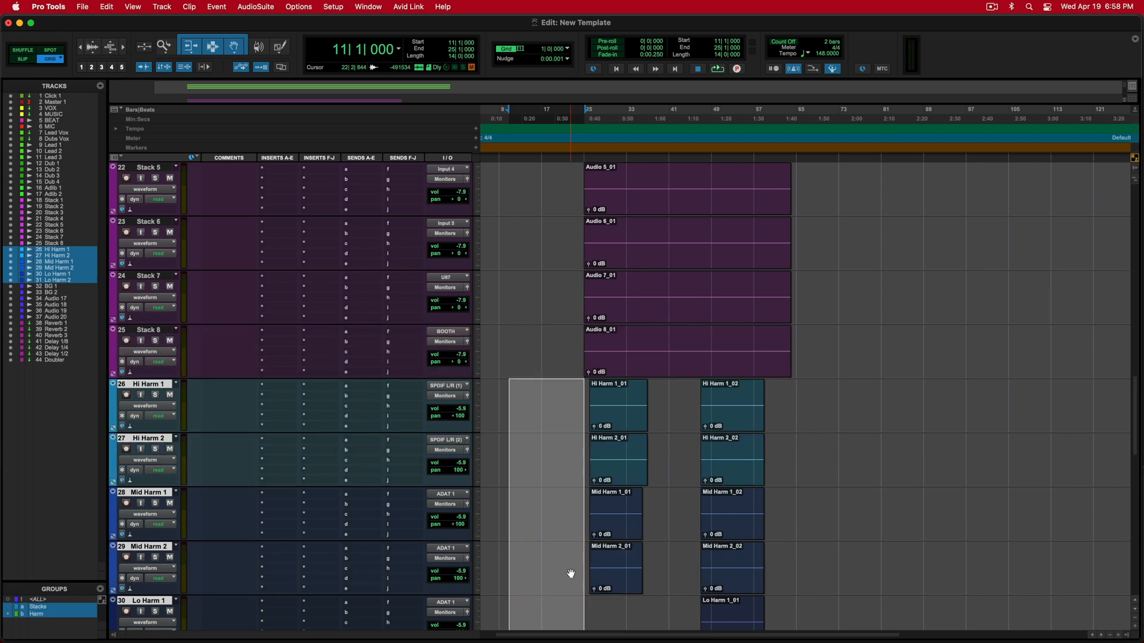
# Step: Delete all tracks from Stack 1 through Audio 20 together with the clips they contain
pyautogui.scroll(7, 571, 574)
pyautogui.scroll(1, 503, 415)
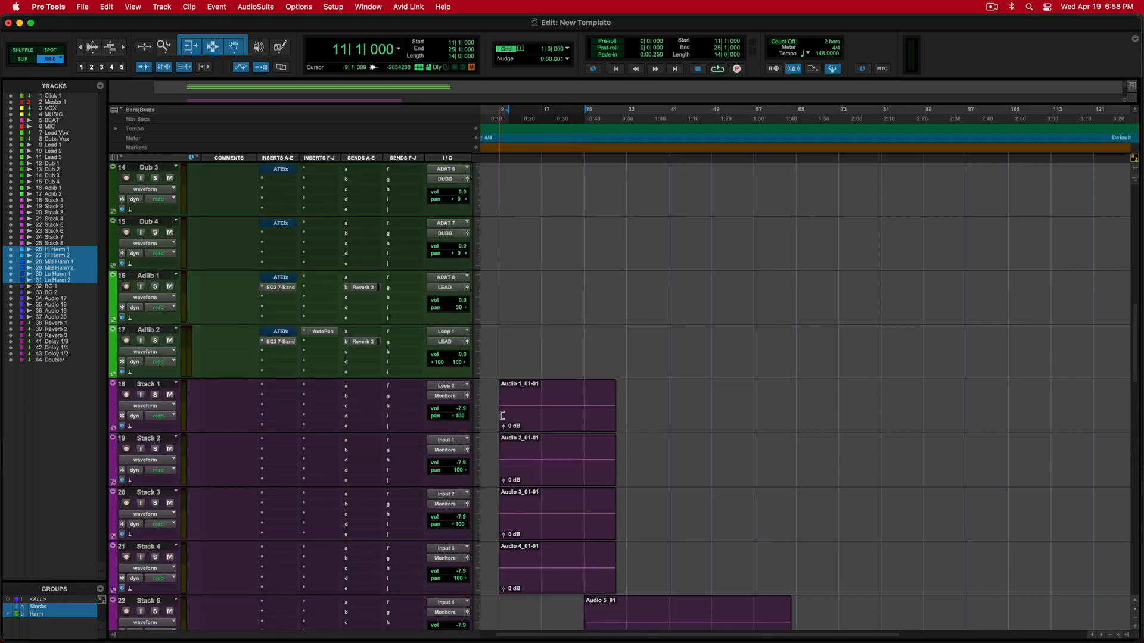
pyautogui.click(148, 384)
pyautogui.scroll(-19, 161, 383)
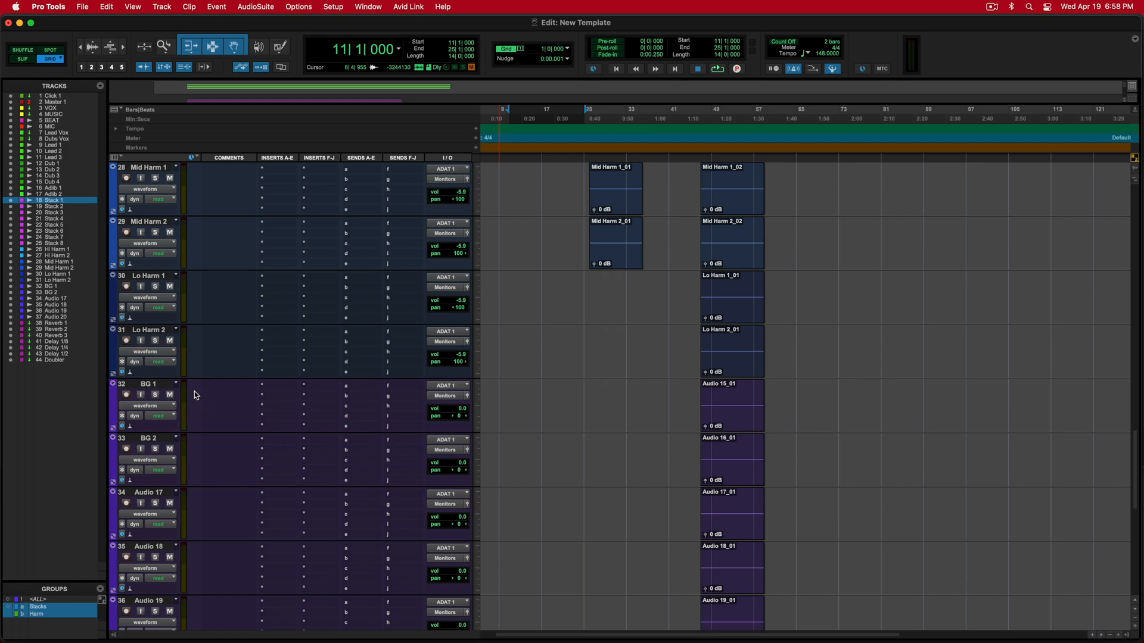
pyautogui.keyDown('shift'); pyautogui.click(152, 384); pyautogui.keyUp('shift')
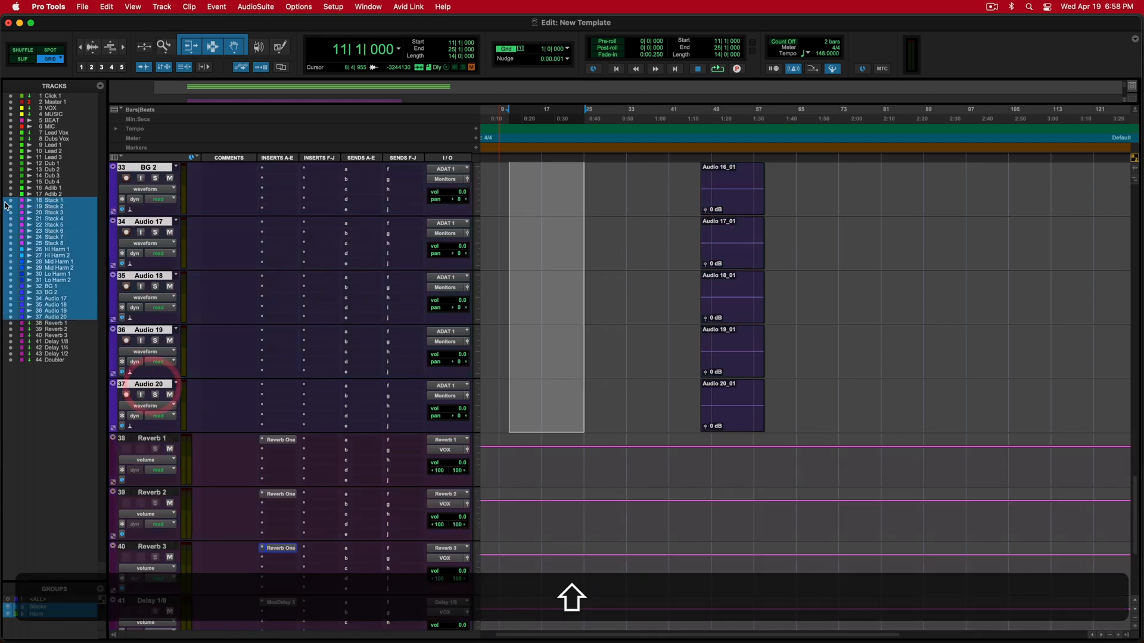
pyautogui.click(13, 317)
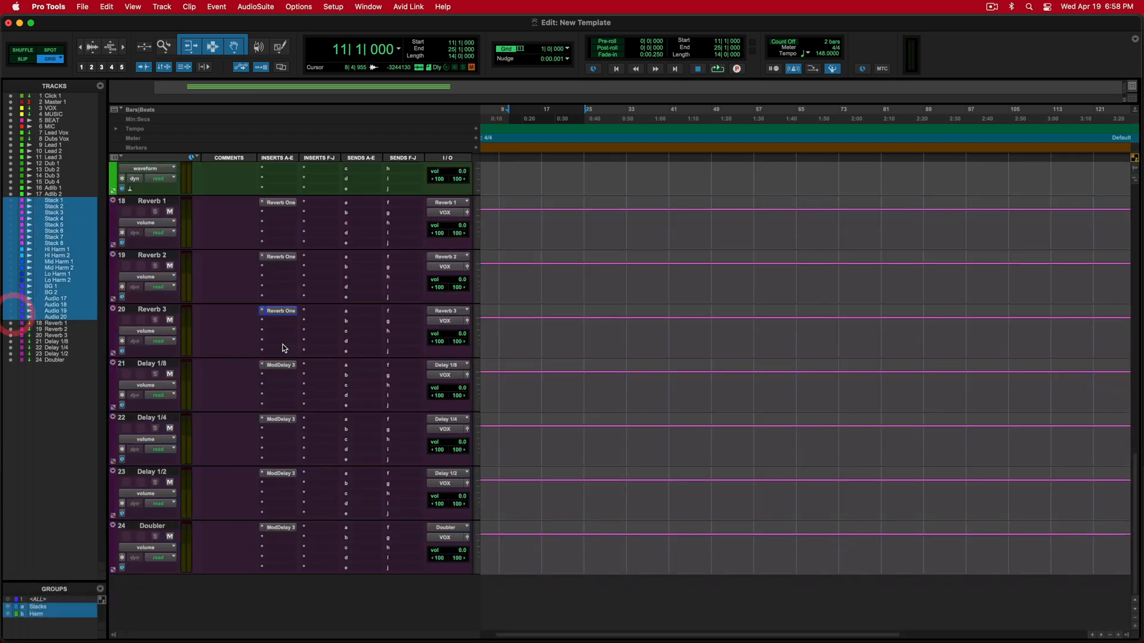
pyautogui.scroll(-8, 361, 348)
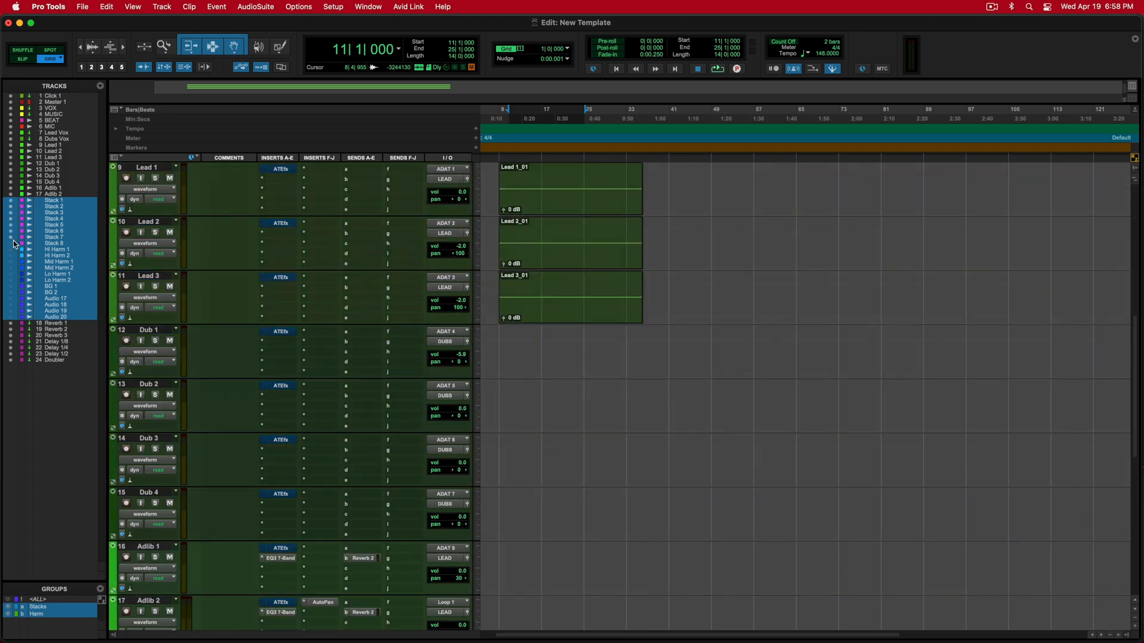
pyautogui.click(14, 318)
pyautogui.scroll(-16, 658, 337)
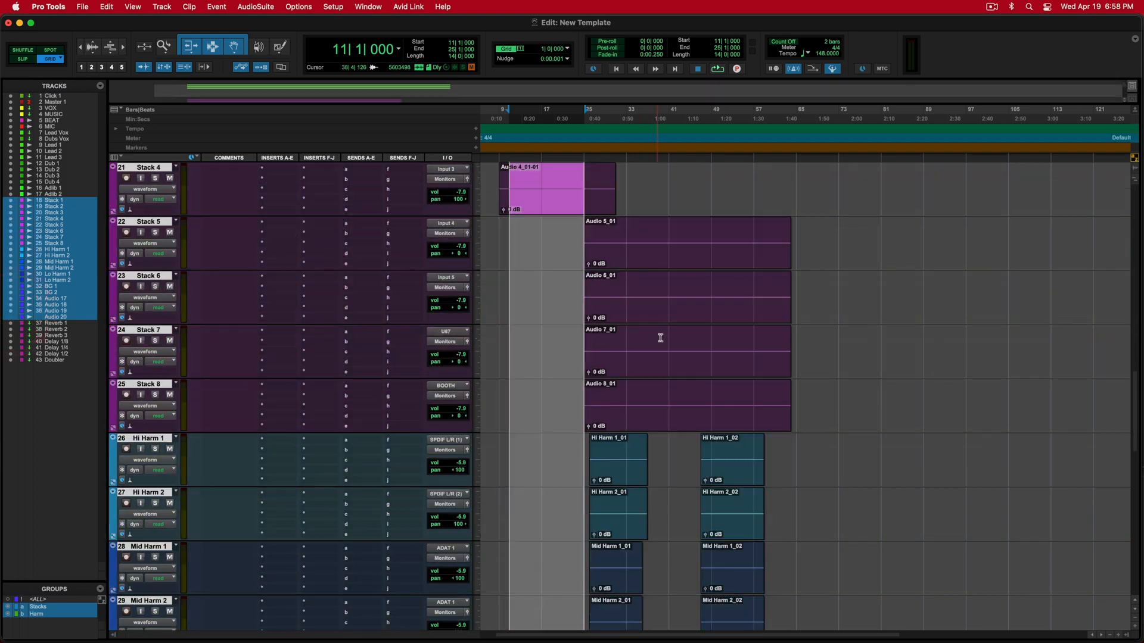
pyautogui.scroll(-6, 660, 338)
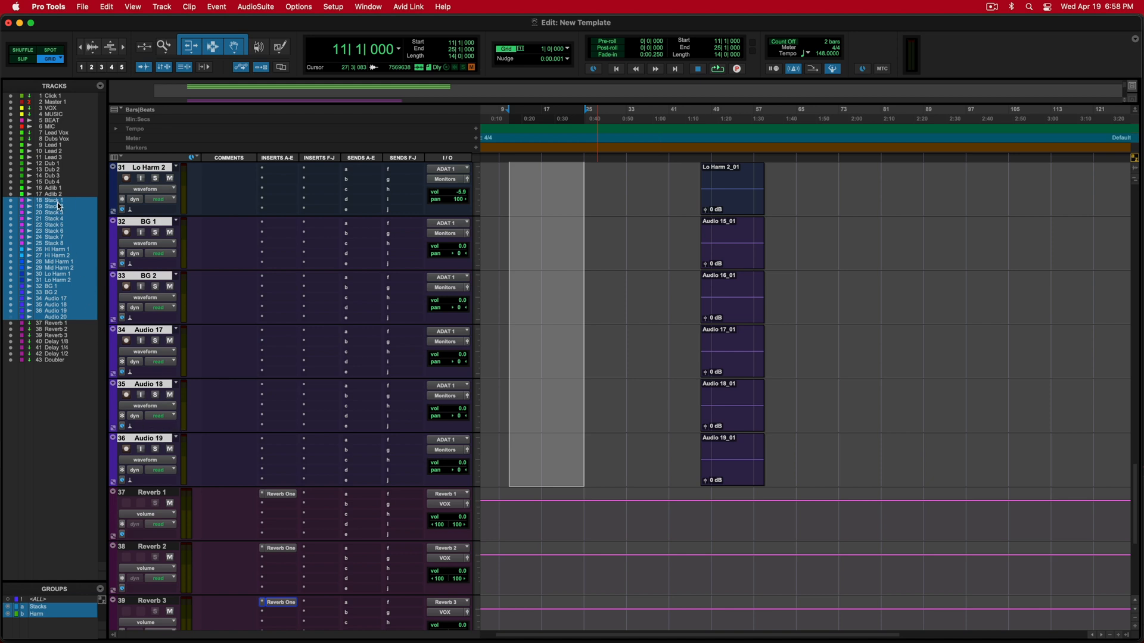
pyautogui.press('shift')
pyautogui.rightClick(59, 205)
pyautogui.click(83, 396)
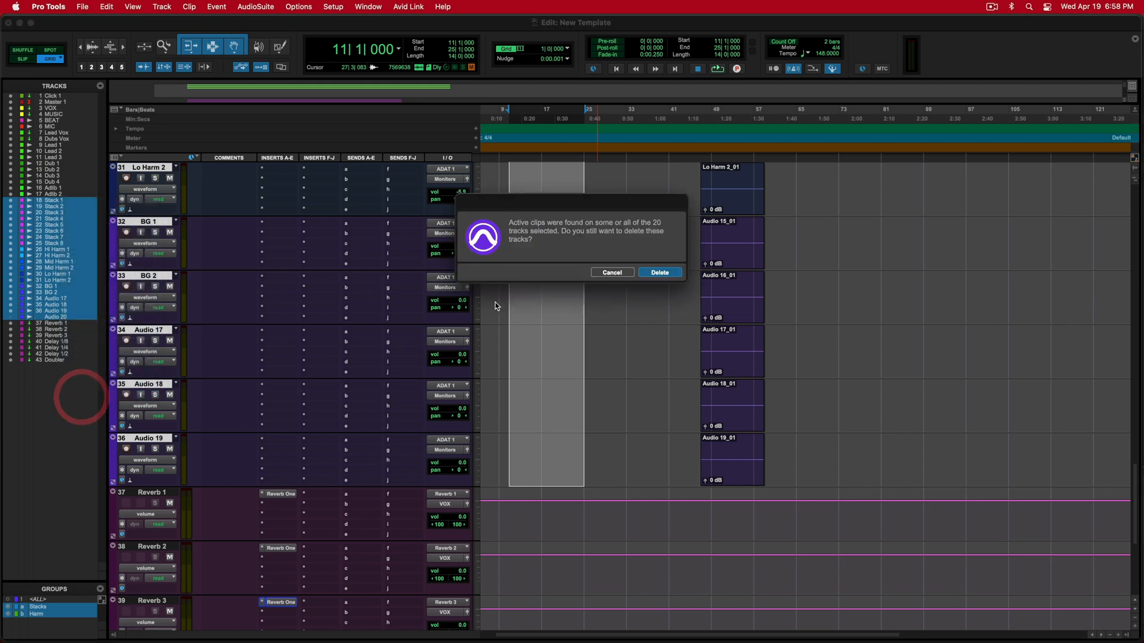
pyautogui.click(657, 271)
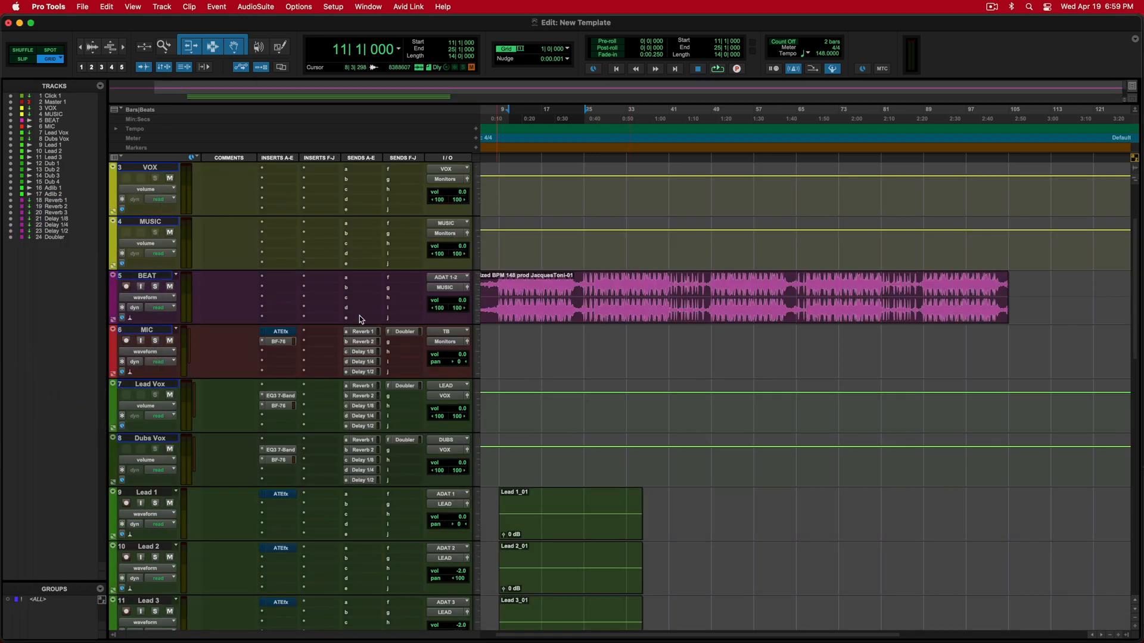
# Step: Highlight bars 9 to 42 and bars 13 to 58 of the instrumental clip on the BEAT track
pyautogui.click(172, 438)
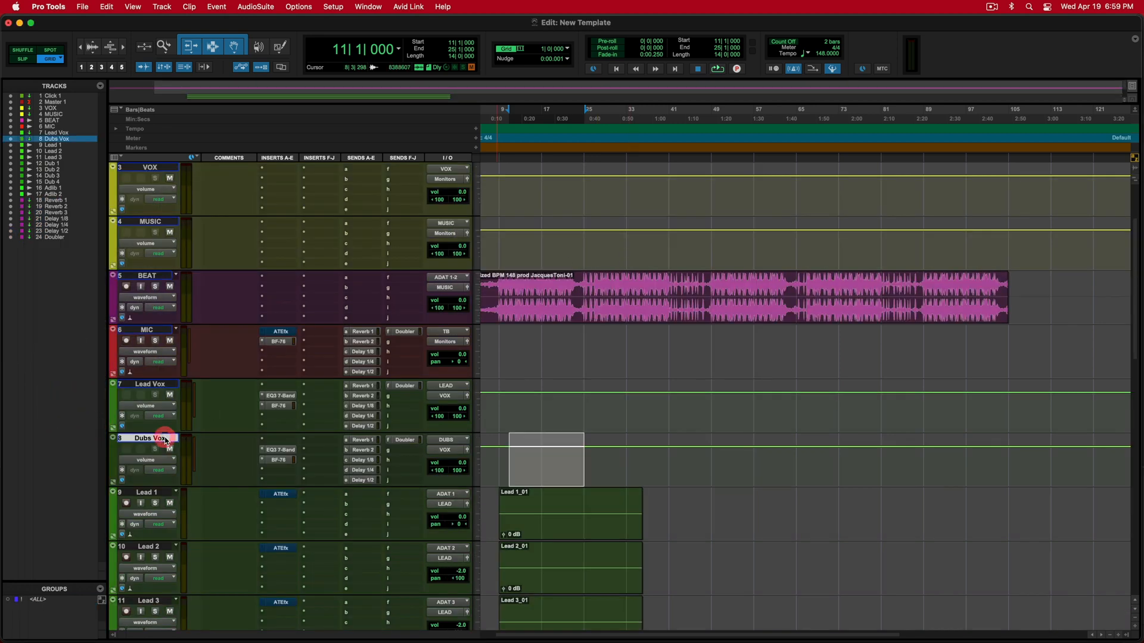
pyautogui.click(159, 386)
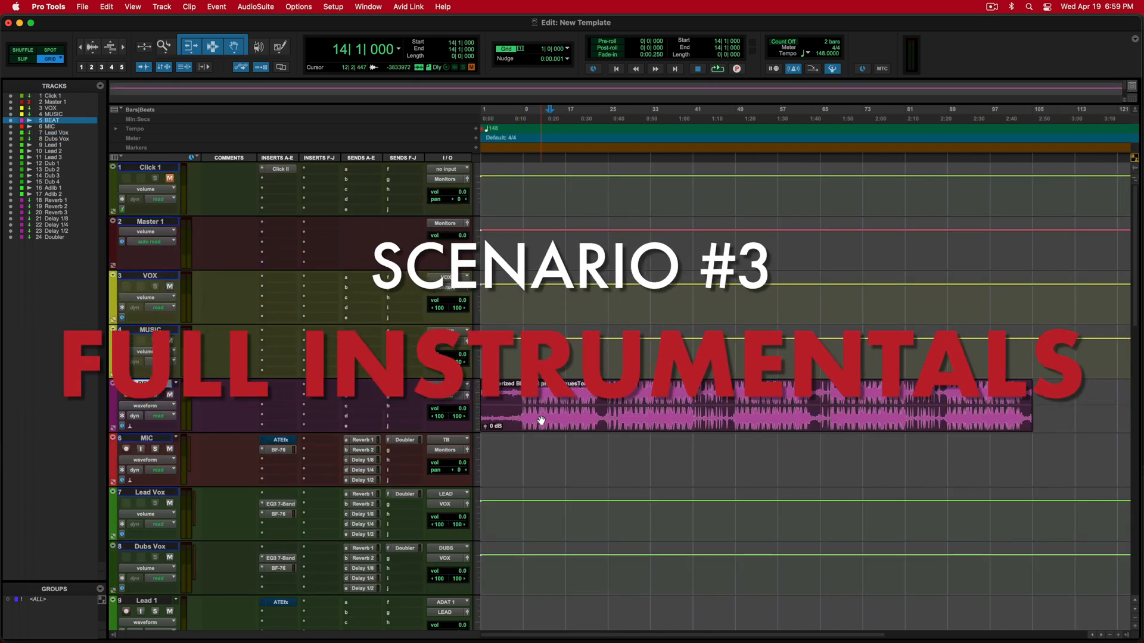
pyautogui.press('Return')
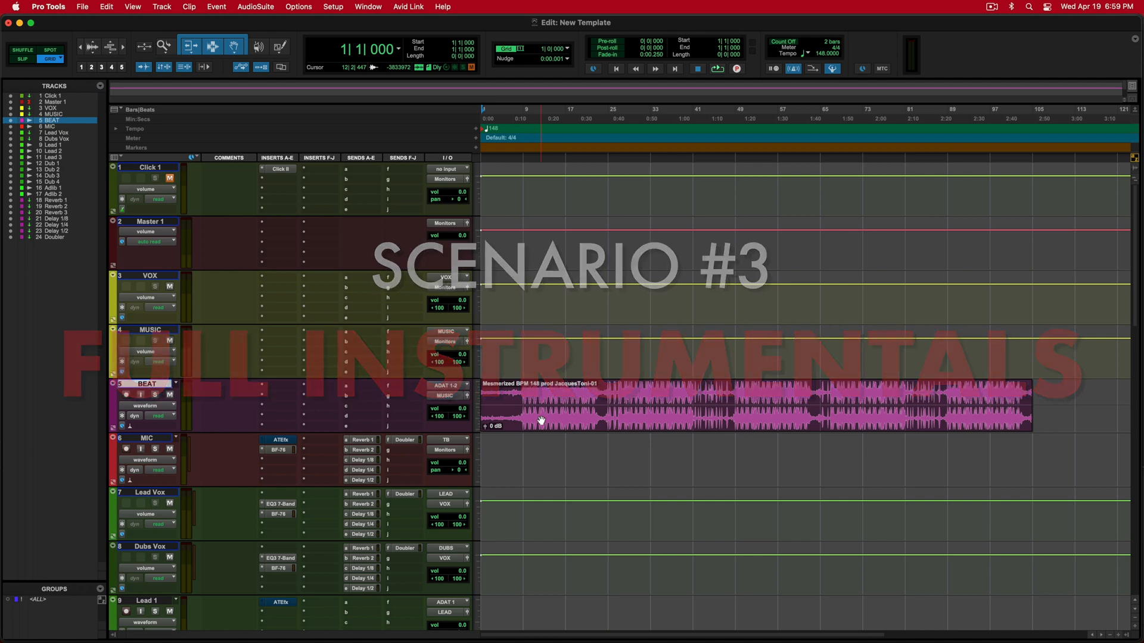
pyautogui.moveTo(525, 400); pyautogui.dragTo(696, 406)
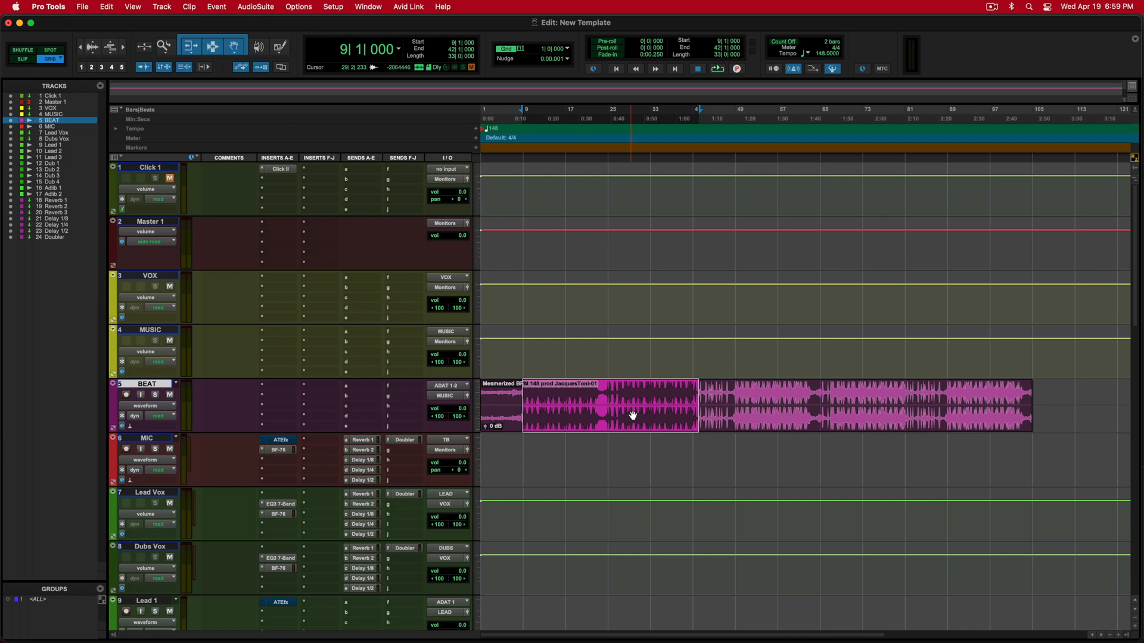
pyautogui.moveTo(544, 400); pyautogui.dragTo(770, 403)
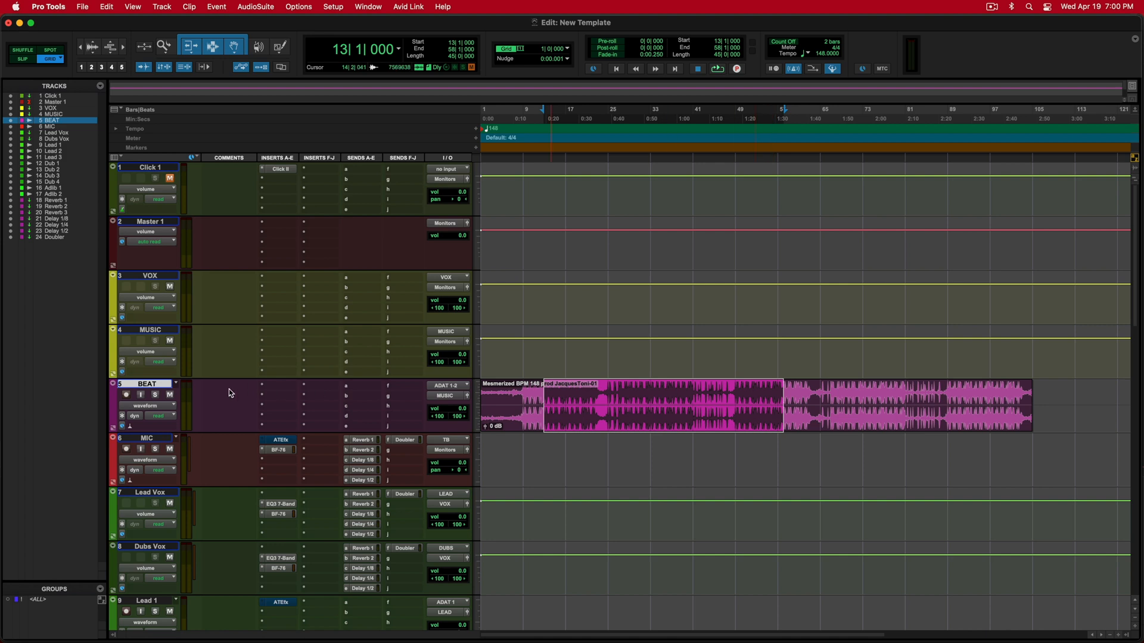
# Step: Delete the instrumental clip from the BEAT track and hide that track
pyautogui.doubleClick(541, 399)
pyautogui.press('BackSpace')
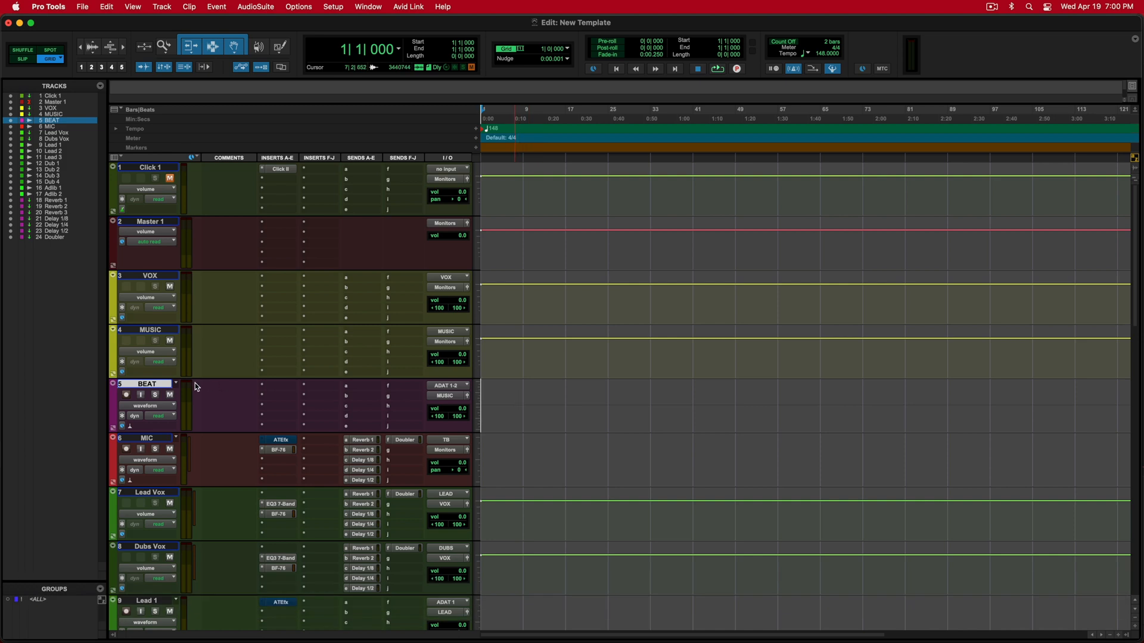
pyautogui.rightClick(149, 388)
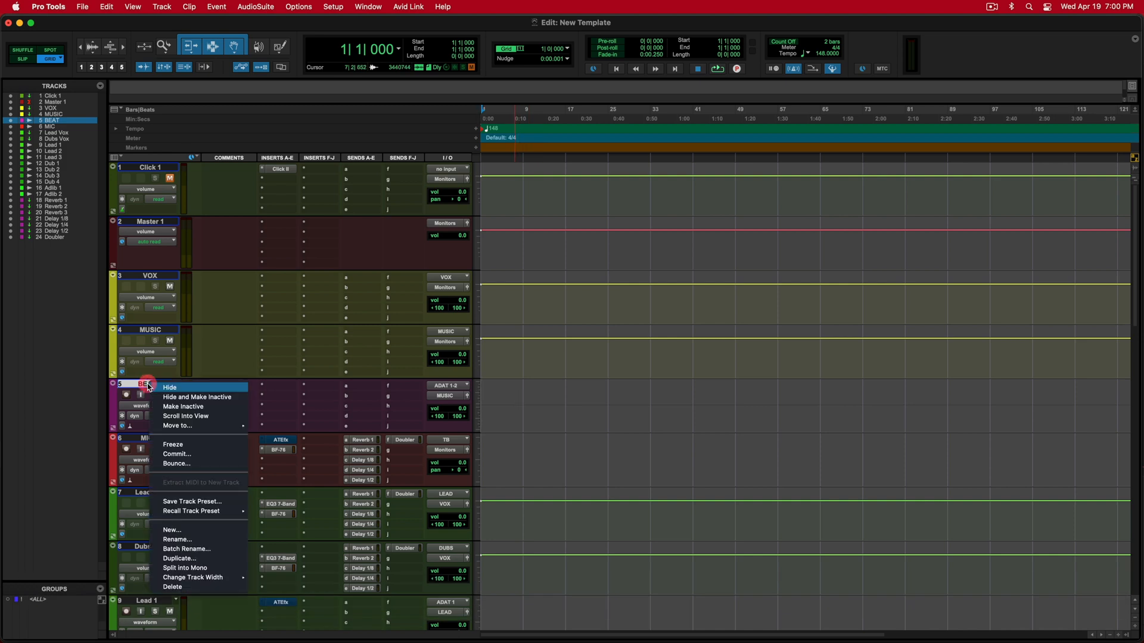
pyautogui.click(196, 388)
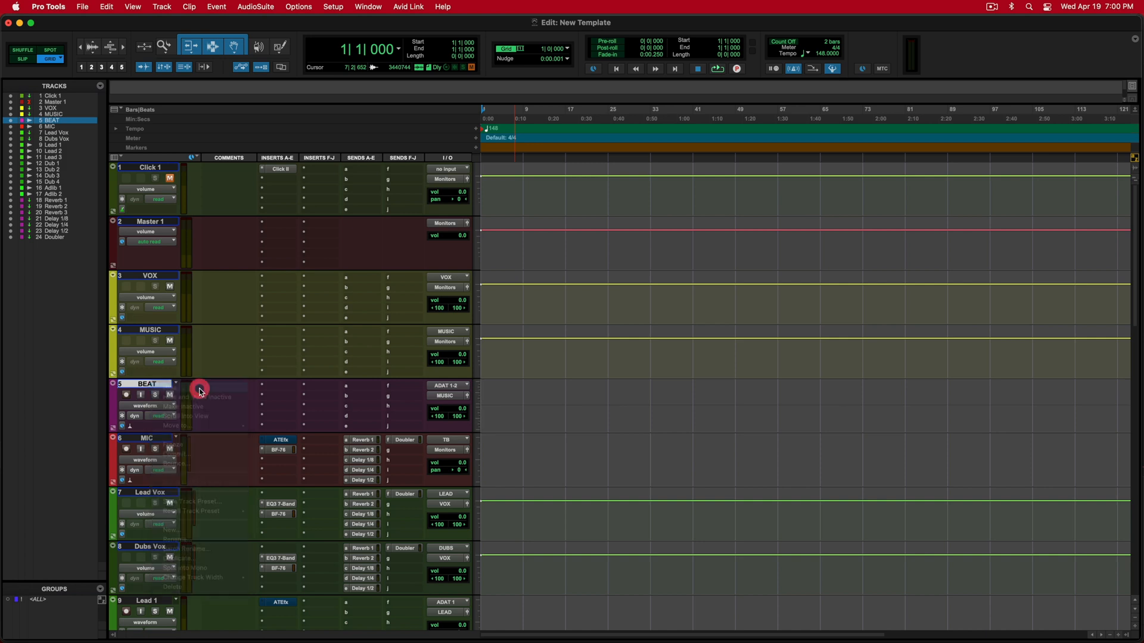
# Step: Create four new stereo Aux Input tracks directly below the MUSIC track
pyautogui.click(152, 332)
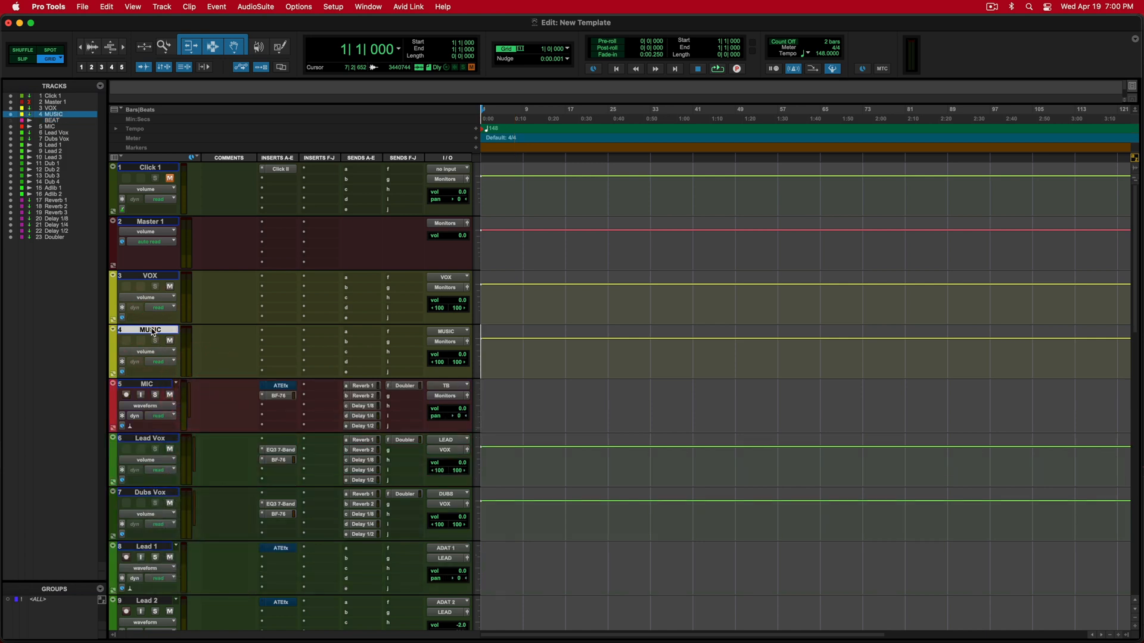
pyautogui.press('shift+super+n')
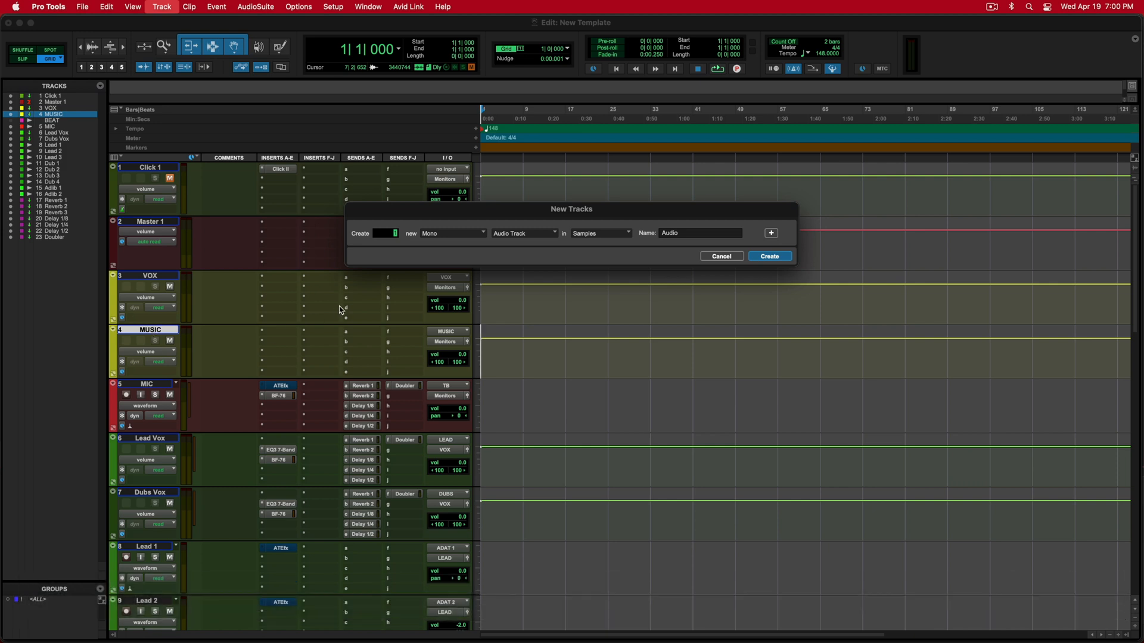
pyautogui.click(449, 234)
pyautogui.click(453, 244)
pyautogui.click(524, 233)
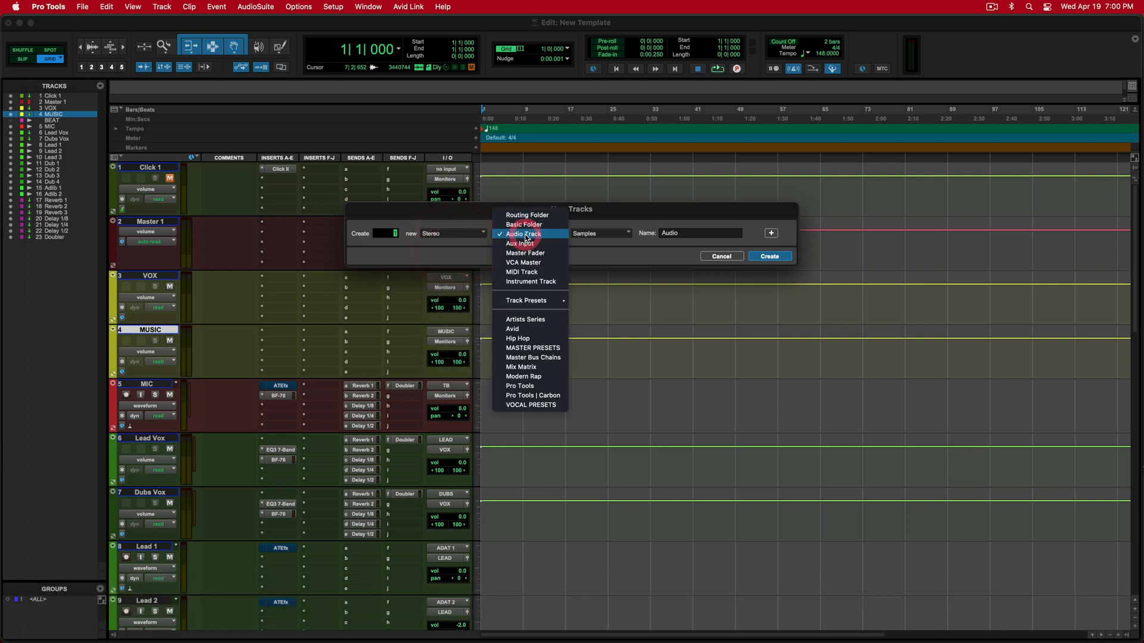
pyautogui.click(533, 247)
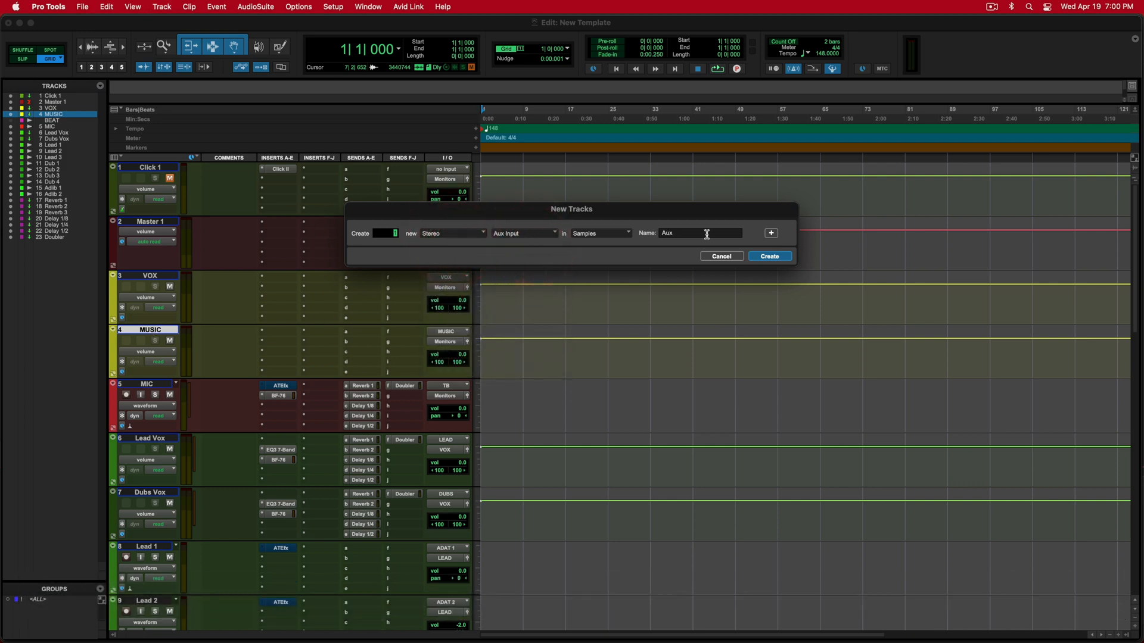
pyautogui.click(394, 234)
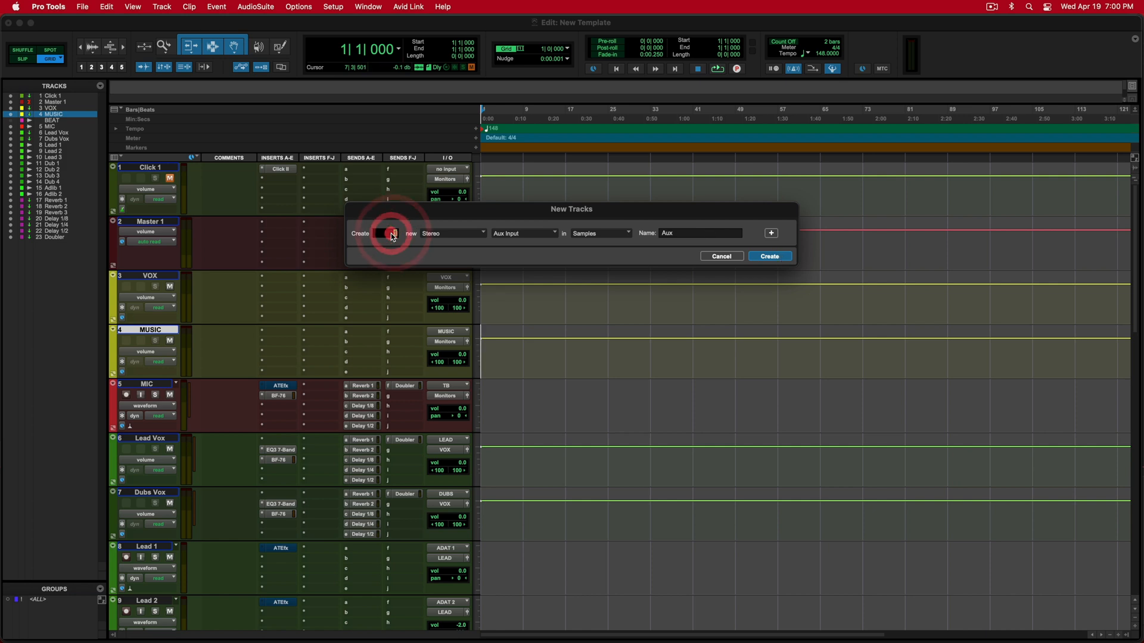
pyautogui.write('4')
pyautogui.click(770, 257)
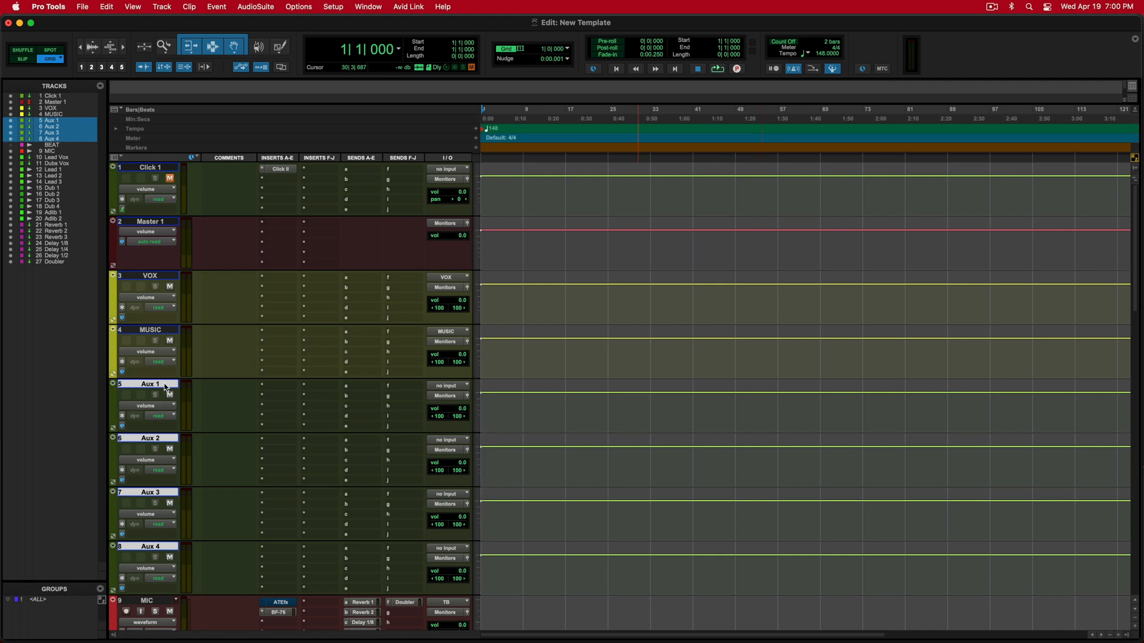
# Step: Rename the four new aux tracks, in order, as DRUMS, BASS, KEYS and SFX
pyautogui.doubleClick(157, 384)
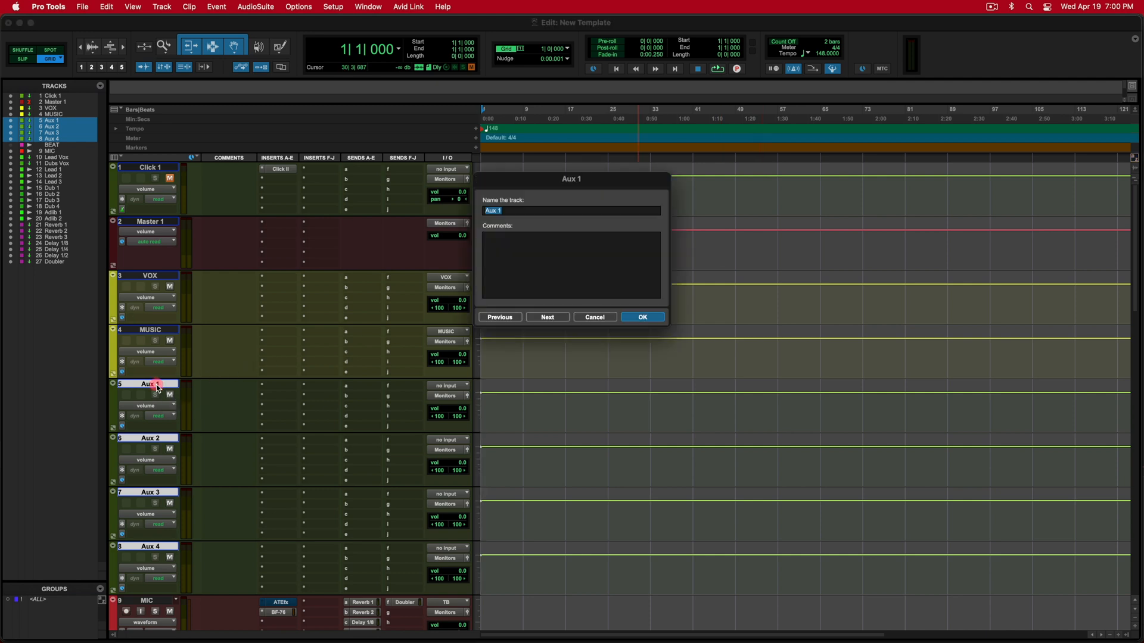
pyautogui.write('DRUMS')
pyautogui.hotkey('shift', 'ctrl', 'Return')
pyautogui.write('BASS')
pyautogui.press('shift+super+Return')
pyautogui.write('KEYS')
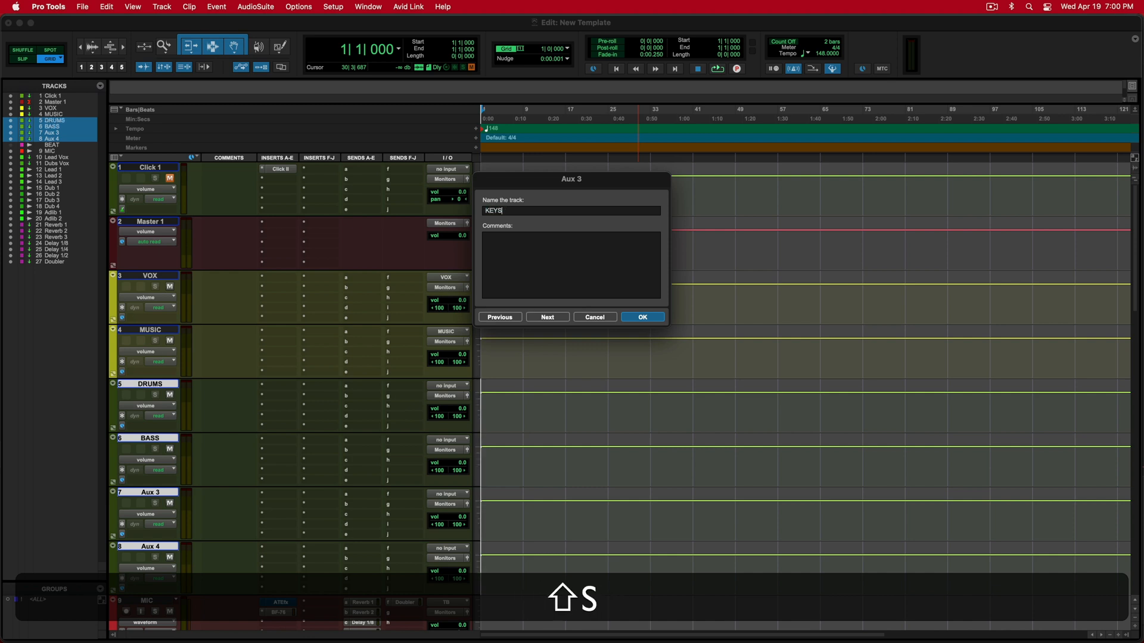
pyautogui.press('shift+super+Return')
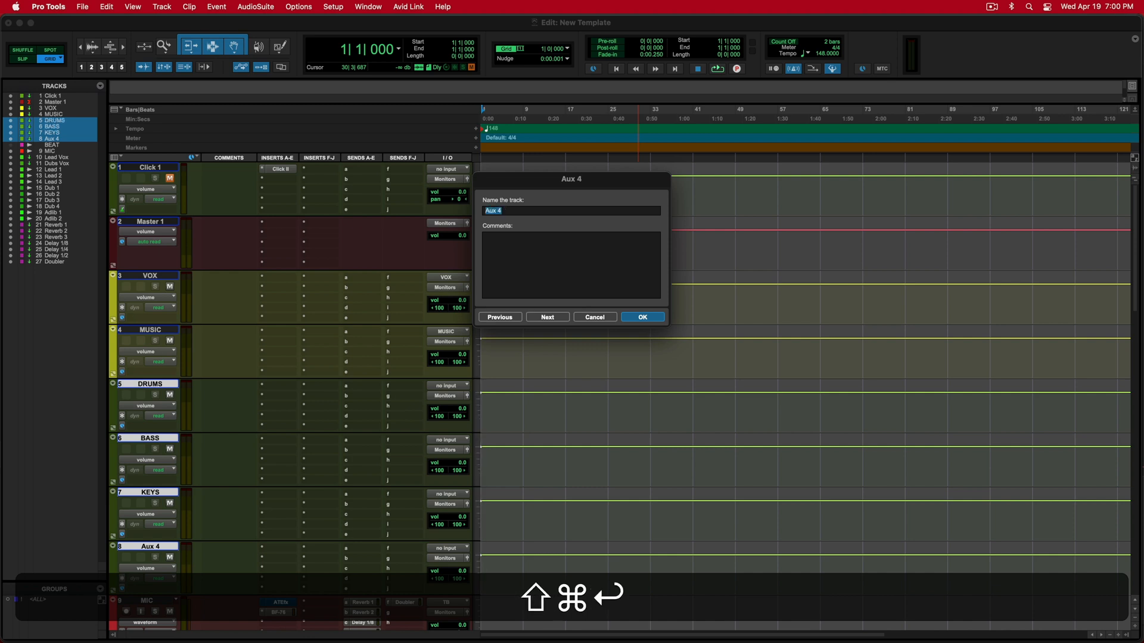
pyautogui.write('SFX')
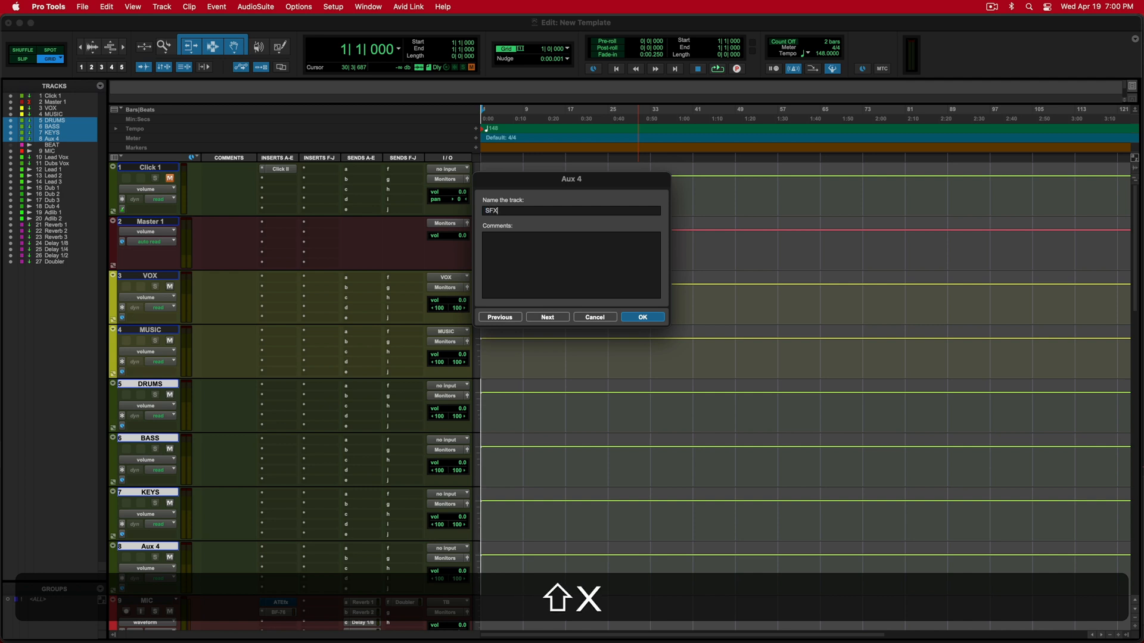
pyautogui.press('Return')
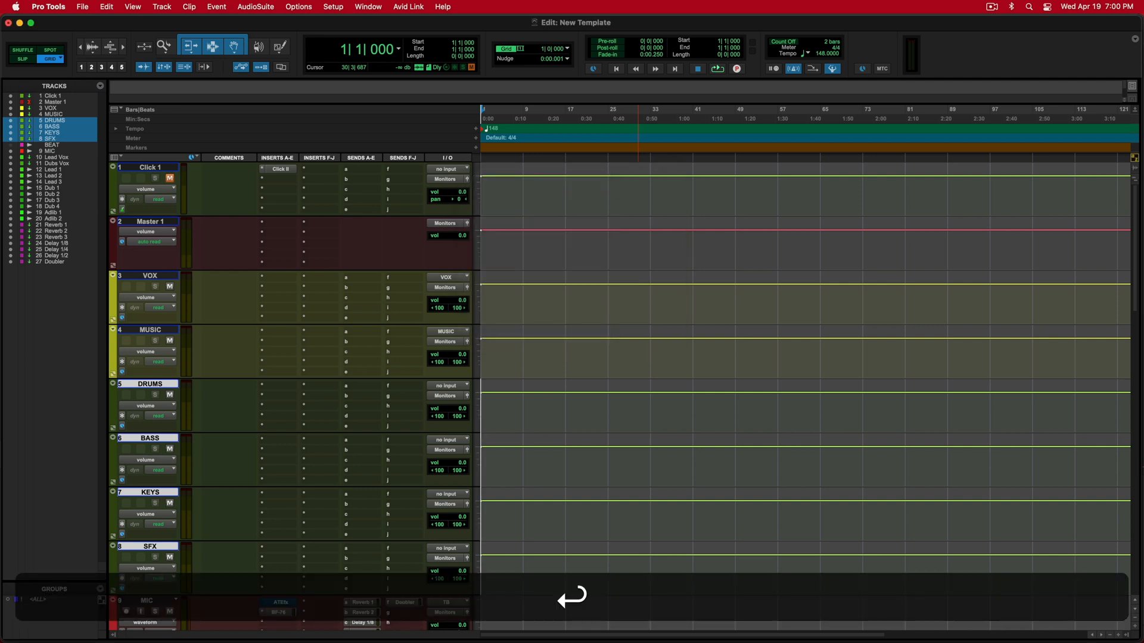
# Step: Color the DRUMS, BASS, KEYS and SFX tracks with the darkest shade of red in the color palette
pyautogui.keyDown('alt'); pyautogui.click(150, 496); pyautogui.keyUp('alt')
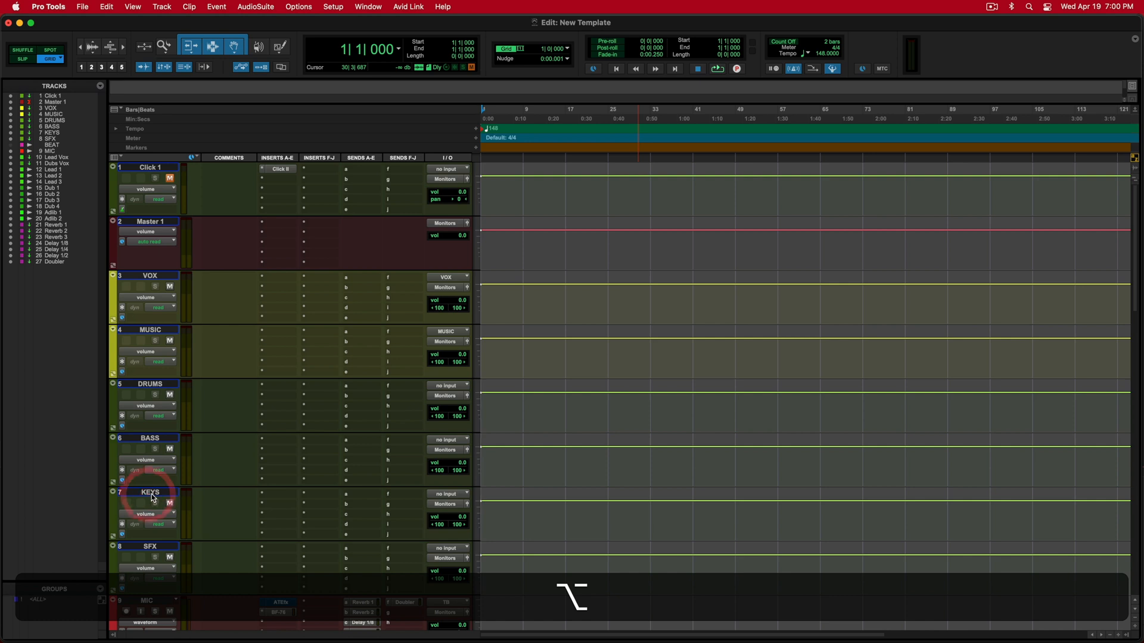
pyautogui.click(157, 494)
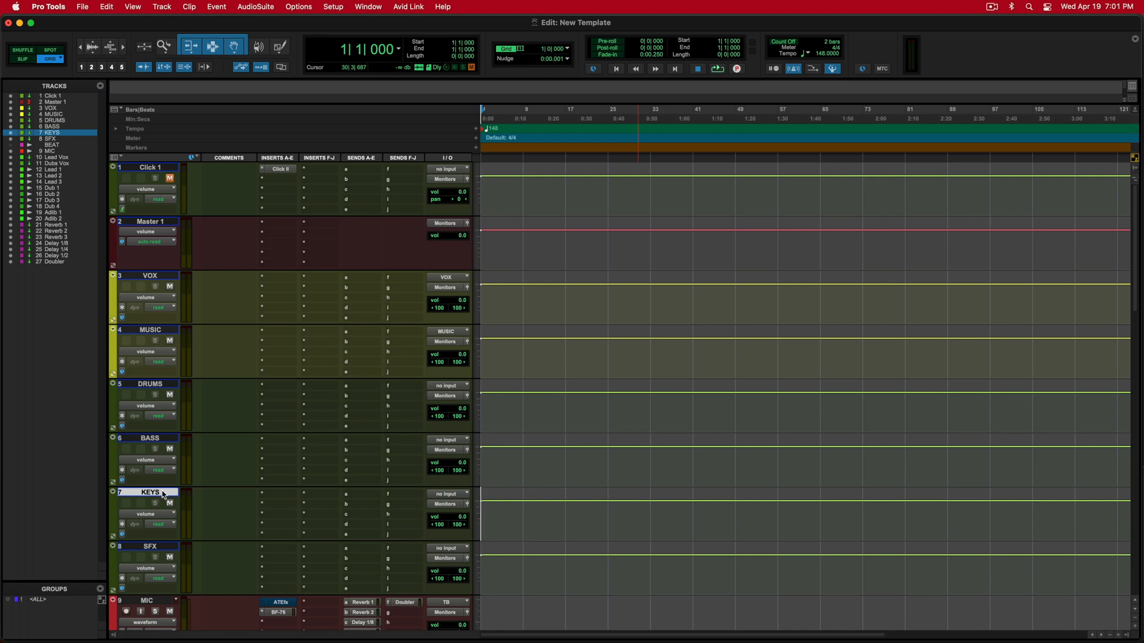
pyautogui.click(150, 546)
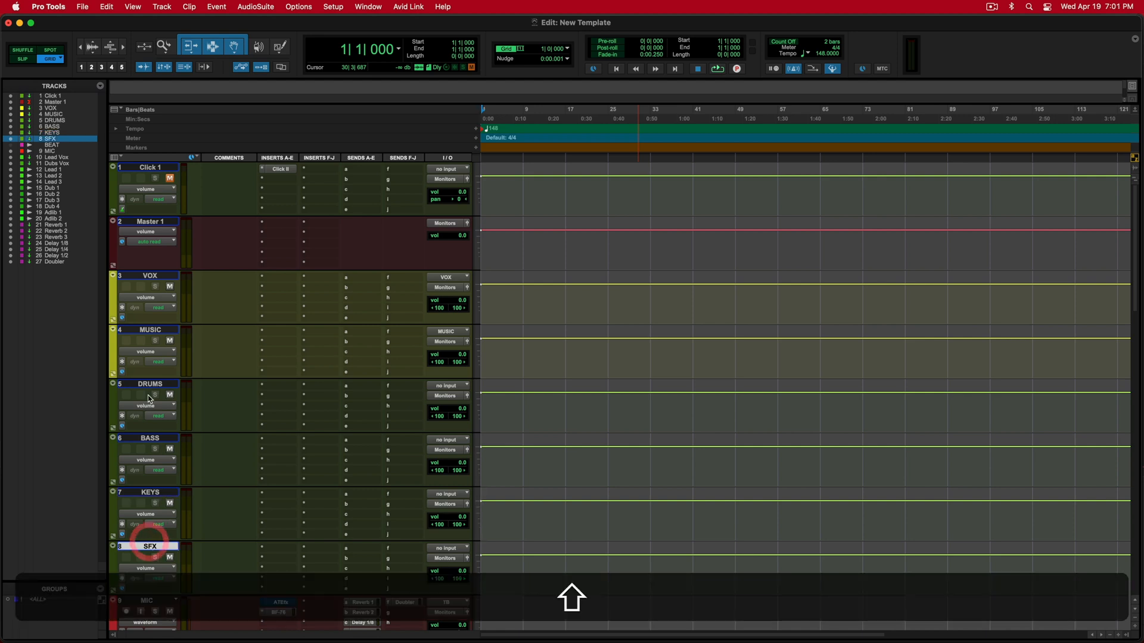
pyautogui.keyDown('shift'); pyautogui.click(150, 384); pyautogui.keyUp('shift')
pyautogui.doubleClick(115, 403)
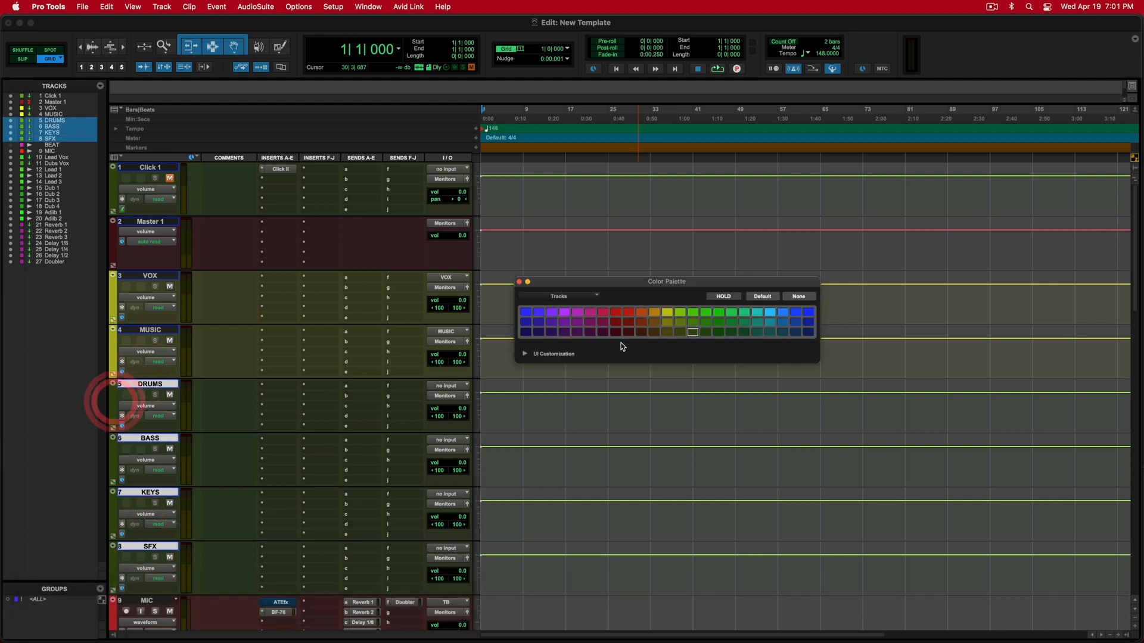
pyautogui.click(629, 323)
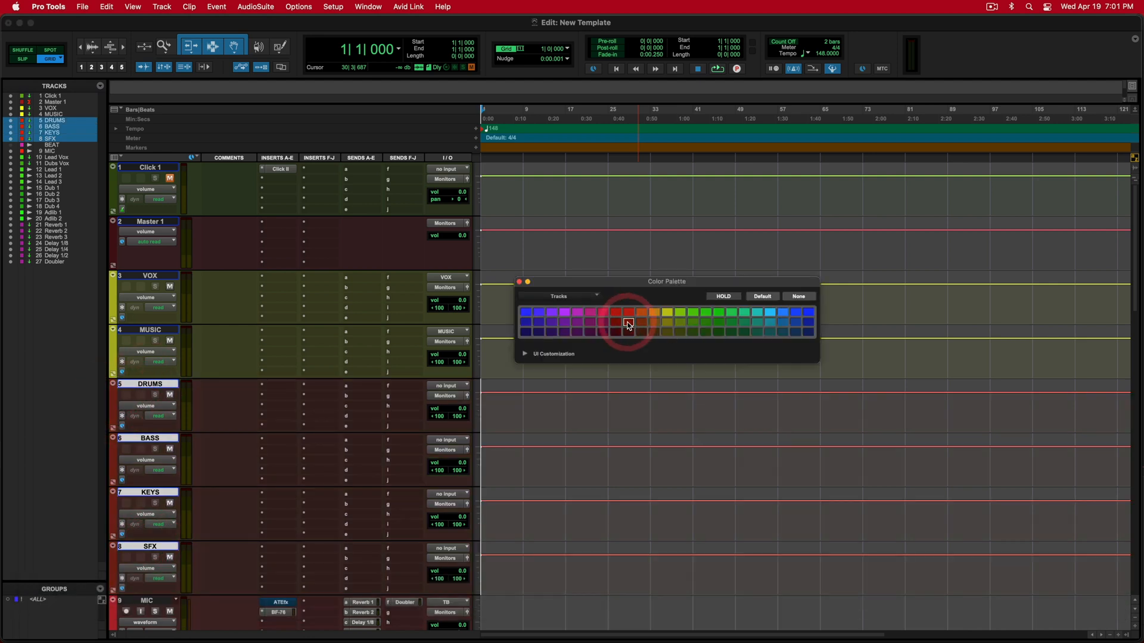
pyautogui.scroll(-2, 207, 505)
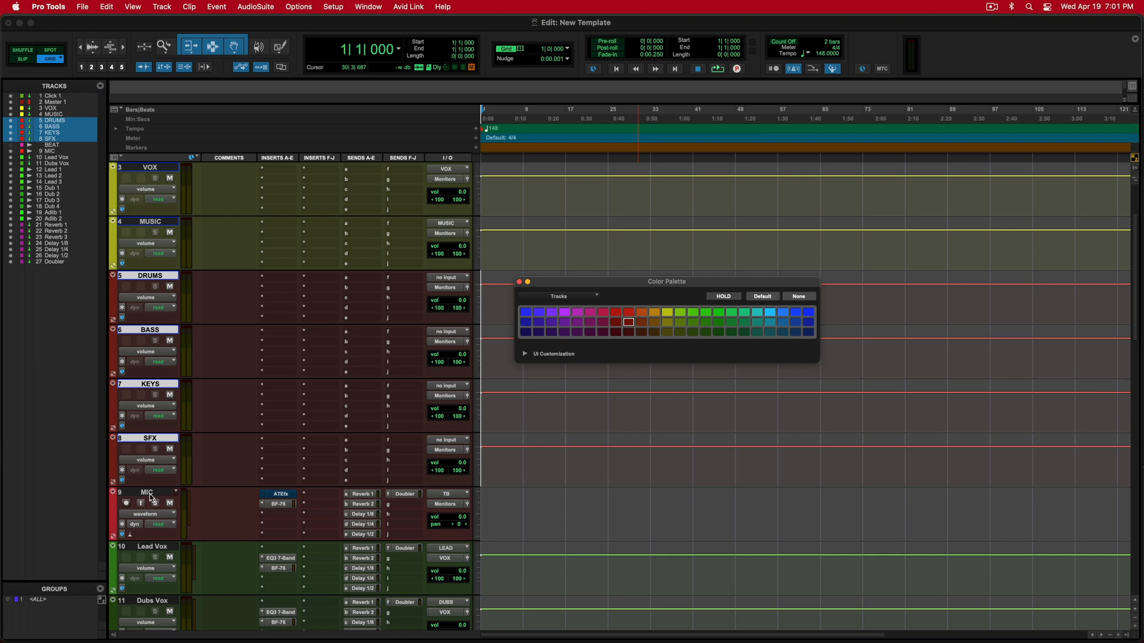
pyautogui.click(629, 332)
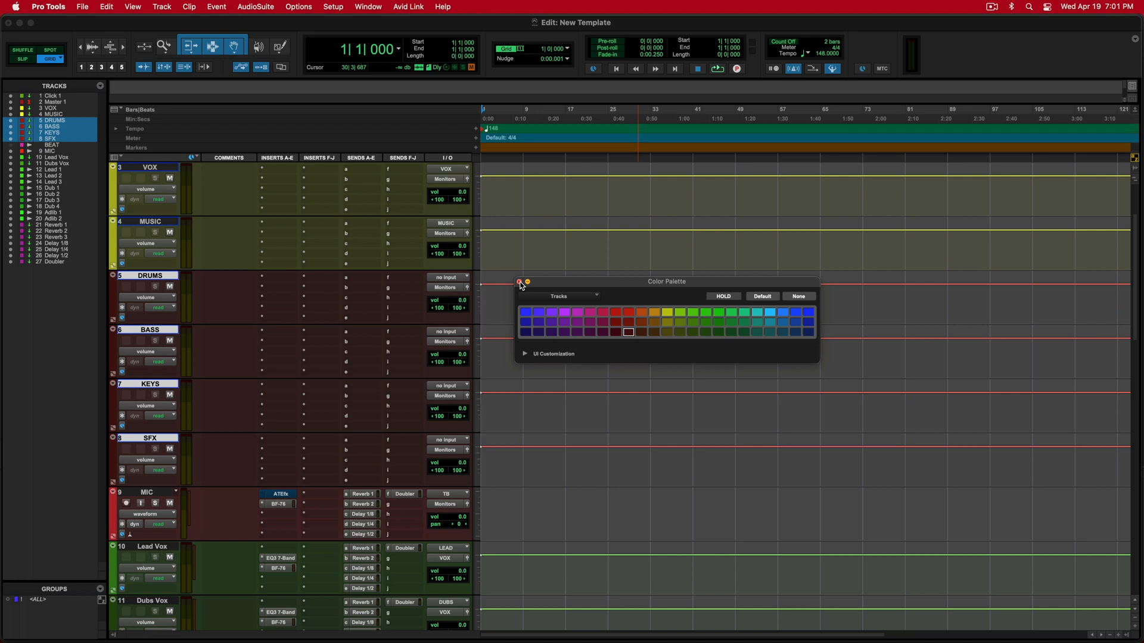
# Step: Route the outputs of the DRUMS, BASS, KEYS and SFX aux tracks to the MUSIC bus
pyautogui.click(519, 282)
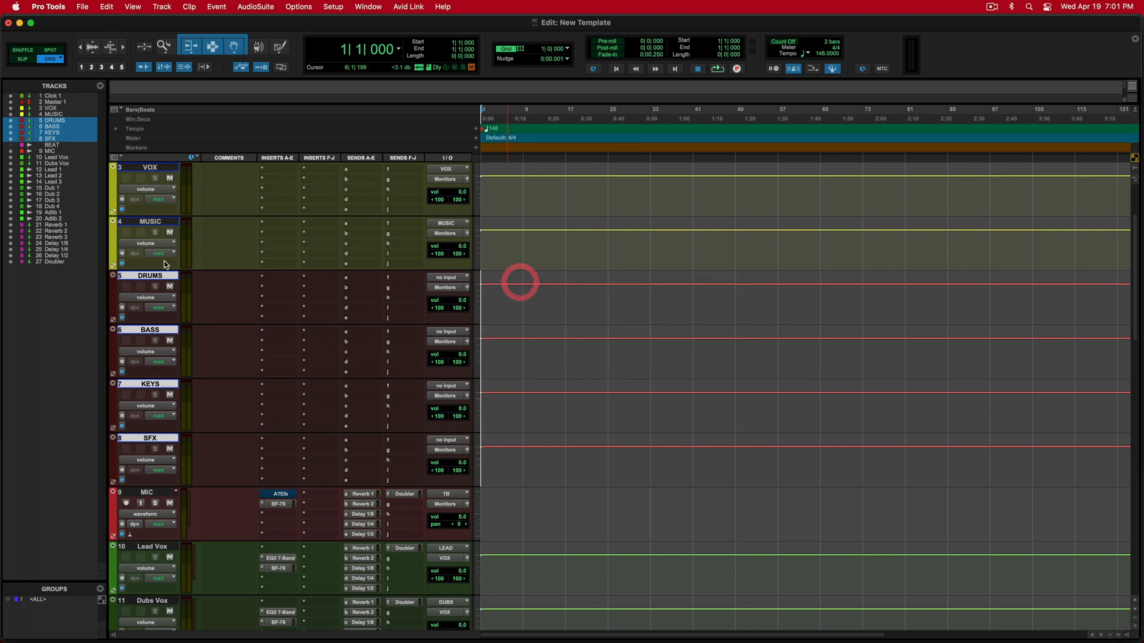
pyautogui.keyDown('alt'); pyautogui.keyDown('shift'); pyautogui.click(443, 288); pyautogui.keyUp('shift'); pyautogui.keyUp('alt')
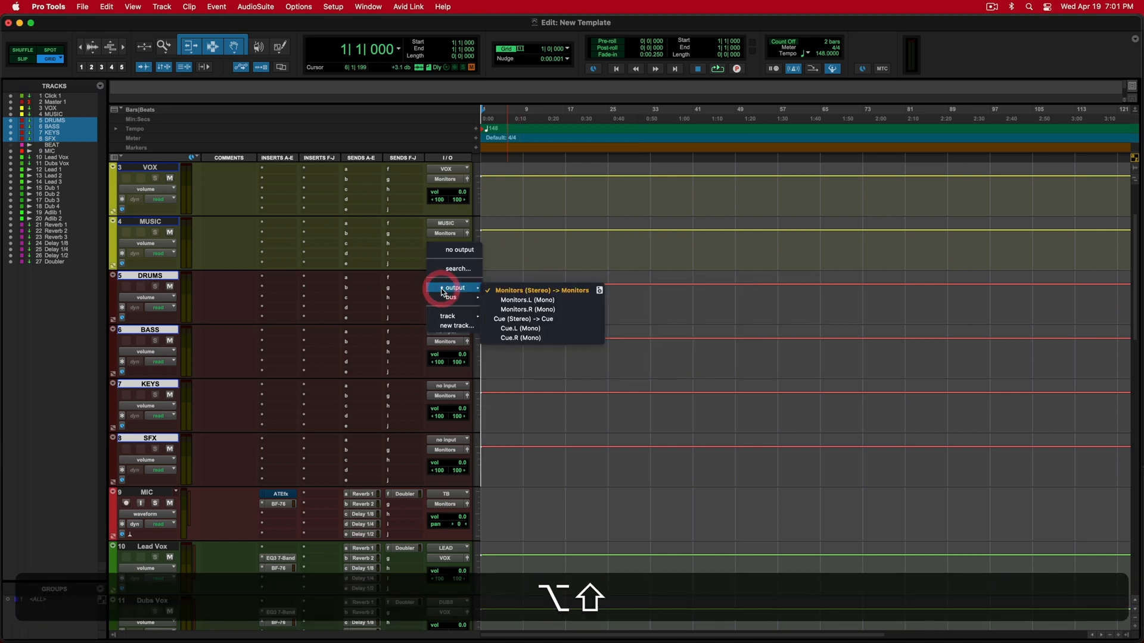
pyautogui.moveTo(464, 298)
pyautogui.keyDown('alt'); pyautogui.keyDown('shift'); pyautogui.click(519, 301); pyautogui.keyUp('shift'); pyautogui.keyUp('alt')
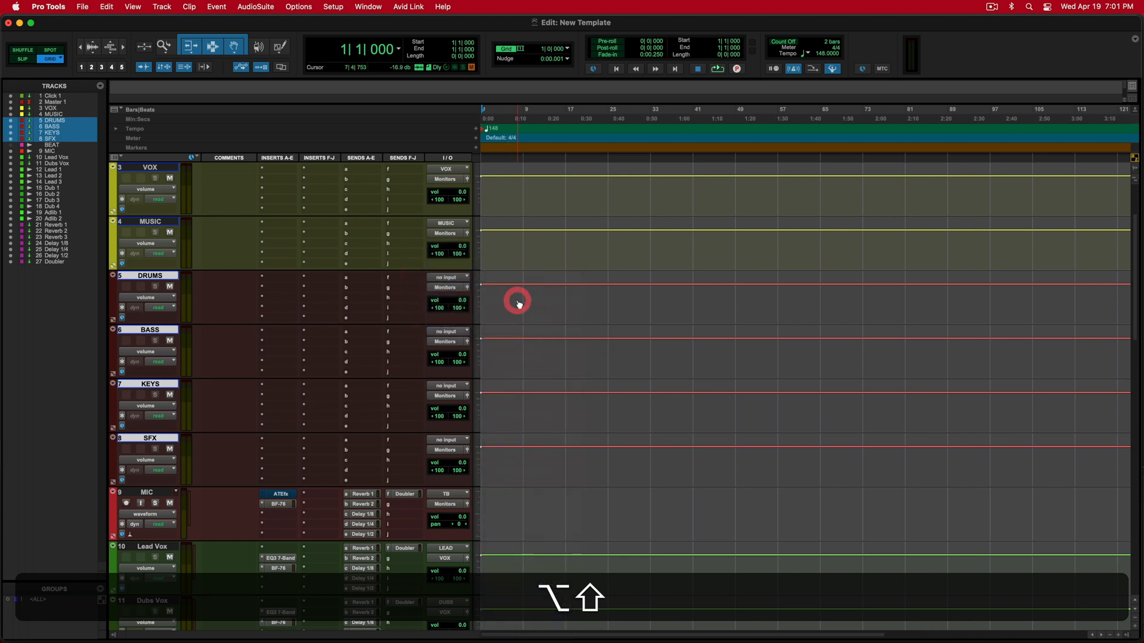
pyautogui.scroll(3, 444, 296)
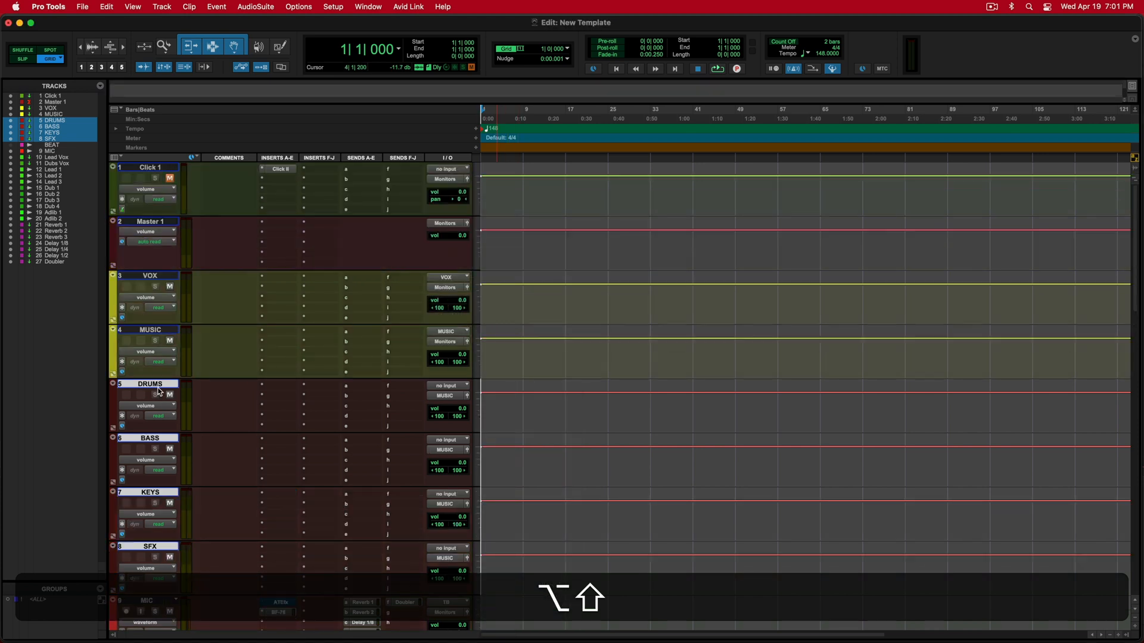
pyautogui.click(157, 330)
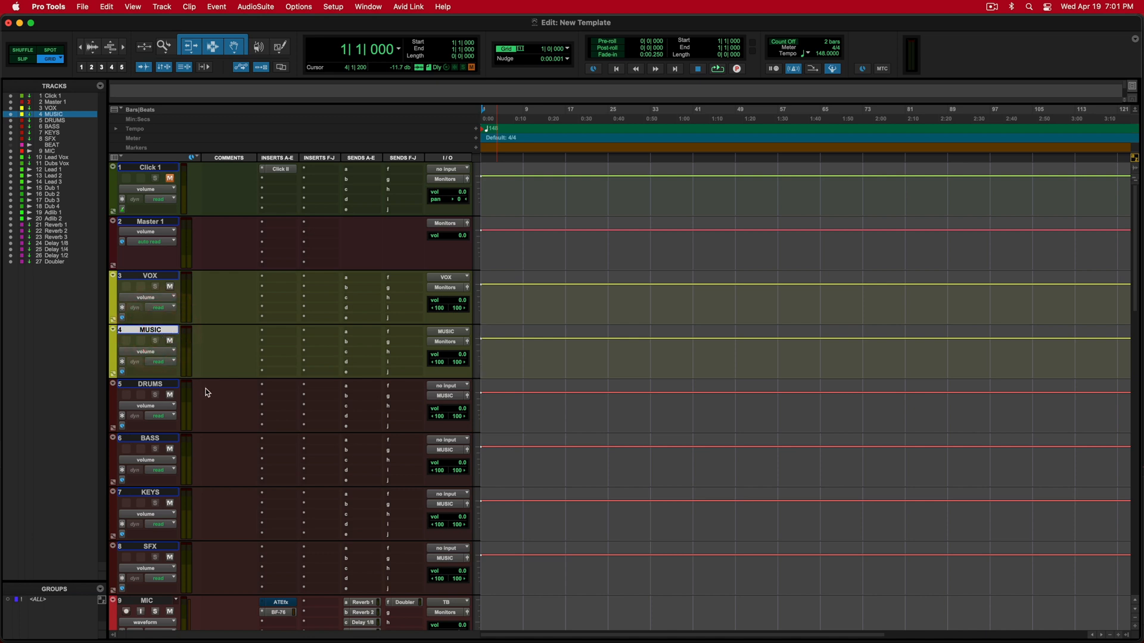
pyautogui.click(165, 386)
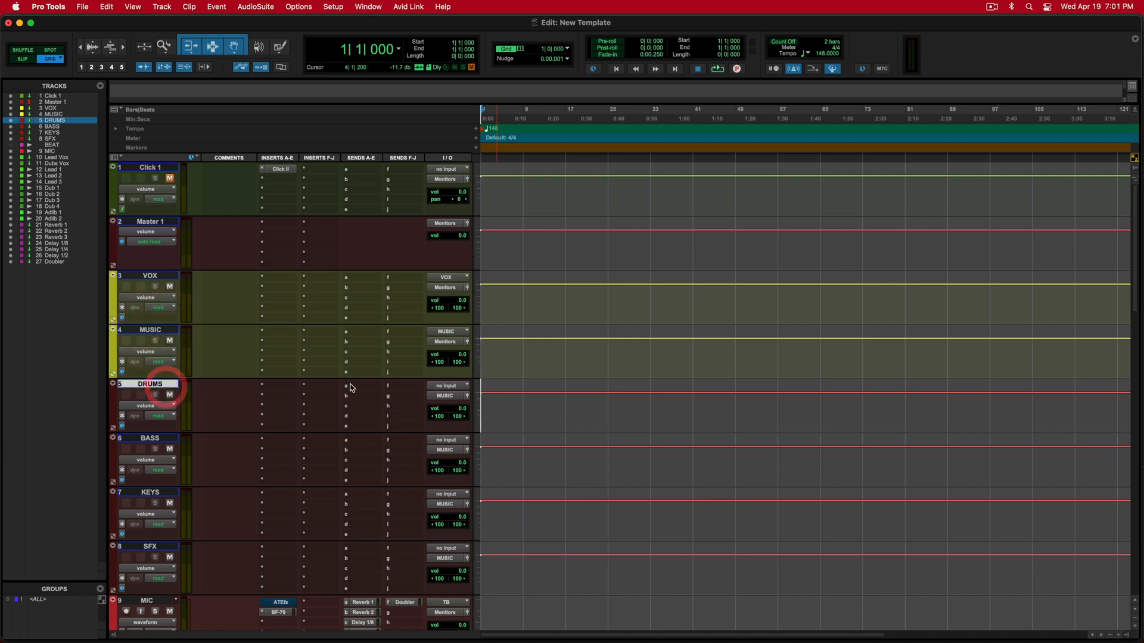
pyautogui.click(447, 386)
pyautogui.moveTo(450, 397)
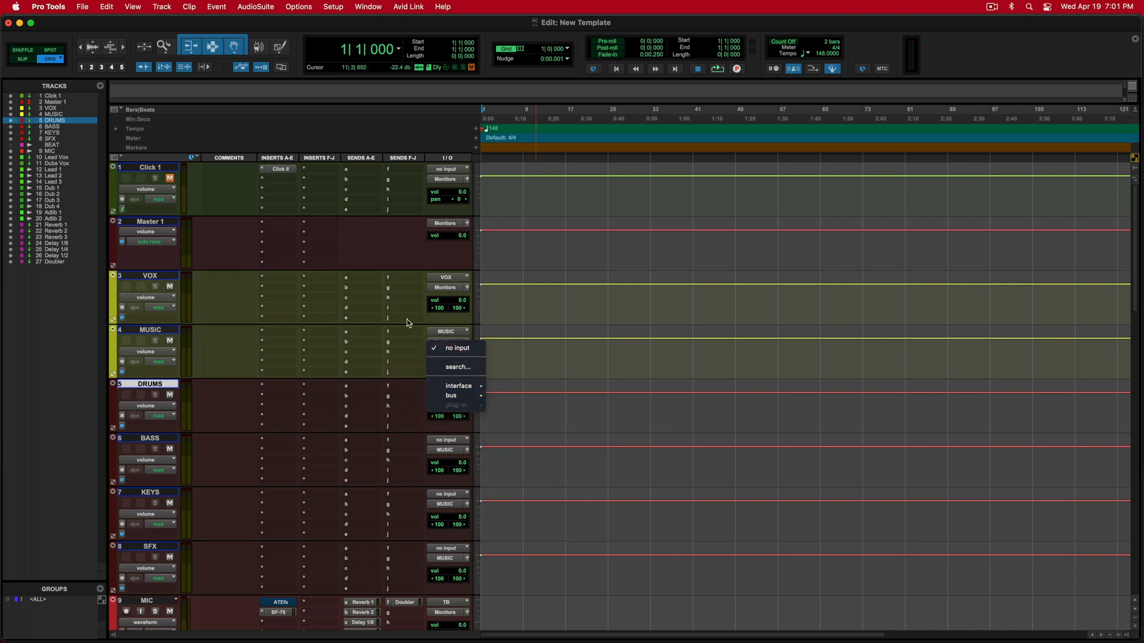
pyautogui.click(391, 380)
# Step: Create 20 new stereo bus paths named Bus in the I/O Setup and apply the setup
pyautogui.click(333, 6)
pyautogui.click(339, 79)
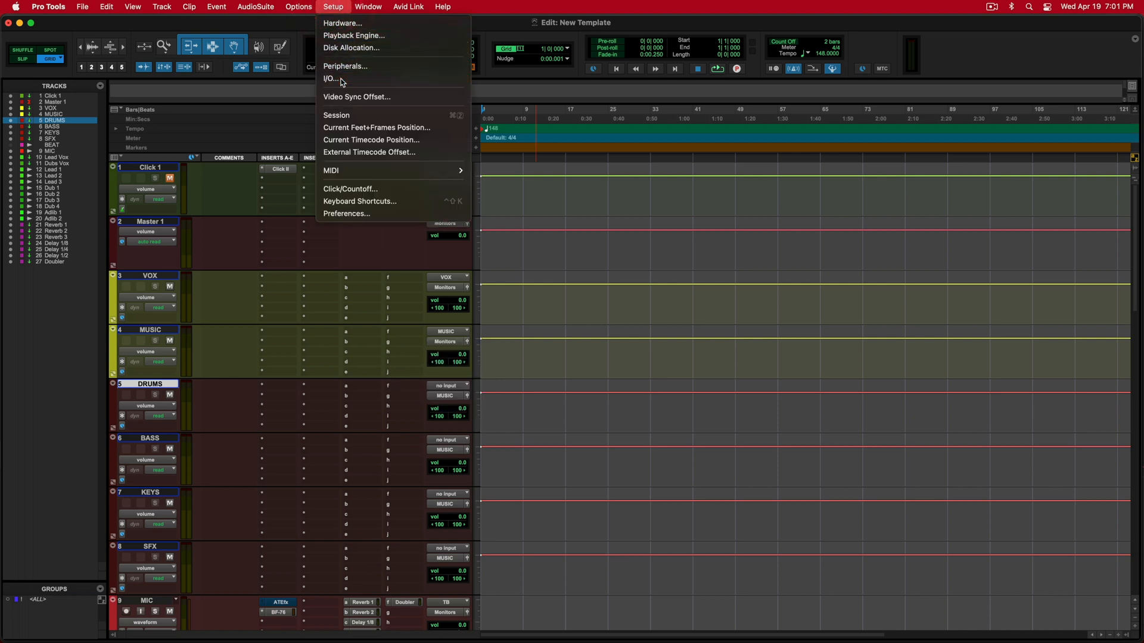
pyautogui.click(432, 119)
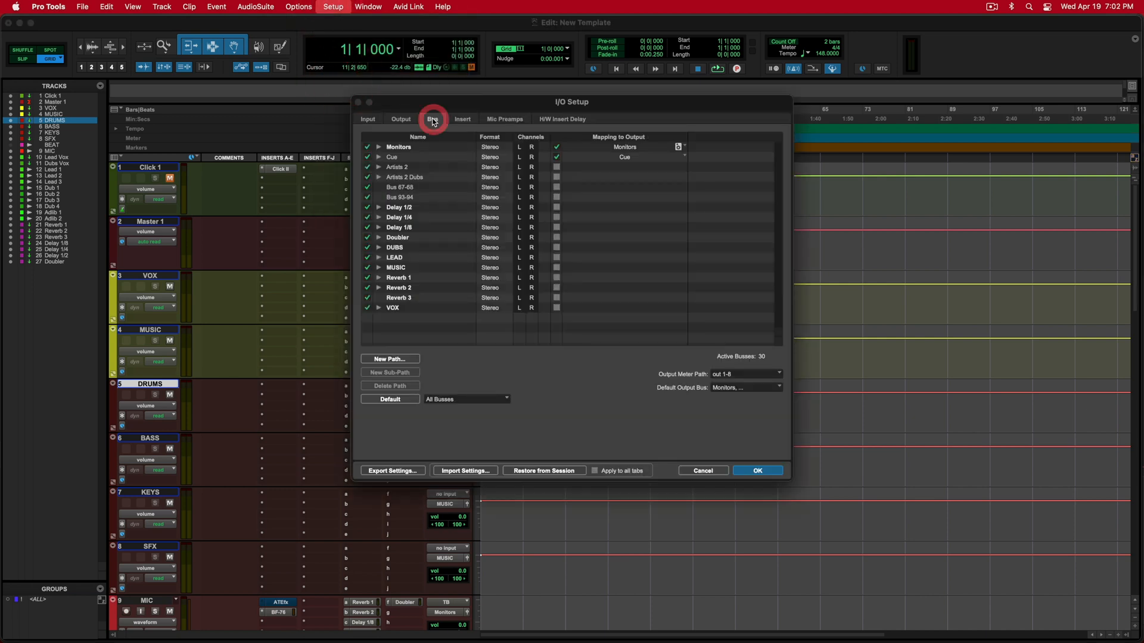
pyautogui.click(391, 360)
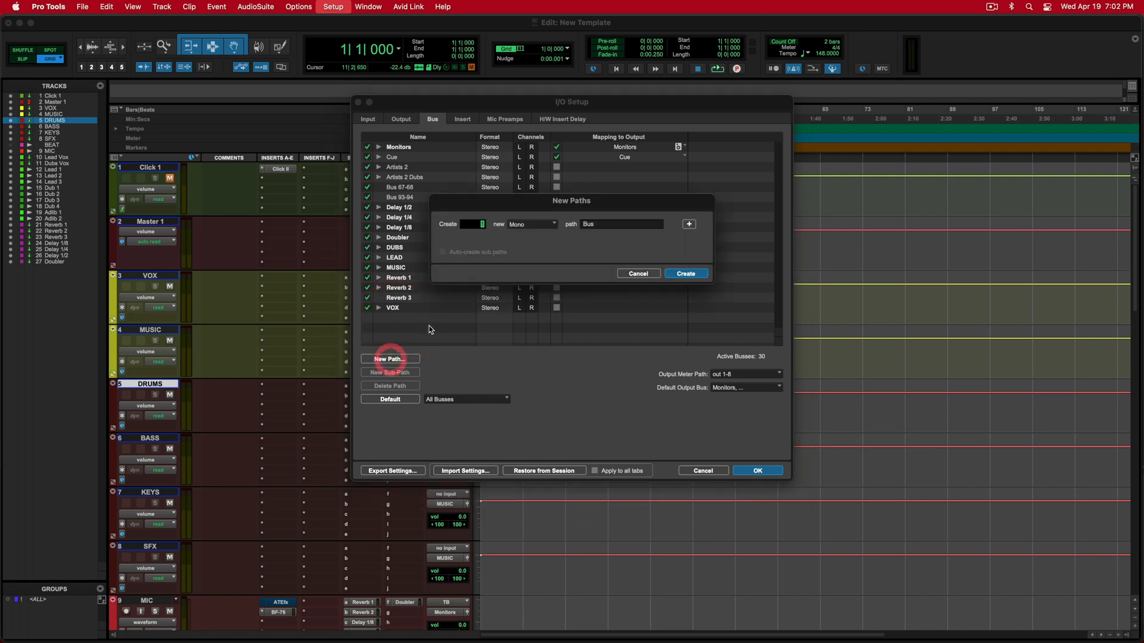
pyautogui.write('20')
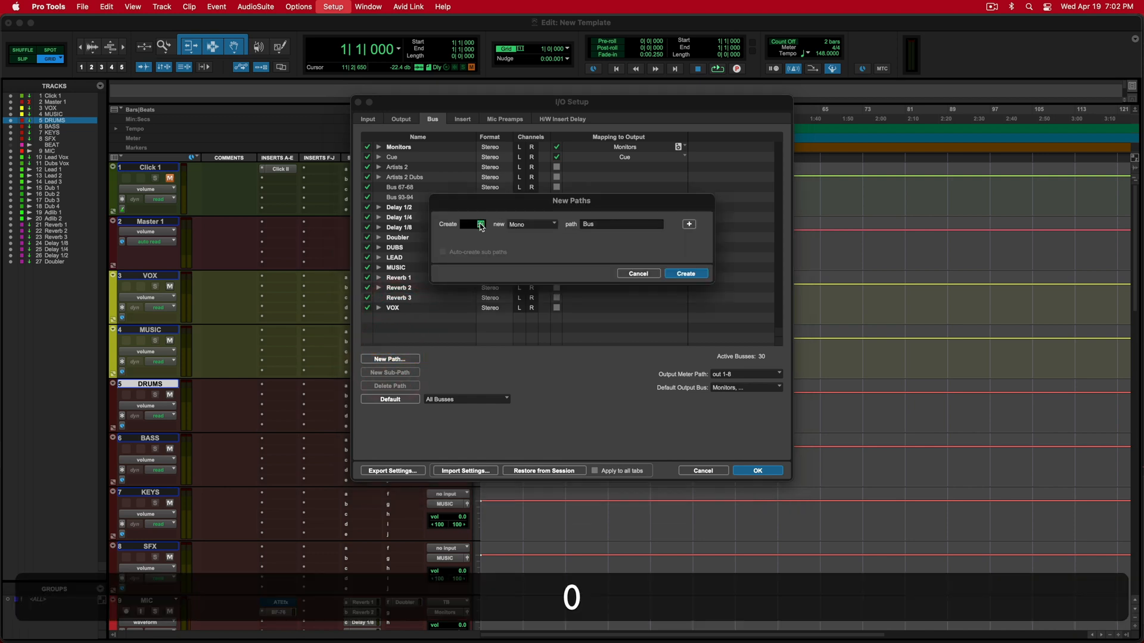
pyautogui.click(523, 224)
pyautogui.click(549, 247)
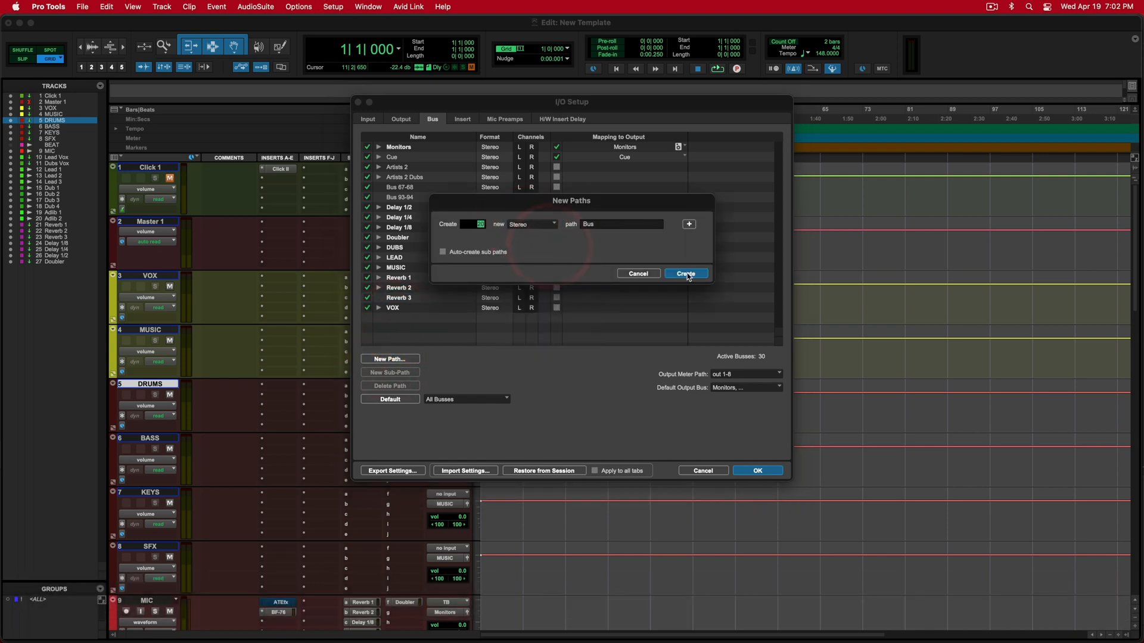
pyautogui.click(686, 274)
pyautogui.scroll(-5, 462, 298)
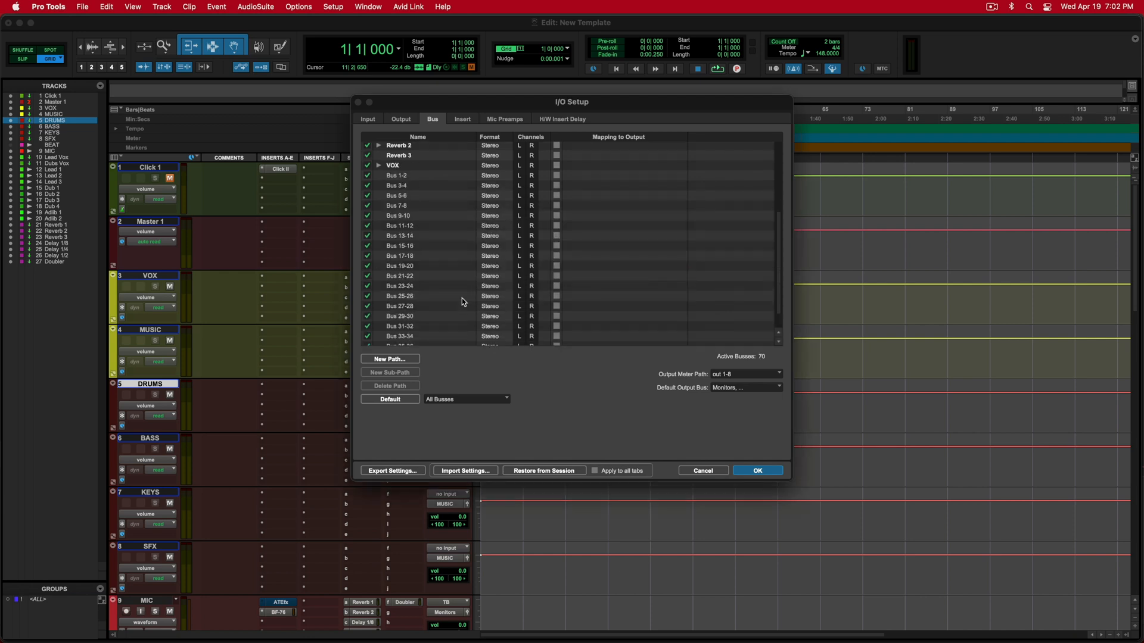
pyautogui.scroll(5, 424, 288)
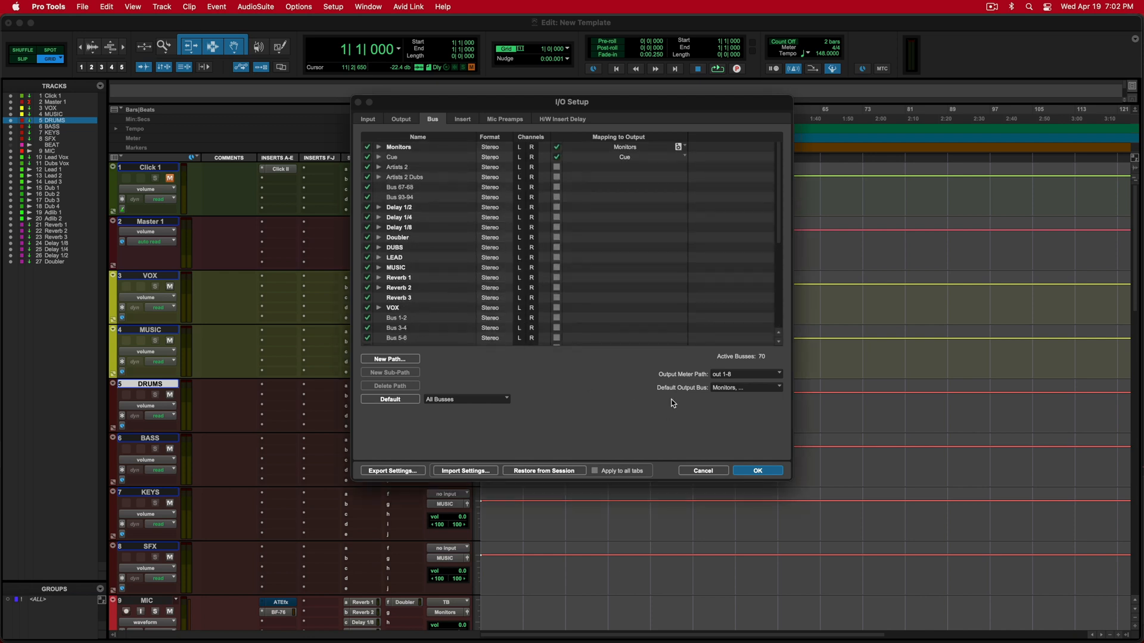
pyautogui.click(756, 470)
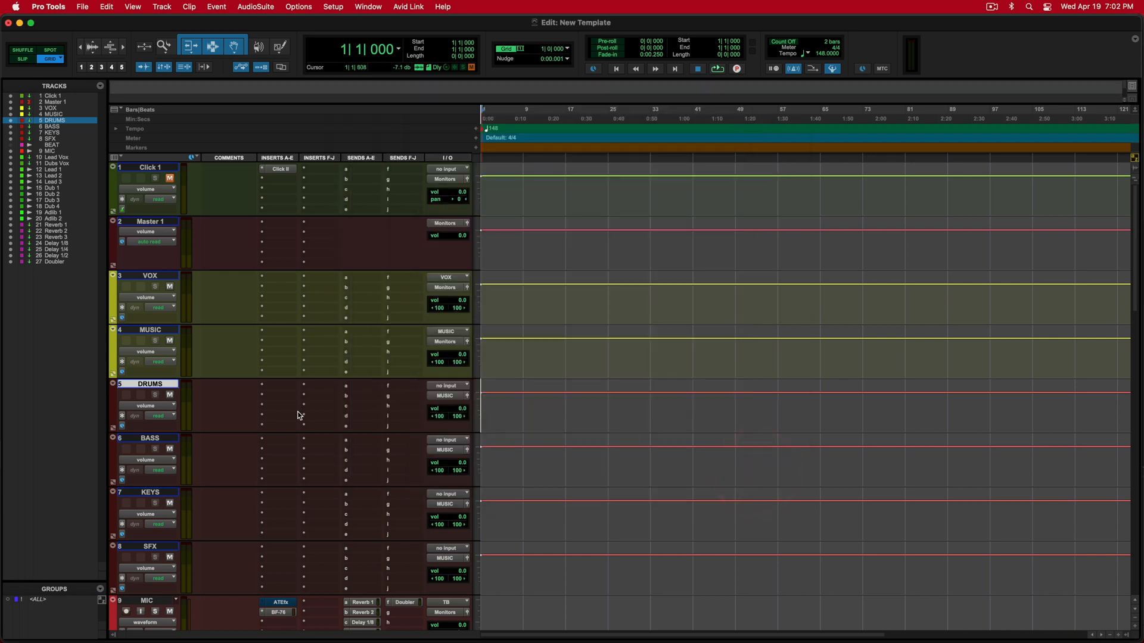
# Step: Set the input of the DRUMS aux track to Bus 1-2
pyautogui.scroll(-2, 357, 406)
pyautogui.click(449, 335)
pyautogui.moveTo(453, 342)
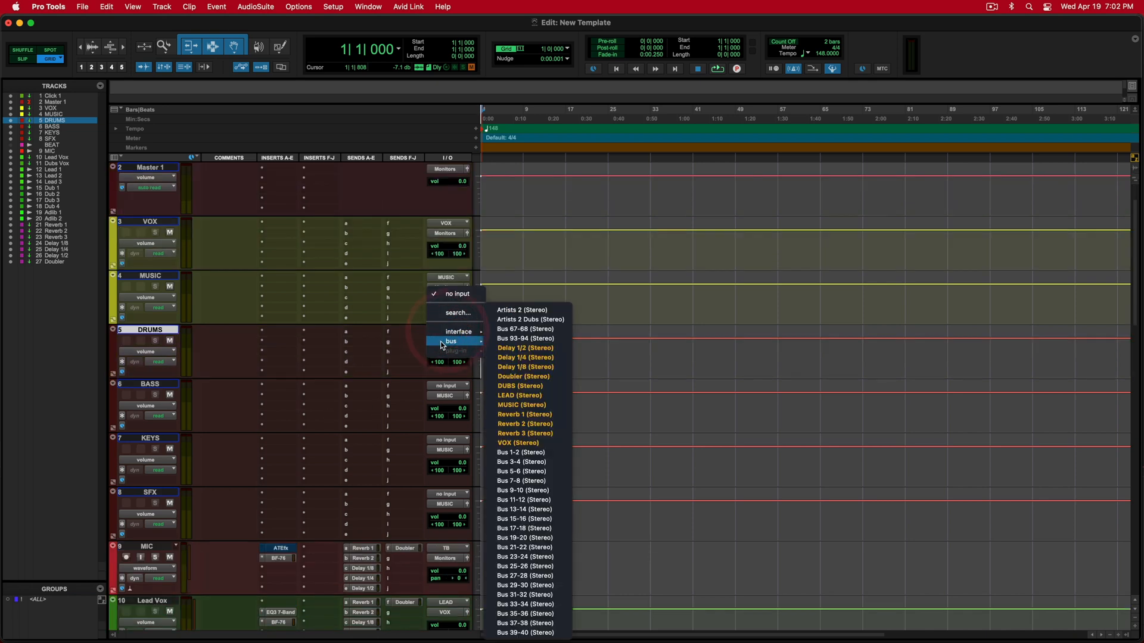
pyautogui.click(526, 453)
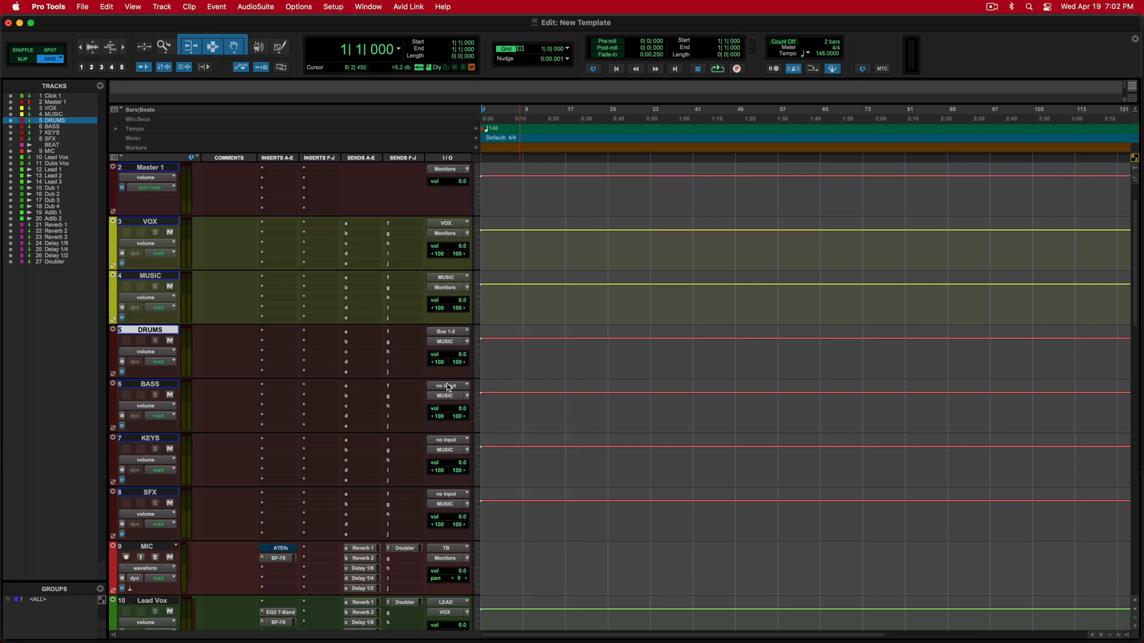
# Step: Assign consecutive stereo bus inputs to the DRUMS, BASS, KEYS and SFX tracks, from Bus 1-2 through Bus 7-8
pyautogui.keyDown('shift'); pyautogui.click(148, 492); pyautogui.keyUp('shift')
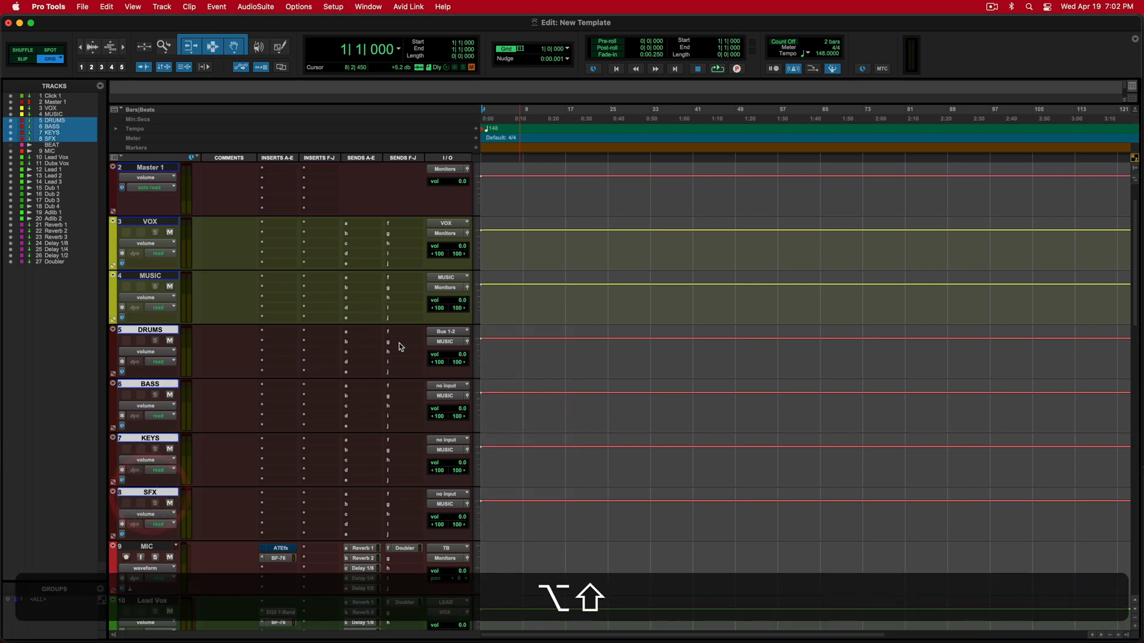
pyautogui.keyDown('alt'); pyautogui.keyDown('shift'); pyautogui.keyDown('super'); pyautogui.click(454, 342); pyautogui.keyUp('super'); pyautogui.keyUp('shift'); pyautogui.keyUp('alt')
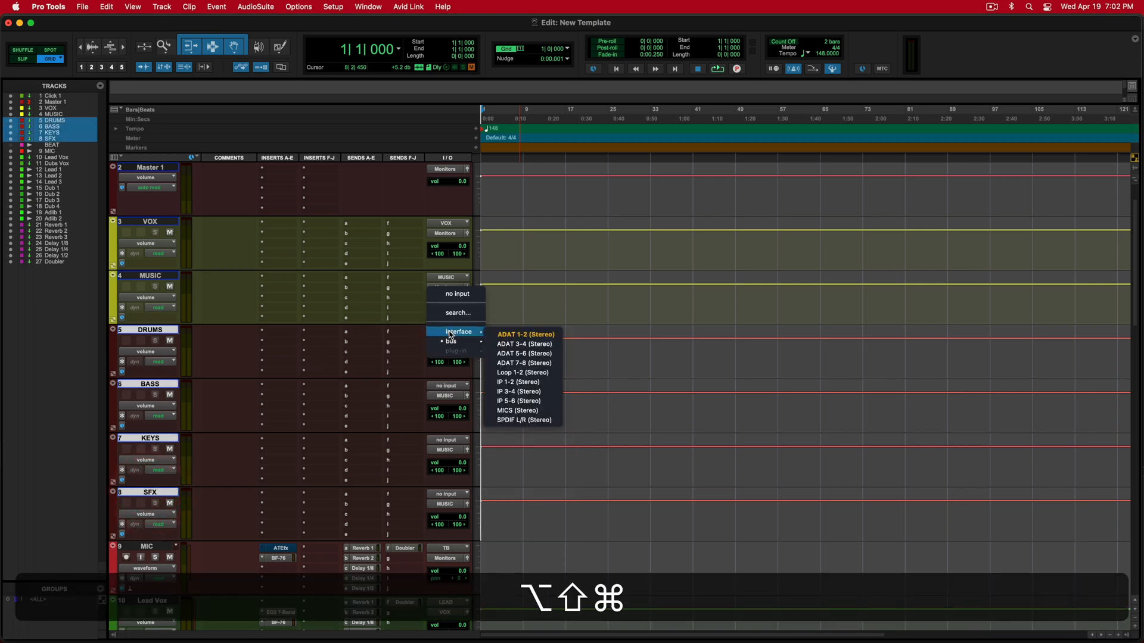
pyautogui.moveTo(453, 341)
pyautogui.keyDown('alt'); pyautogui.keyDown('shift'); pyautogui.keyDown('super'); pyautogui.click(526, 452); pyautogui.keyUp('super'); pyautogui.keyUp('shift'); pyautogui.keyUp('alt')
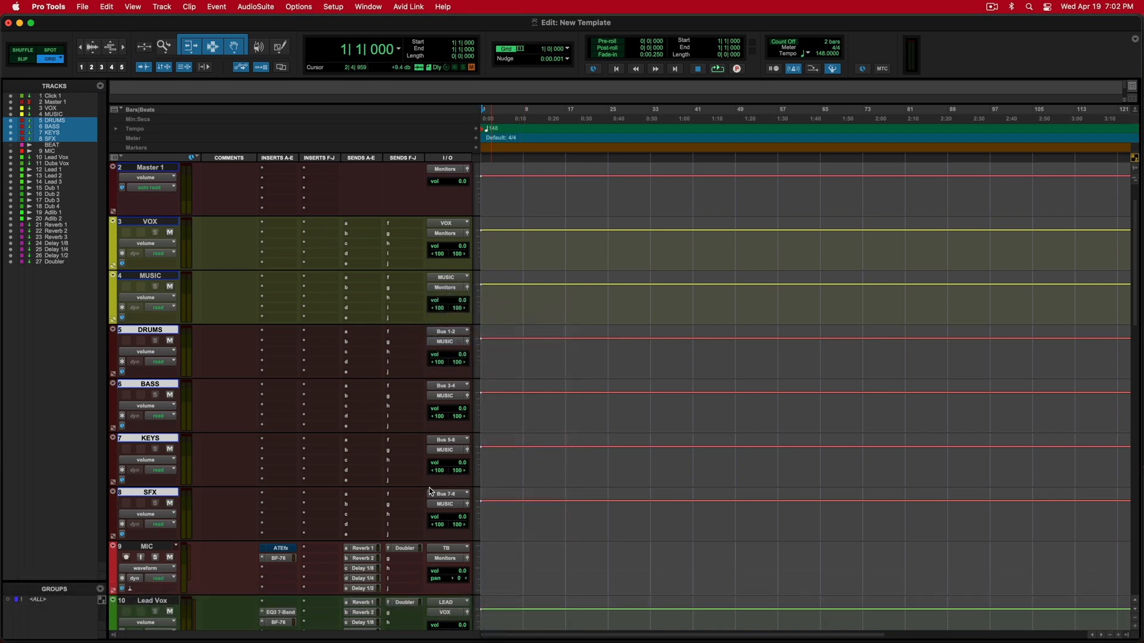
# Step: Rename the four aux tracks' input buses to match their tracks: DRUMS, BASS, KEYS and SFX
pyautogui.click(445, 332)
pyautogui.click(472, 352)
pyautogui.press('Return')
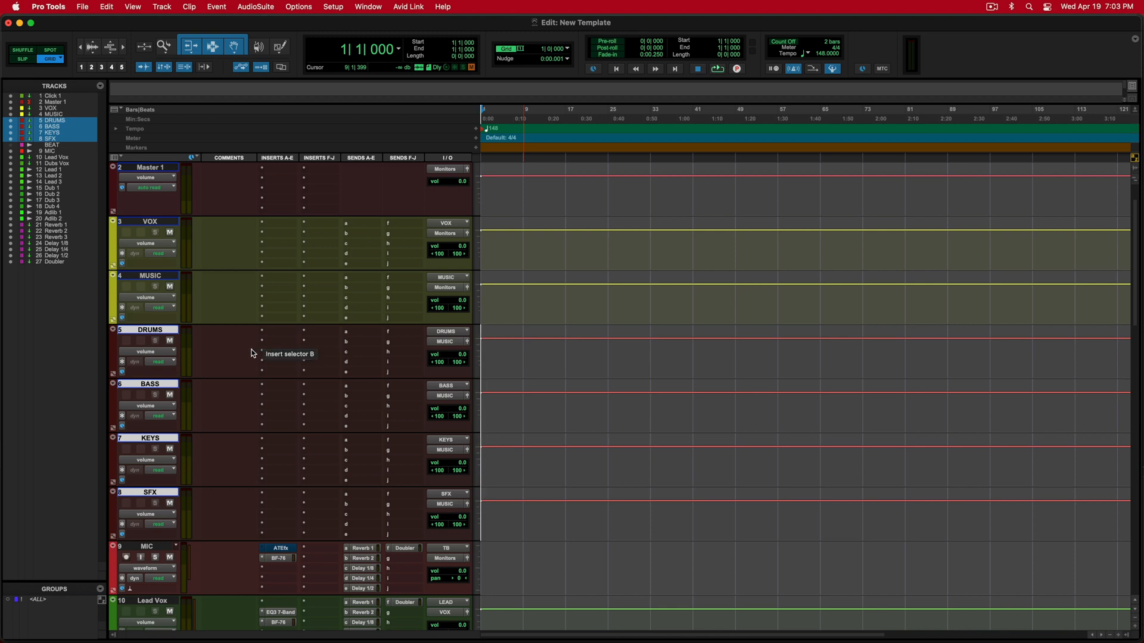
pyautogui.keyDown('alt'); pyautogui.click(156, 438); pyautogui.keyUp('alt')
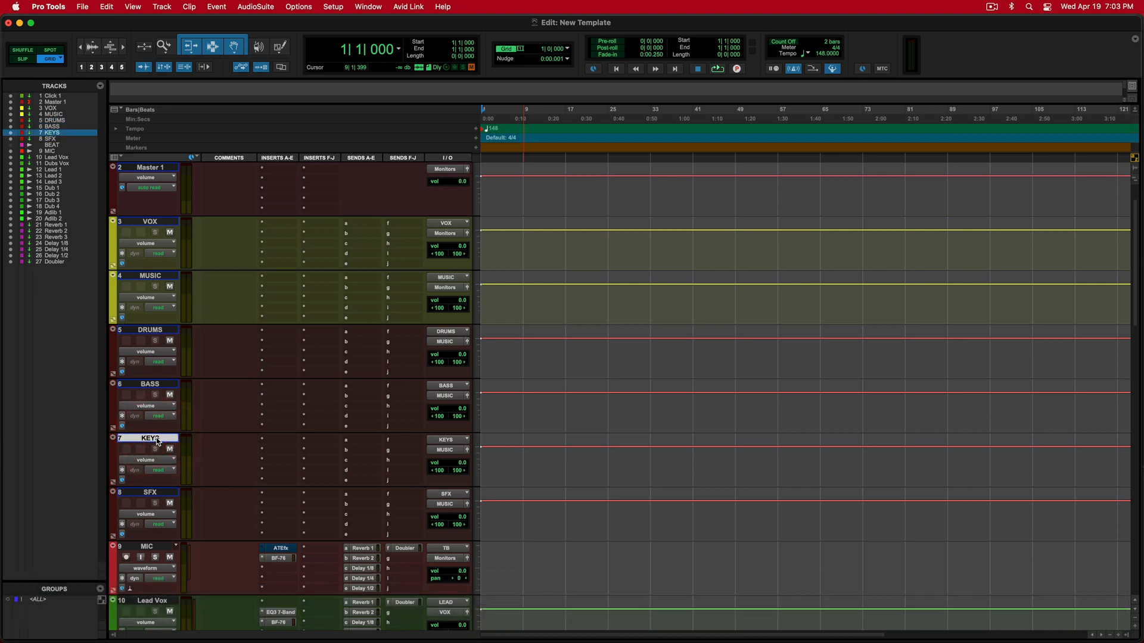
pyautogui.click(165, 493)
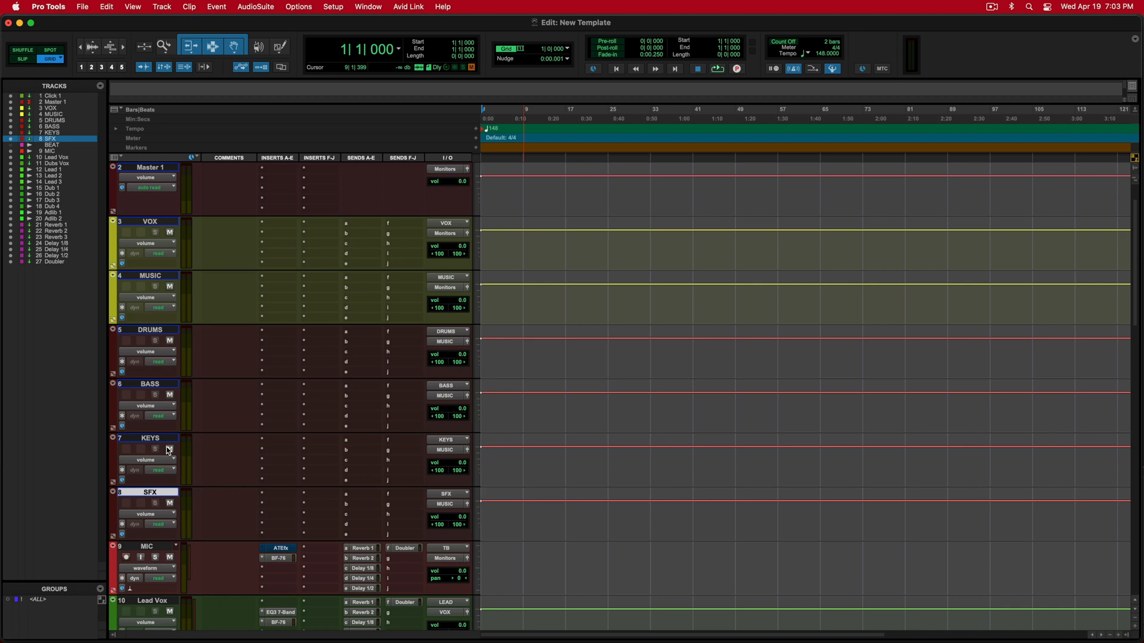
pyautogui.click(160, 386)
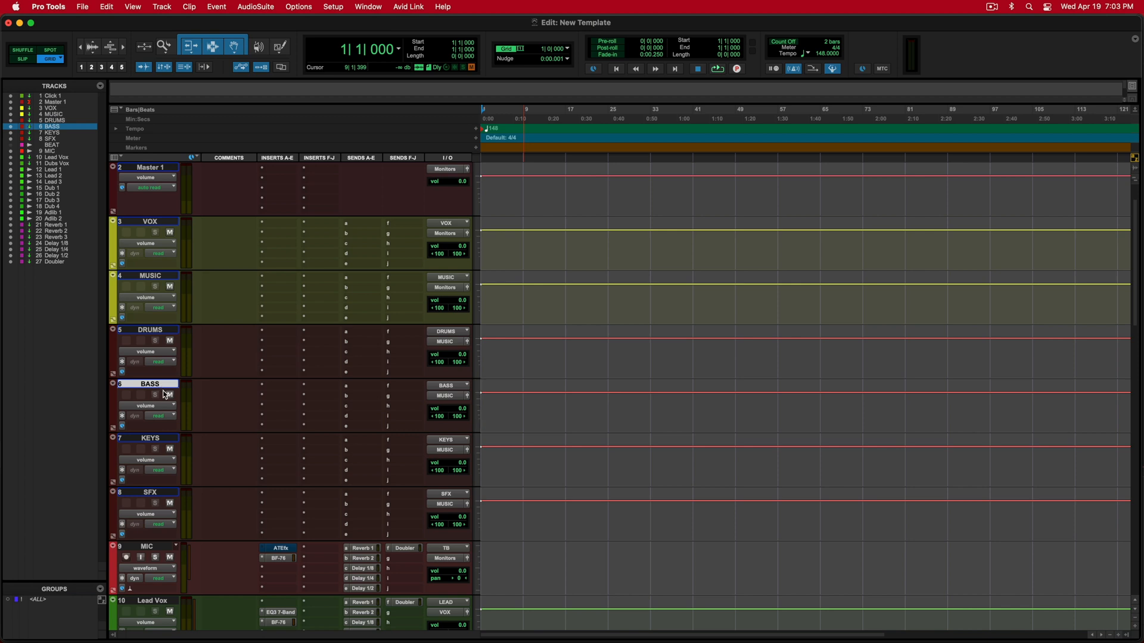
pyautogui.click(162, 333)
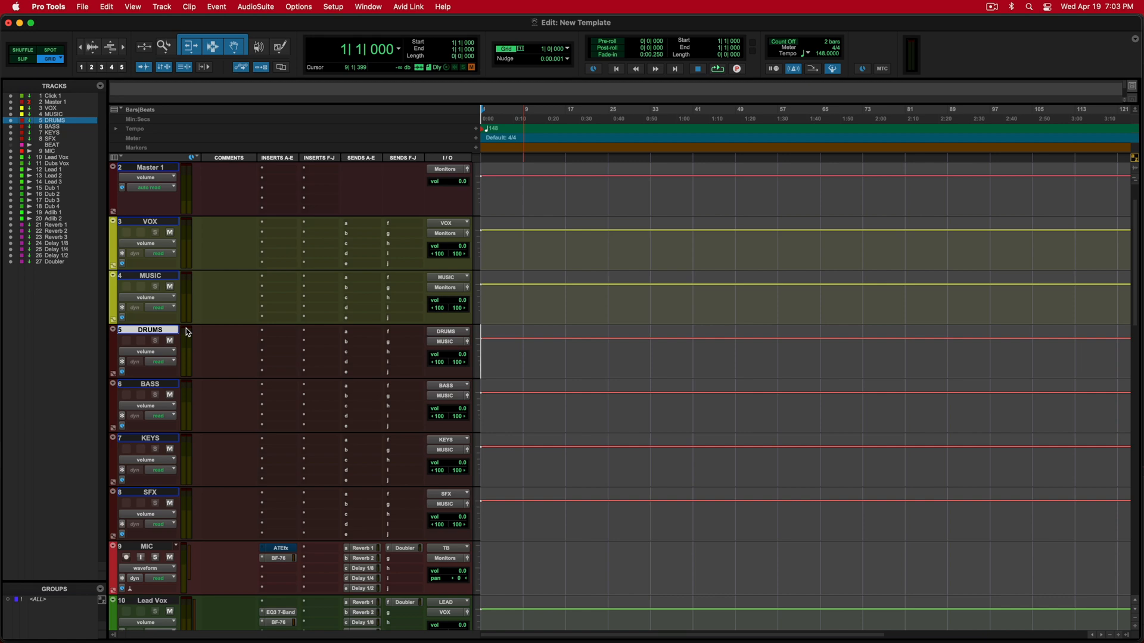
pyautogui.scroll(-7, 458, 390)
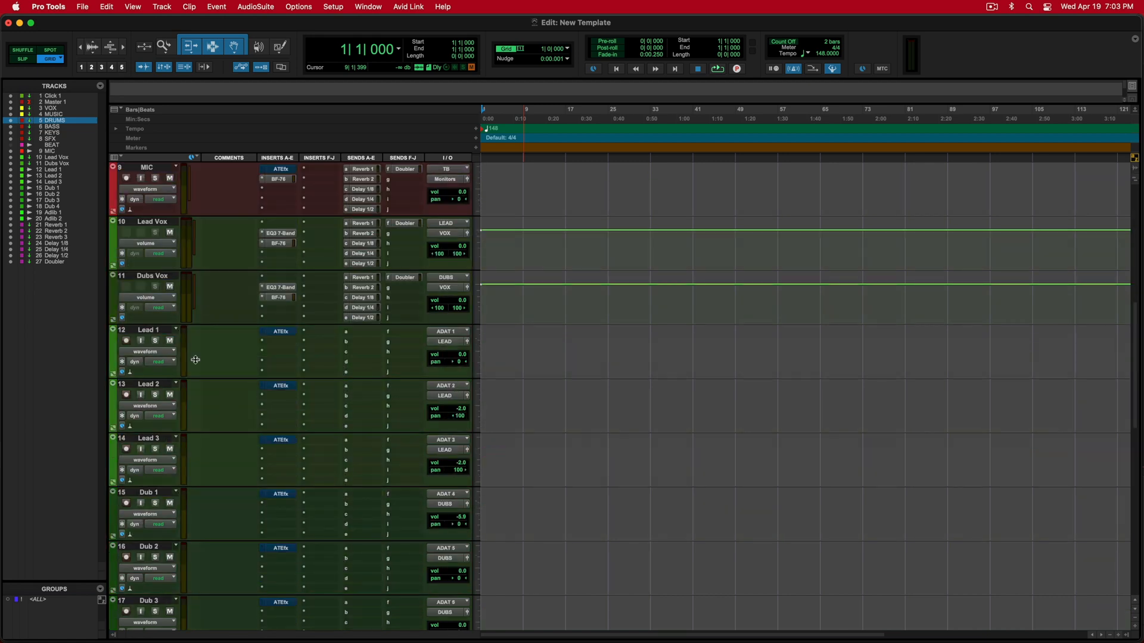
pyautogui.scroll(-7, 236, 530)
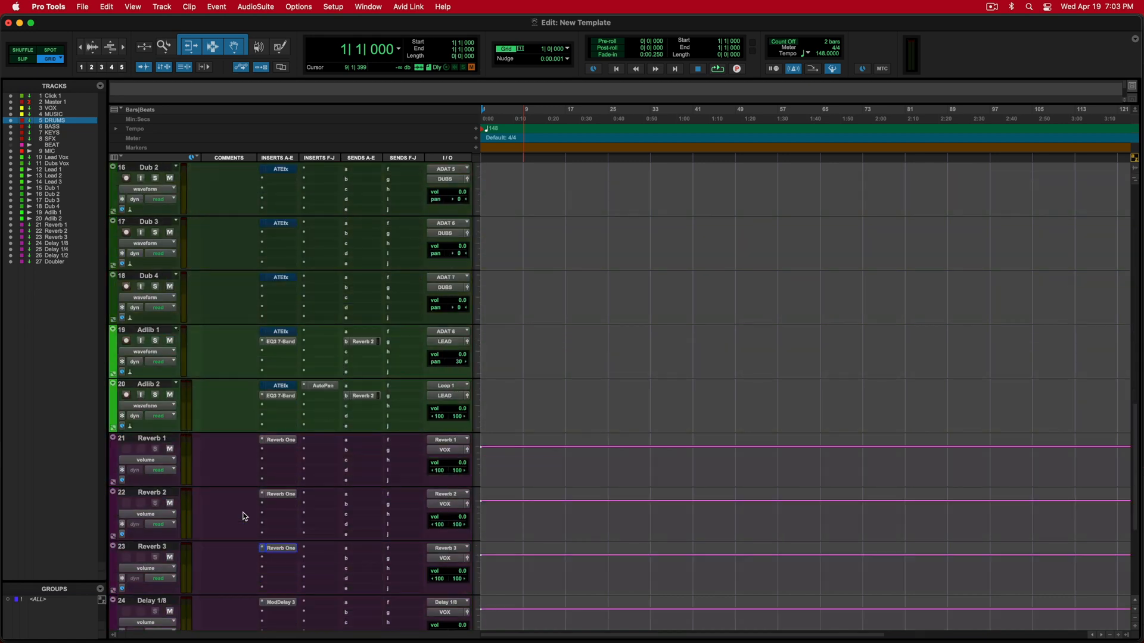
pyautogui.scroll(15, 237, 406)
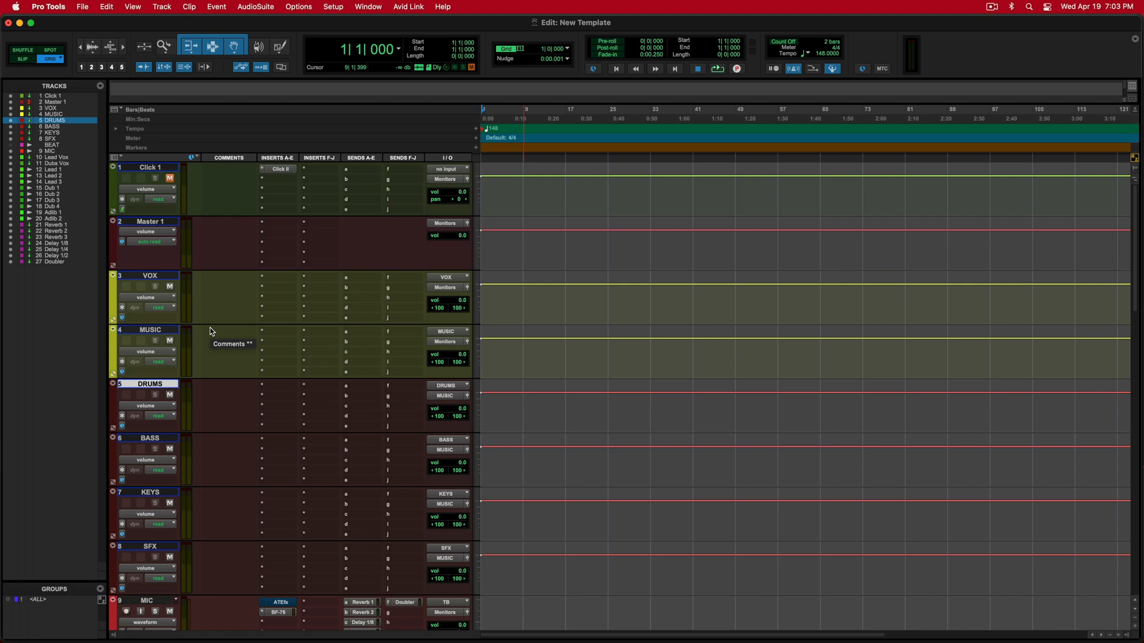
pyautogui.click(158, 385)
# Step: Import all stems from the Whistle 96BPM folder, 808_1.wav through Whistle_1.wav, with conversion, as new tracks below the MUSIC track
pyautogui.click(165, 330)
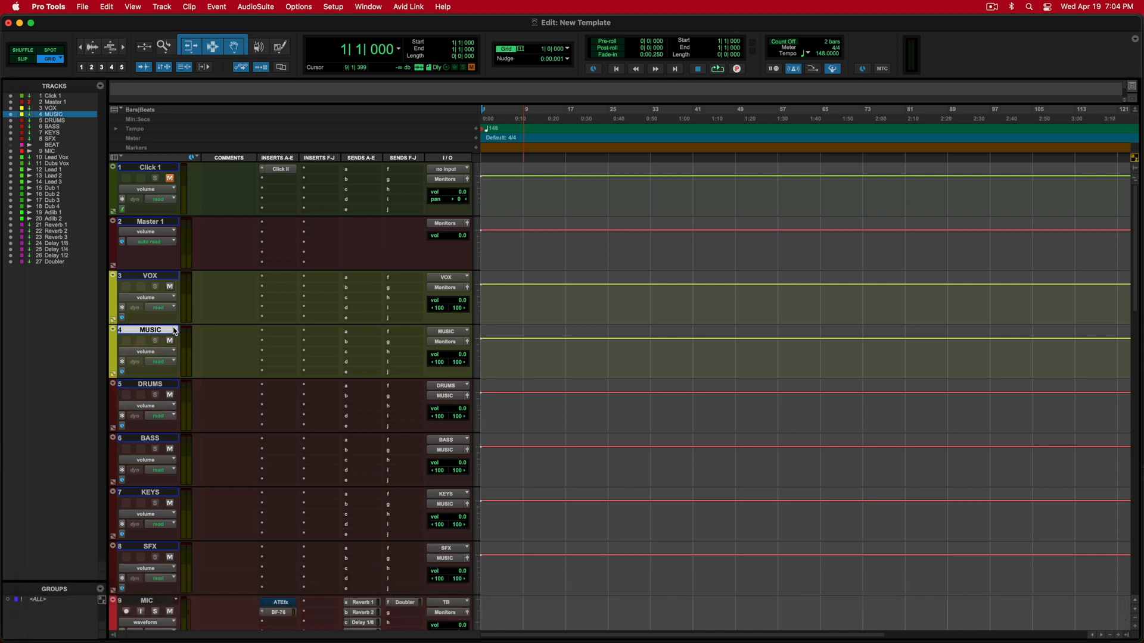
pyautogui.press('shift+super+i')
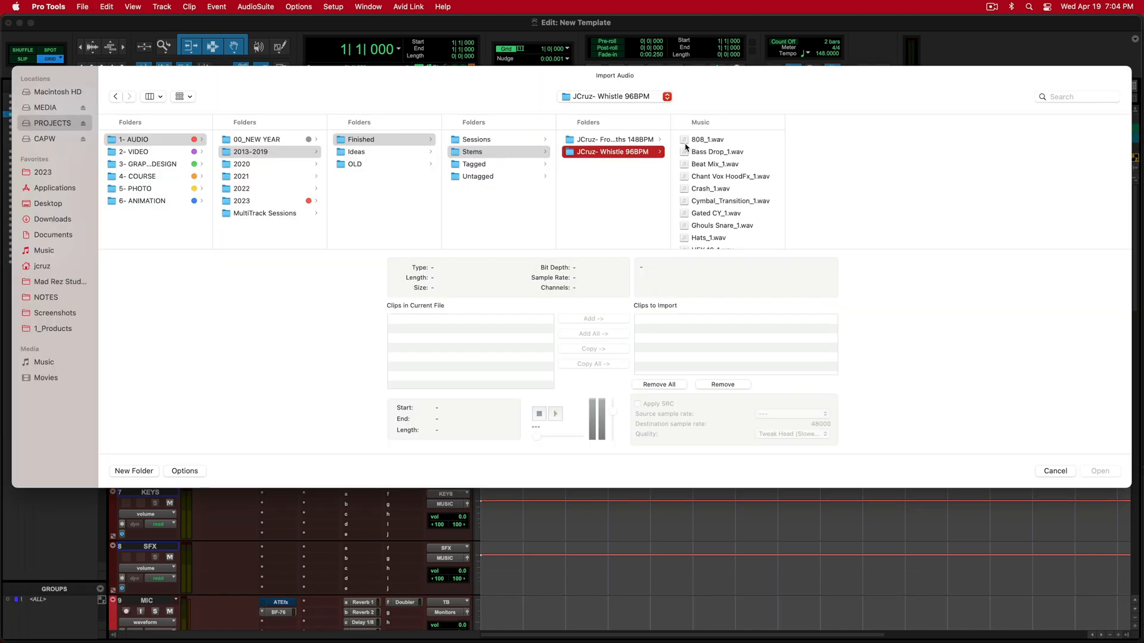
pyautogui.click(704, 140)
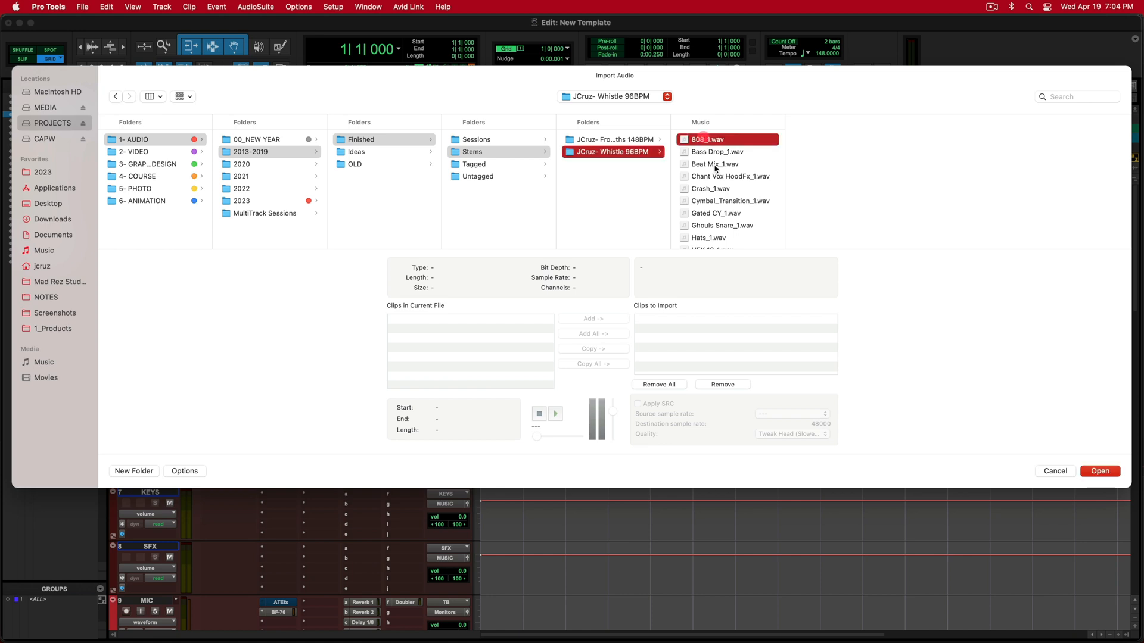
pyautogui.scroll(-5, 712, 191)
pyautogui.keyDown('shift'); pyautogui.click(709, 238); pyautogui.keyUp('shift')
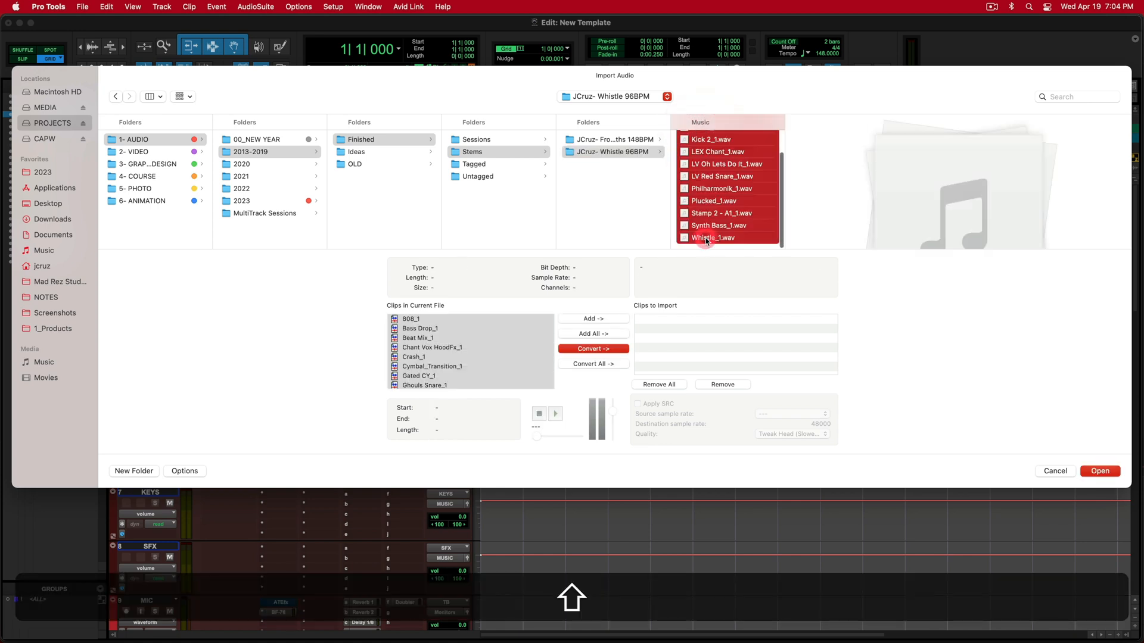
pyautogui.click(607, 349)
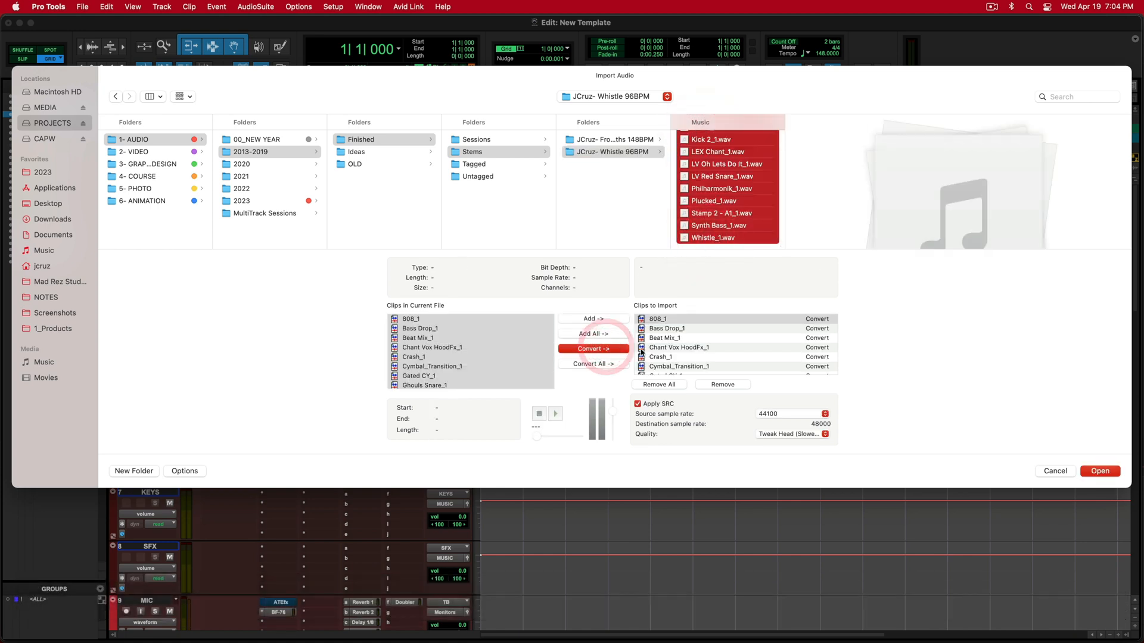
pyautogui.click(1100, 473)
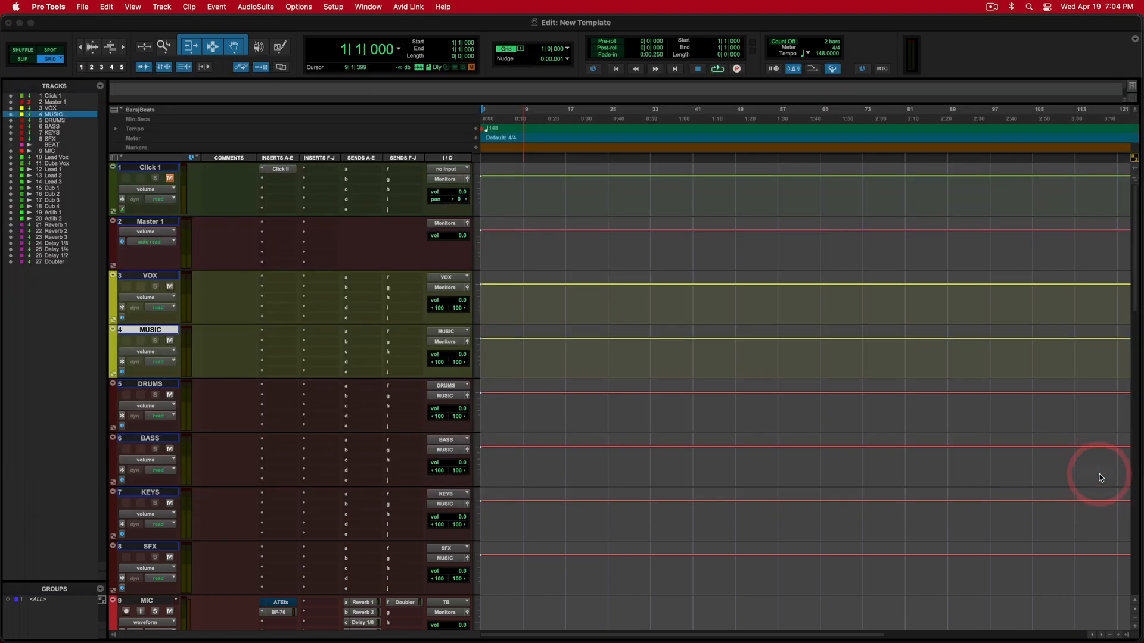
pyautogui.click(1099, 471)
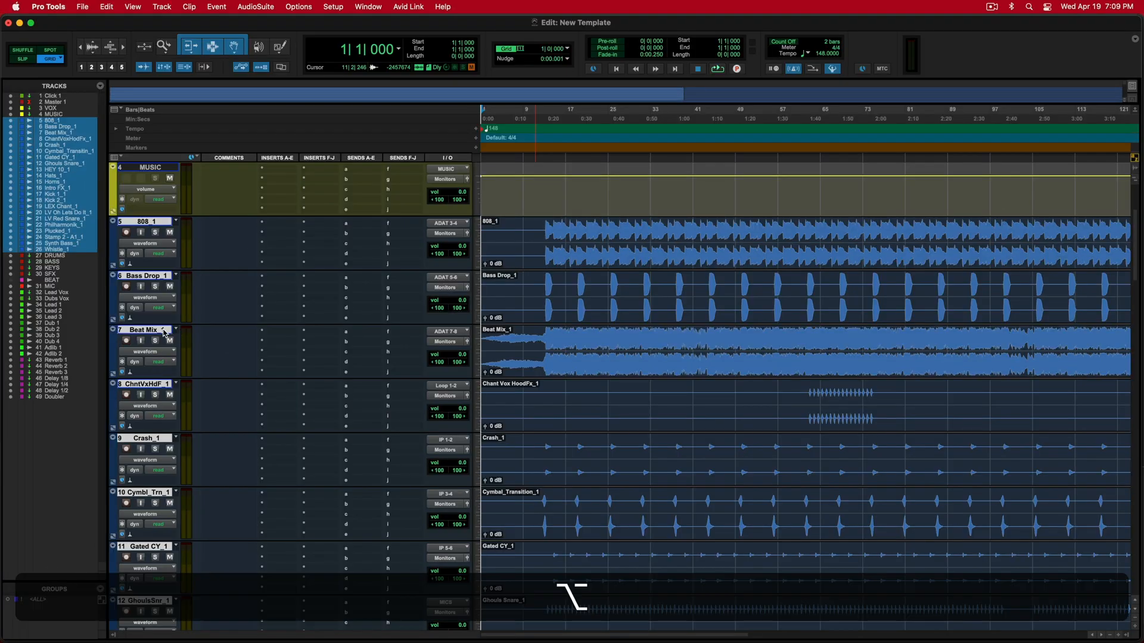
# Step: Delete the Beat Mix_1 track together with its active clips
pyautogui.keyDown('alt'); pyautogui.click(159, 331); pyautogui.keyUp('alt')
pyautogui.rightClick(160, 331)
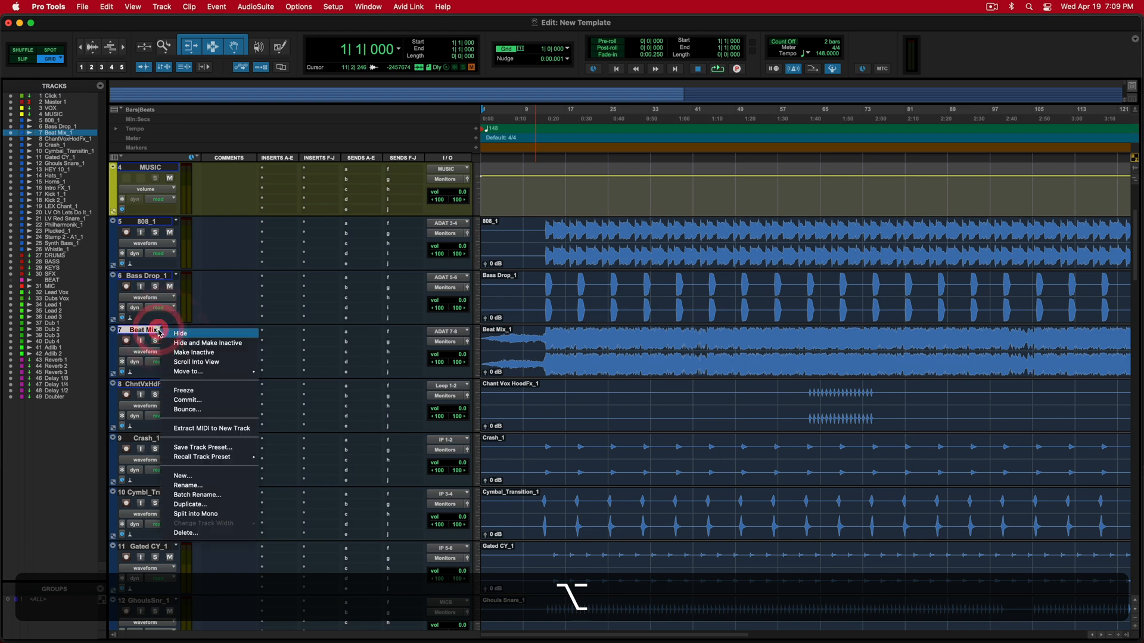
pyautogui.click(197, 532)
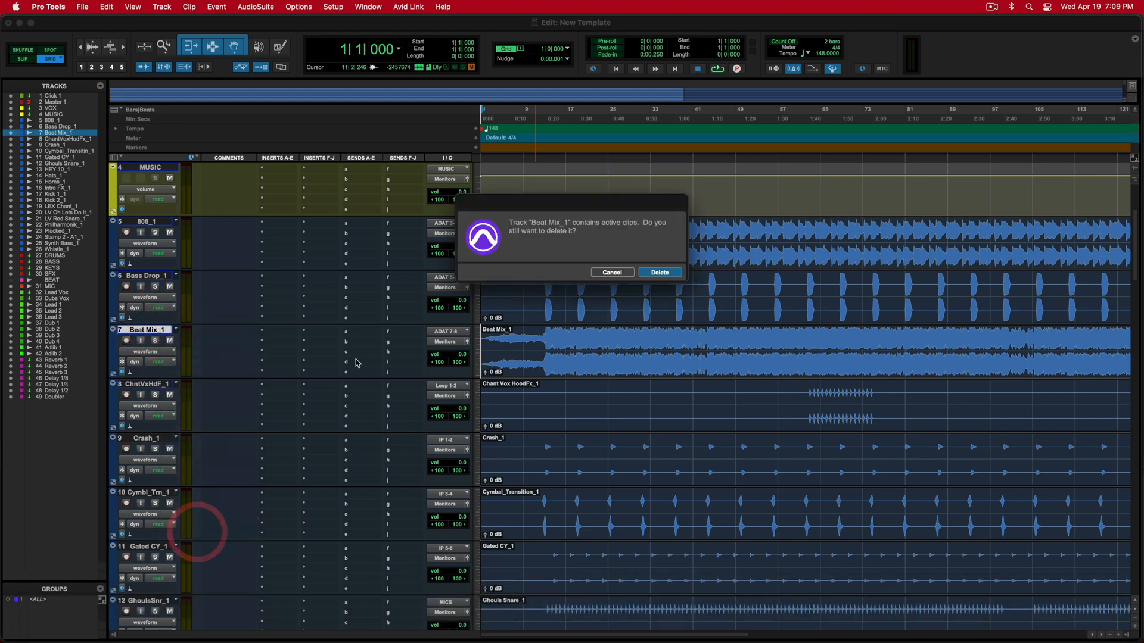
pyautogui.click(672, 272)
# Step: Route the outputs of the 808_1 and Bass Drop_1 tracks to the BASS stereo bus
pyautogui.click(606, 239)
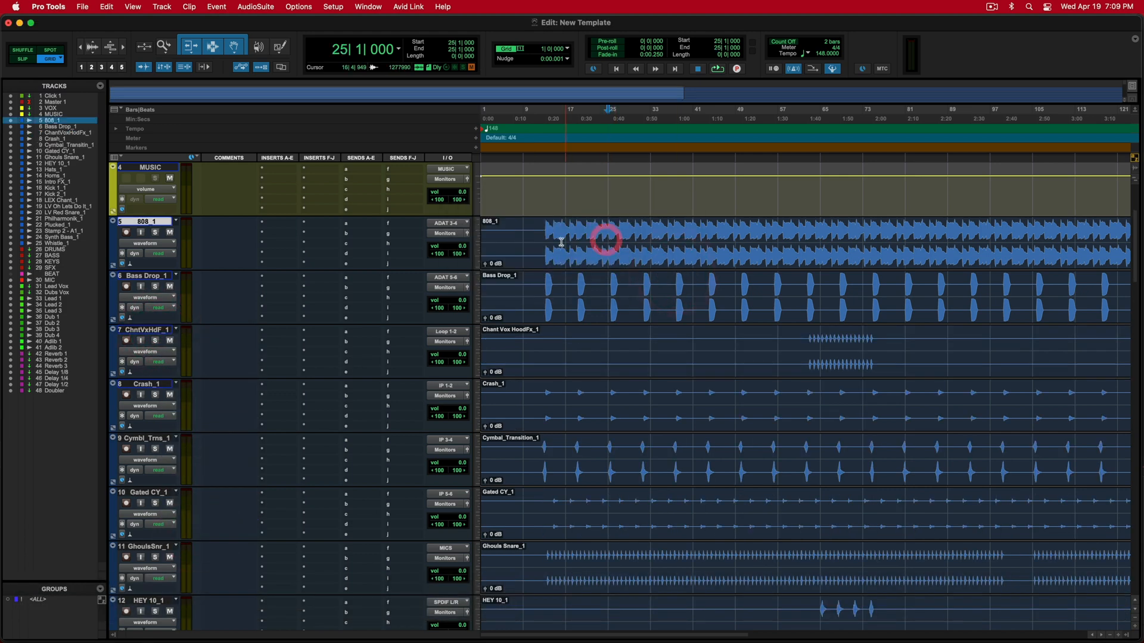
pyautogui.click(454, 237)
pyautogui.moveTo(453, 242)
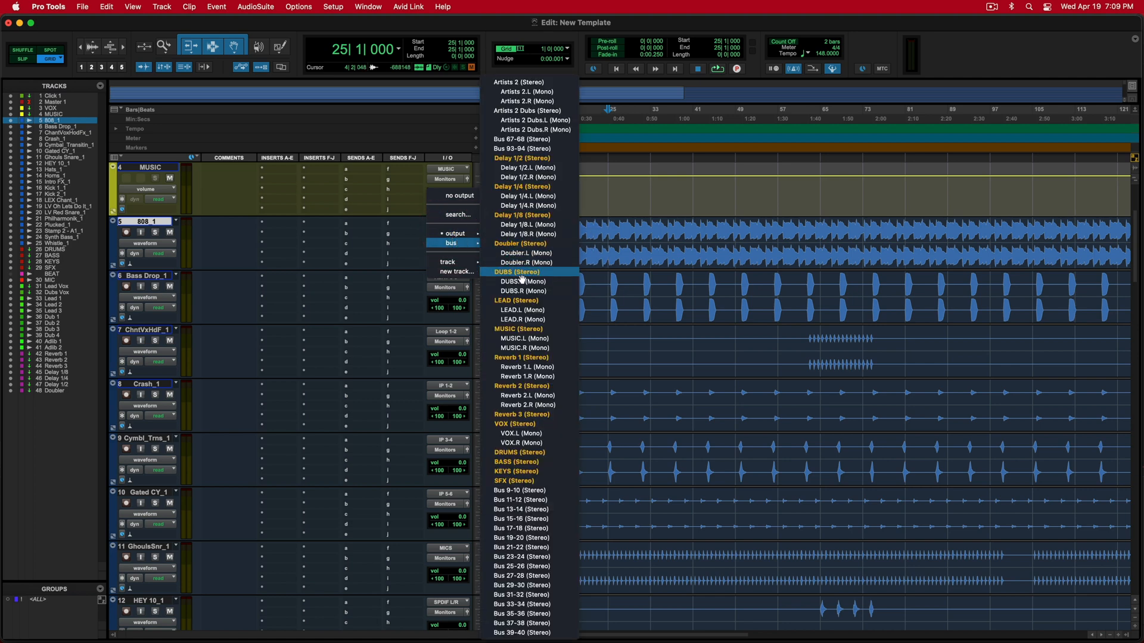
pyautogui.click(524, 462)
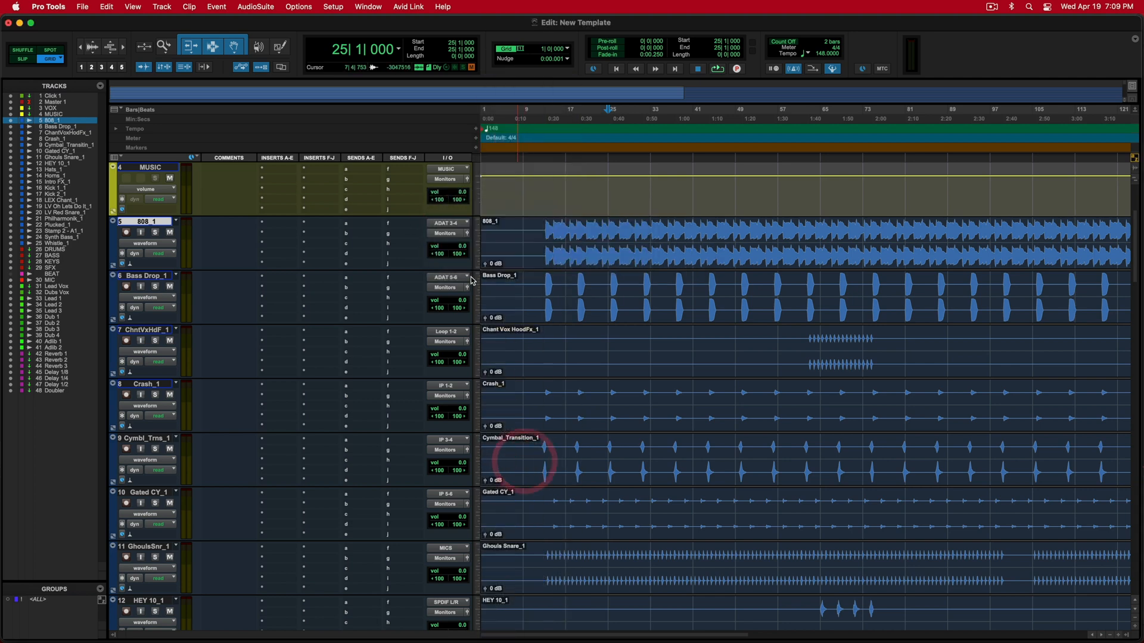
pyautogui.click(152, 276)
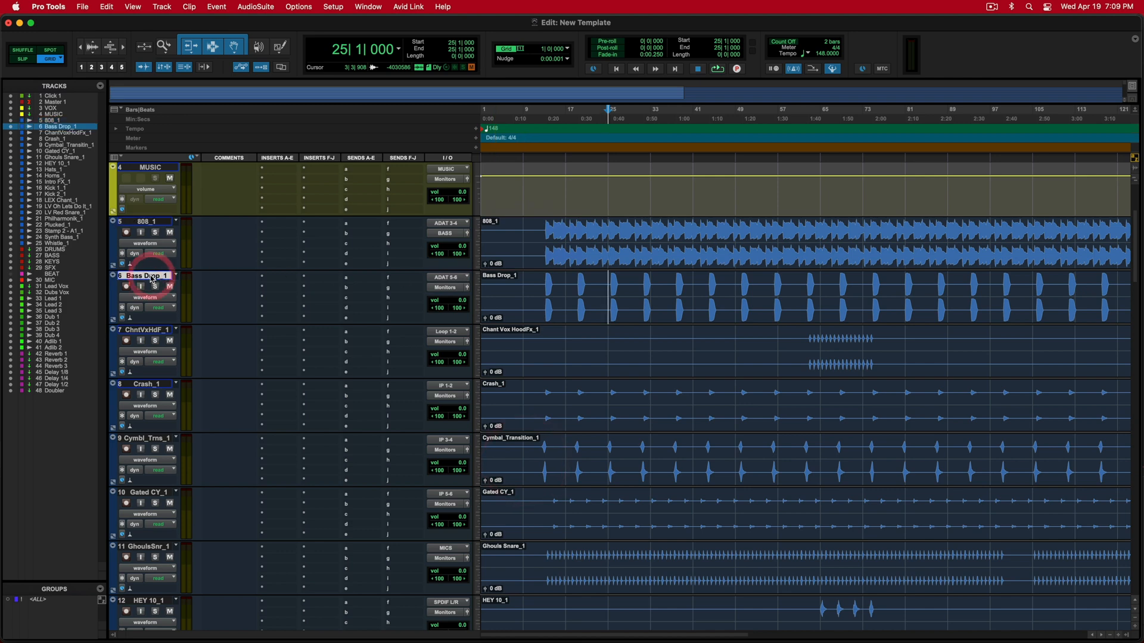
pyautogui.click(456, 288)
pyautogui.moveTo(456, 287)
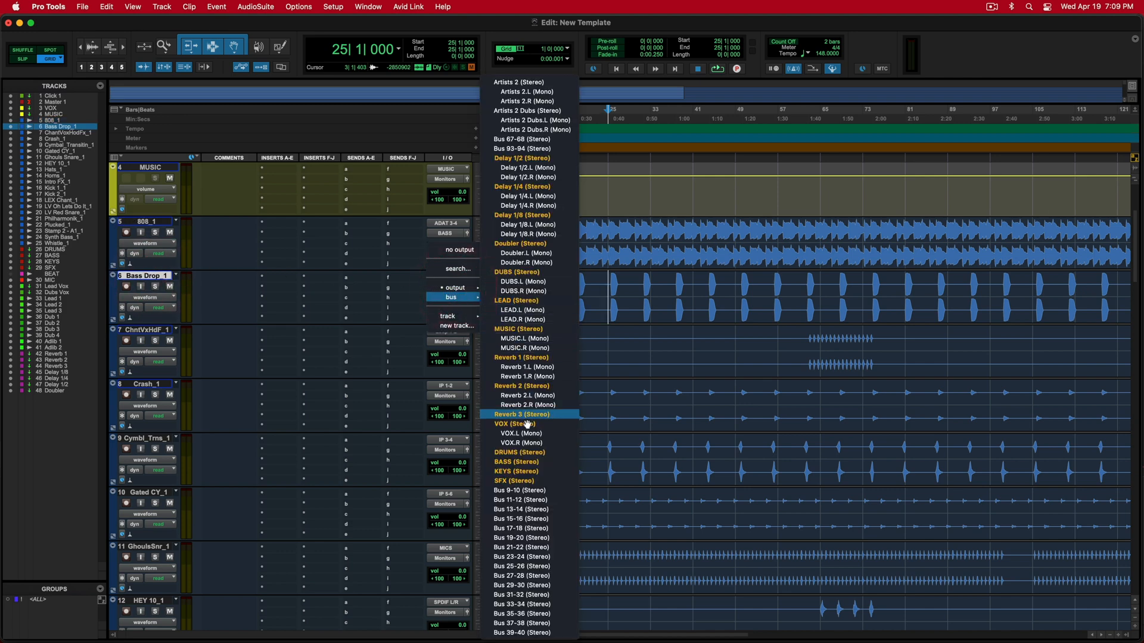
pyautogui.click(524, 462)
# Step: Color the 808_1 and Bass Drop_1 tracks purple
pyautogui.click(151, 330)
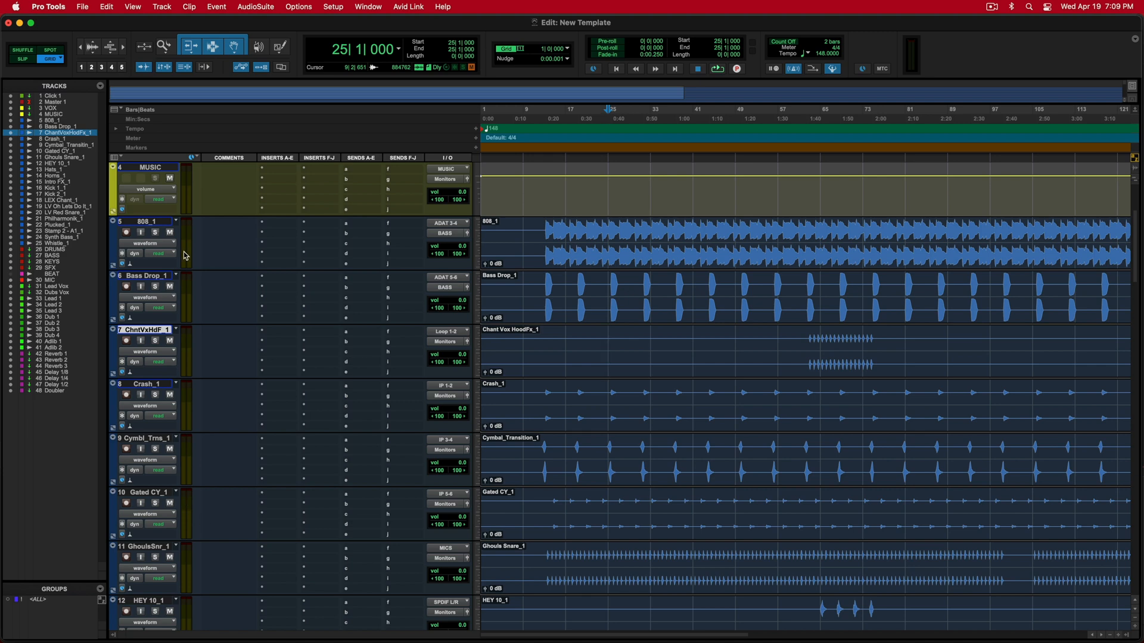
pyautogui.click(149, 222)
pyautogui.keyDown('super'); pyautogui.click(144, 276); pyautogui.keyUp('super')
pyautogui.doubleClick(112, 245)
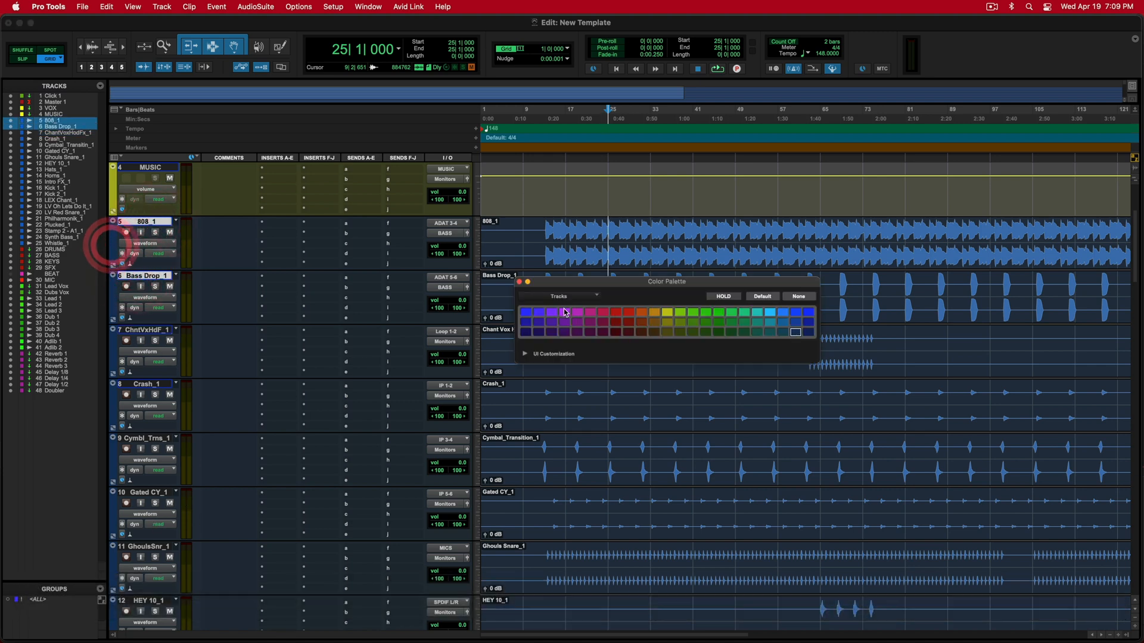
pyautogui.click(577, 323)
# Step: Color the tracks from ChantVoxHodFx_1 through Hats_1 red
pyautogui.click(149, 329)
pyautogui.scroll(-2, 260, 415)
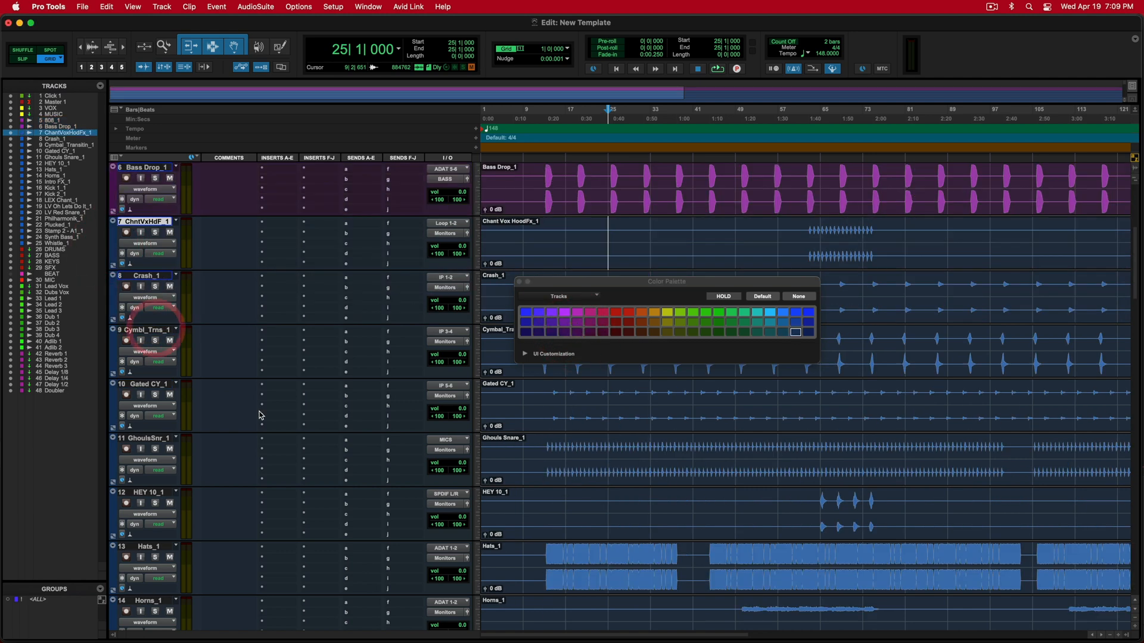
pyautogui.keyDown('shift'); pyautogui.click(149, 546); pyautogui.keyUp('shift')
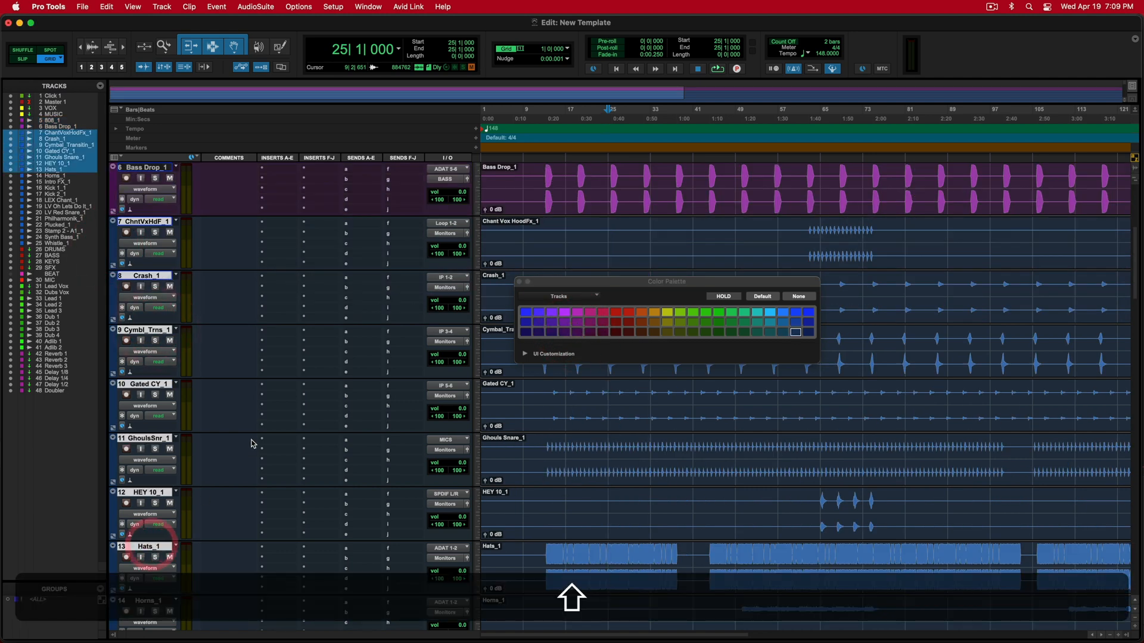
pyautogui.click(629, 322)
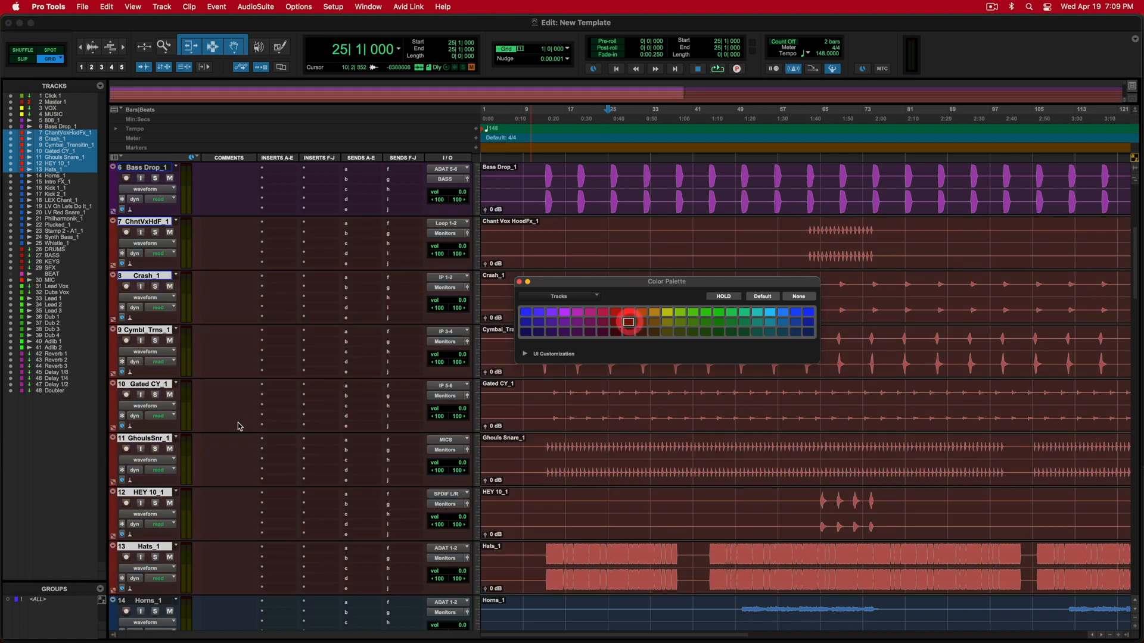
# Step: Move the Kick 1_1 and Kick 2_1 tracks directly below Bass Drop_1 and color them red
pyautogui.scroll(-4, 237, 426)
pyautogui.click(146, 384)
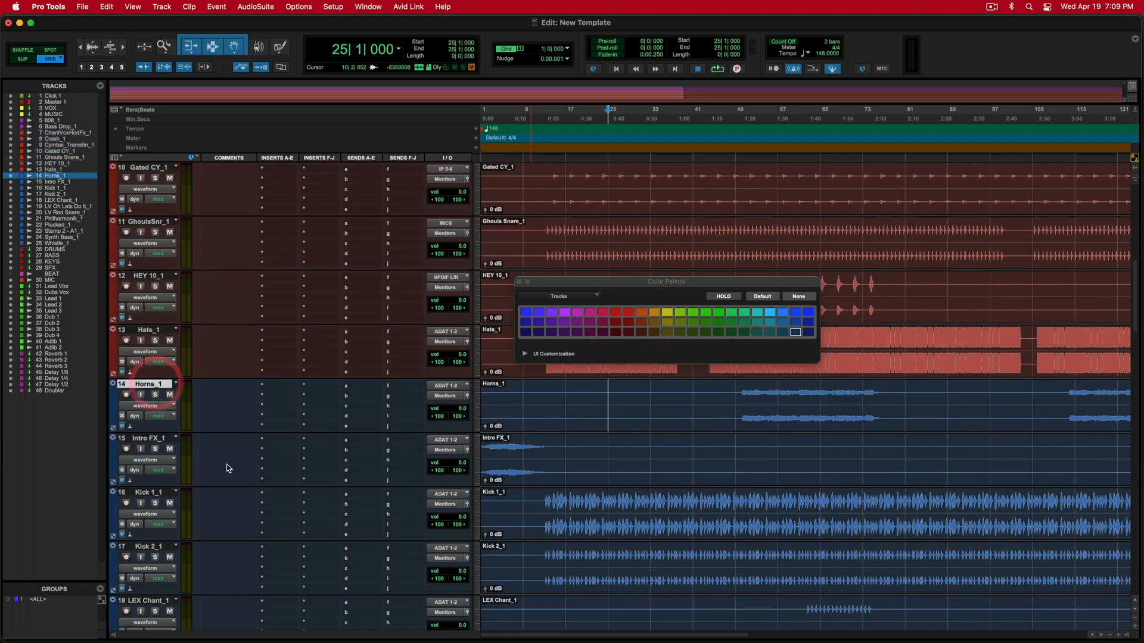
pyautogui.scroll(-1, 184, 459)
pyautogui.click(156, 441)
pyautogui.keyDown('super'); pyautogui.click(149, 492); pyautogui.keyUp('super')
pyautogui.moveTo(149, 492); pyautogui.dragTo(181, 468)
pyautogui.click(626, 322)
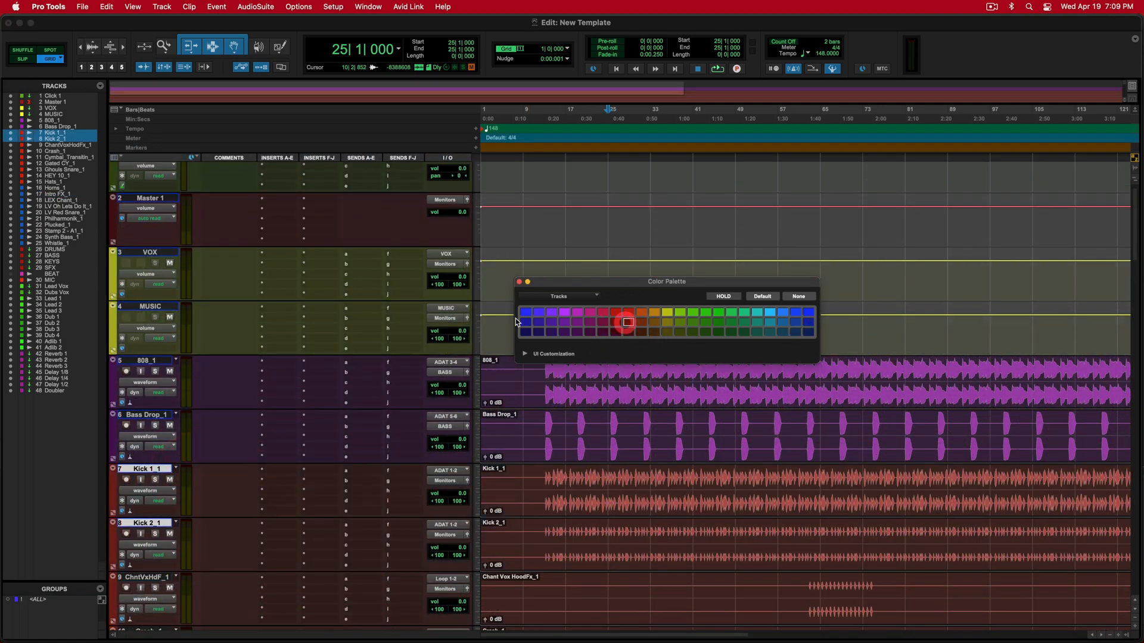
pyautogui.click(518, 282)
# Step: Route the outputs of all red tracks from Kick 1_1 through Hats_1 to the DRUMS stereo bus
pyautogui.scroll(-5, 288, 439)
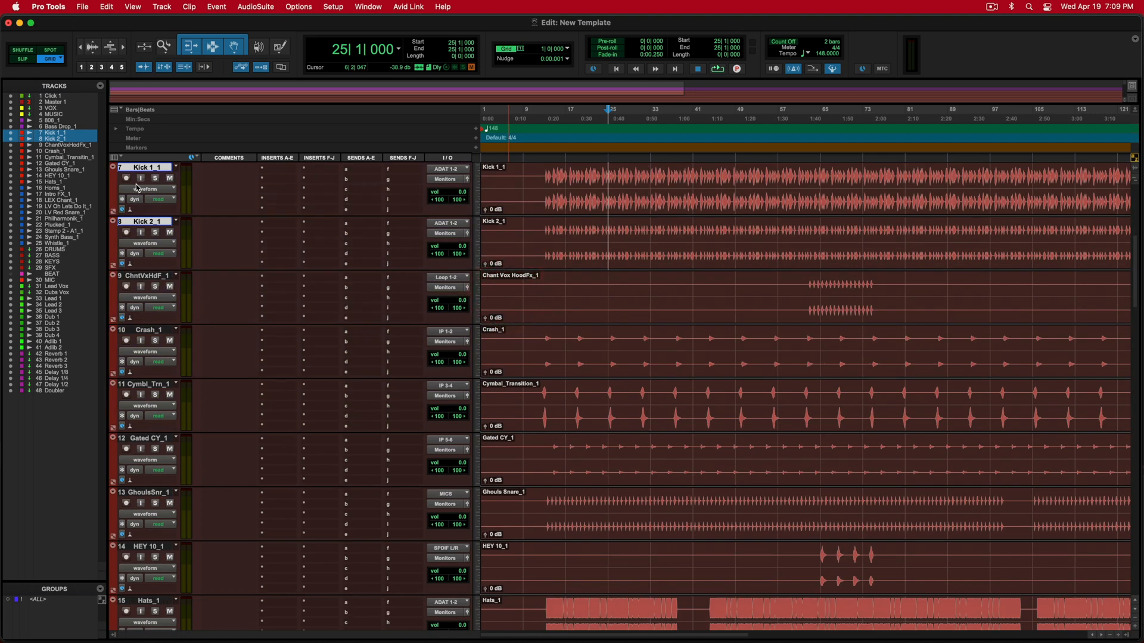
pyautogui.scroll(-5, 189, 478)
pyautogui.keyDown('shift'); pyautogui.click(148, 330); pyautogui.keyUp('shift')
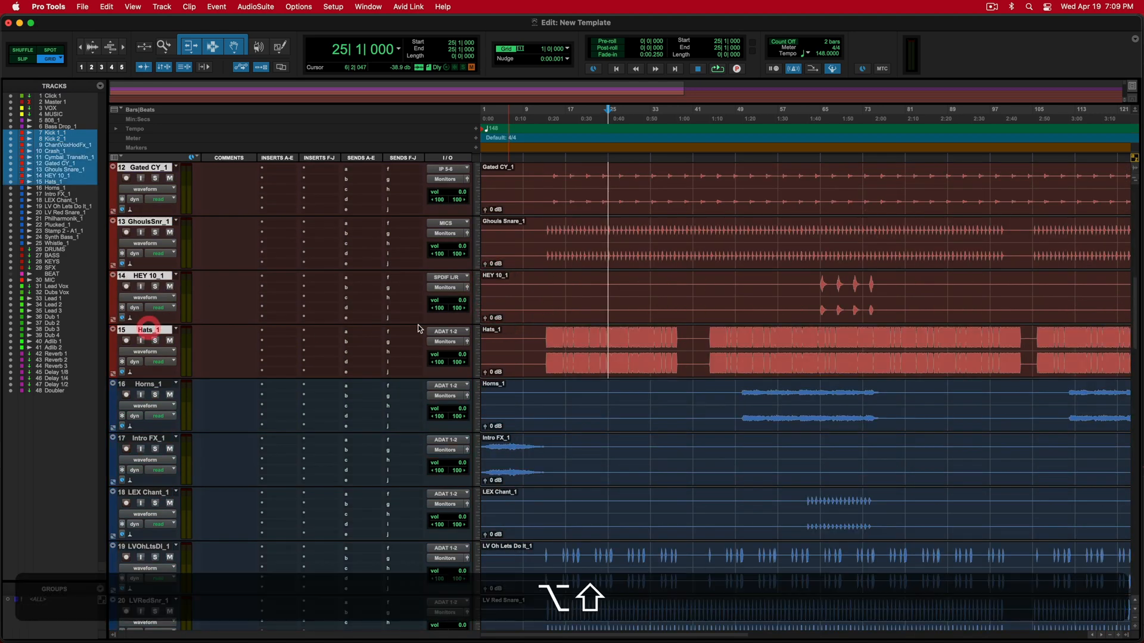
pyautogui.keyDown('alt'); pyautogui.keyDown('shift'); pyautogui.click(442, 341); pyautogui.keyUp('shift'); pyautogui.keyUp('alt')
pyautogui.moveTo(451, 352)
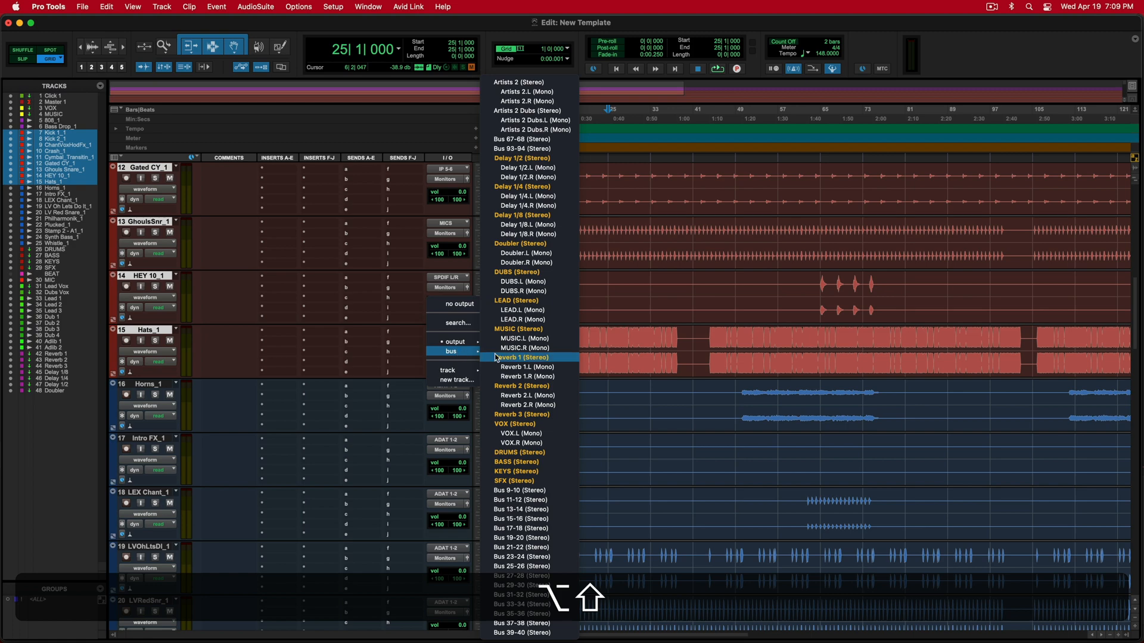
pyautogui.keyDown('alt'); pyautogui.keyDown('shift'); pyautogui.click(518, 452); pyautogui.keyUp('shift'); pyautogui.keyUp('alt')
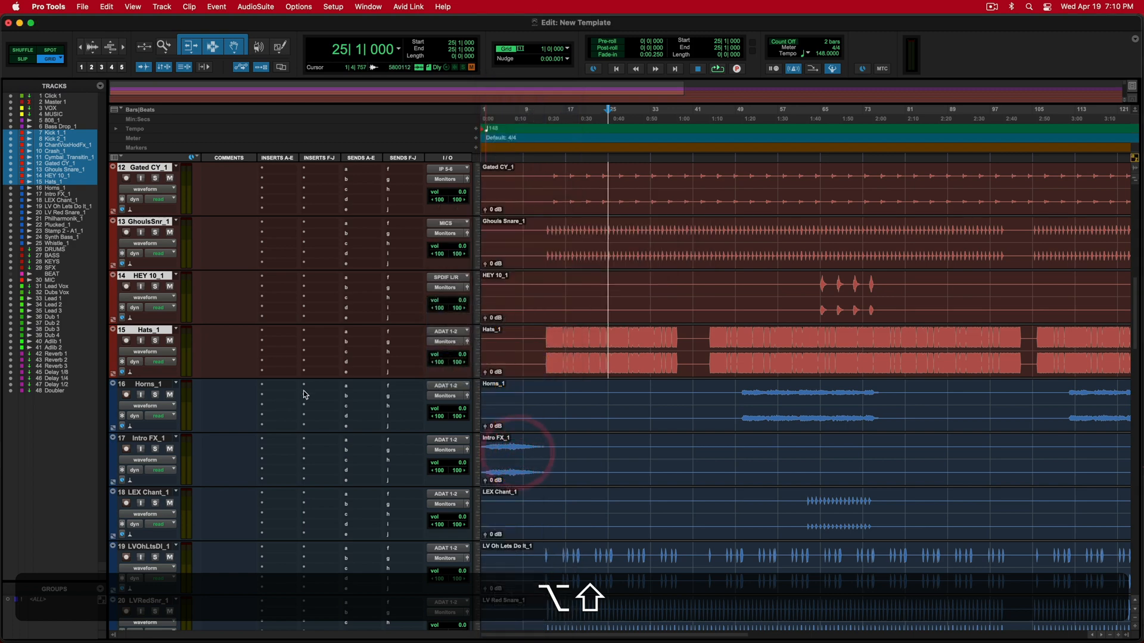
pyautogui.scroll(5, 308, 393)
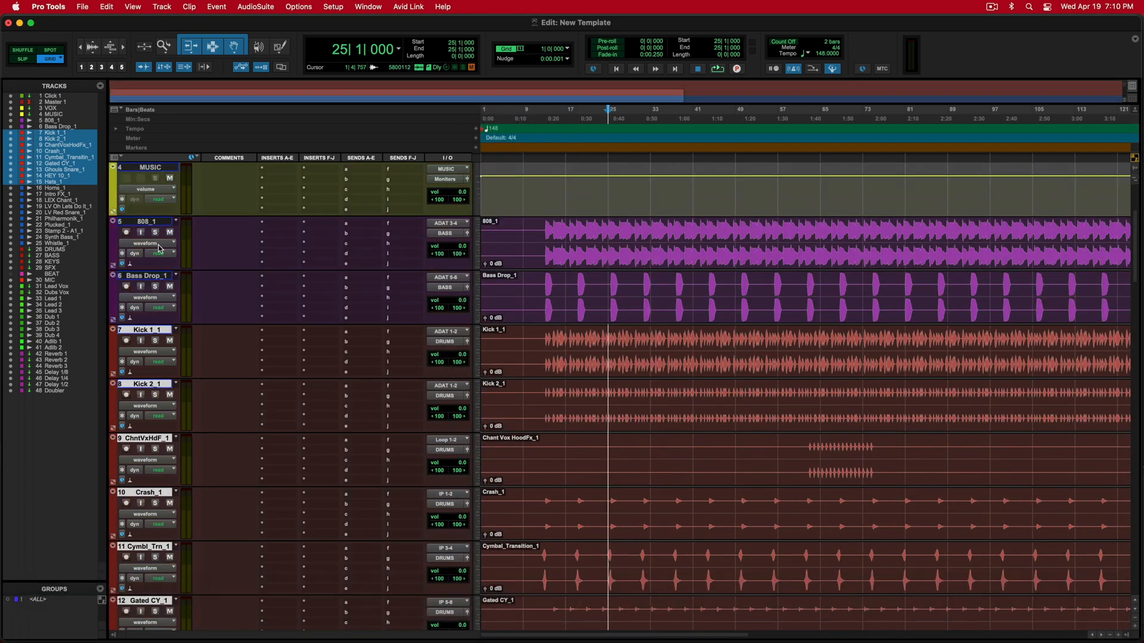
# Step: Route the outputs of the tracks from Horns_1 through Plucked_1 to the KEYS stereo bus
pyautogui.scroll(-5, 239, 472)
pyautogui.click(146, 329)
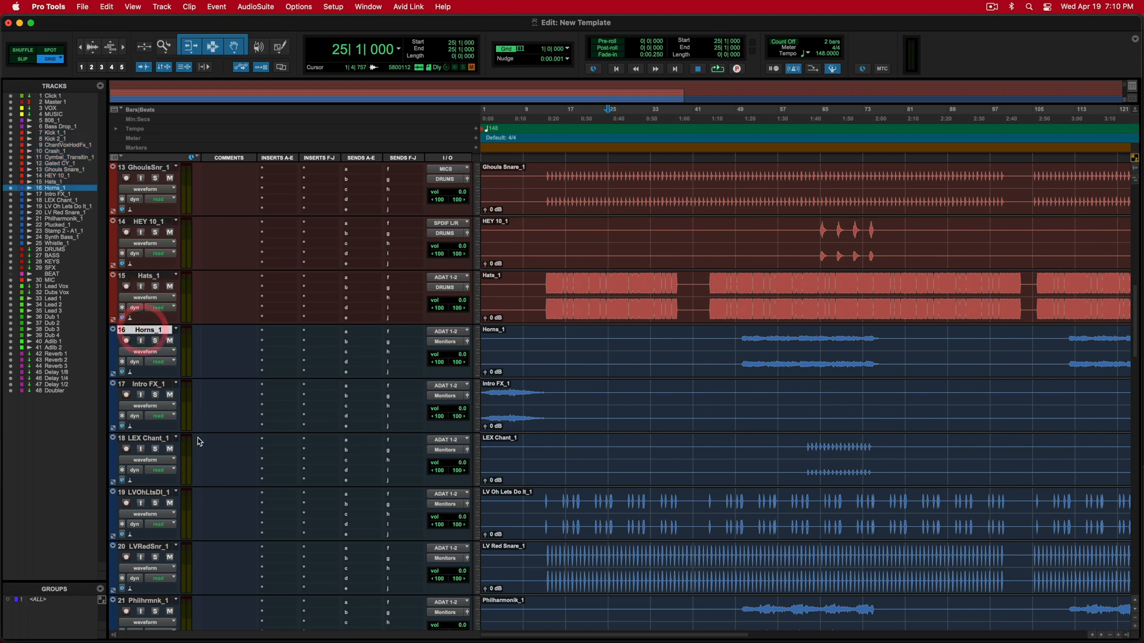
pyautogui.scroll(-1, 199, 442)
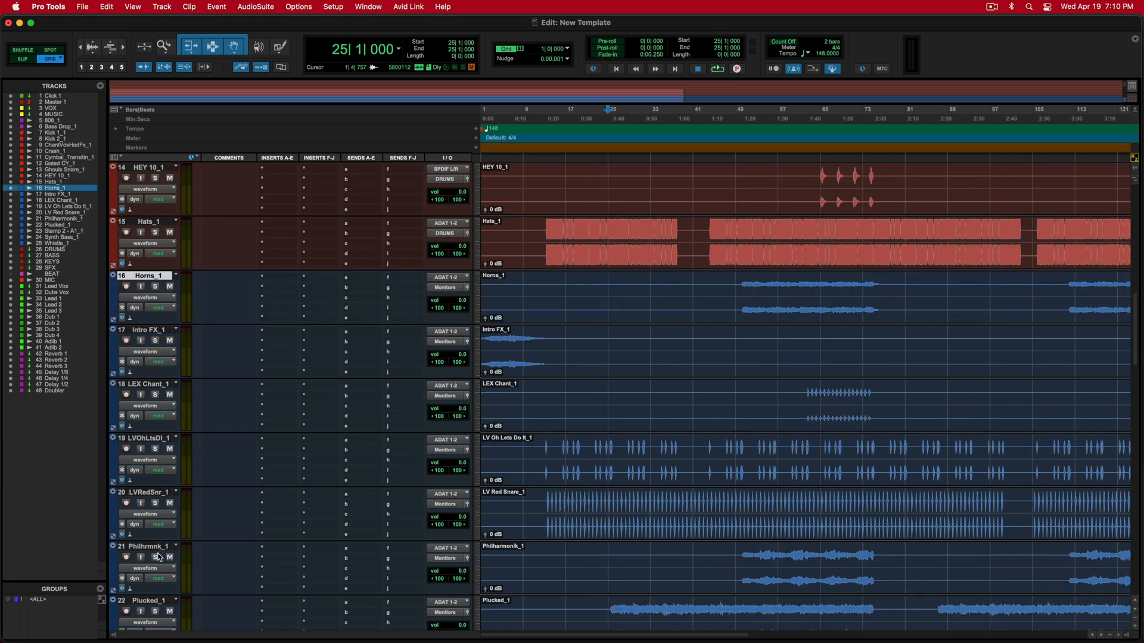
pyautogui.keyDown('shift'); pyautogui.click(153, 602); pyautogui.keyUp('shift')
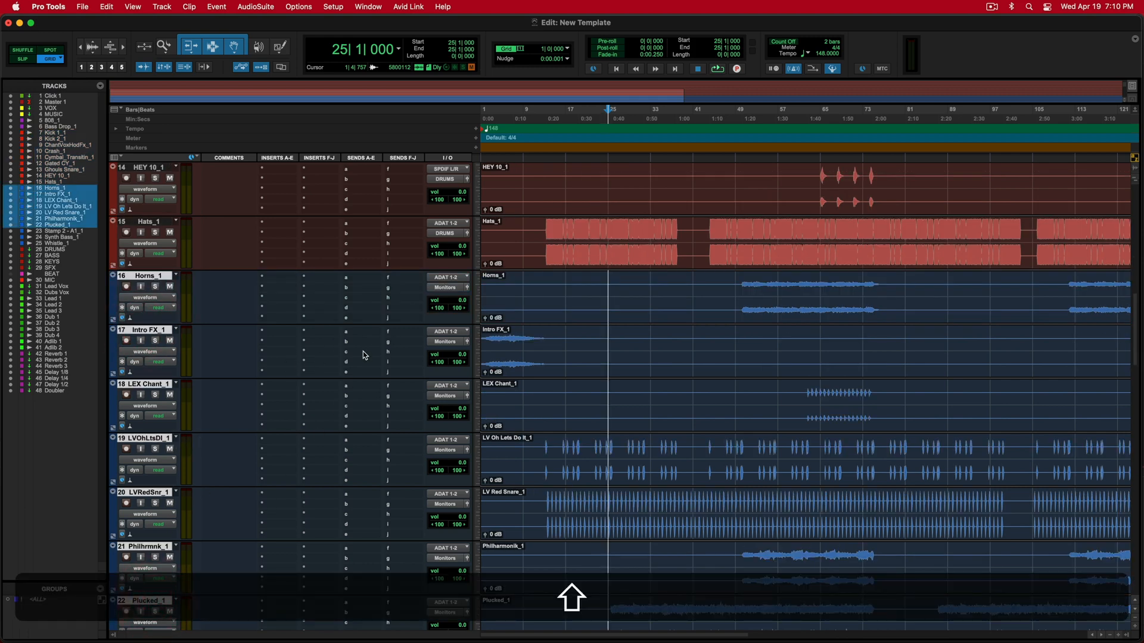
pyautogui.click(445, 287)
pyautogui.moveTo(451, 297)
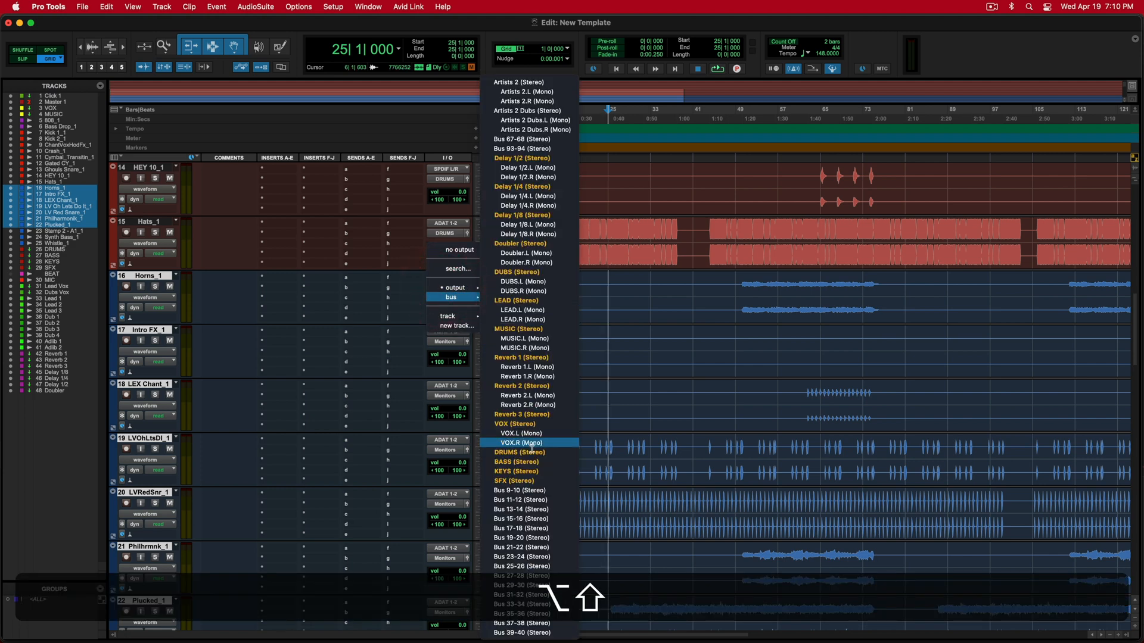
pyautogui.keyDown('alt'); pyautogui.keyDown('shift'); pyautogui.click(529, 472); pyautogui.keyUp('shift'); pyautogui.keyUp('alt')
# Step: Route the outputs of the Stamp 2 - A1_1, Synth Bass_1 and Whistle_1 tracks to the KEYS stereo bus
pyautogui.scroll(-4, 270, 403)
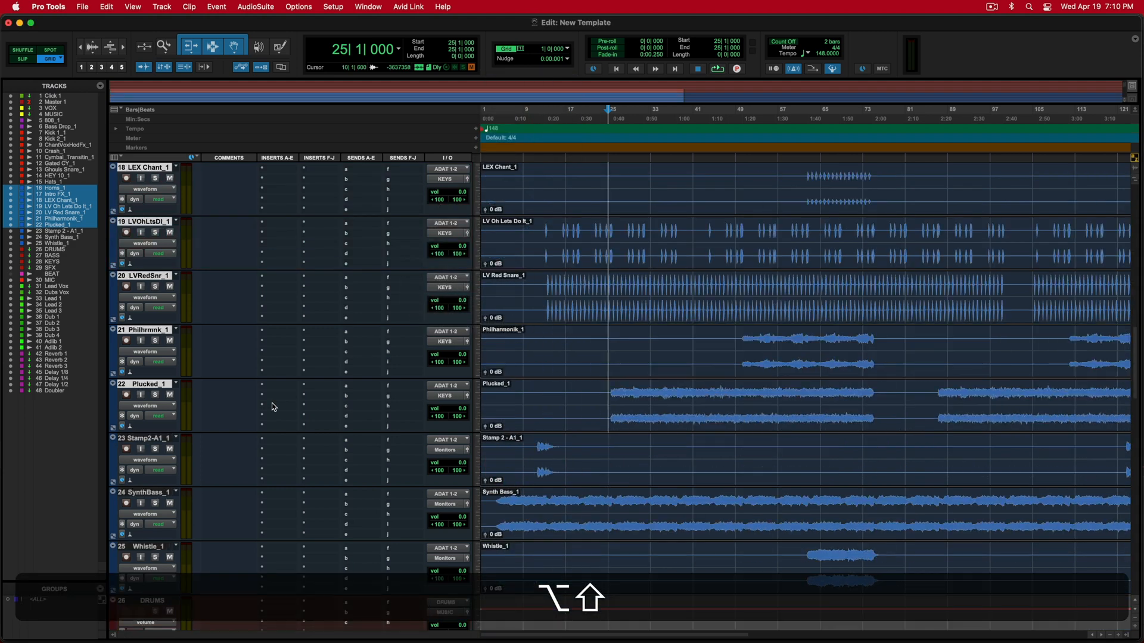
pyautogui.click(141, 438)
pyautogui.keyDown('shift'); pyautogui.click(142, 546); pyautogui.keyUp('shift')
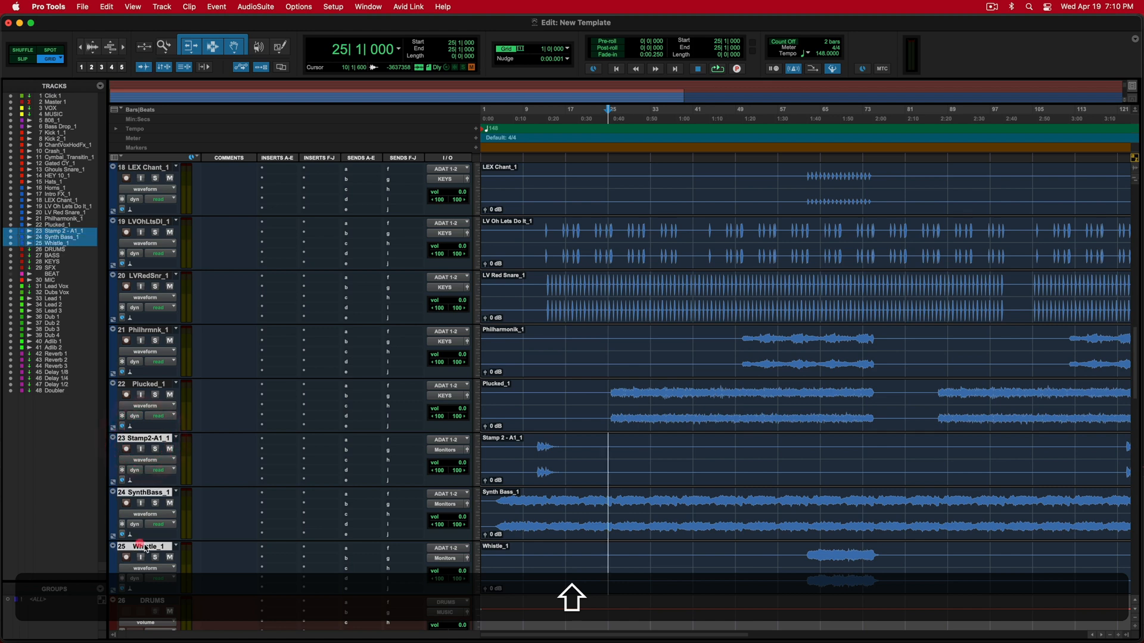
pyautogui.click(448, 449)
pyautogui.moveTo(451, 459)
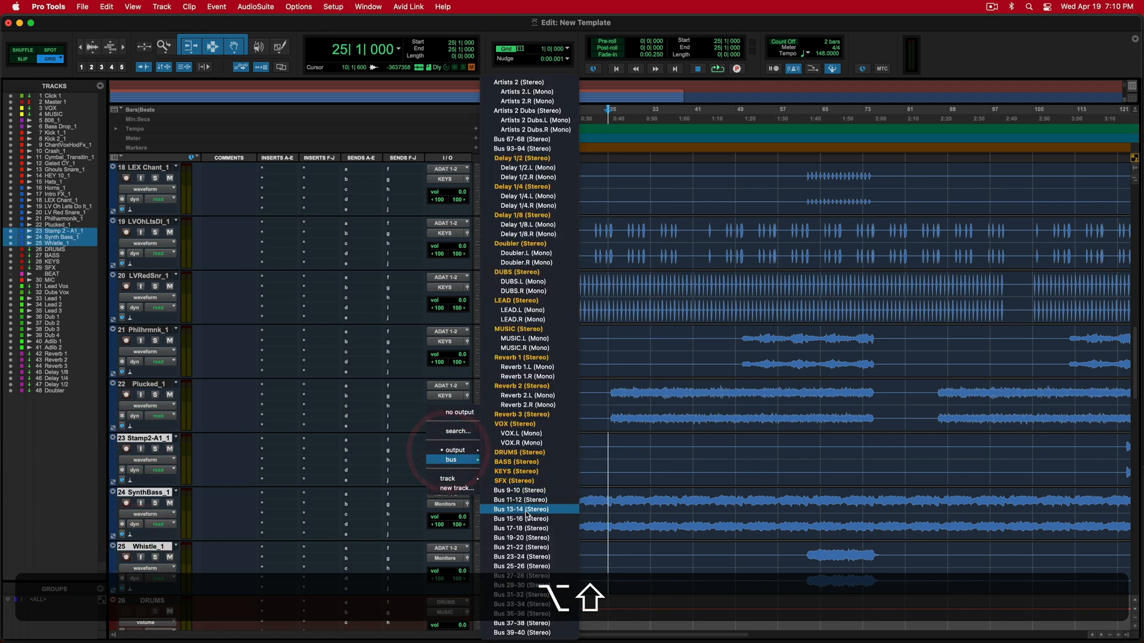
pyautogui.keyDown('alt'); pyautogui.keyDown('shift'); pyautogui.click(527, 473); pyautogui.keyUp('shift'); pyautogui.keyUp('alt')
# Step: Color all tracks from Horns_1 through Whistle_1 green
pyautogui.scroll(5, 179, 358)
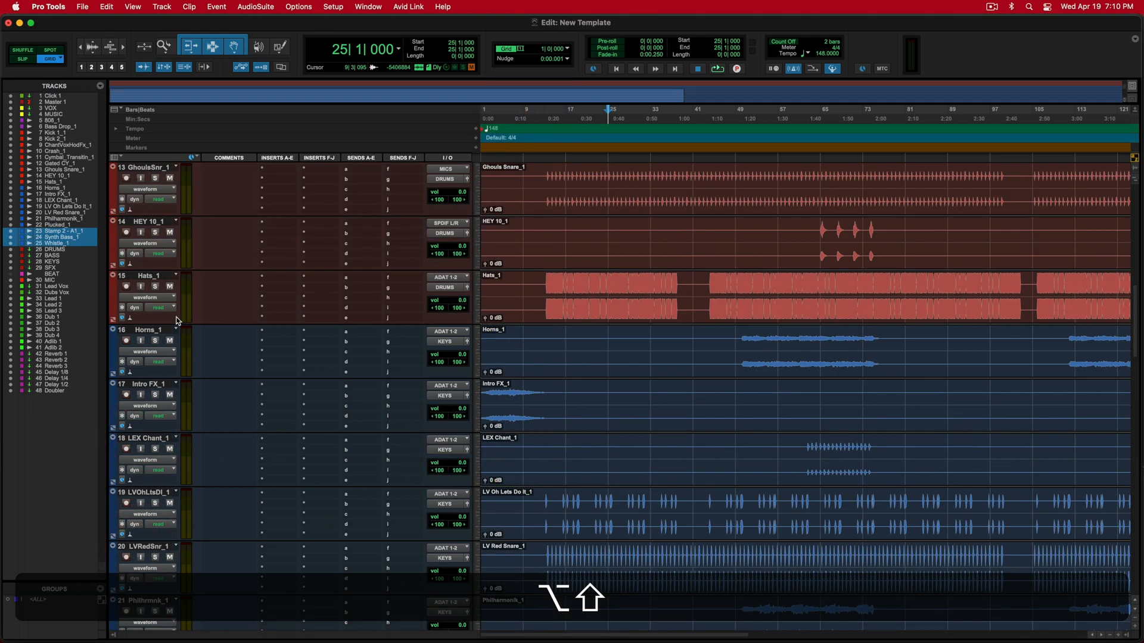
pyautogui.keyDown('shift'); pyautogui.click(148, 333); pyautogui.keyUp('shift')
pyautogui.doubleClick(113, 342)
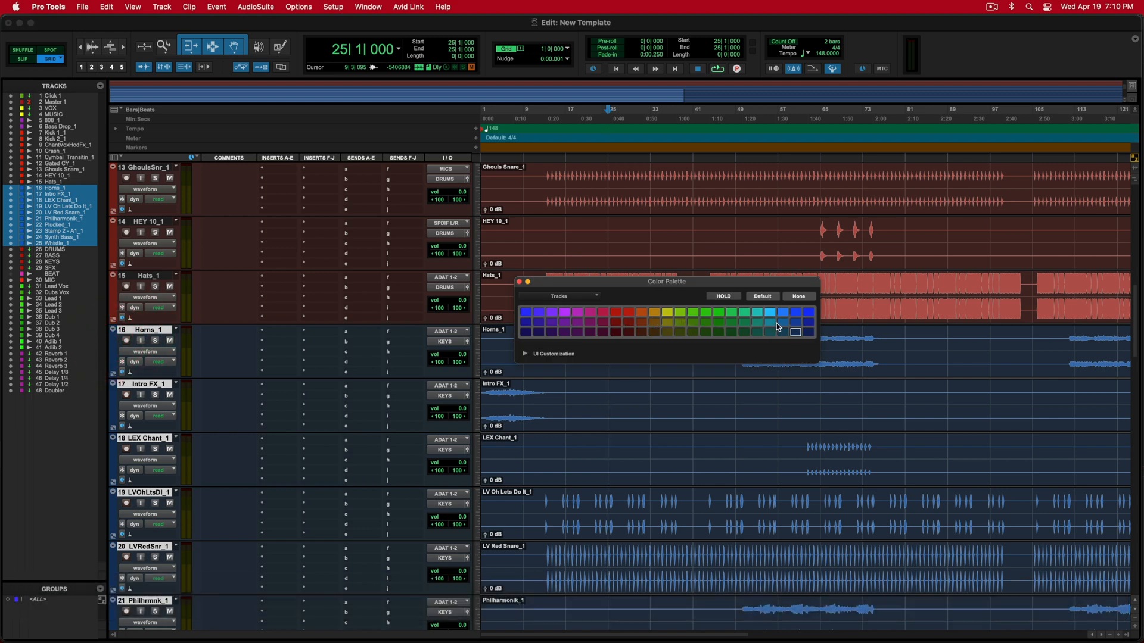
pyautogui.click(730, 313)
pyautogui.click(518, 282)
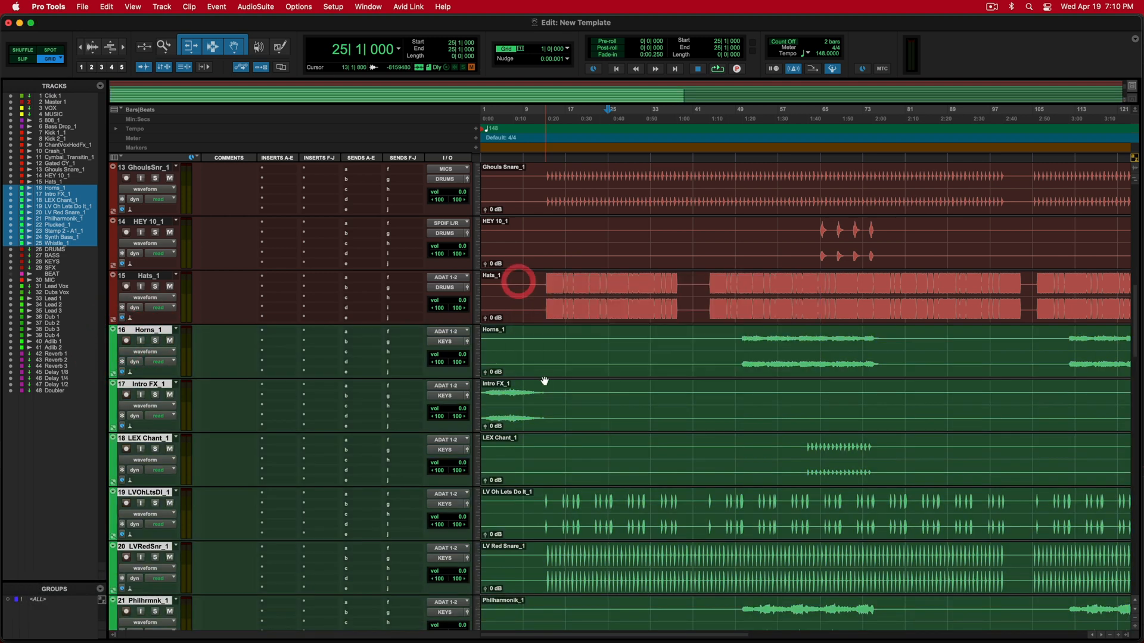
# Step: Group all stem tracks from 808_1 through Whistle_1 as a Mix/Edit group named ALL MUSIC
pyautogui.scroll(-6, 543, 381)
pyautogui.scroll(12, 544, 382)
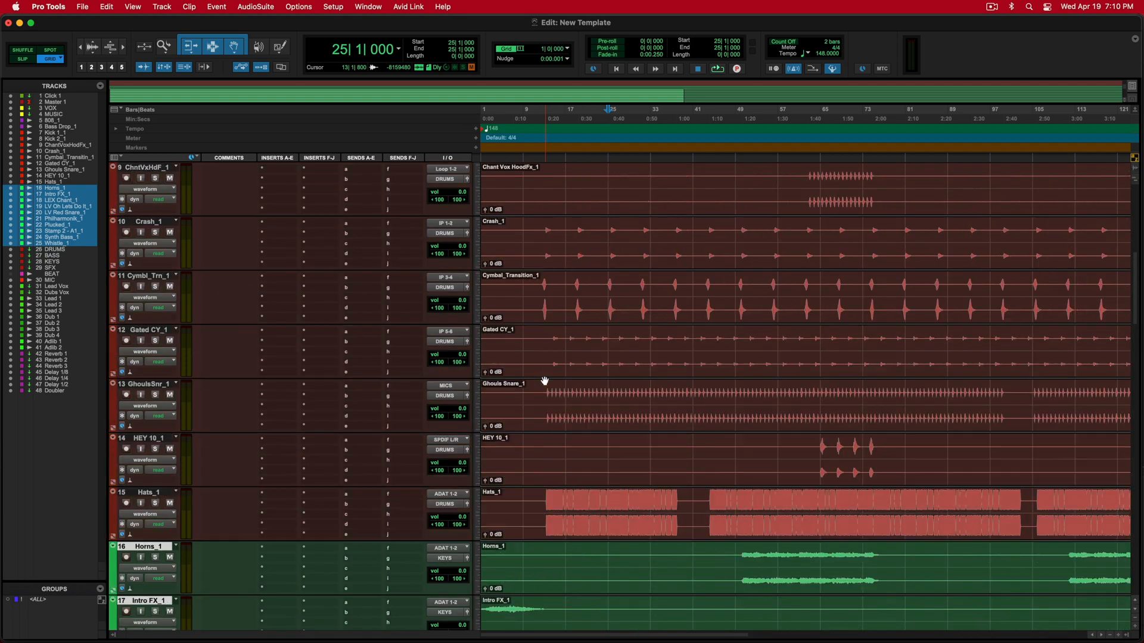
pyautogui.scroll(4, 544, 381)
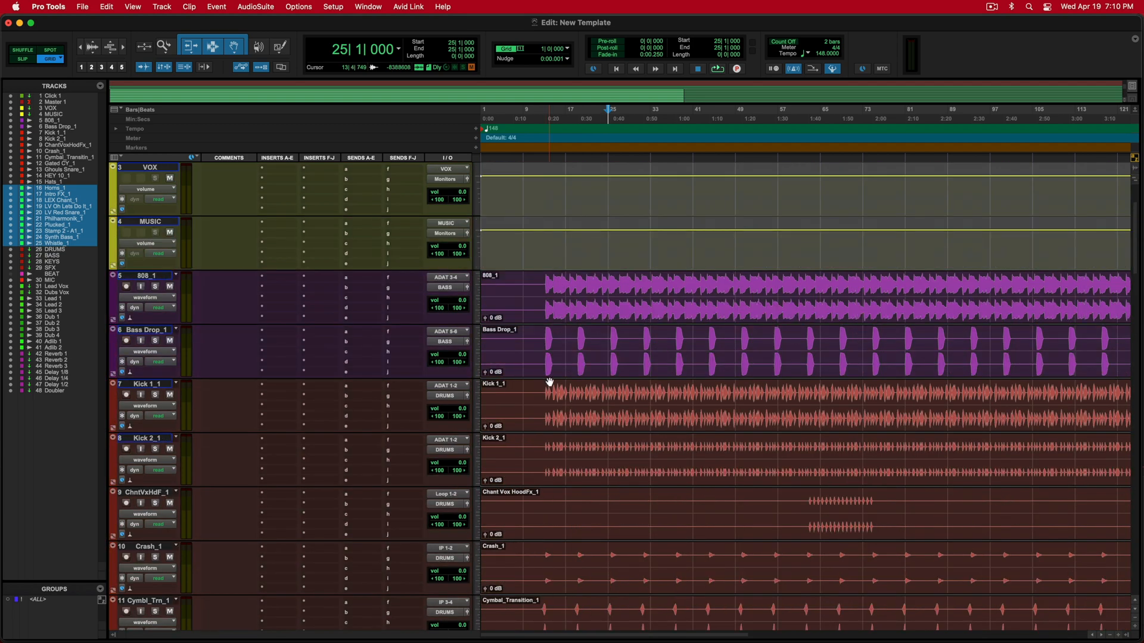
pyautogui.scroll(2, 550, 382)
pyautogui.click(551, 395)
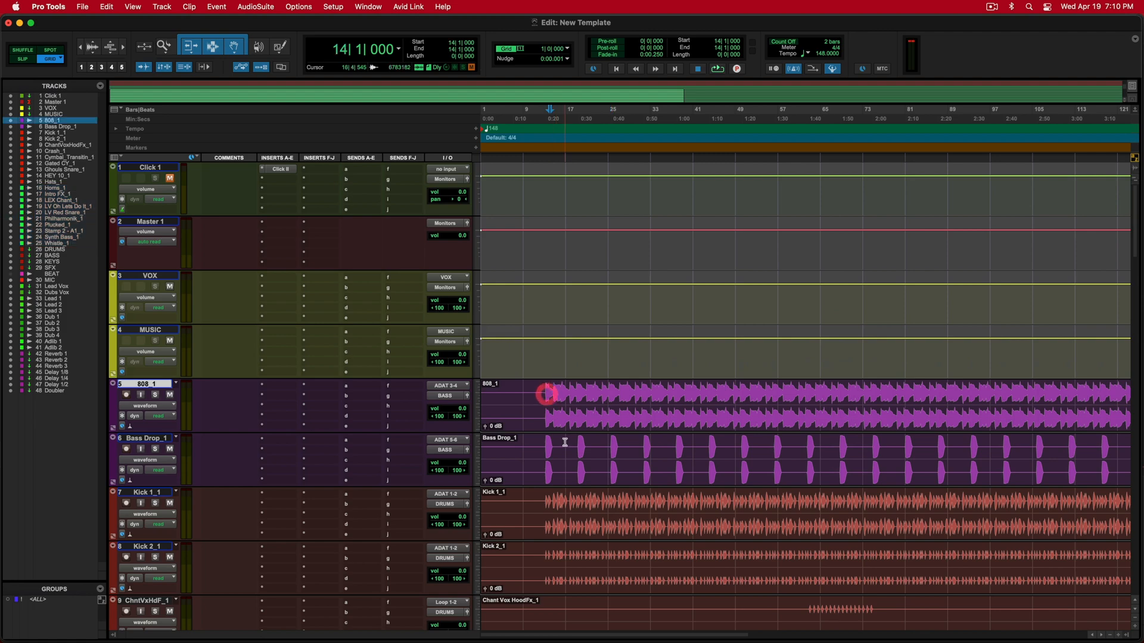
pyautogui.click(576, 395)
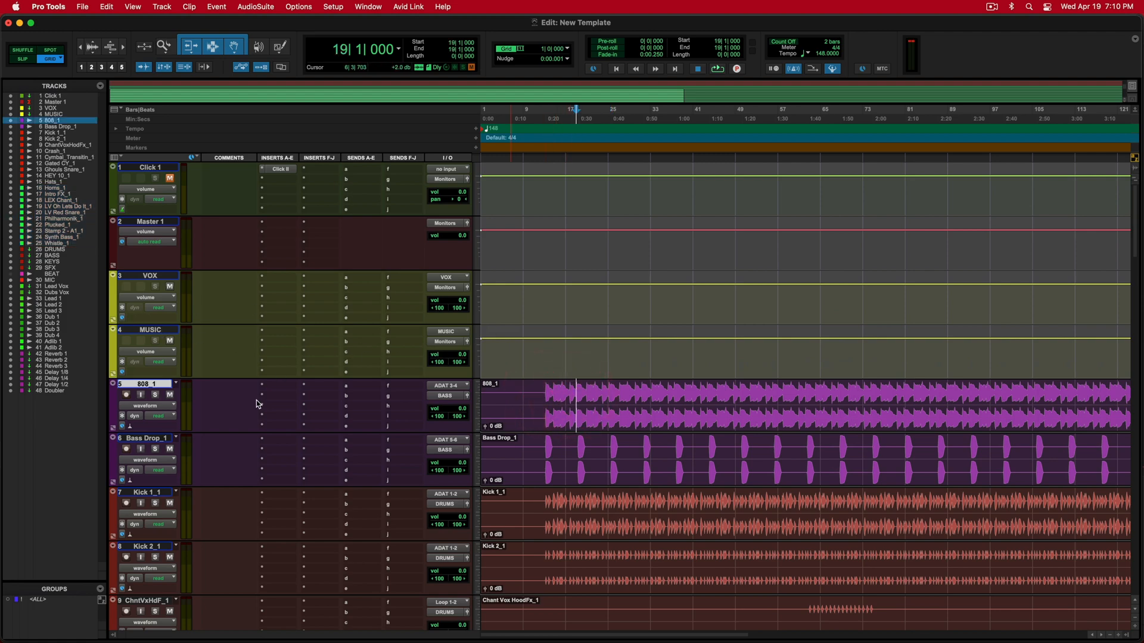
pyautogui.scroll(-18, 257, 404)
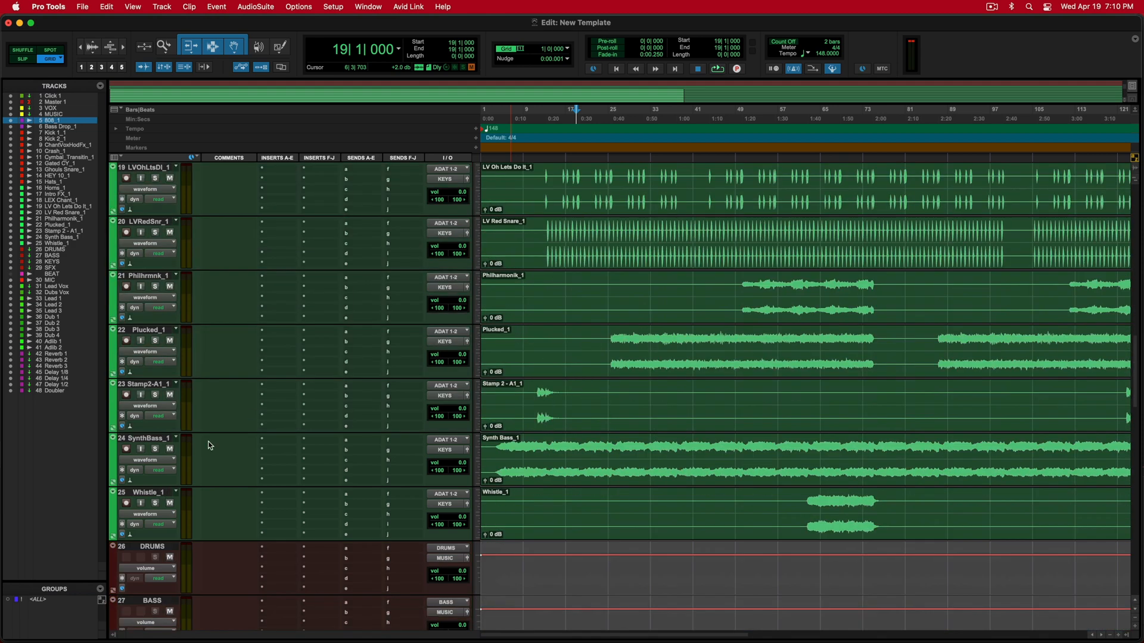
pyautogui.keyDown('shift'); pyautogui.click(147, 492); pyautogui.keyUp('shift')
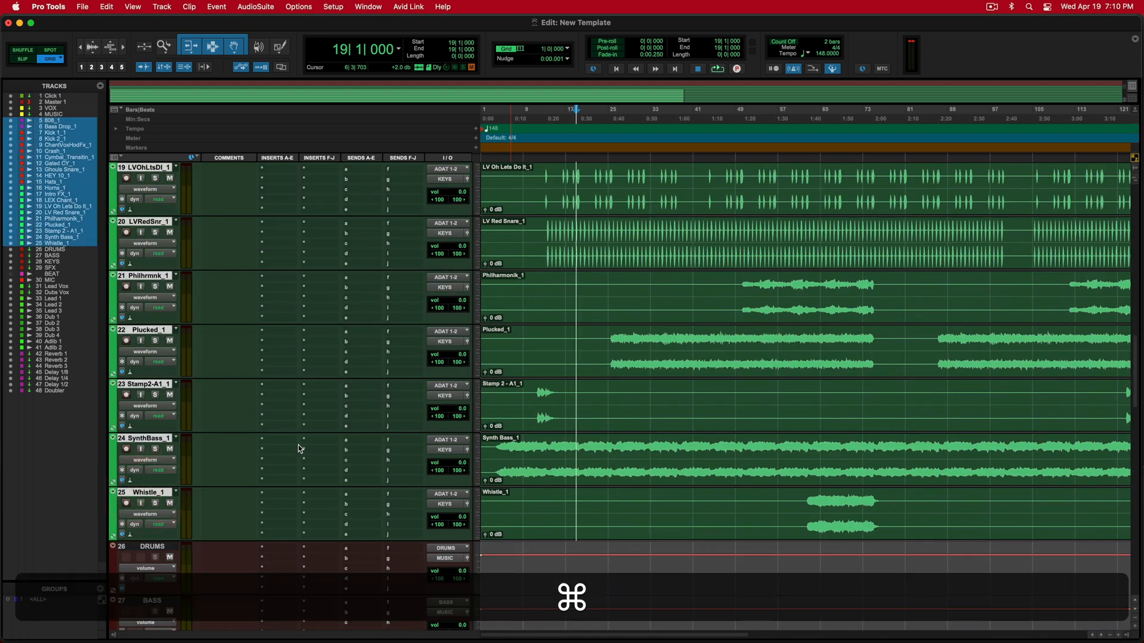
pyautogui.press('super+g')
pyautogui.press('shift')
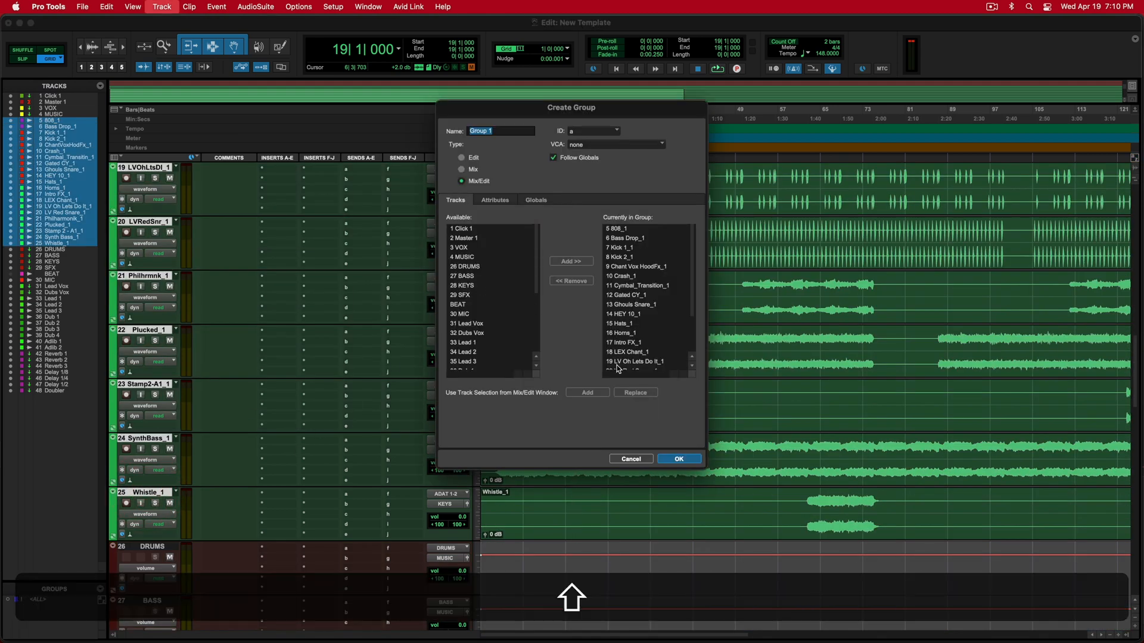
pyautogui.write('ALL MUSIC')
pyautogui.press('Return')
# Step: Lower the volume of the grouped stem tracks to -10.6 dB and turn off the ALL MUSIC group
pyautogui.moveTo(462, 246); pyautogui.dragTo(461, 255)
pyautogui.click(45, 607)
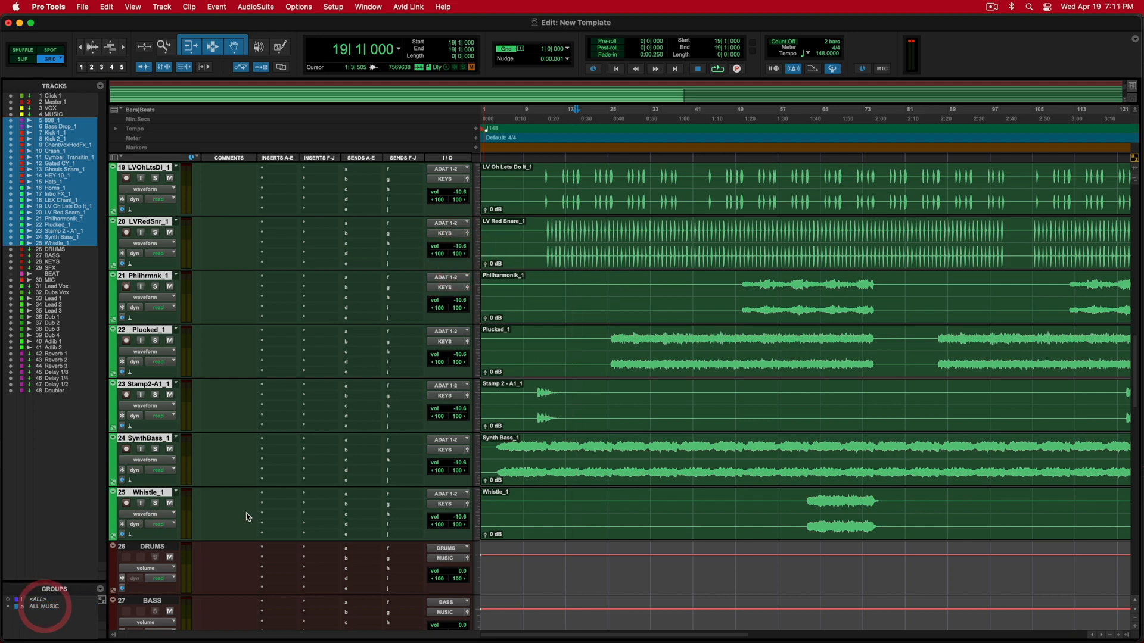
# Step: Play back the beat from bar 19 and check the meters on the stems, MUSIC and Master 1
pyautogui.scroll(5, 226, 509)
pyautogui.press('space')
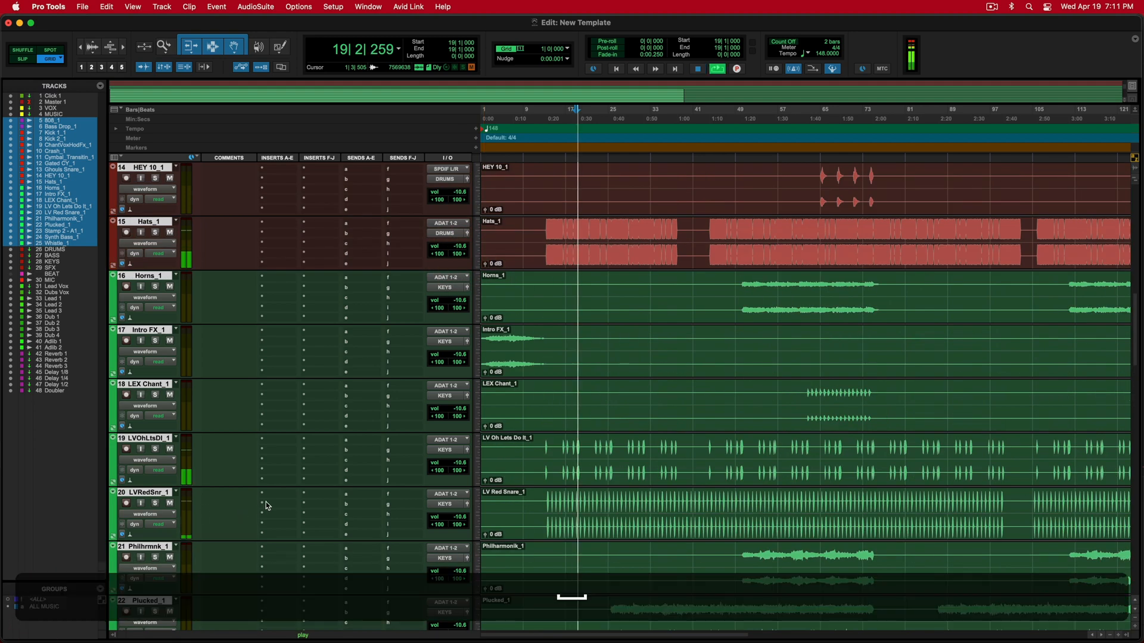
pyautogui.scroll(13, 267, 509)
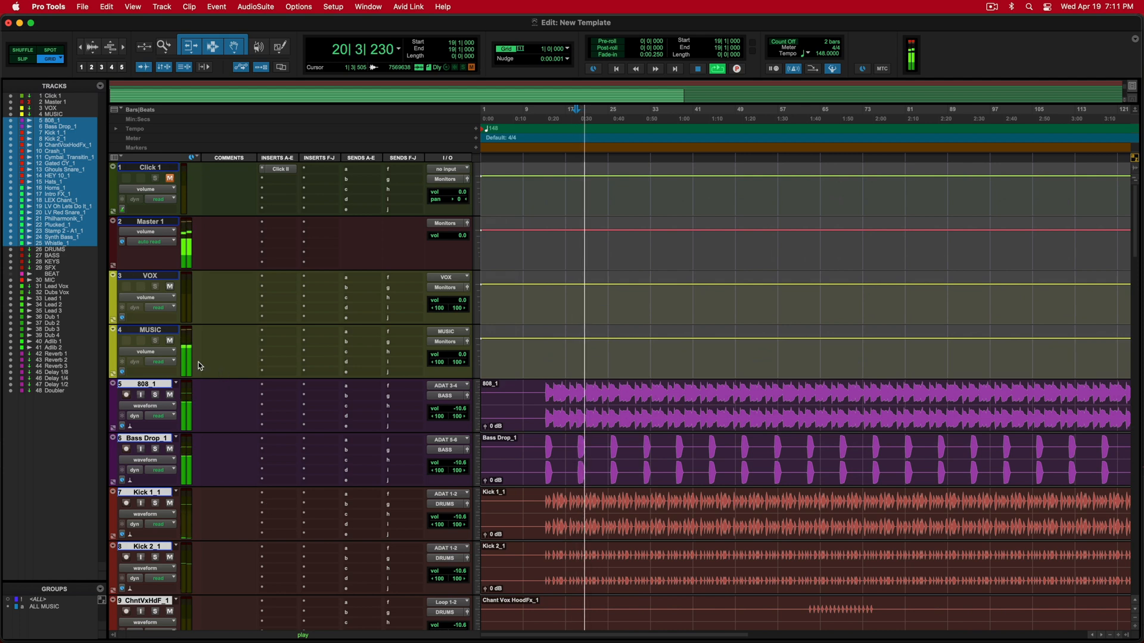
pyautogui.press('space')
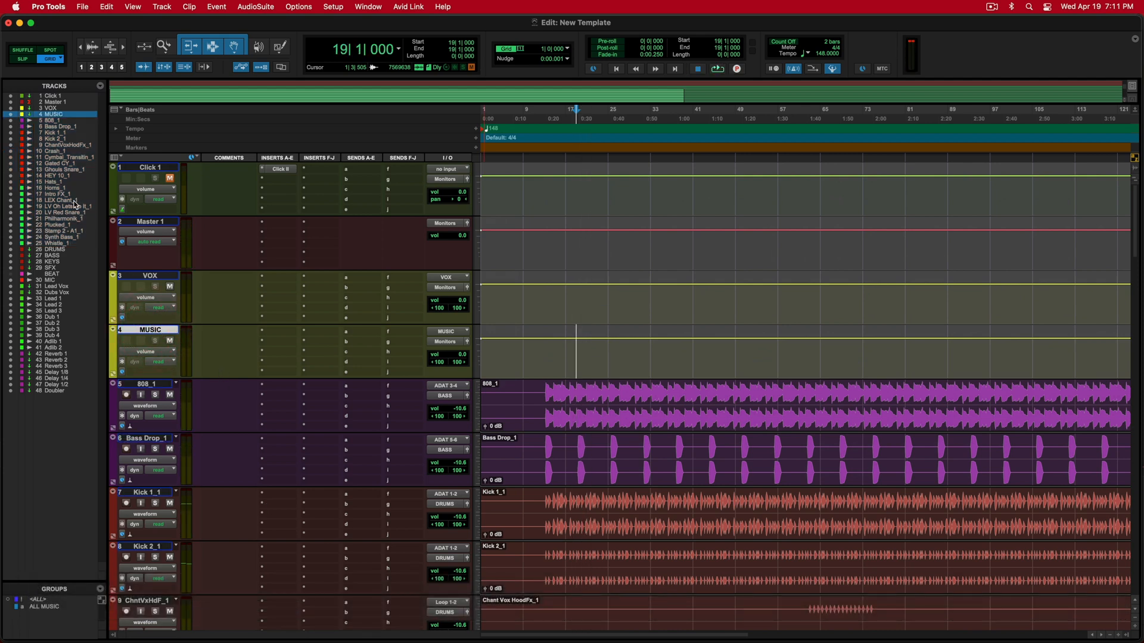
# Step: Move the DRUMS, BASS, KEYS and SFX bus tracks directly below MUSIC in the track order, above the 808_1 stem
pyautogui.click(53, 250)
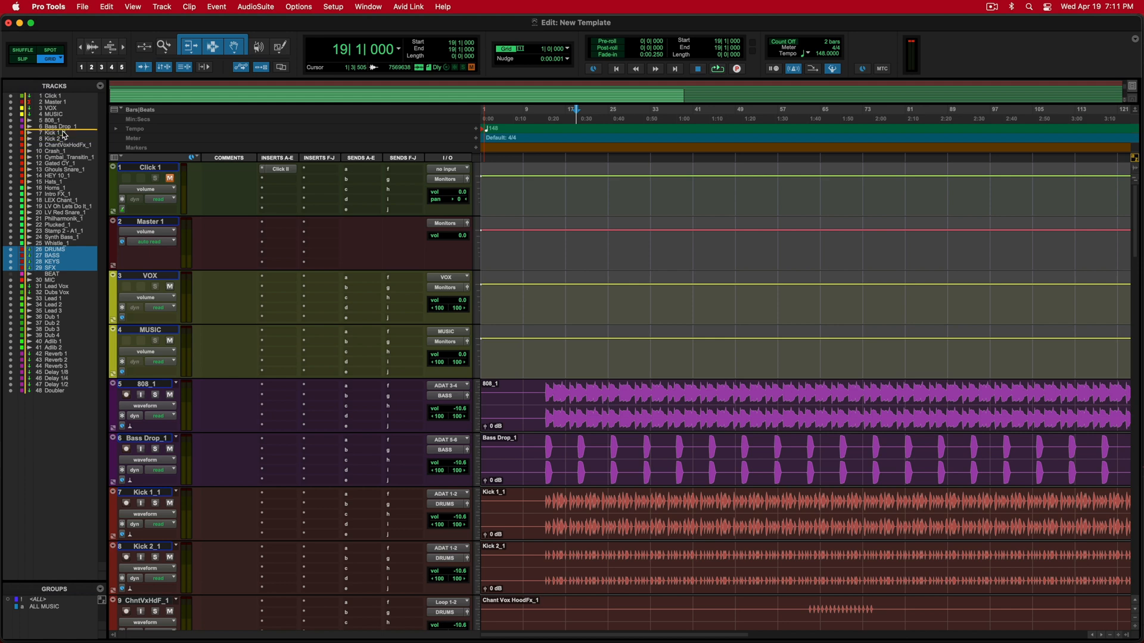
pyautogui.moveTo(65, 119); pyautogui.dragTo(64, 120)
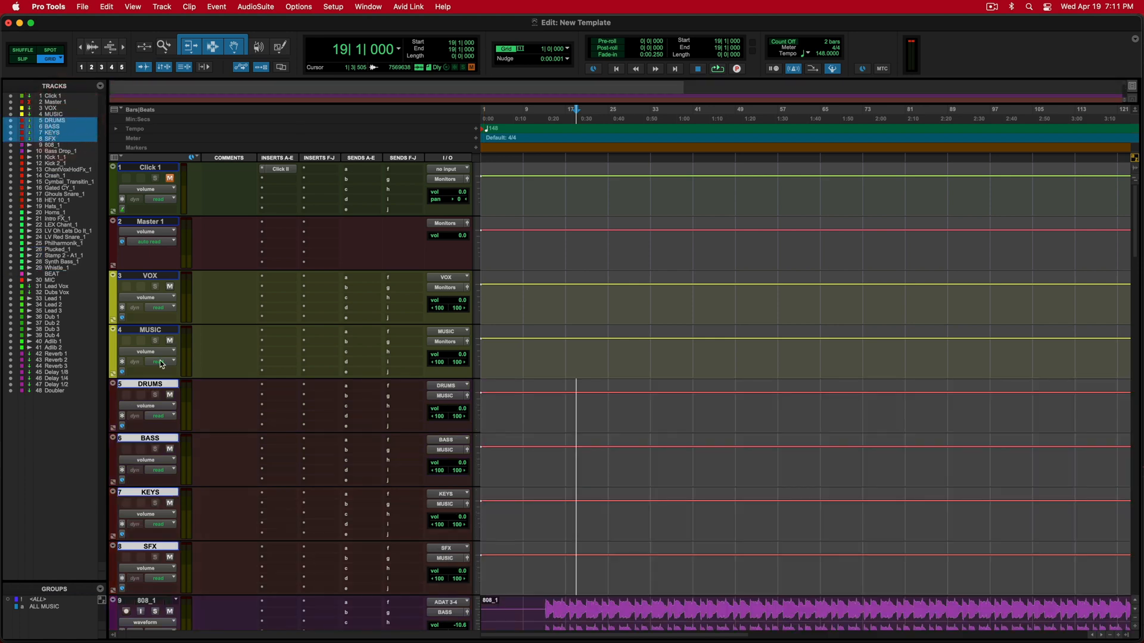
pyautogui.keyDown('alt'); pyautogui.click(151, 384); pyautogui.keyUp('alt')
pyautogui.scroll(-1, 222, 391)
pyautogui.scroll(1, 151, 178)
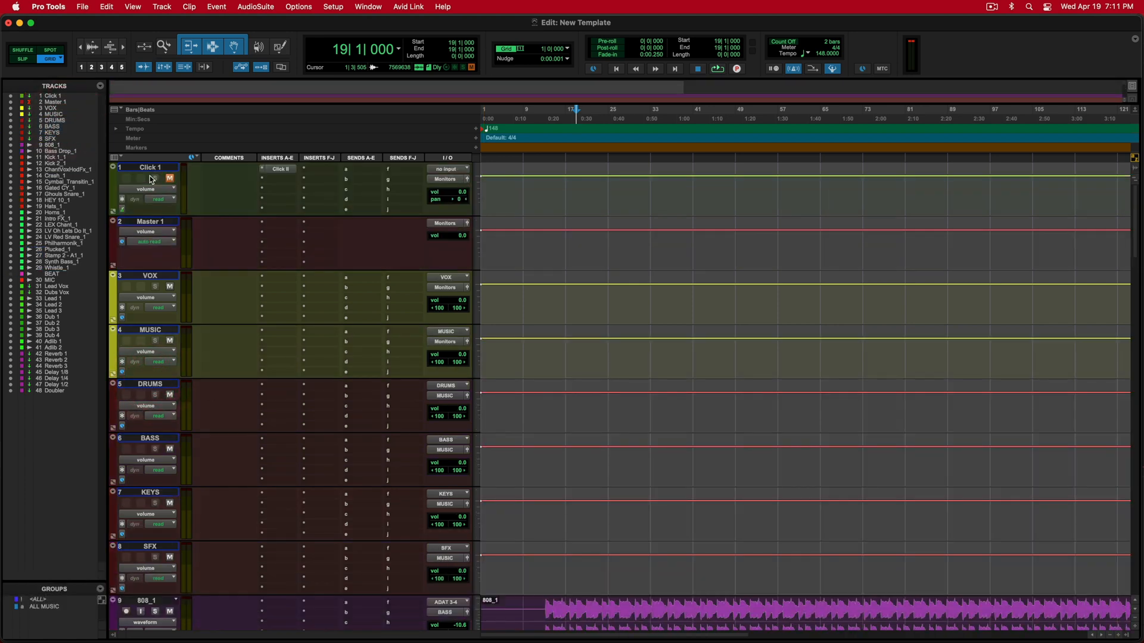
# Step: Review the session hierarchy from Master 1, VOX and MUSIC through the DRUMS to SFX buses and down the stems
pyautogui.click(147, 222)
pyautogui.click(150, 275)
pyautogui.keyDown('super'); pyautogui.click(153, 329); pyautogui.keyUp('super')
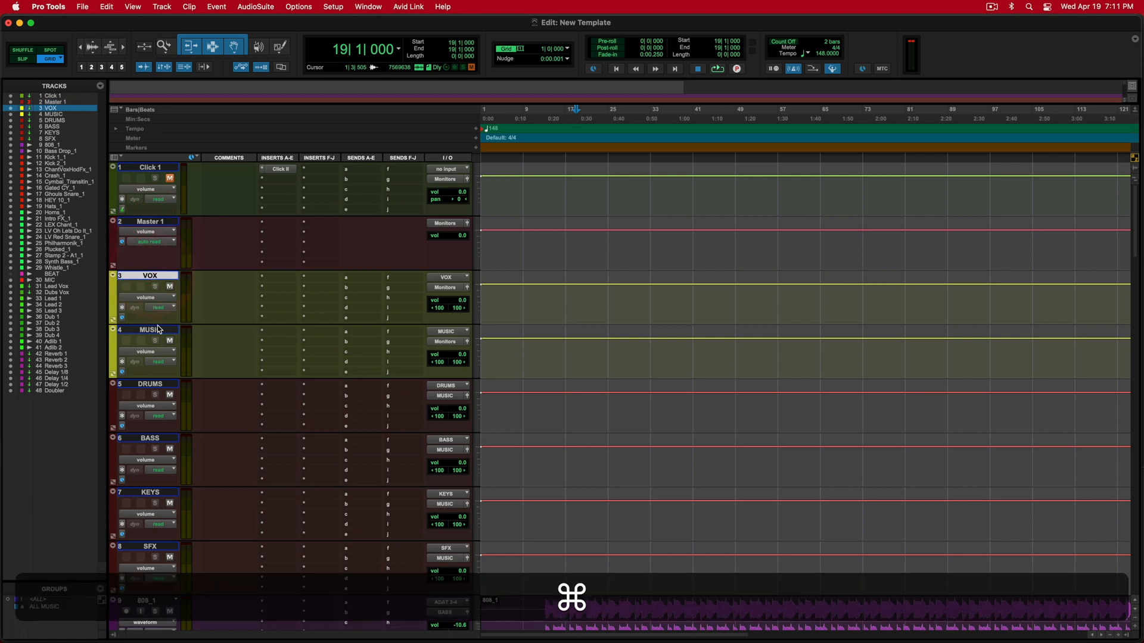
pyautogui.click(162, 384)
pyautogui.keyDown('shift'); pyautogui.click(161, 545); pyautogui.keyUp('shift')
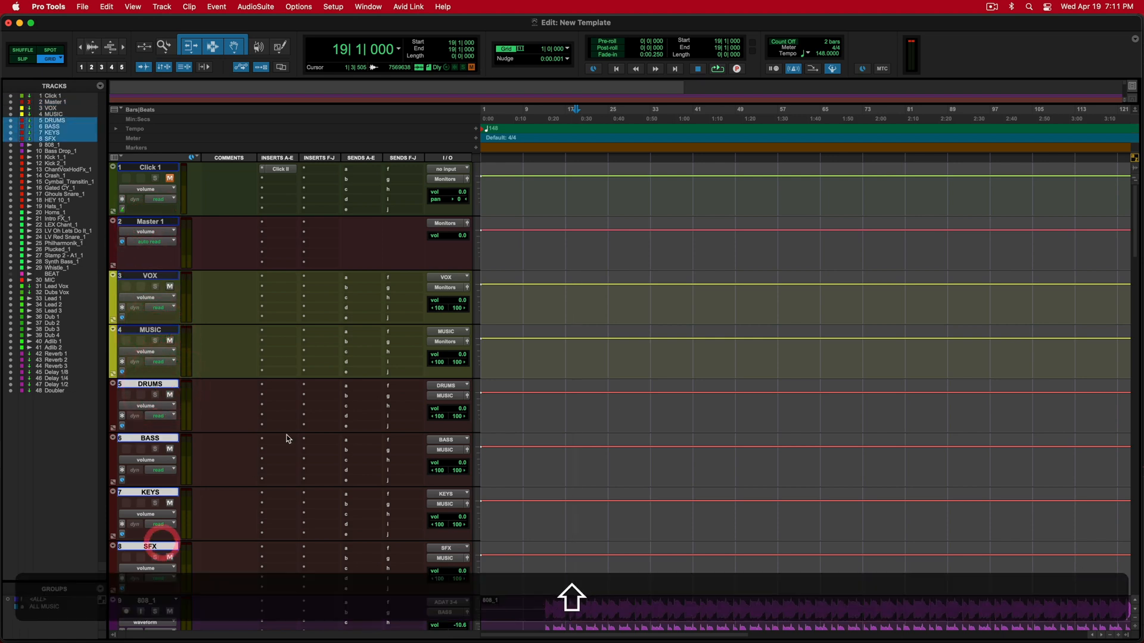
pyautogui.scroll(-3, 286, 437)
pyautogui.scroll(-1, 280, 421)
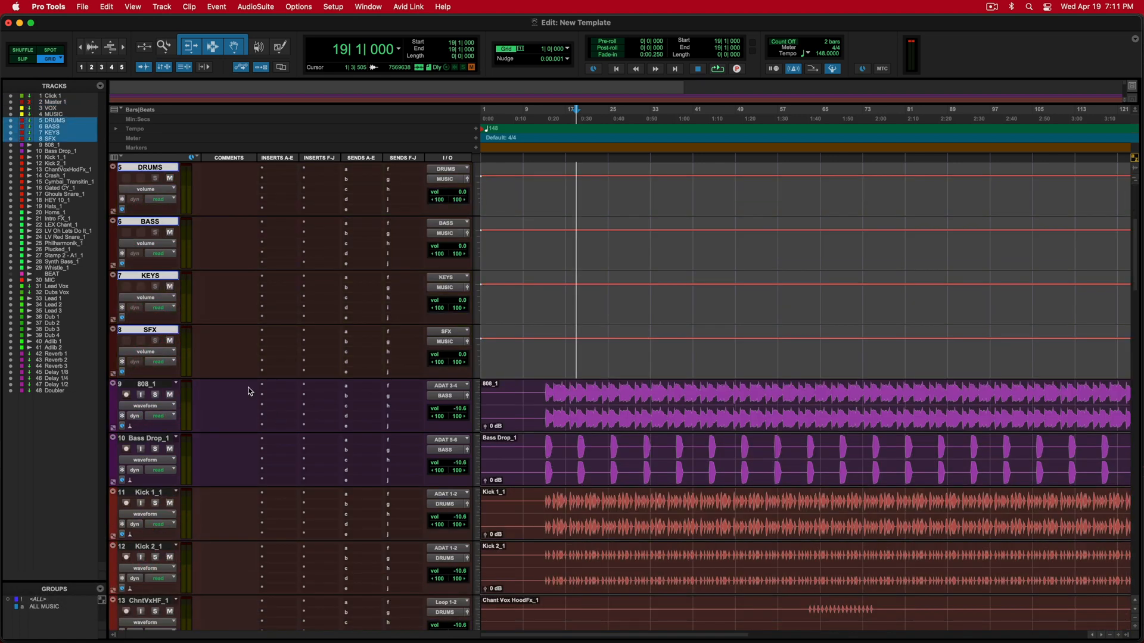
pyautogui.scroll(-16, 227, 397)
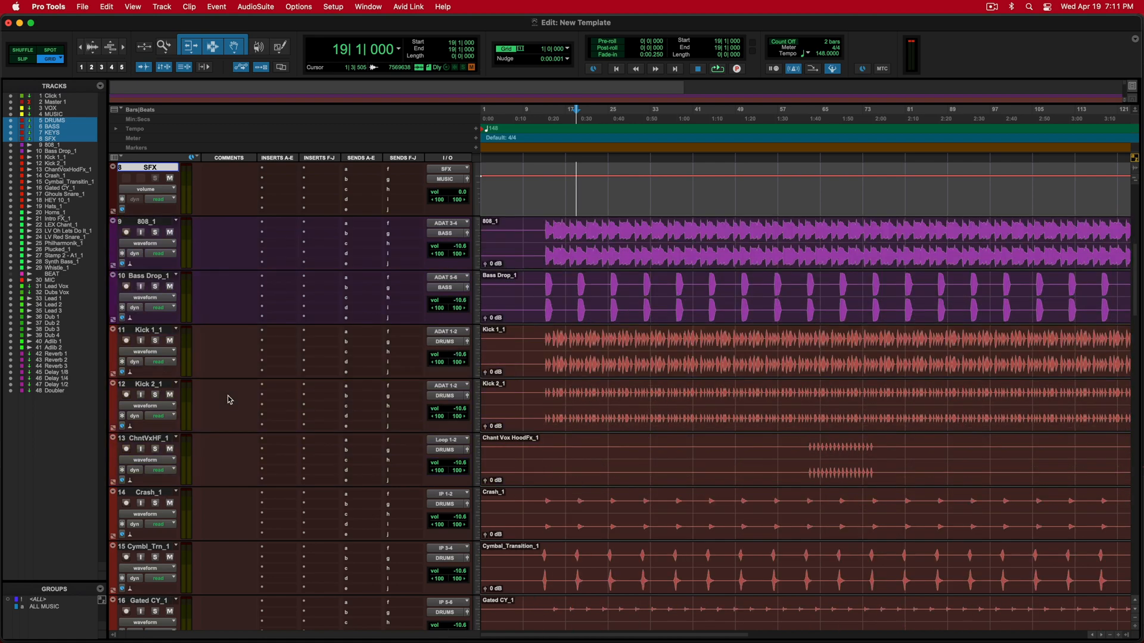
pyautogui.scroll(-5, 228, 395)
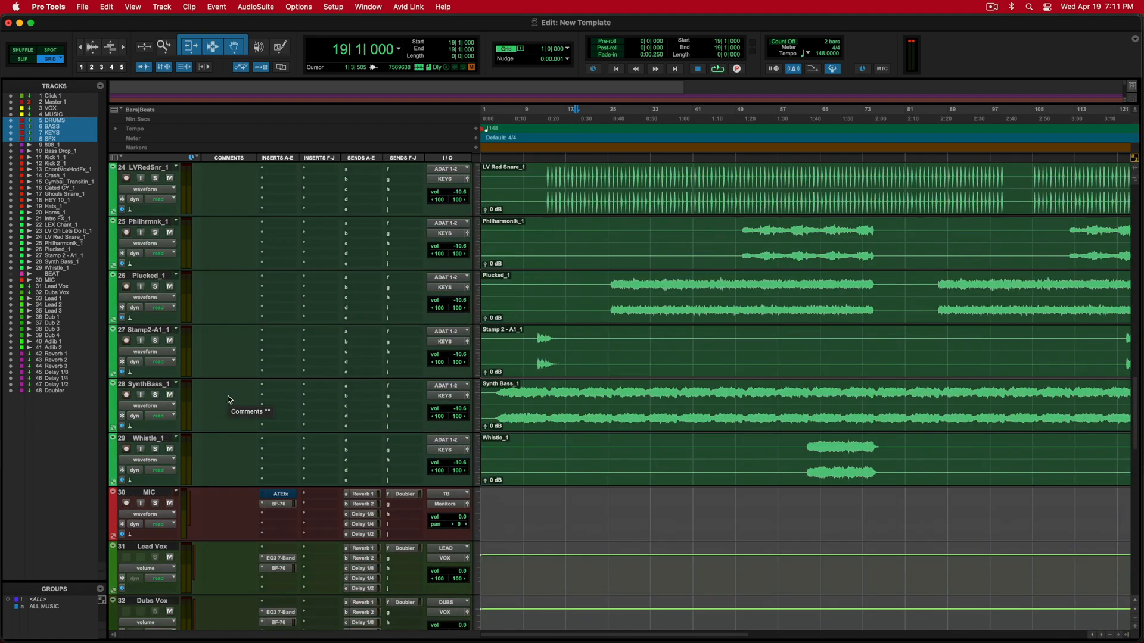
# Step: Examine the MIC, Lead Vox, Dubs Vox, lead and dub tracks below the stems, and return to the 808_1 stem
pyautogui.click(148, 385)
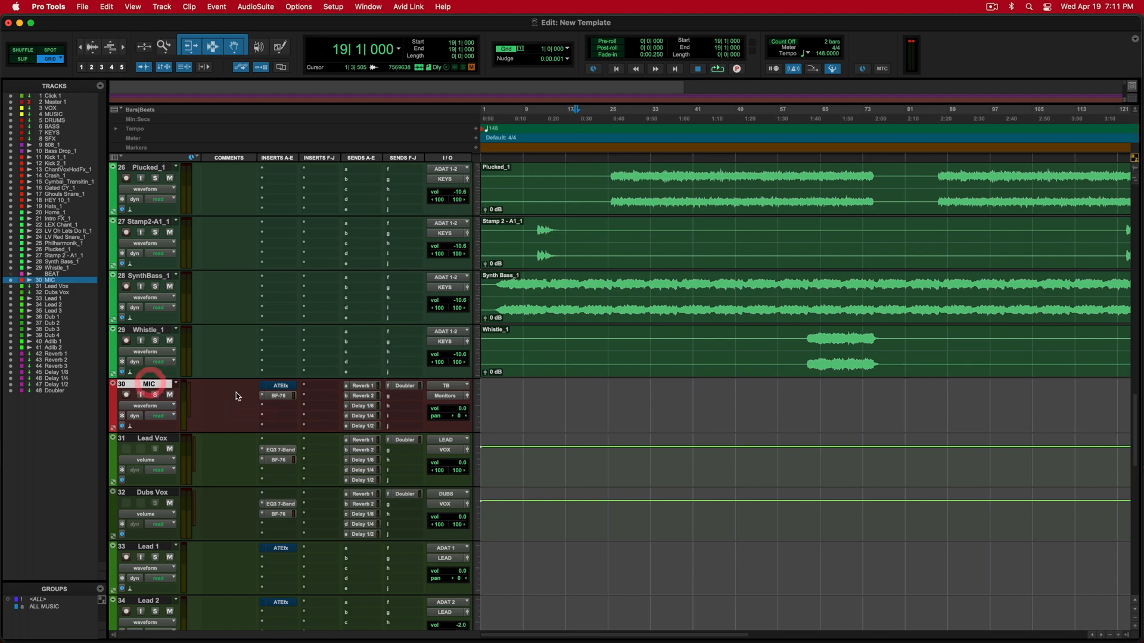
pyautogui.moveTo(489, 393); pyautogui.dragTo(618, 395)
pyautogui.scroll(-5, 190, 454)
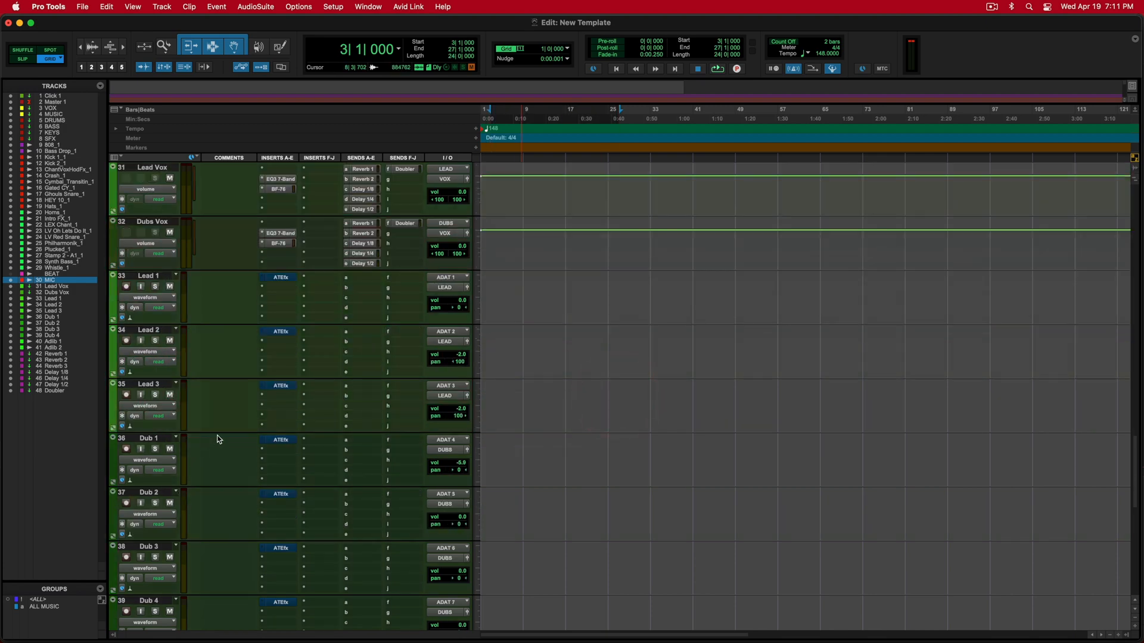
pyautogui.scroll(15, 218, 440)
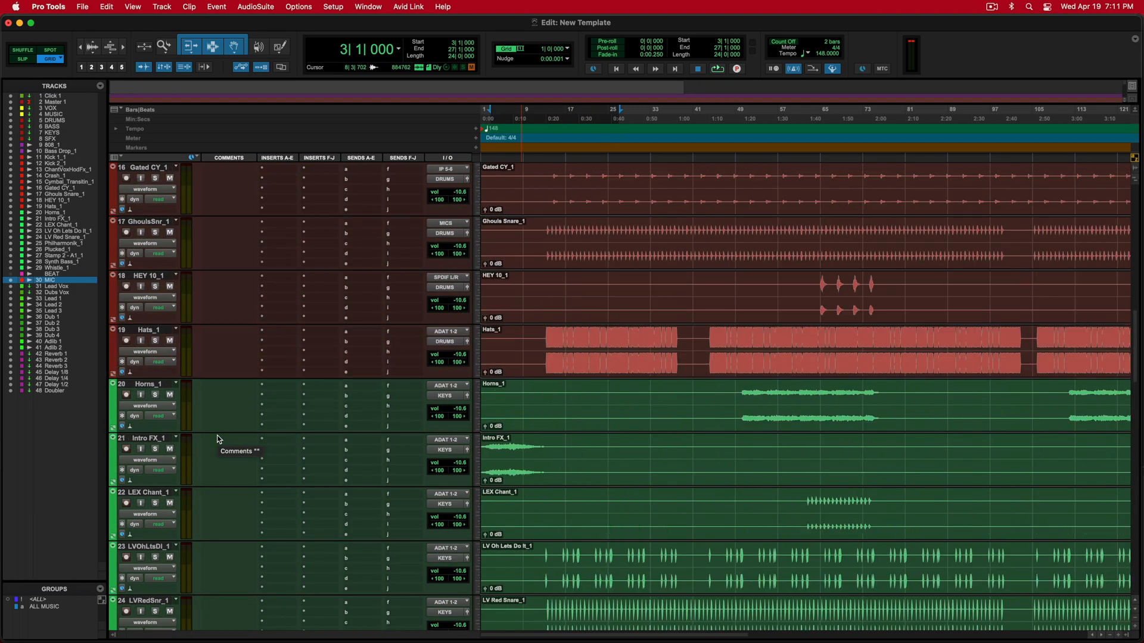
pyautogui.scroll(7, 218, 440)
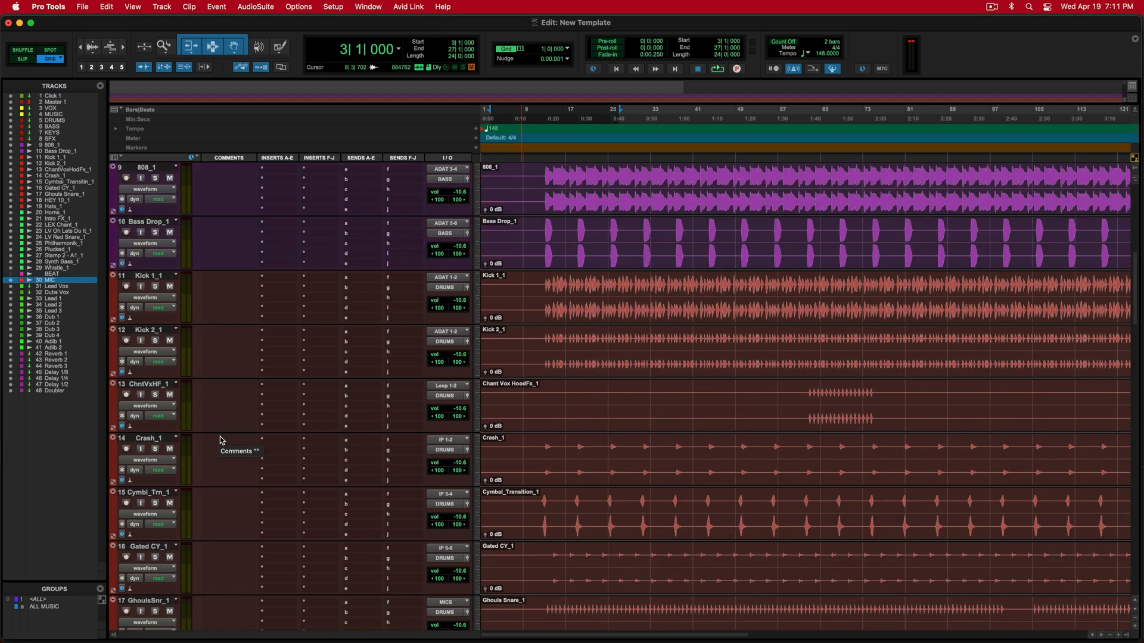
pyautogui.scroll(2, 221, 441)
pyautogui.hscroll(1, 222, 441)
pyautogui.hscroll(-2, 625, 425)
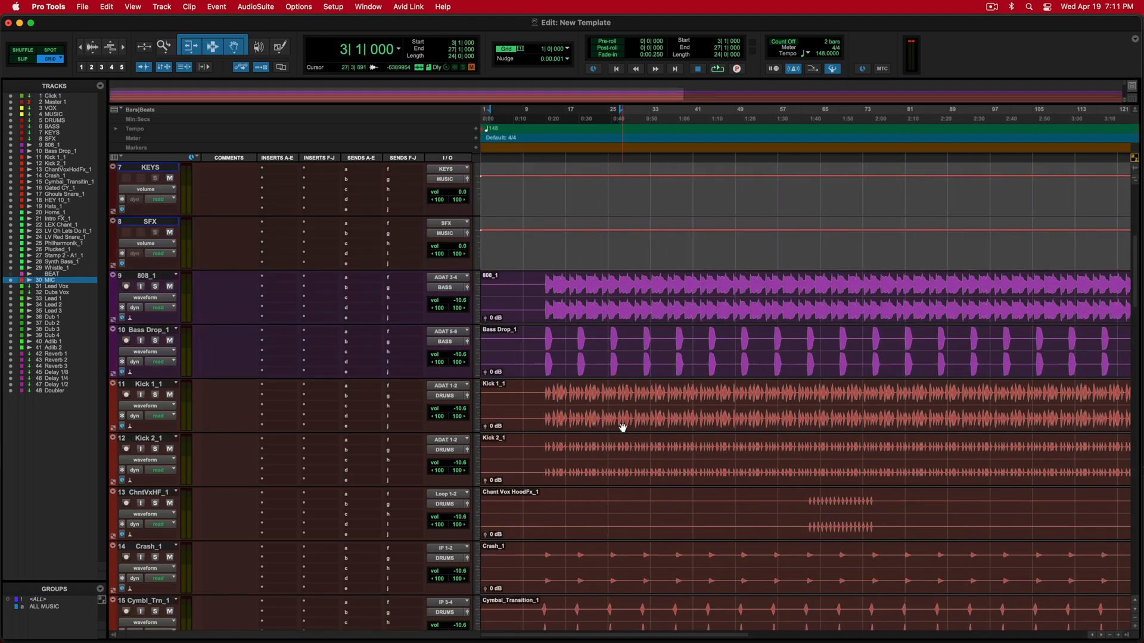
# Step: Compare the individual beat stems with the DRUMS, BASS, KEYS and SFX buses and the VOX and MUSIC masters above
pyautogui.moveTo(545, 397); pyautogui.dragTo(631, 503)
pyautogui.click(632, 502)
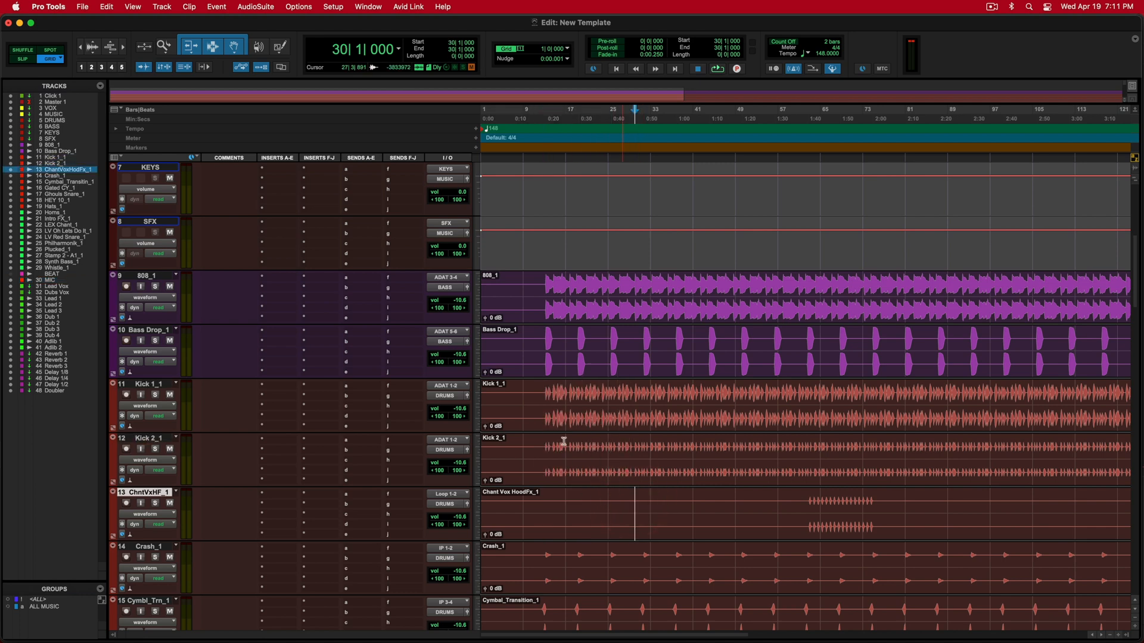
pyautogui.scroll(4, 192, 280)
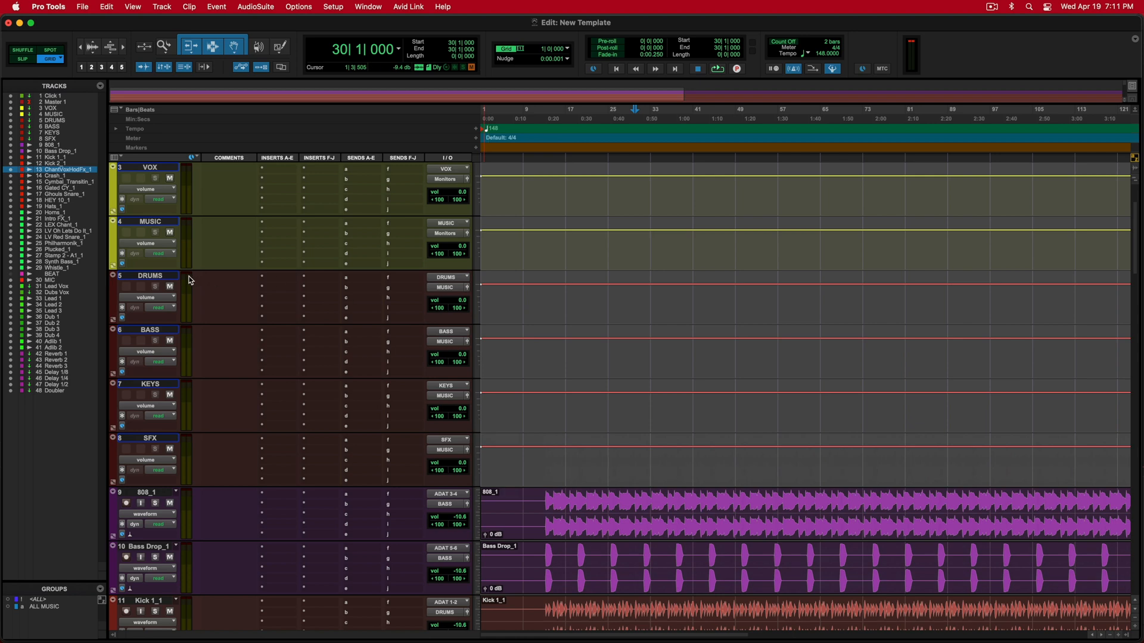
pyautogui.moveTo(512, 295); pyautogui.dragTo(665, 440)
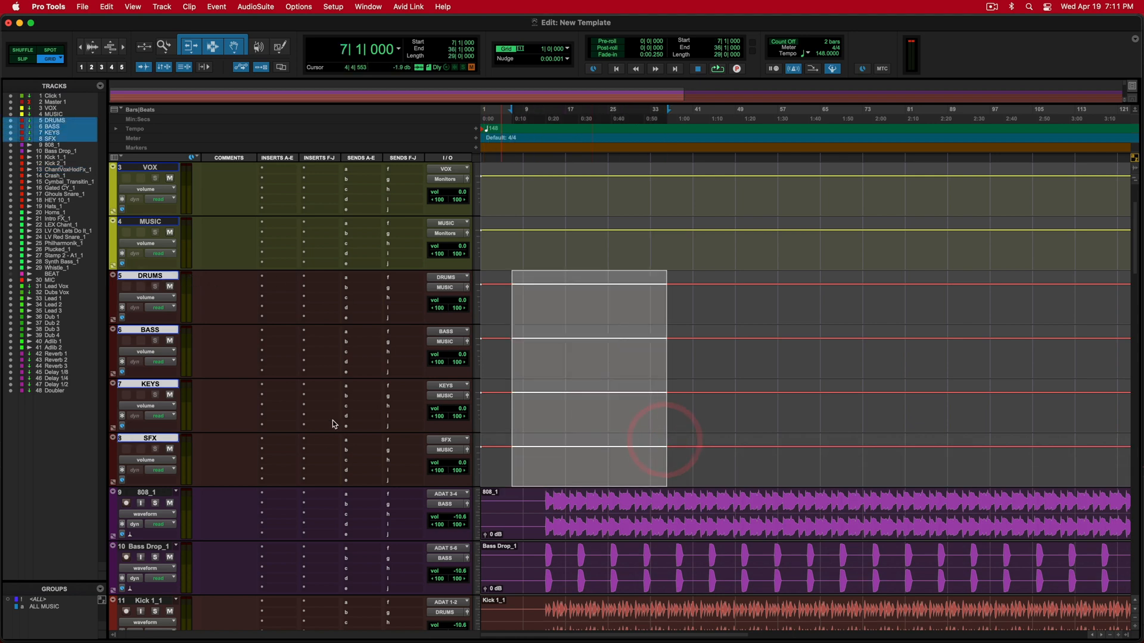
pyautogui.scroll(1, 326, 341)
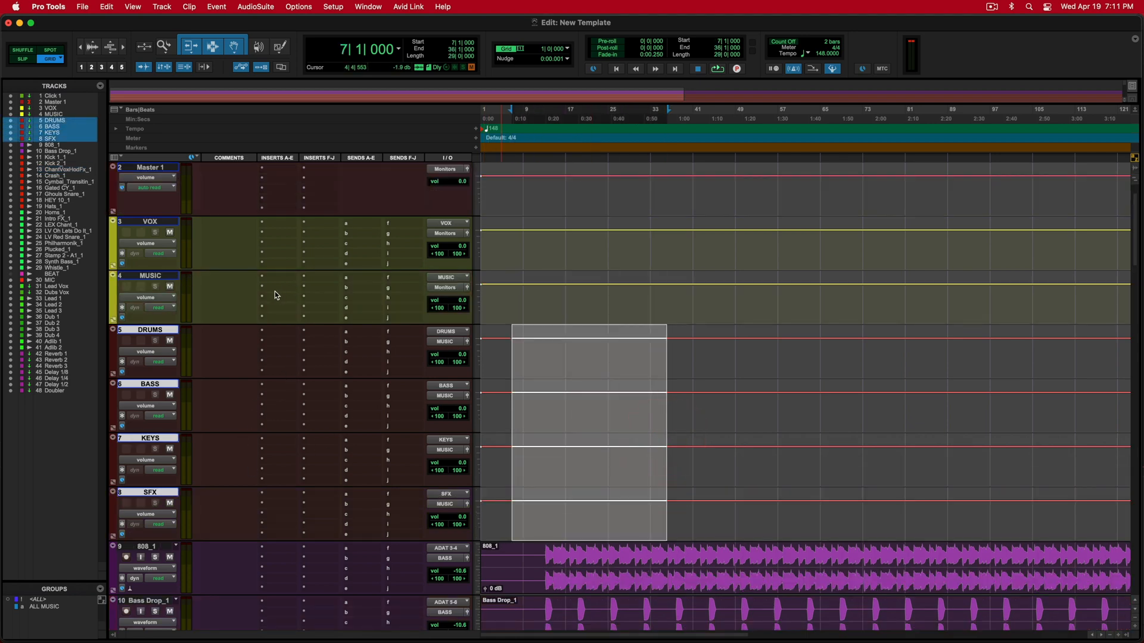
pyautogui.scroll(1, 278, 292)
pyautogui.click(554, 420)
pyautogui.scroll(-1, 554, 417)
pyautogui.scroll(1, 554, 420)
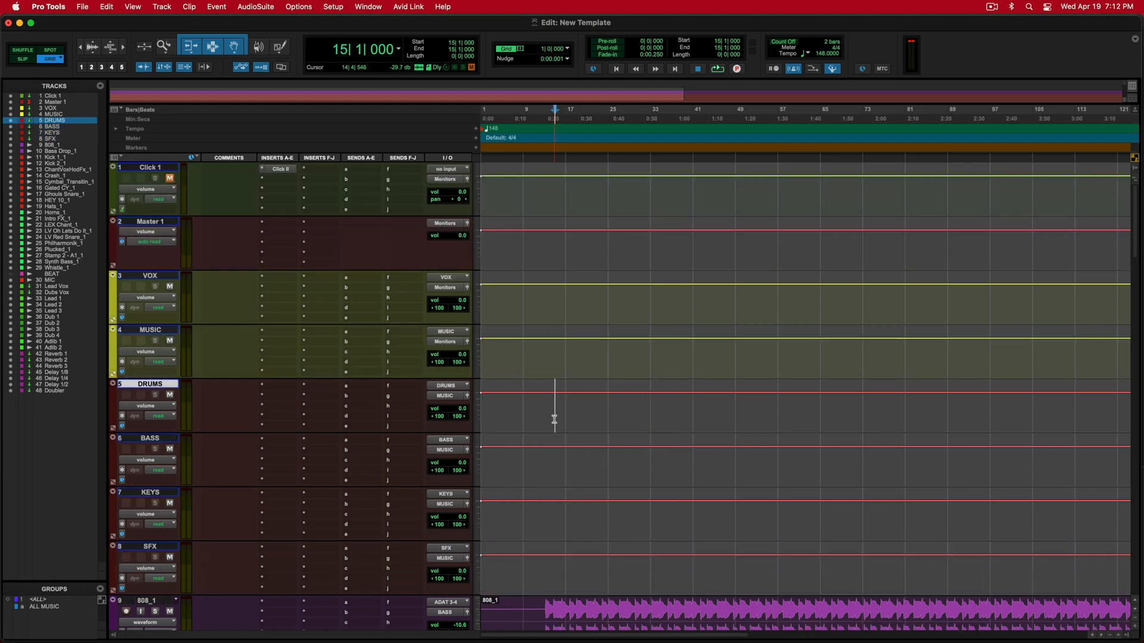
# Step: Delete all imported stem tracks from 808_1 through Whistle_1, including their clips
pyautogui.scroll(-3, 556, 422)
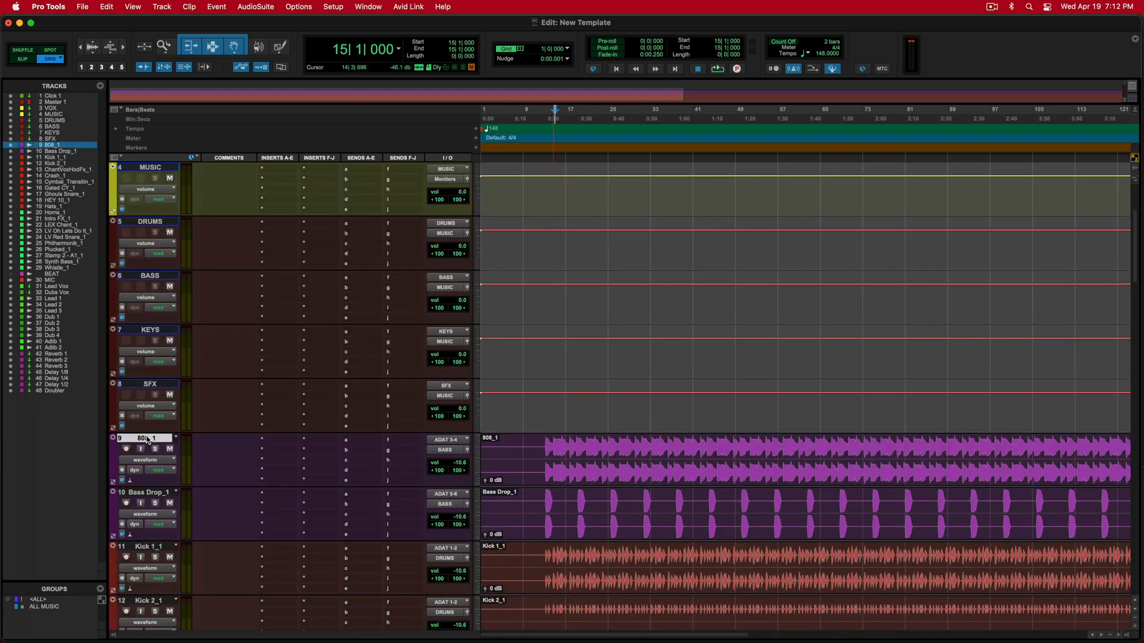
pyautogui.click(147, 439)
pyautogui.scroll(-20, 267, 445)
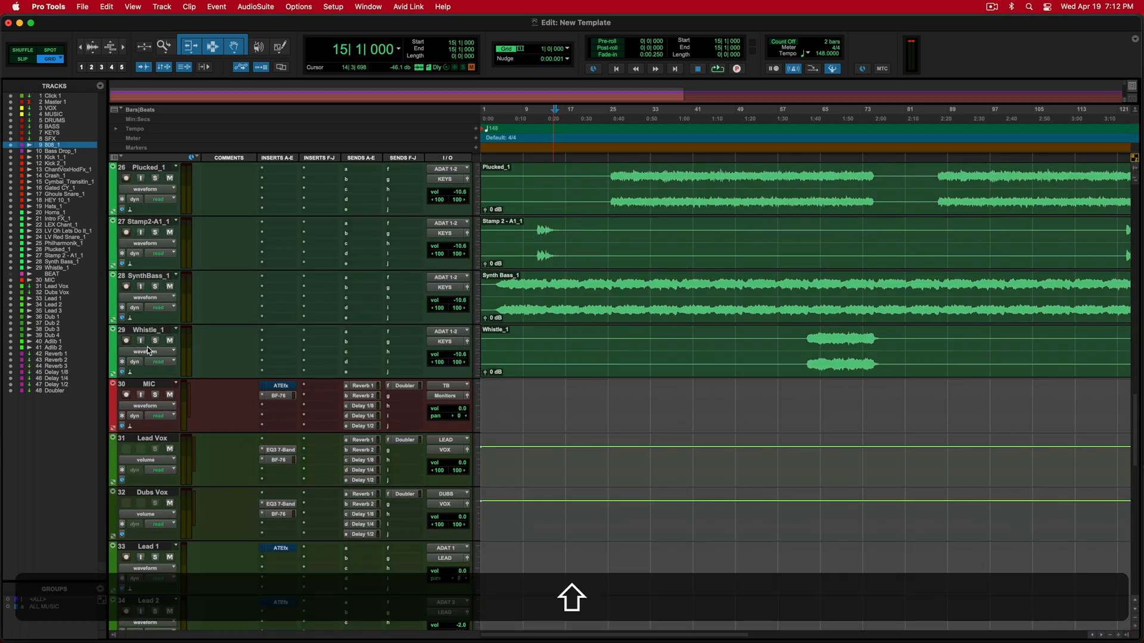
pyautogui.keyDown('shift'); pyautogui.click(149, 331); pyautogui.keyUp('shift')
pyautogui.rightClick(148, 335)
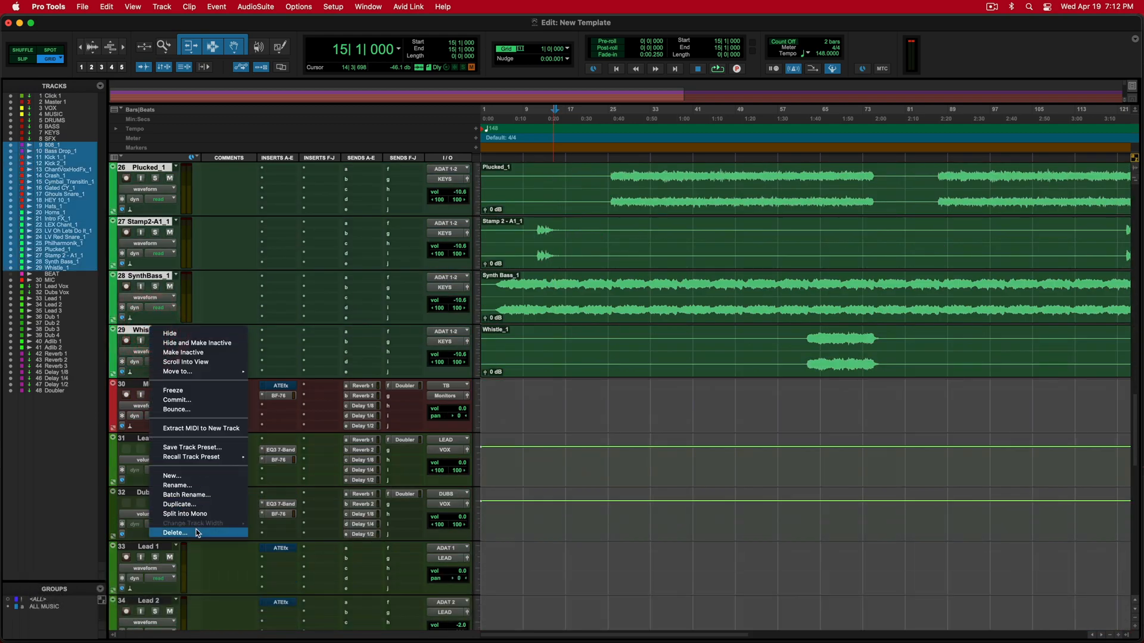
pyautogui.click(192, 528)
pyautogui.click(658, 272)
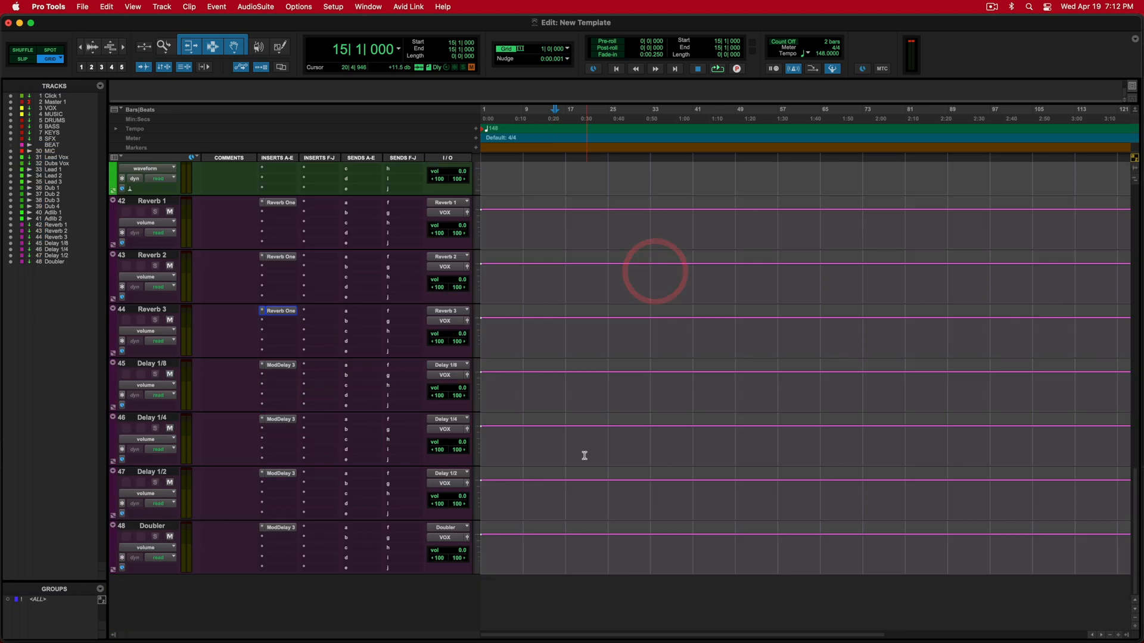
# Step: Review the session's remaining tracks from Click 1 and the SFX bus down to the Reverb, Delay and Doubler tracks
pyautogui.scroll(20, 585, 454)
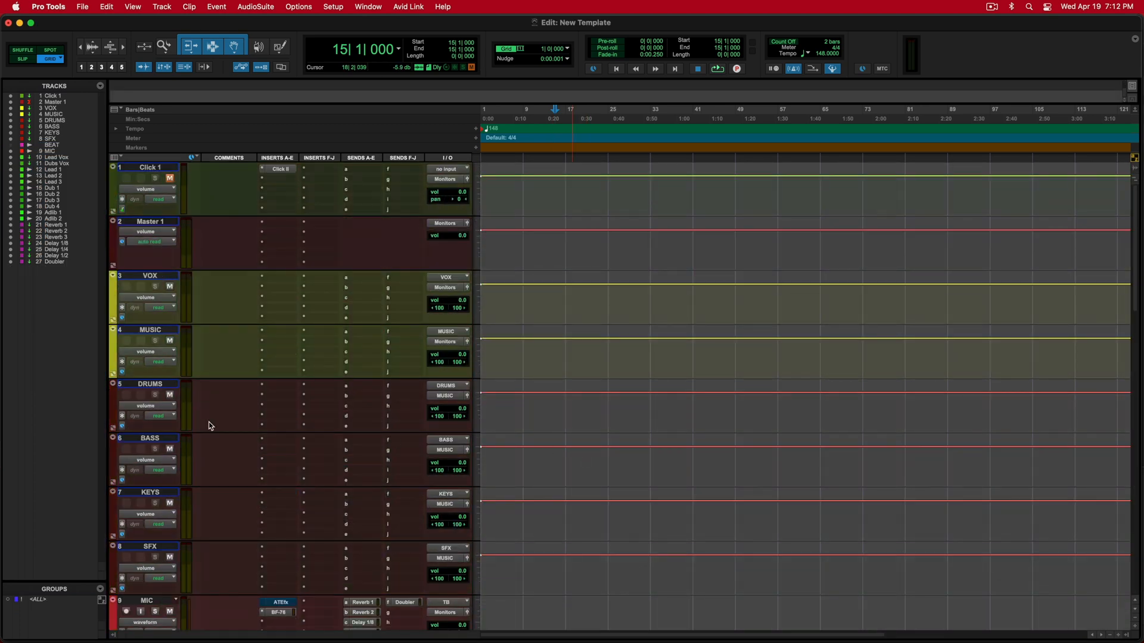
pyautogui.click(150, 546)
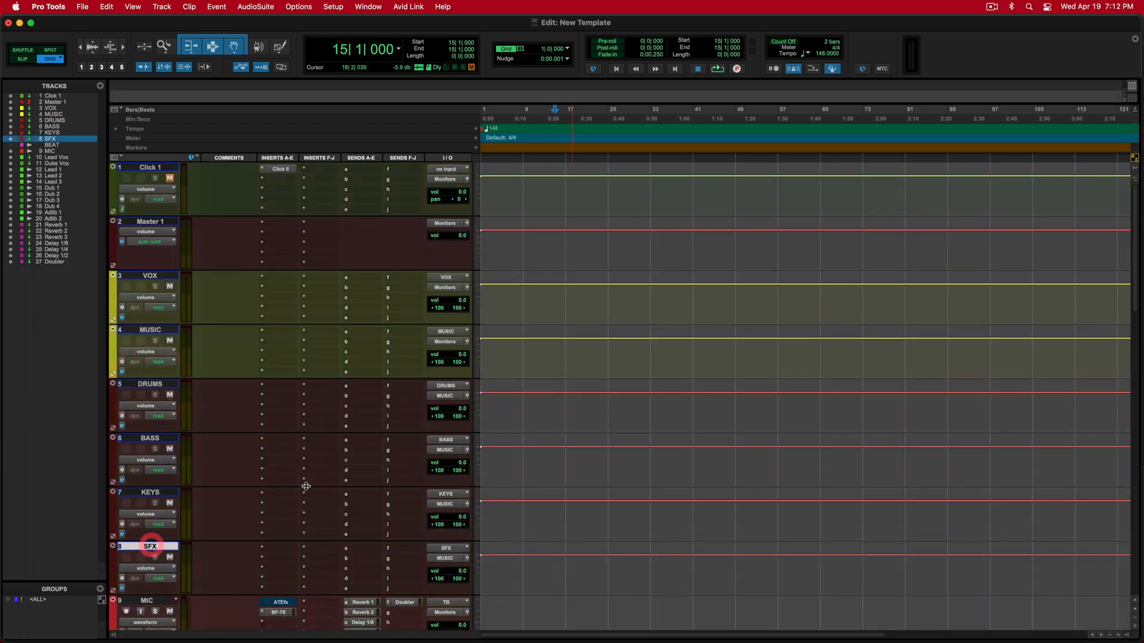
pyautogui.scroll(-15, 305, 486)
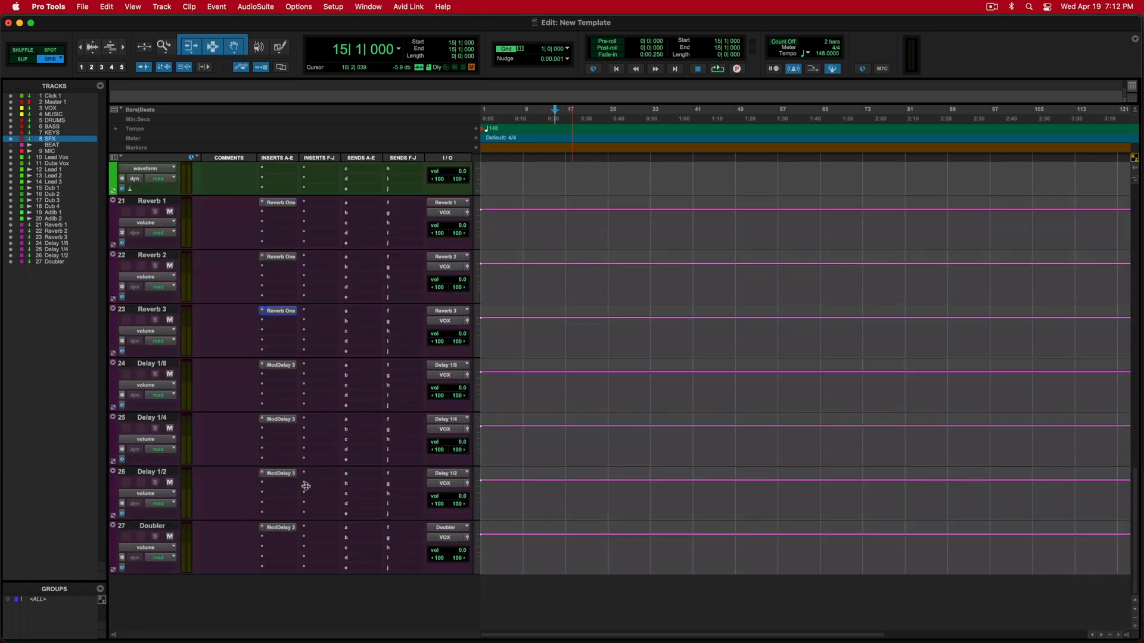
pyautogui.scroll(15, 306, 486)
pyautogui.click(81, 7)
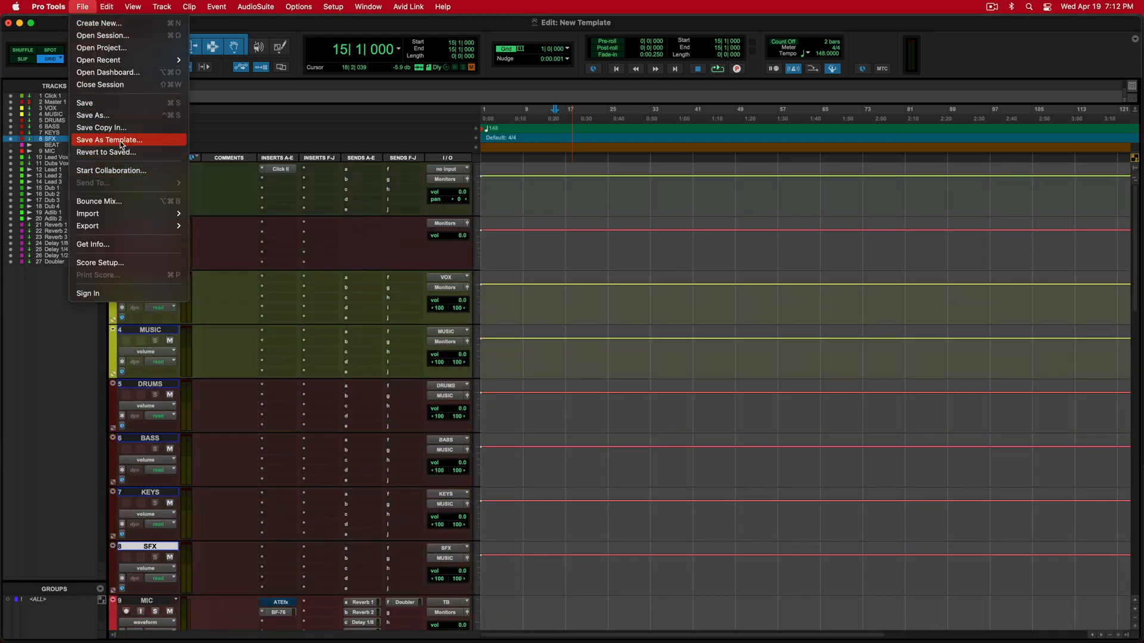
pyautogui.click(248, 344)
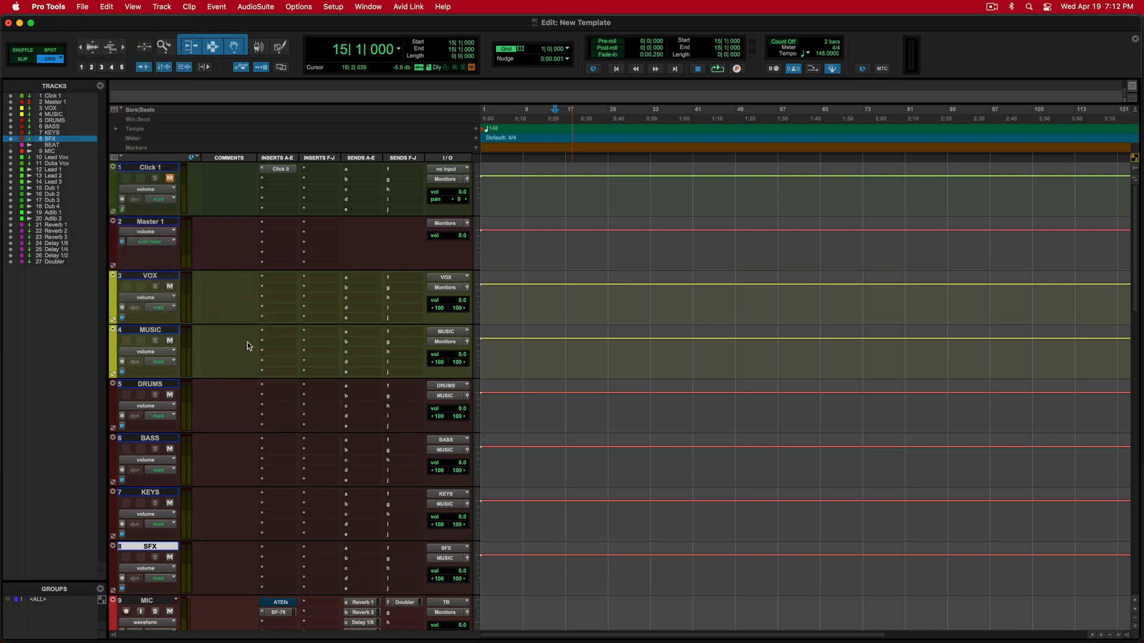
# Step: Hide the DRUMS, BASS, KEYS and SFX buses, show the BEAT track and select bars 5 to 57 on it
pyautogui.click(152, 385)
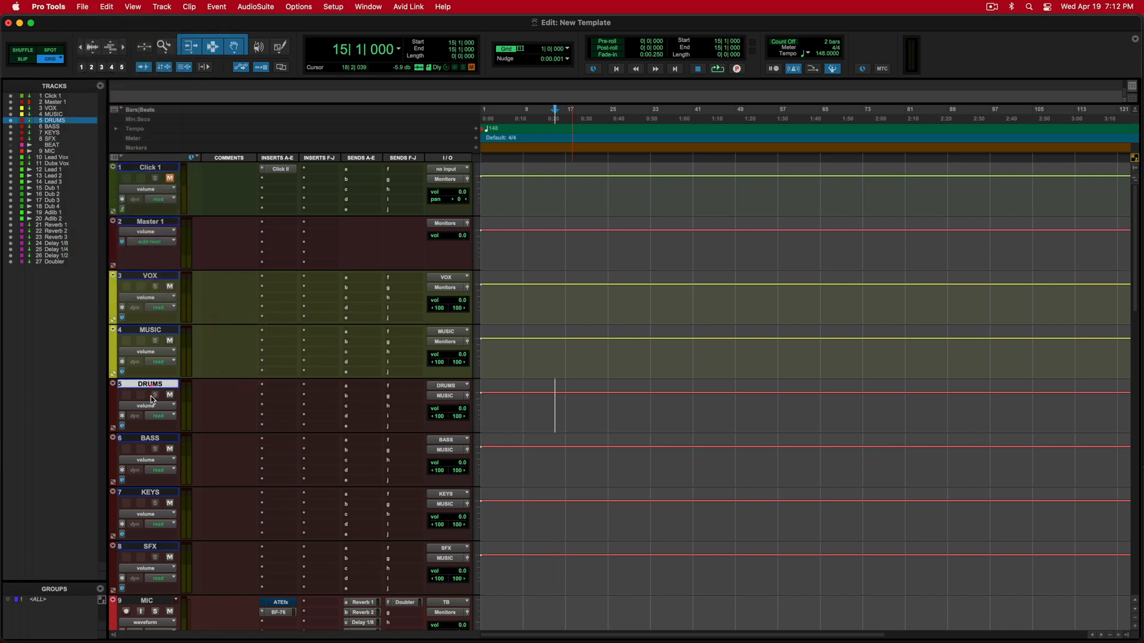
pyautogui.keyDown('shift'); pyautogui.click(149, 546); pyautogui.keyUp('shift')
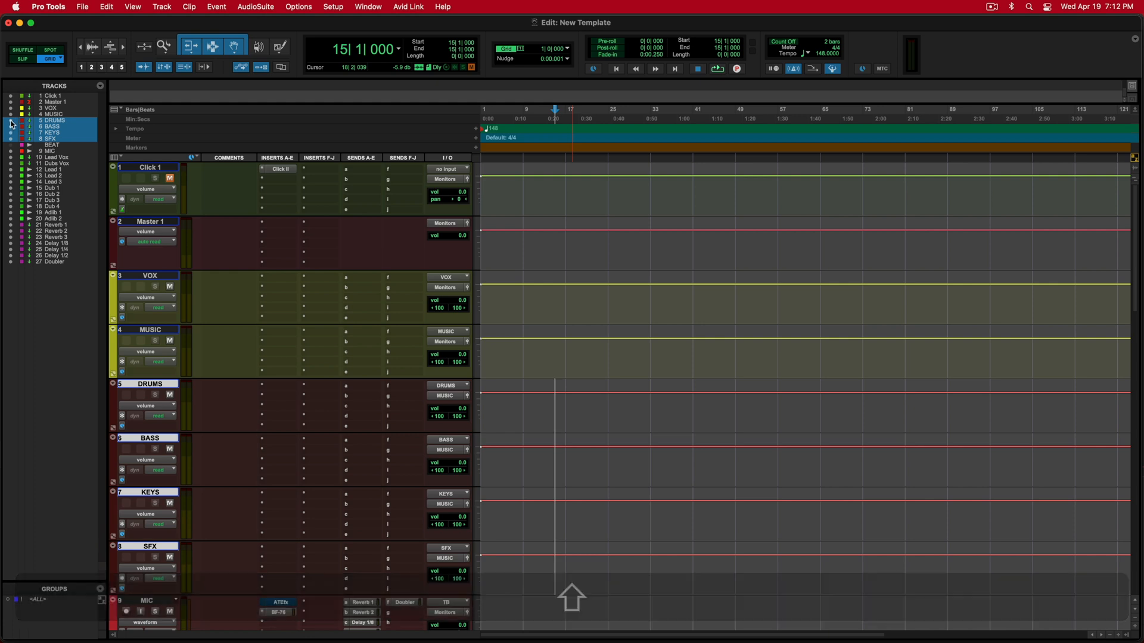
pyautogui.click(11, 138)
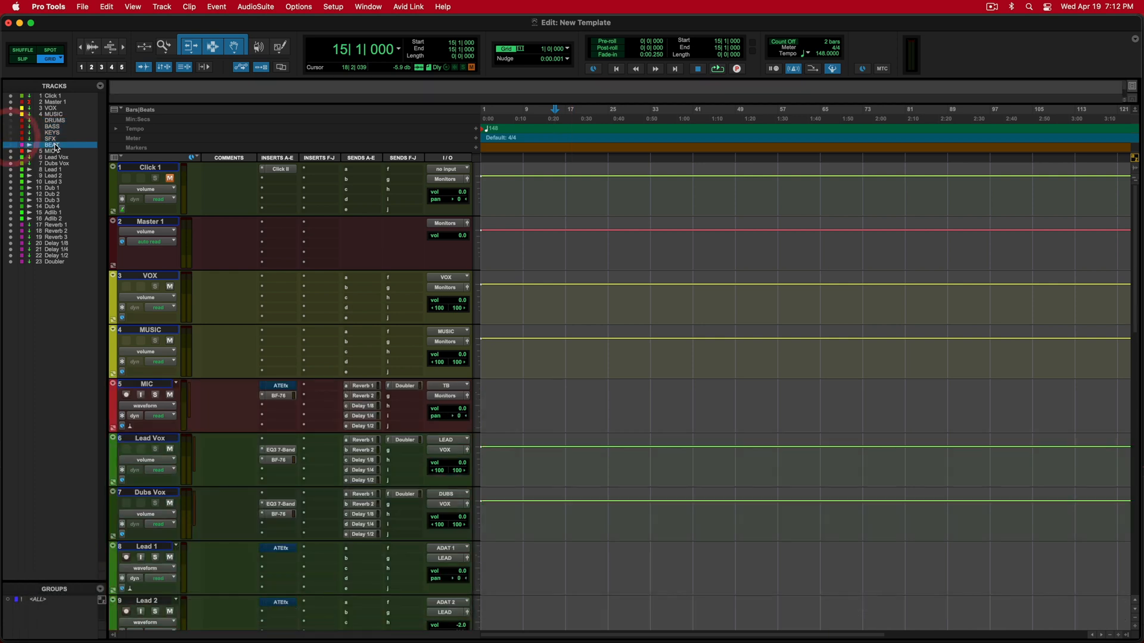
pyautogui.click(12, 146)
pyautogui.moveTo(501, 392); pyautogui.dragTo(767, 411)
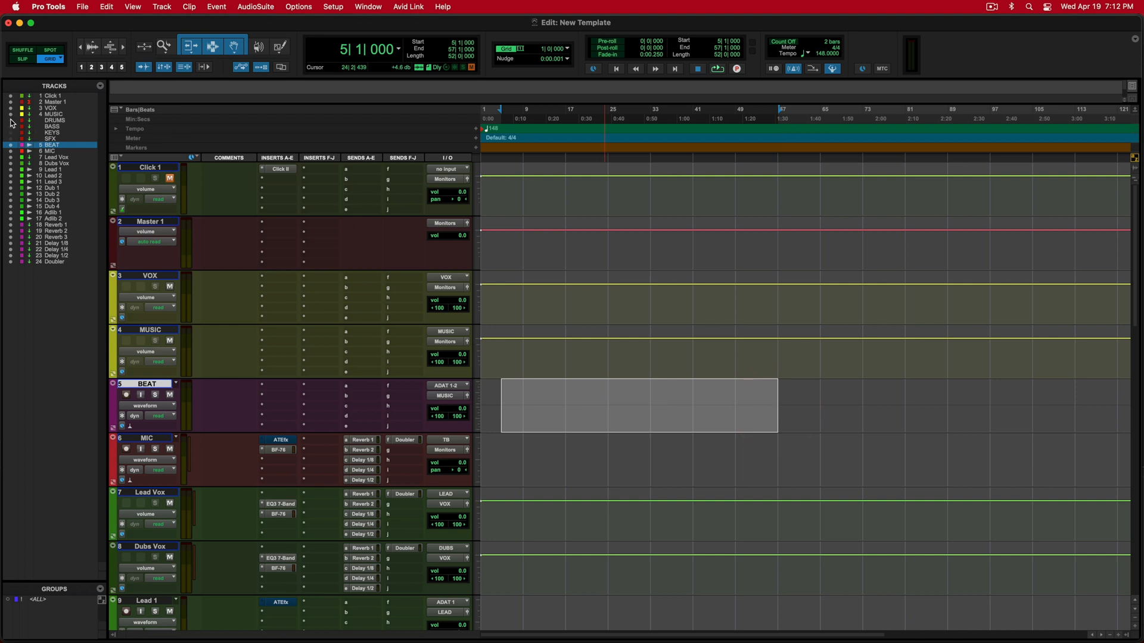
# Step: Show the DRUMS, BASS, KEYS and SFX buses again and hide all four together, leaving BEAT below MUSIC
pyautogui.click(11, 139)
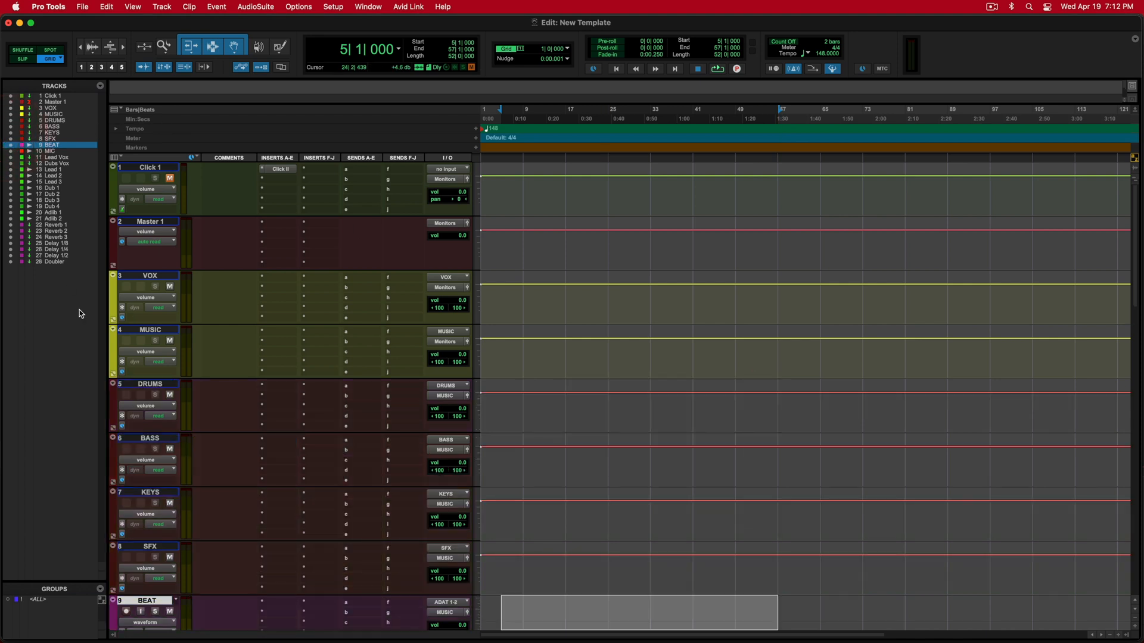
pyautogui.click(165, 384)
pyautogui.keyDown('shift'); pyautogui.click(153, 546); pyautogui.keyUp('shift')
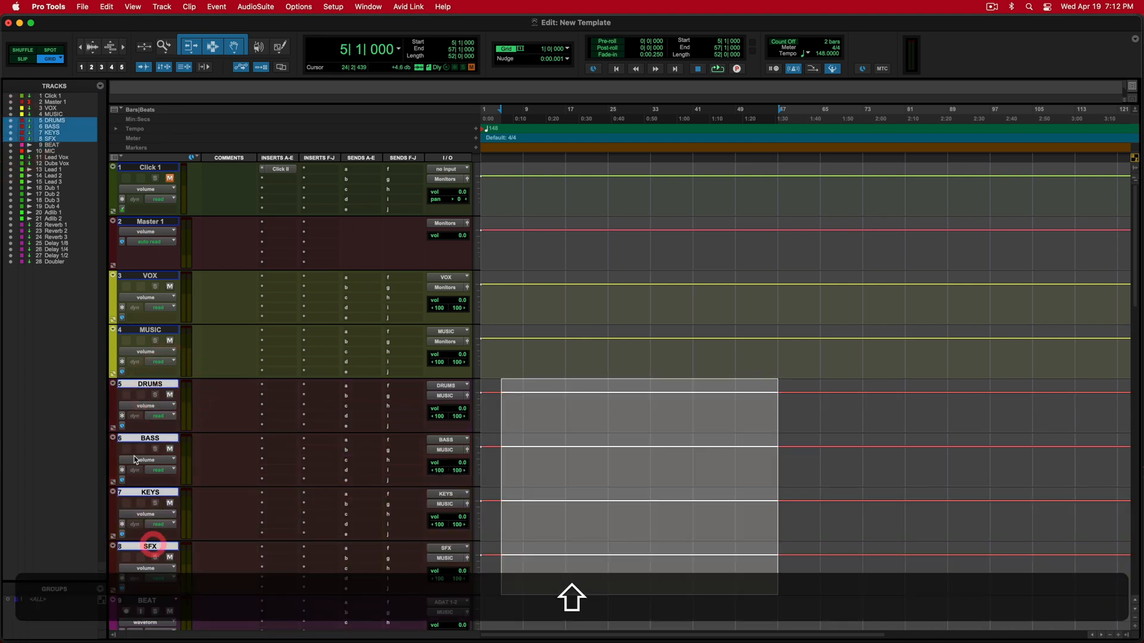
pyautogui.rightClick(137, 383)
pyautogui.click(188, 396)
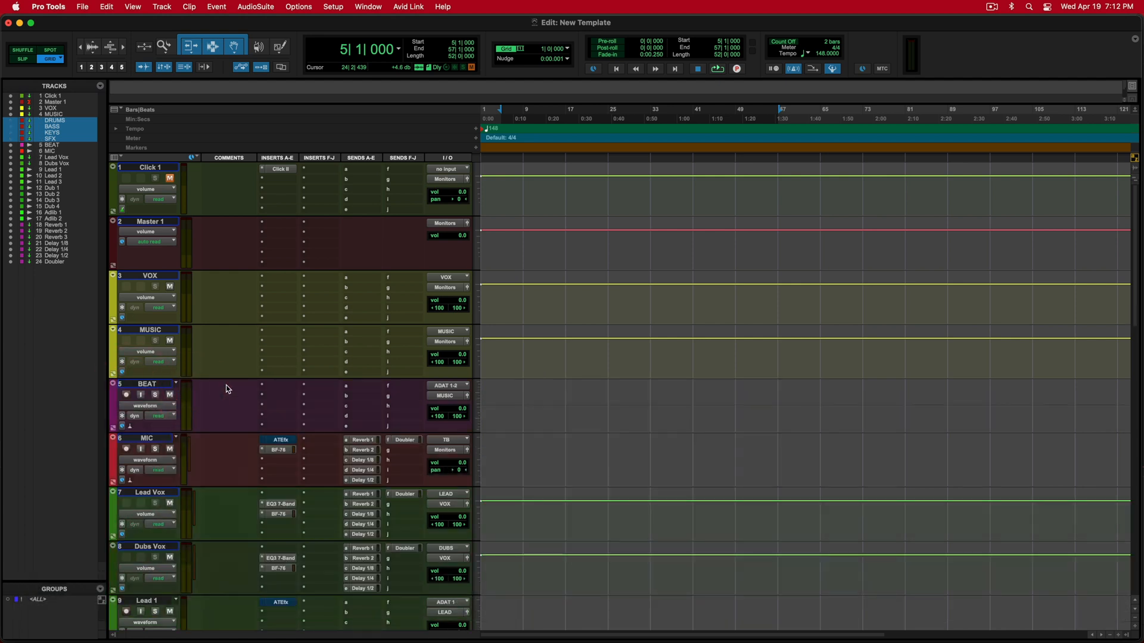
# Step: Select the Click 1 track and start saving the session as a template
pyautogui.click(151, 167)
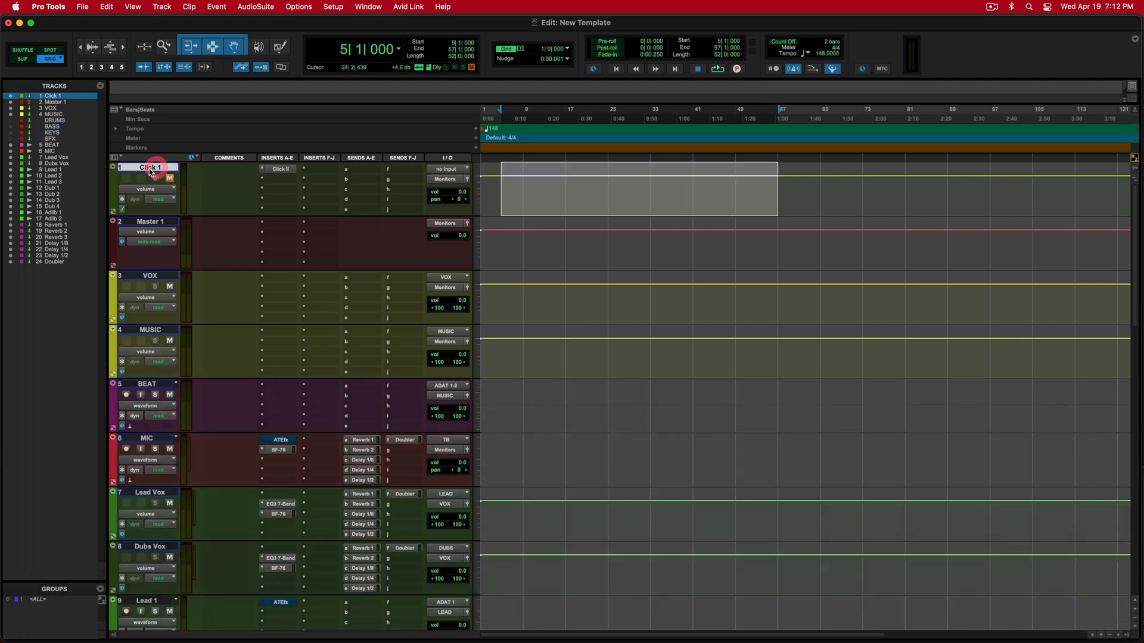
pyautogui.click(83, 7)
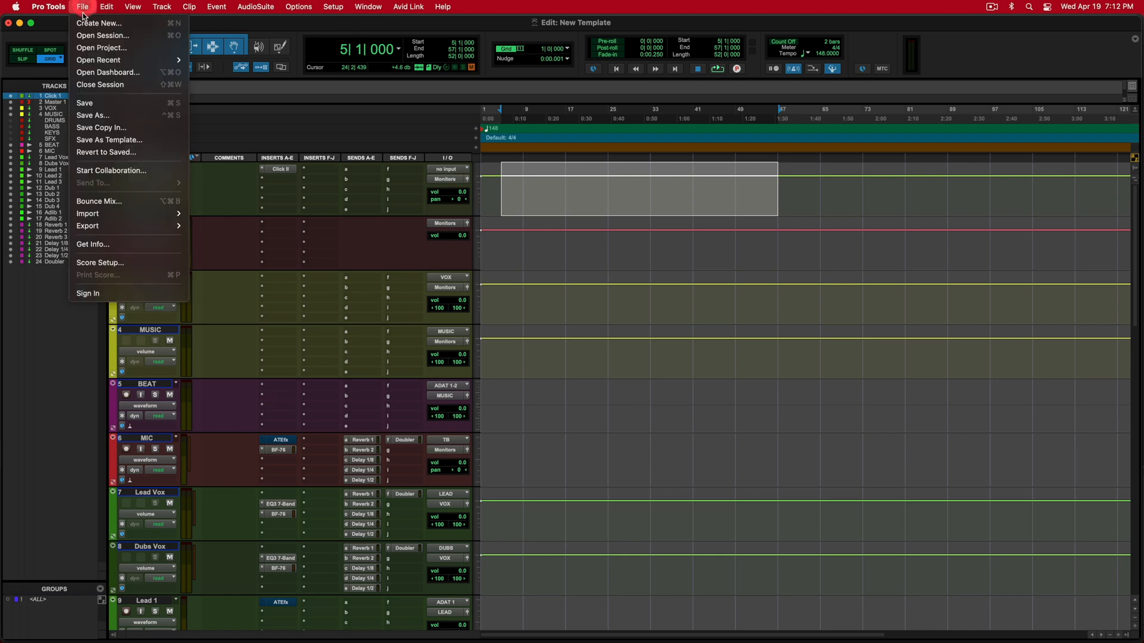
pyautogui.click(130, 144)
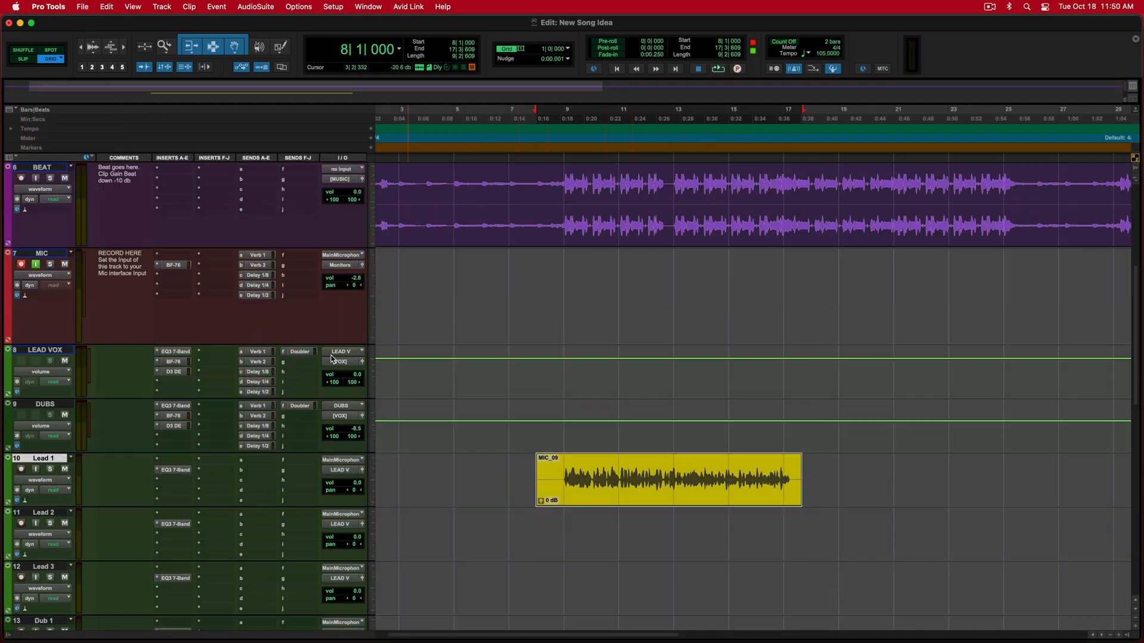
# Step: In the New Song Idea session, hide the track list and record a vocal take on the MIC track from bar 8
pyautogui.click(258, 382)
pyautogui.click(514, 374)
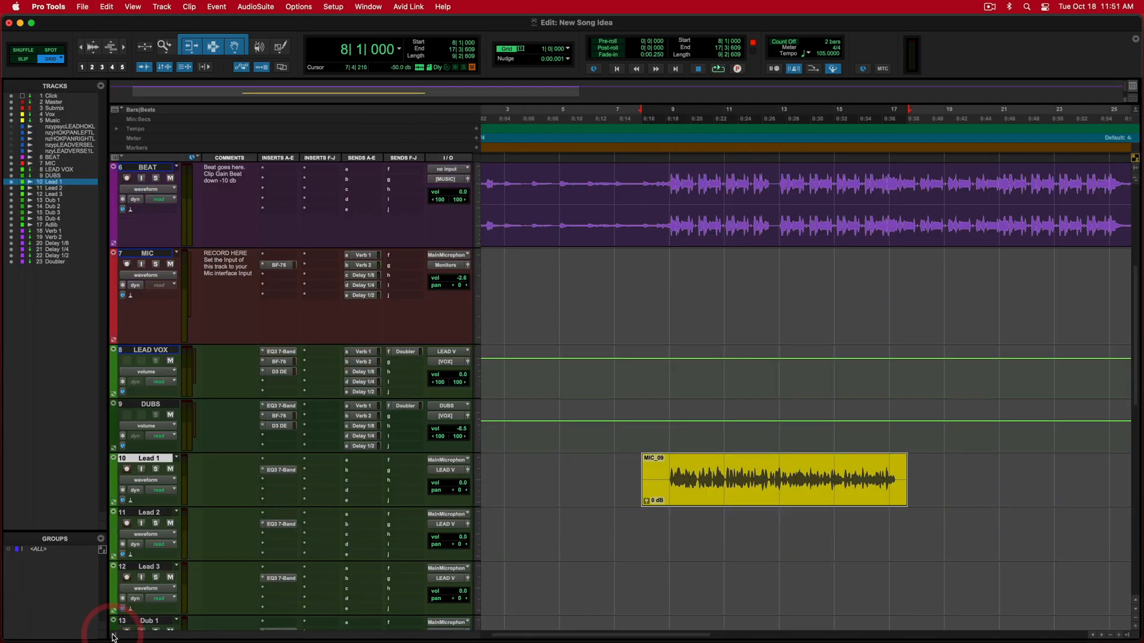
pyautogui.click(9, 637)
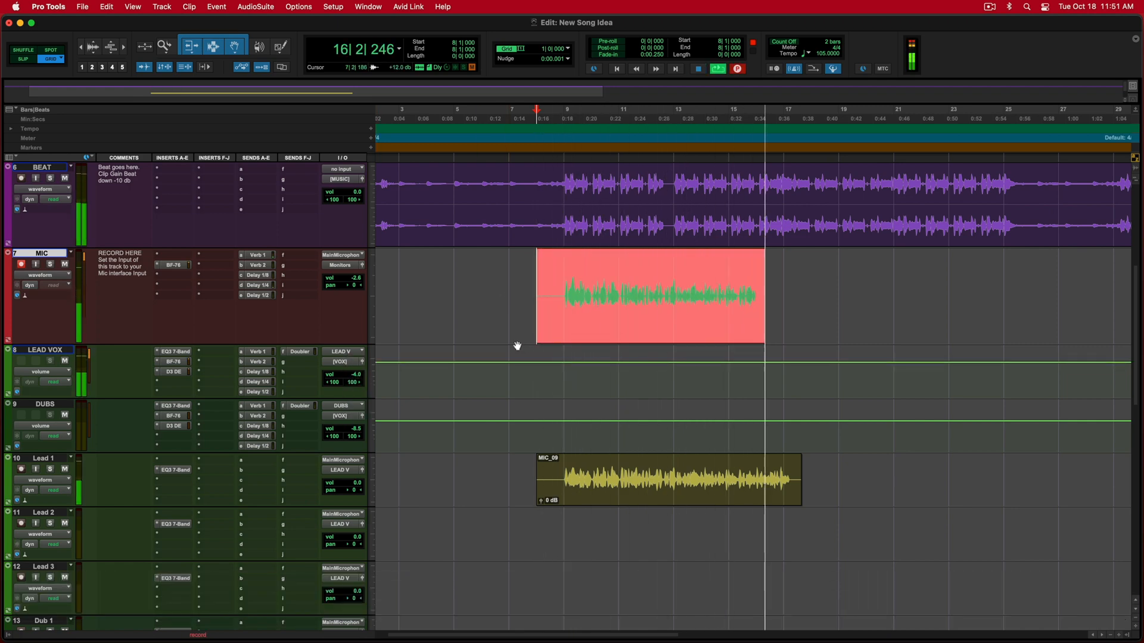
pyautogui.press('space')
pyautogui.press('super+z')
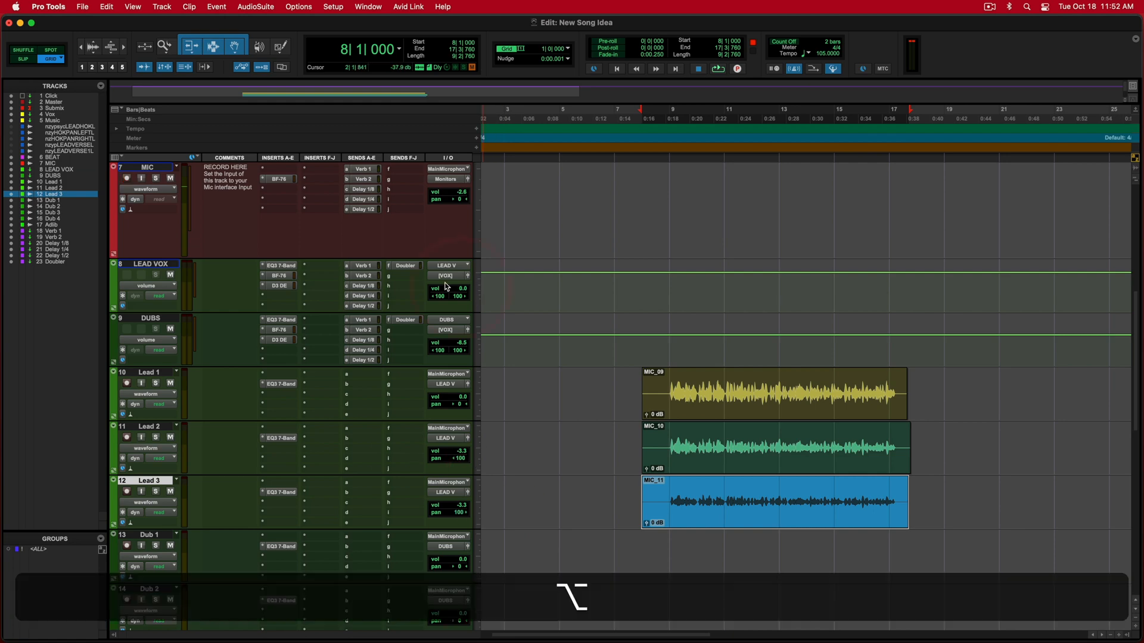
# Step: Open the LEAD VOX track's send to Verb 1
pyautogui.click(363, 265)
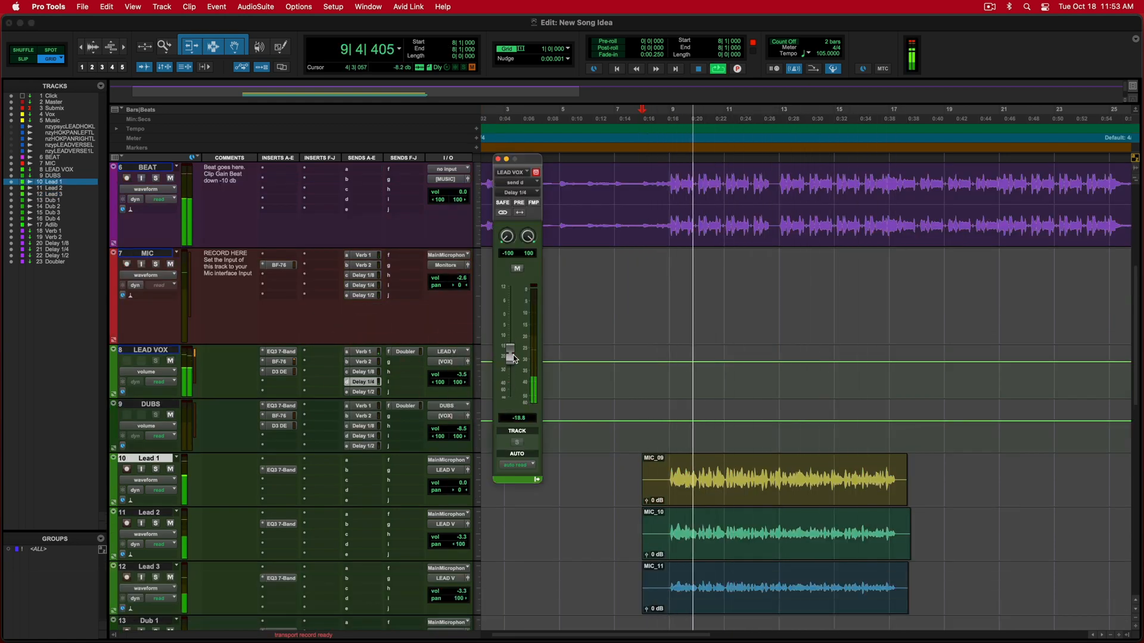
# Step: Load the SAUCEY melodic lead preset from the Vocal DRIP presets into StudioRack on the Lead Vox Presets track
pyautogui.moveTo(720, 450)
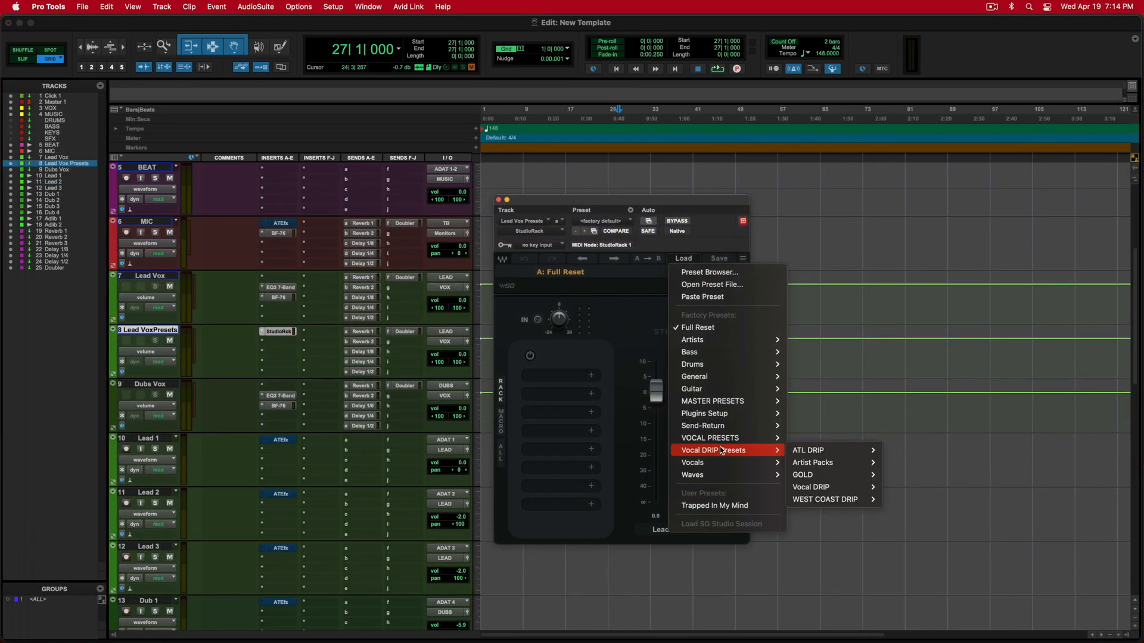
pyautogui.moveTo(832, 492)
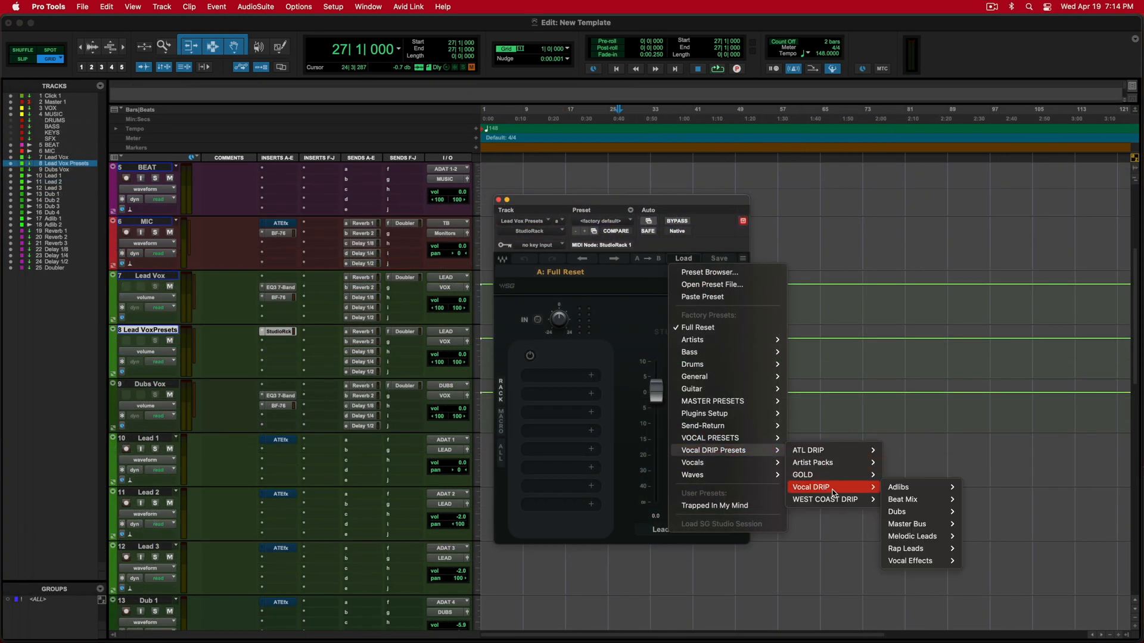
pyautogui.moveTo(912, 537)
pyautogui.click(983, 546)
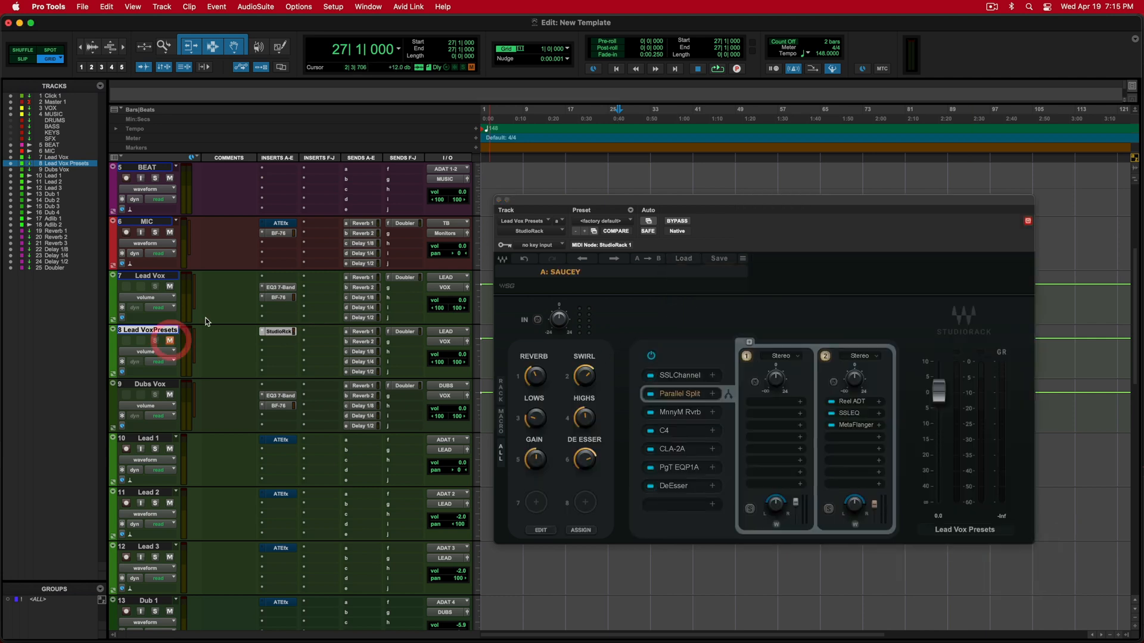
# Step: Create a new track below Lead Vox from the CRISP AIR track preset in the Leads category
pyautogui.click(607, 247)
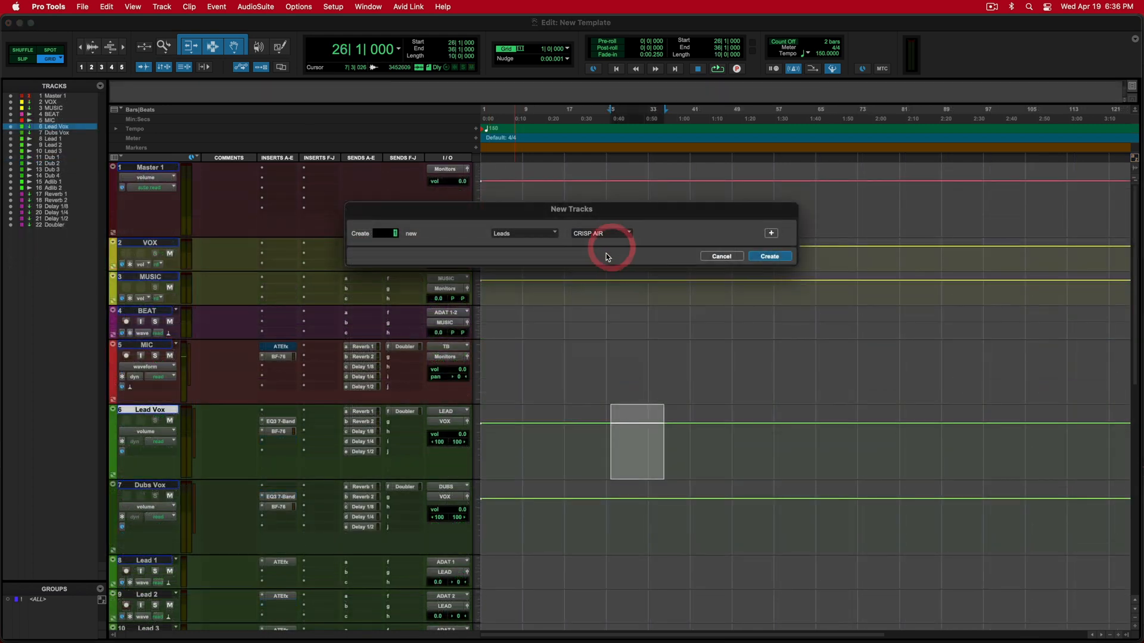
pyautogui.click(777, 257)
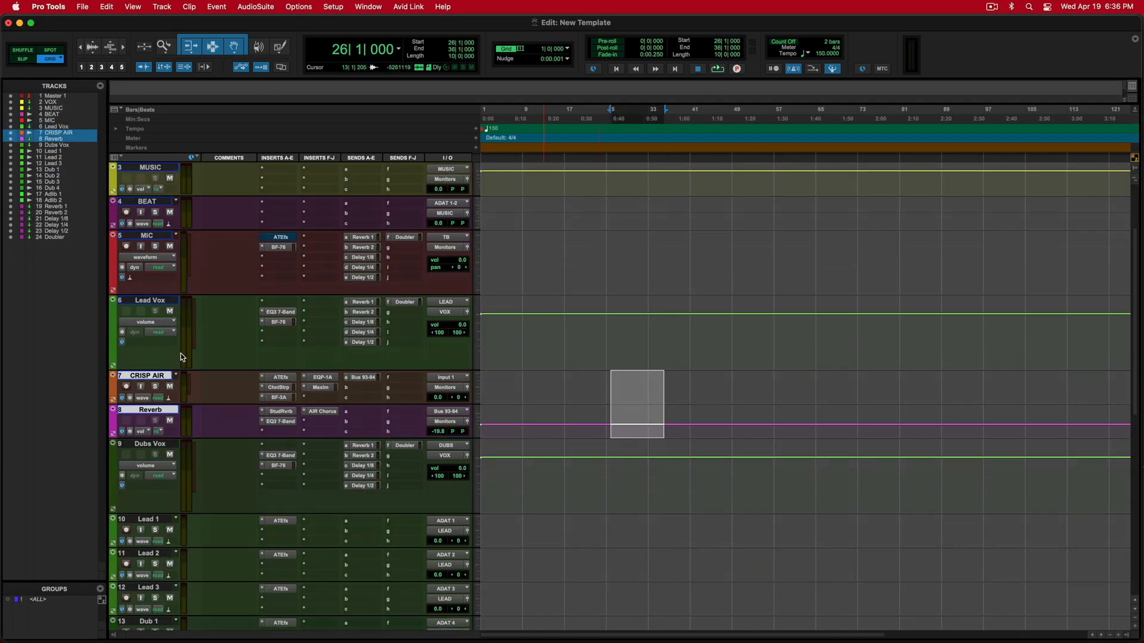
pyautogui.keyDown('alt'); pyautogui.click(146, 375); pyautogui.keyUp('alt')
pyautogui.moveTo(139, 405); pyautogui.dragTo(139, 438)
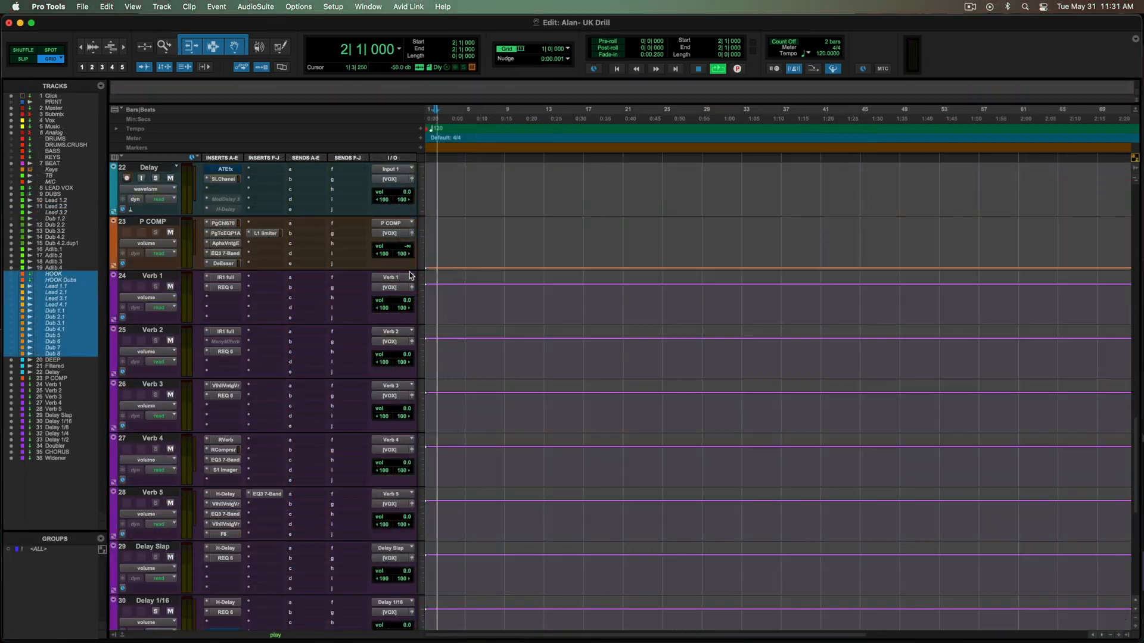
# Step: In the UK Drill session, examine the Virtual Mix Rack plugin on the BEAT track and the master tracks above it
pyautogui.scroll(15, 410, 275)
pyautogui.click(223, 341)
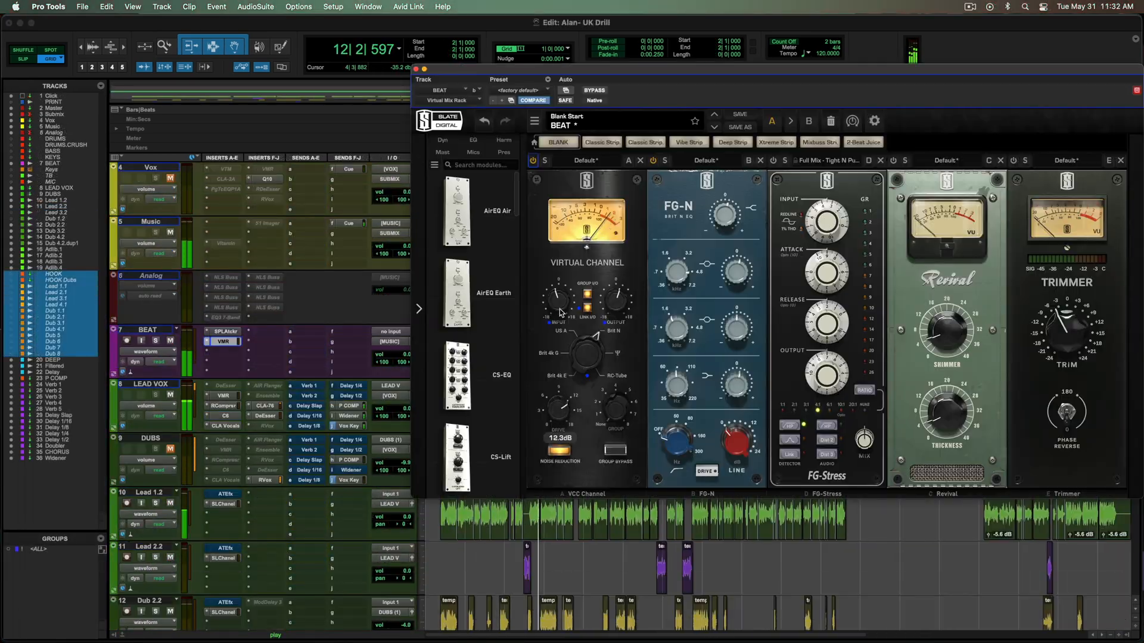
pyautogui.click(223, 341)
pyautogui.scroll(2, 221, 279)
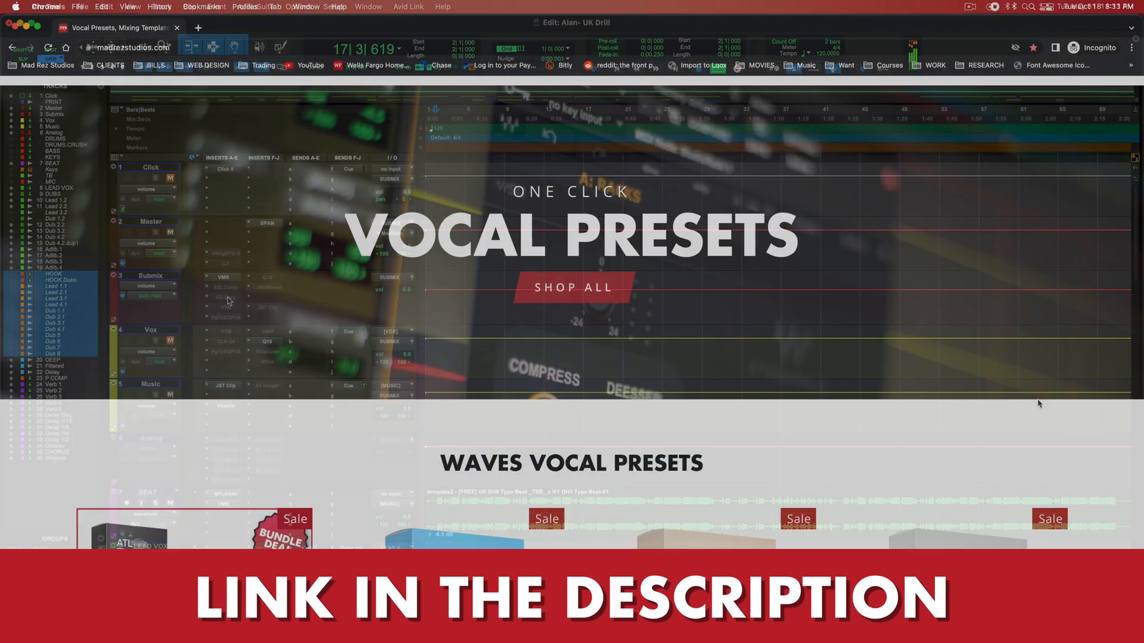
# Step: Switch to Chrome and browse the Waves vocal presets, stock plugin vocal presets and recording templates on madrezstudios.com
pyautogui.scroll(-10, 1039, 405)
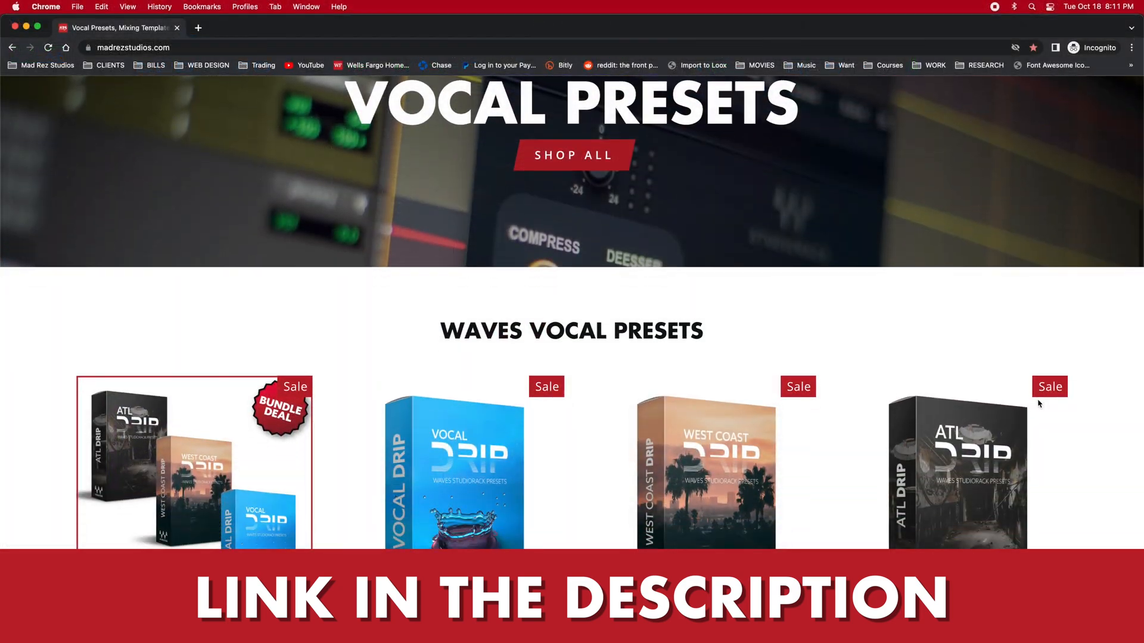
pyautogui.scroll(-9, 1038, 404)
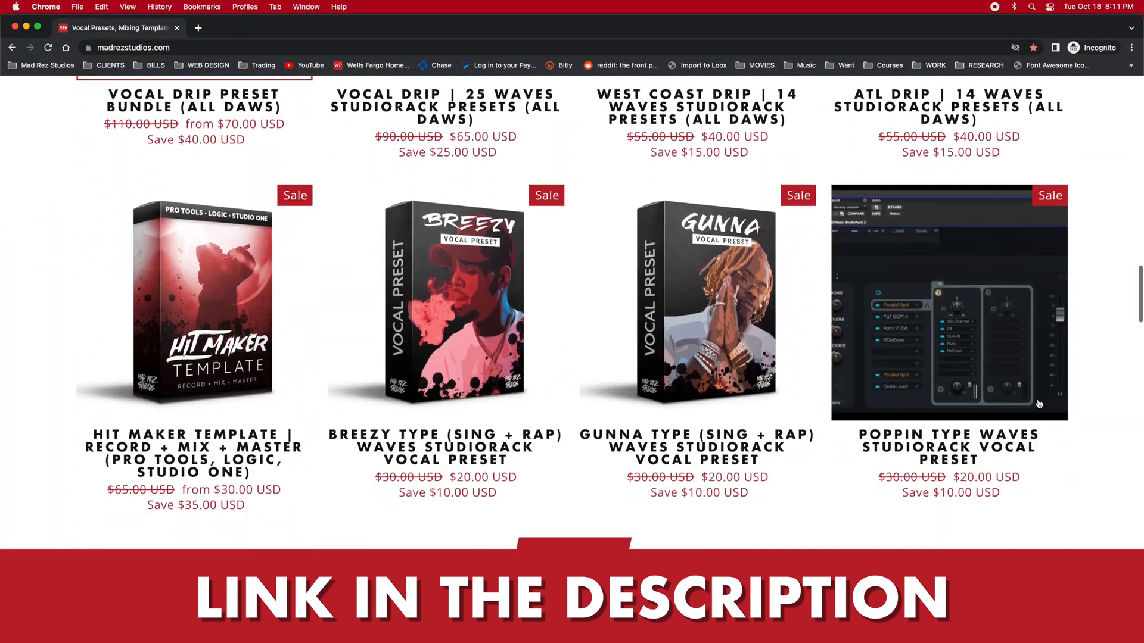
pyautogui.scroll(-10, 1038, 405)
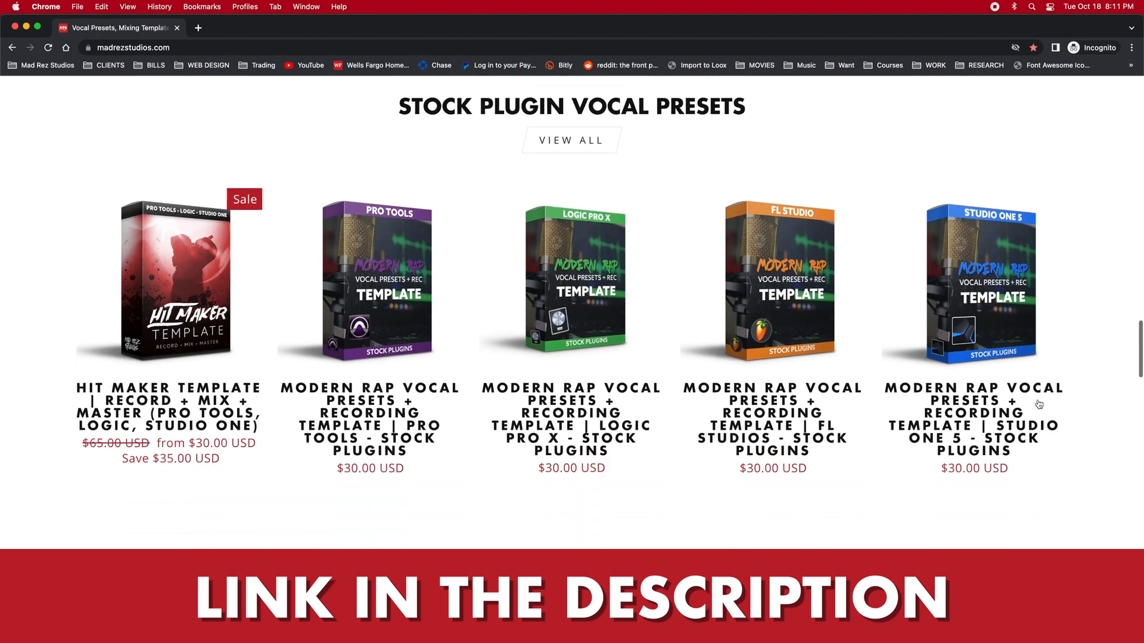
pyautogui.scroll(-10, 1039, 405)
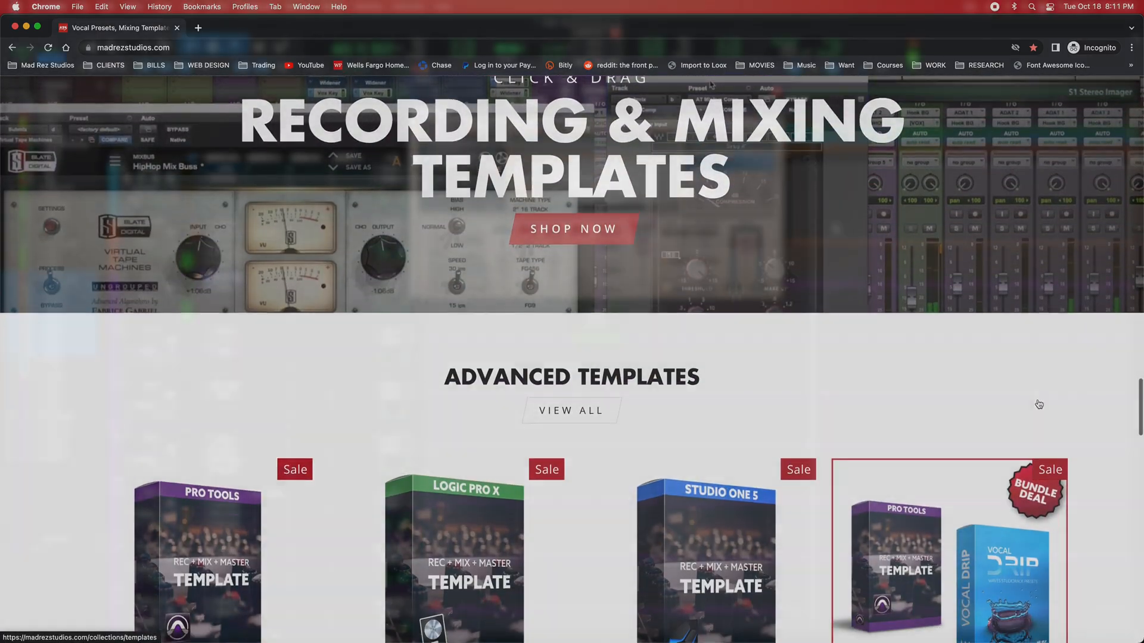